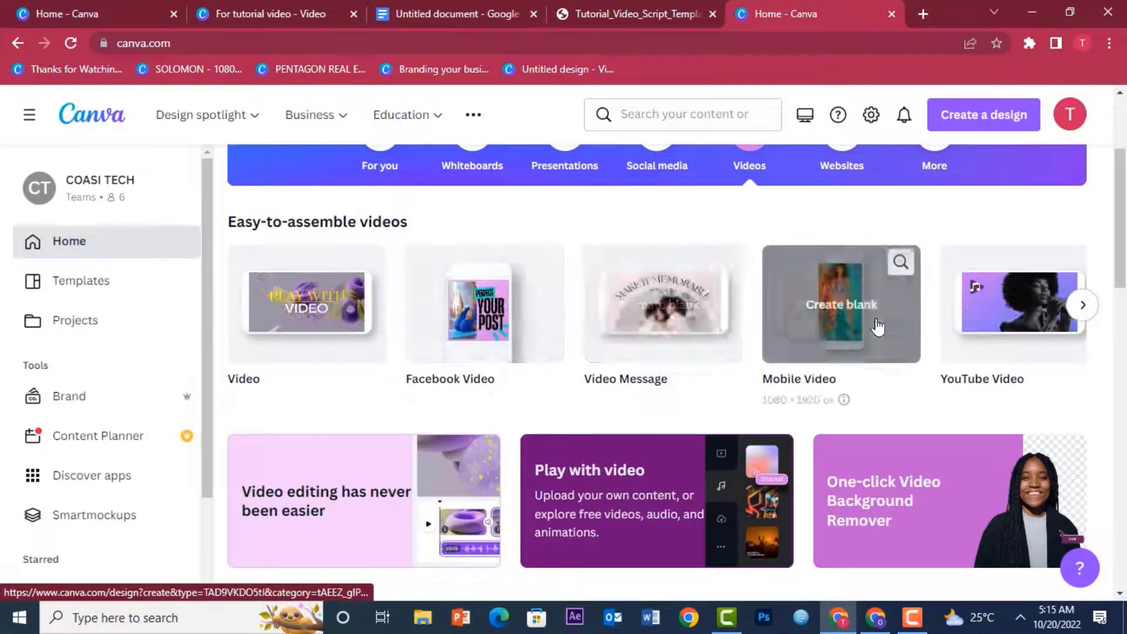
Step: Create a new blank Video design from the easy-to-assemble videos
click(307, 306)
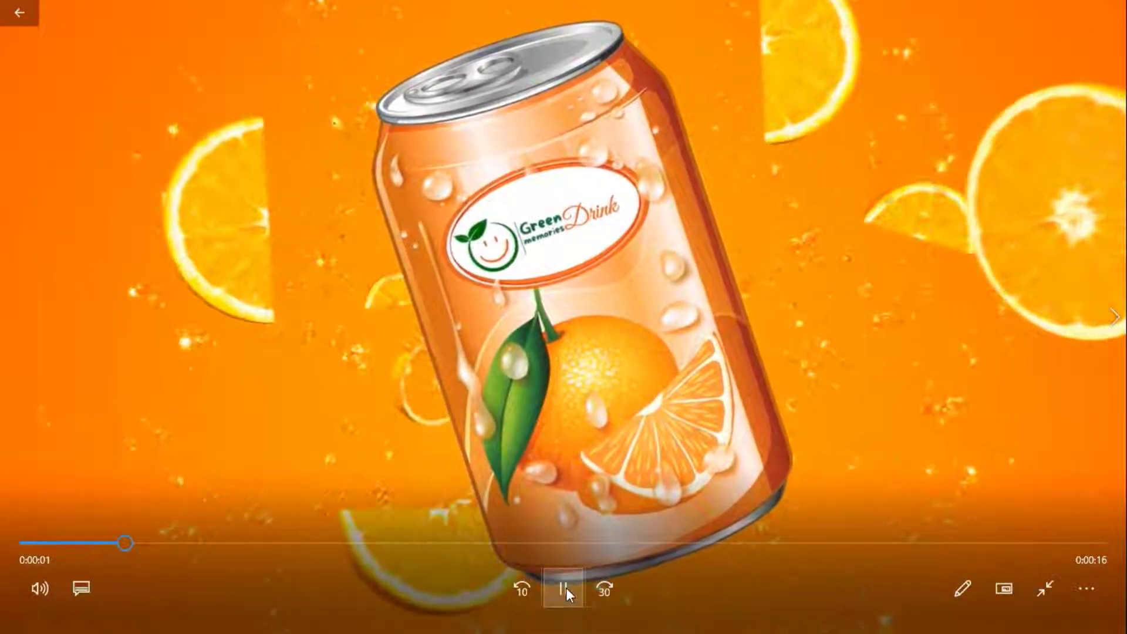
Step: Preview the opening seconds of the "For tutorial video" clip from the start in a non-full-screen player, and pause it
click(565, 589)
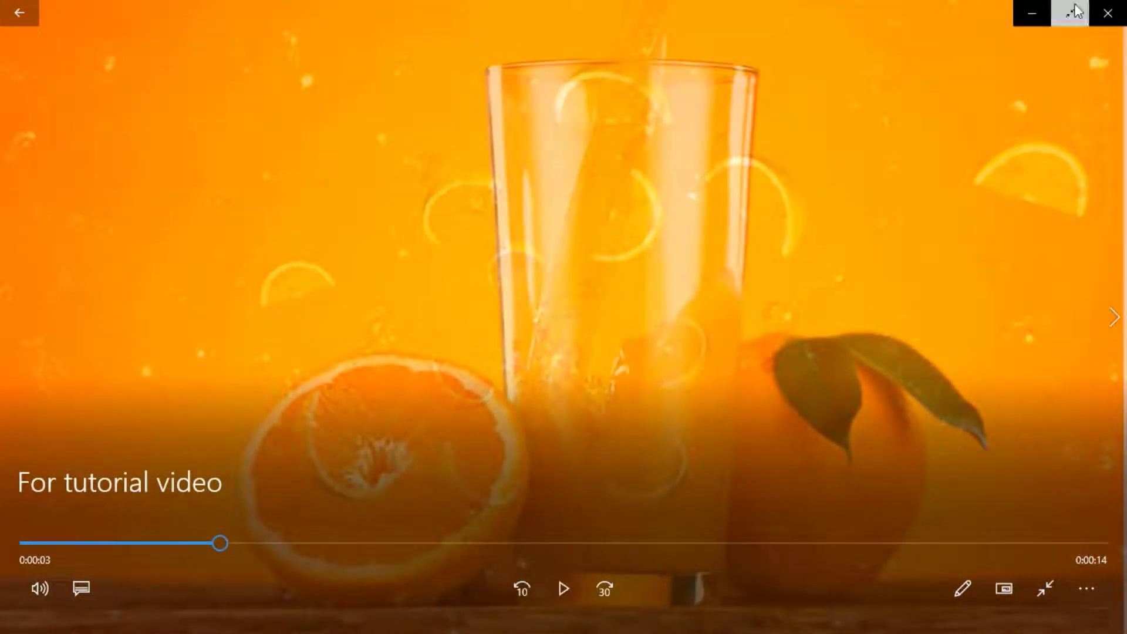
click(1060, 12)
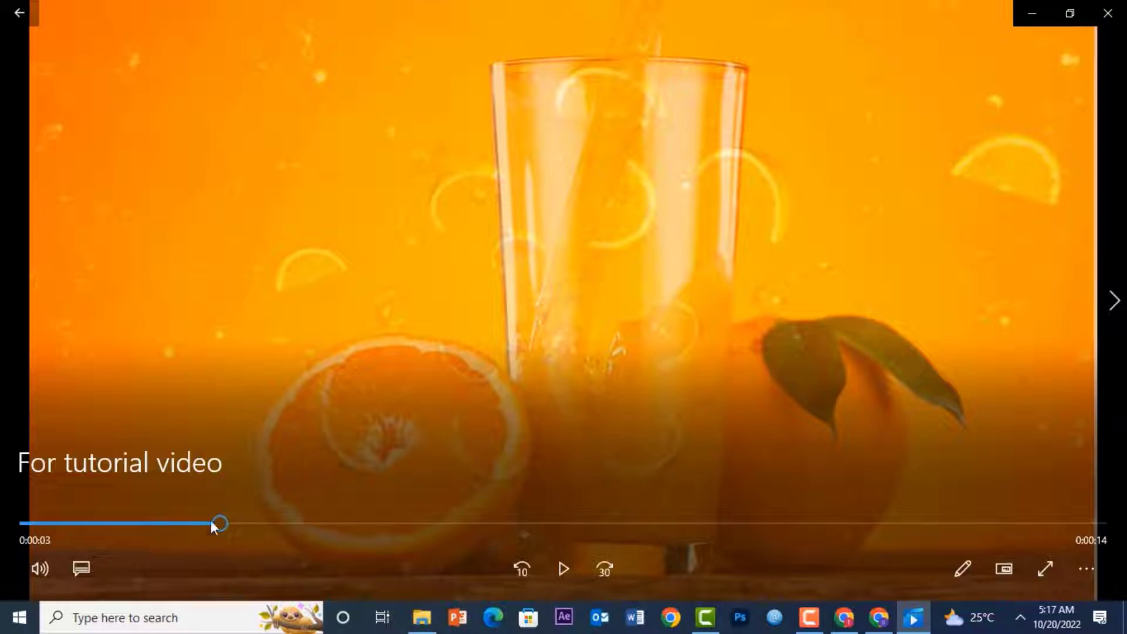
drag(76, 539, 1, 549)
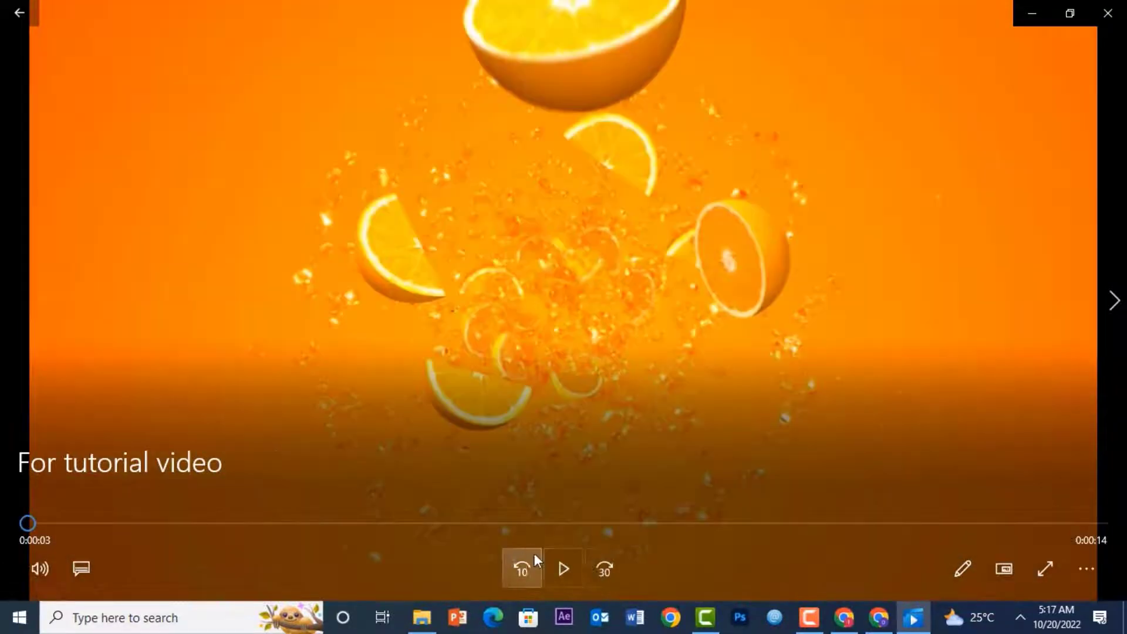
click(553, 573)
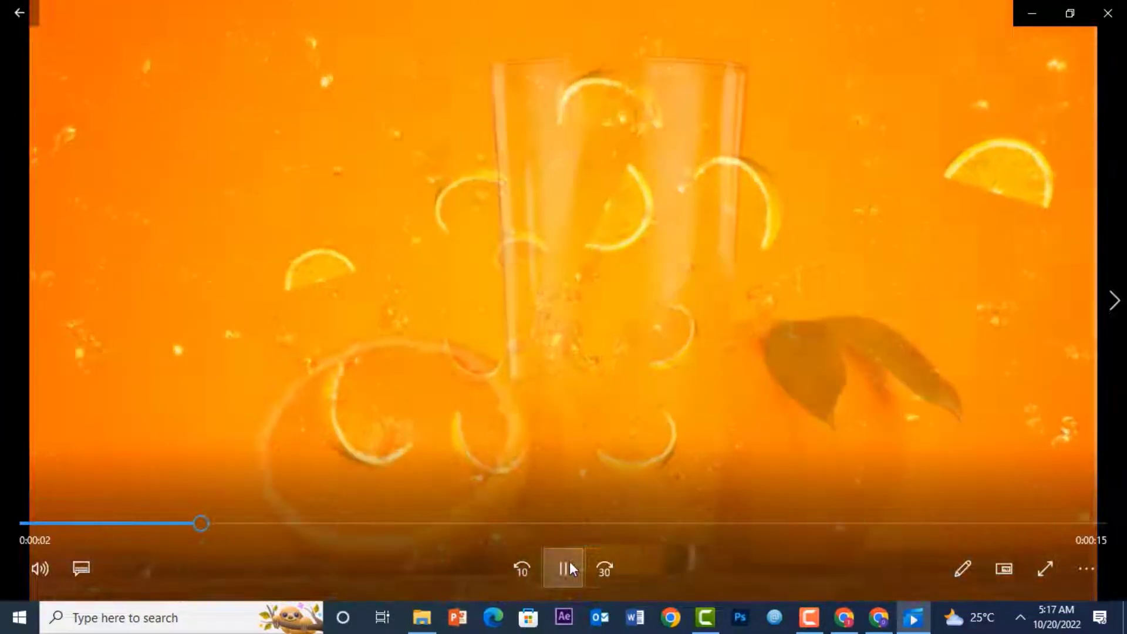
click(567, 567)
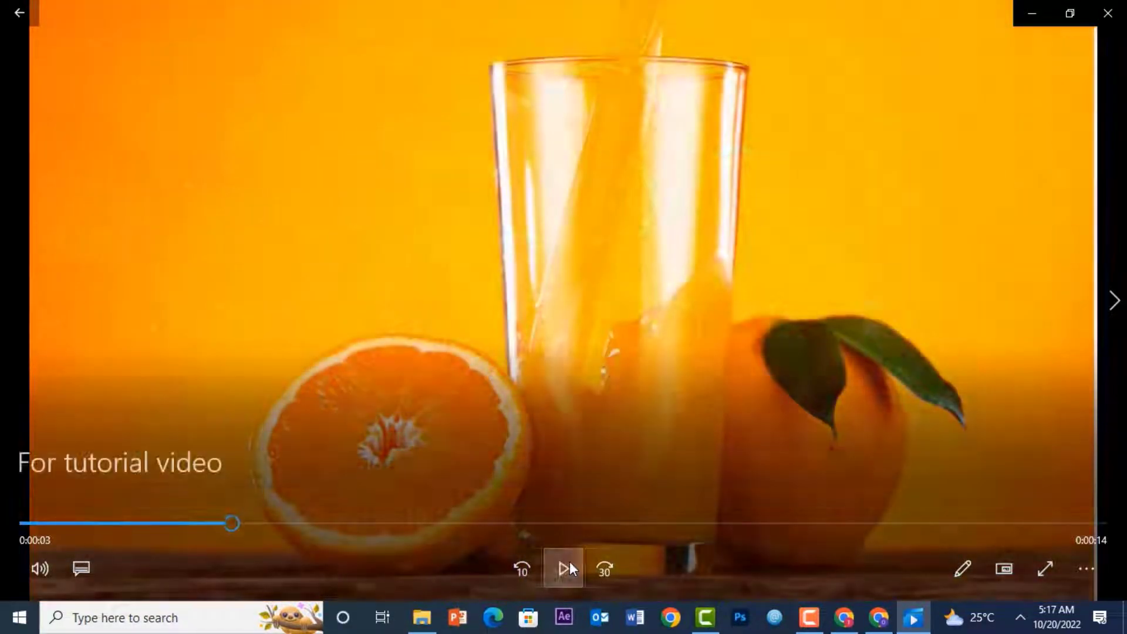
Step: Switch back to the blank Canva design and rename it "TV STANDARD VIDEO AD -DEMO"
click(847, 626)
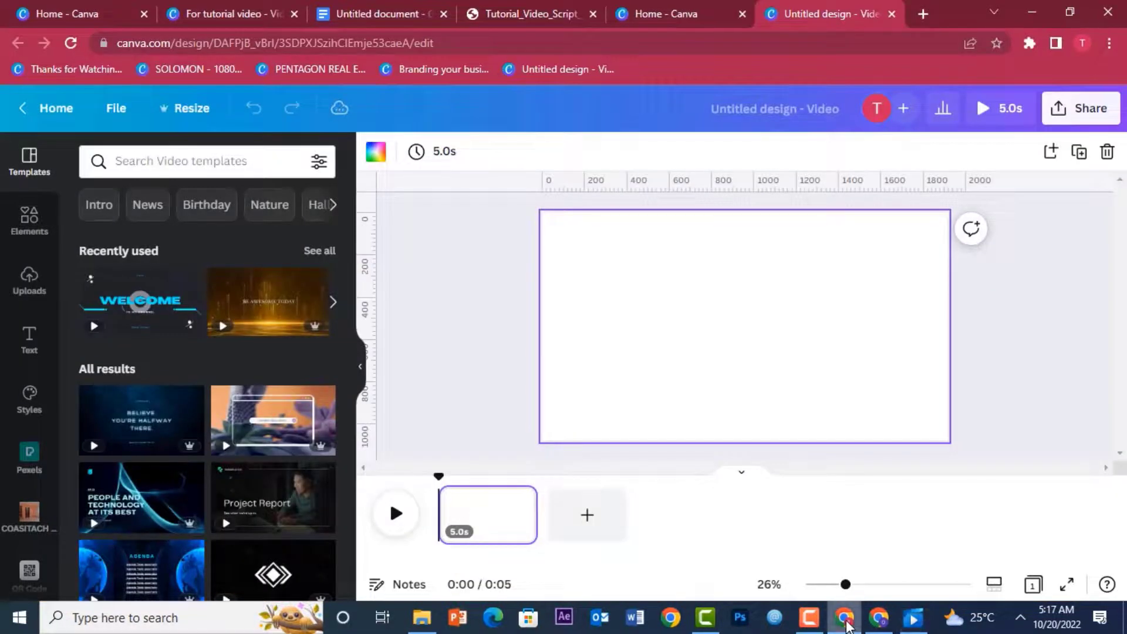
click(363, 372)
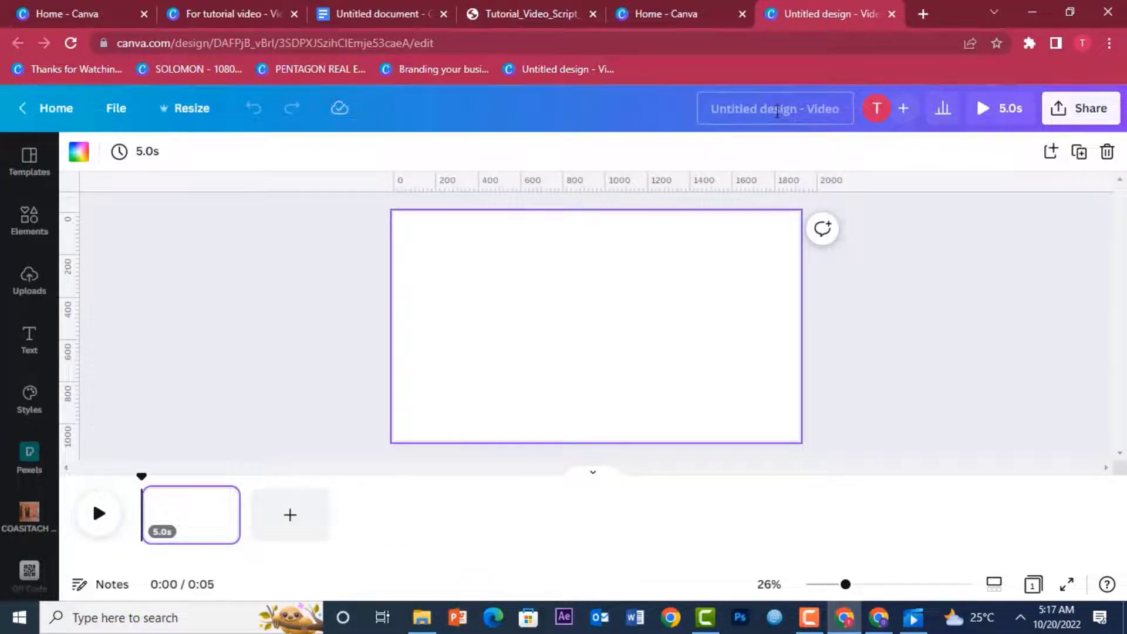
click(779, 111)
key(BackSpace)
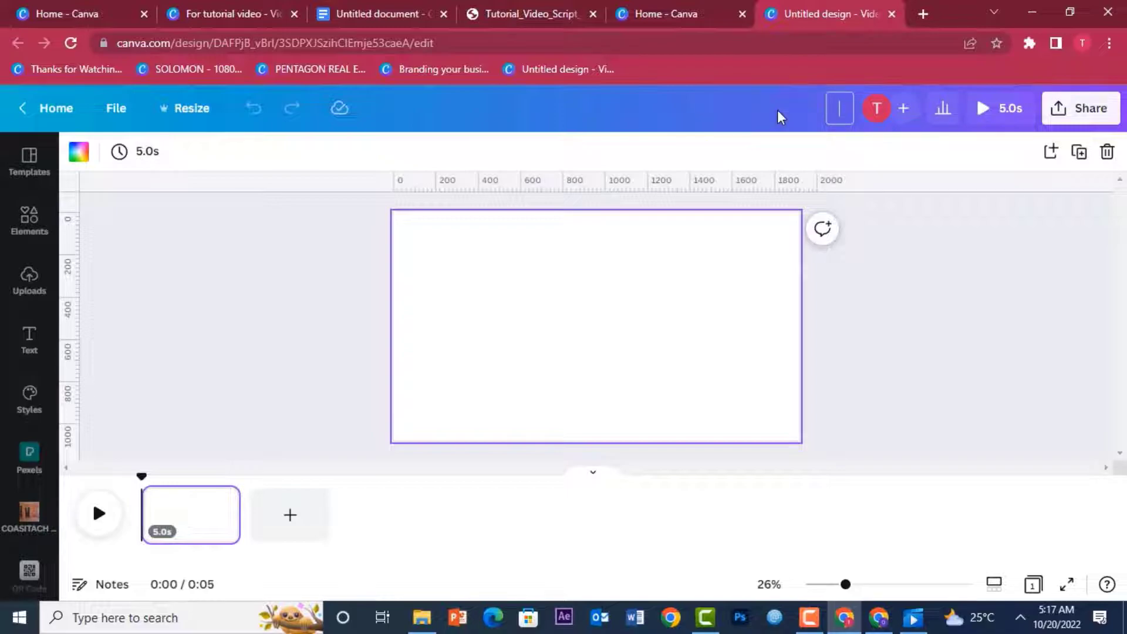
text(TV STANDARD)
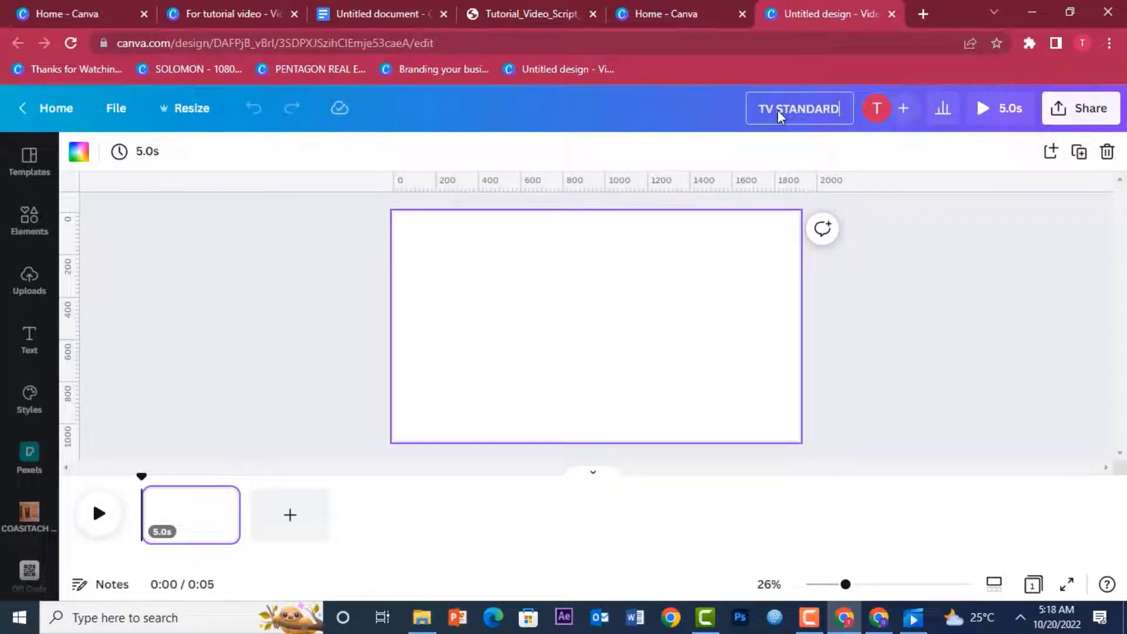
text( VIDEO AD)
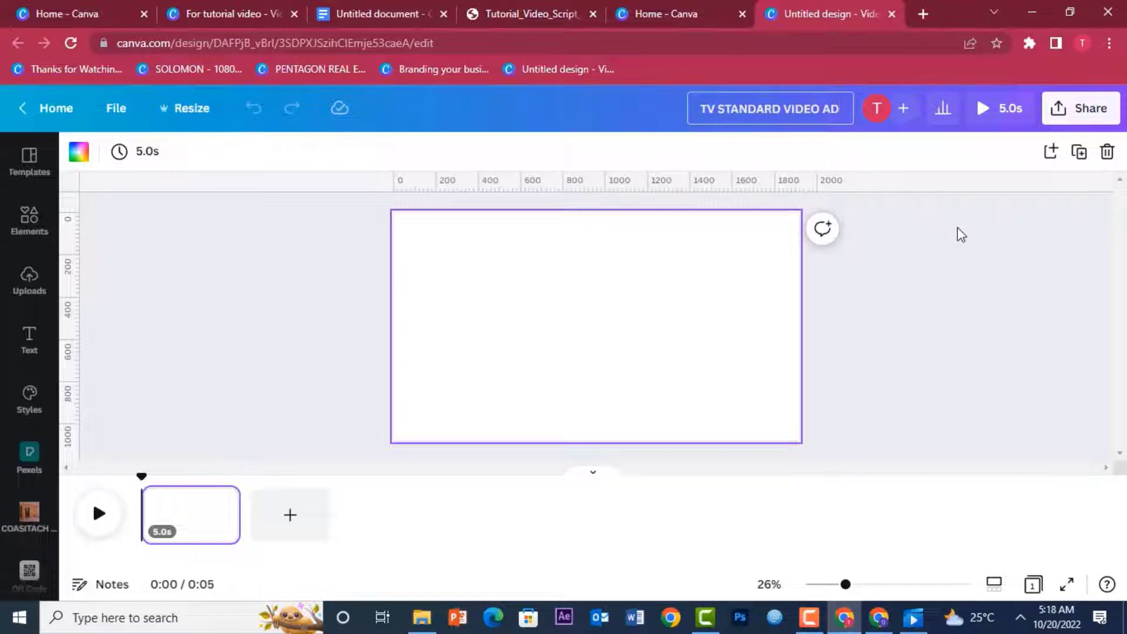
text( -DEMO)
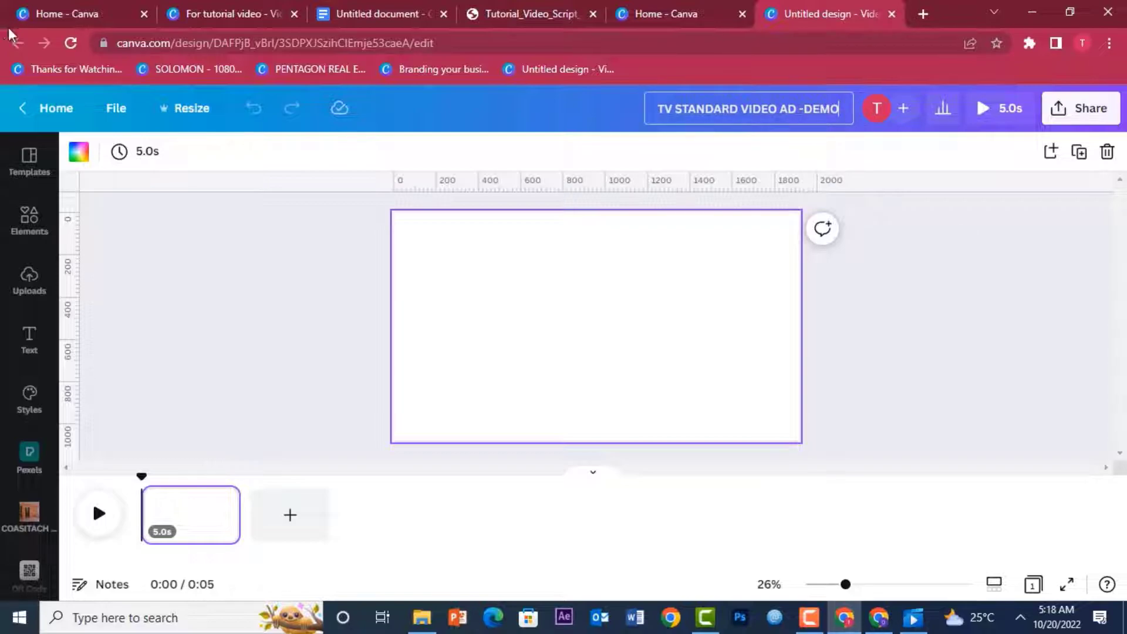
Step: Show the page margins, and add a vertical guide at 960 and a horizontal guide through the page's middle
click(116, 108)
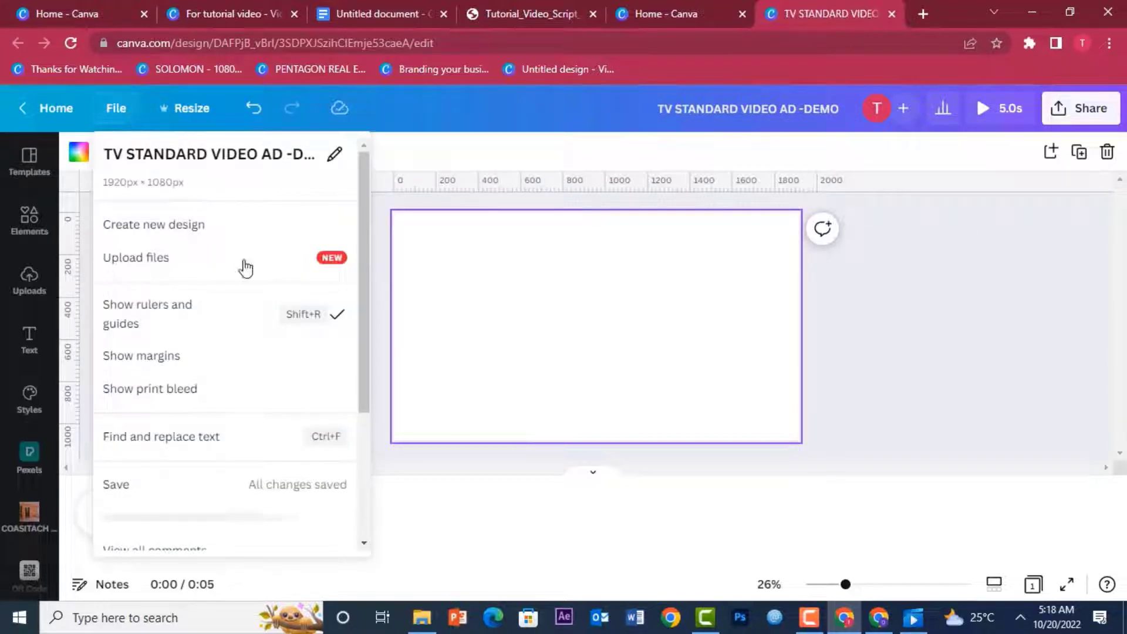
click(192, 356)
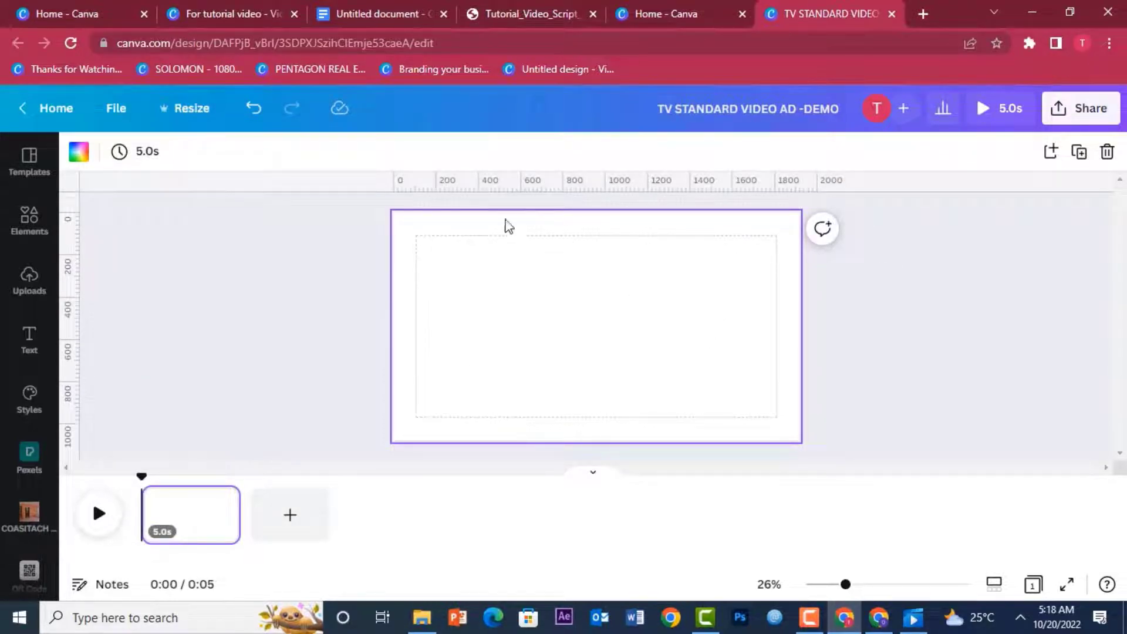
drag(85, 259, 802, 237)
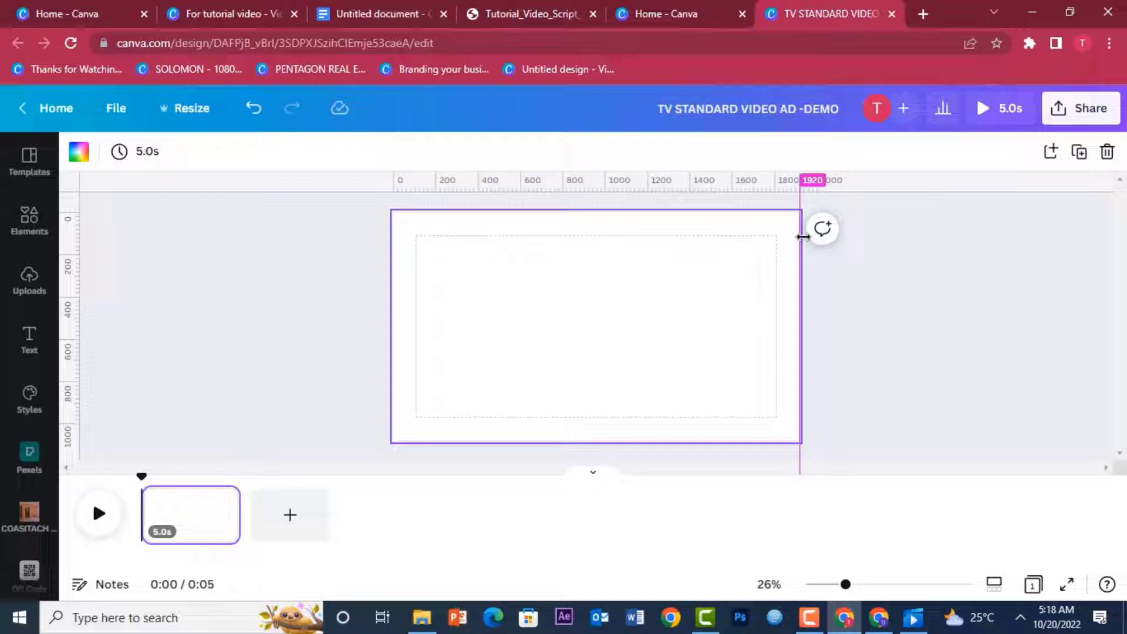
drag(802, 237, 598, 228)
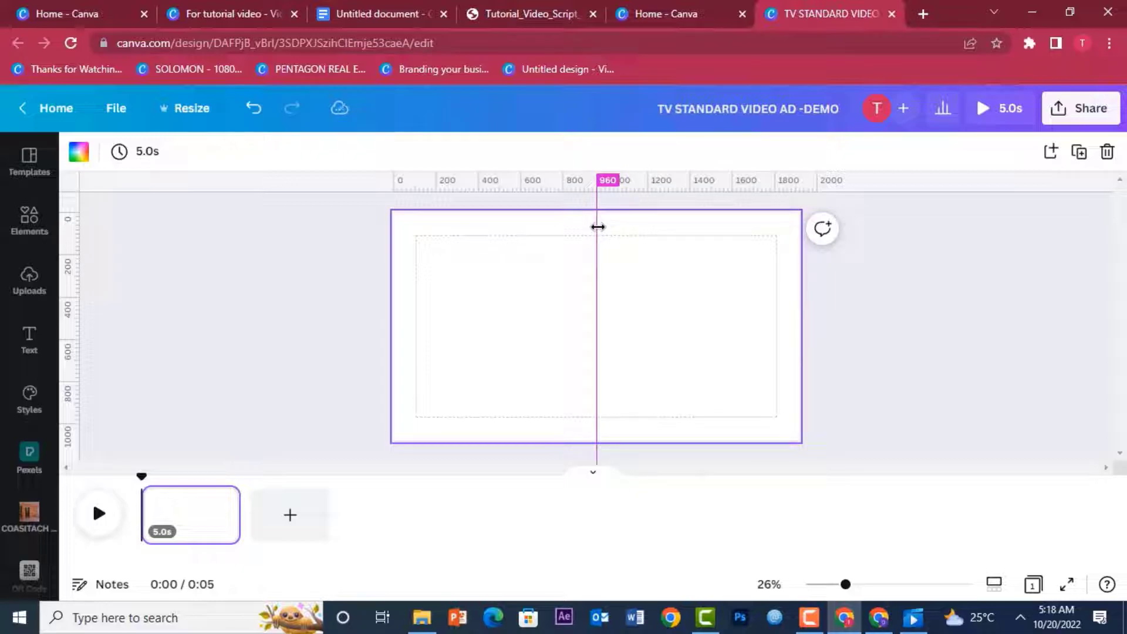
drag(669, 185, 676, 330)
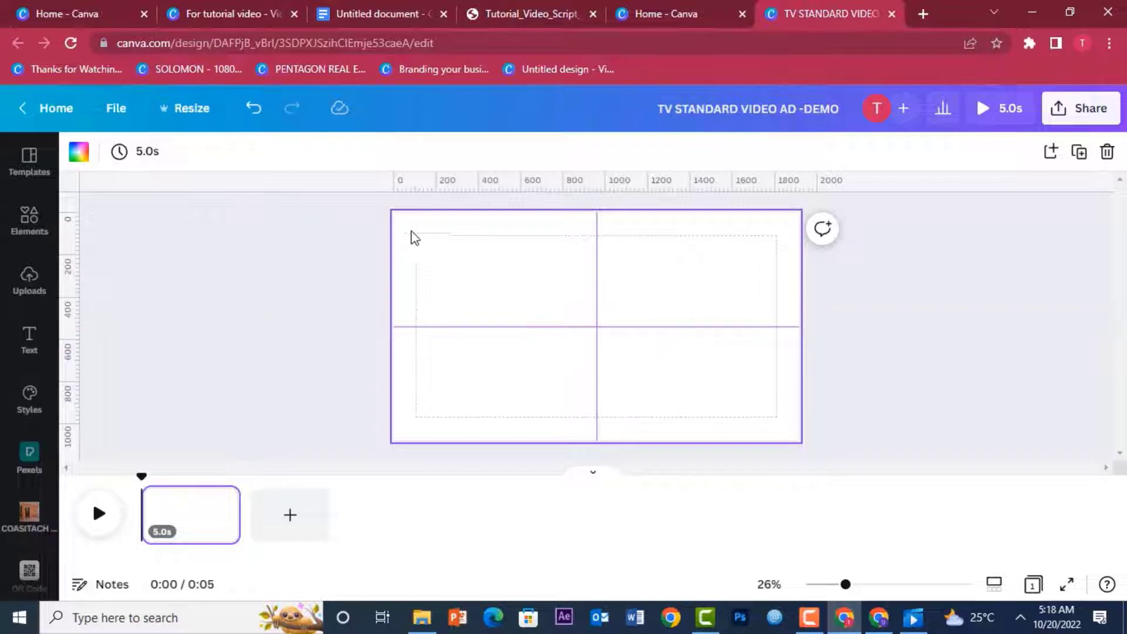
Step: Calculate 1920/3 with a Google search and place another vertical guide at 640 on the page
drag(77, 240, 493, 297)
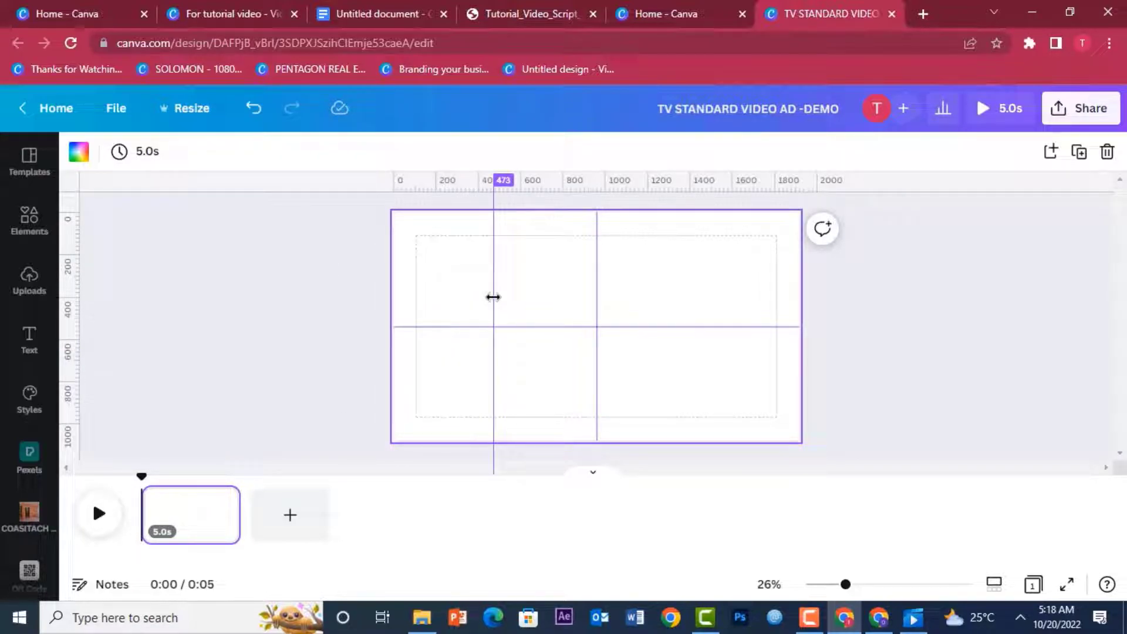
drag(493, 297, 490, 297)
click(721, 15)
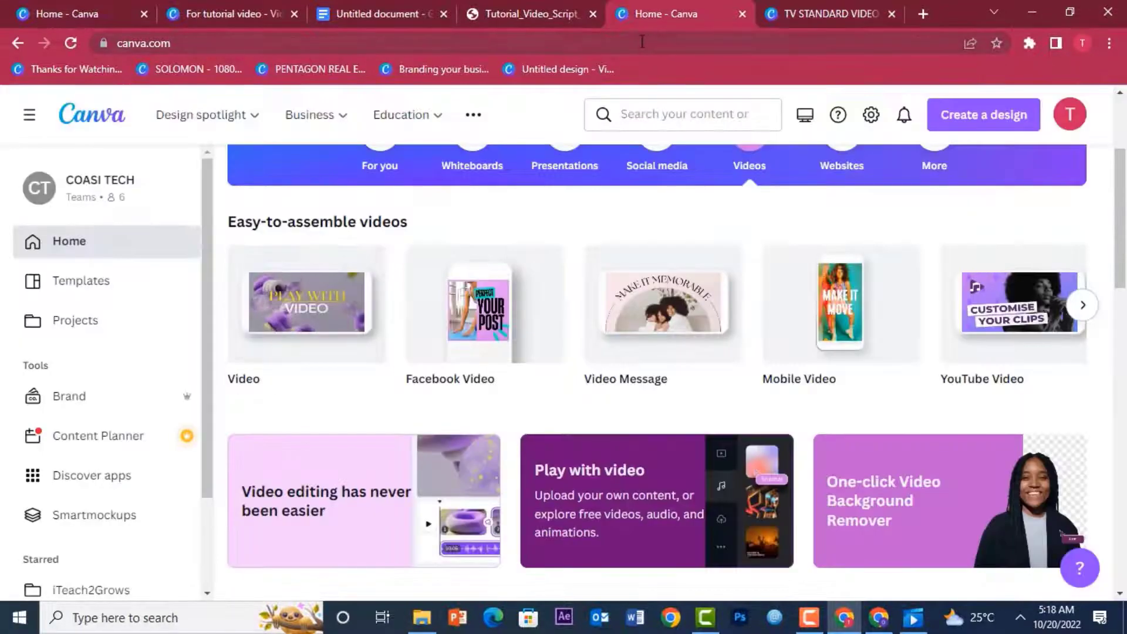
text(1920)
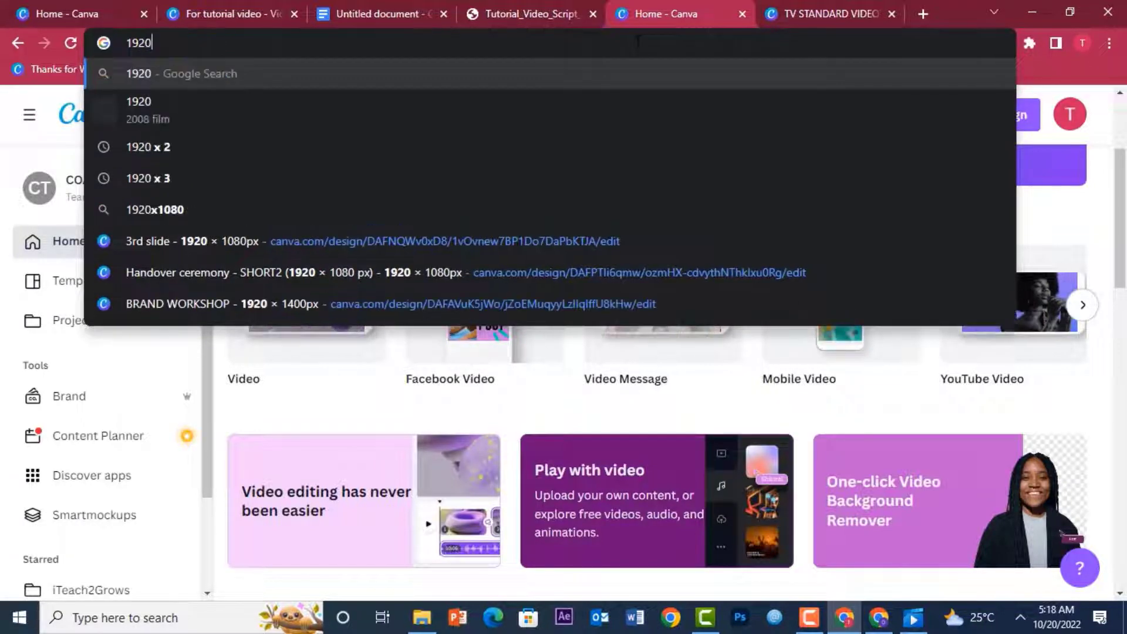
text(/3)
key(Return)
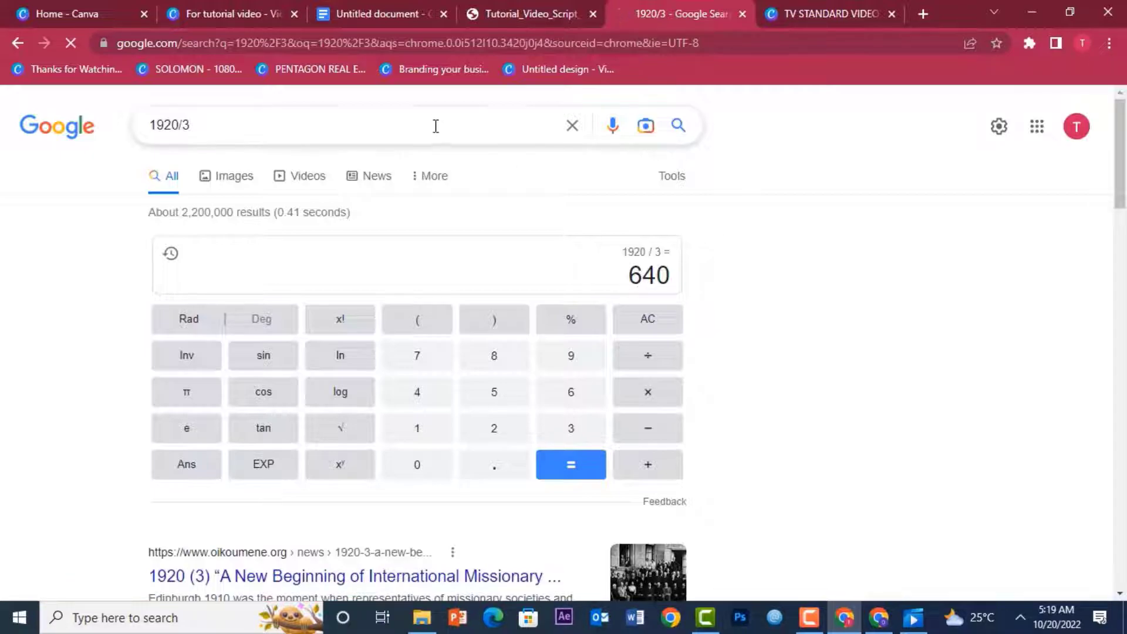
click(792, 12)
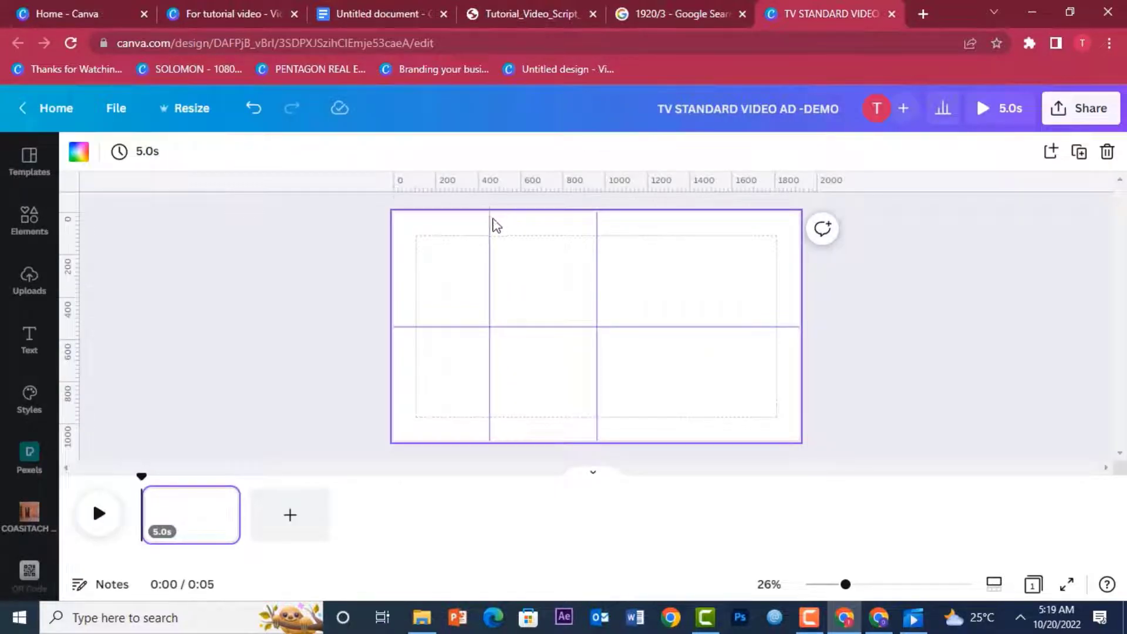
drag(489, 224, 528, 230)
Step: Calculate 640 X 2 with a Google search and add a vertical guide at 1280 on the page
click(679, 20)
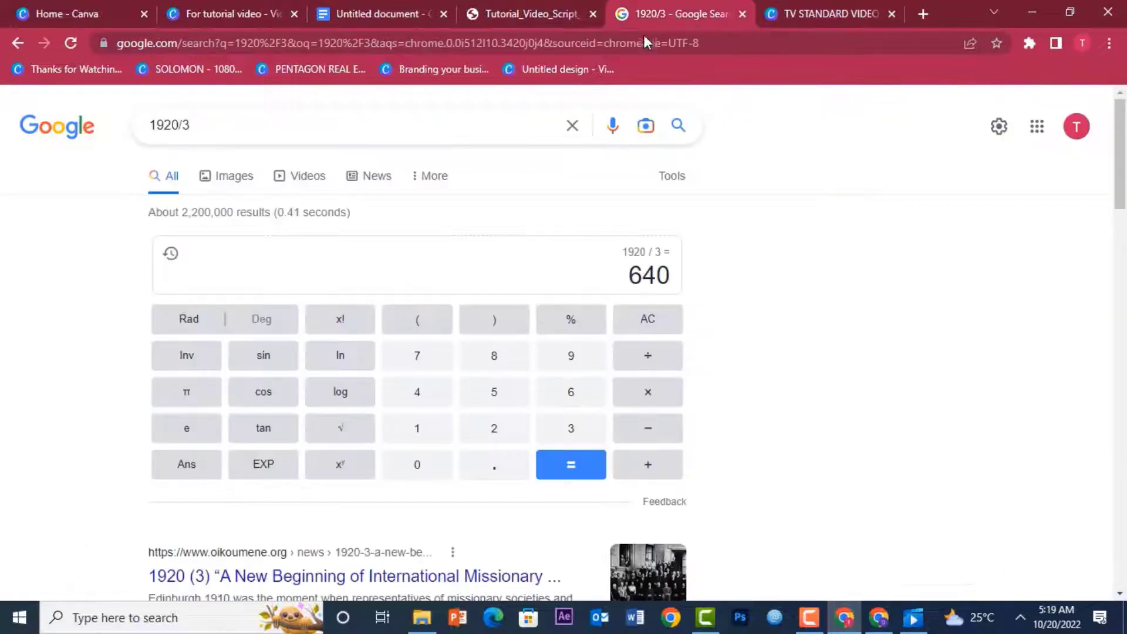
click(306, 142)
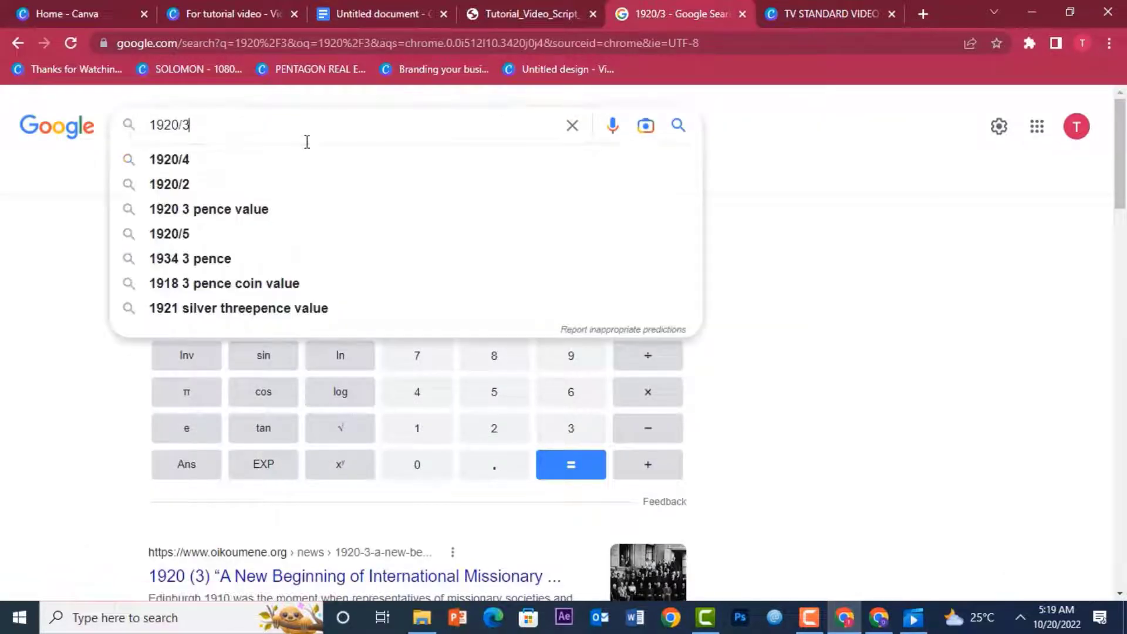
key(ctrl+a)
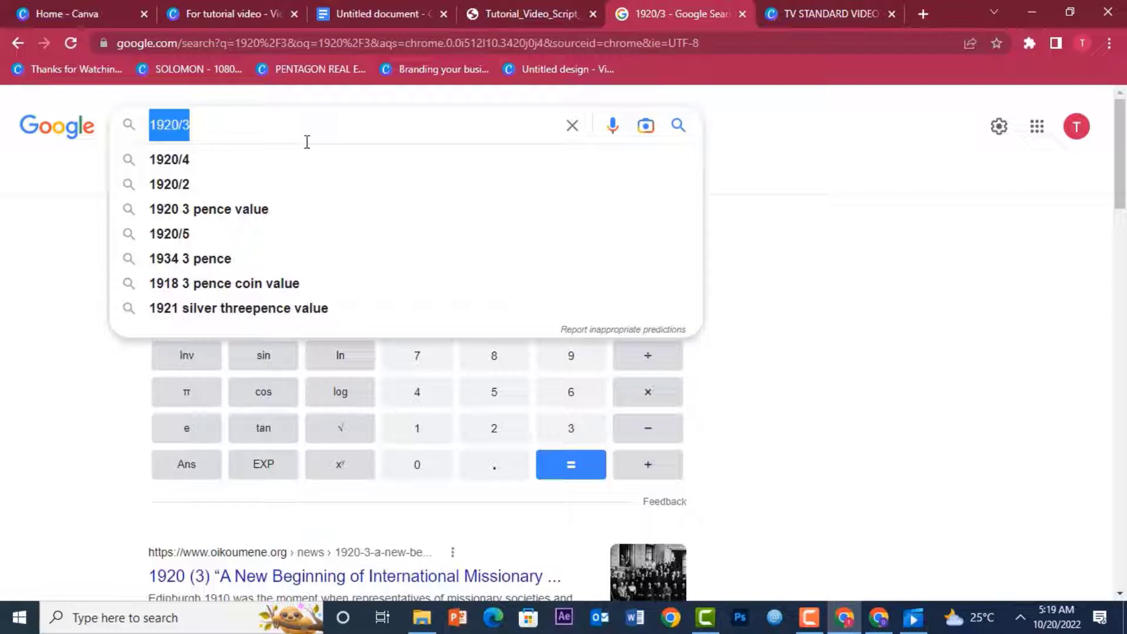
text(640 X)
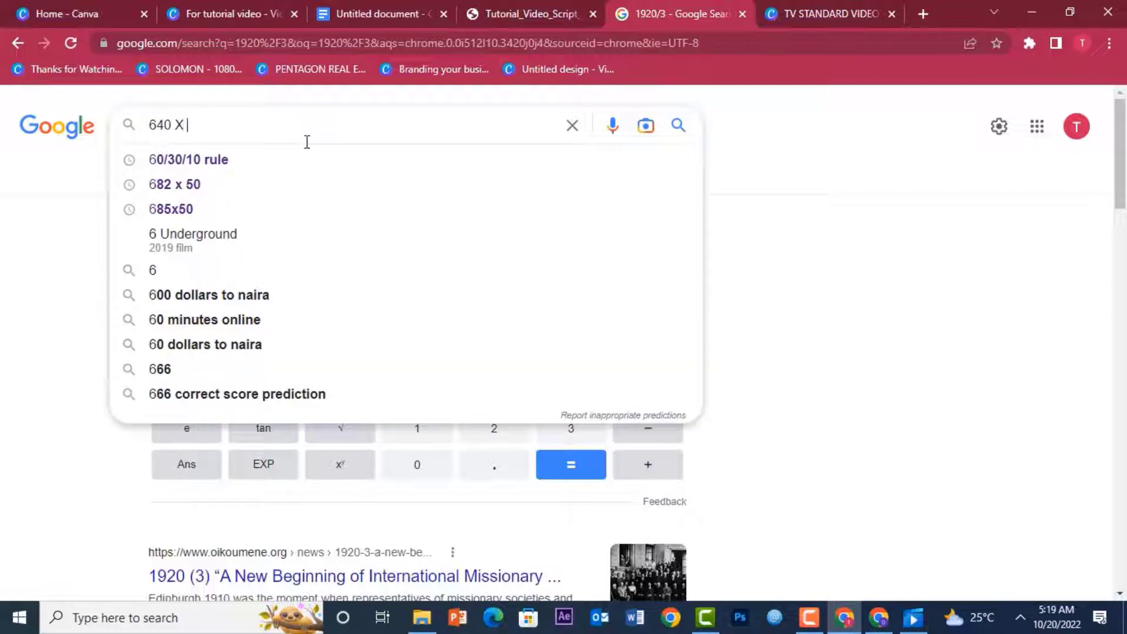
text( 2)
key(Return)
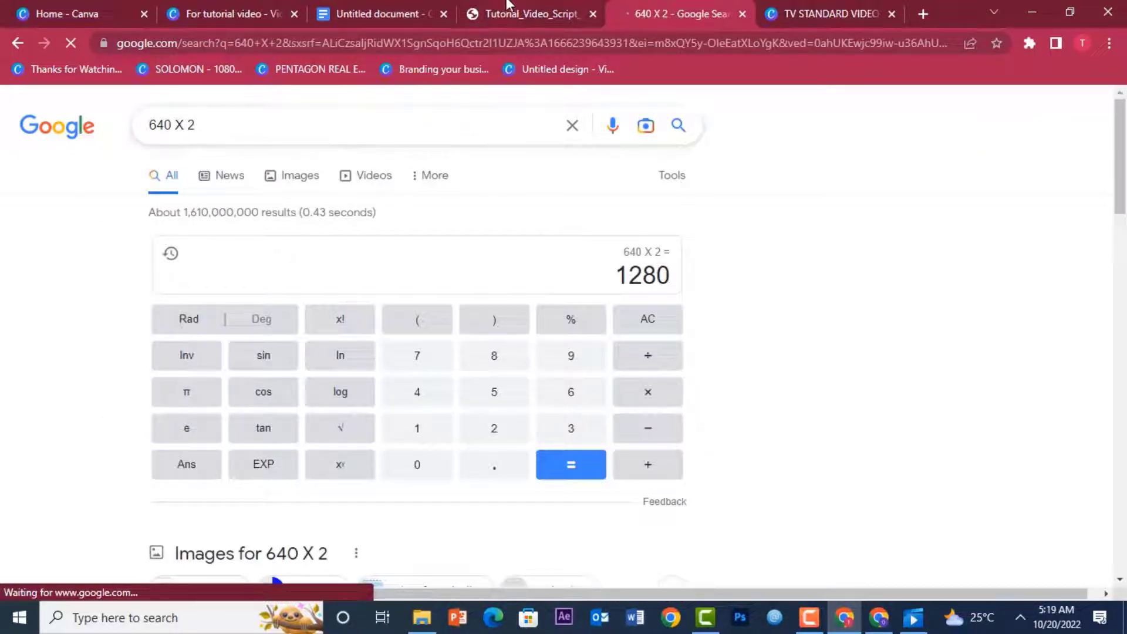
click(833, 10)
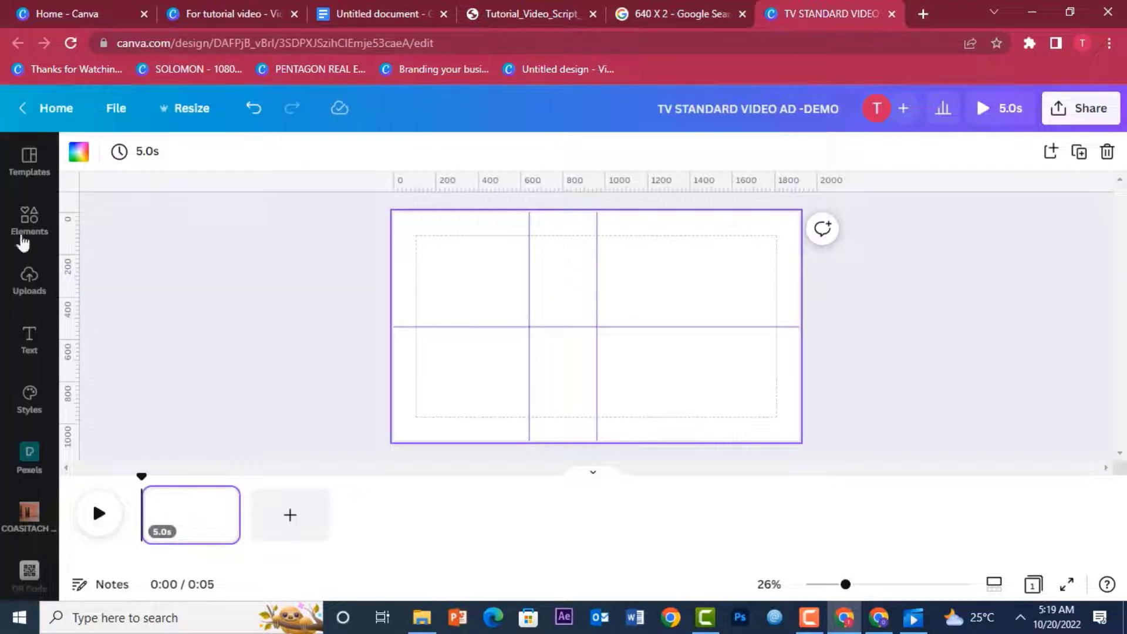
drag(76, 226, 664, 229)
Step: Move the central vertical guide off the page and return it to the page's centre
drag(597, 251, 263, 299)
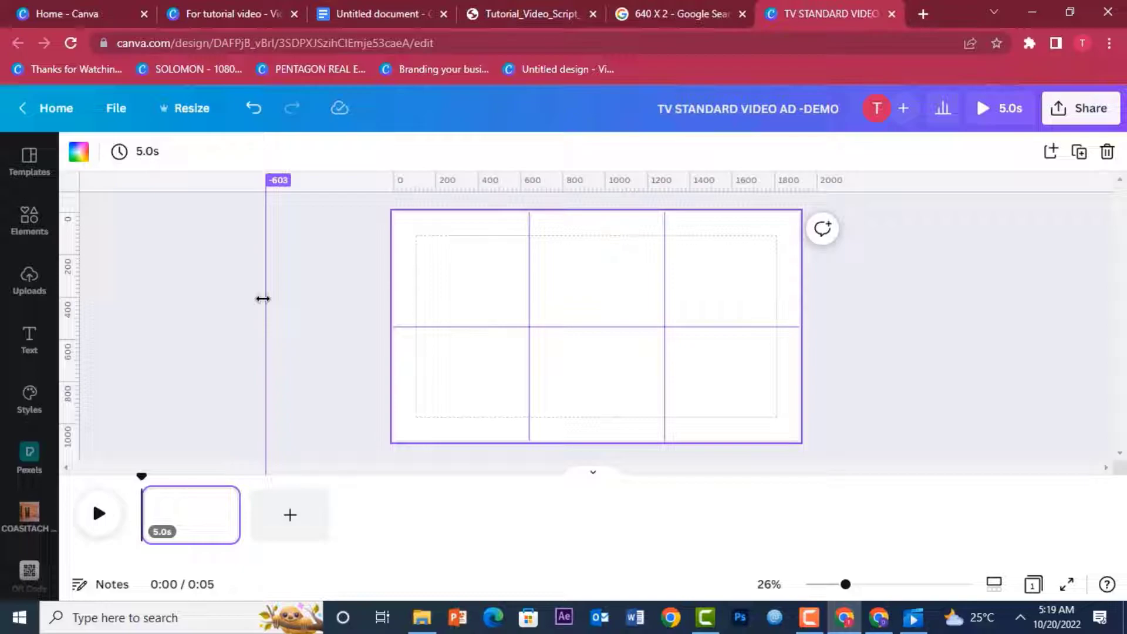
drag(263, 299, 596, 278)
click(996, 309)
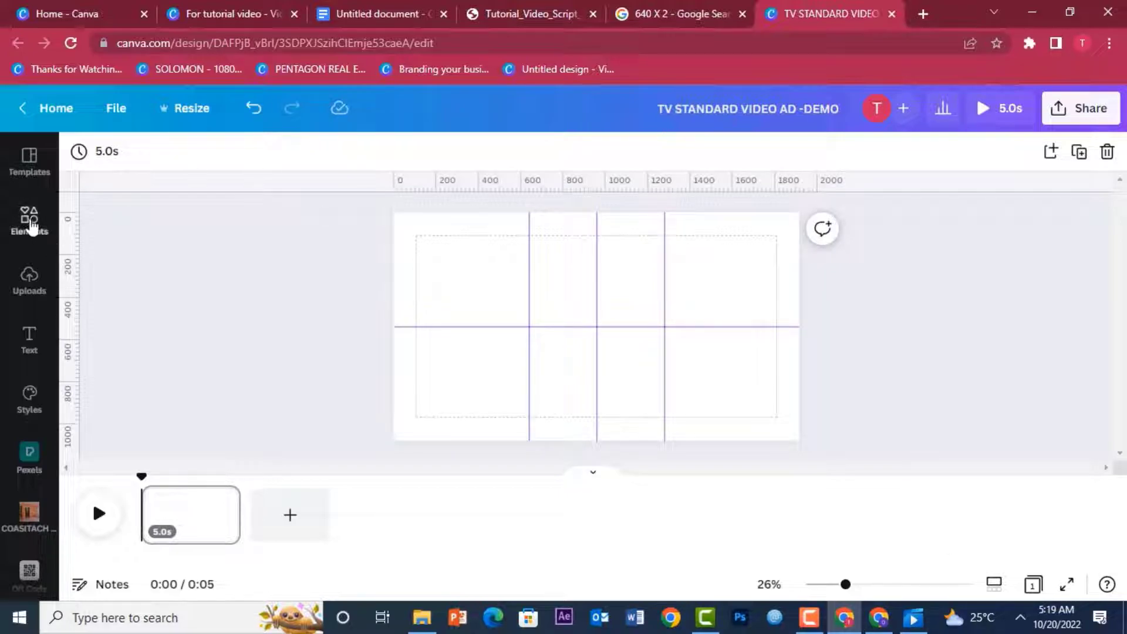
Step: Search the design elements for "ORANGE SPLASH"
click(31, 226)
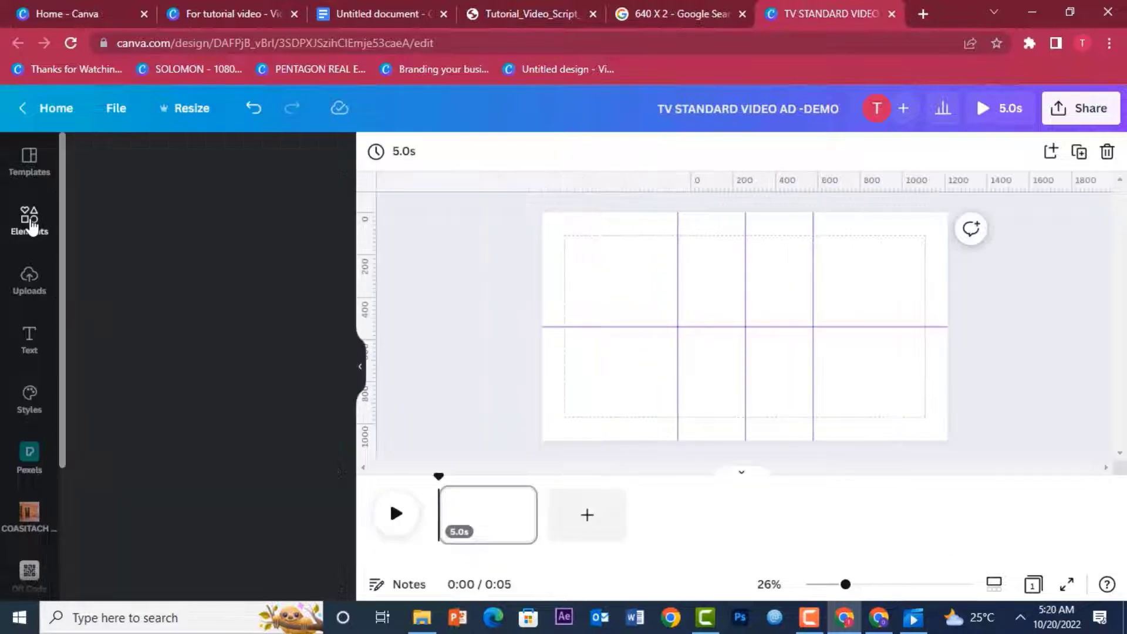
click(148, 164)
text(oR)
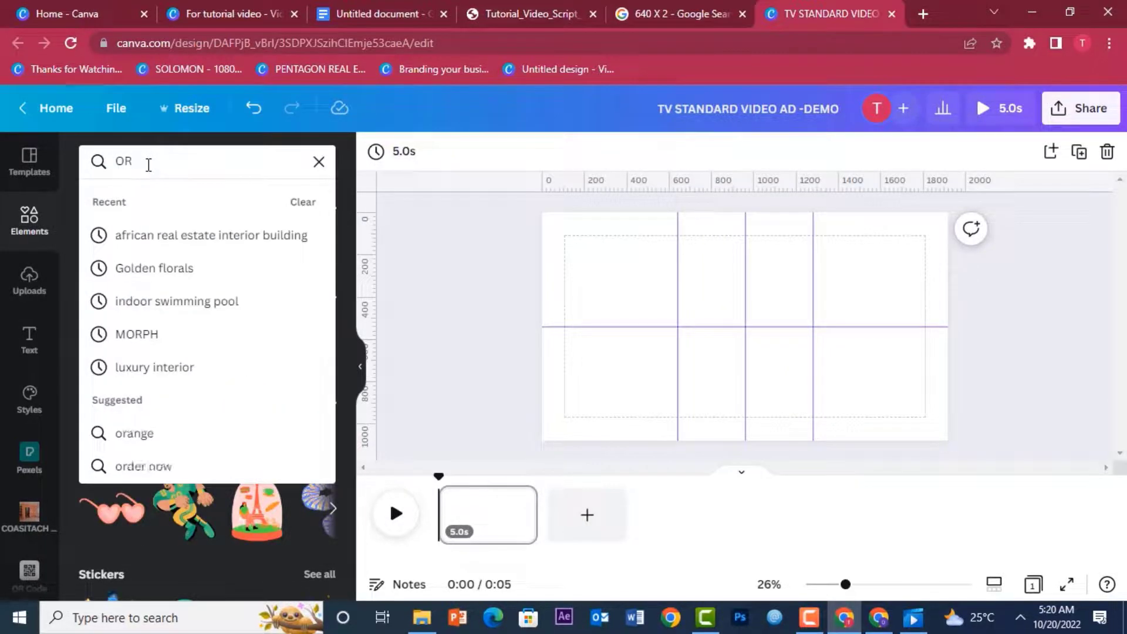
text(ANGE S)
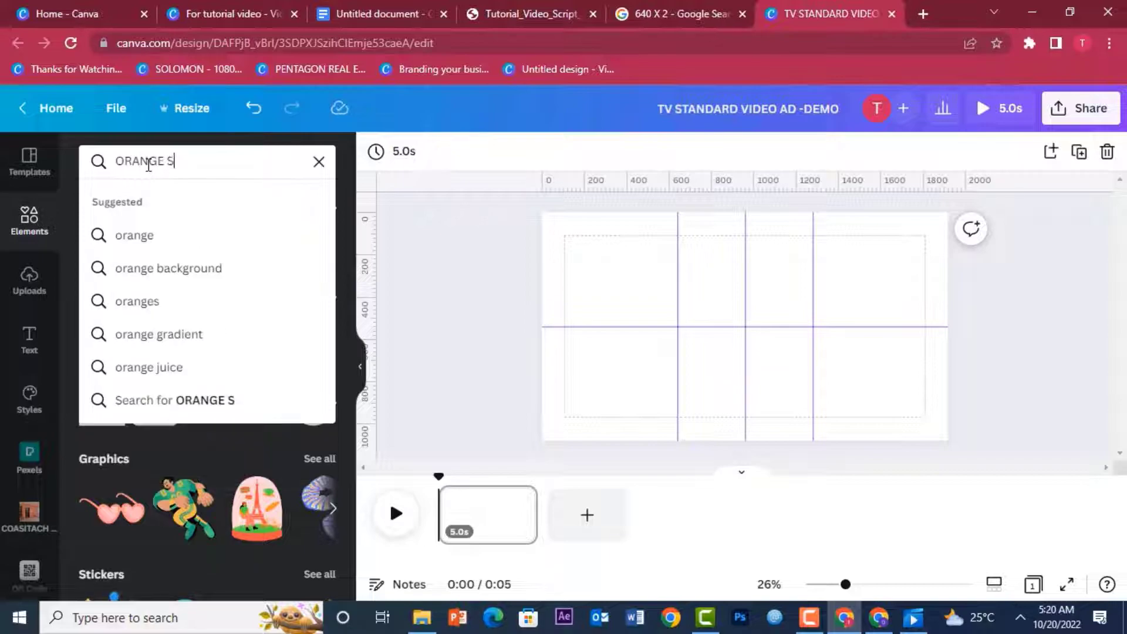
text(PLAS)
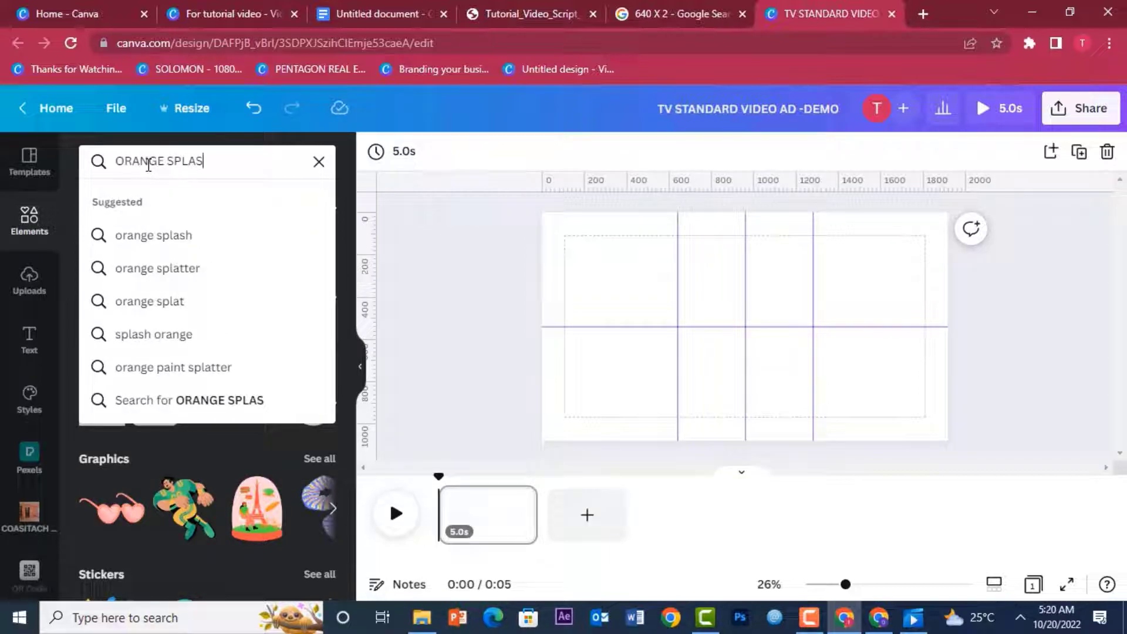
text(H)
key(Return)
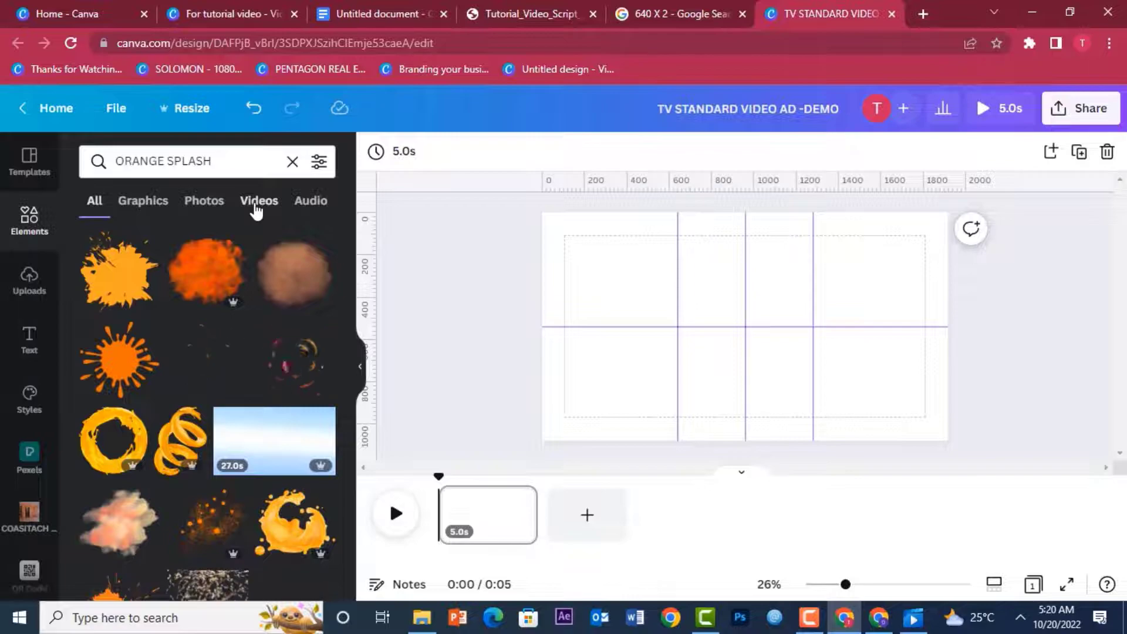
Step: Add the 8.0s orange-slice splash video from the video results to the page and set it as the background
click(256, 202)
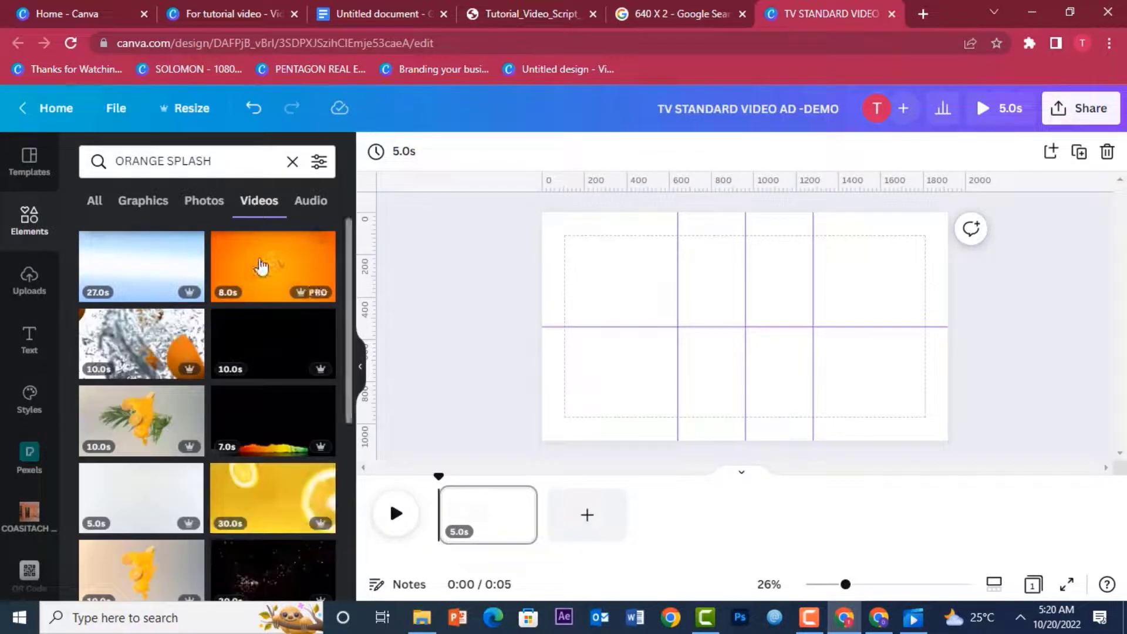
click(267, 266)
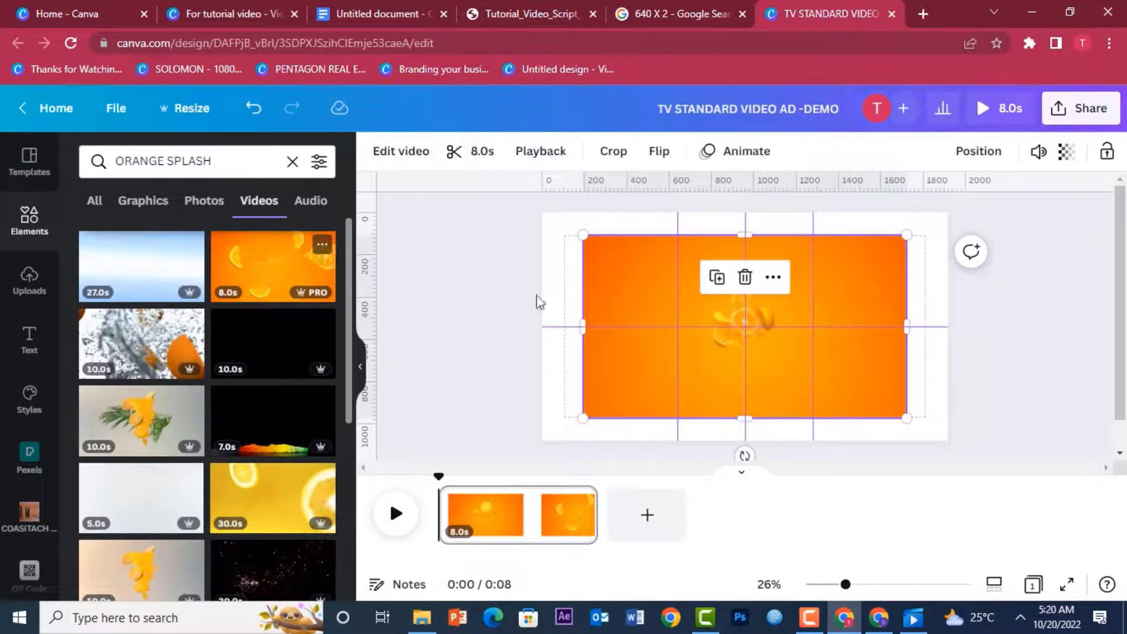
right_click(638, 278)
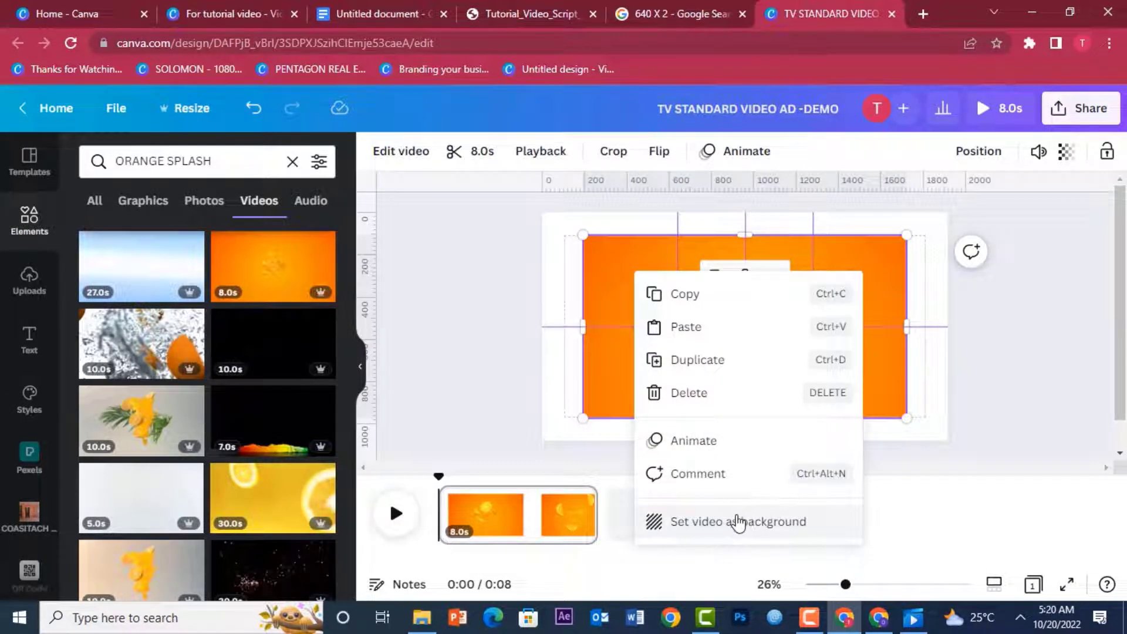
click(739, 521)
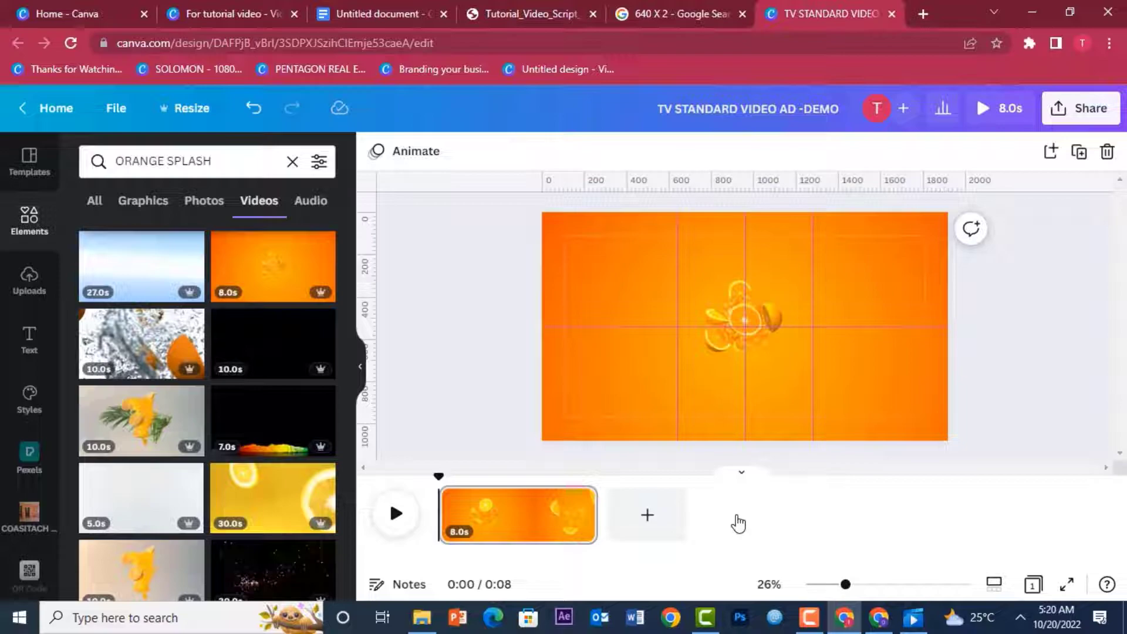
Step: Preview the splash video, trim its start so the clip lasts 6.4s, and play it again
click(395, 522)
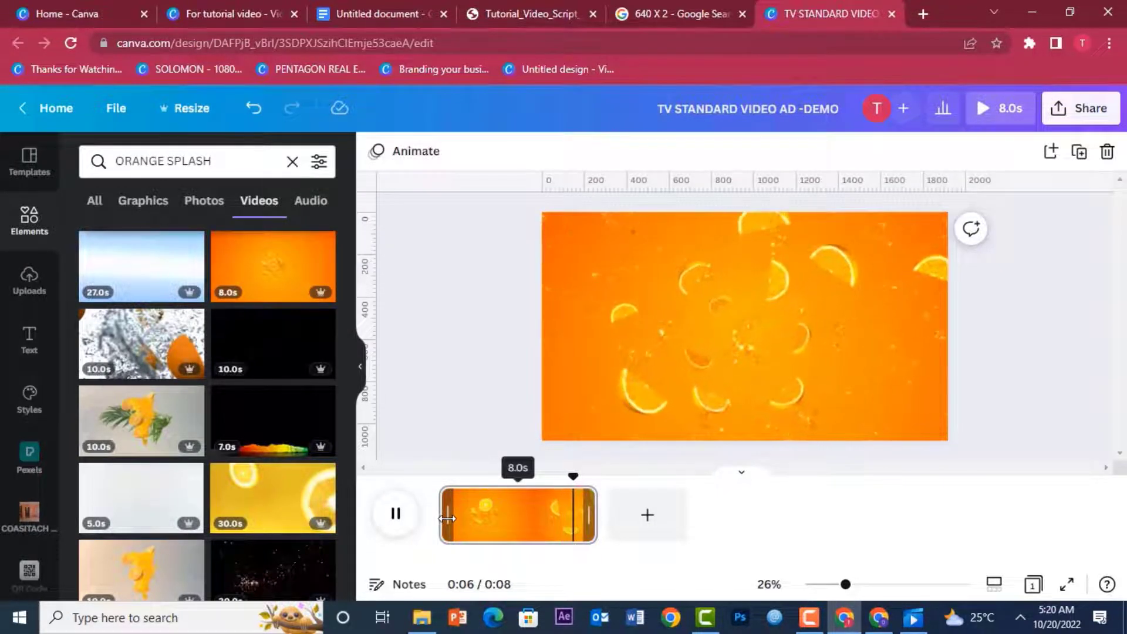
drag(447, 518, 479, 521)
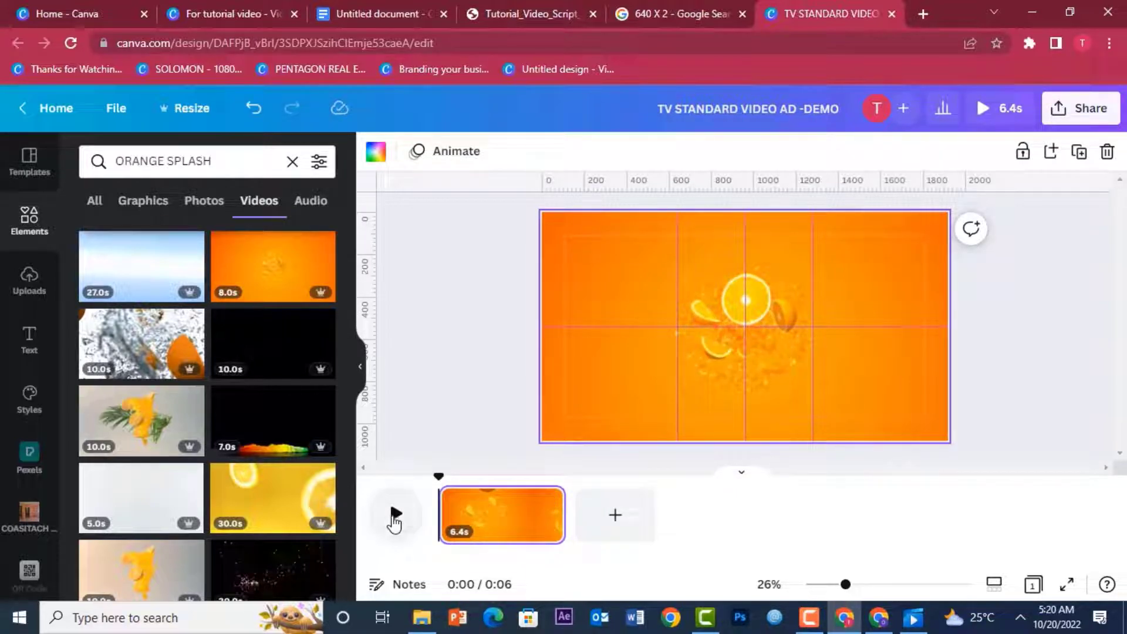
click(395, 518)
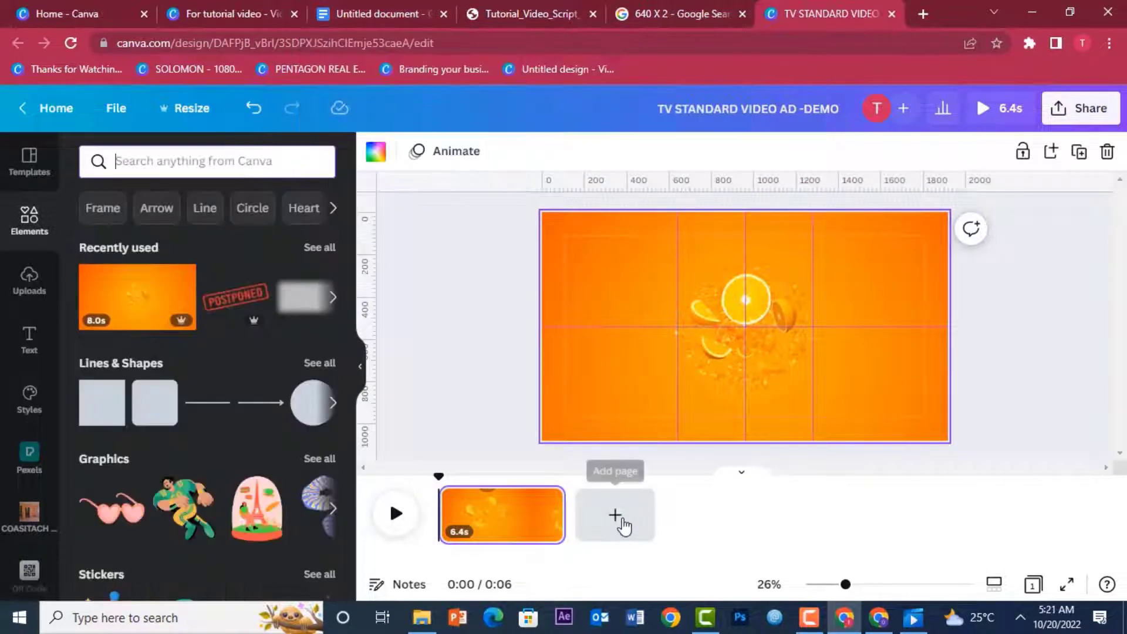
Step: Add a blank second page and hide the rulers and guides
click(616, 514)
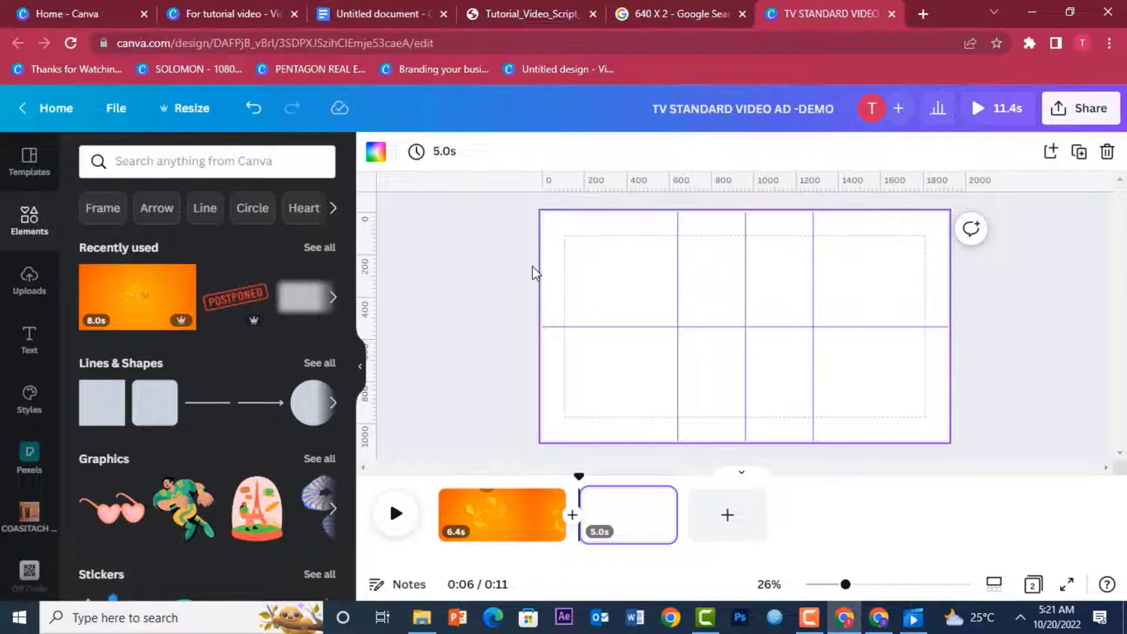
key(shift+r)
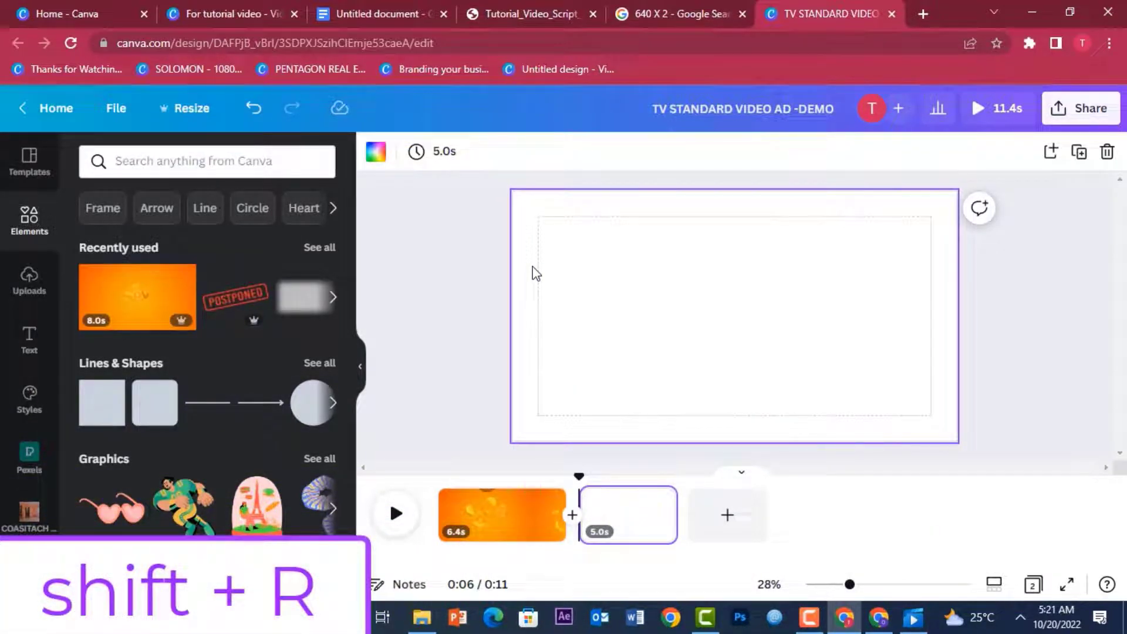
Step: Search the elements for "ORANGE JUICE IN CAN" and add the orange can with the green leaf and fruit slices to the second page
click(225, 170)
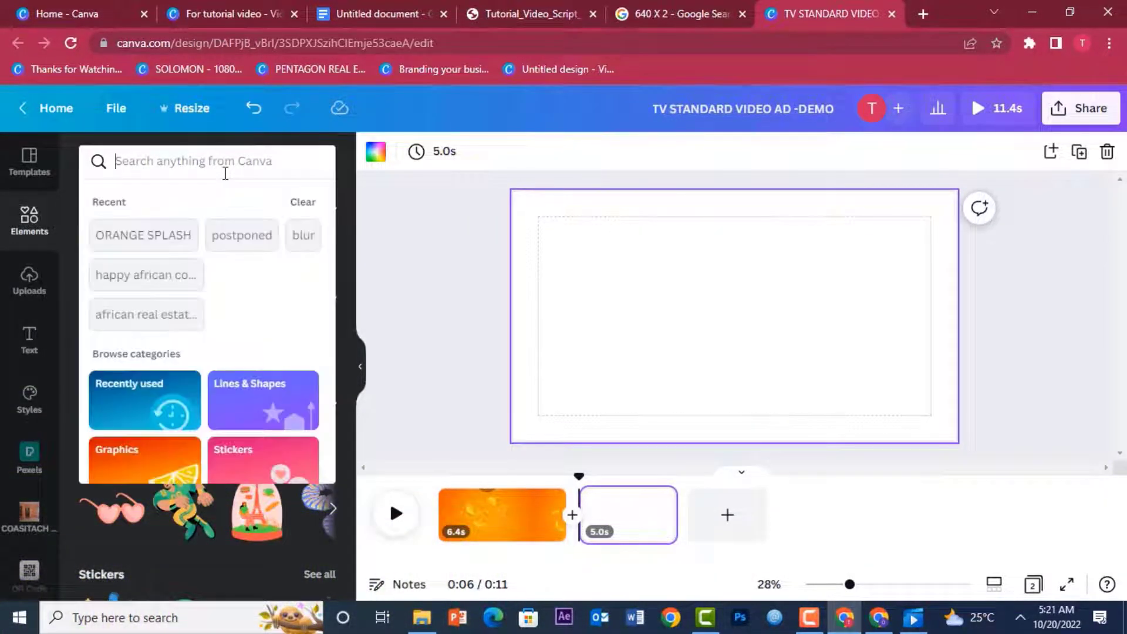
text(ORANGE)
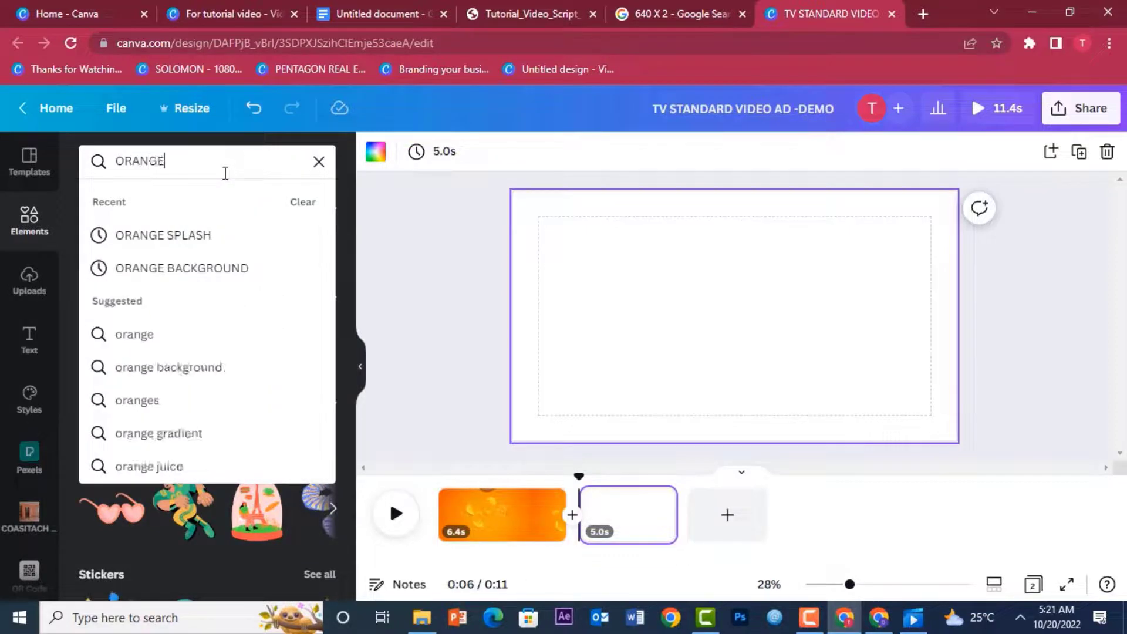
text( JUICE IN CAN)
key(Return)
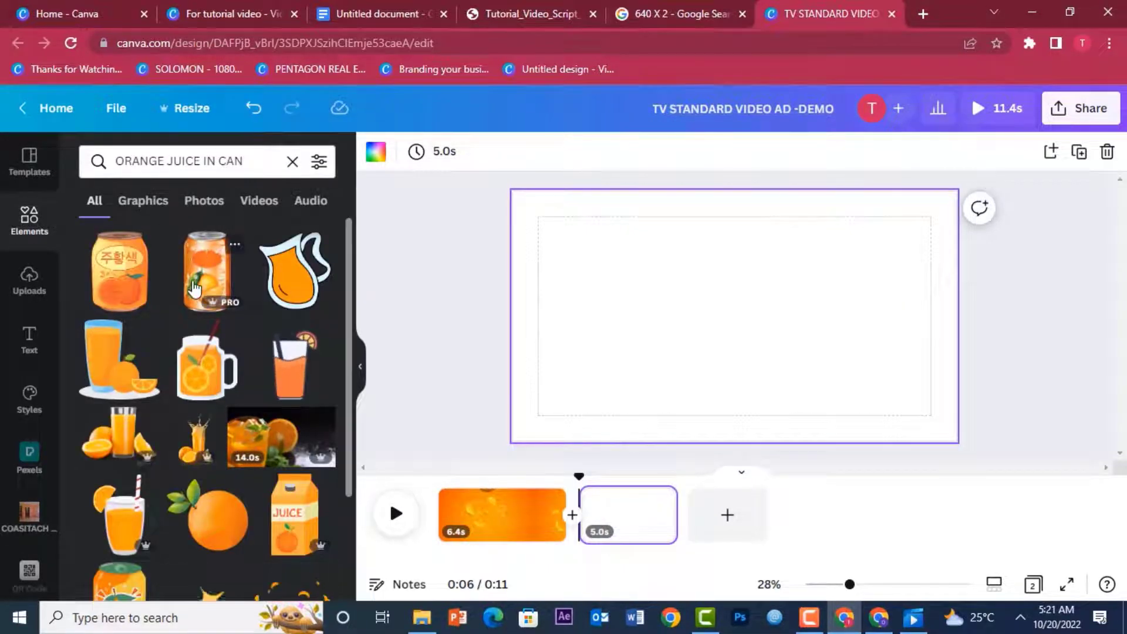
click(194, 289)
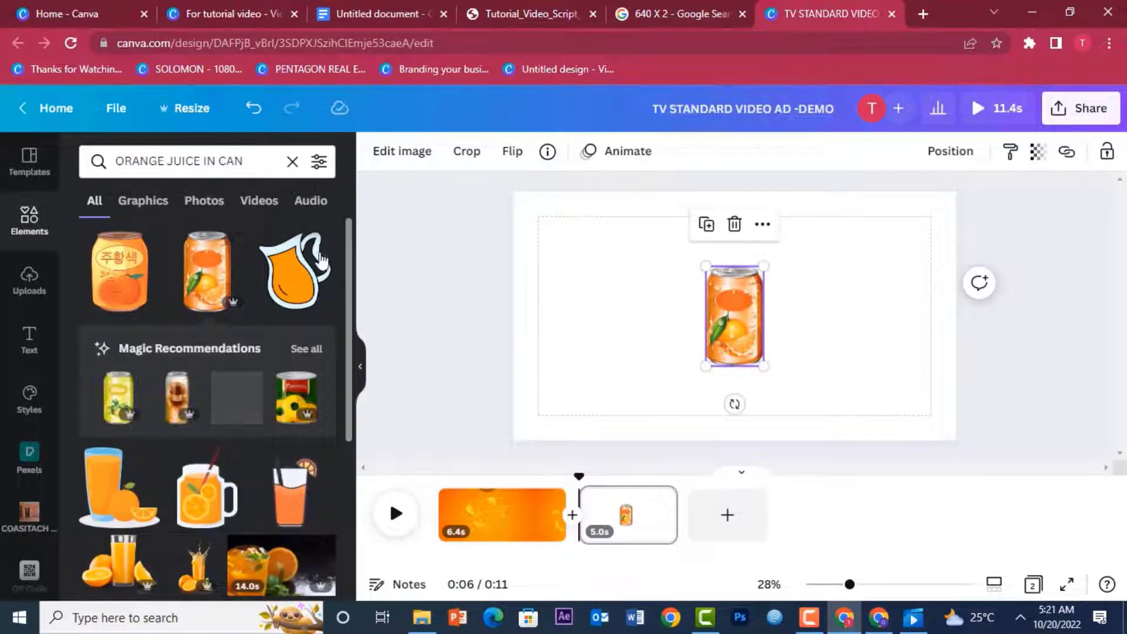
Step: Enlarge the can so it fills the height between the page's upper and lower margins
drag(695, 379, 678, 415)
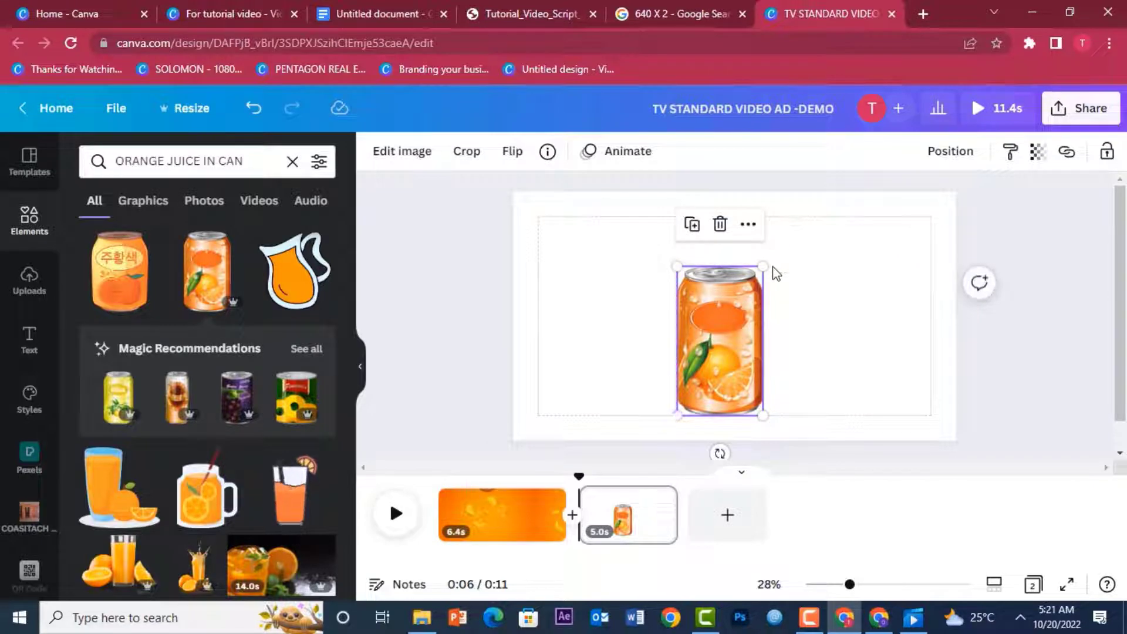
drag(763, 266, 792, 216)
click(829, 269)
Step: Place a copy of the can on each side of the original to make a row of three
drag(728, 275, 589, 275)
click(733, 308)
click(593, 304)
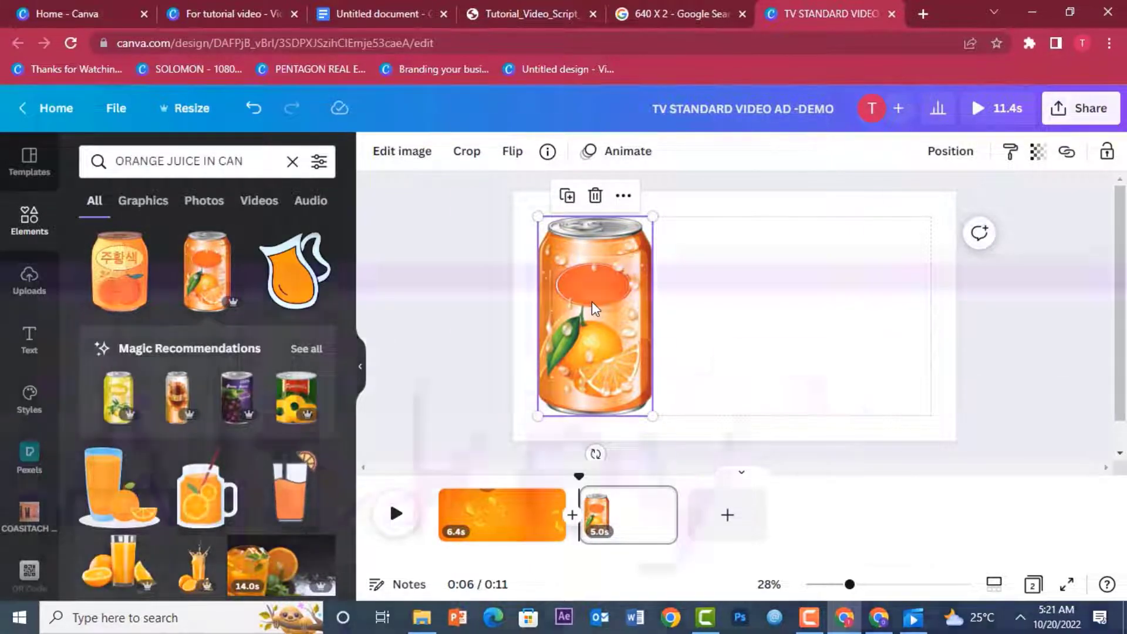
drag(607, 299, 878, 301)
click(1085, 348)
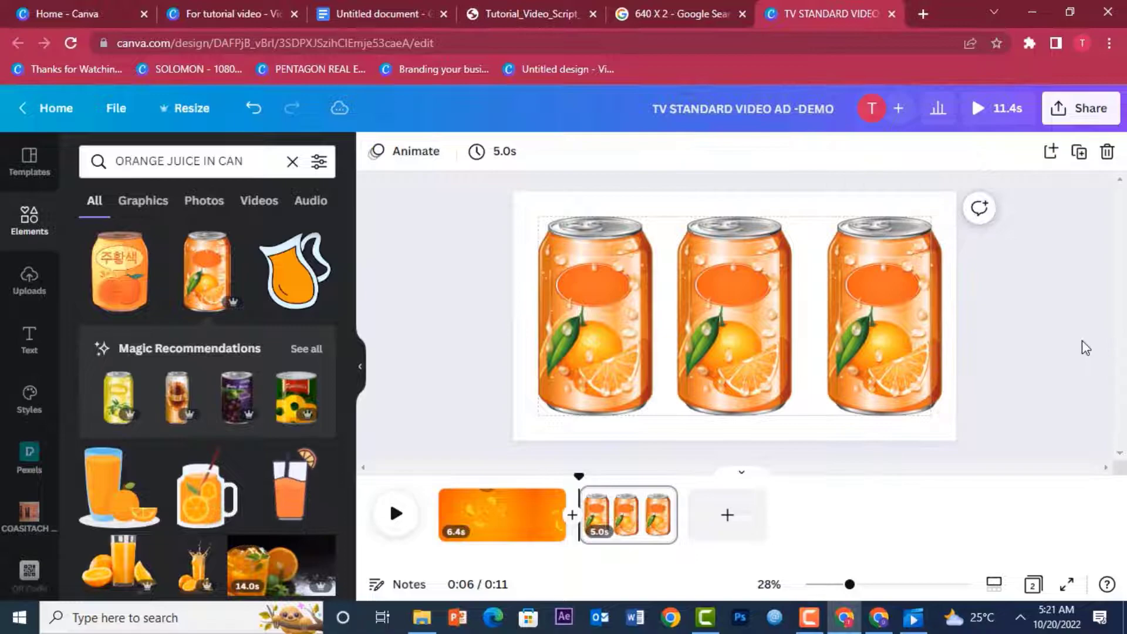
Step: Apply the Marmalade preset of the ColorMix effect to the middle can
click(755, 323)
click(415, 156)
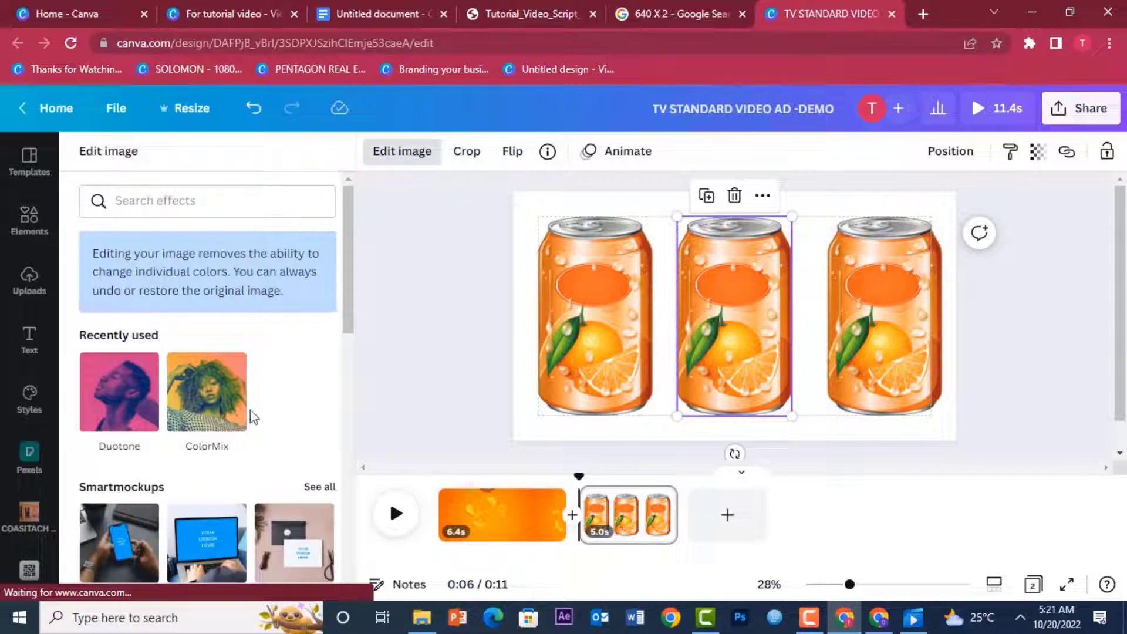
click(223, 399)
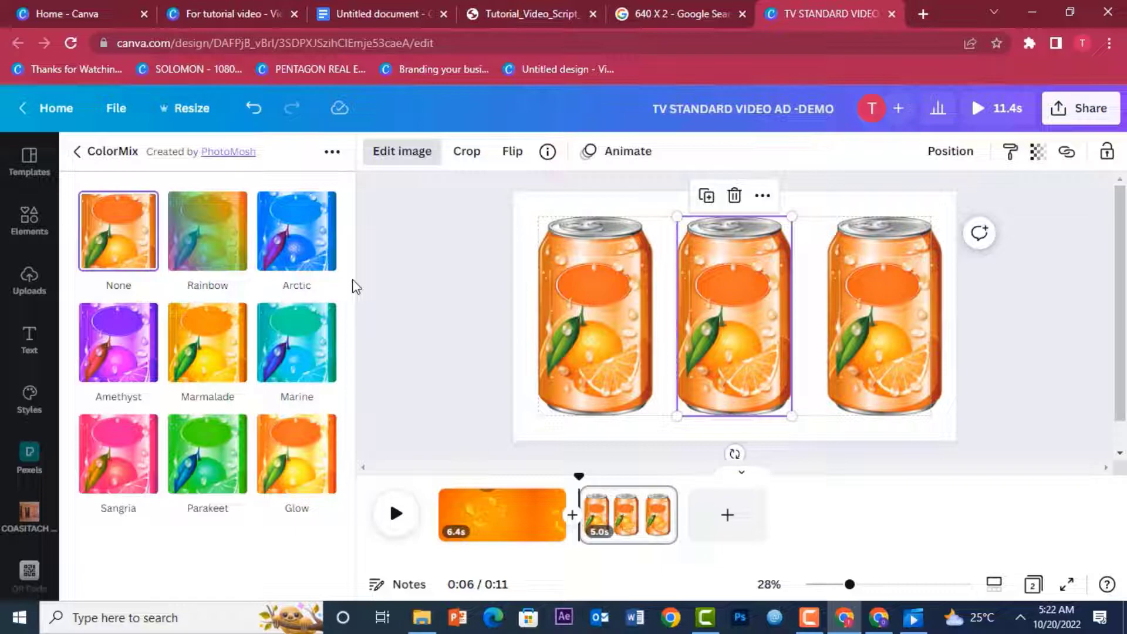
click(213, 351)
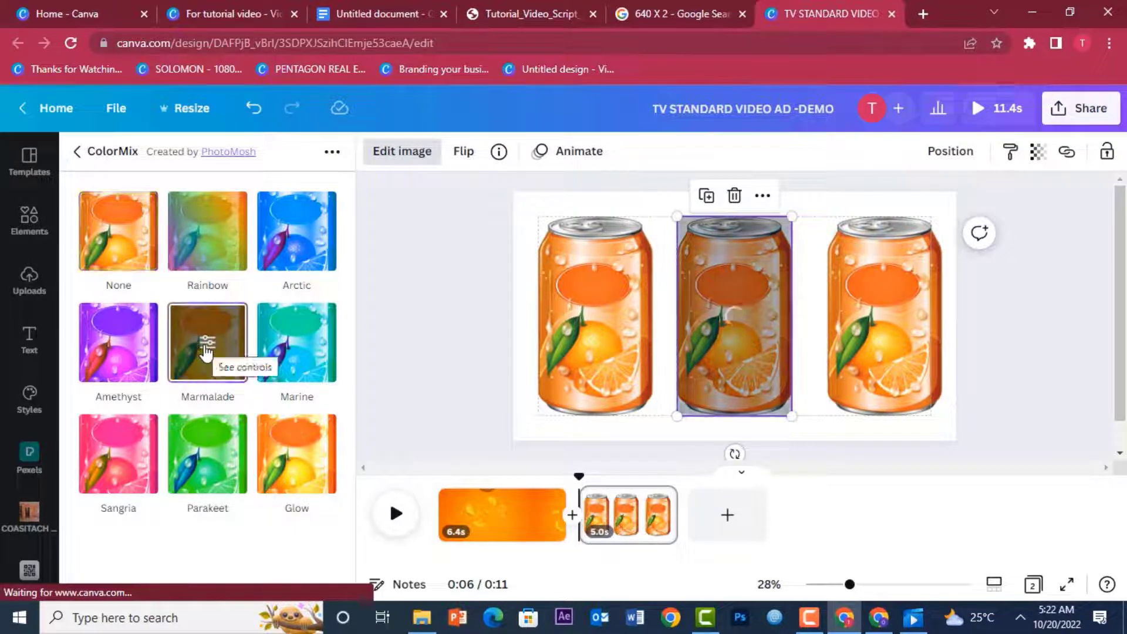
Step: Give the rightmost can the Parakeet preset of the ColorMix effect
click(864, 284)
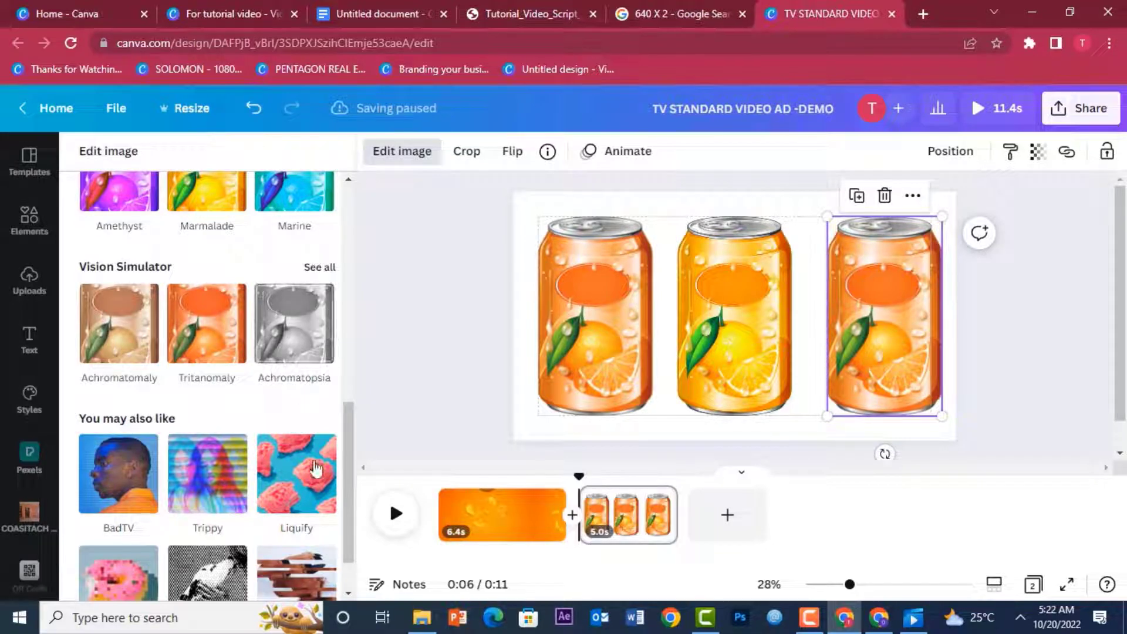
drag(348, 413, 343, 318)
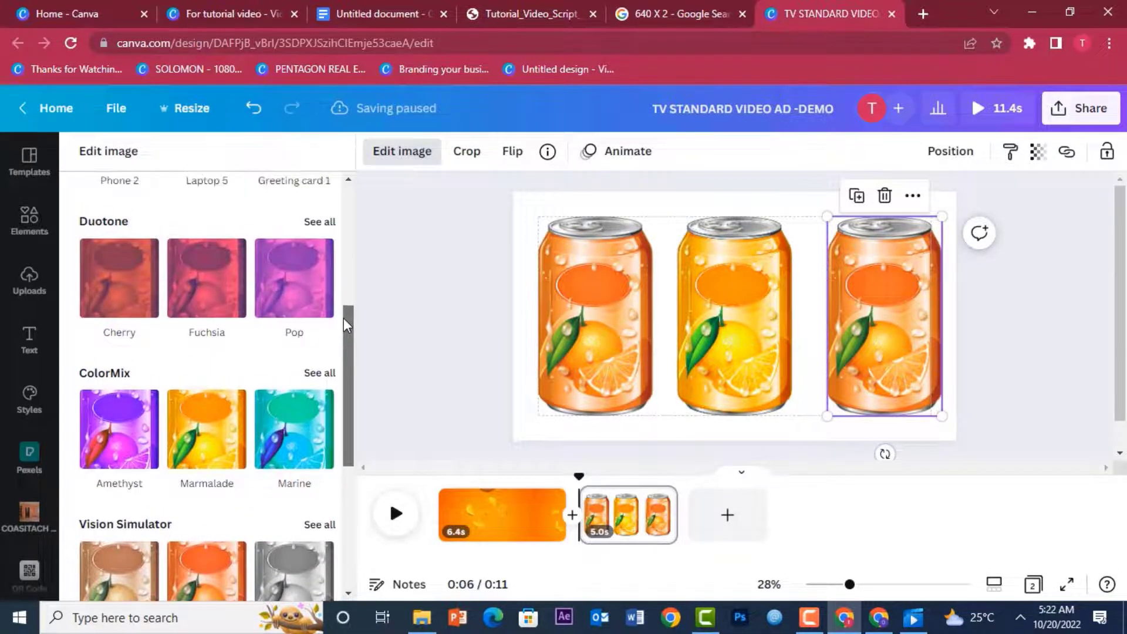
click(320, 374)
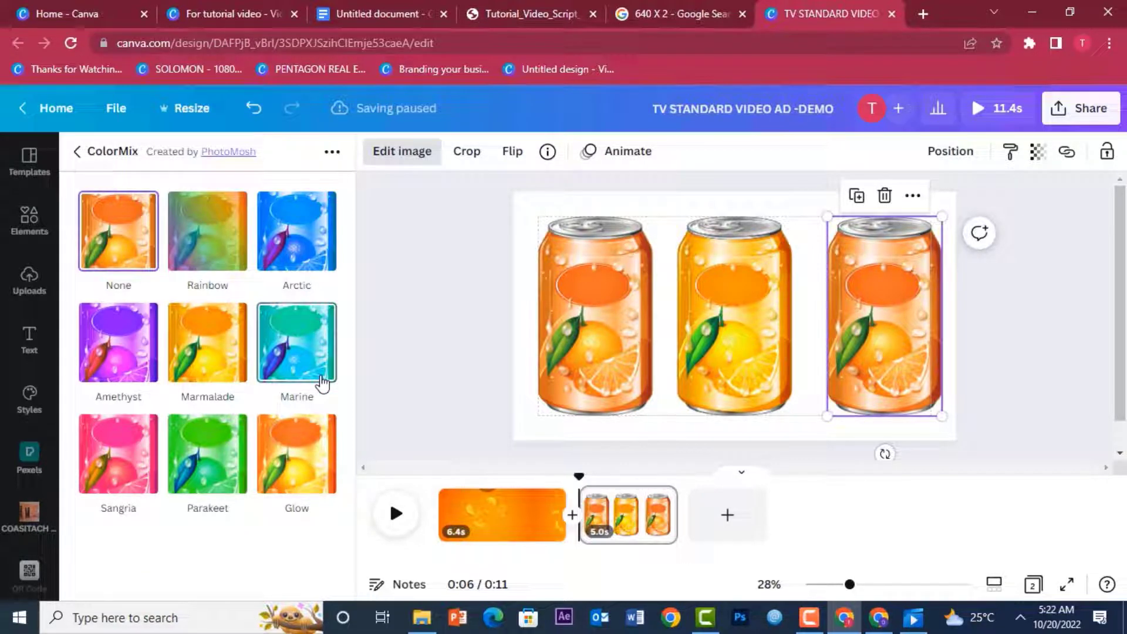
click(200, 468)
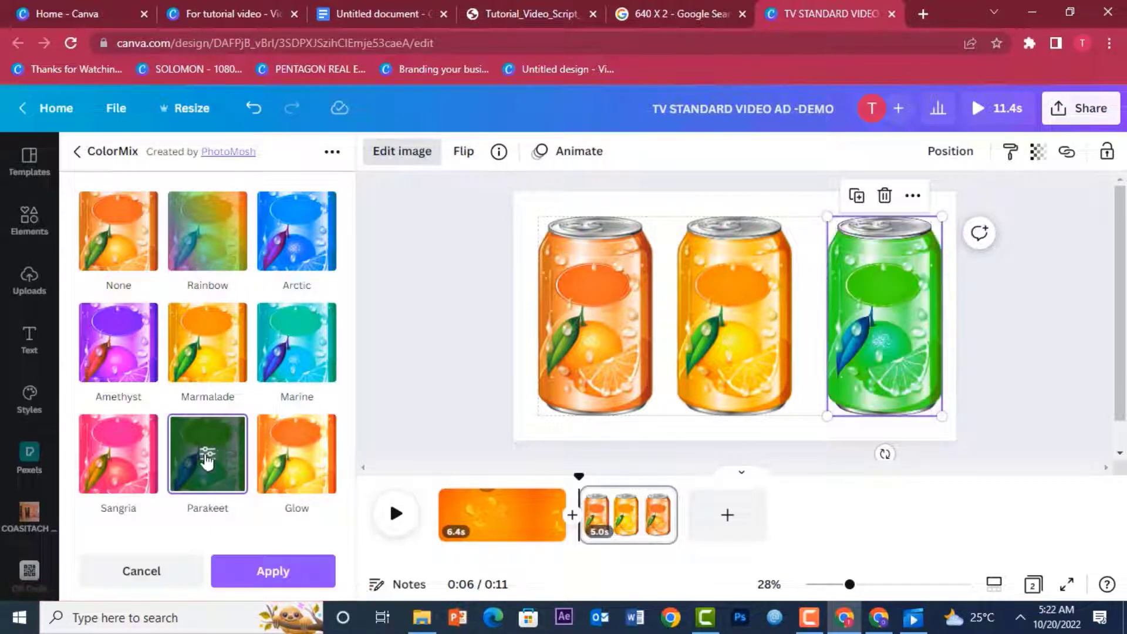
Step: Set the Parakeet effect's saturation to -0.2 and hue to 0.4 on the rightmost can and apply it
click(206, 457)
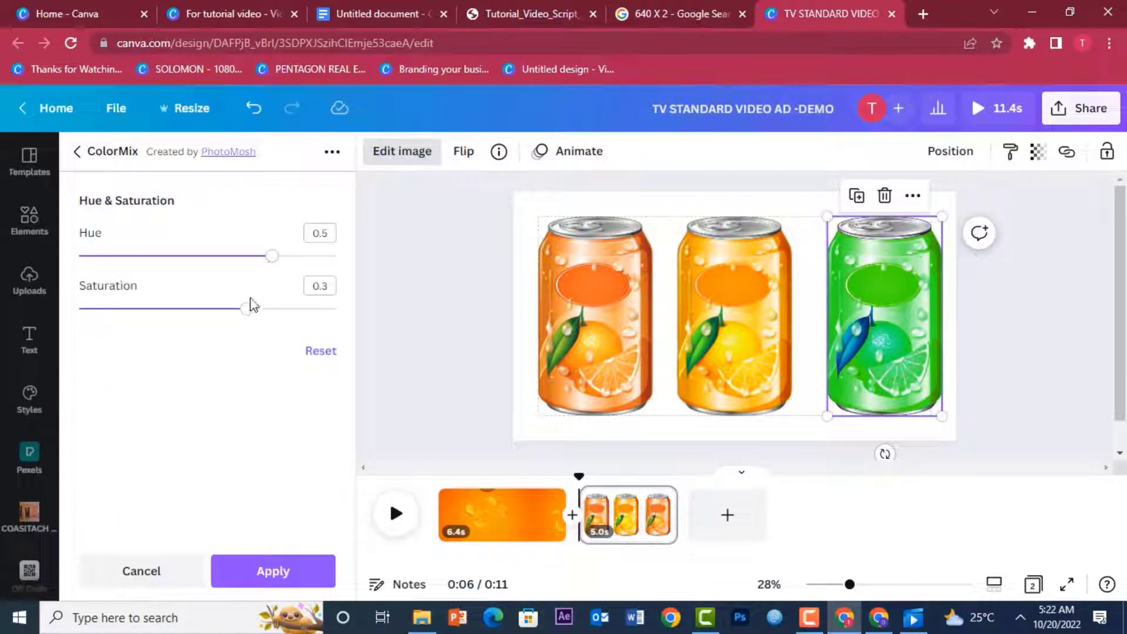
drag(245, 319, 180, 327)
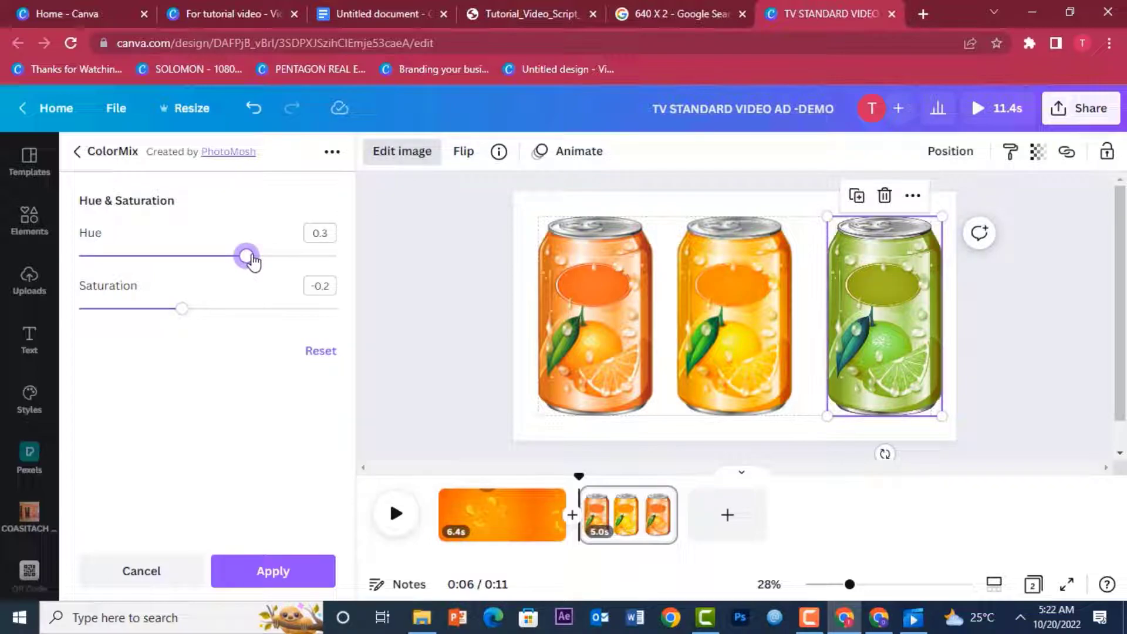
drag(252, 261, 261, 262)
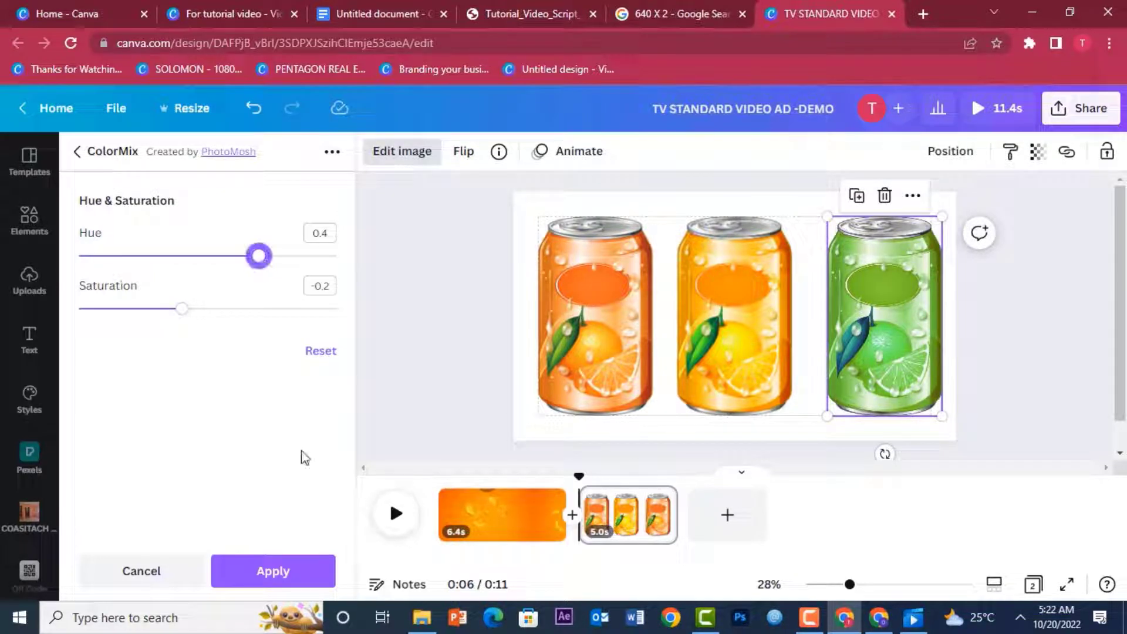
click(282, 578)
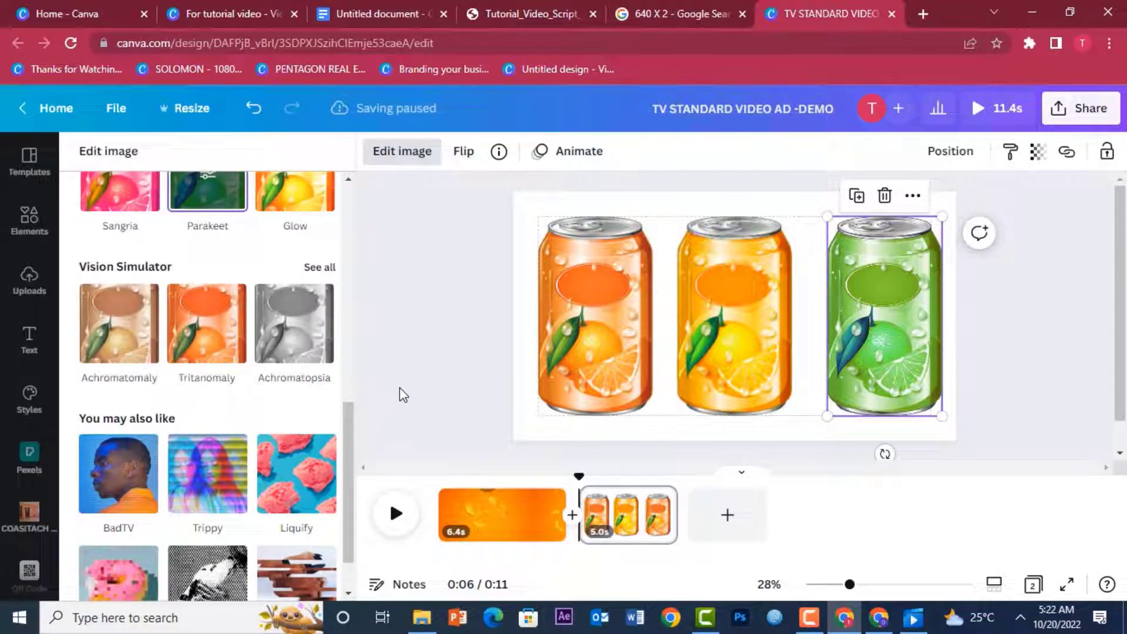
click(403, 394)
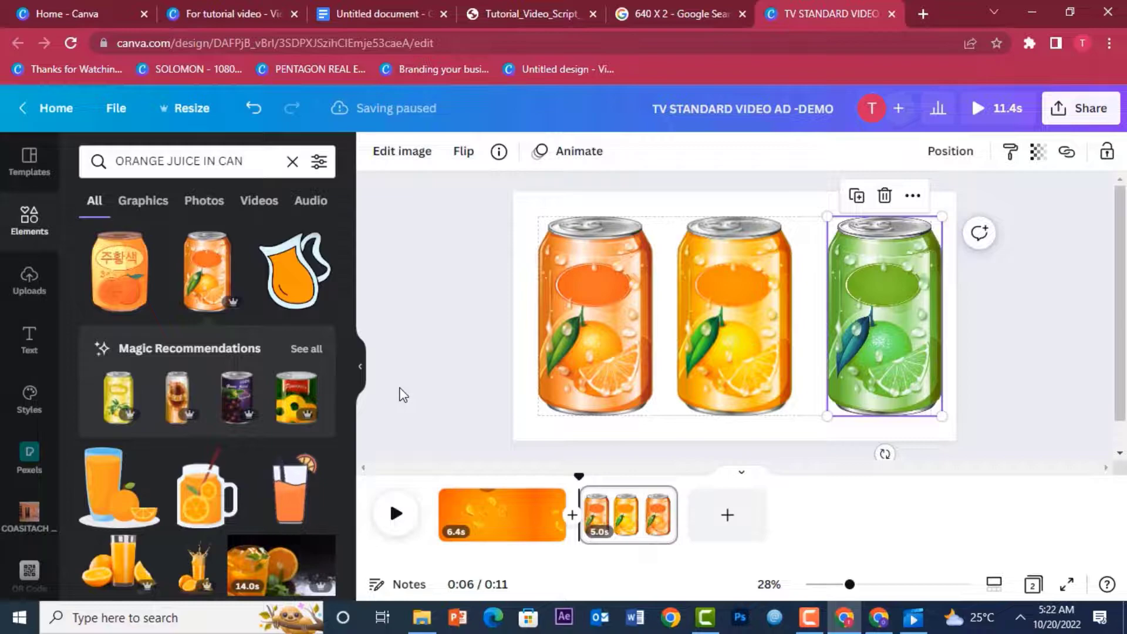
Step: Add a blank third page and search the graphics for "organic logo"
click(716, 521)
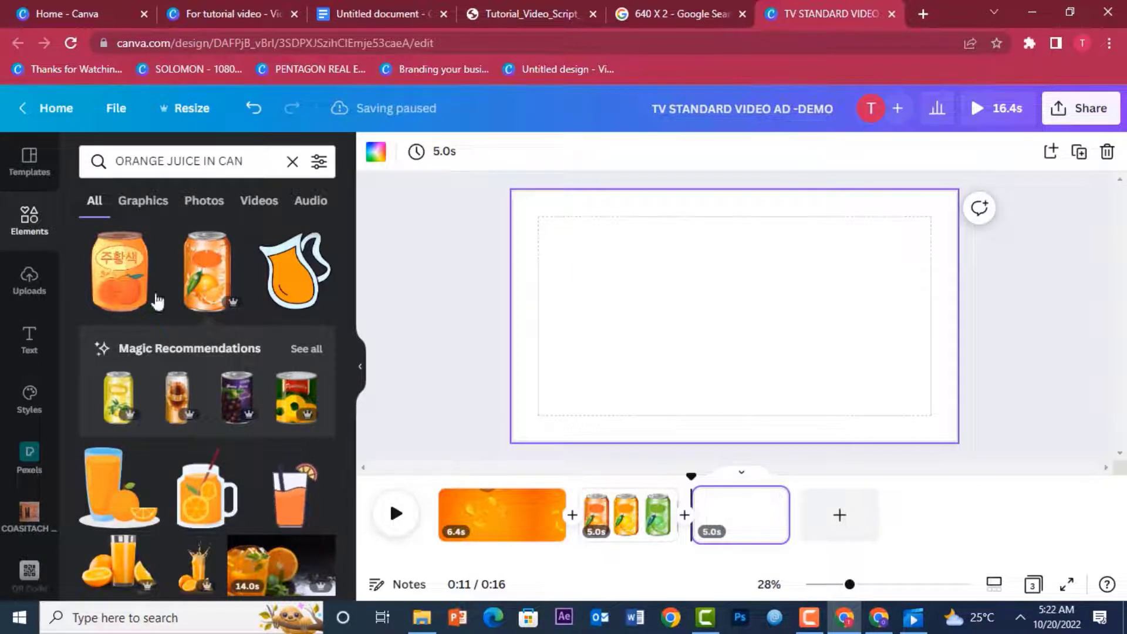
click(293, 161)
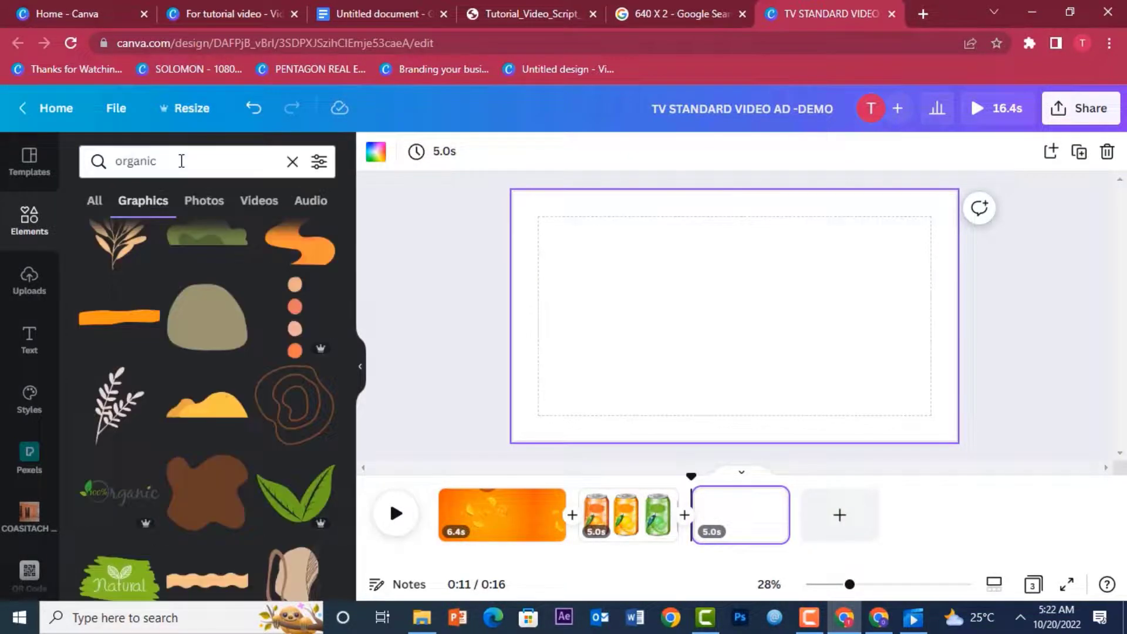
click(182, 161)
text(logo)
key(Return)
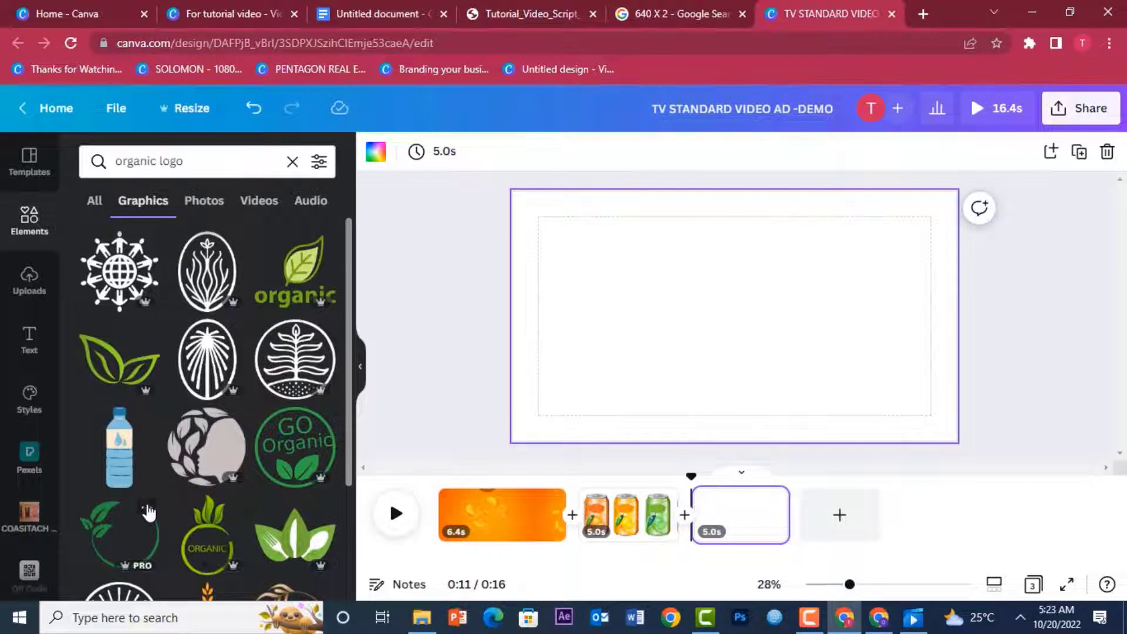
Step: Add the green leafy circle "Organic Food Logo" graphic and place it on the left half of the third page
click(147, 511)
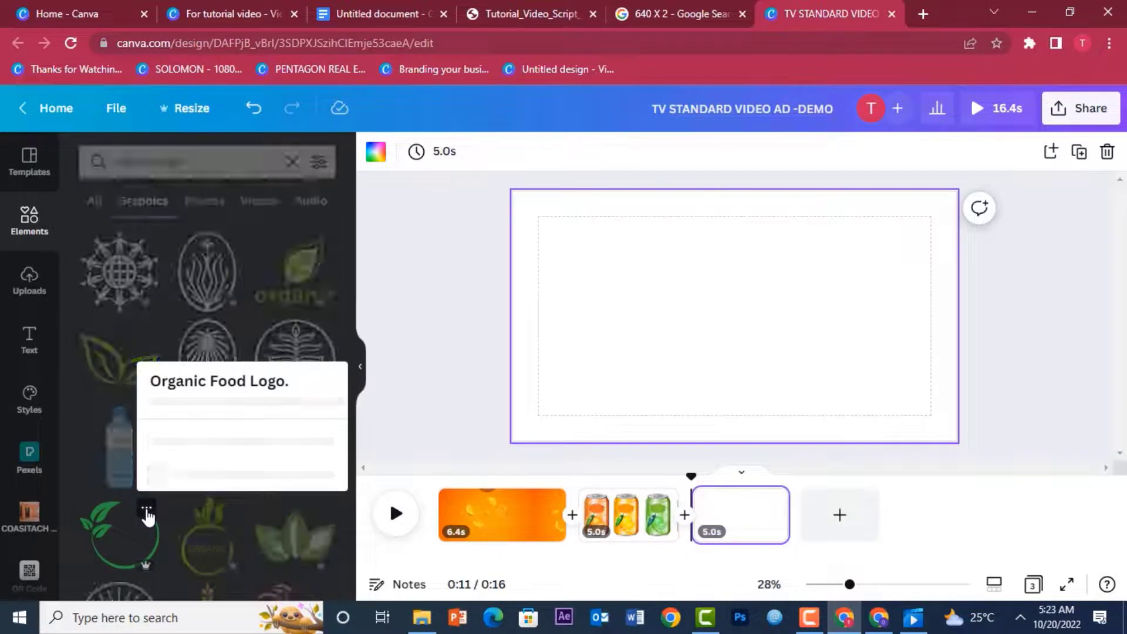
click(411, 316)
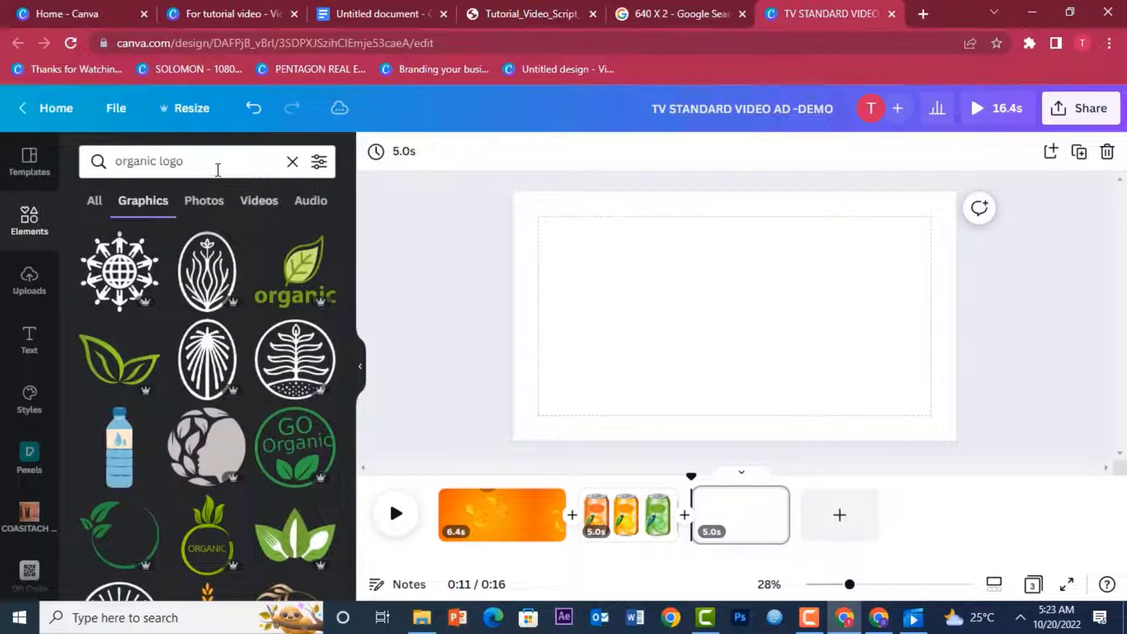
click(127, 540)
drag(742, 311, 634, 308)
click(501, 349)
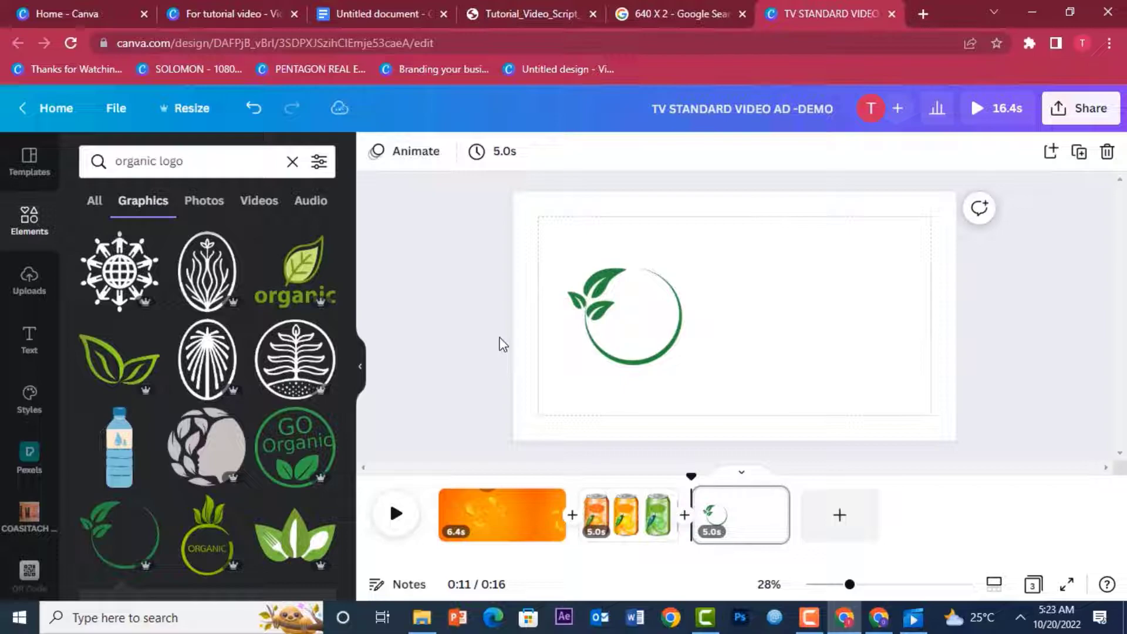
Step: Search the graphics for "happy emoji"
click(293, 161)
text(ha)
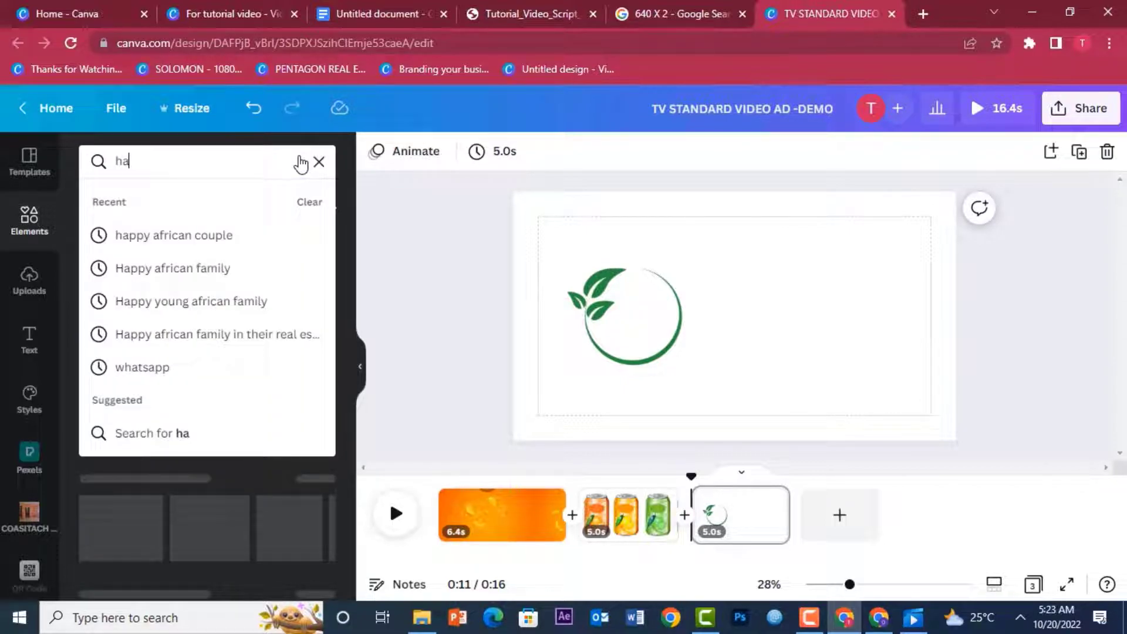
text(ppy emoji)
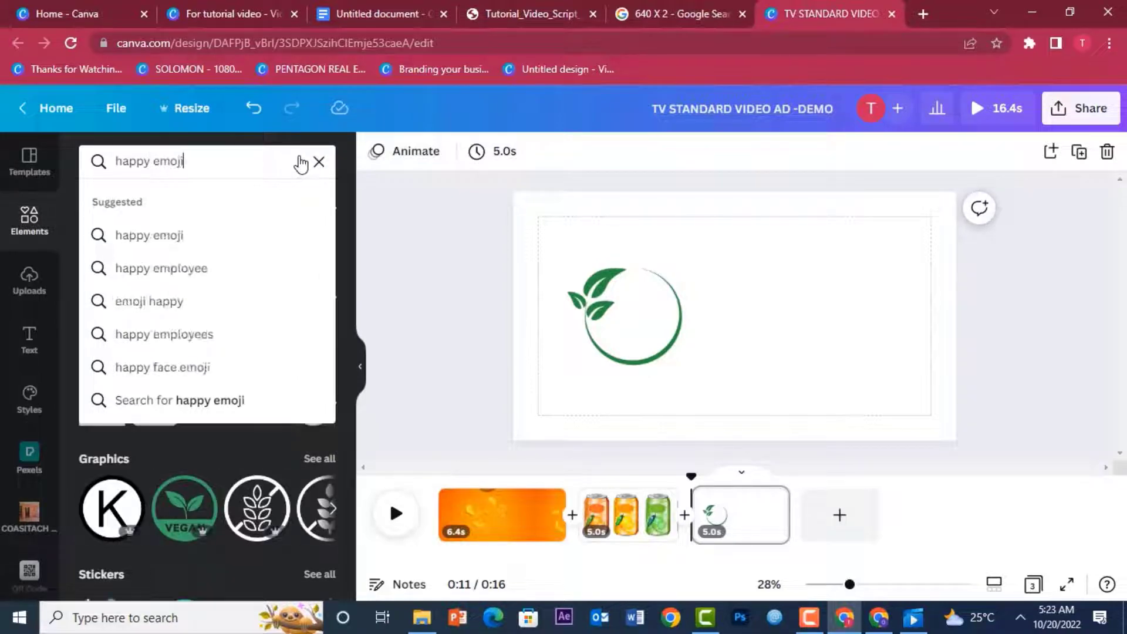
key(Return)
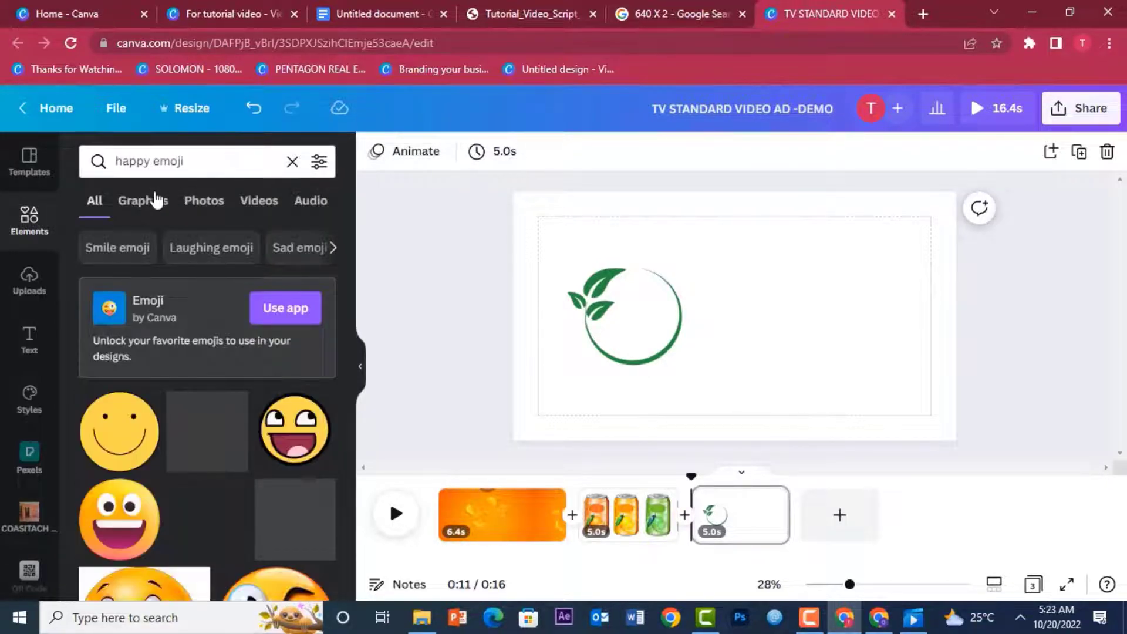
click(149, 200)
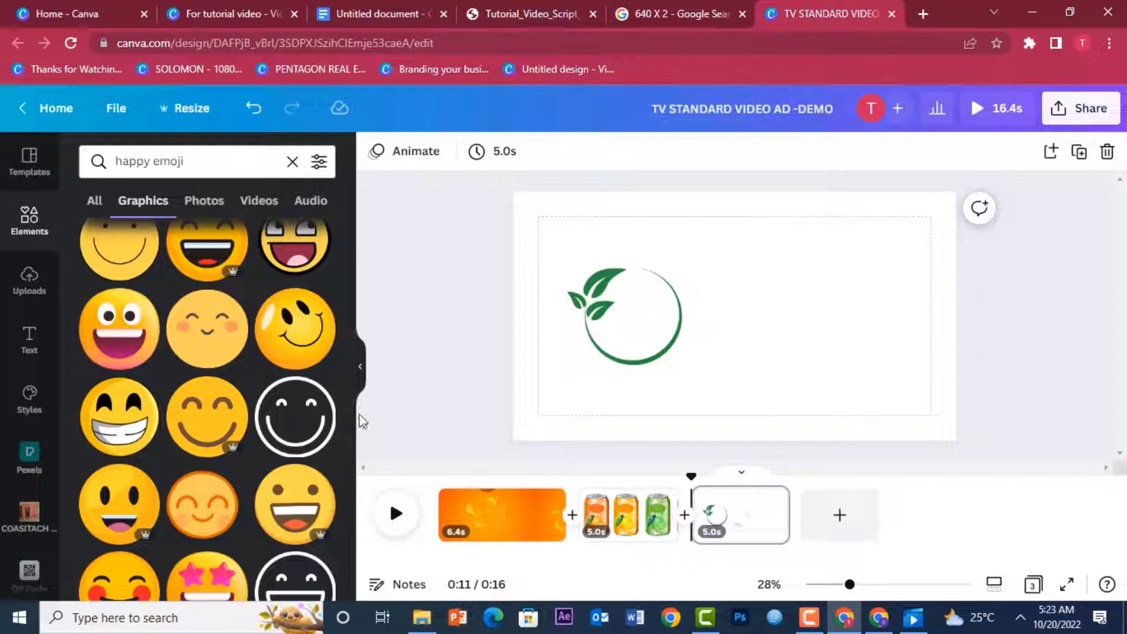
Step: Add the outline smile graphic with two line eyes, then shrink, tilt and fit it inside the leafy circle
scroll(293, 428, down, 5)
click(206, 479)
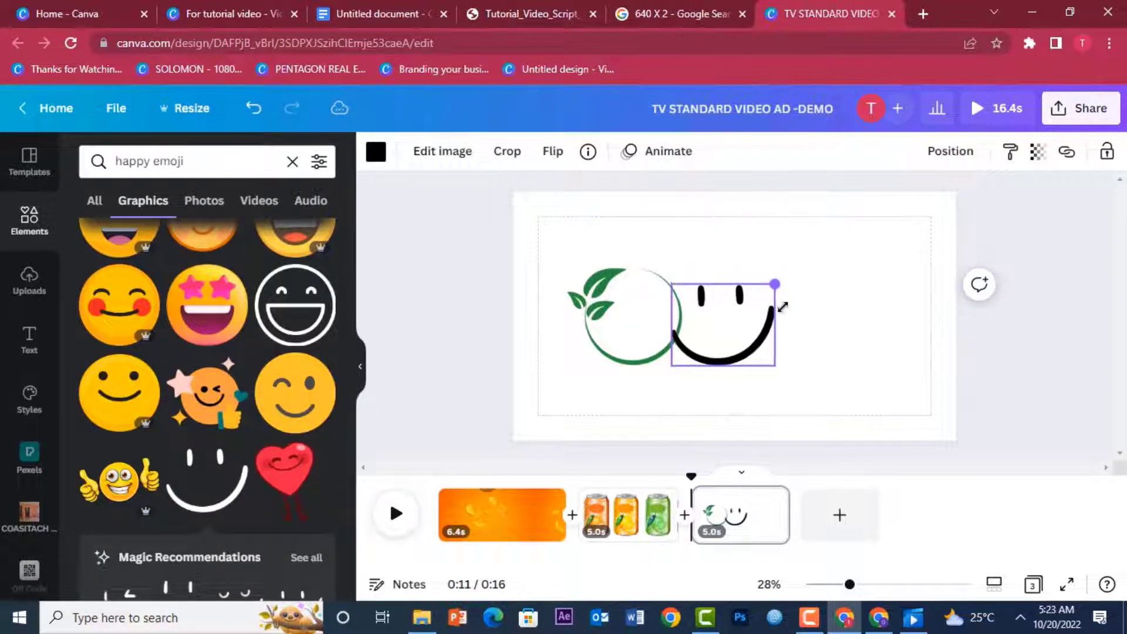
drag(784, 304, 760, 334)
drag(689, 403, 711, 415)
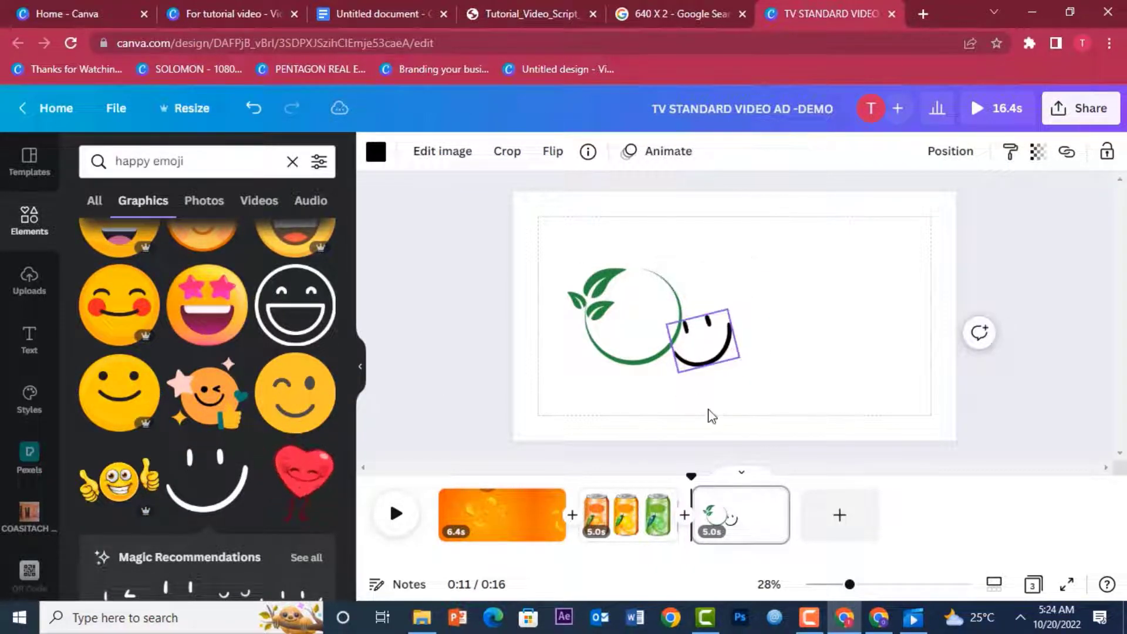
drag(712, 335, 648, 315)
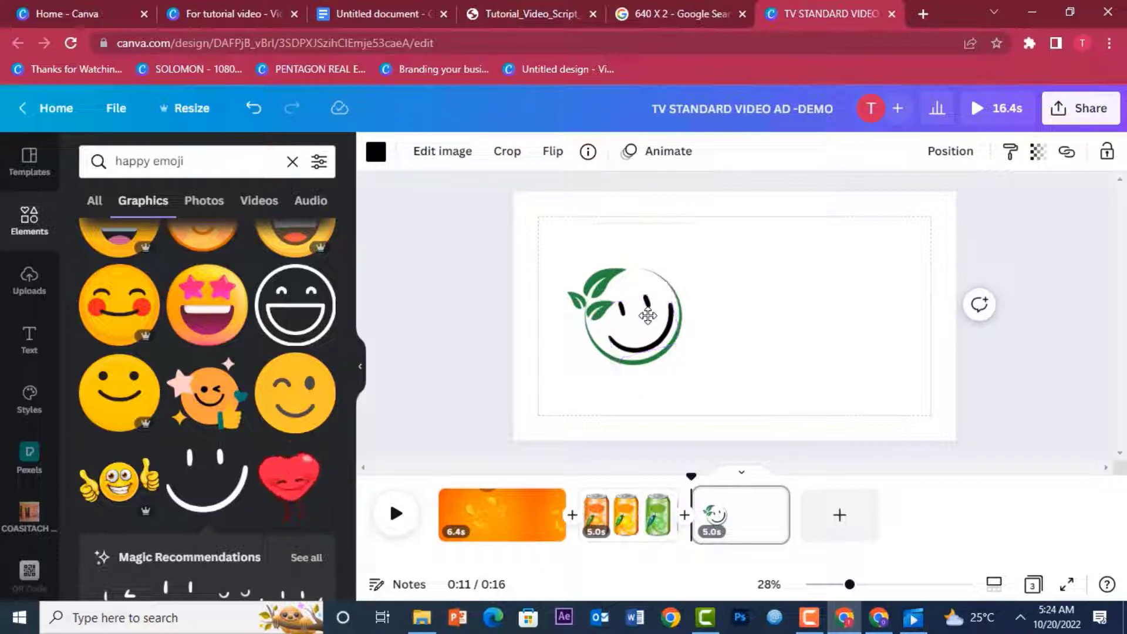
Step: Add a text reading "Green" to the right of the smiley logo and enlarge it to about size 88.9
click(825, 303)
key(t)
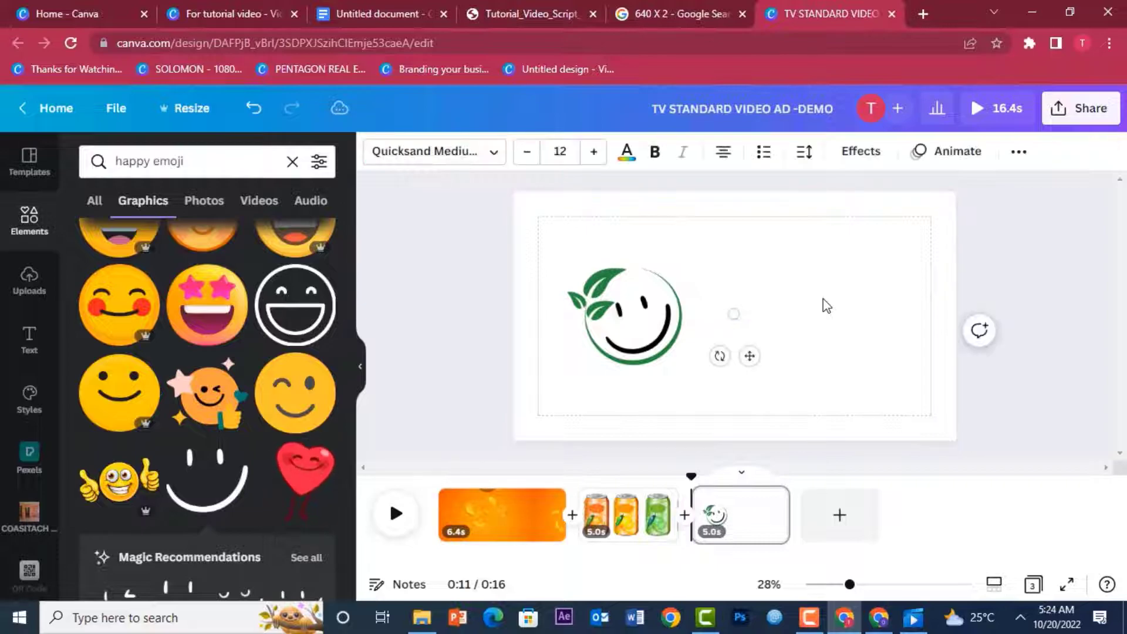
click(826, 304)
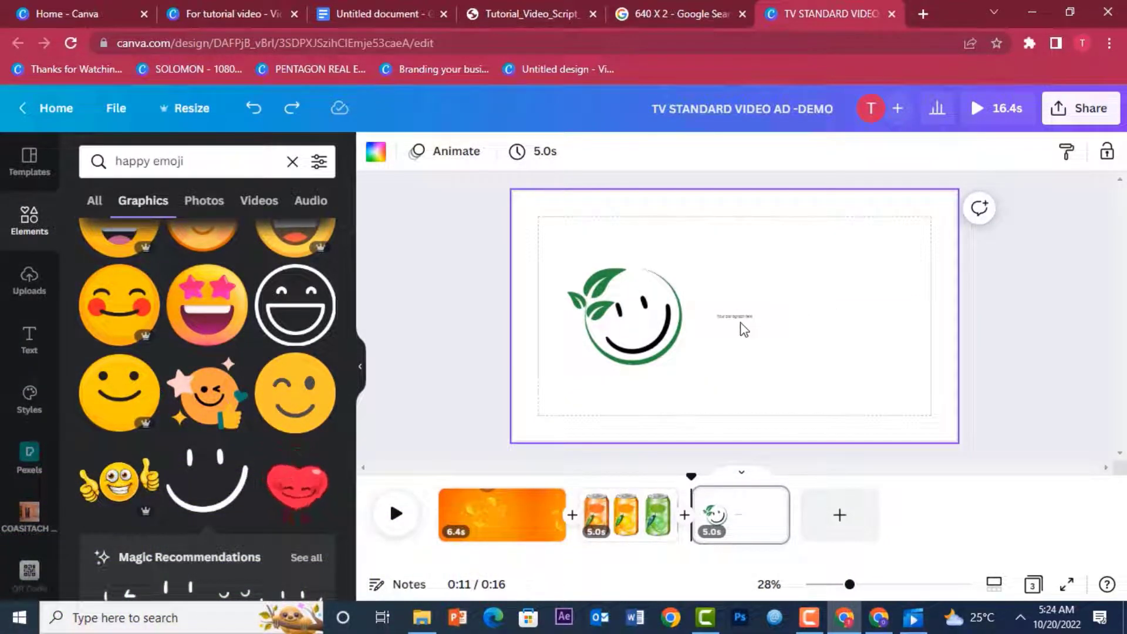
click(741, 316)
drag(825, 287, 979, 266)
text(Green)
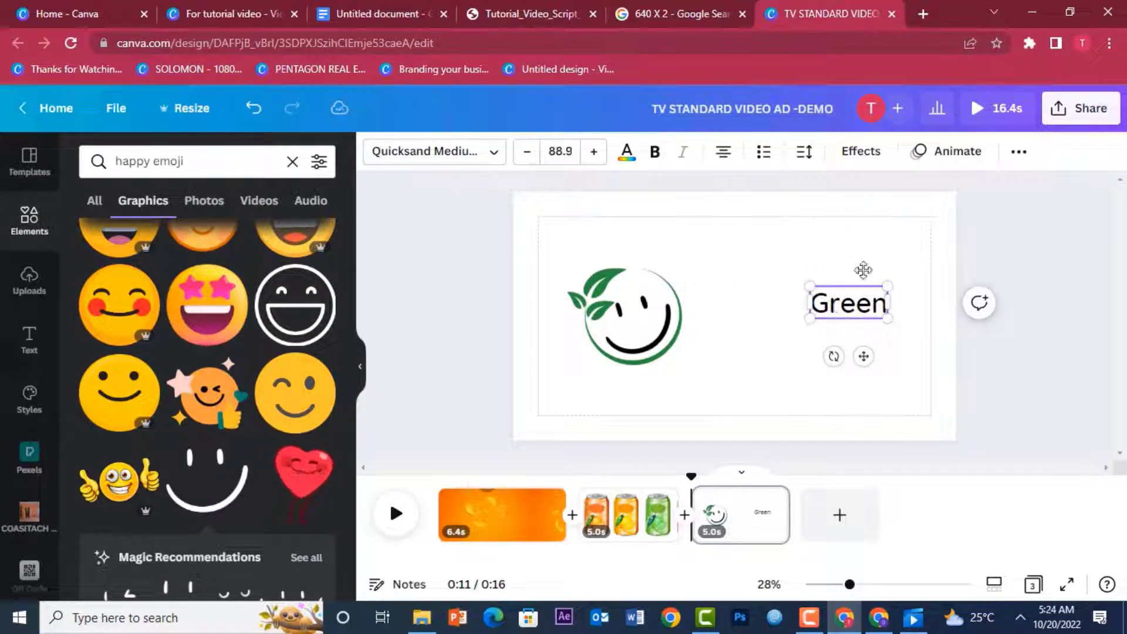
click(892, 232)
Step: Duplicate the "Green" text just below itself, change the copy to "Memories", and align both lines at their left edge
drag(844, 297, 755, 325)
double_click(756, 324)
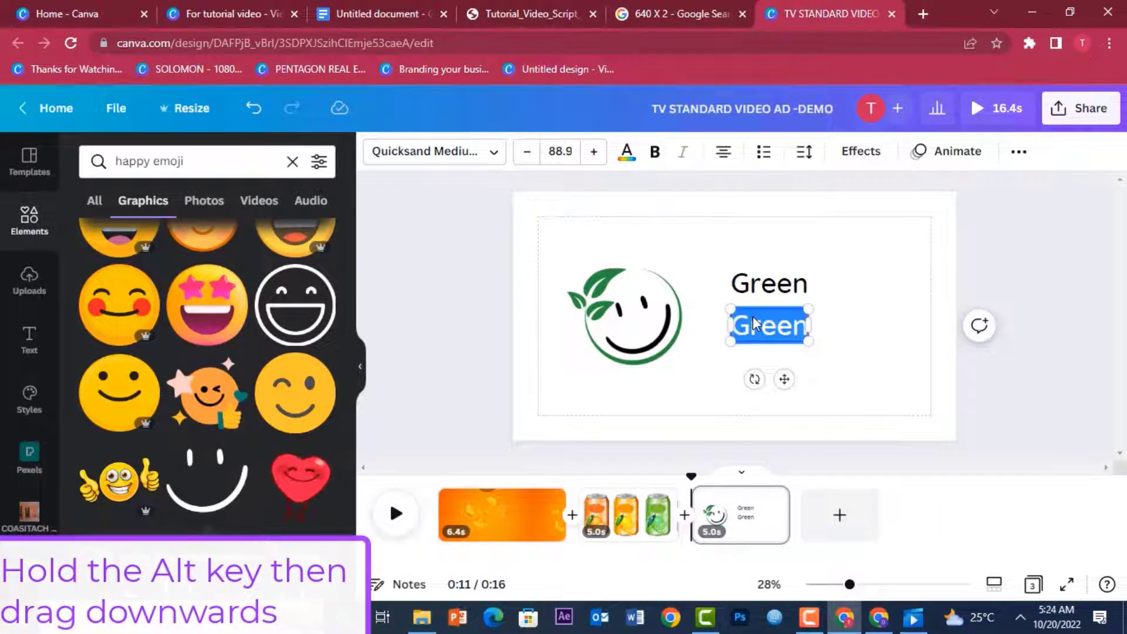
text(Memories)
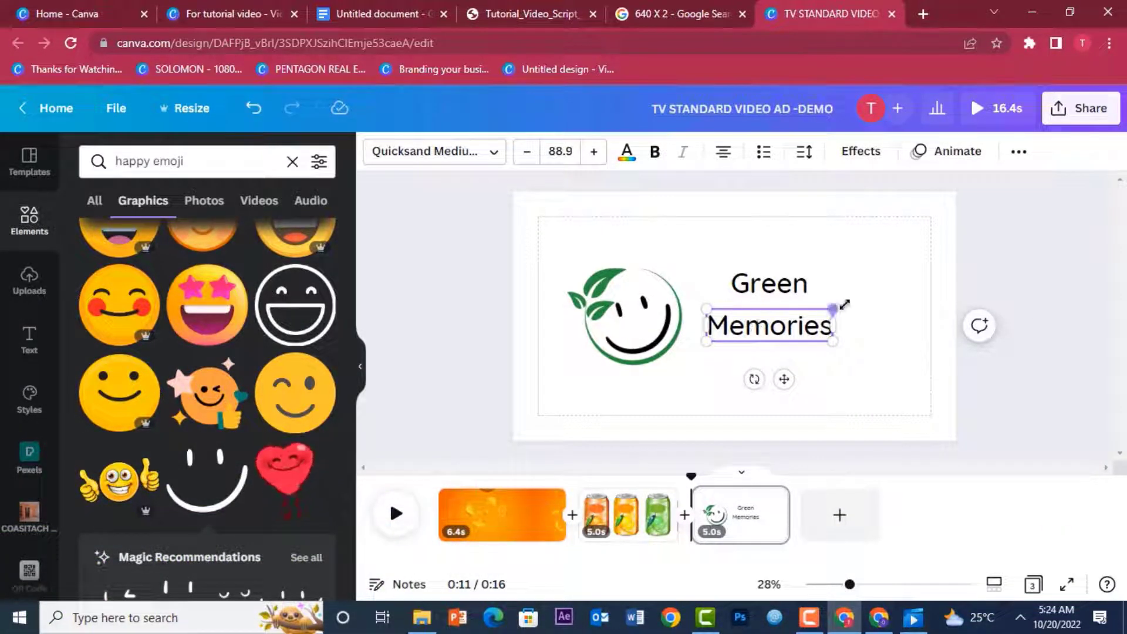
click(848, 312)
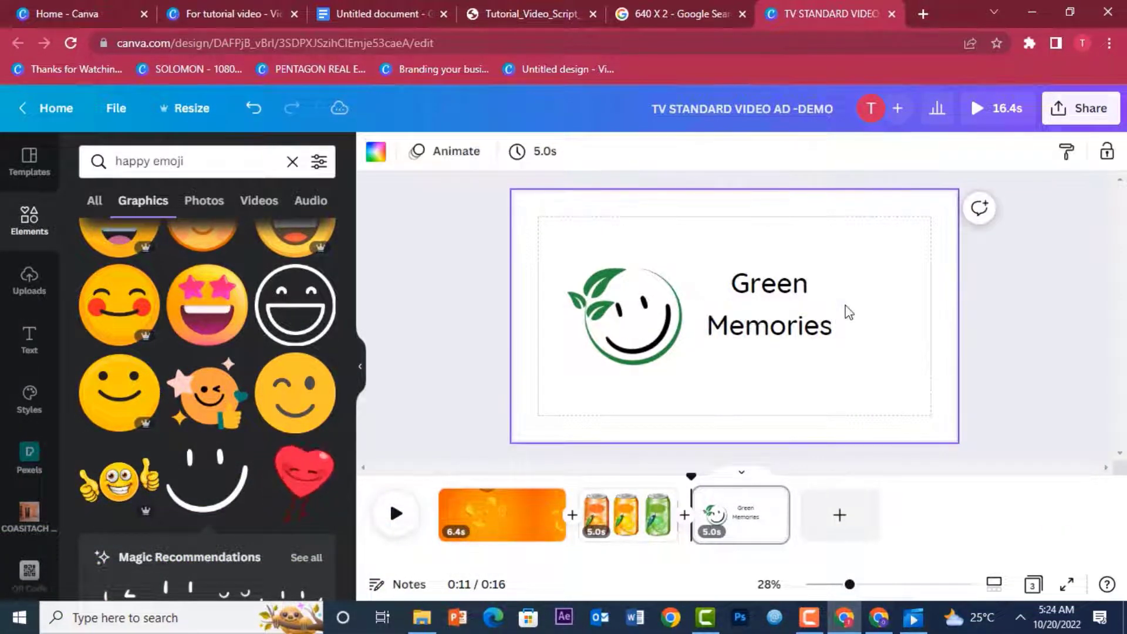
drag(779, 293, 755, 298)
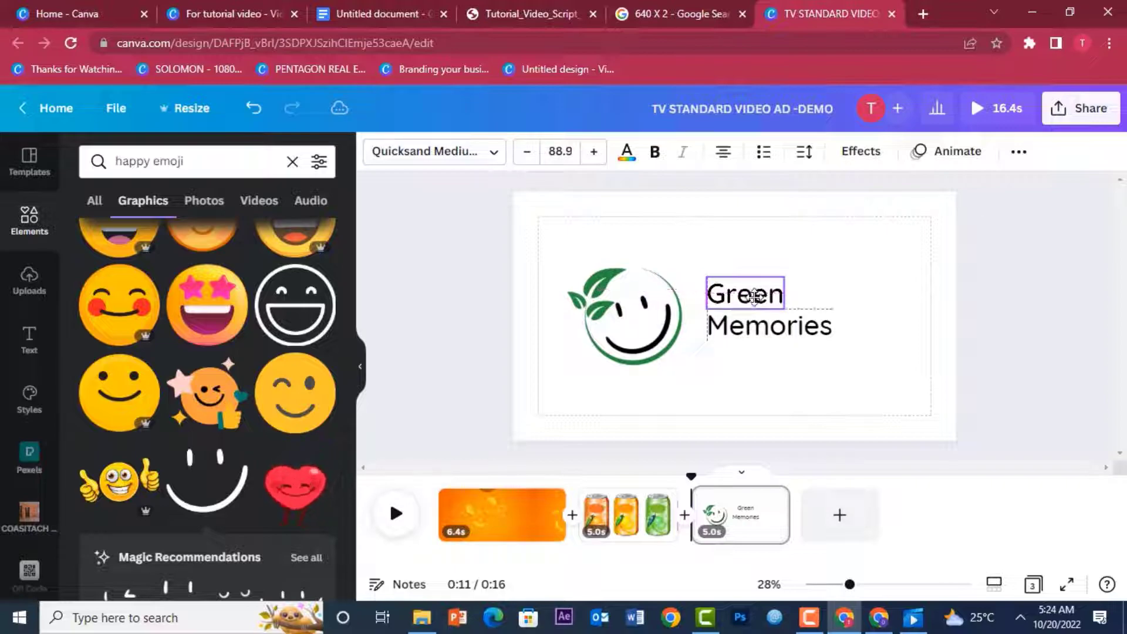
click(886, 274)
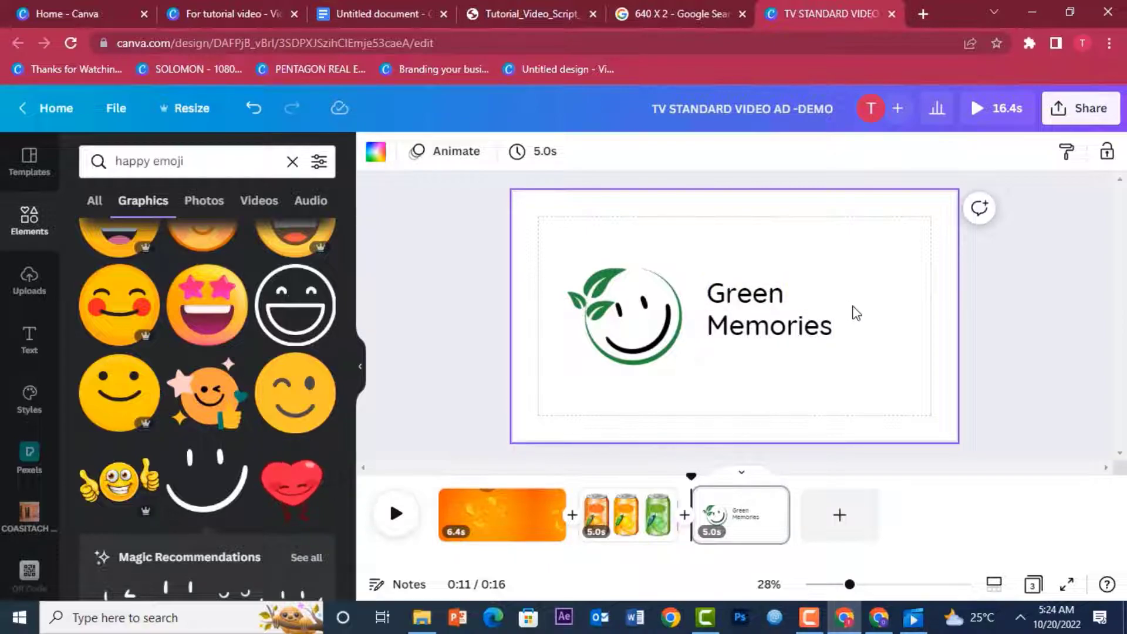
Step: Add another text reading "Drink" and place it to the right of "Green Memories"
text(text)
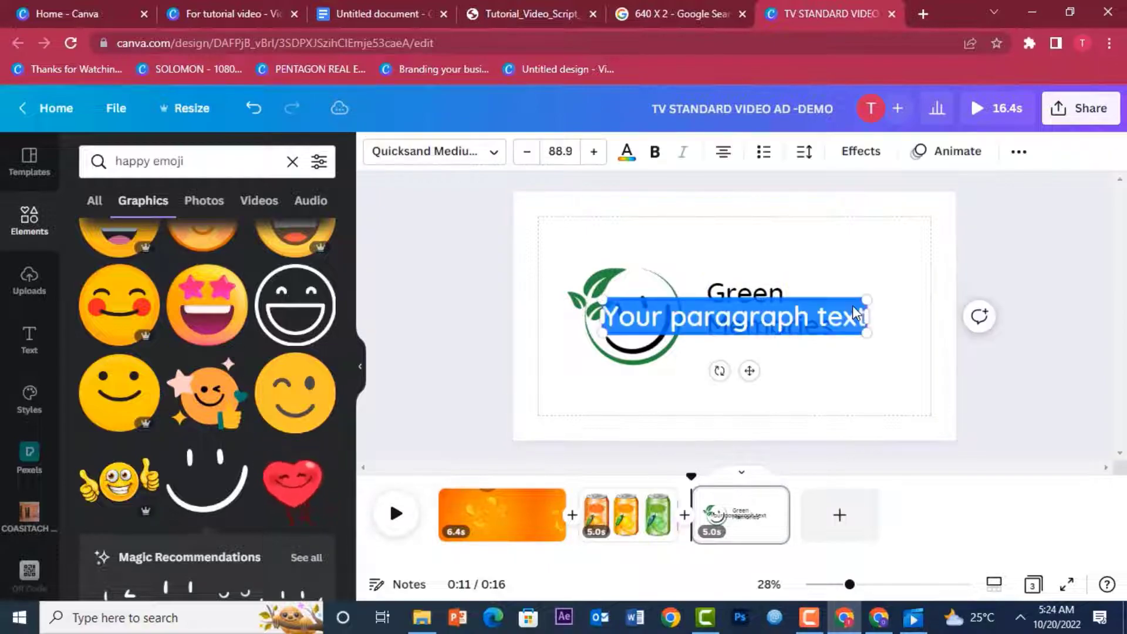
text(Drink)
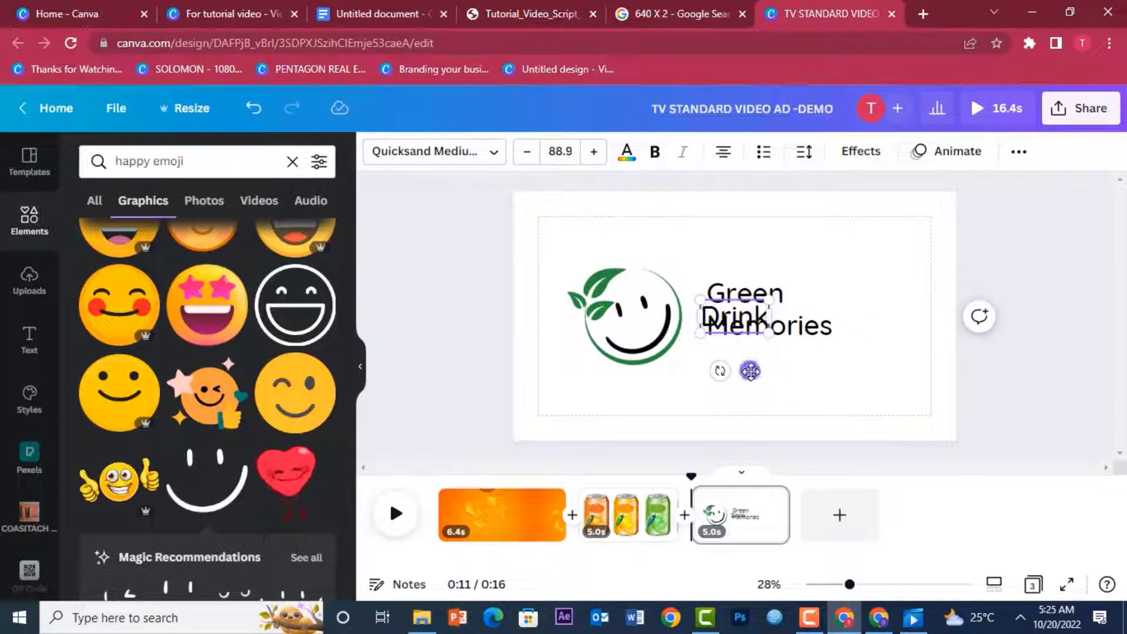
drag(750, 371, 890, 359)
click(712, 276)
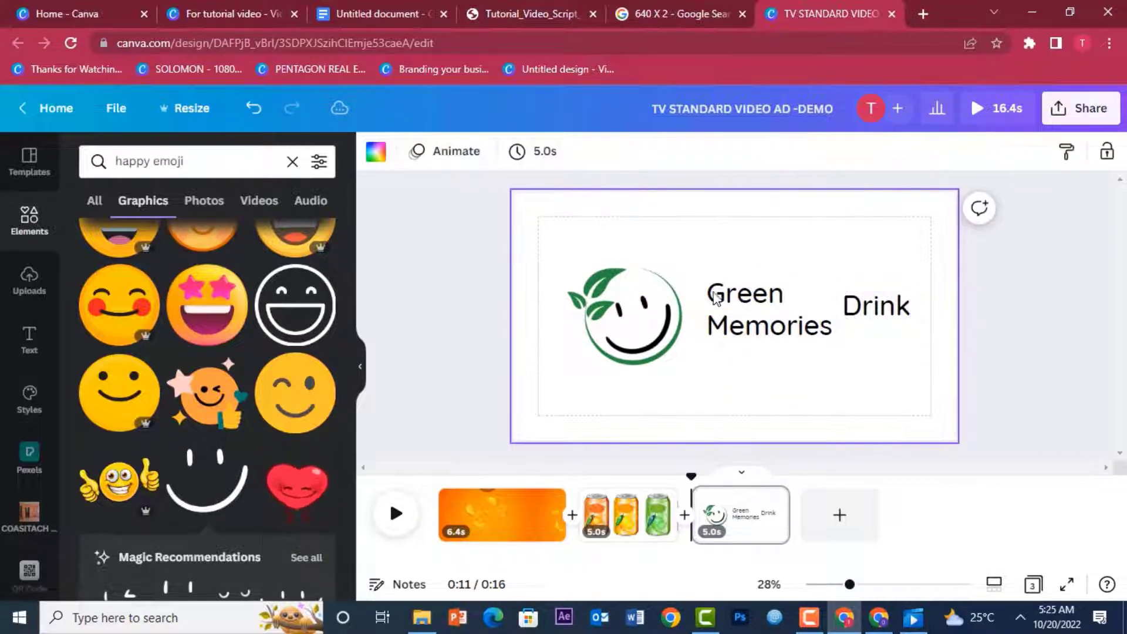
Step: Set the "Green" text to the More Sugar font and enlarge it to about size 145, matching the width of "Memories"
click(720, 299)
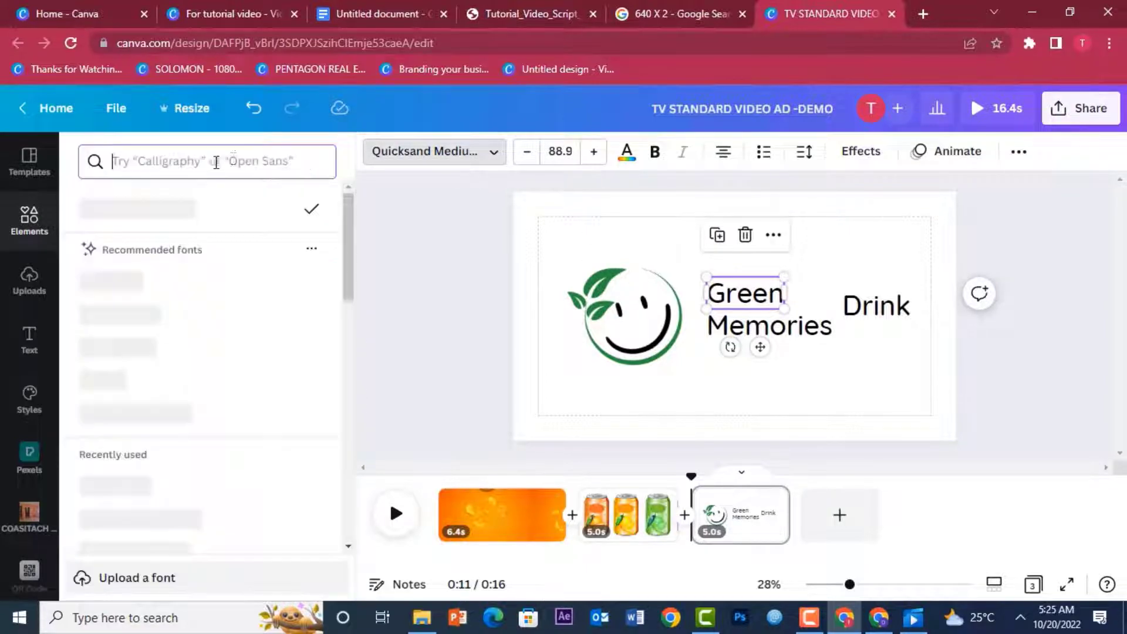
click(272, 168)
text(more sugar)
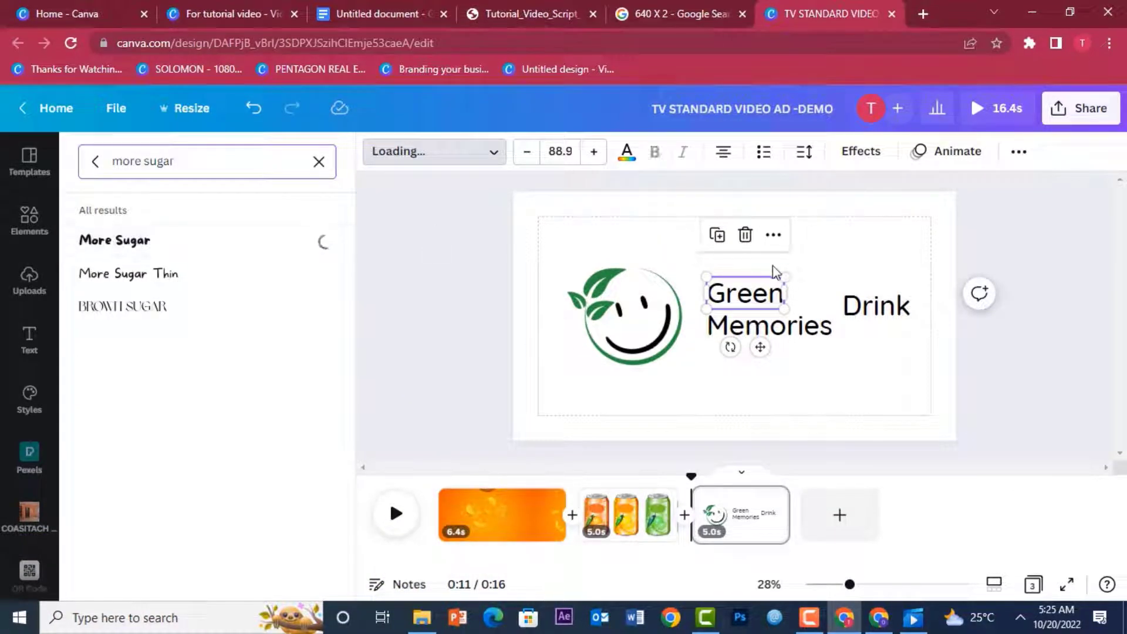
drag(789, 272, 847, 269)
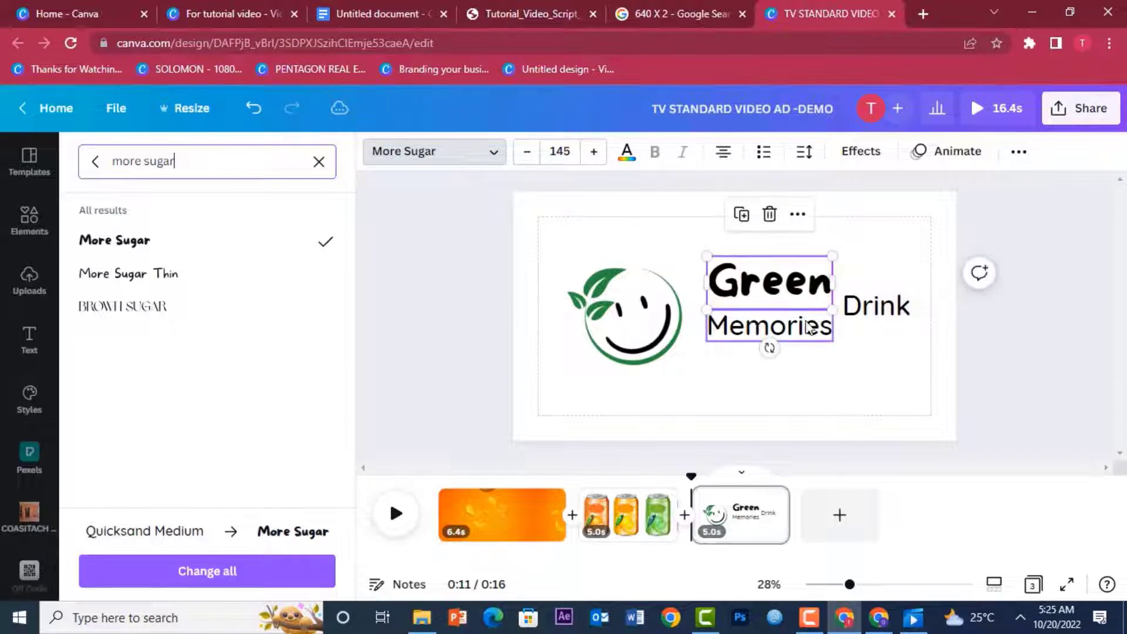
Step: Set the "Memories" text to the More Sugar font and move "Green" down closer to it
click(767, 338)
click(176, 250)
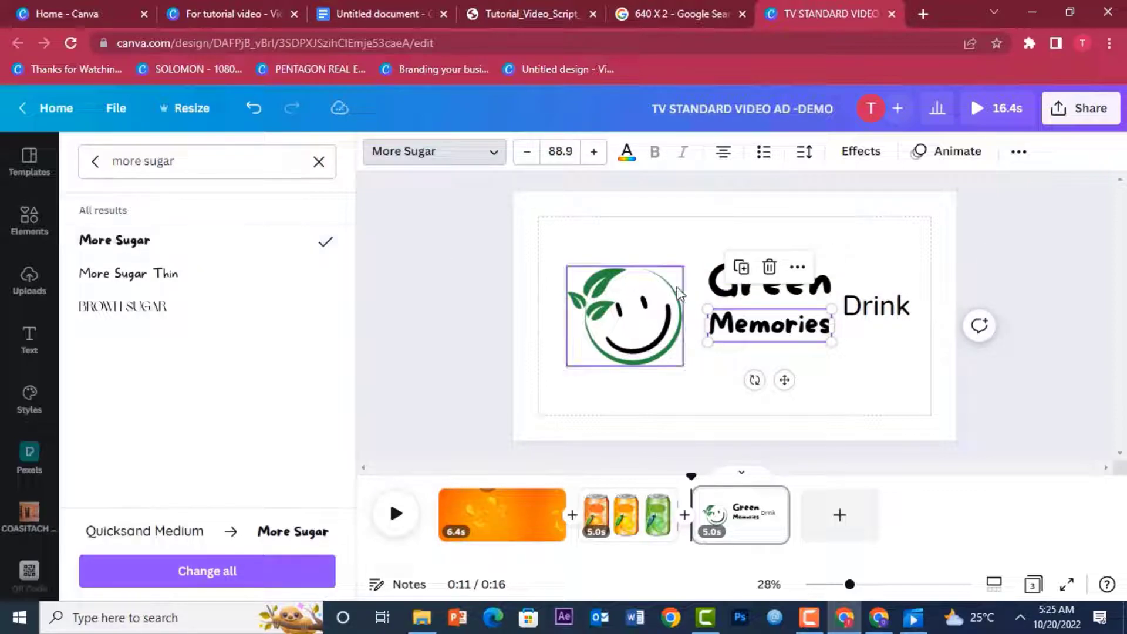
click(907, 267)
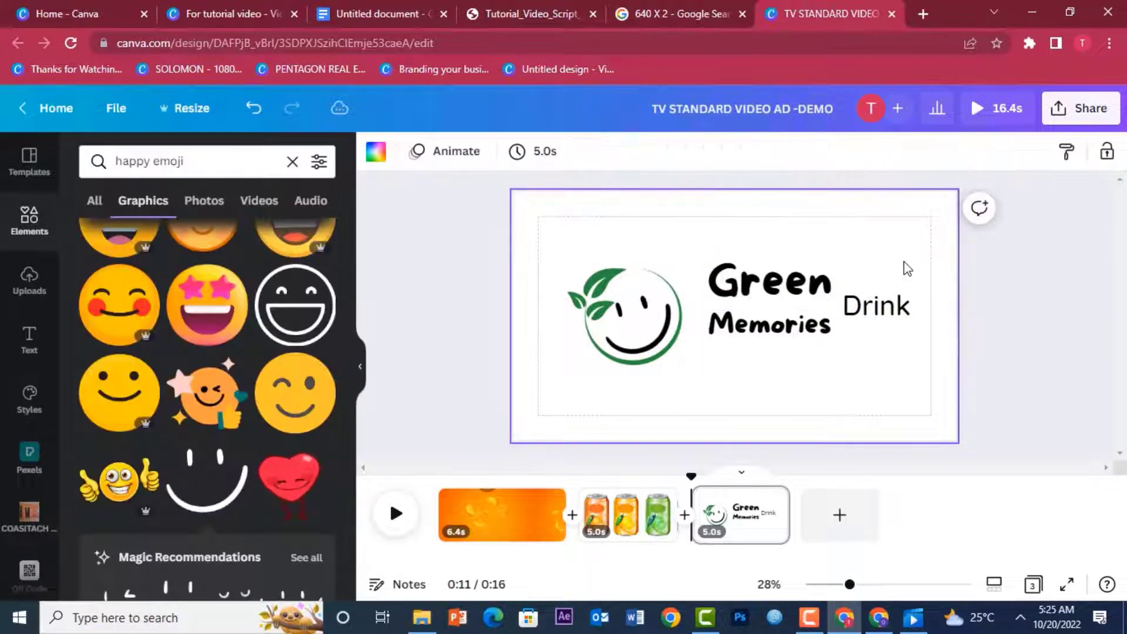
click(767, 296)
Step: Set the "Drink" text to the Great Vibes font, enlarge it to about size 151 and shift it slightly down
click(876, 311)
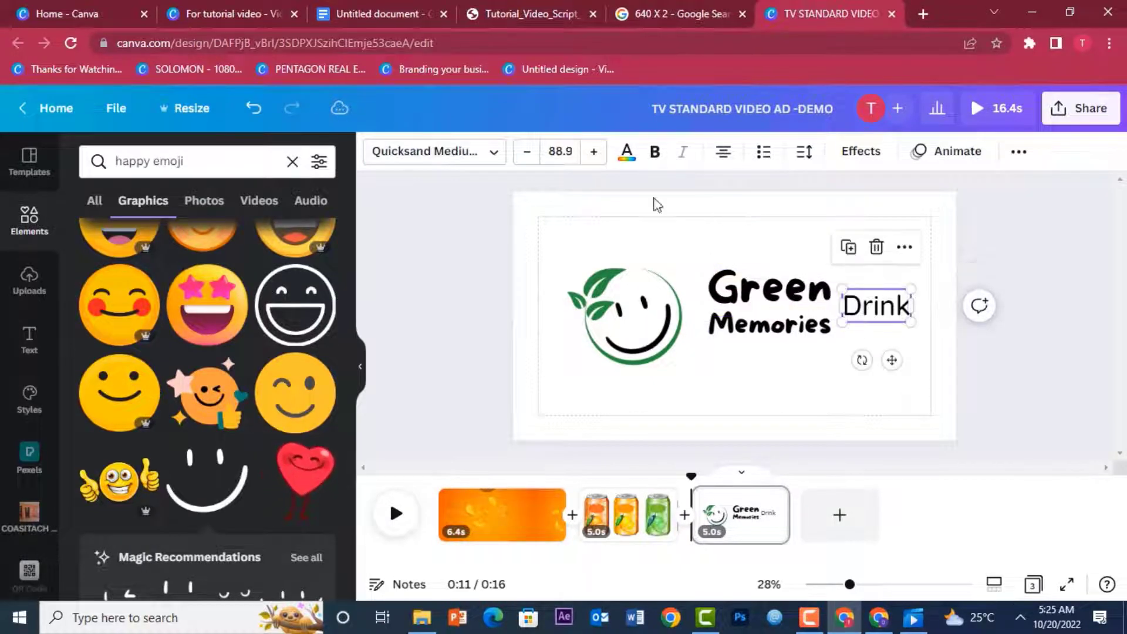
click(435, 151)
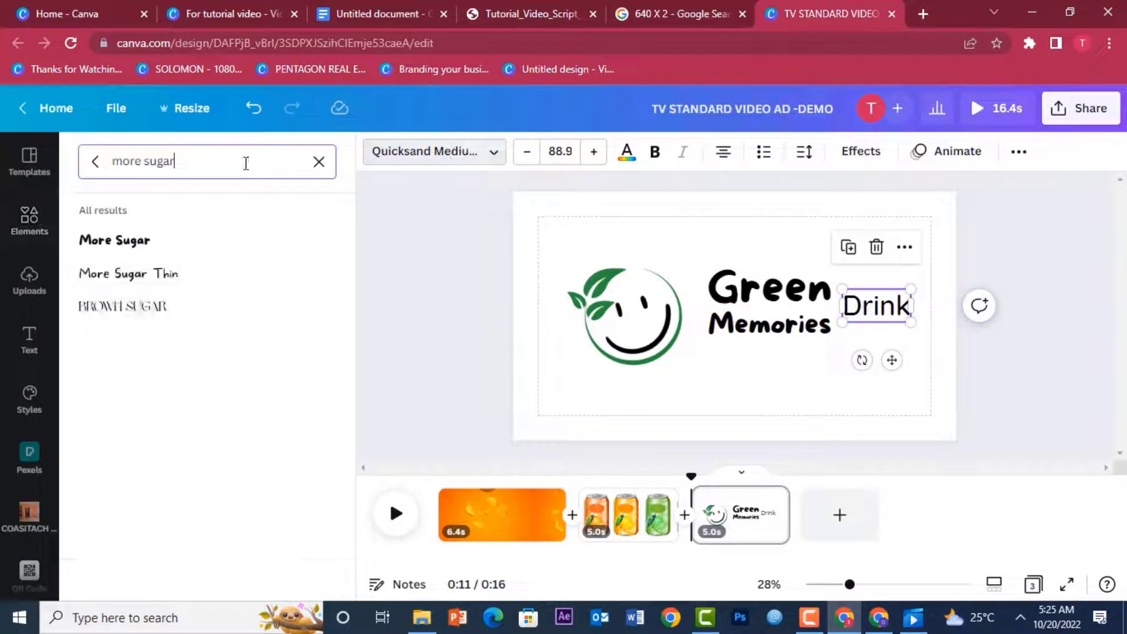
click(317, 165)
text(great vibes)
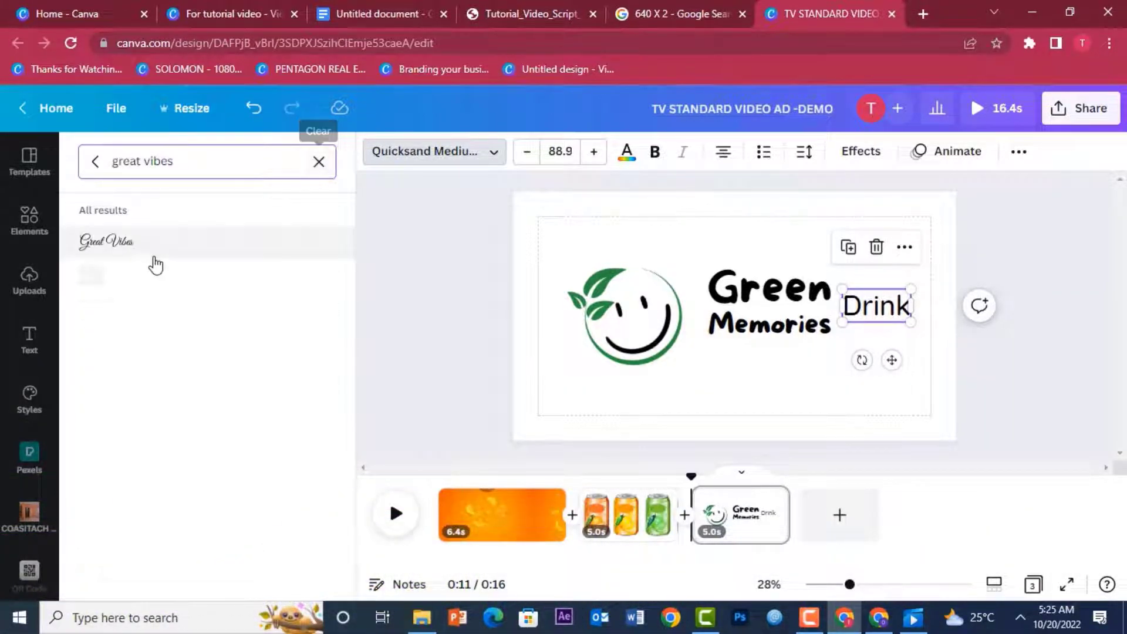
drag(908, 286, 947, 266)
drag(892, 305, 893, 328)
Step: Tighten the gap between "Green" and "Memories", then group the two texts and scale the group down slightly
click(793, 290)
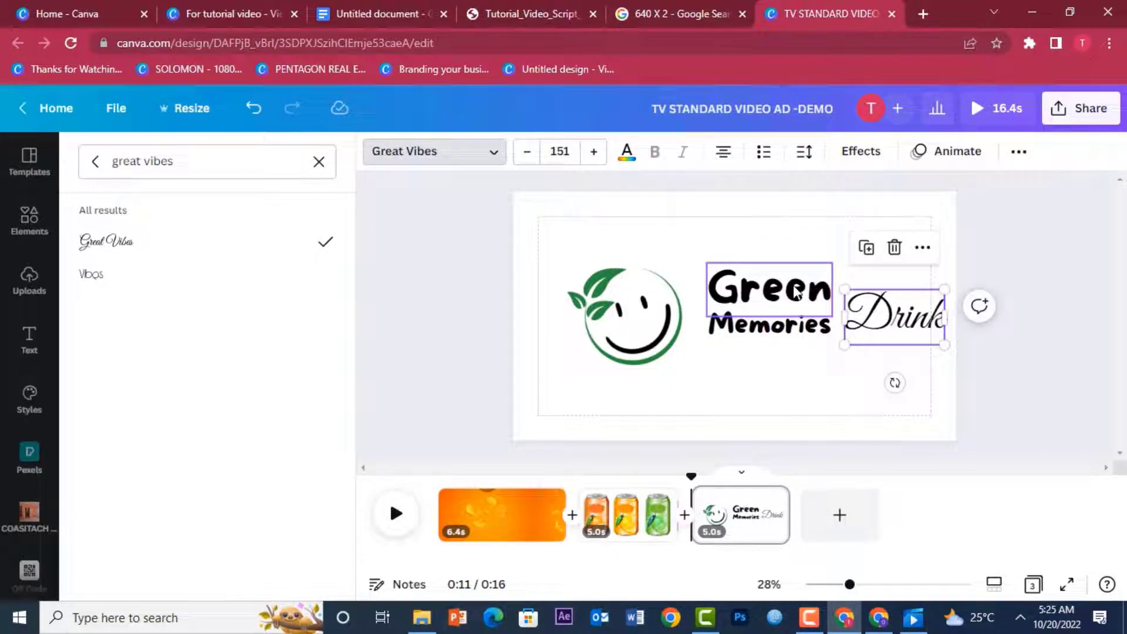
click(848, 260)
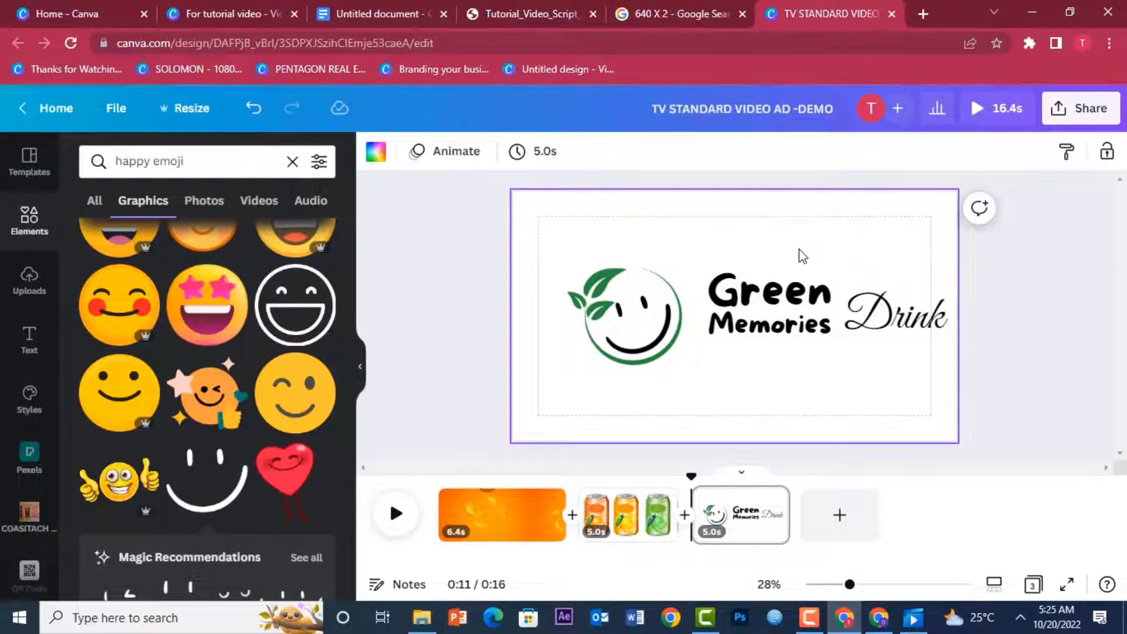
drag(778, 232, 772, 359)
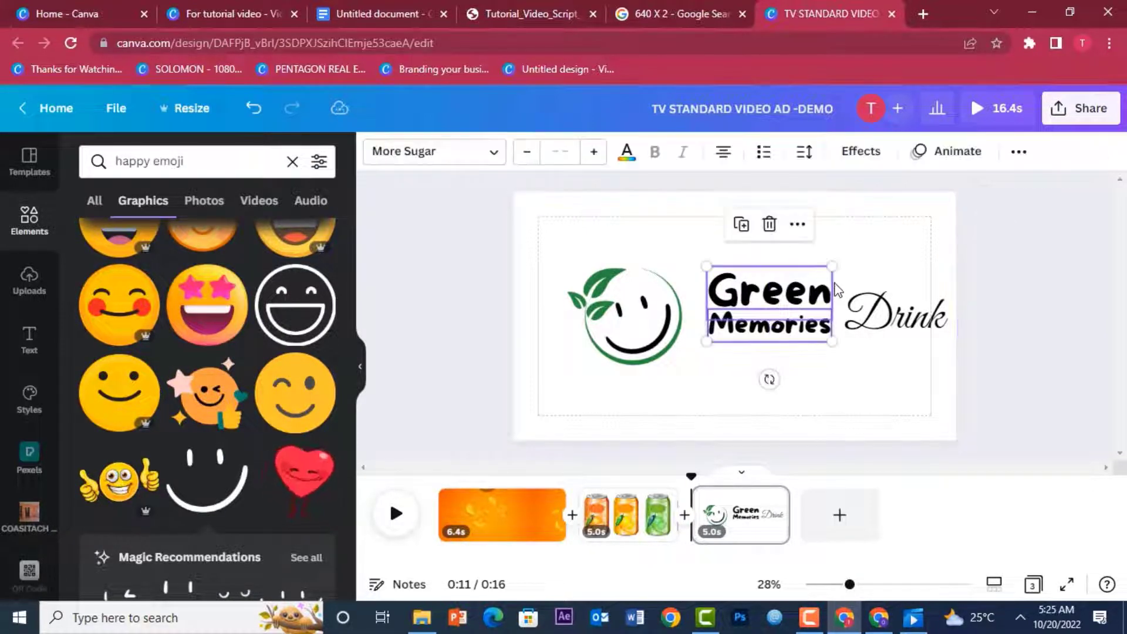
key(ctrl+g)
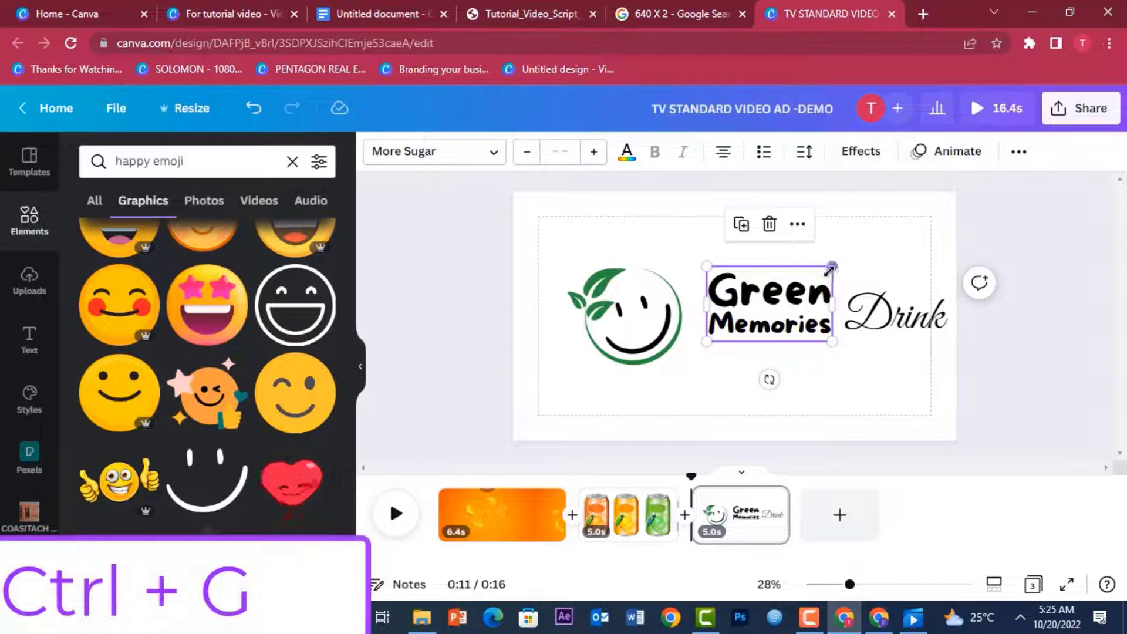
drag(829, 274, 809, 283)
Step: Move the "Drink" text right beside the "Green Memories" group and enlarge it slightly
drag(892, 320, 860, 317)
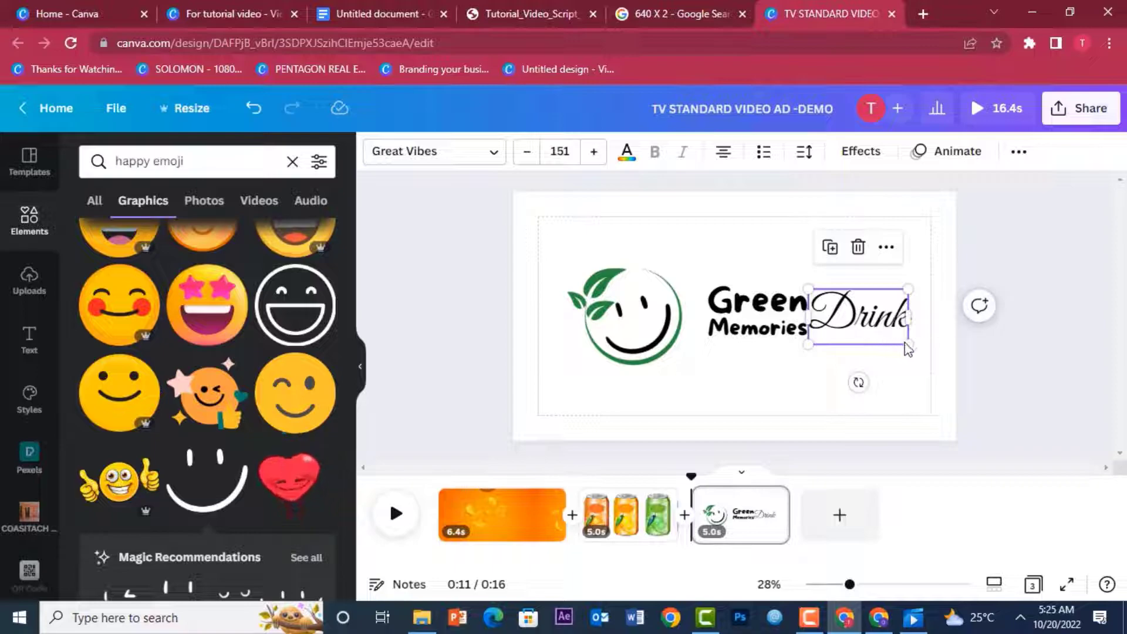
drag(919, 346, 921, 351)
drag(921, 287, 930, 283)
click(977, 211)
click(864, 320)
drag(864, 320, 864, 322)
drag(836, 271, 836, 271)
click(668, 232)
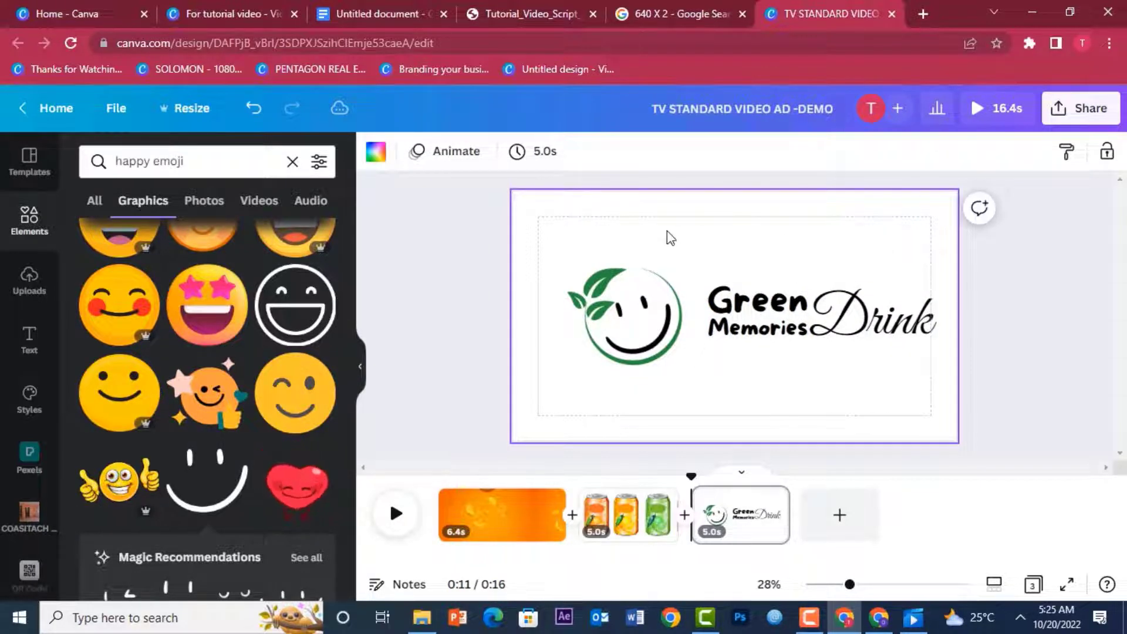
Step: Add a line, turn it upright and place it between the smiley logo and the "Green Memories" text
key(l)
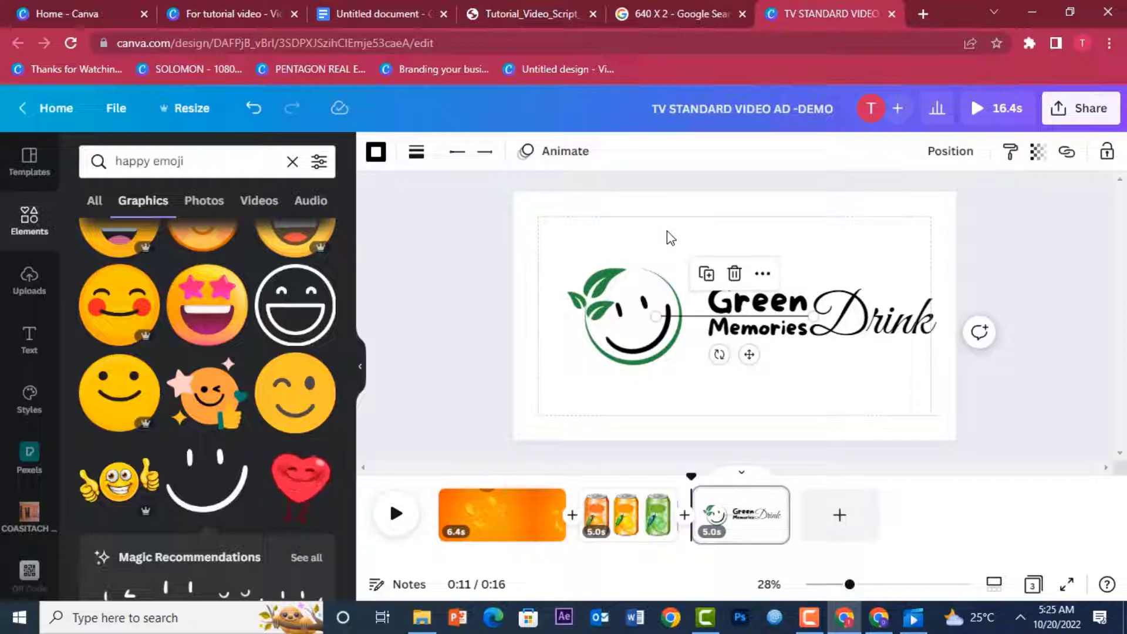
click(666, 231)
key(l)
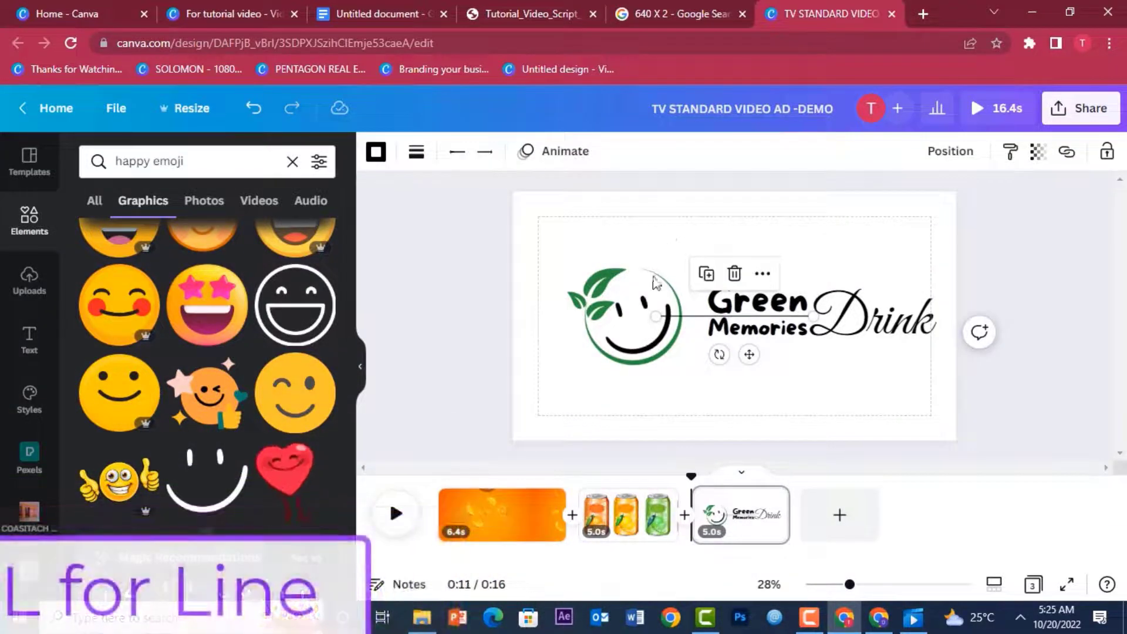
drag(671, 337, 682, 357)
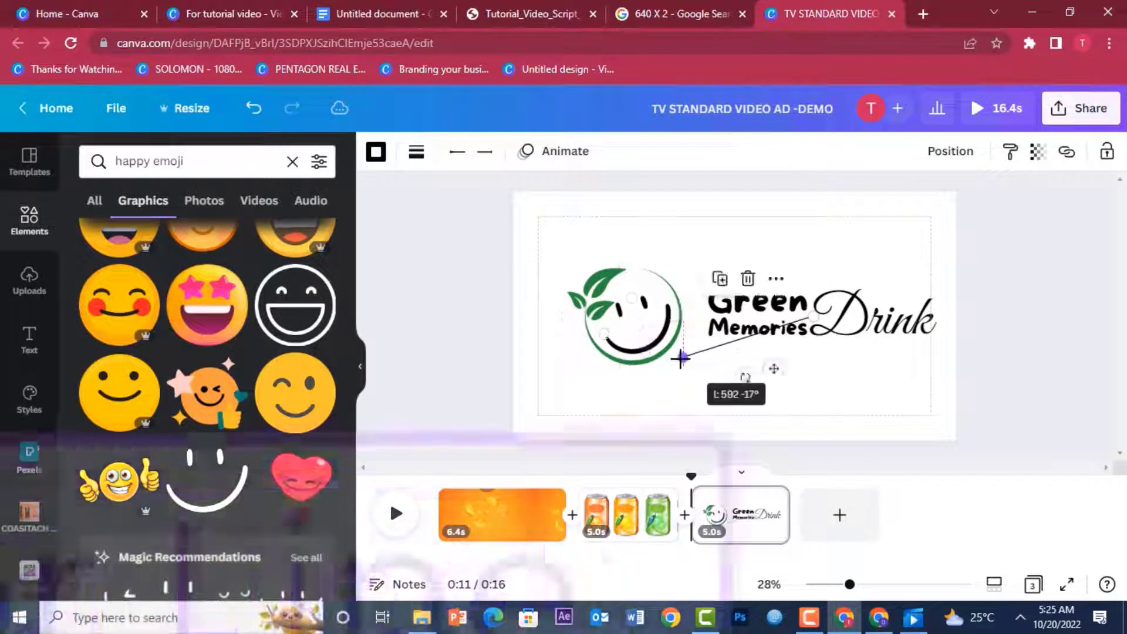
drag(814, 317, 734, 300)
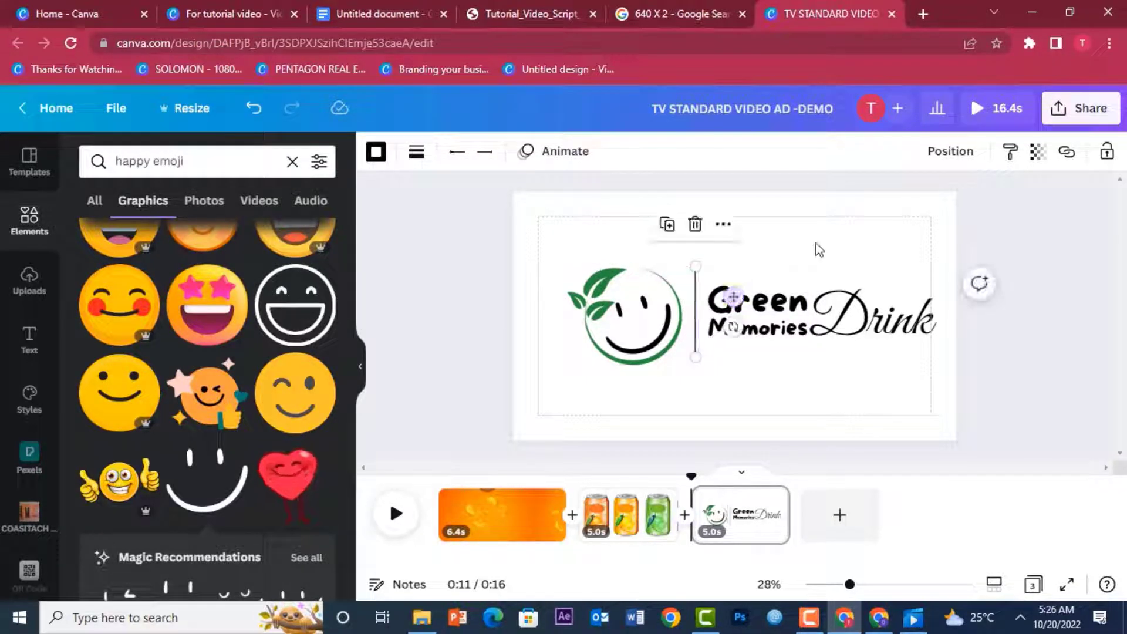
click(702, 293)
click(689, 297)
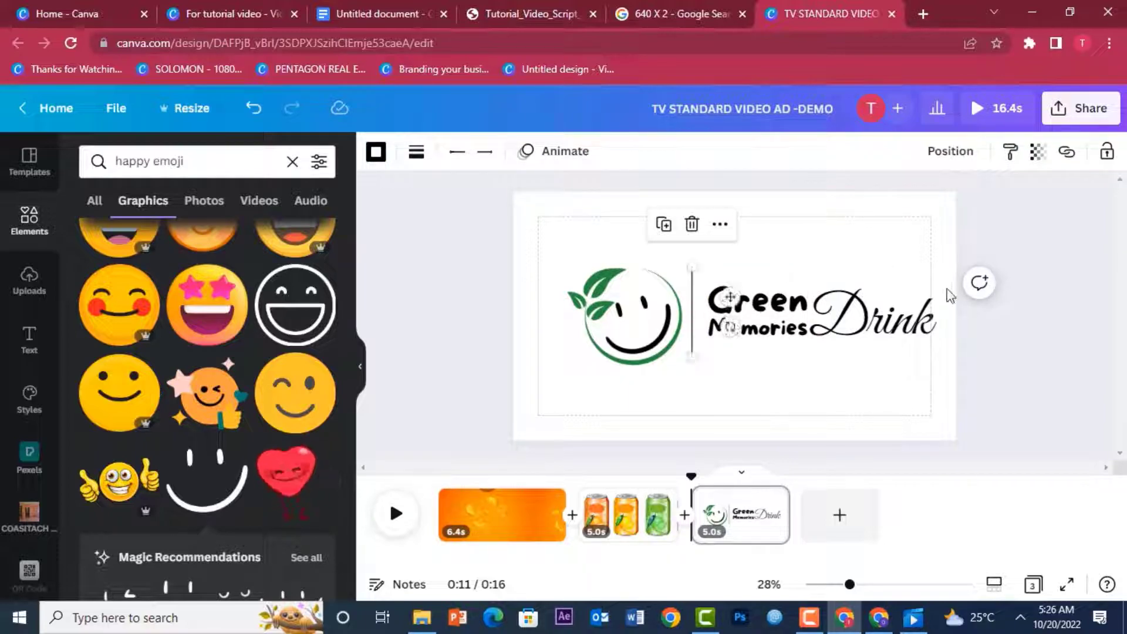
Step: Select the "Green Memories" group and the "Drink" text together and nudge them closer to the vertical line
drag(968, 354, 762, 293)
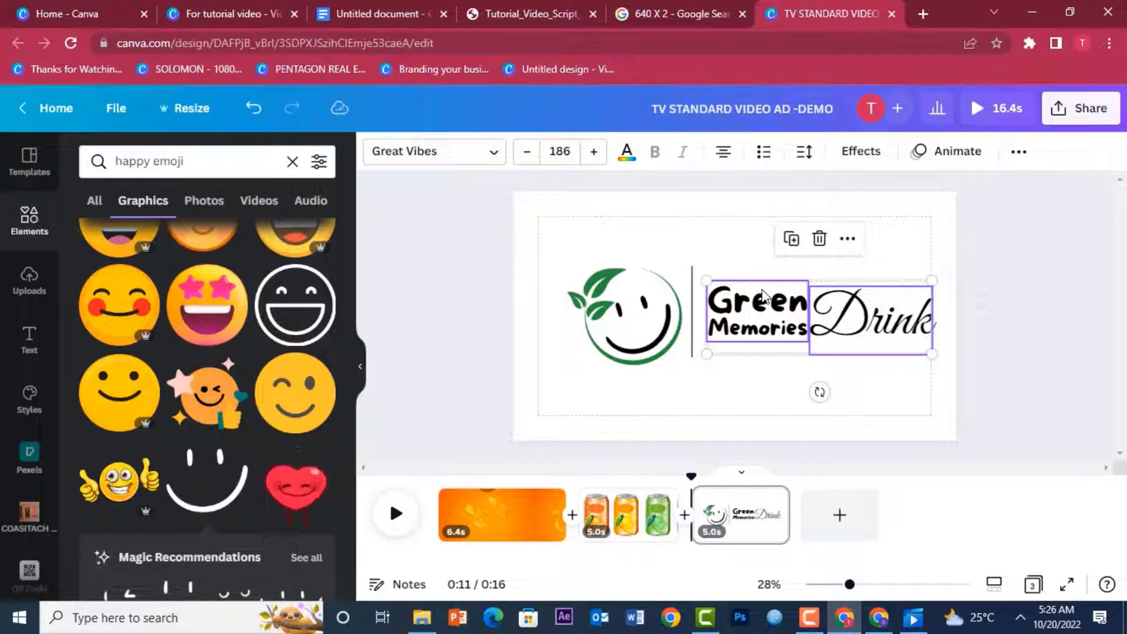
key(Left)
key(Left)
key(Left)
key(Left)
key(Left)
key(Left)
key(Left)
key(Left)
key(Left)
key(Left)
key(Left)
key(Left)
key(Left)
key(Left)
key(Left)
key(Left)
key(Left)
key(Left)
key(Left)
key(Left)
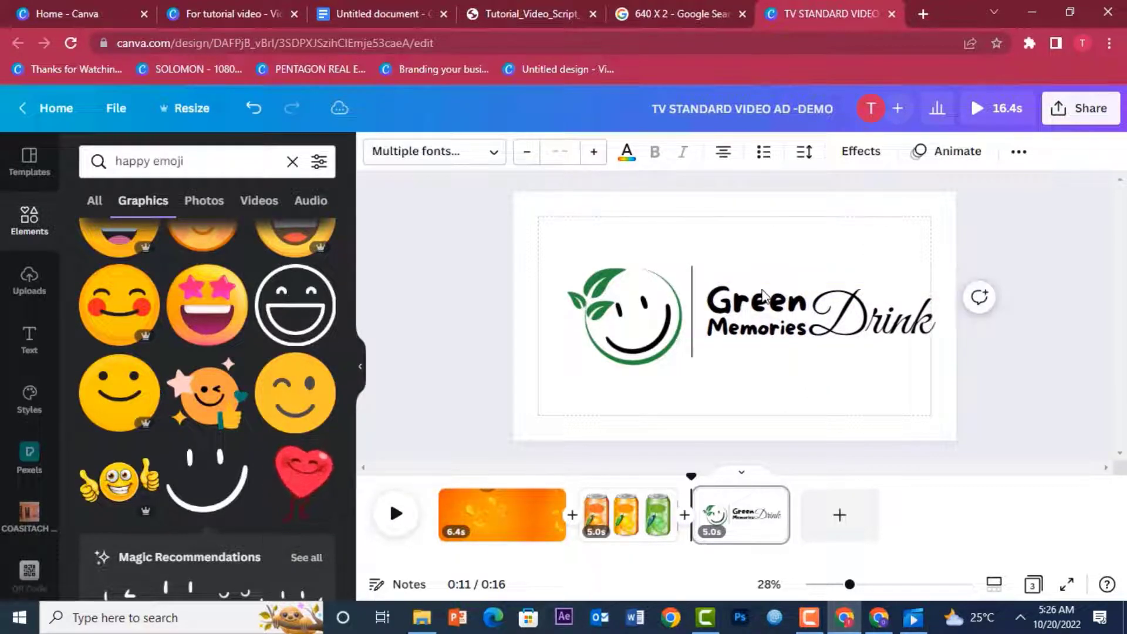
key(Left)
key(Left)
key(Left)
key(Left)
key(Left)
key(Left)
key(Left)
key(Left)
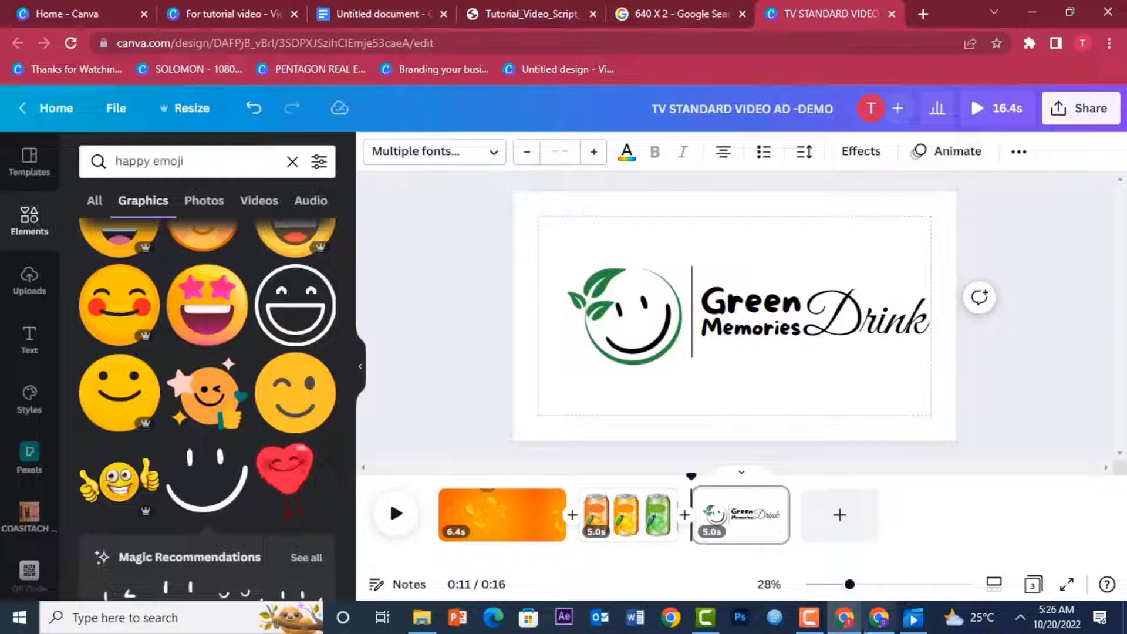
Step: Compare with the reference video, then group the smiley, line and texts and shift the group to the page's horizontal middle
click(914, 617)
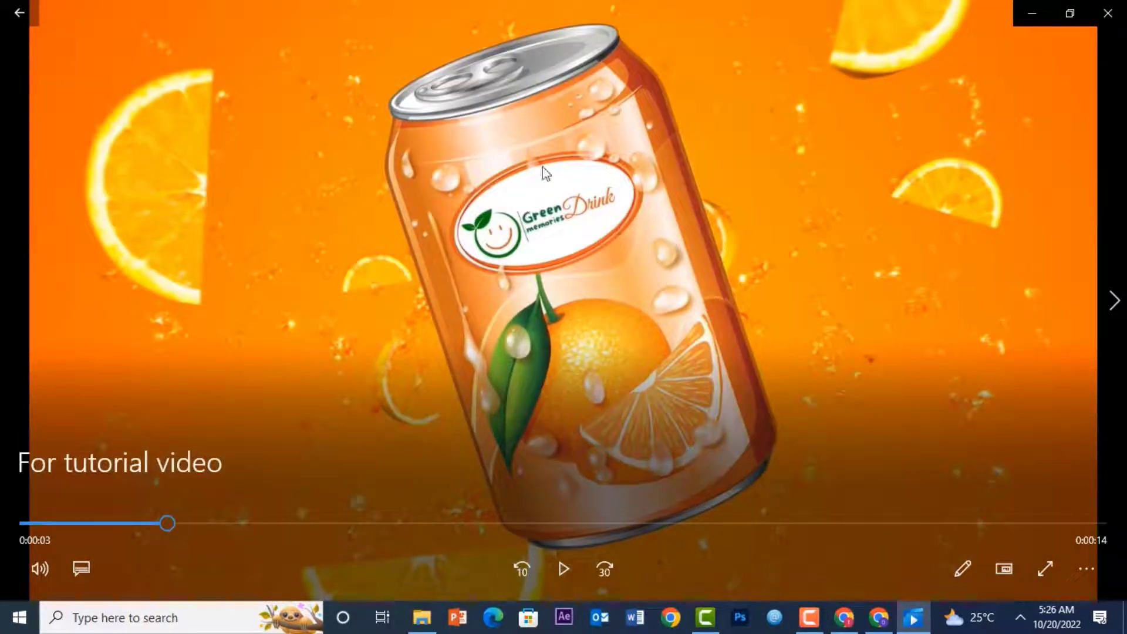
click(852, 626)
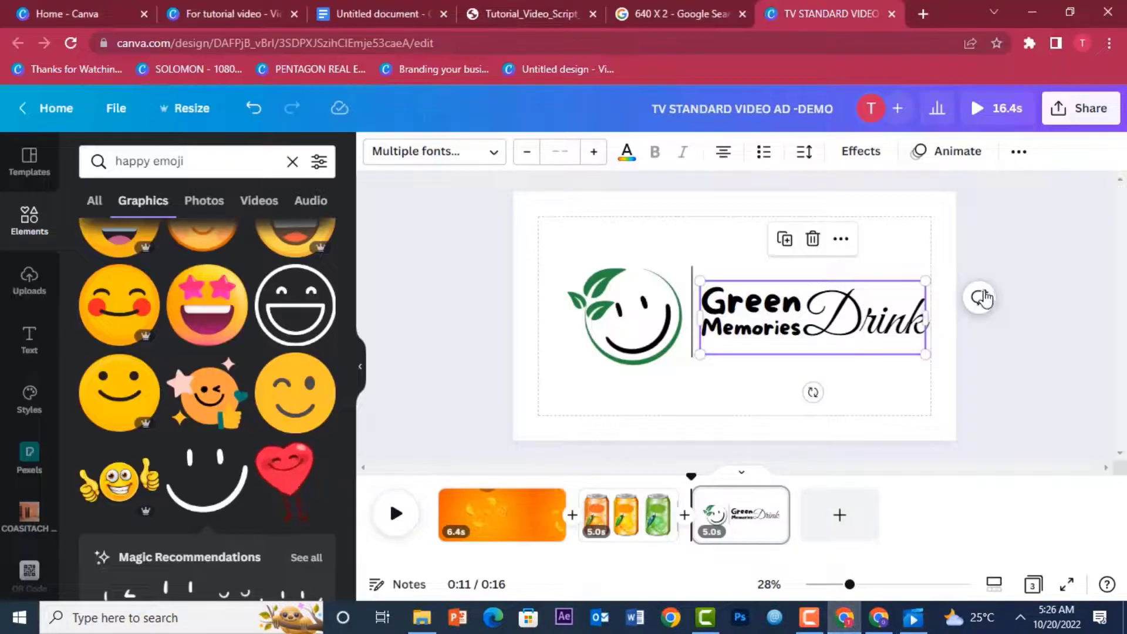
click(546, 251)
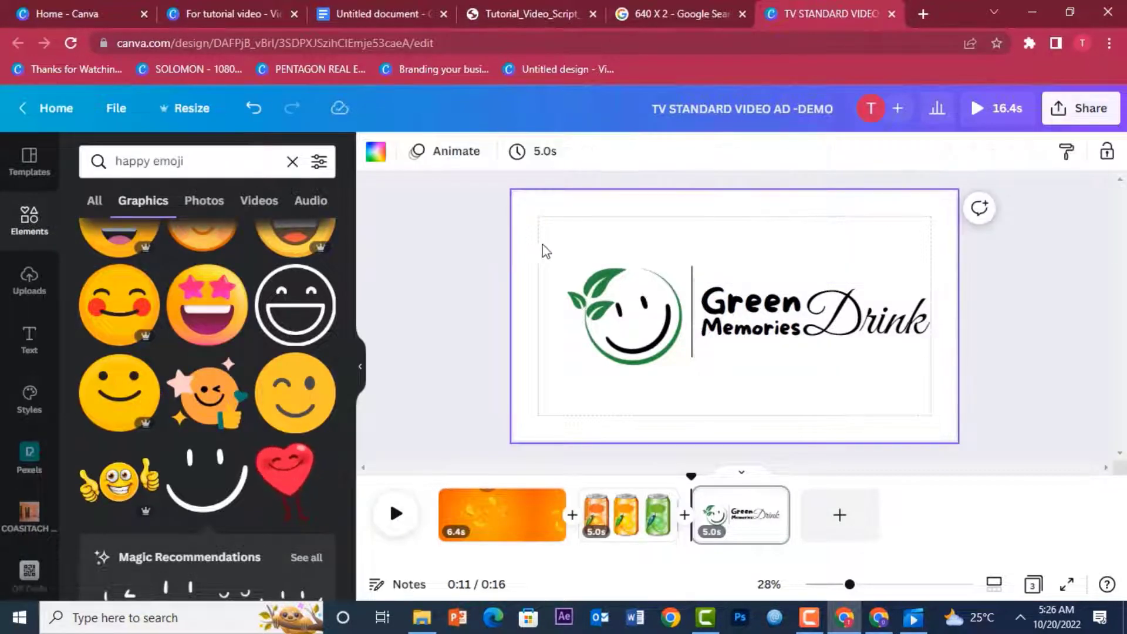
click(763, 323)
key(ctrl+g)
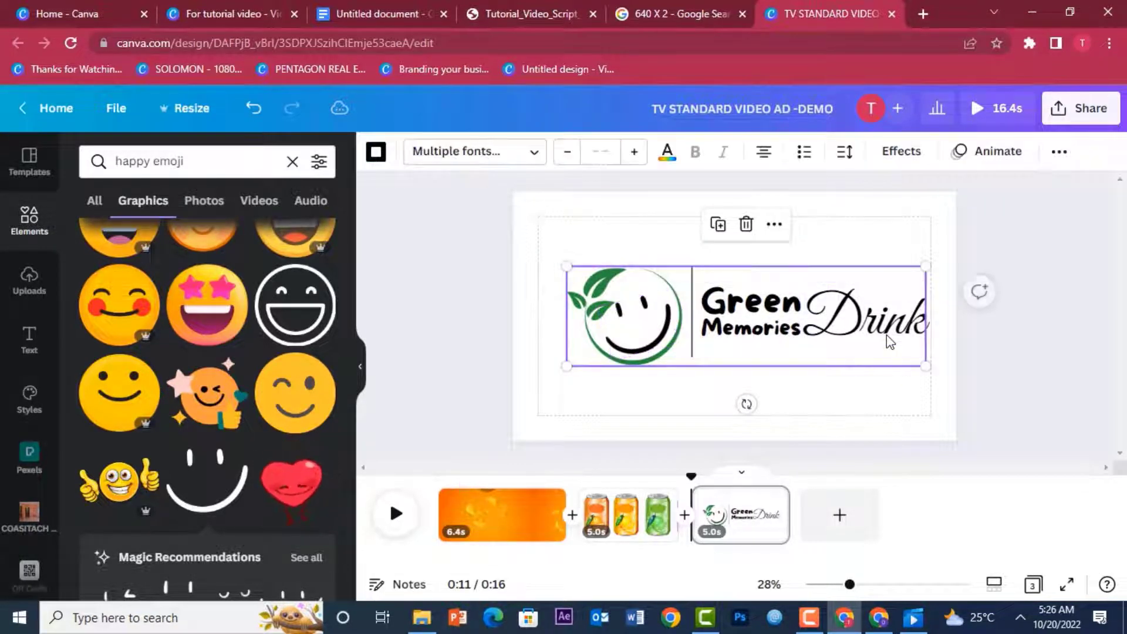
drag(886, 335, 866, 337)
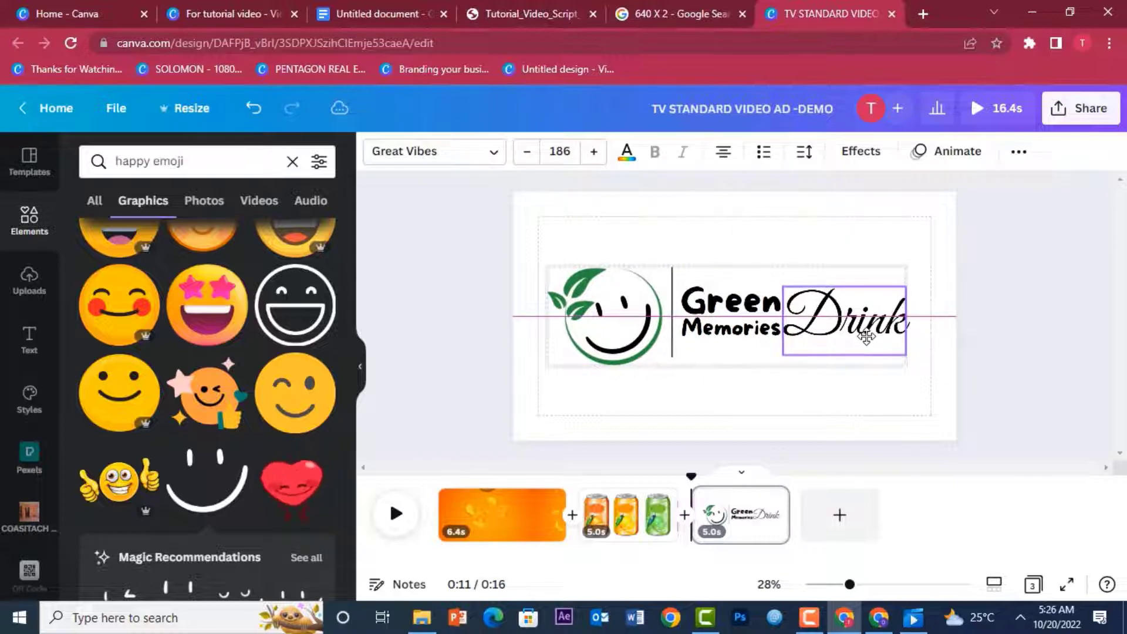
Step: Set the logo page's background to the beige from the orange can's photo colours
click(934, 232)
click(376, 154)
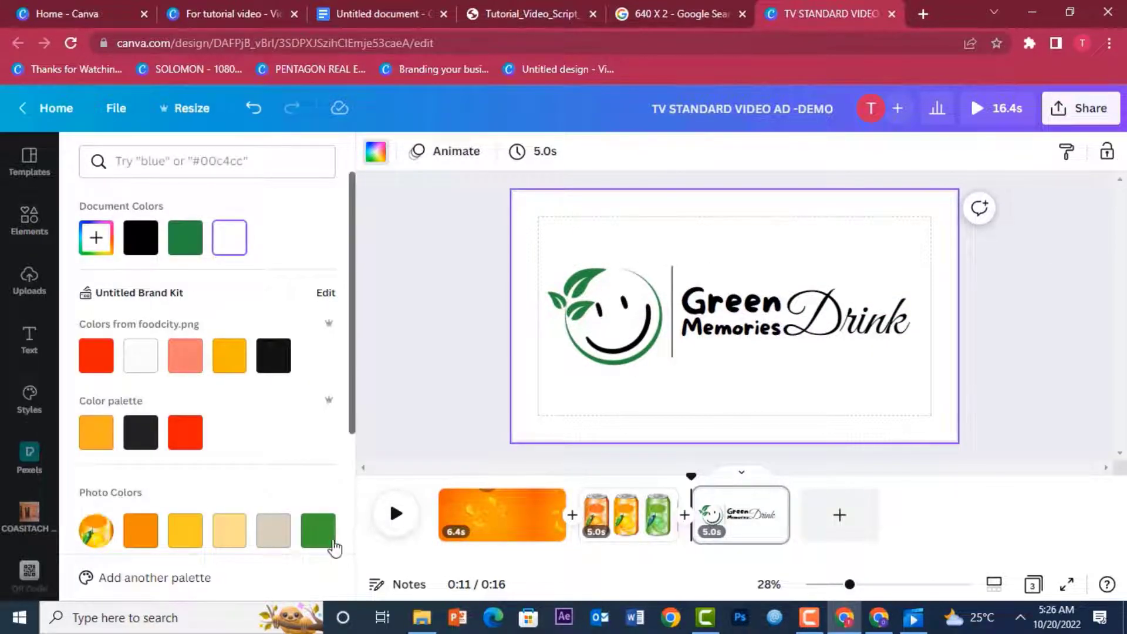
click(274, 530)
click(397, 294)
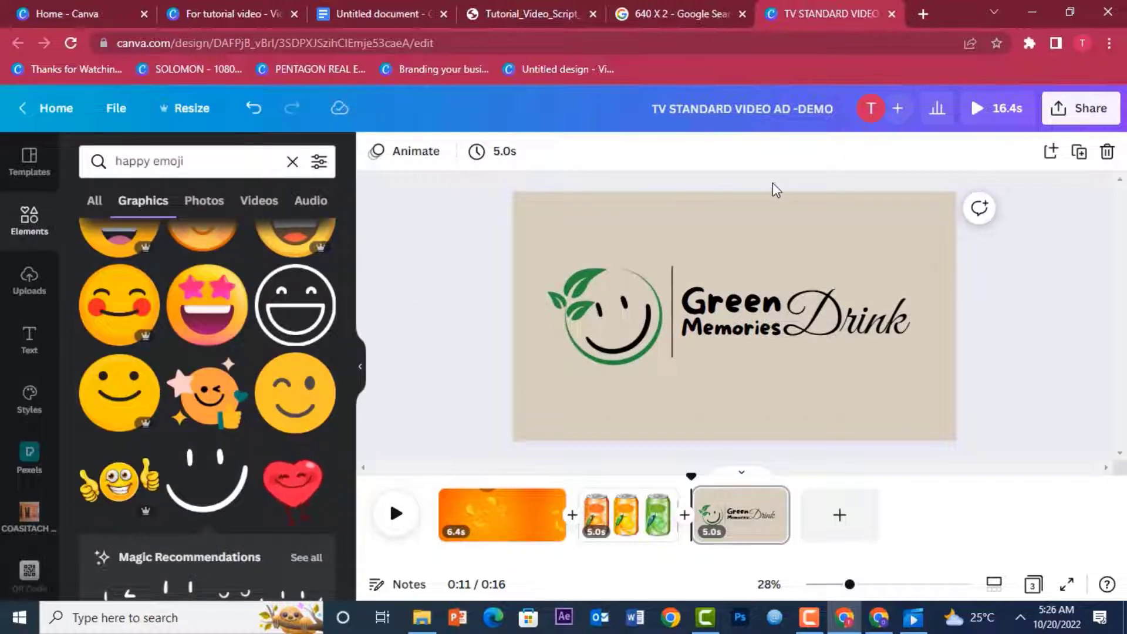
Step: Add a circle and stretch it into a wide ellipse that spans the page margins and covers the logo
key(c)
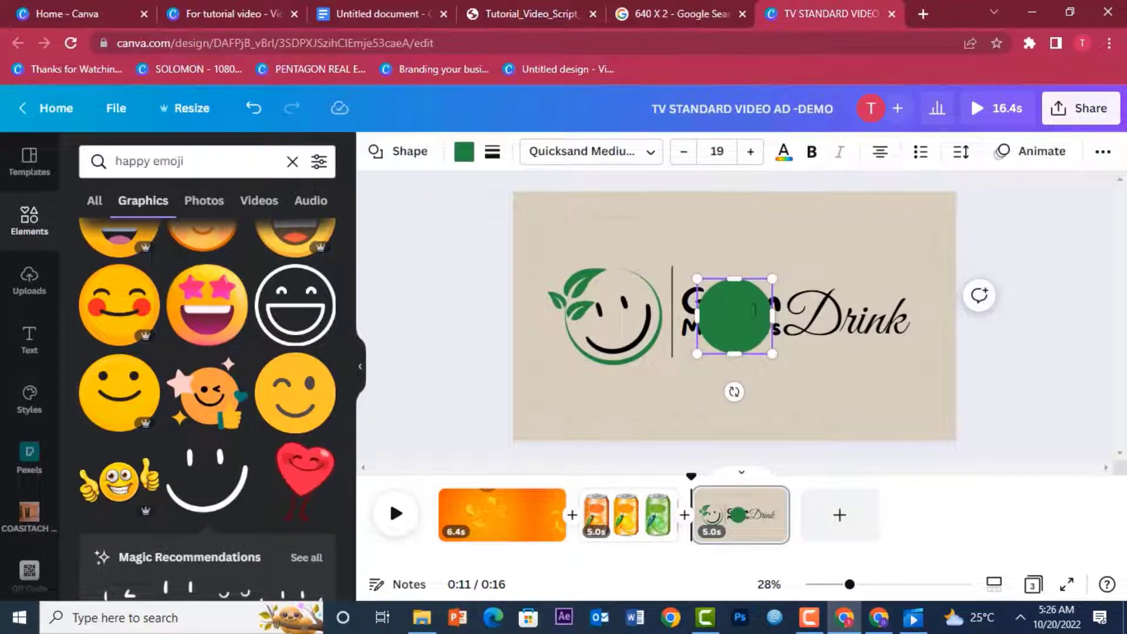
click(936, 295)
drag(722, 318, 1034, 334)
drag(848, 317, 832, 293)
drag(491, 175, 620, 233)
drag(844, 325, 752, 308)
drag(895, 395, 931, 413)
drag(537, 225, 527, 219)
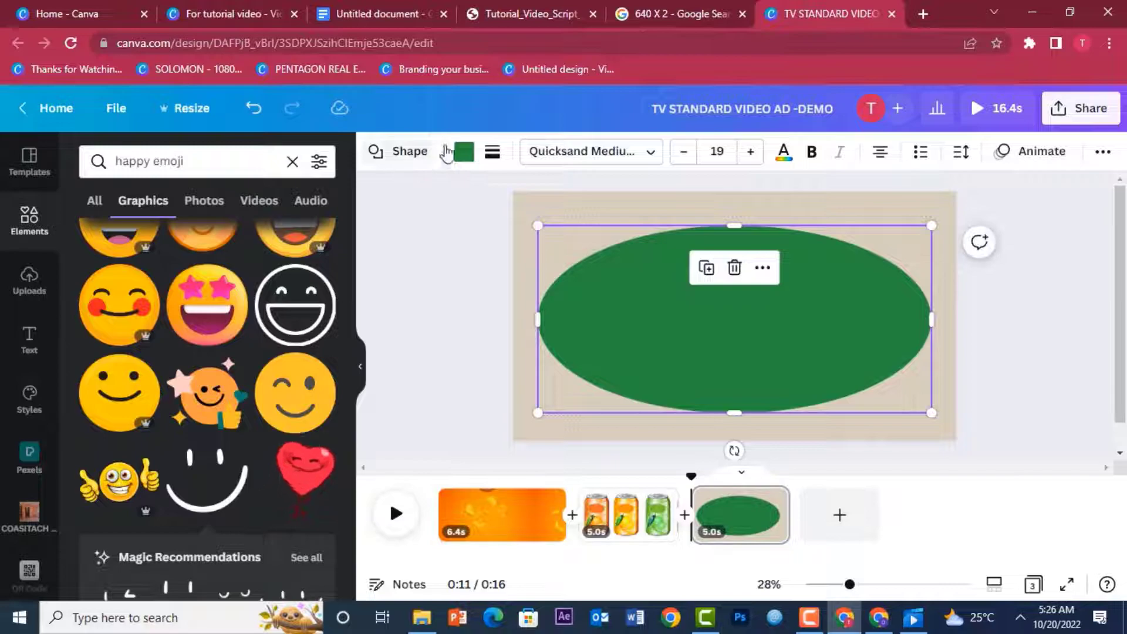
Step: Fill the ellipse with white and send it to the back, behind the logo
click(464, 151)
click(318, 238)
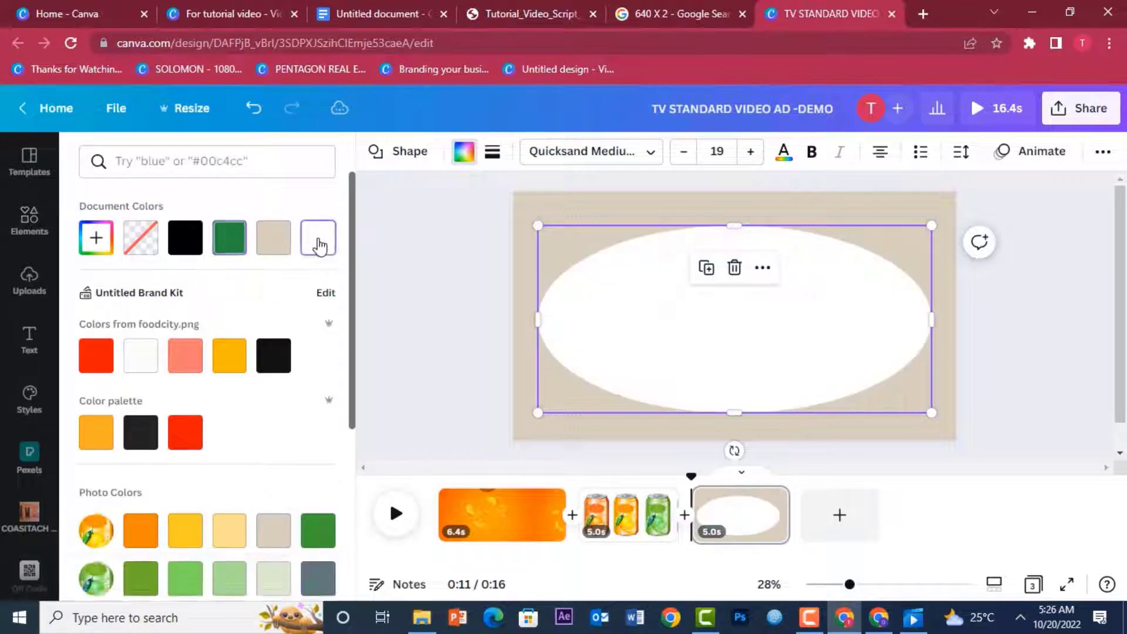
right_click(694, 330)
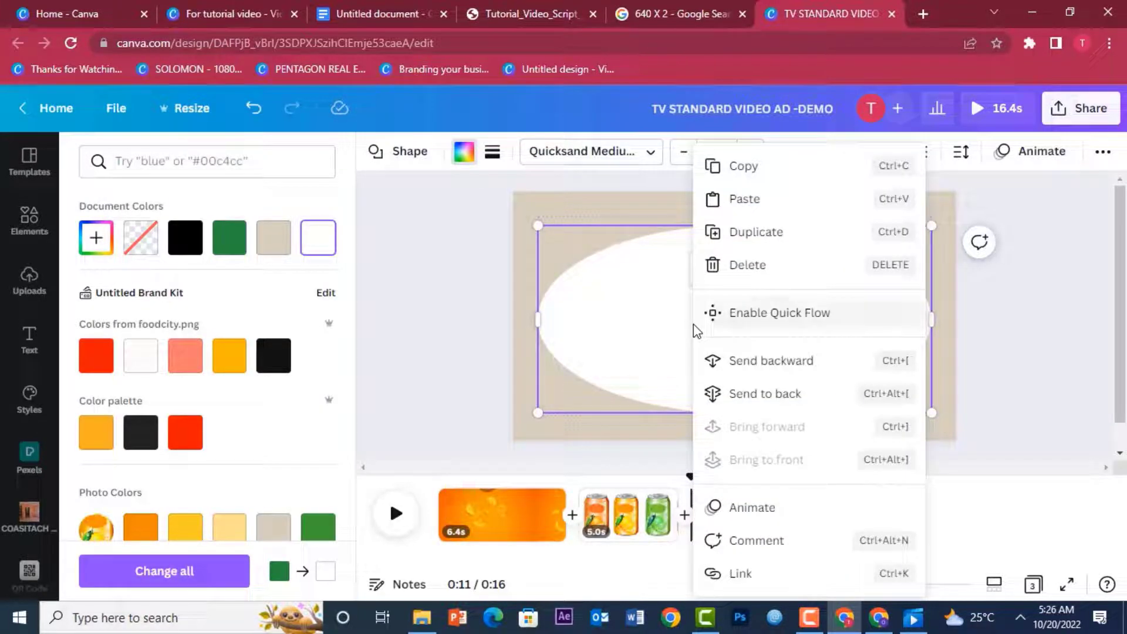
click(800, 393)
Step: Scale the logo group down slightly and centre it inside the white ellipse
click(750, 320)
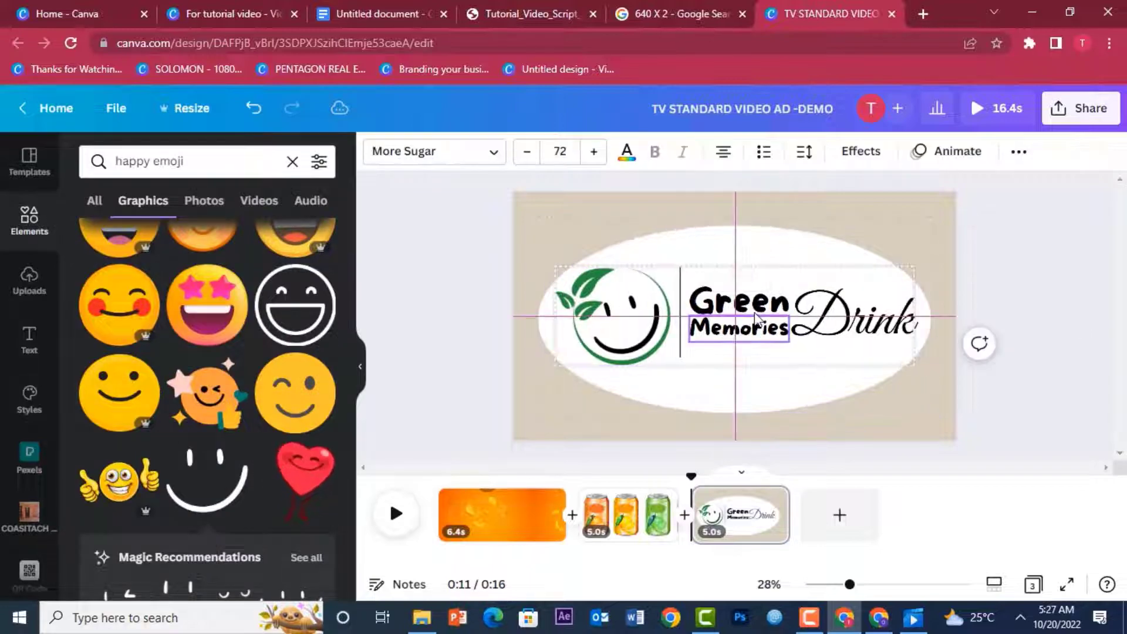
drag(556, 267, 574, 272)
click(716, 293)
drag(734, 289, 724, 290)
click(1019, 336)
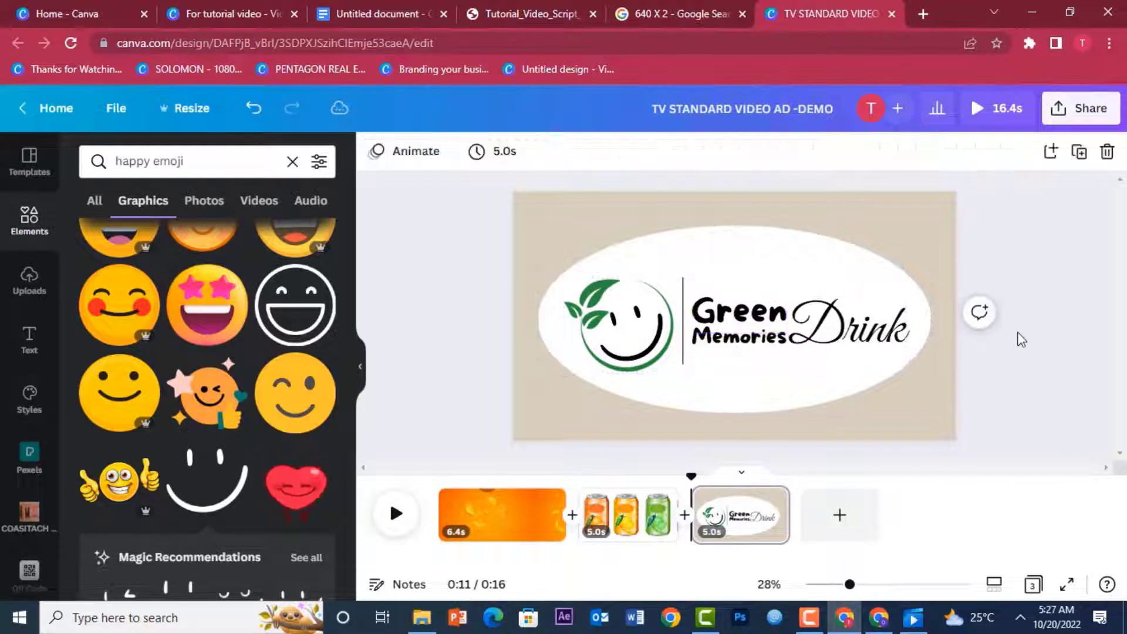
Step: Check the logo colours in the reference video and recolour the smiley face with the orange can's orange photo colour
click(912, 619)
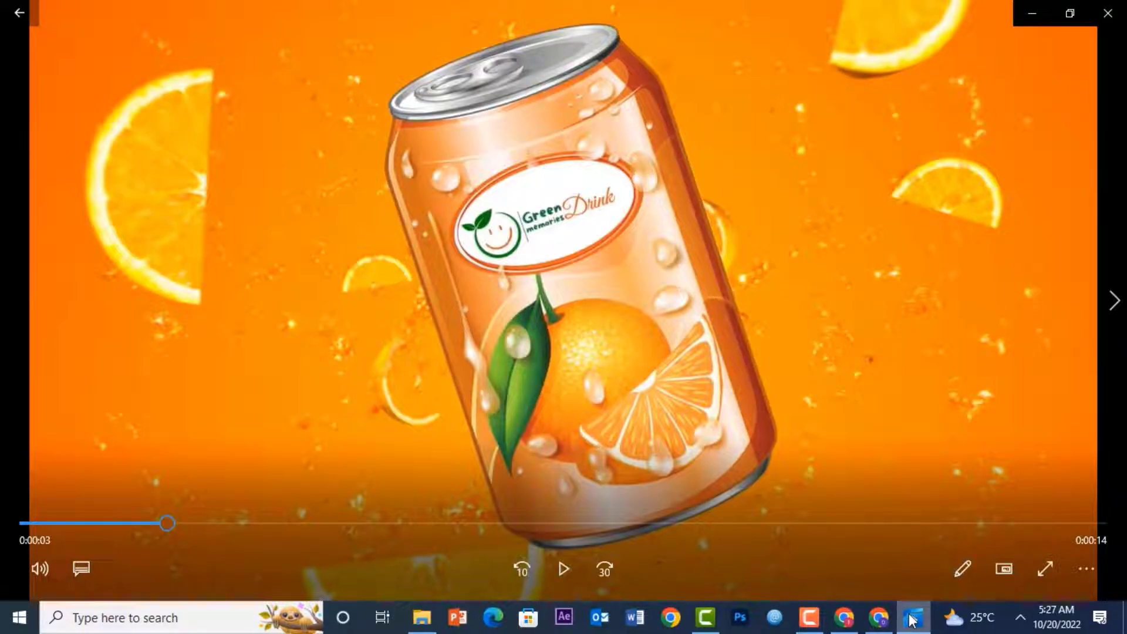
click(871, 619)
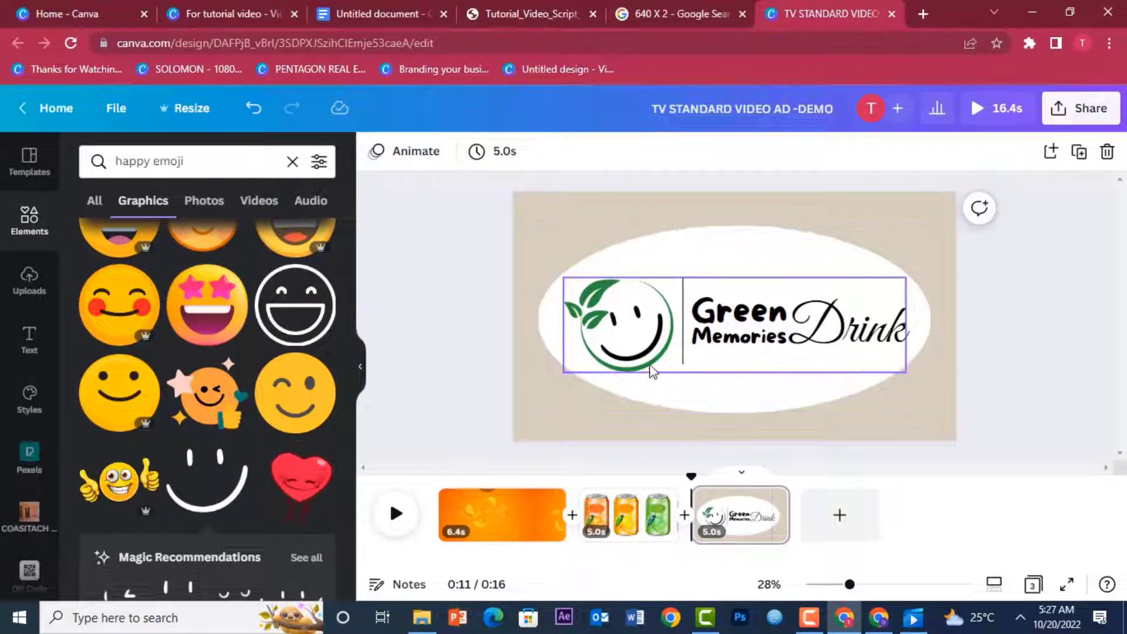
click(639, 347)
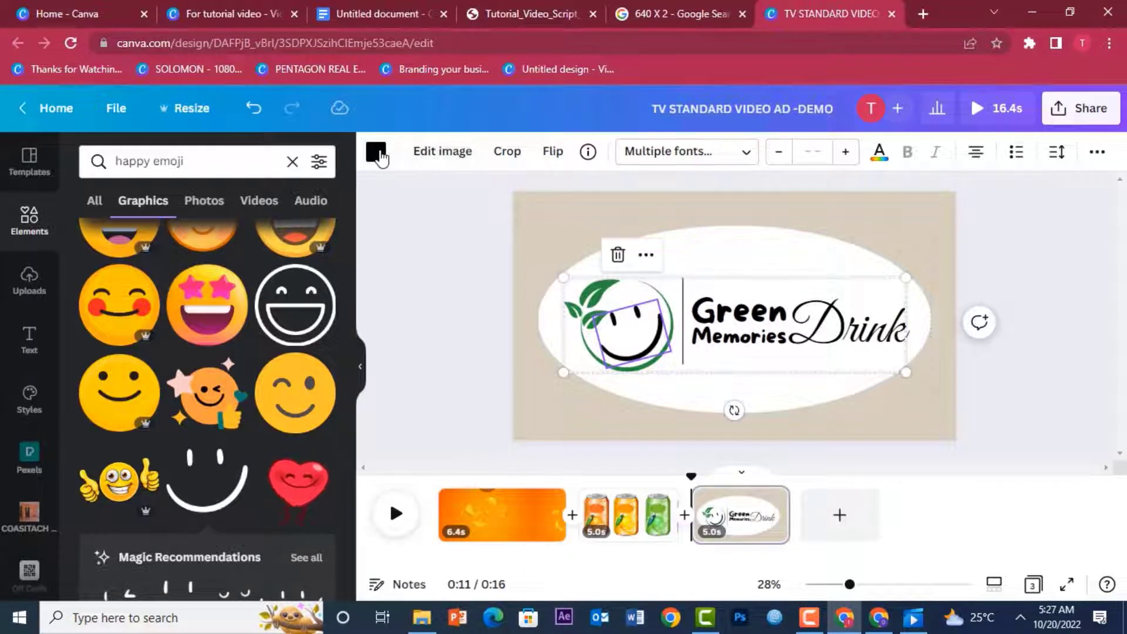
click(376, 152)
click(238, 175)
text(orange)
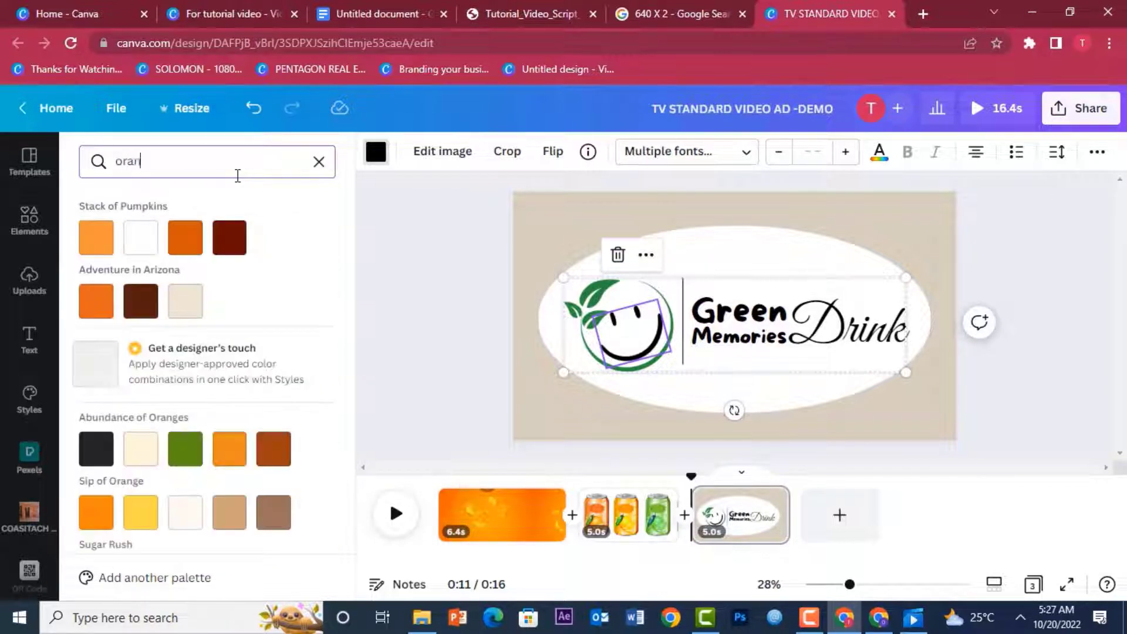
click(317, 161)
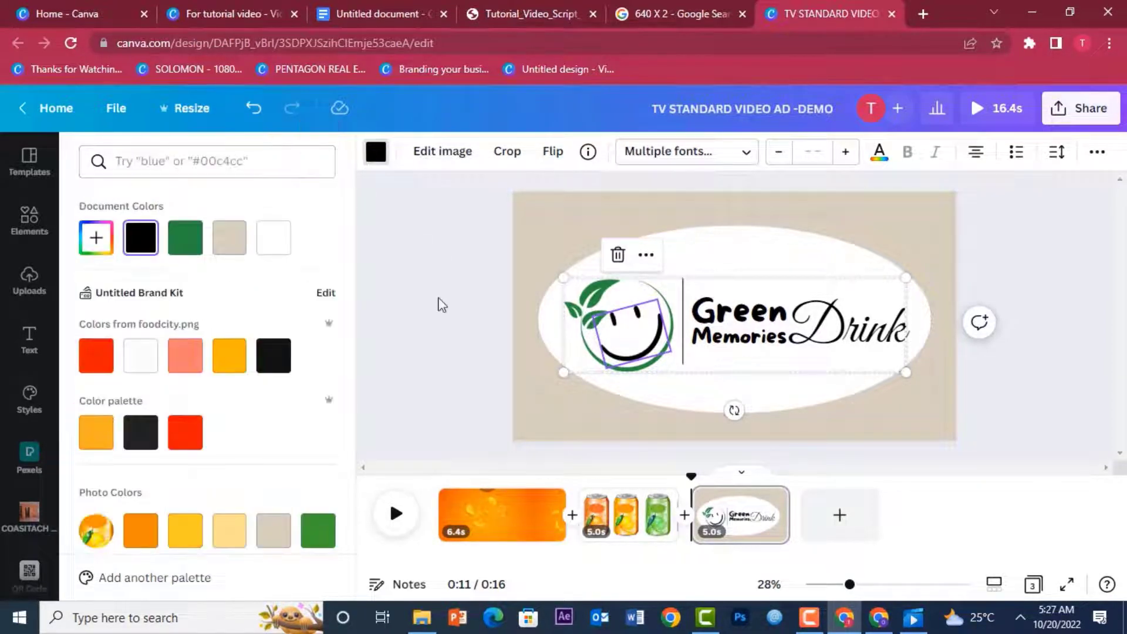
click(141, 531)
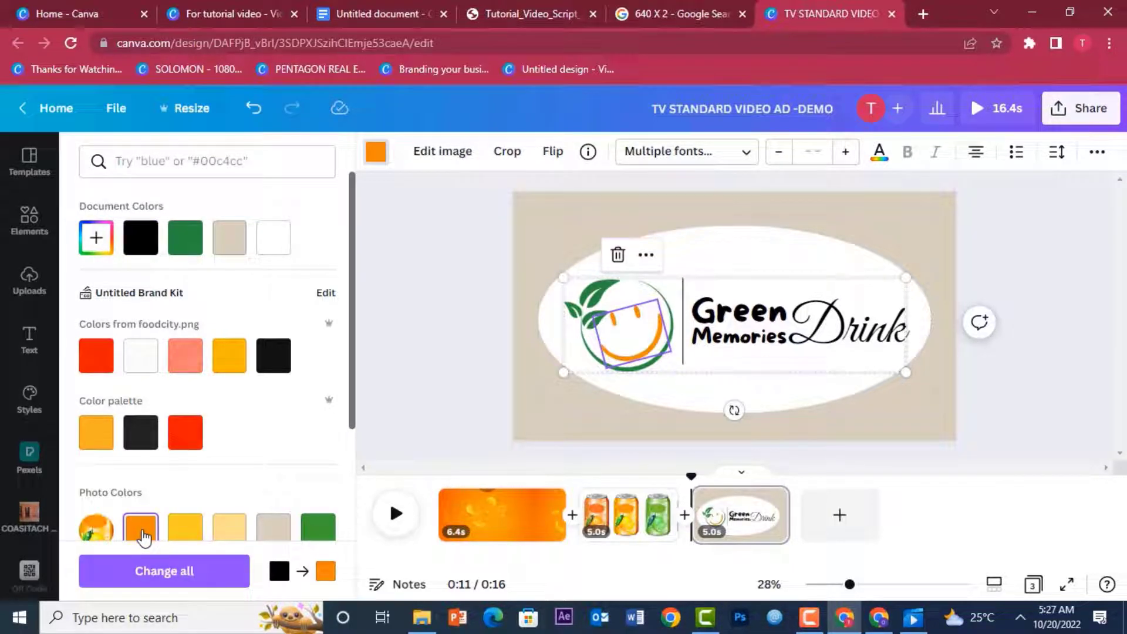
Step: Copy the smiley's orange colour code and recolour the "Drink" text in the same orange
click(96, 246)
key(ctrl+c)
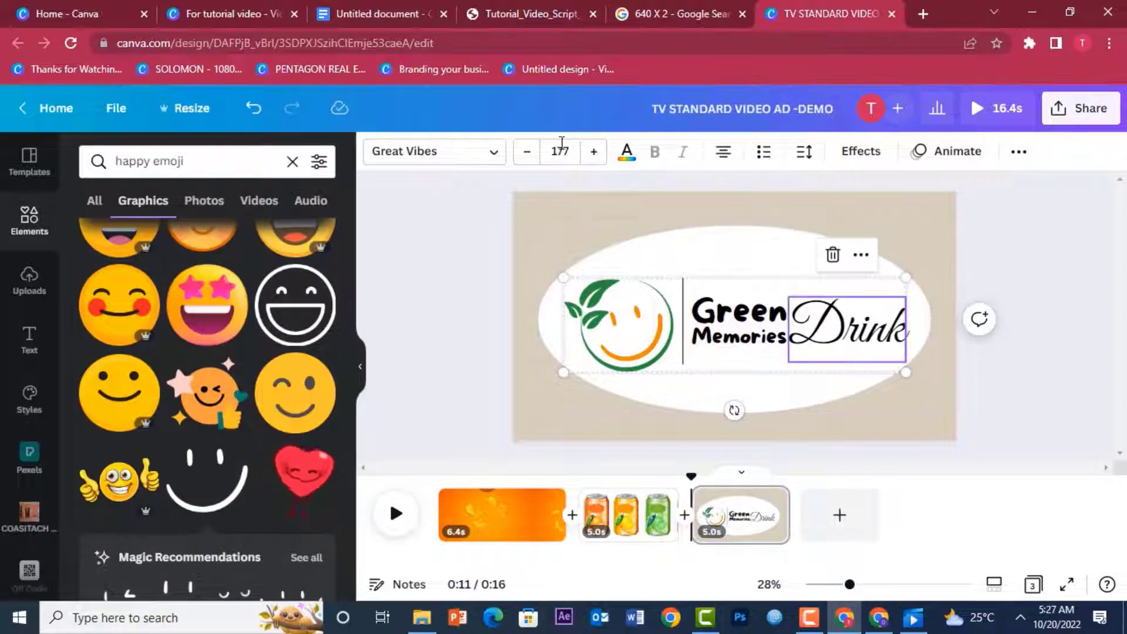
click(626, 151)
click(95, 238)
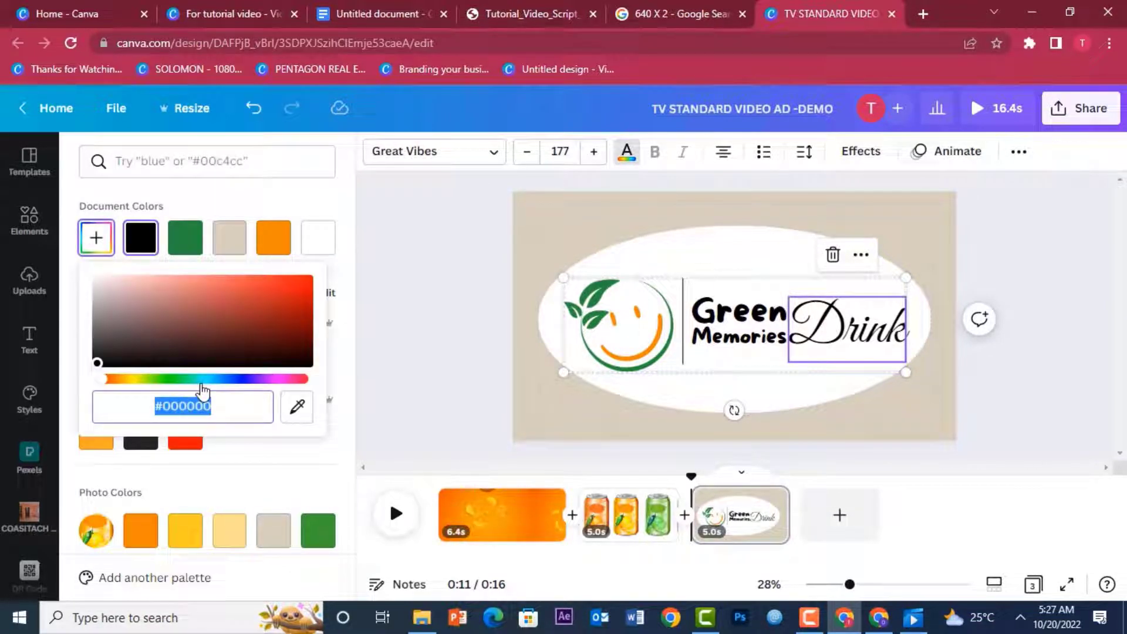
key(ctrl+v)
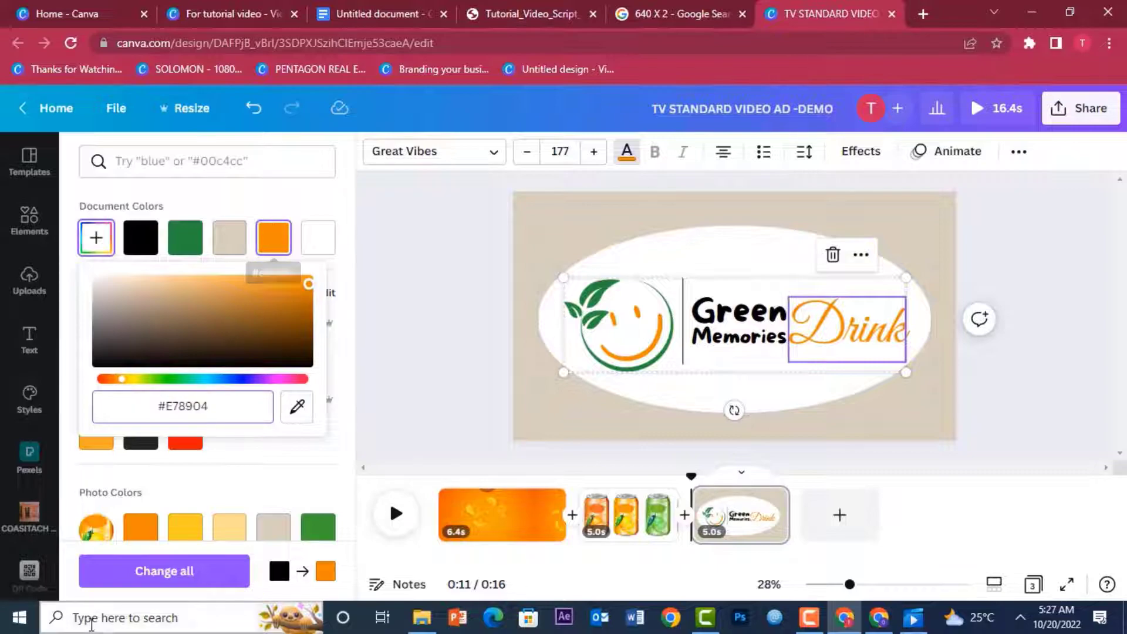
click(139, 523)
click(439, 402)
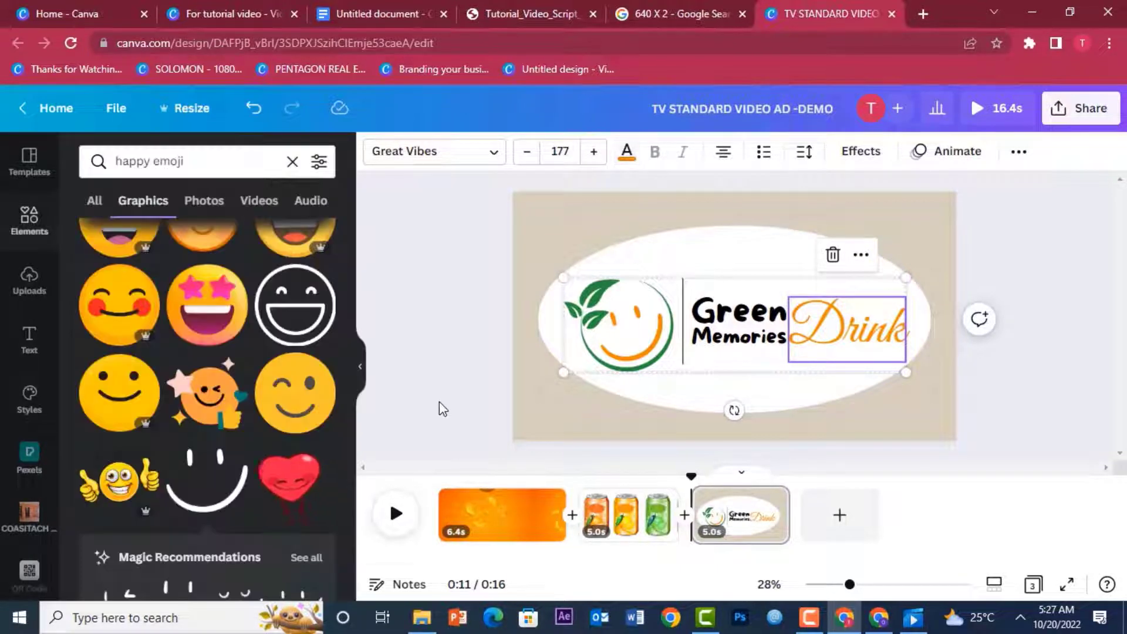
click(439, 402)
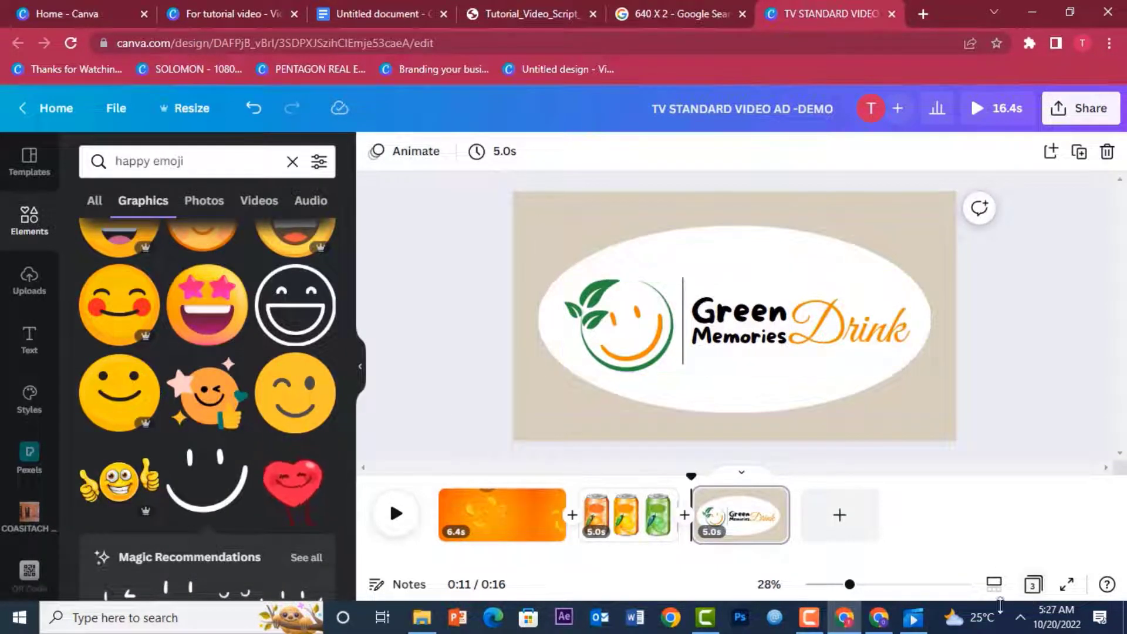
Step: Check the logo in the reference video and recolour the logo's vertical divider line in dark green #0F741F
click(911, 619)
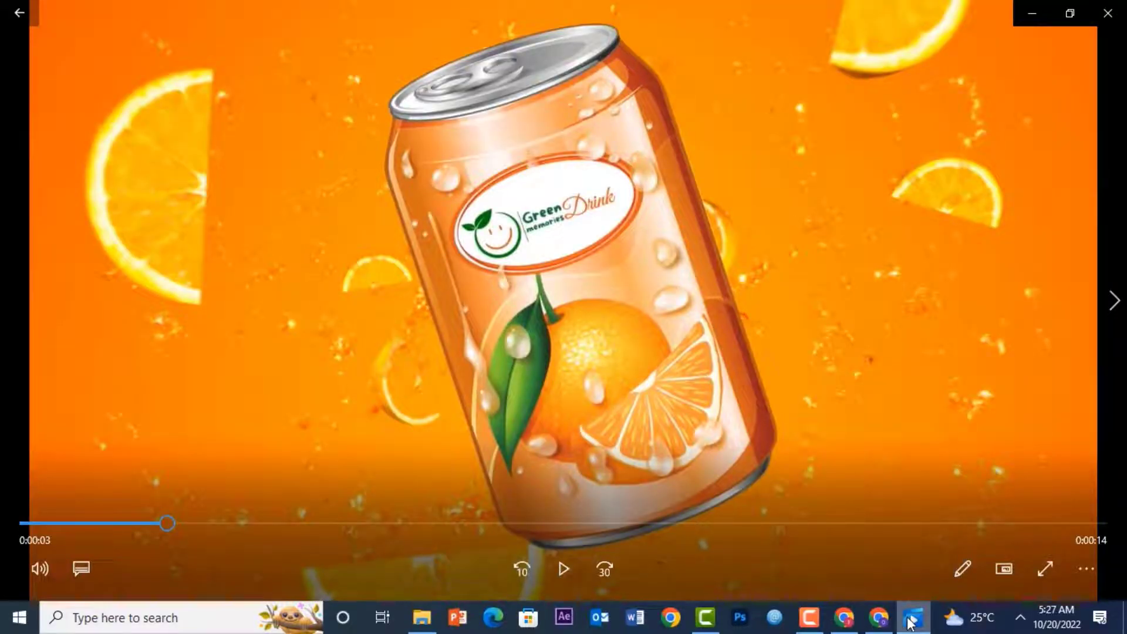
click(844, 618)
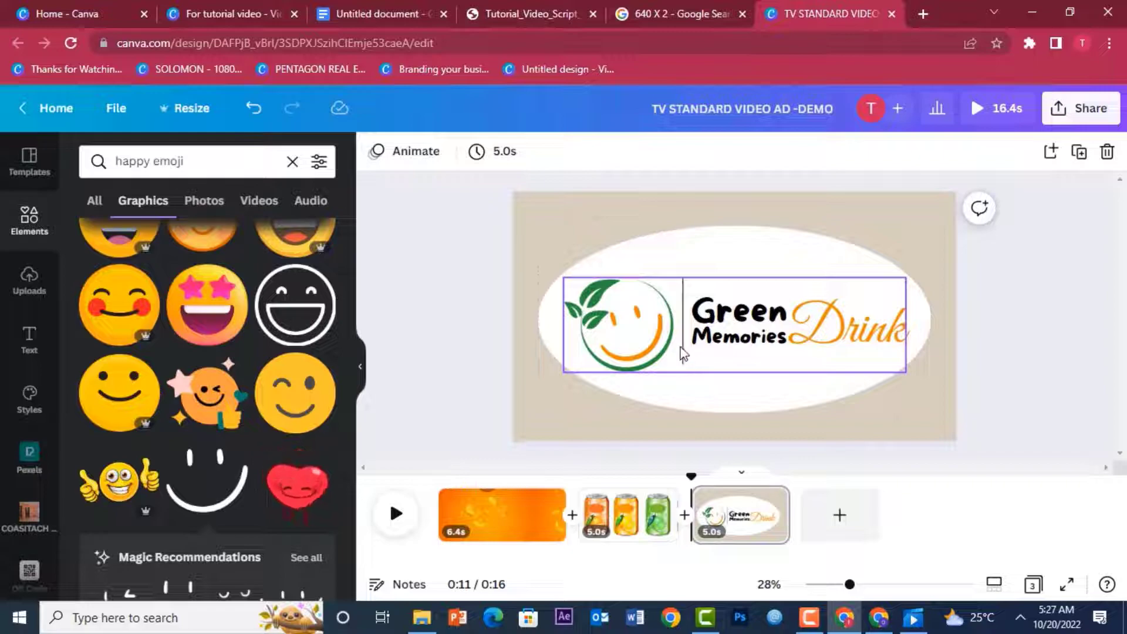
click(683, 355)
click(376, 152)
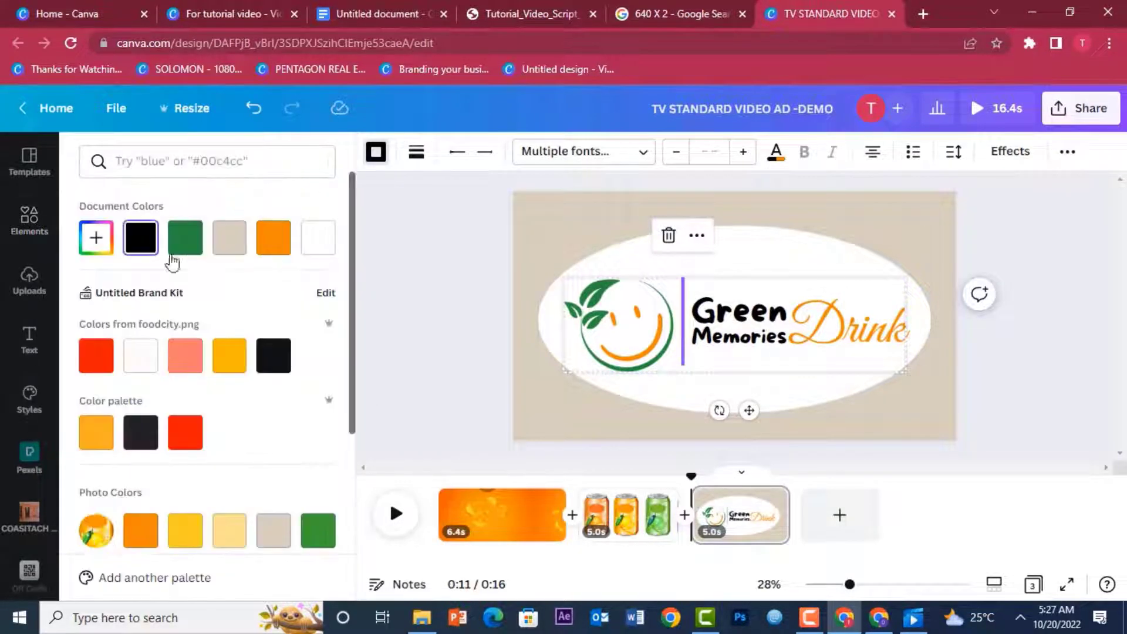
click(192, 246)
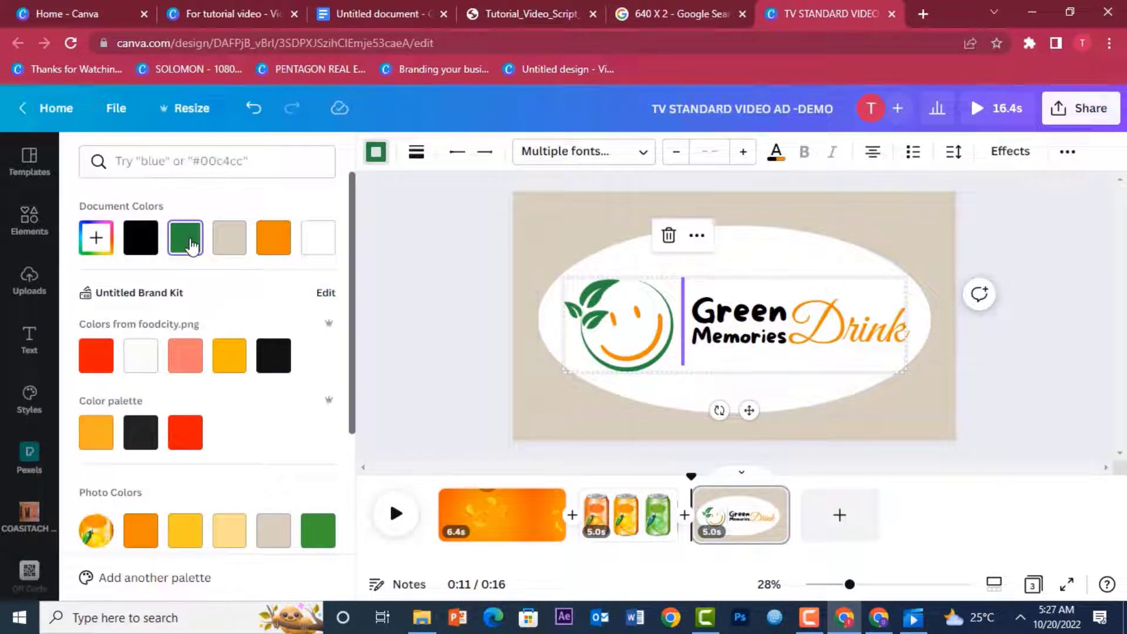
click(101, 237)
drag(251, 317, 285, 324)
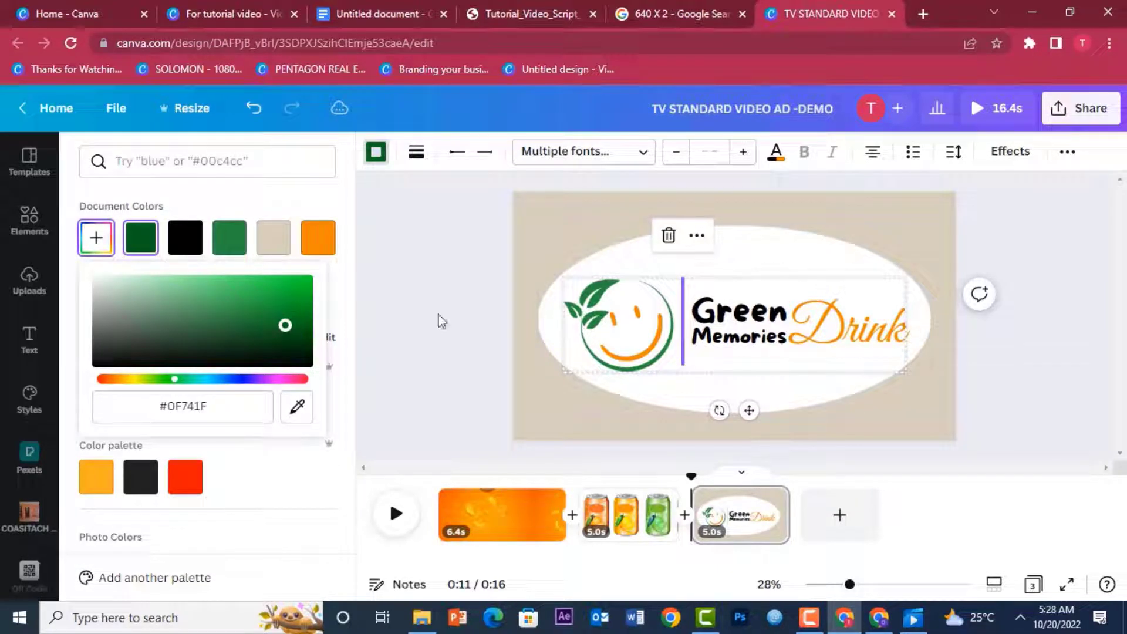
click(251, 403)
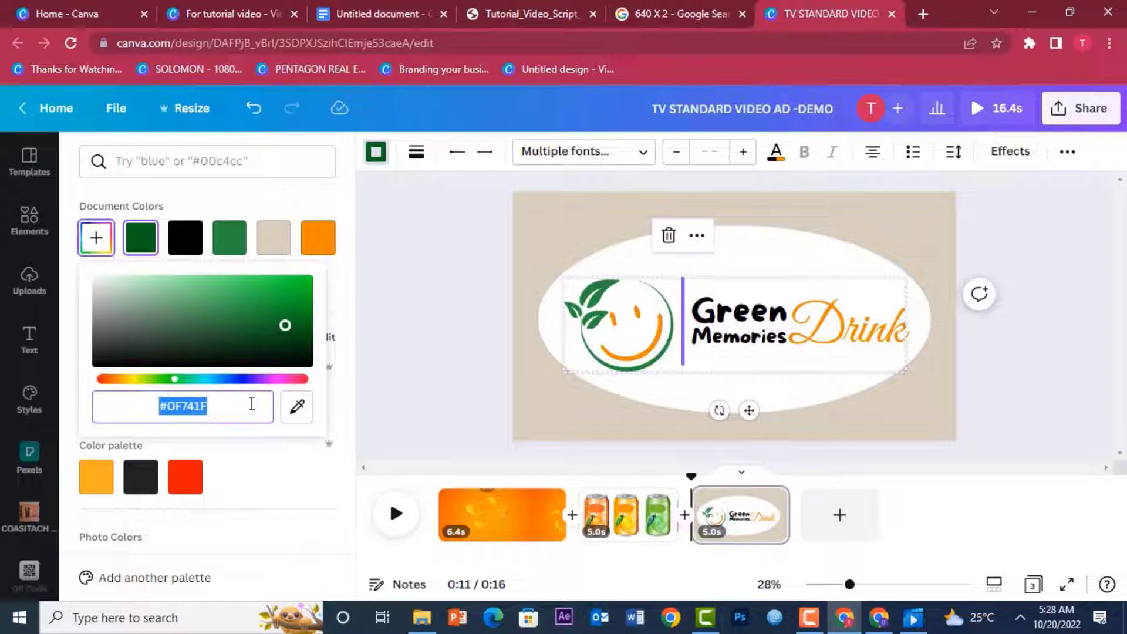
Step: Recolour the logo's leaf-and-circle graphic with the same dark green as the divider line
click(580, 287)
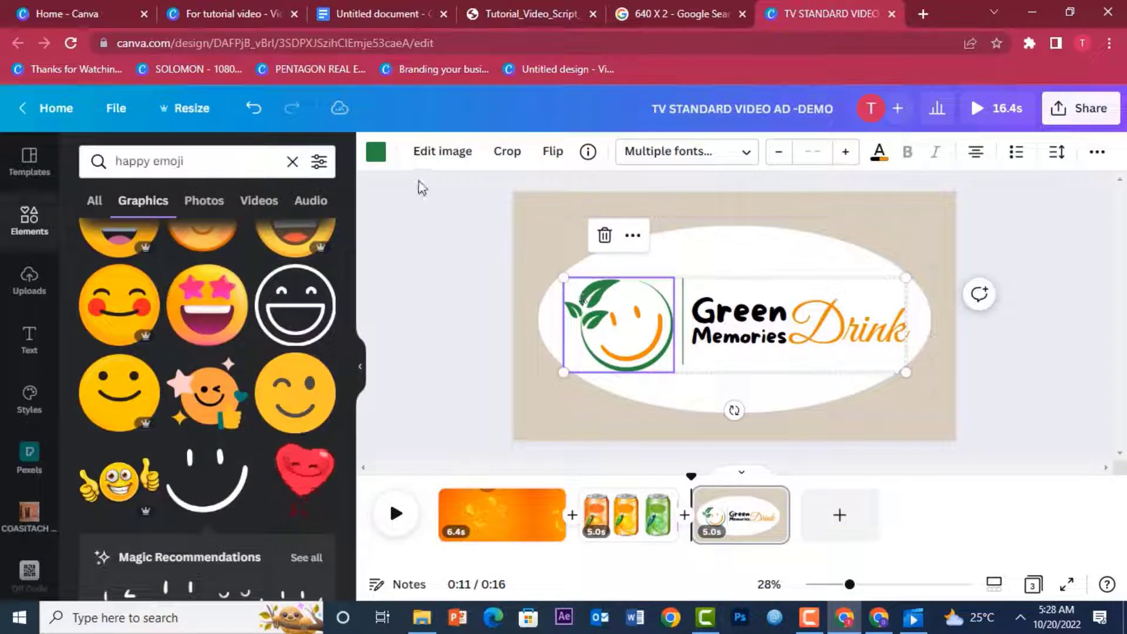
click(375, 151)
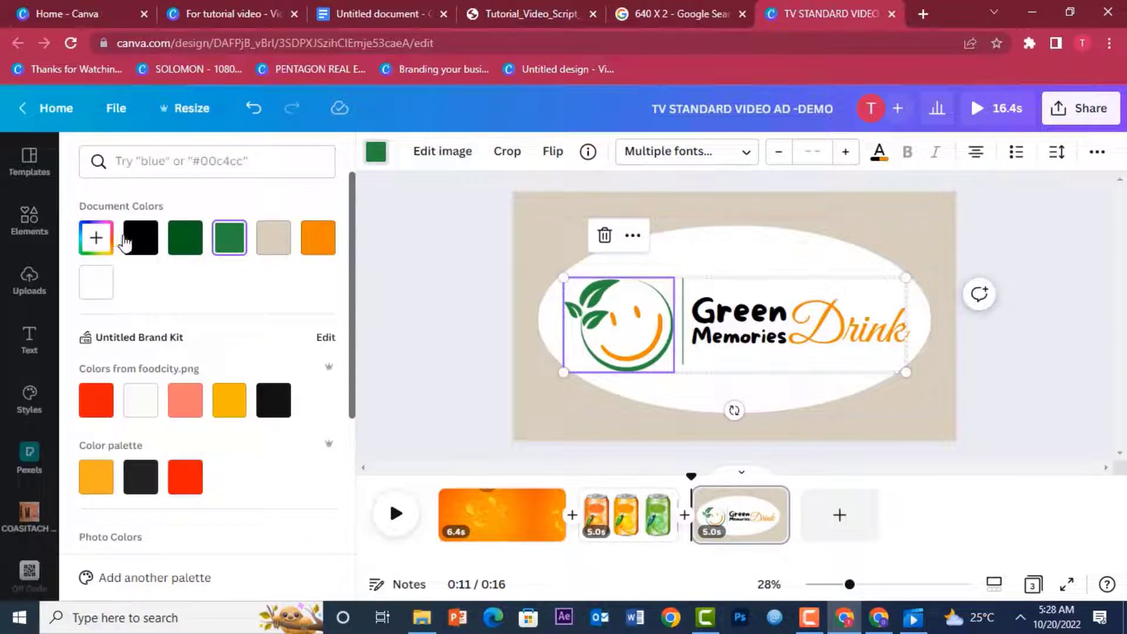
click(186, 241)
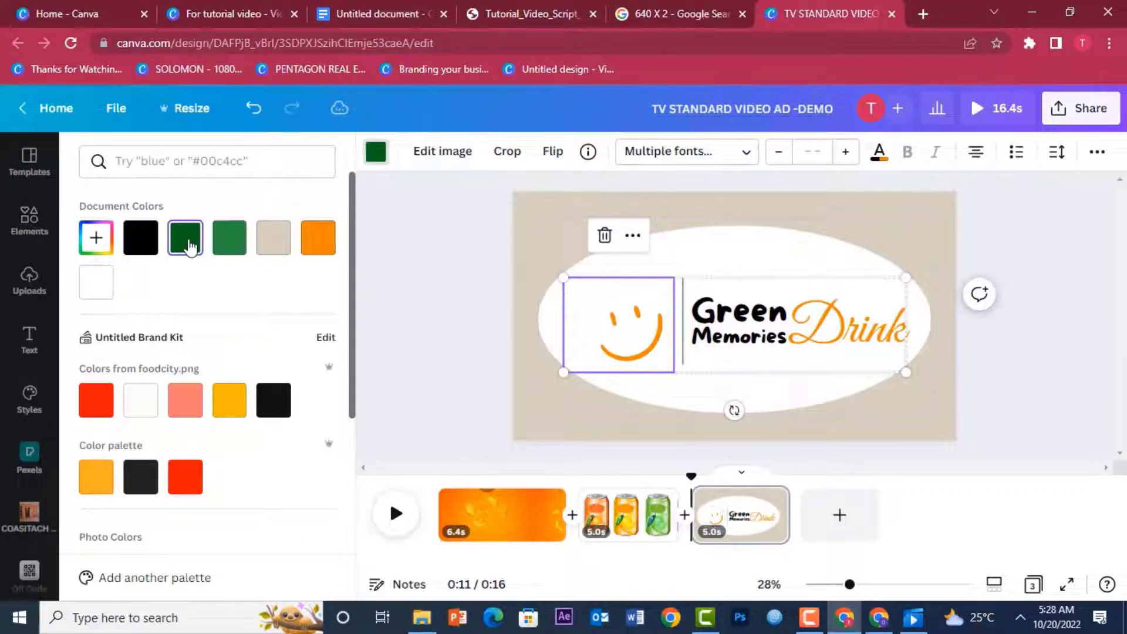
Step: Recolour the "Memories" and "Green" texts in the dark green document colour
click(715, 326)
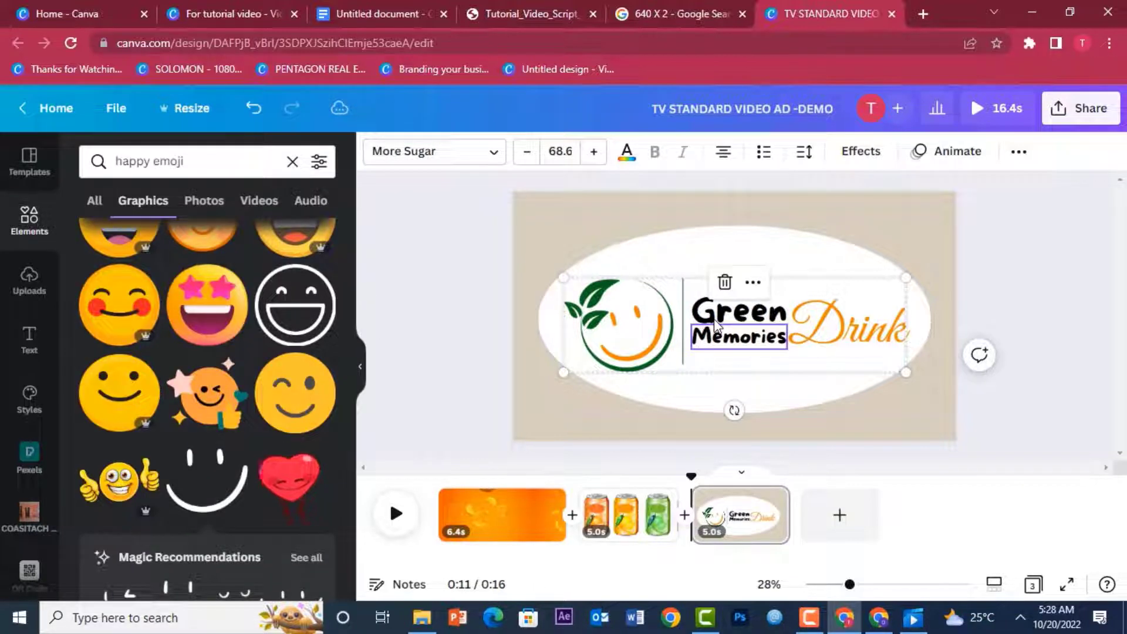
click(626, 179)
click(756, 344)
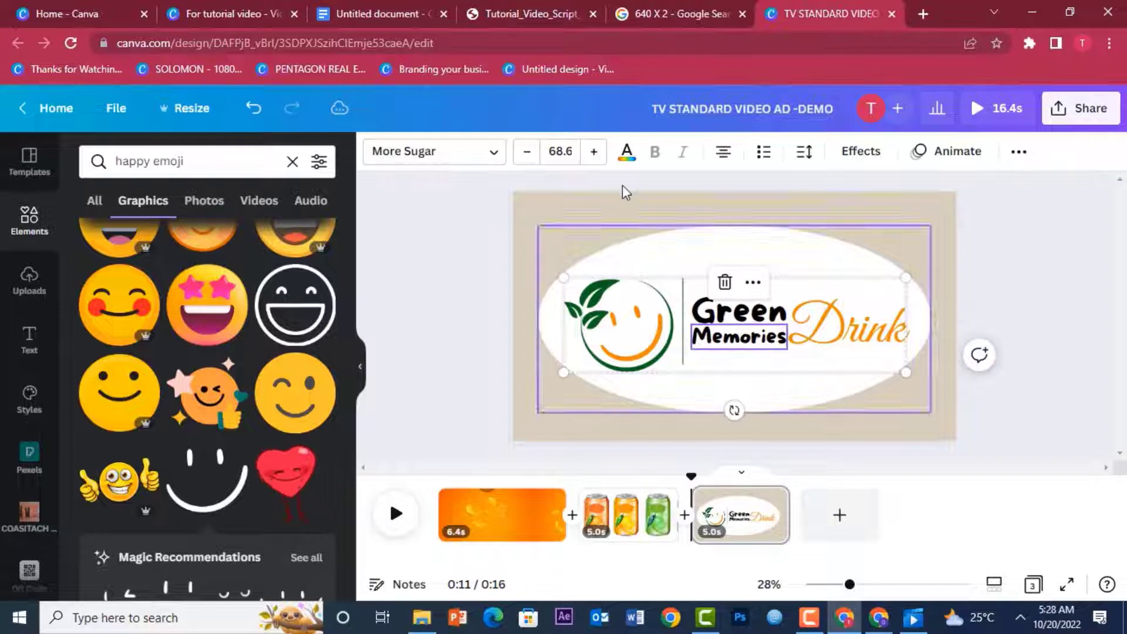
click(628, 156)
click(185, 238)
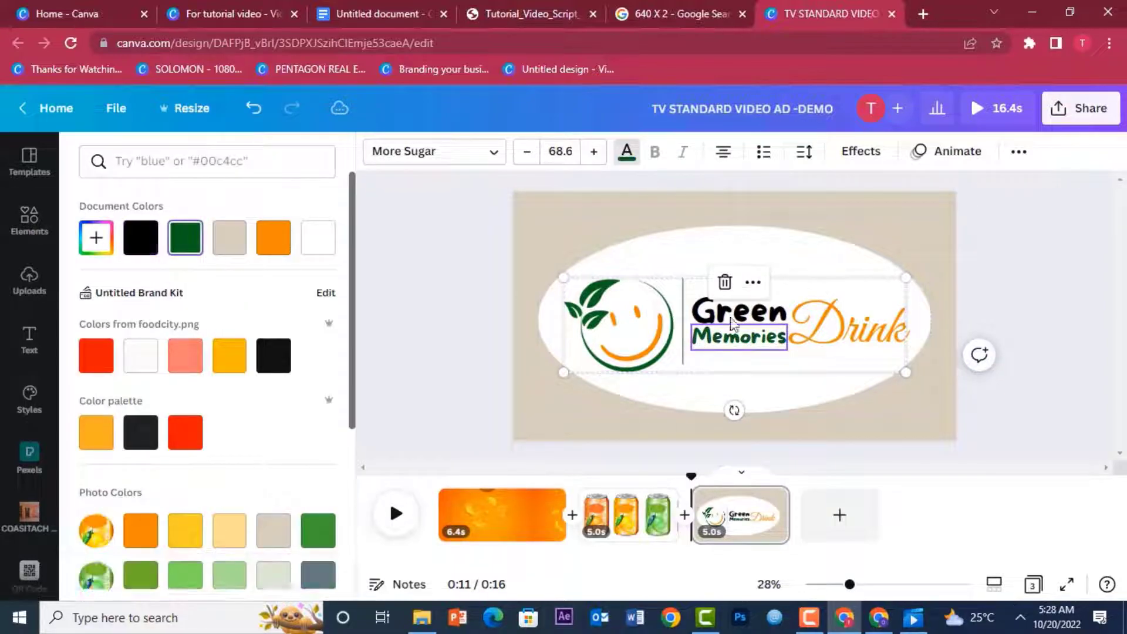
click(776, 319)
click(196, 238)
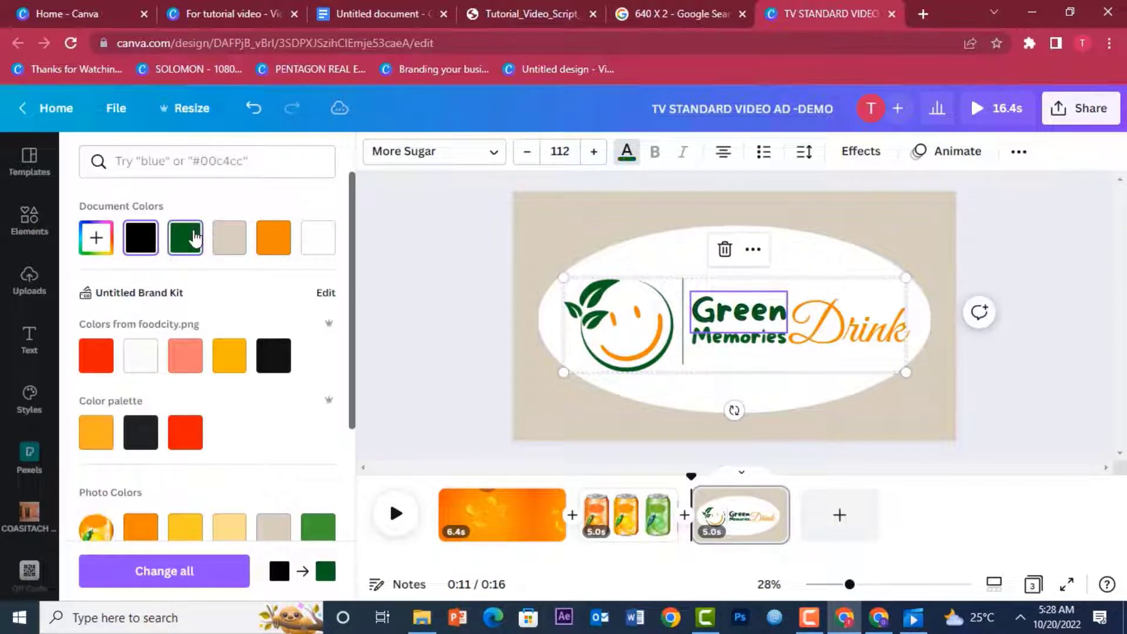
click(483, 297)
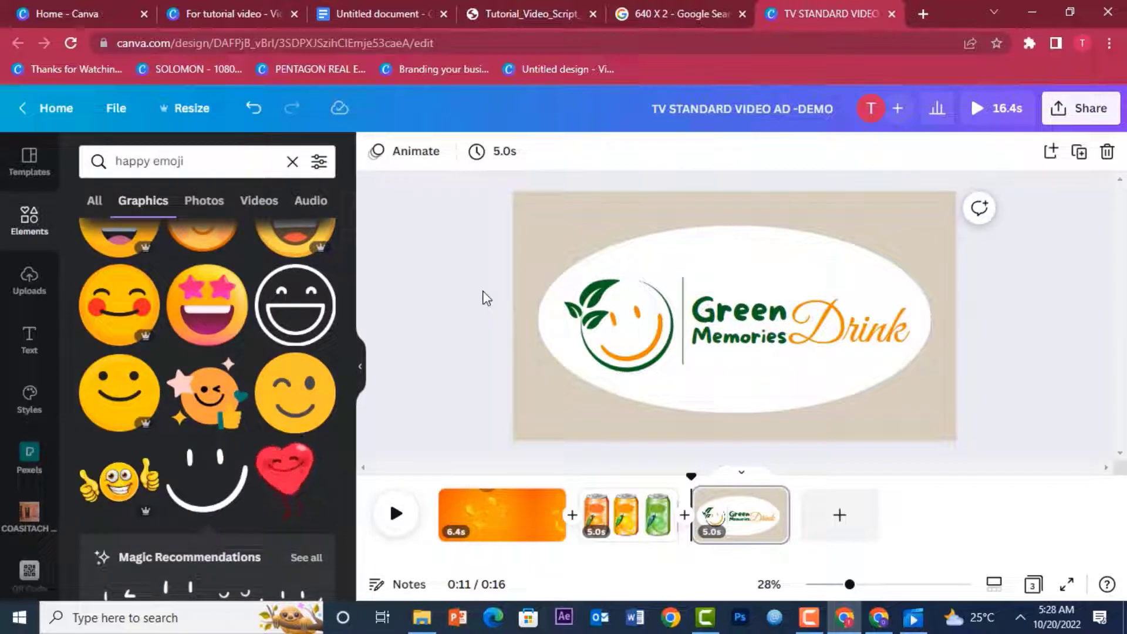
Step: Apply the Lift text effect to "Green" with an intensity of 20
click(740, 320)
click(862, 152)
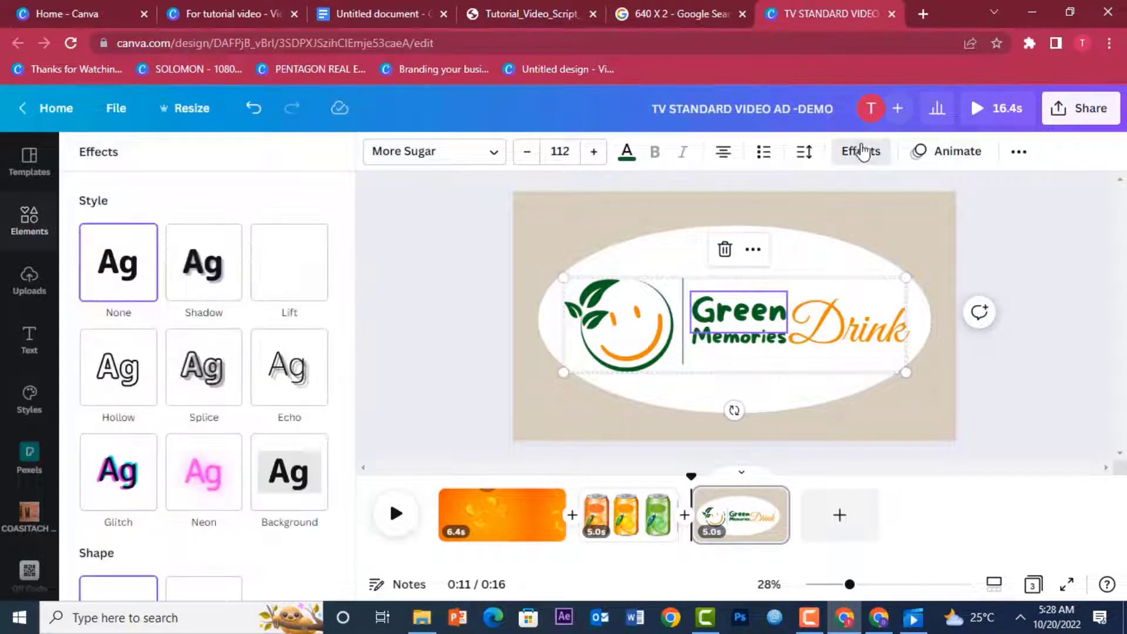
click(295, 259)
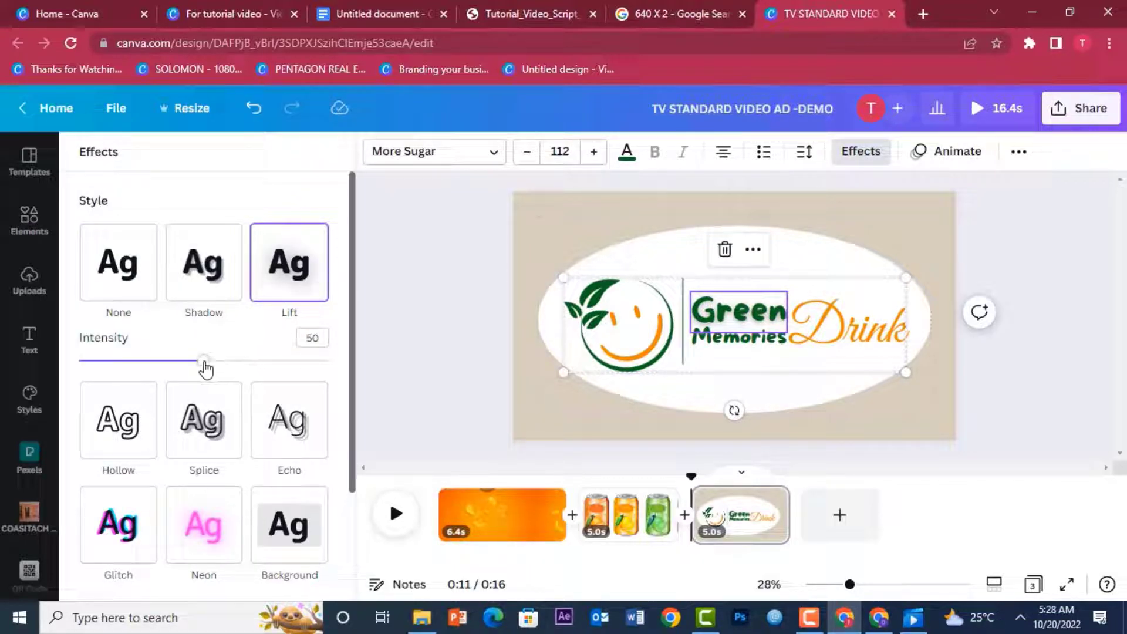
drag(199, 367, 124, 365)
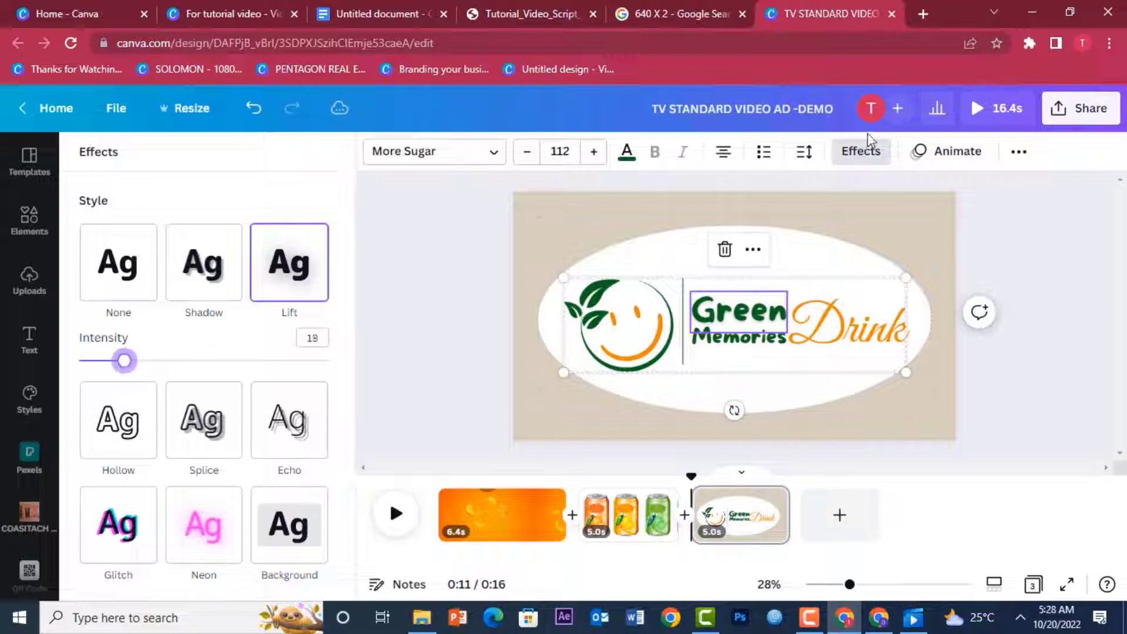
click(872, 154)
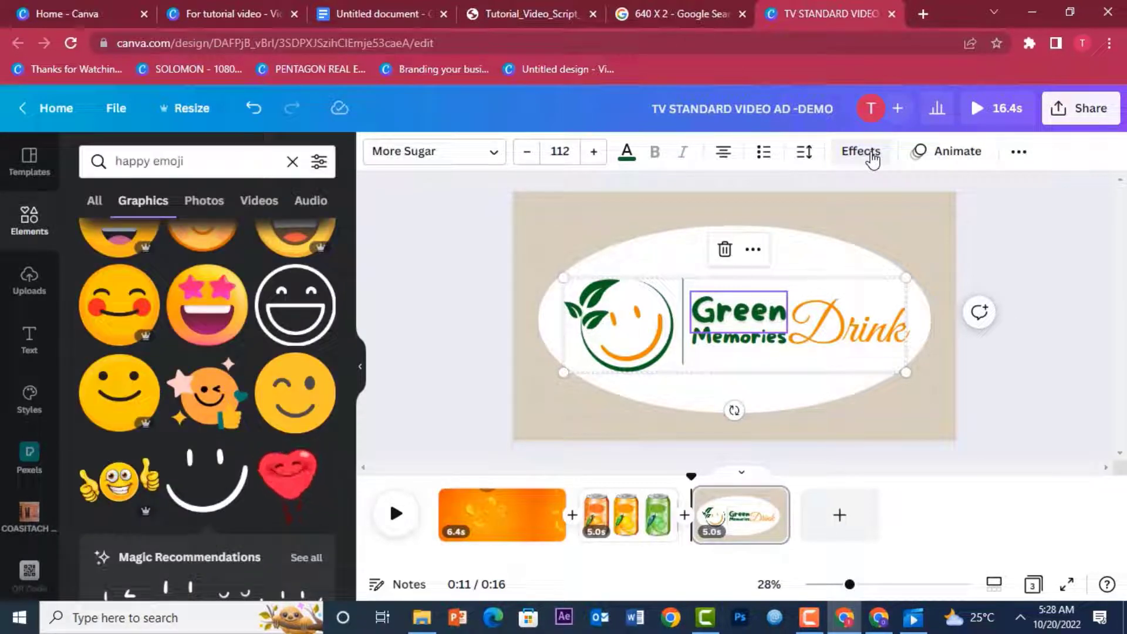
click(872, 154)
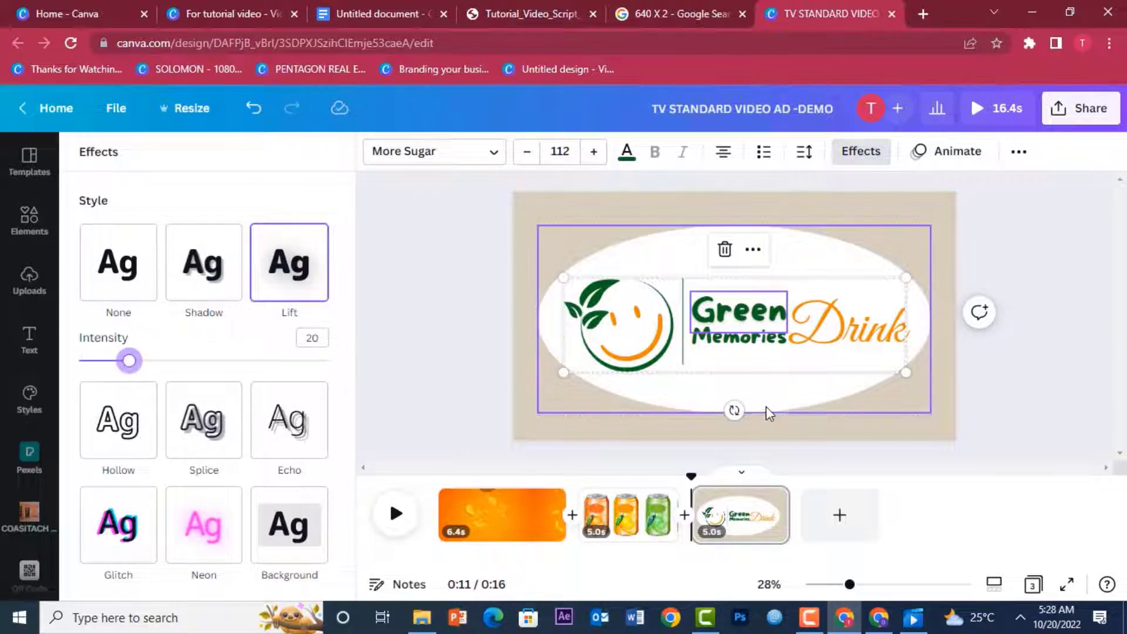
Step: Apply the Lift effect to the "Memories" text with an intensity of 20
click(728, 346)
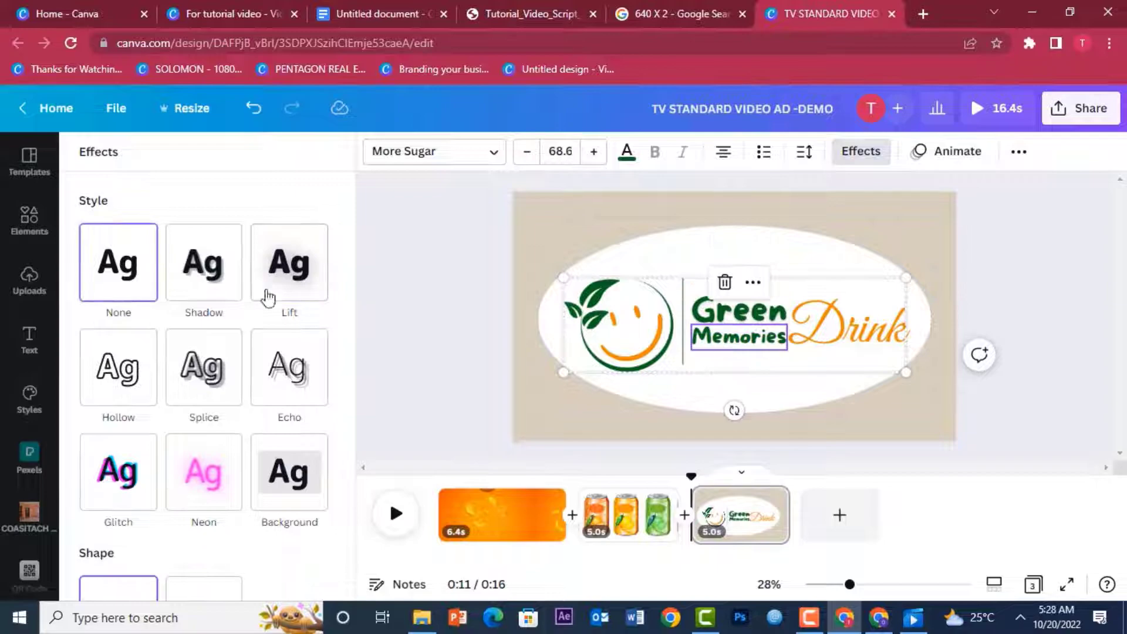
click(294, 261)
drag(179, 367, 140, 368)
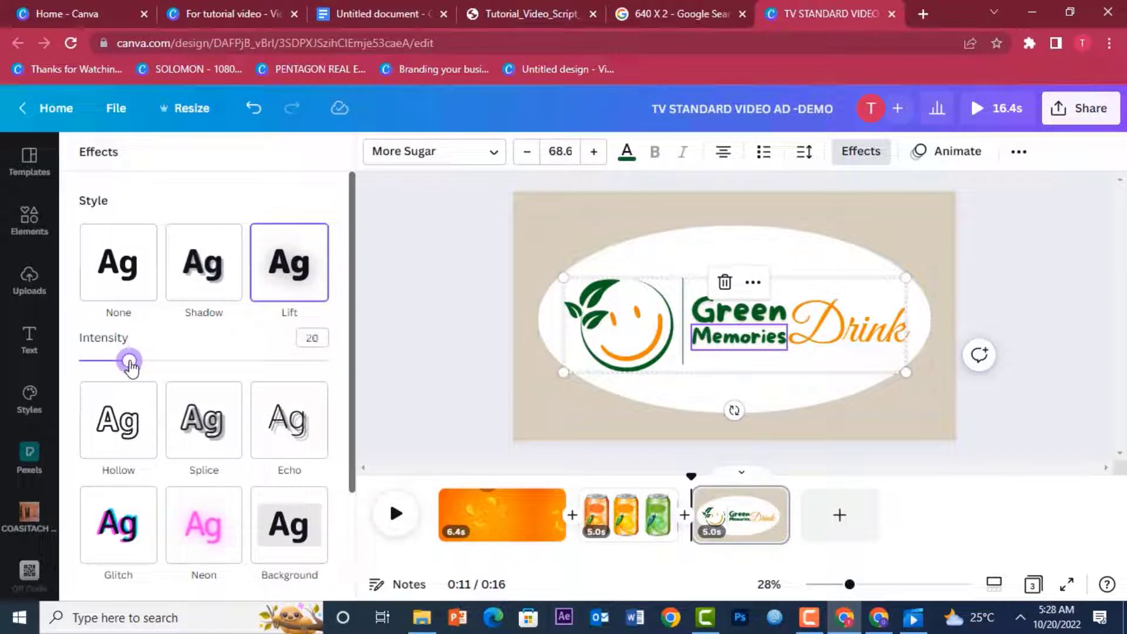
click(445, 319)
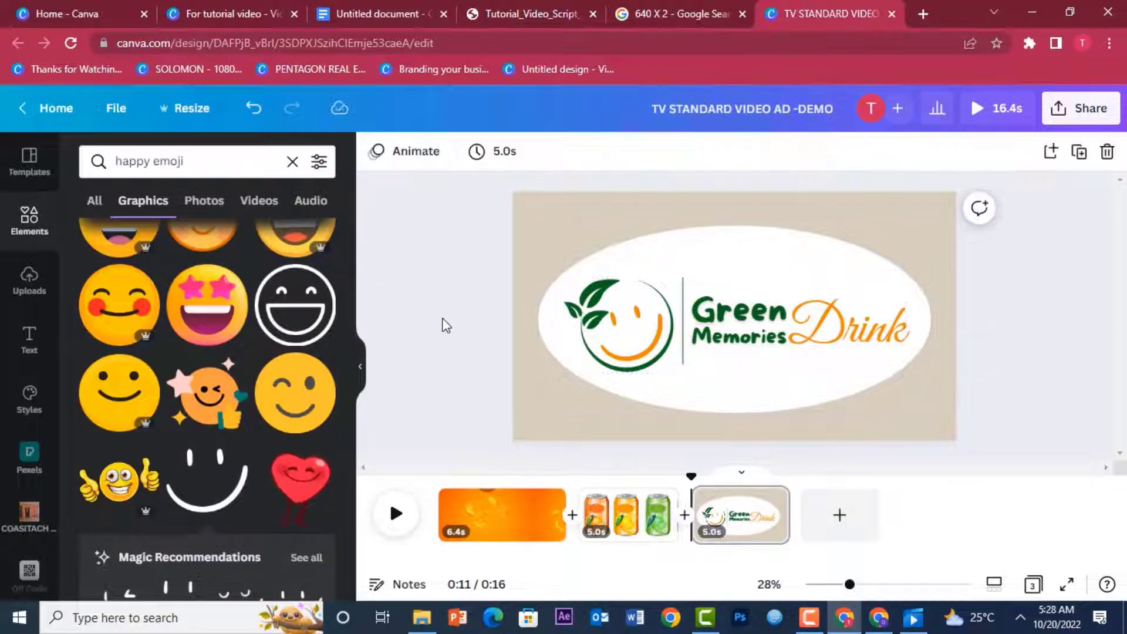
Step: Copy the whole logo together with its white oval and paste it onto the page with the three cans
drag(458, 250, 1045, 384)
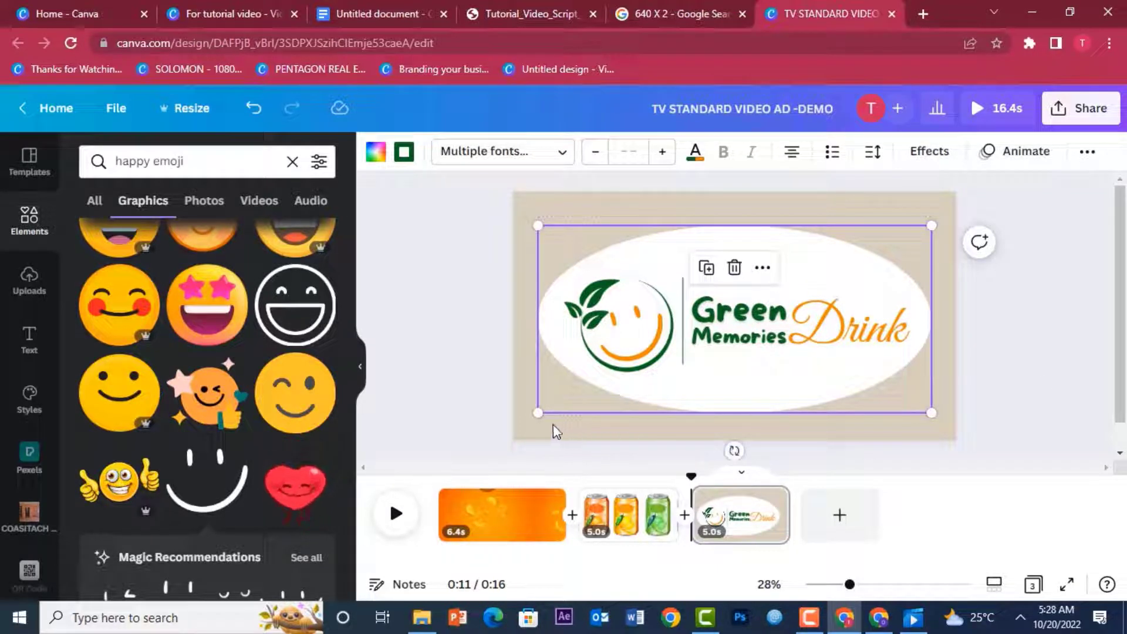
drag(538, 413, 780, 381)
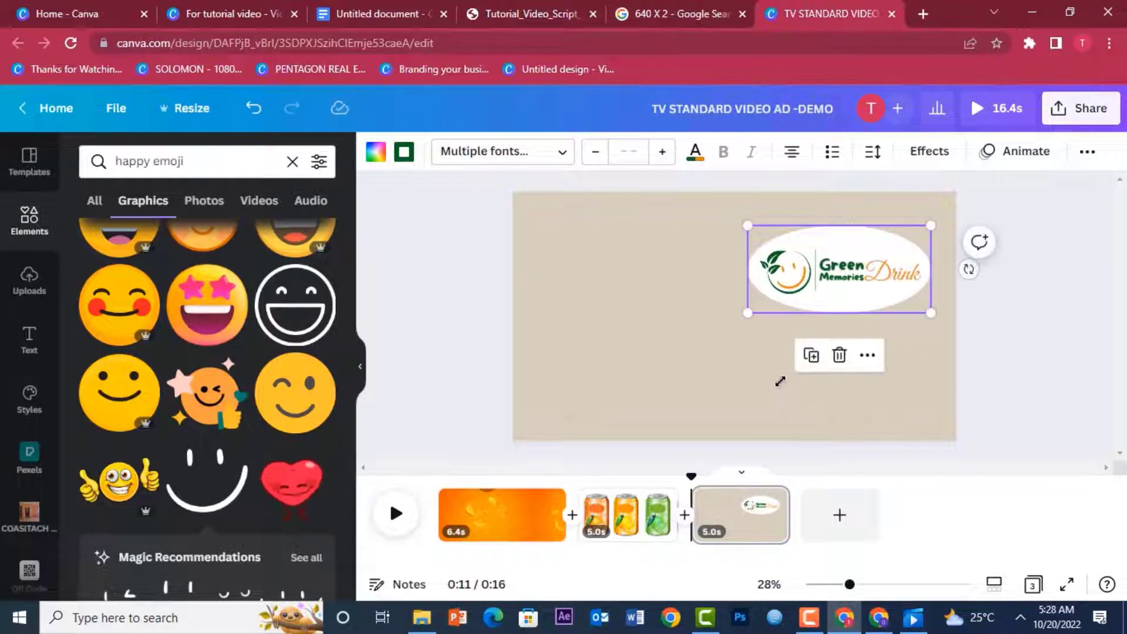
key(ctrl+z)
key(ctrl+c)
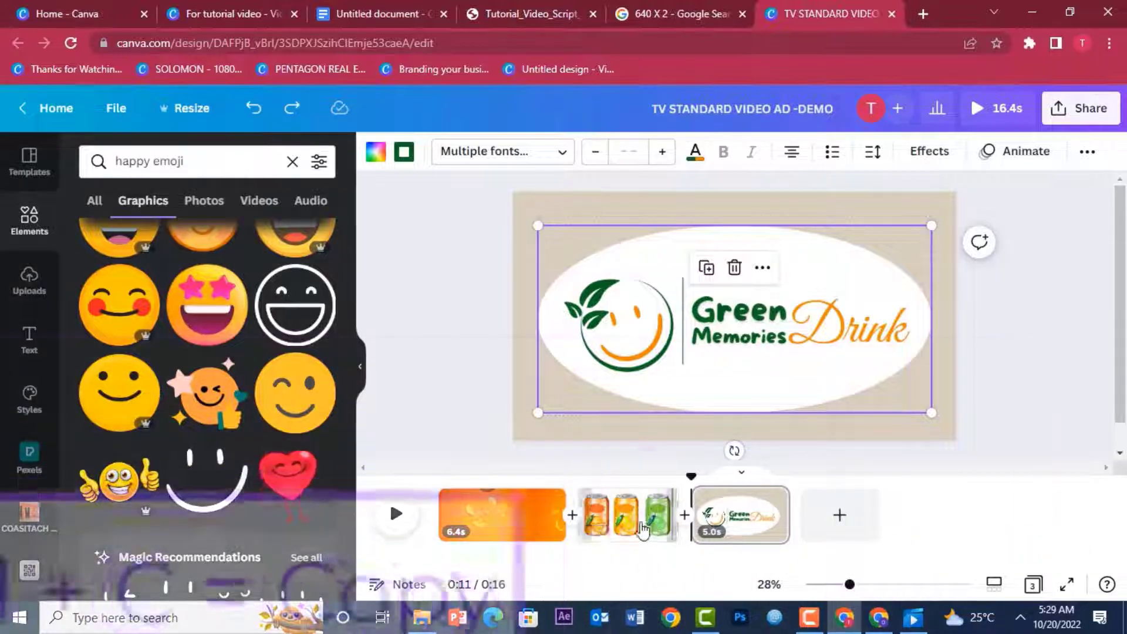
click(637, 526)
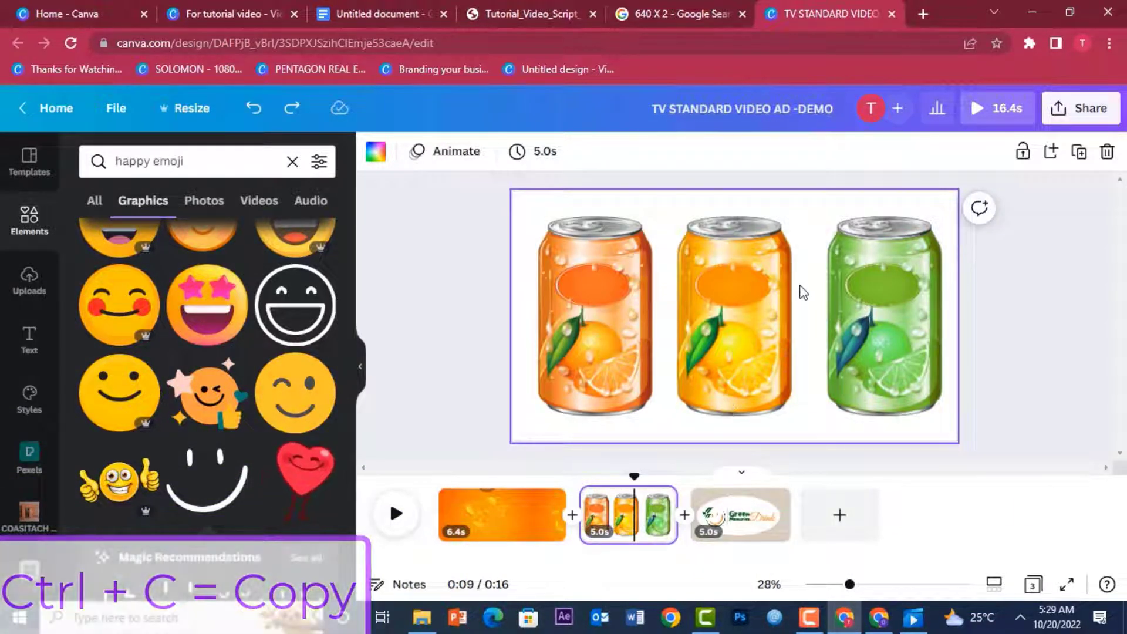
key(ctrl+v)
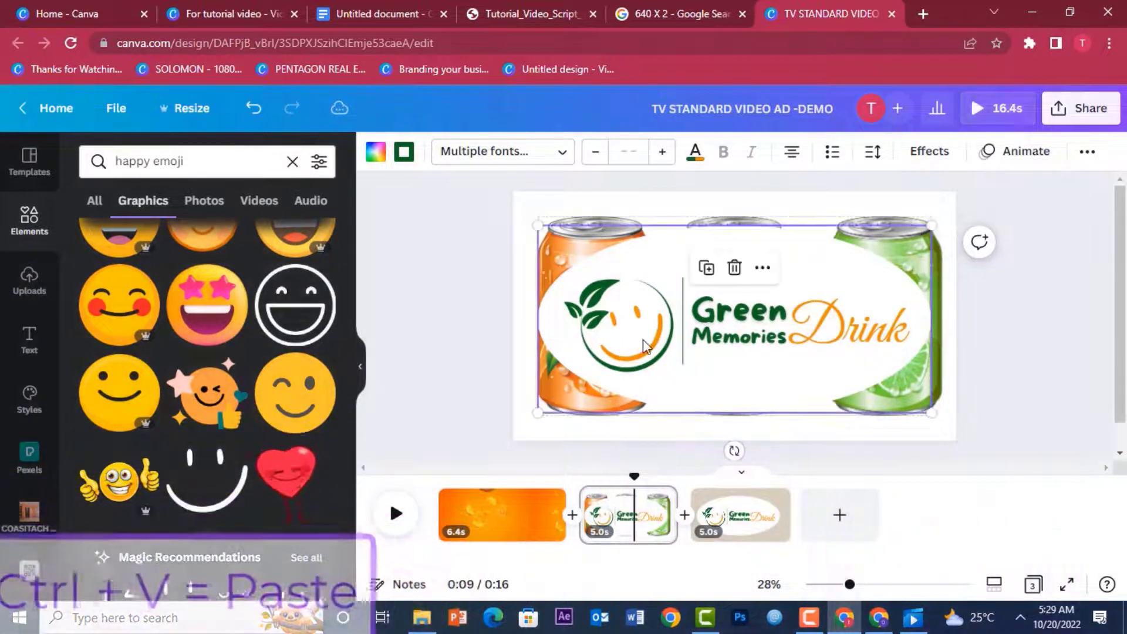
Step: Shrink the pasted logo and place it over the oval label of the orange can
drag(534, 224, 790, 350)
drag(889, 384, 629, 287)
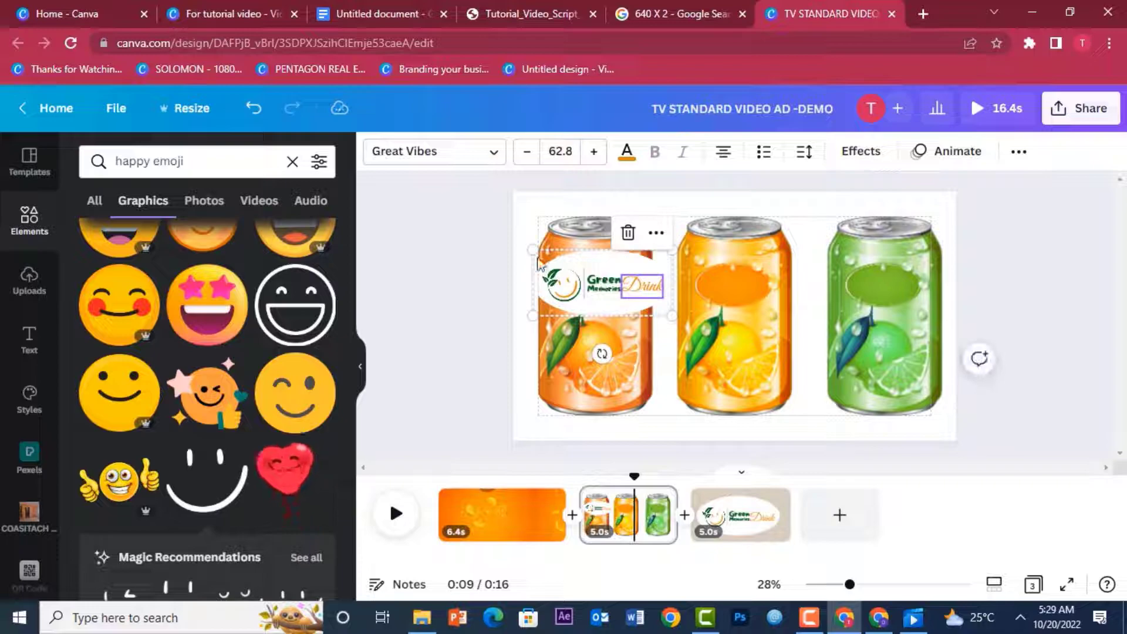
drag(531, 249, 563, 264)
drag(663, 313, 618, 290)
drag(546, 300, 553, 304)
click(1027, 408)
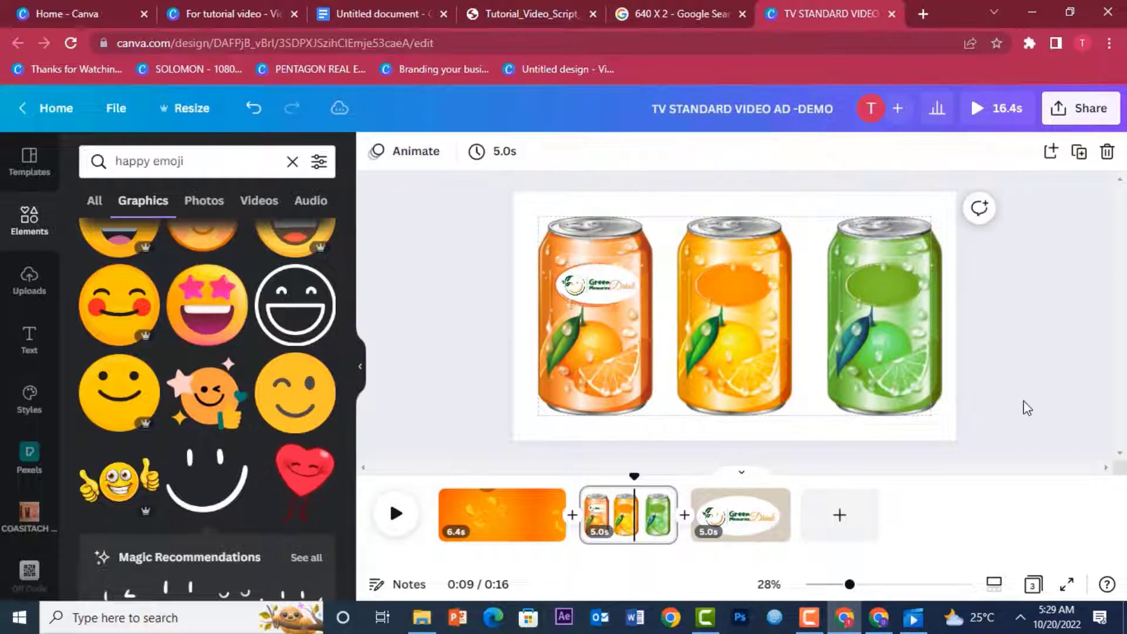
Step: Try to resize and reposition the logo so it covers the orange can's oval label
click(360, 373)
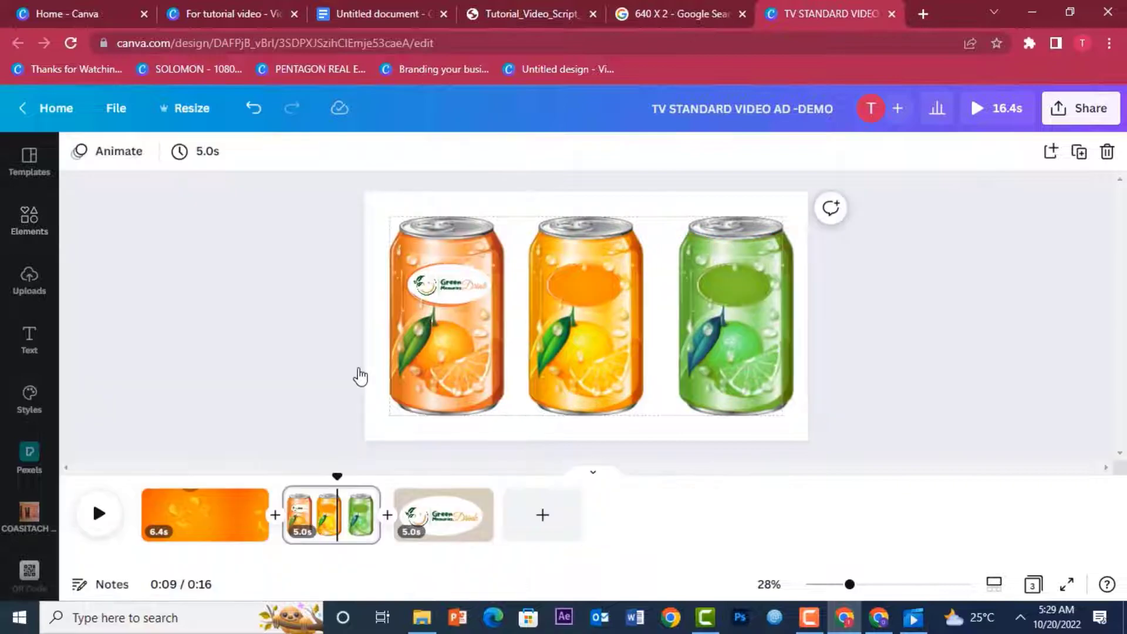
drag(850, 584, 869, 584)
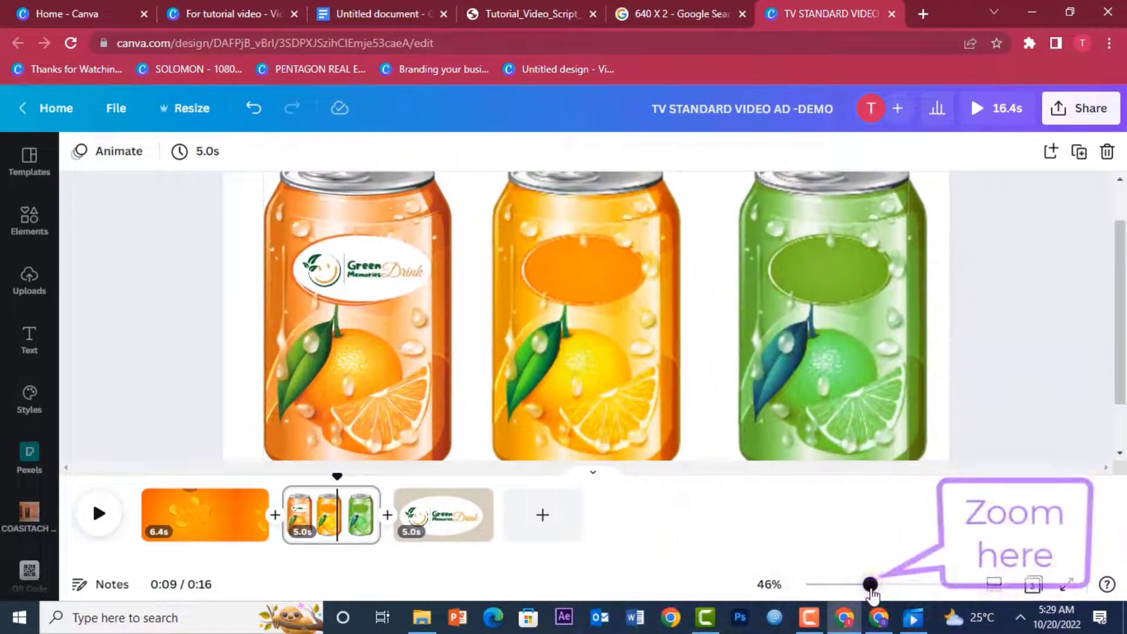
click(385, 296)
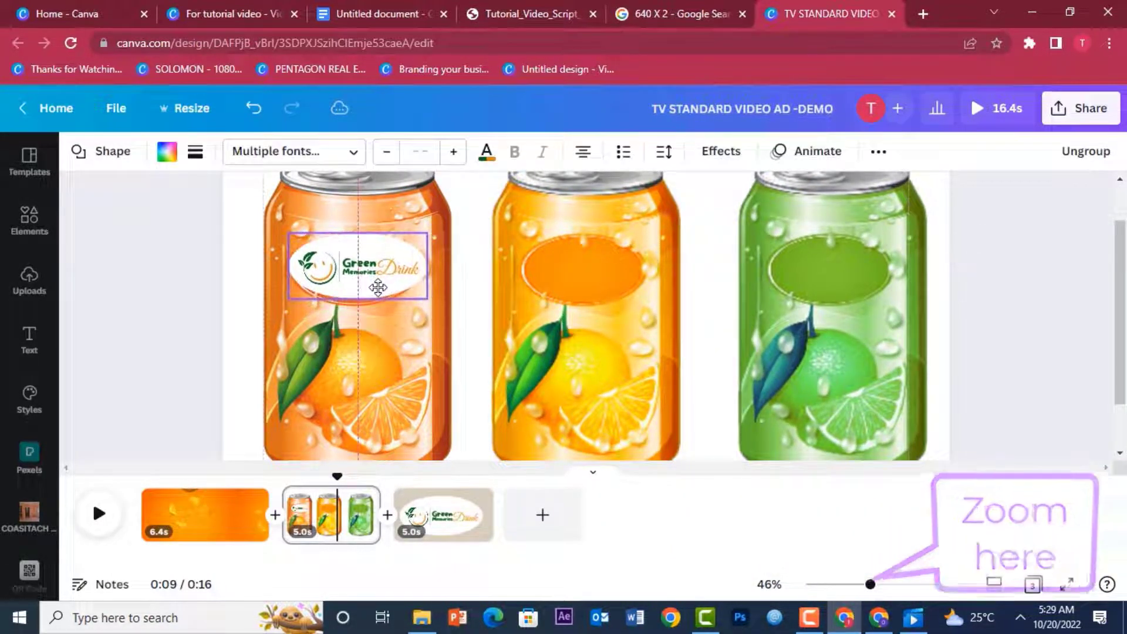
drag(420, 231, 417, 238)
click(355, 268)
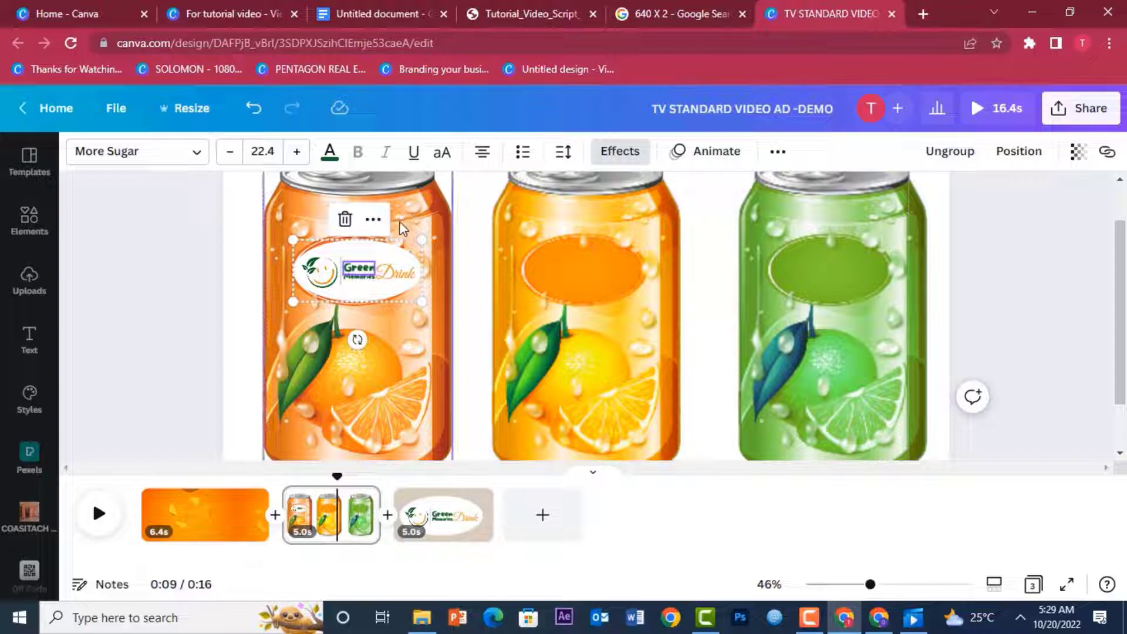
drag(285, 237, 277, 233)
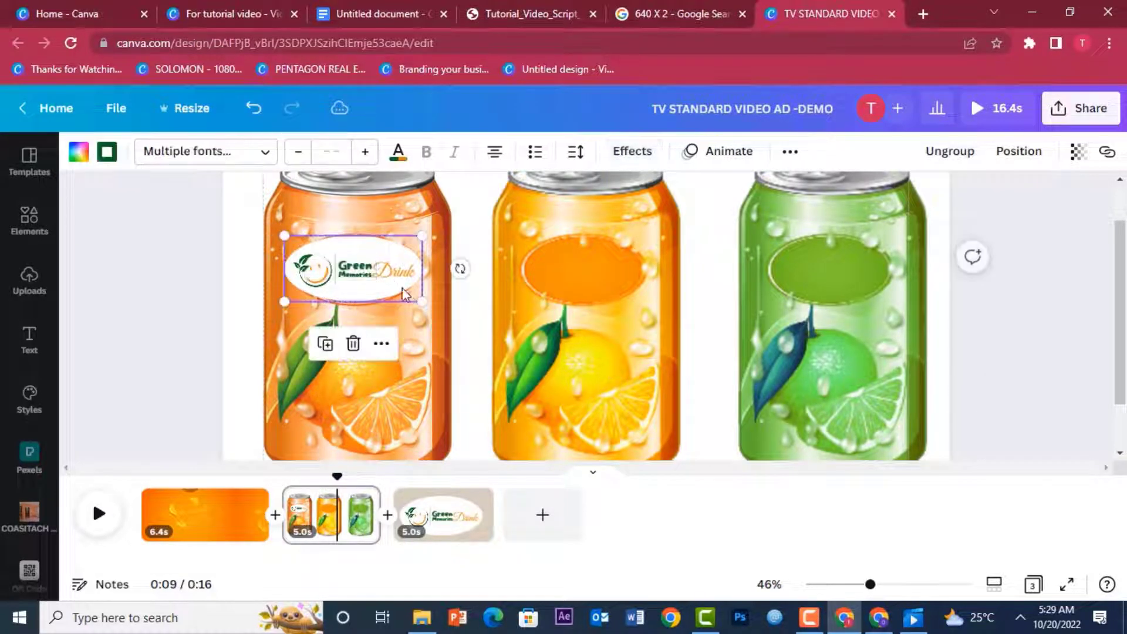
drag(421, 299, 431, 303)
click(350, 267)
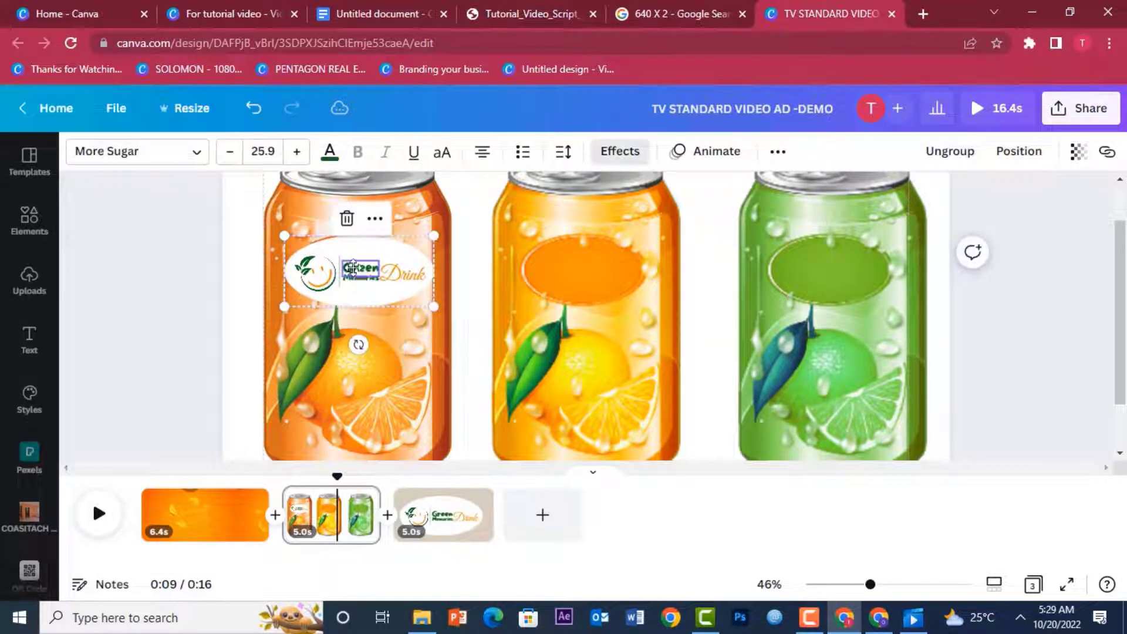
drag(350, 267, 351, 270)
drag(276, 230, 274, 230)
Step: Undo the latest logo adjustments and delete the logo from the orange can
key(ctrl+z)
key(ctrl+z)
key(ctrl+z)
key(ctrl+z)
key(ctrl+z)
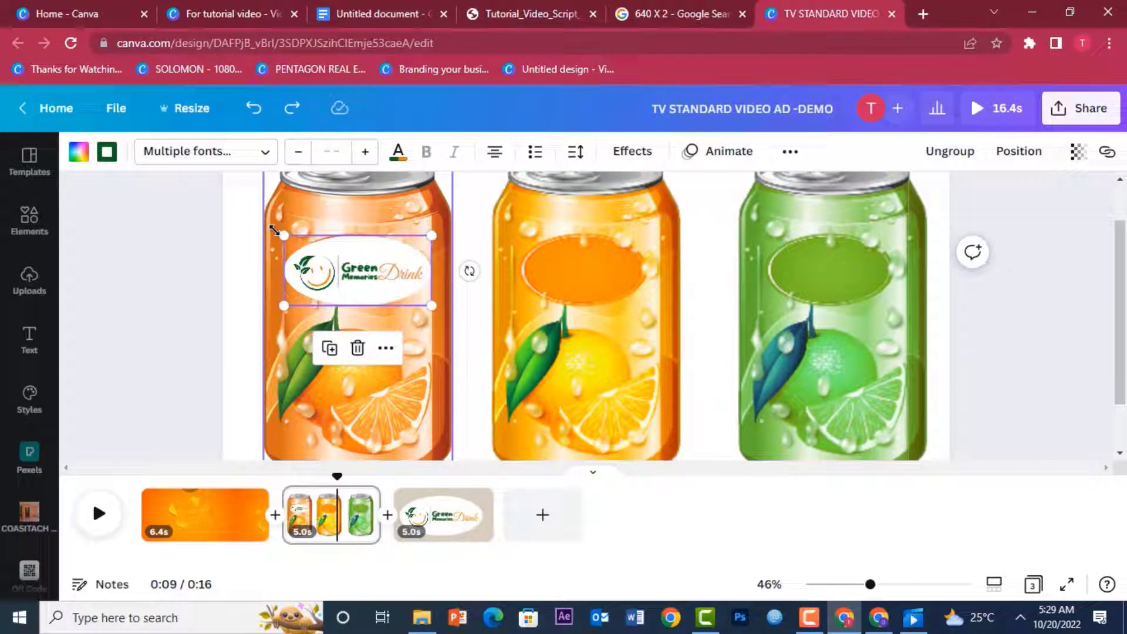
key(Delete)
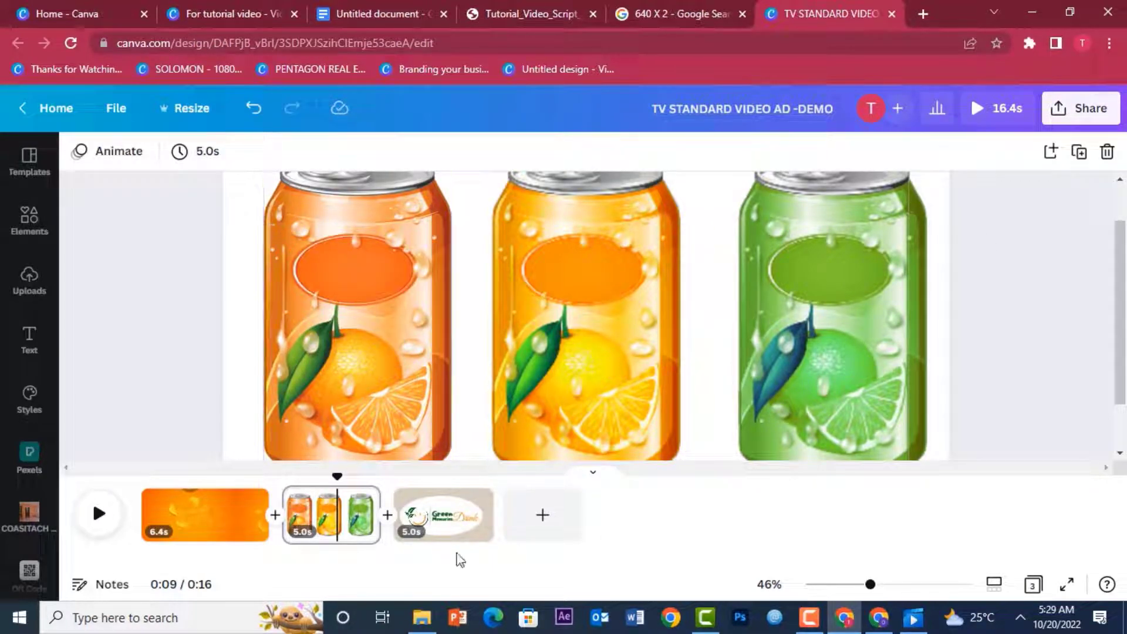
Step: Ungroup the "Green Memories Drink" logo on its own page
click(447, 531)
click(673, 238)
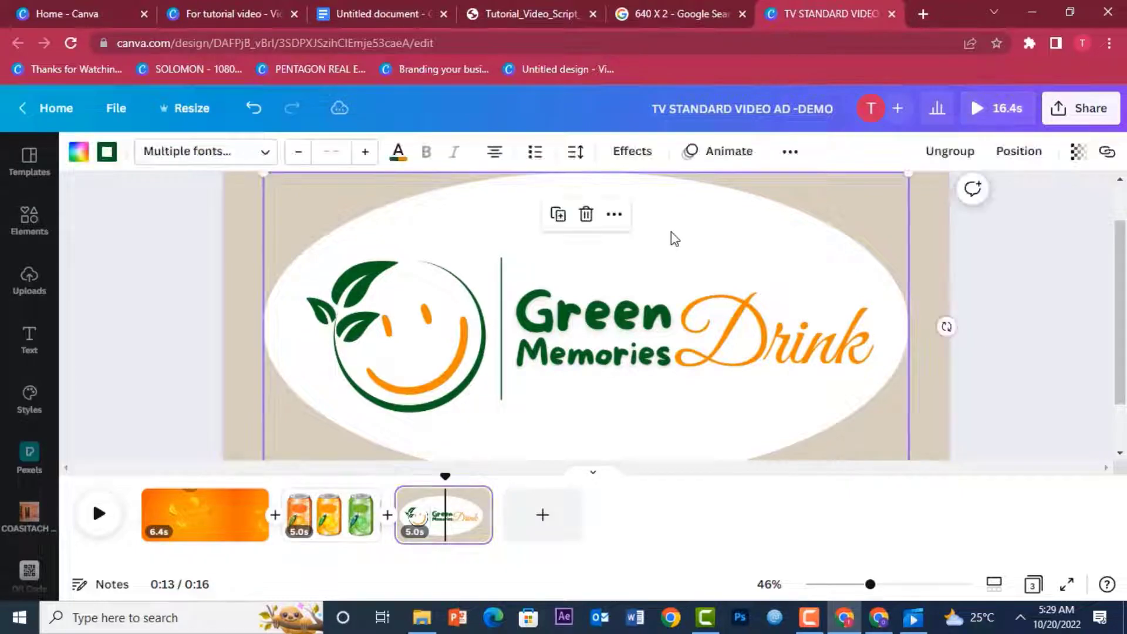
drag(870, 595, 839, 584)
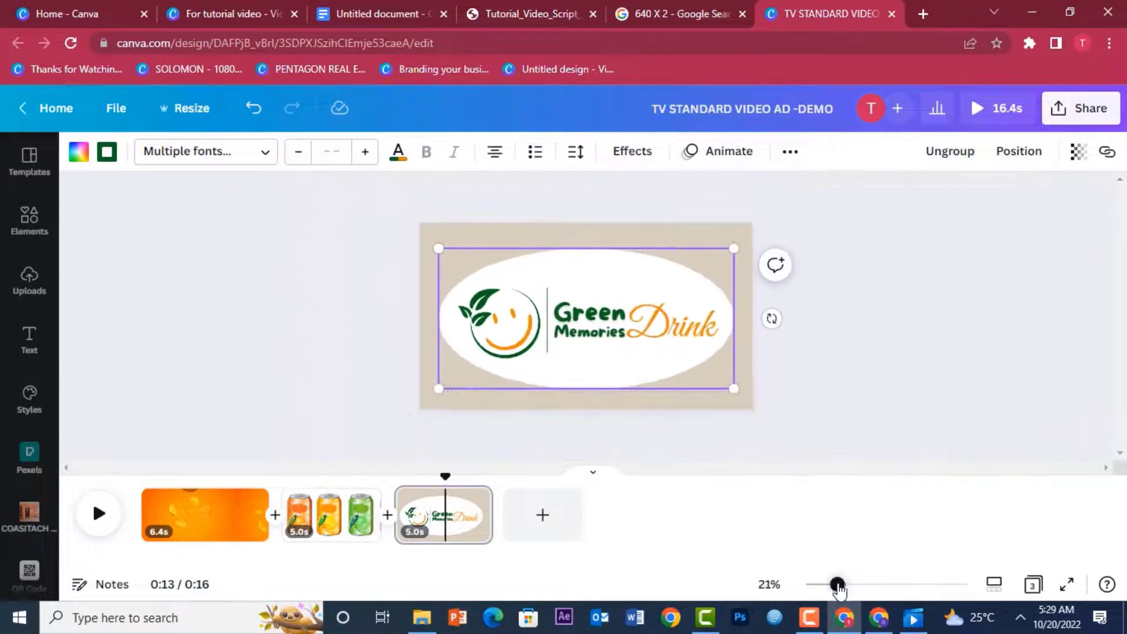
click(904, 446)
click(682, 295)
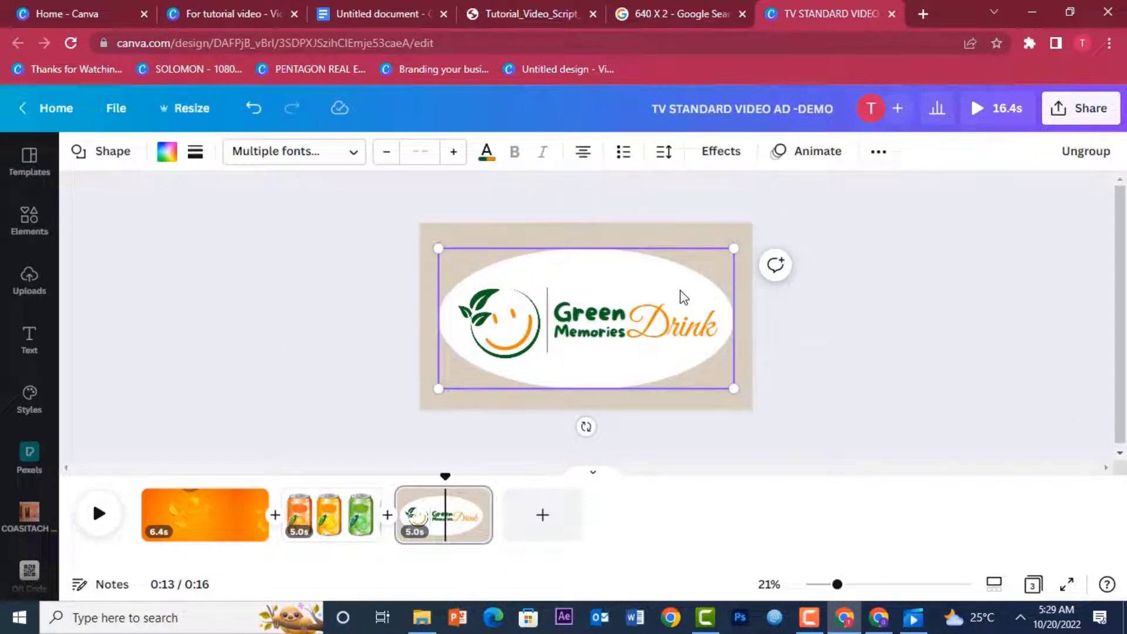
key(ctrl+shift+g)
click(885, 291)
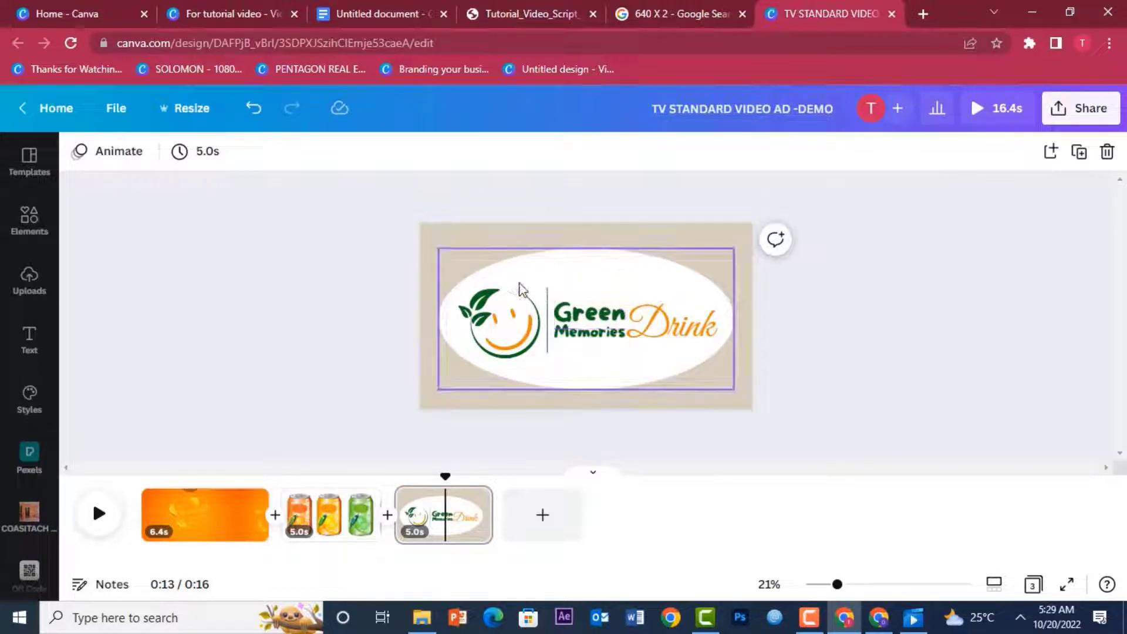
Step: Group all the logo elements and their white oval, and ungroup them again
drag(415, 262, 805, 382)
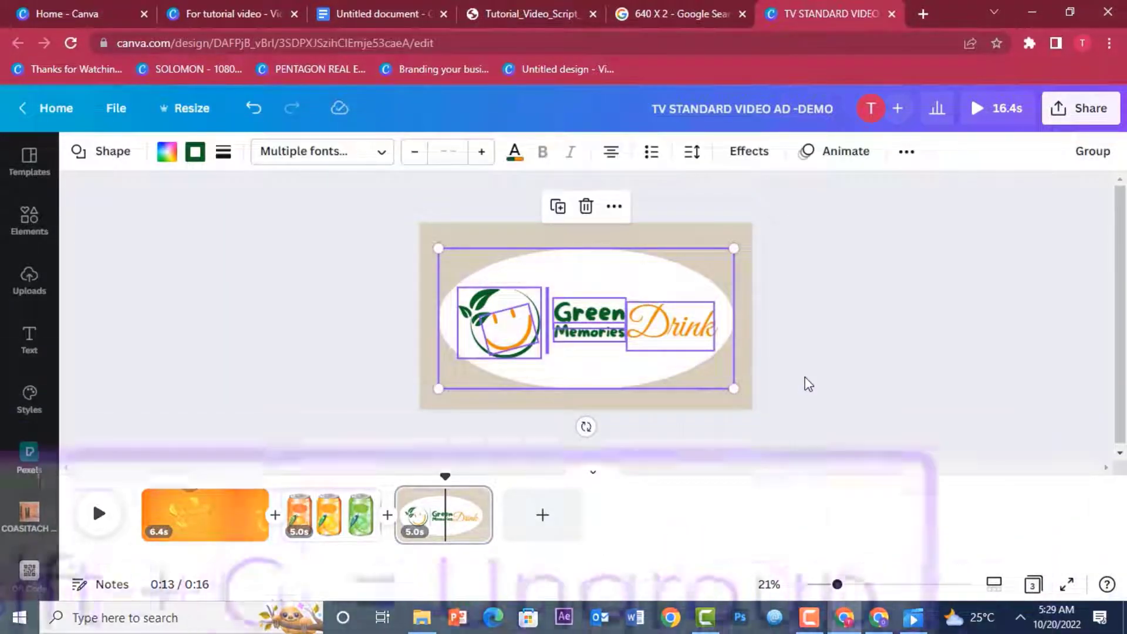
key(ctrl+g)
right_click(692, 274)
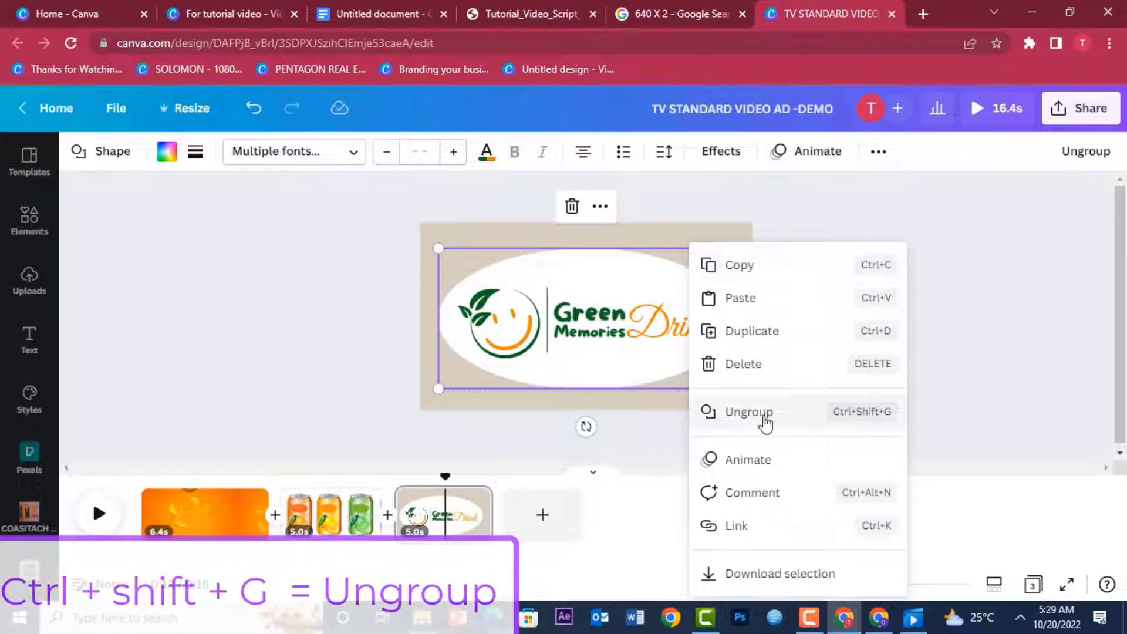
click(760, 413)
click(882, 374)
Step: Duplicate the white oval, align the copy with the original and enlarge it slightly beyond the original on all sides
click(639, 272)
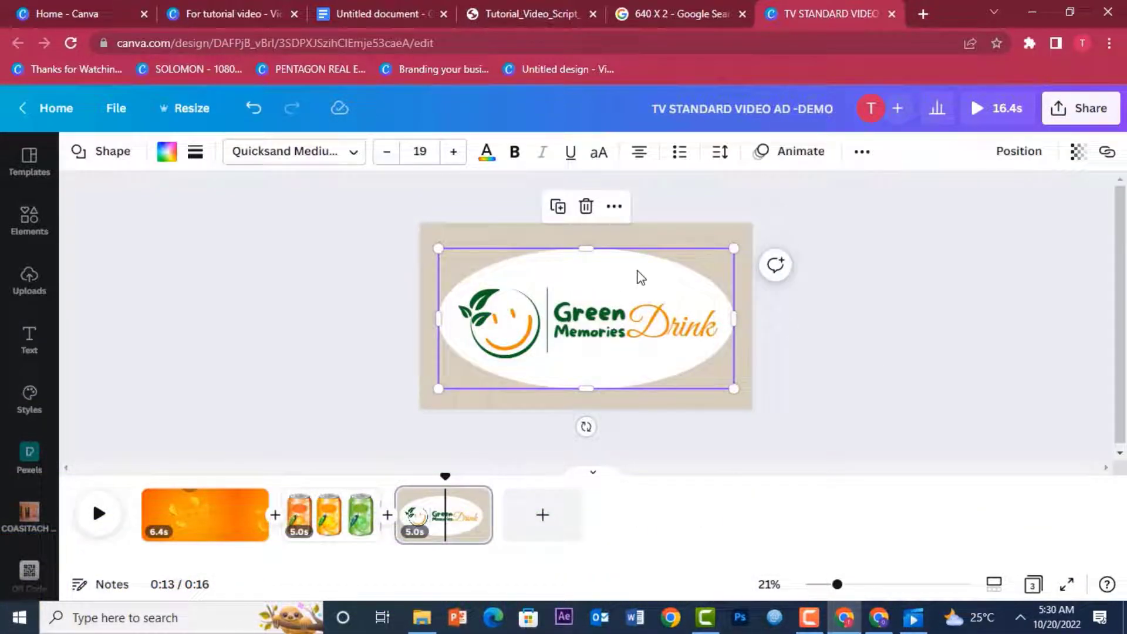
key(ctrl+d)
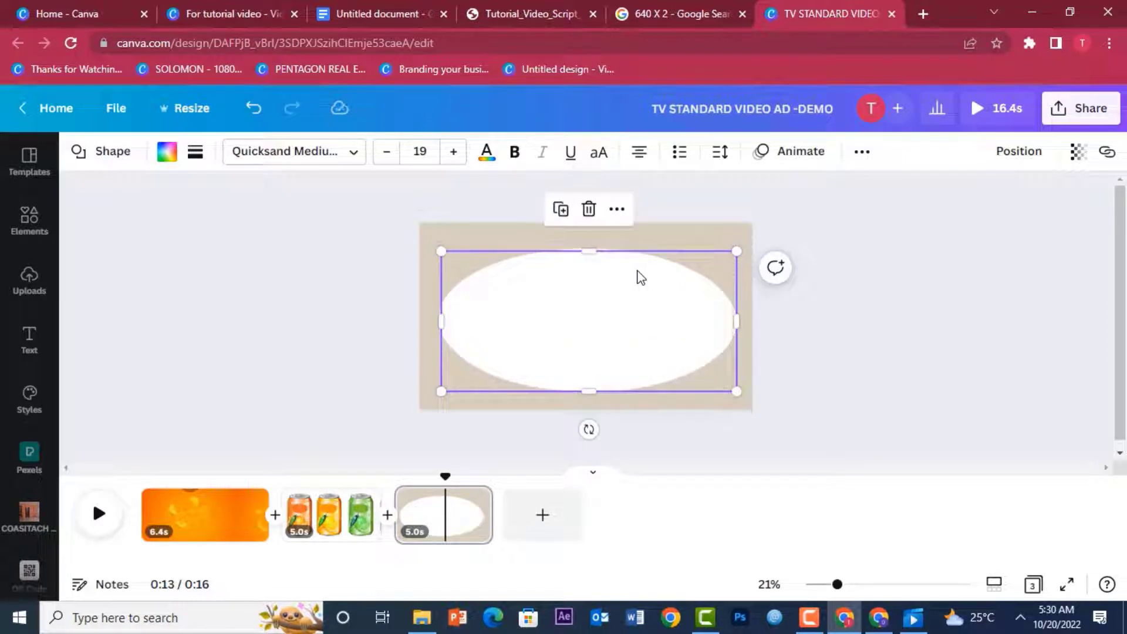
drag(638, 276, 634, 267)
drag(438, 388, 434, 391)
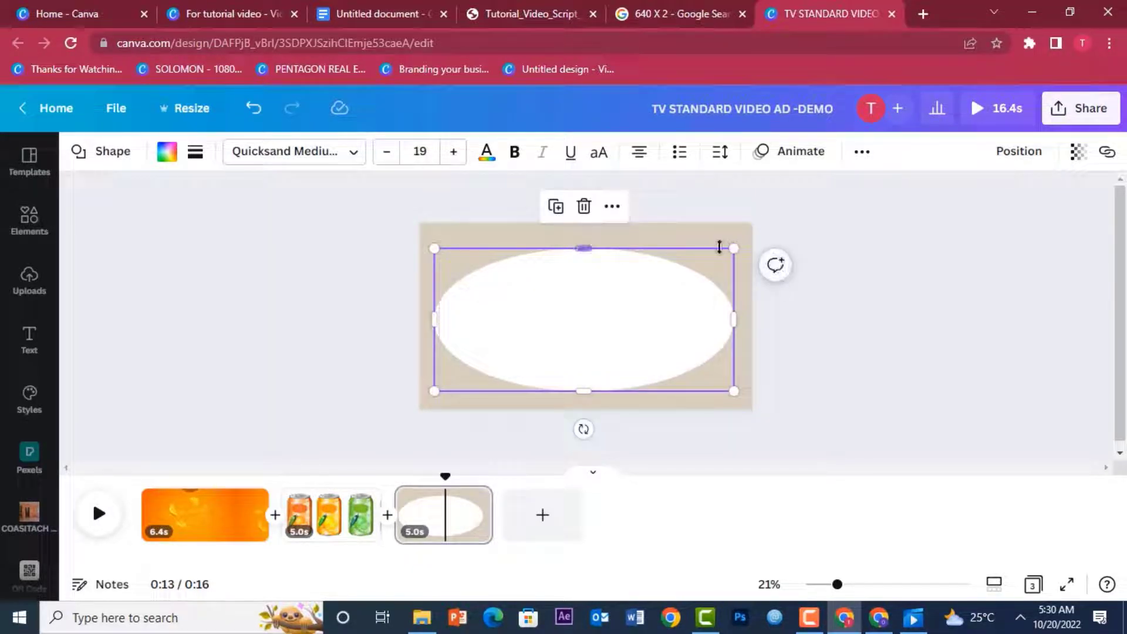
drag(734, 247, 743, 242)
drag(712, 284, 707, 284)
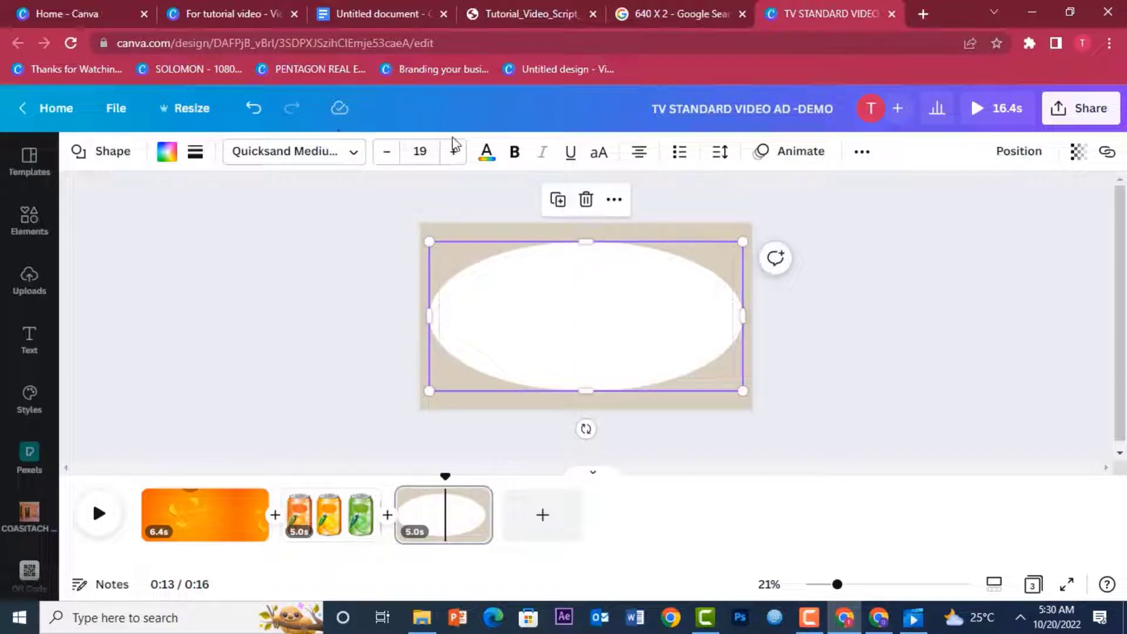
Step: Try the orange document colour as the text colour of the enlarged oval and undo it
click(487, 152)
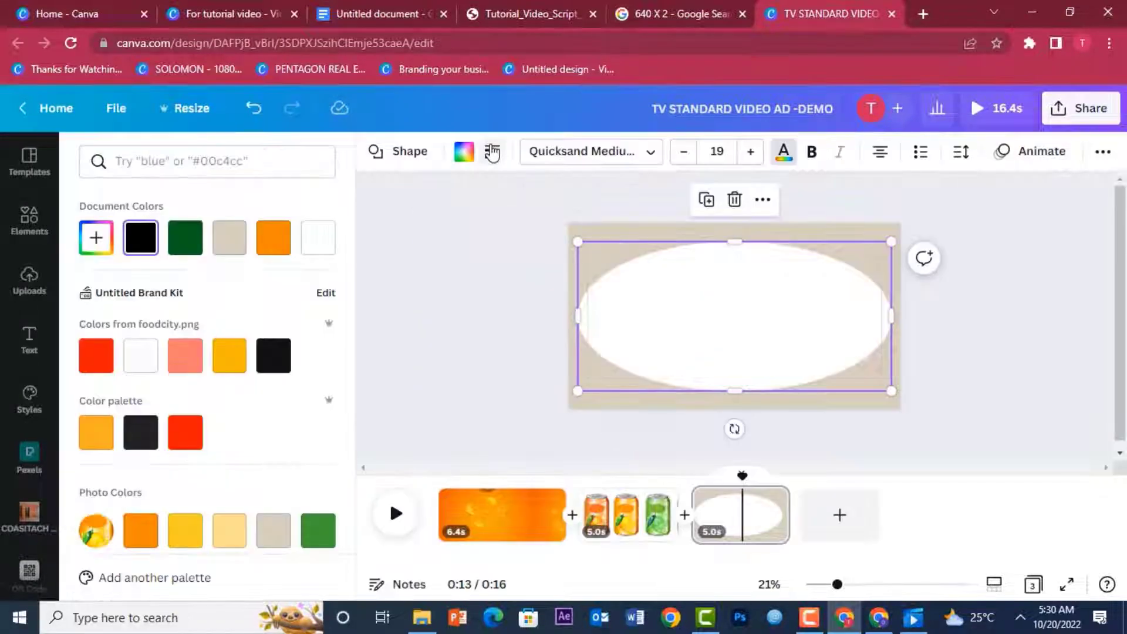
click(284, 249)
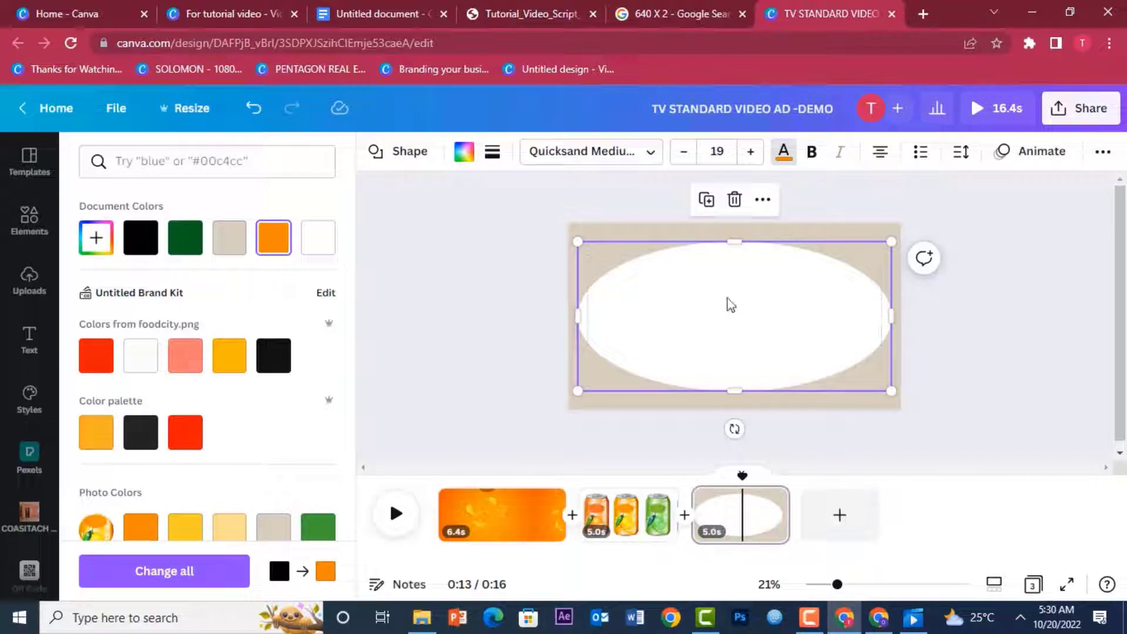
key(ctrl+z)
key(ctrl+z)
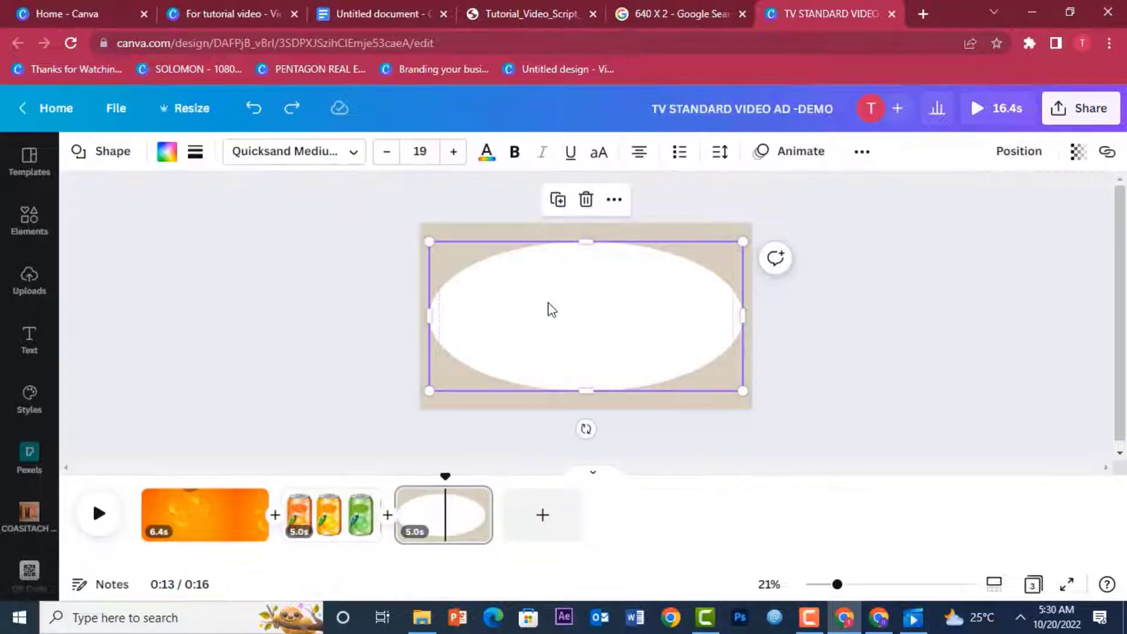
Step: Fill the enlarged oval with the orange document colour and send it to the back behind the logo
click(167, 154)
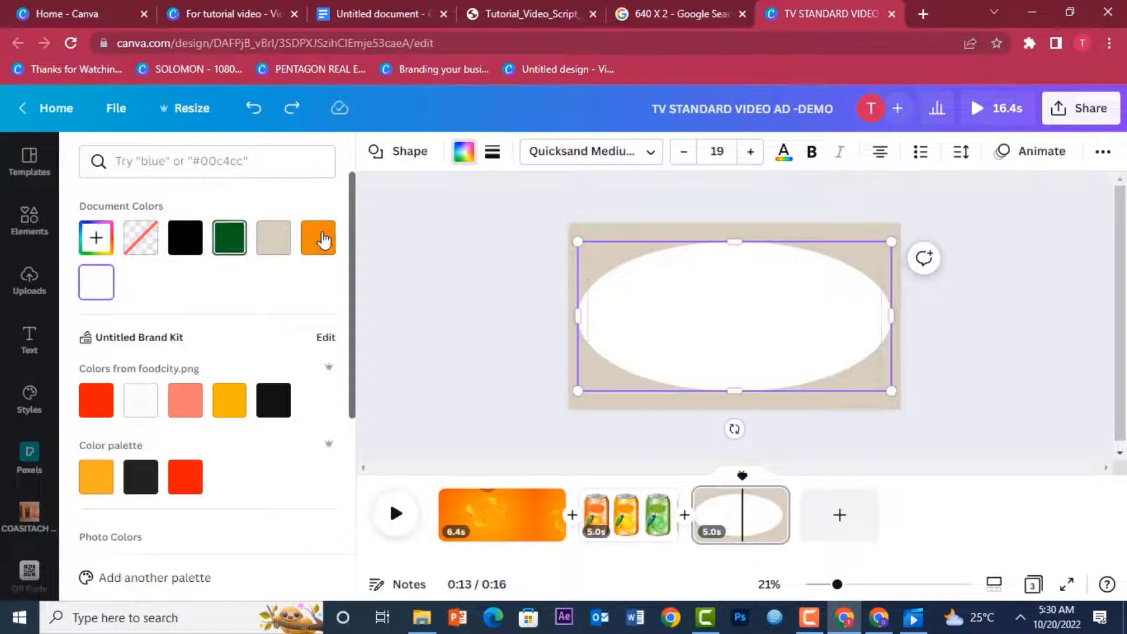
click(318, 237)
right_click(655, 318)
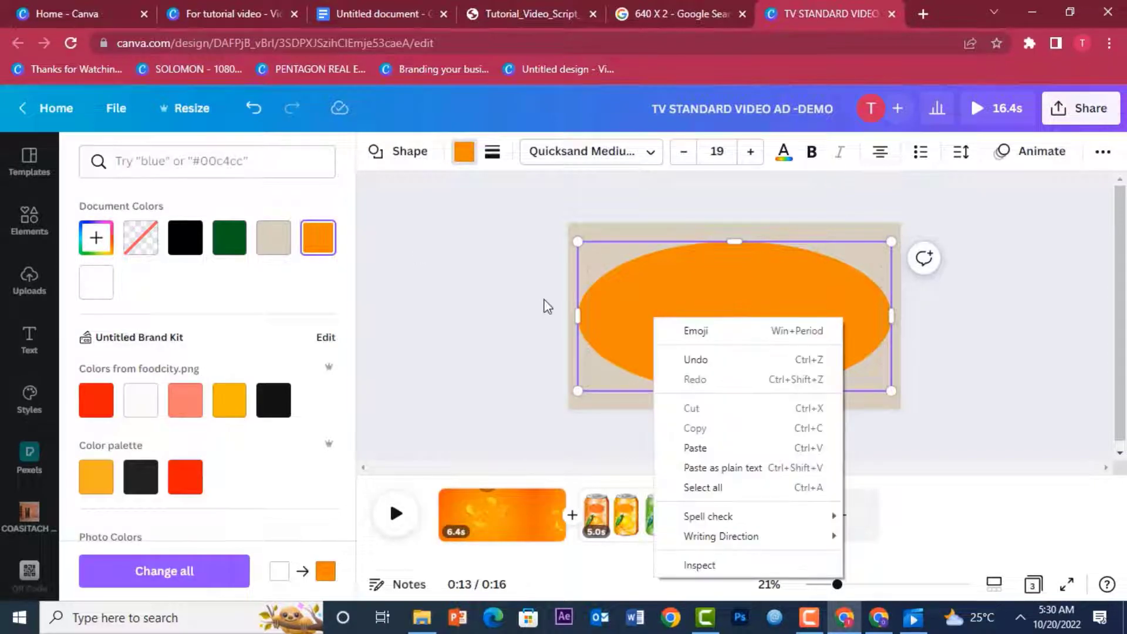
click(485, 302)
click(323, 319)
right_click(512, 333)
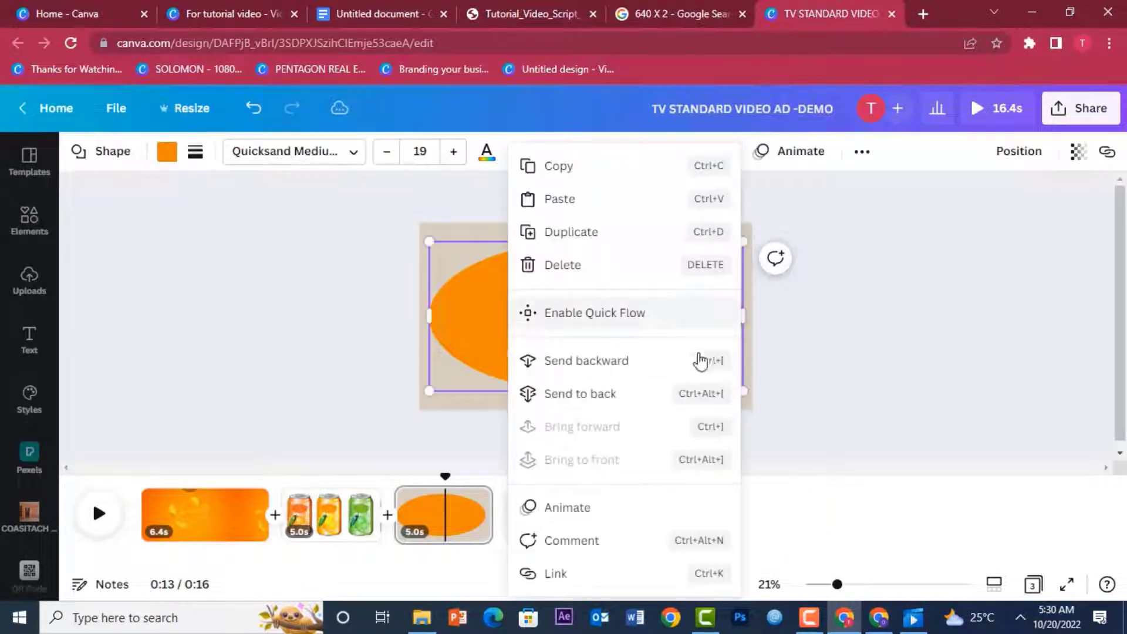
click(609, 394)
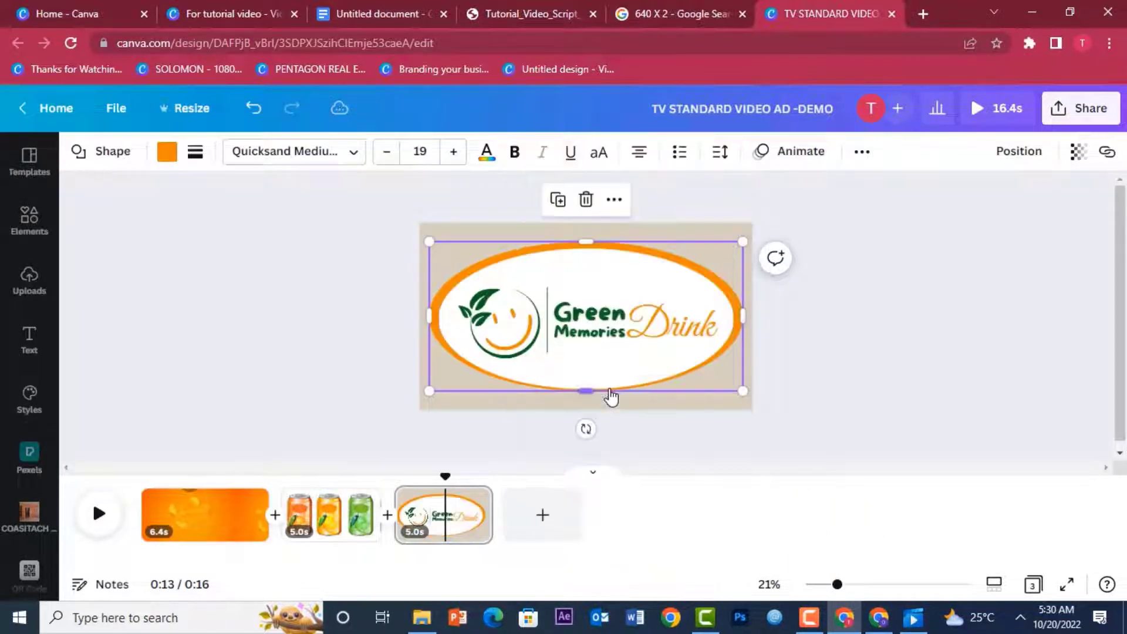
click(877, 345)
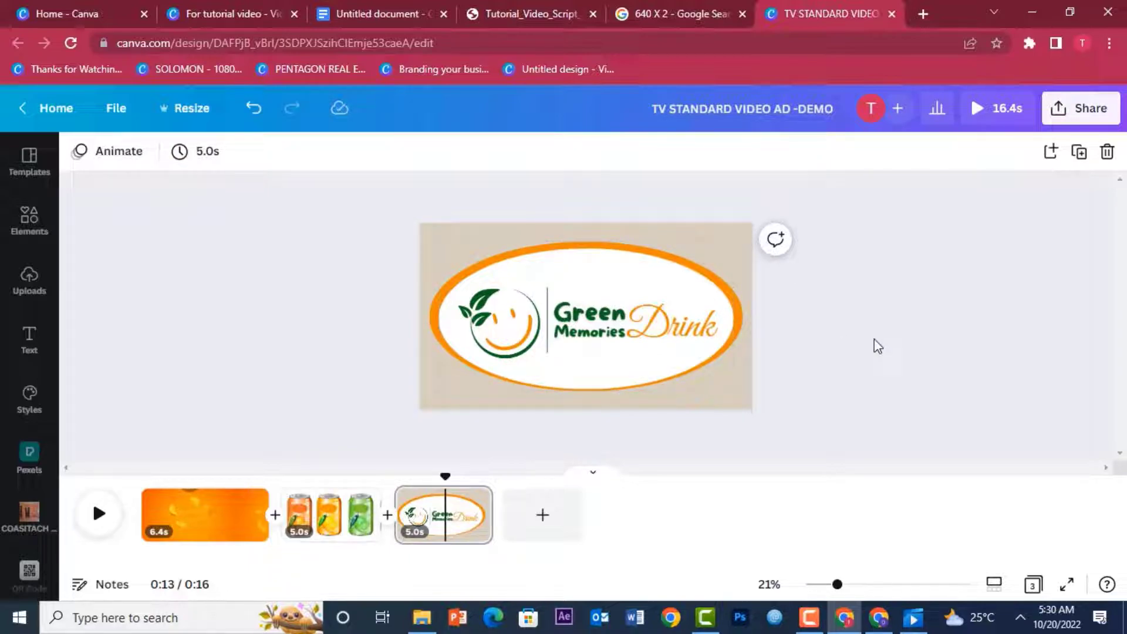
Step: Nudge the orange oval down to even out the border around the white oval, and group the whole logo
click(618, 249)
key(Down)
key(Down)
key(Down)
drag(337, 212, 885, 402)
key(ctrl+g)
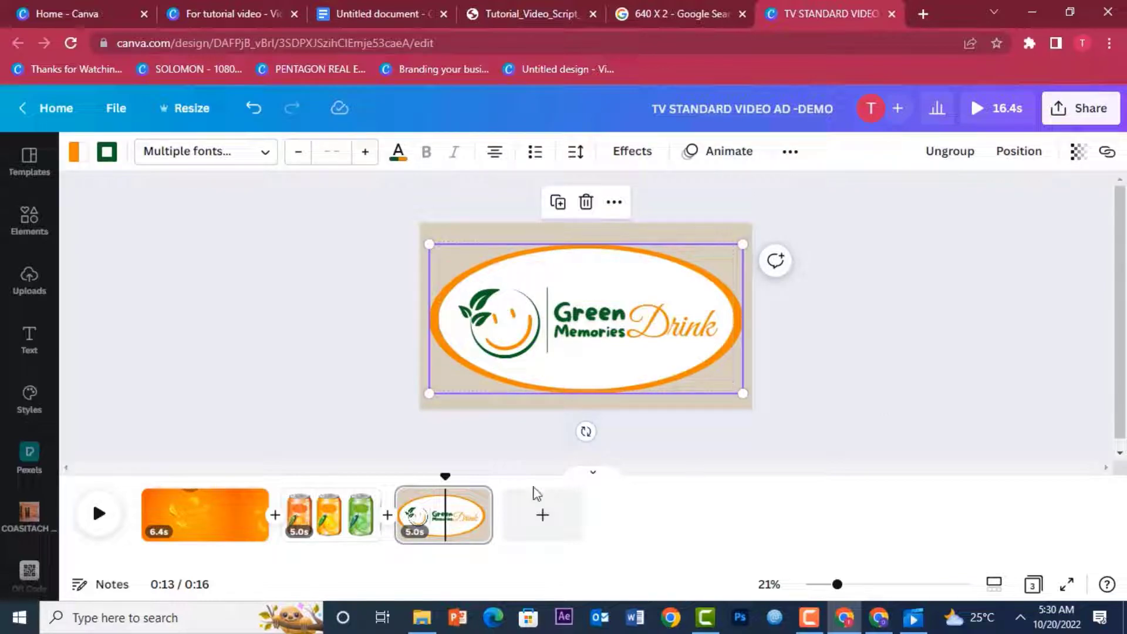
Step: Copy the orange-bordered logo onto the page with the three cans and shrink it to about one can's width
click(368, 500)
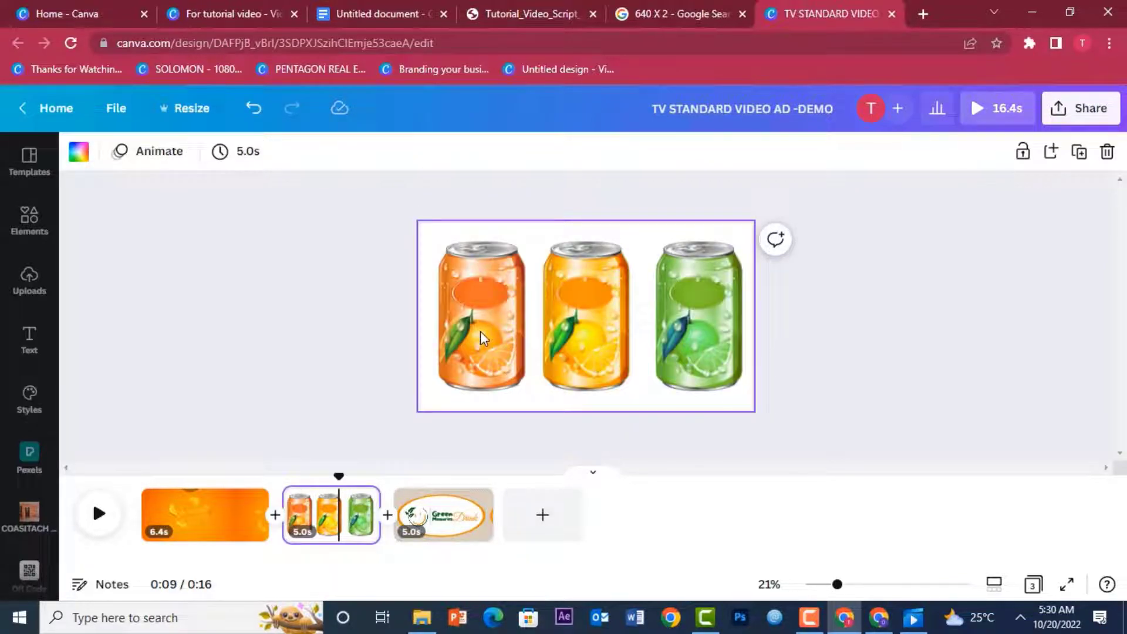
key(ctrl+v)
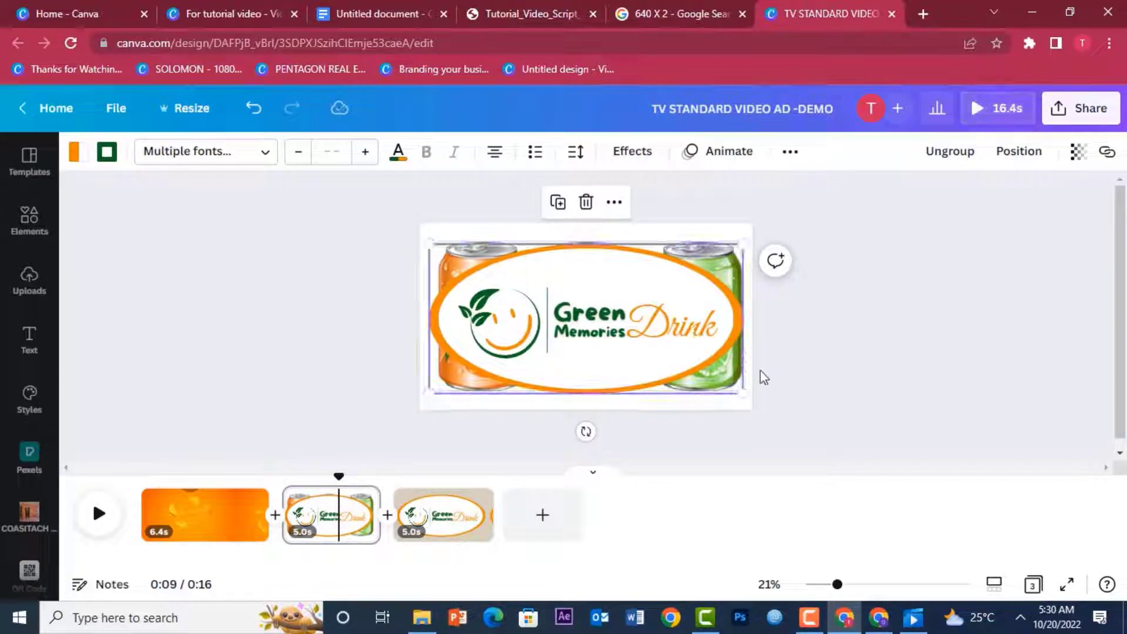
drag(745, 396, 517, 285)
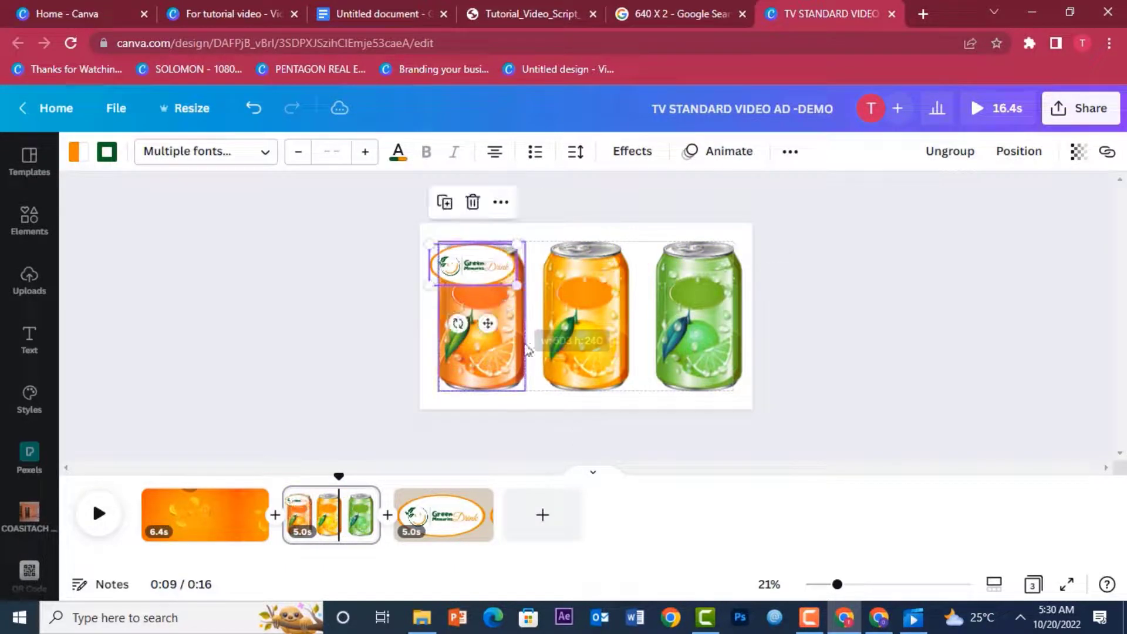
Step: Move the orange-bordered logo onto the orange can and resize it to cover the oval label
drag(837, 585, 877, 585)
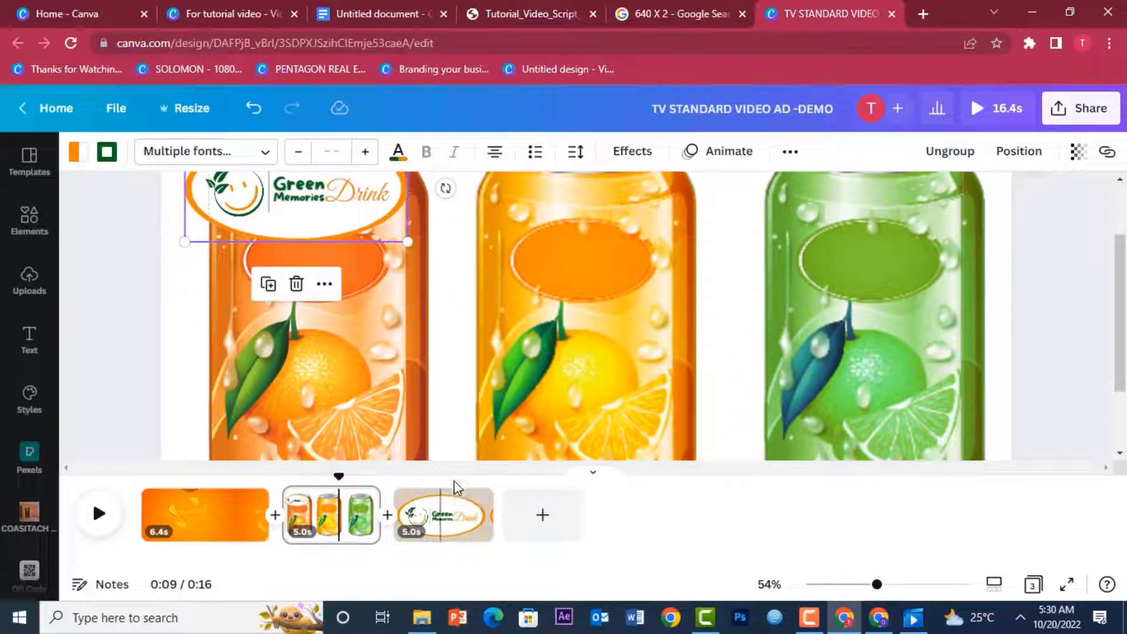
drag(1121, 268, 1123, 224)
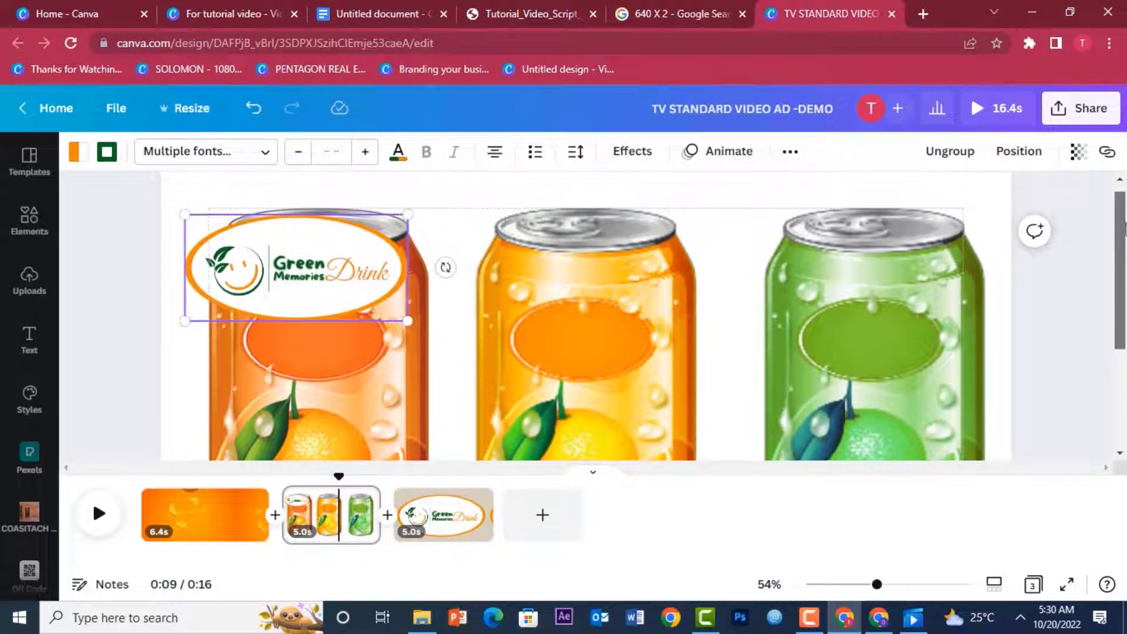
drag(270, 288, 314, 343)
click(408, 302)
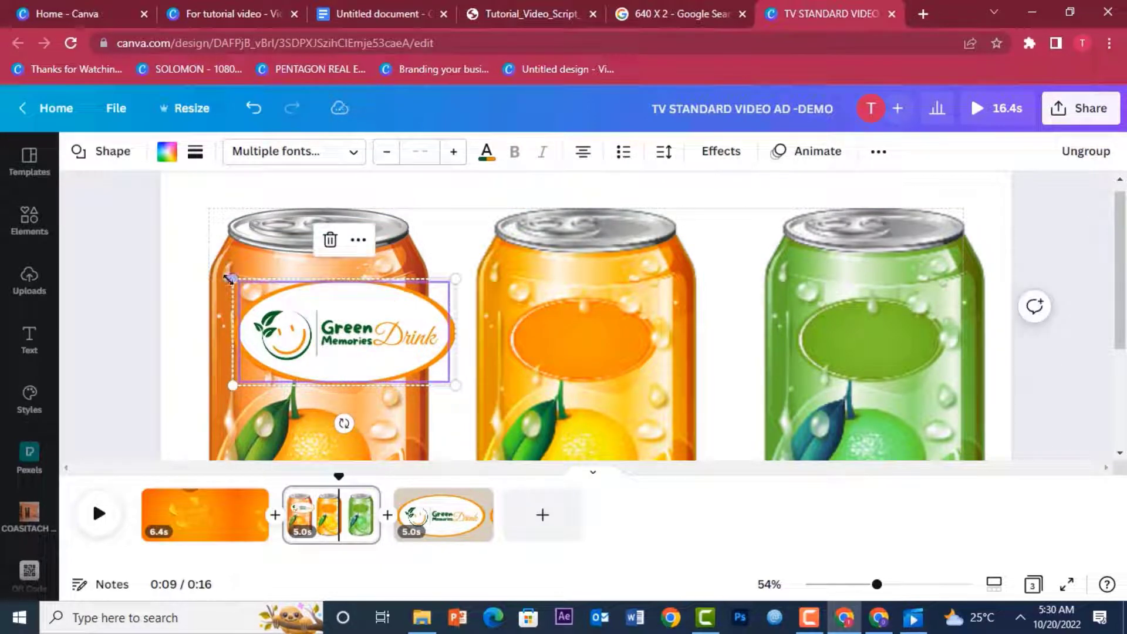
drag(229, 279, 294, 309)
drag(405, 357, 331, 344)
drag(234, 306, 234, 300)
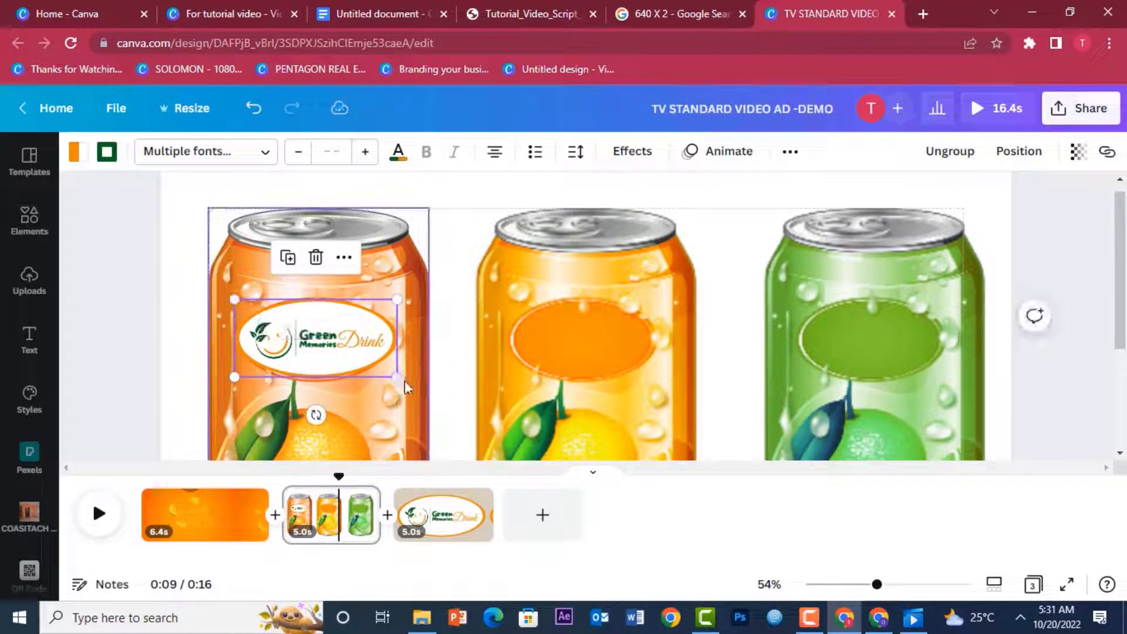
drag(400, 378, 402, 382)
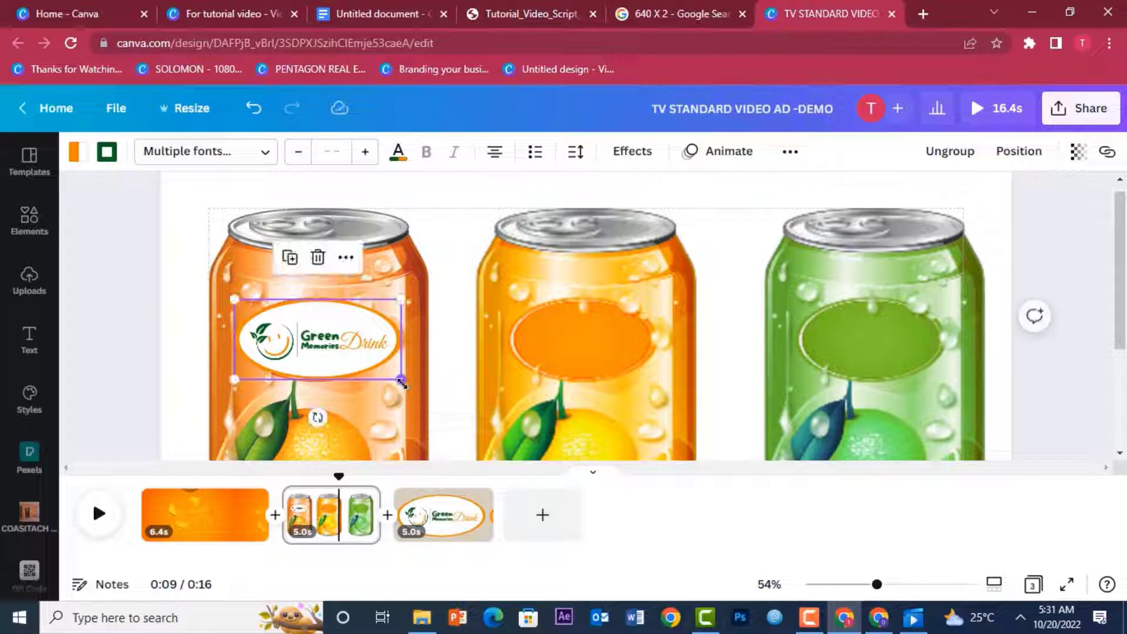
Step: Nudge the logo on the orange can slightly left to line it up over the can's oval label
click(324, 370)
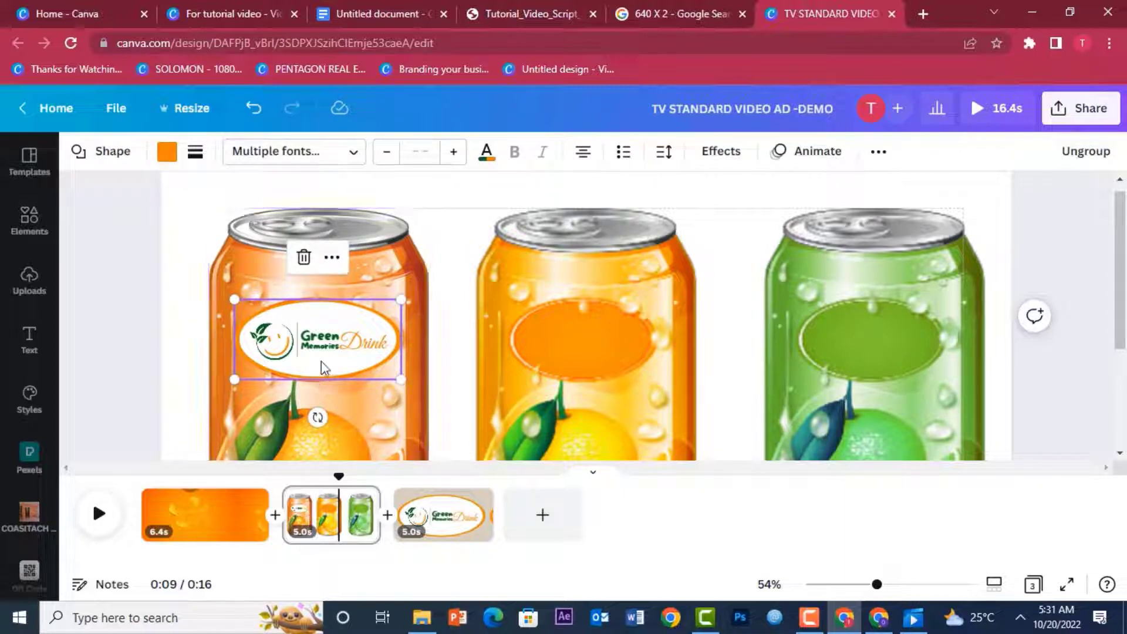
key(Down)
key(Down)
key(Down)
key(Down)
key(Left)
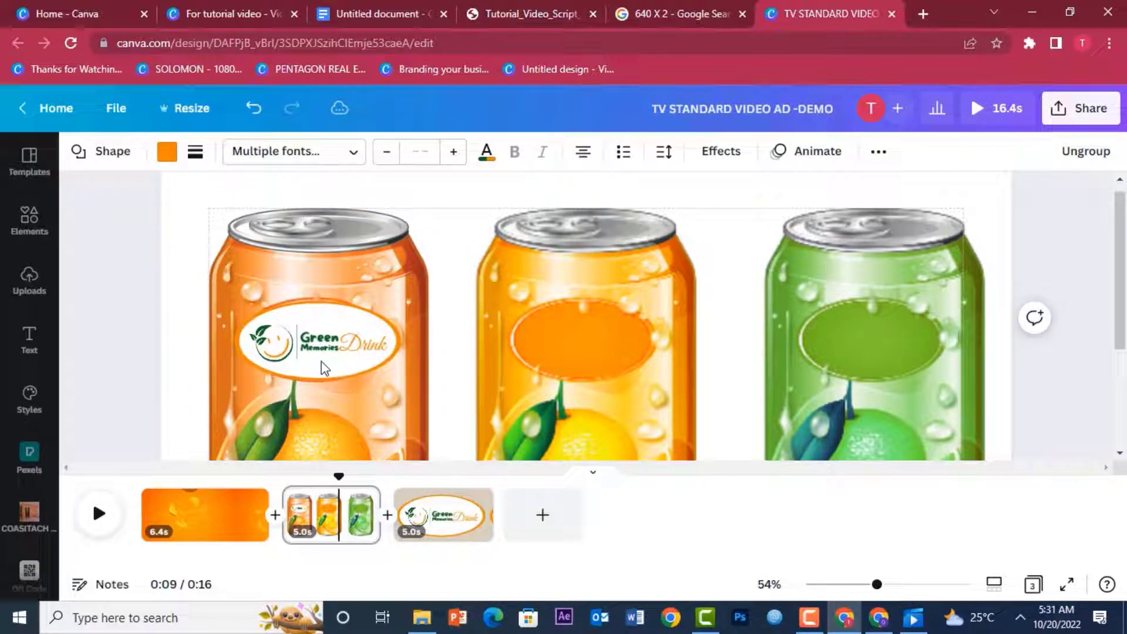
key(Up)
key(Up)
key(Up)
key(Up)
key(Left)
key(Left)
key(Left)
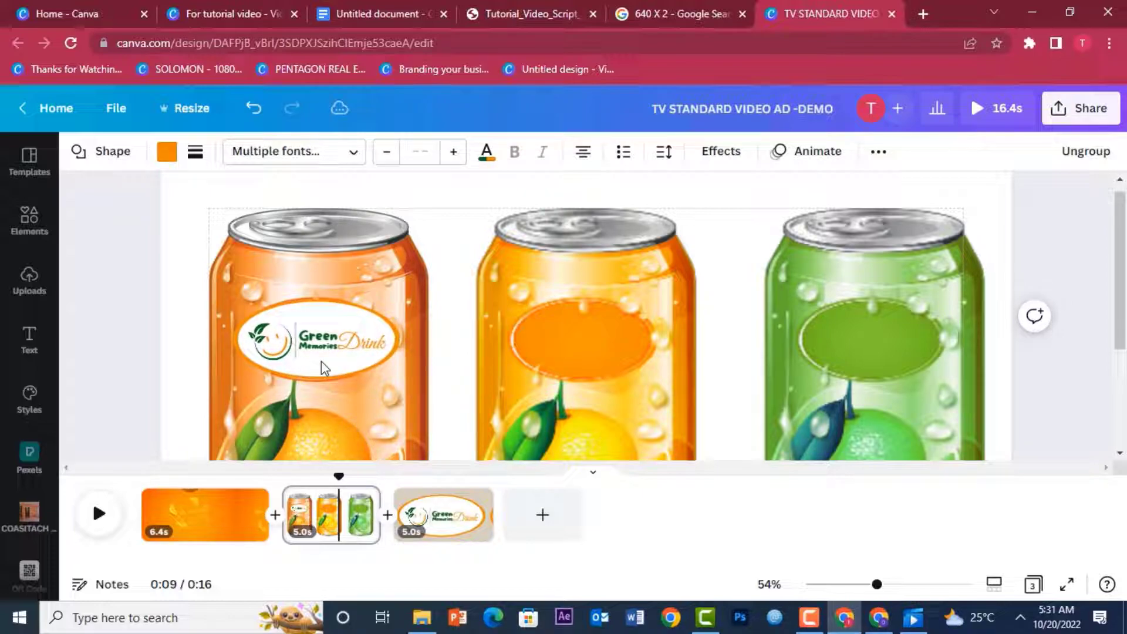
key(Down)
key(Down)
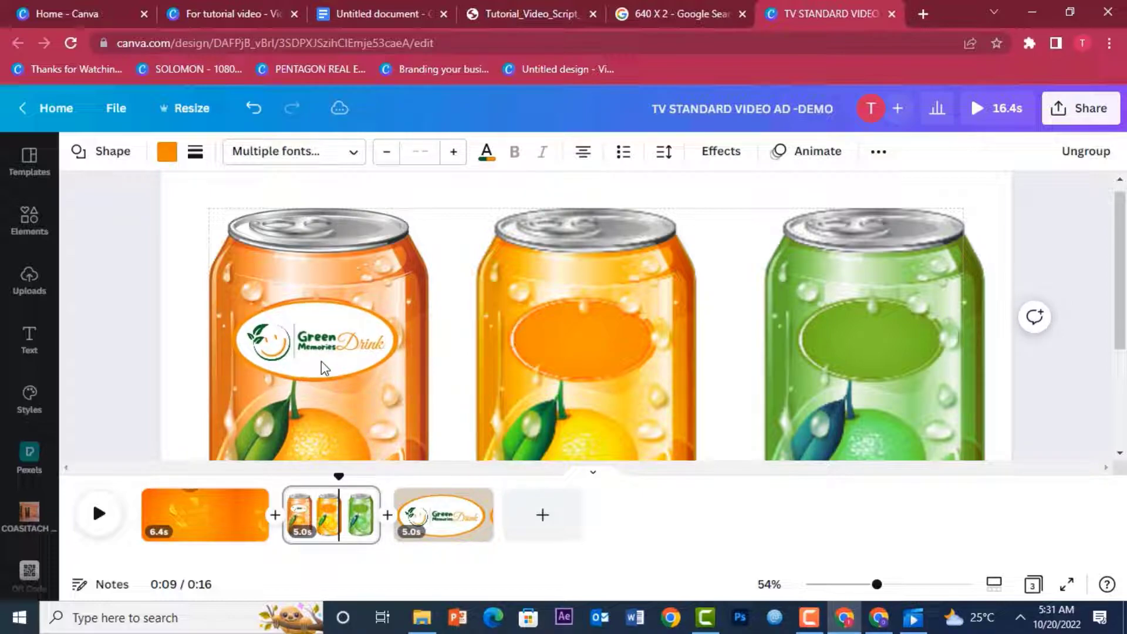
key(Left)
key(Left)
click(111, 284)
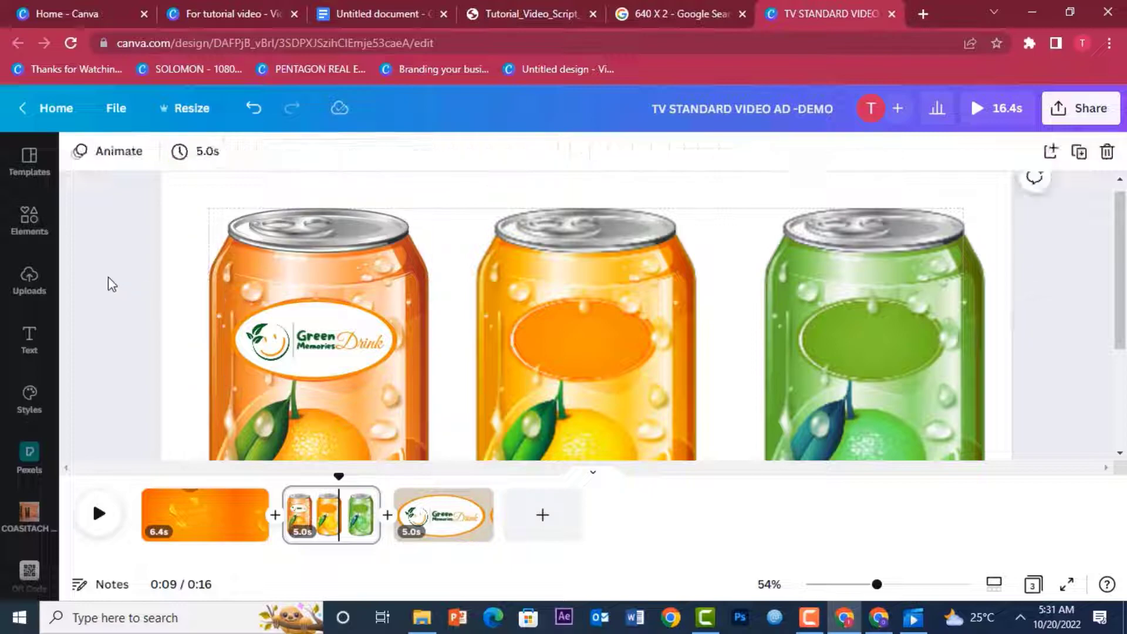
Step: Duplicate the orange-bordered logo onto the yellow and green cans, covering their oval labels
drag(108, 282, 329, 375)
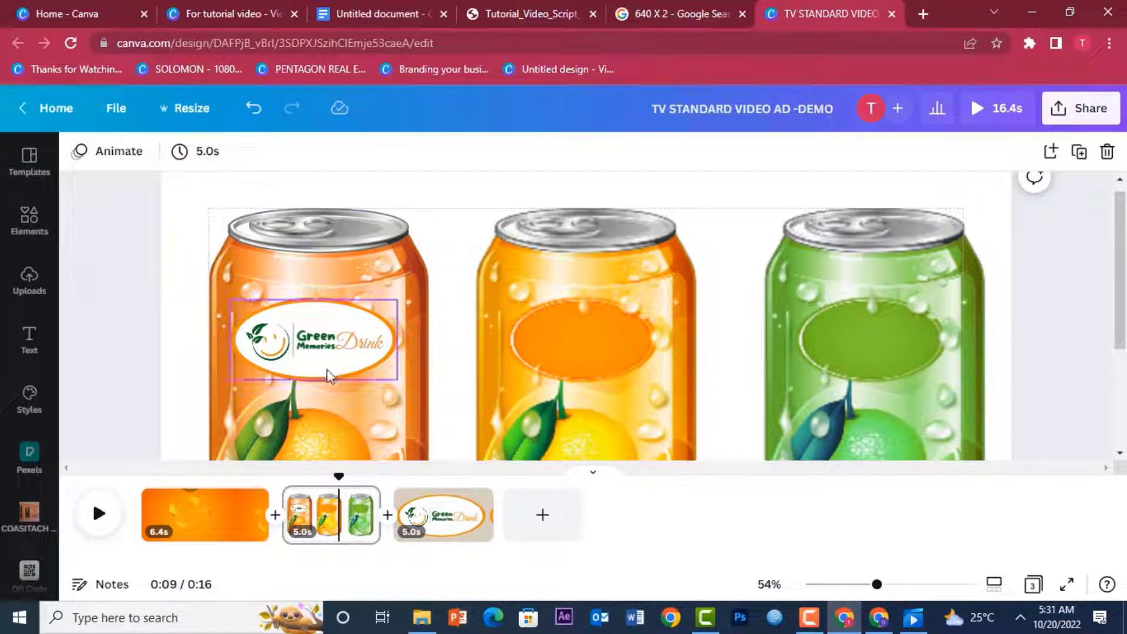
click(328, 375)
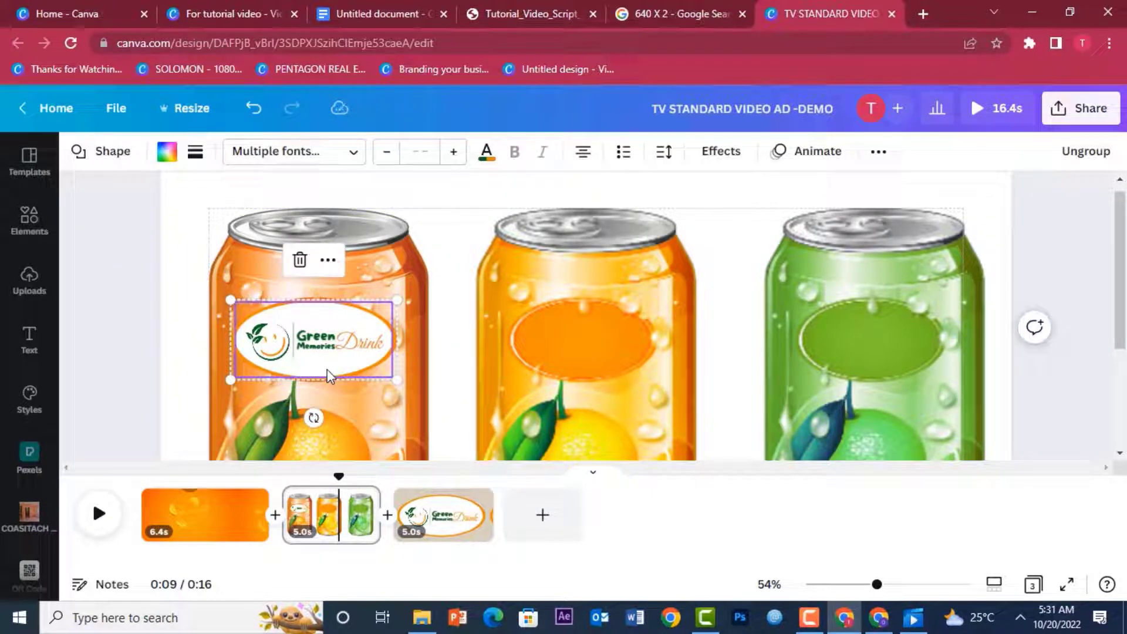
drag(365, 376, 887, 373)
click(593, 372)
click(1040, 262)
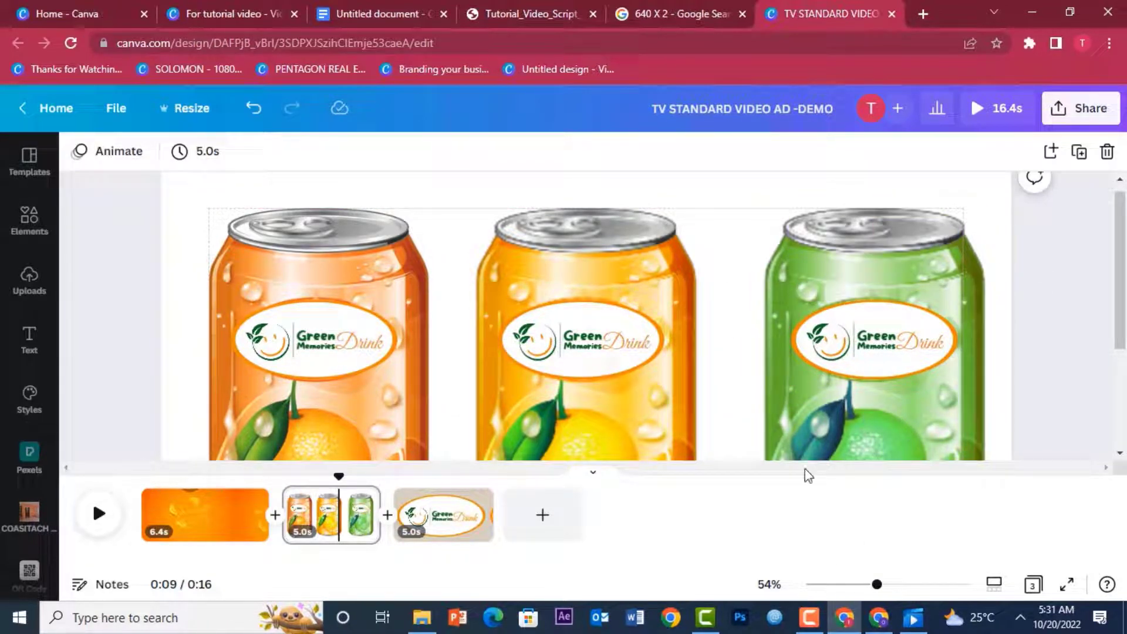
Step: Fine-tune the placement of the logo on the yellow can so it sits evenly over the label
click(880, 343)
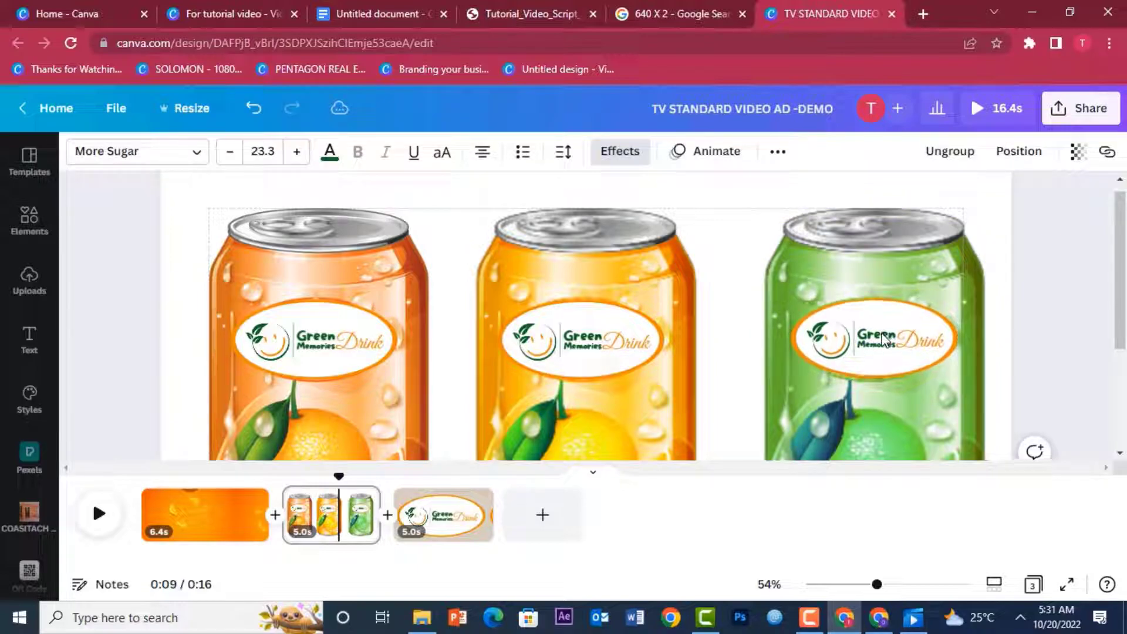
click(606, 322)
key(Right)
click(300, 365)
click(296, 359)
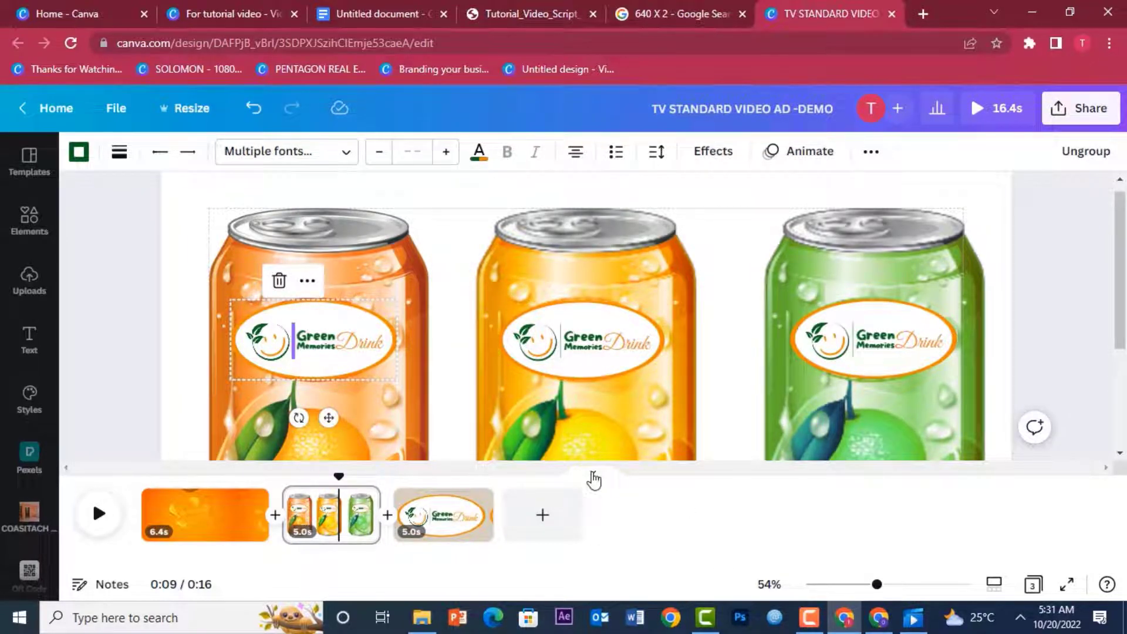
Step: Hide the timeline thumbnails and group the orange can with its logo
click(592, 473)
click(892, 435)
drag(355, 269, 428, 378)
click(336, 280)
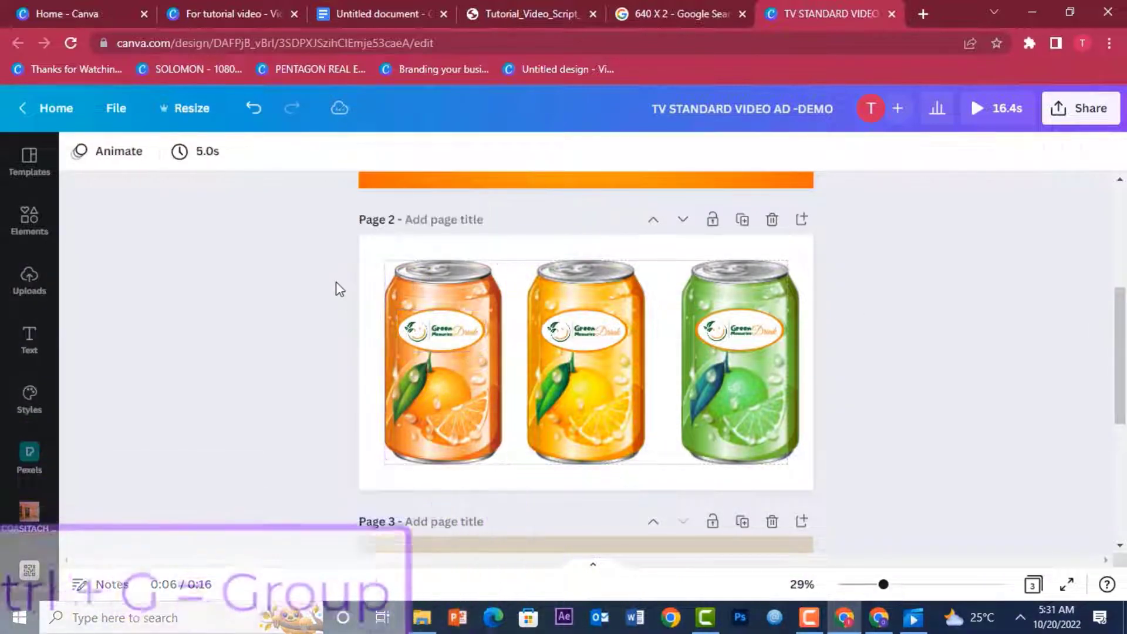
drag(343, 247, 495, 489)
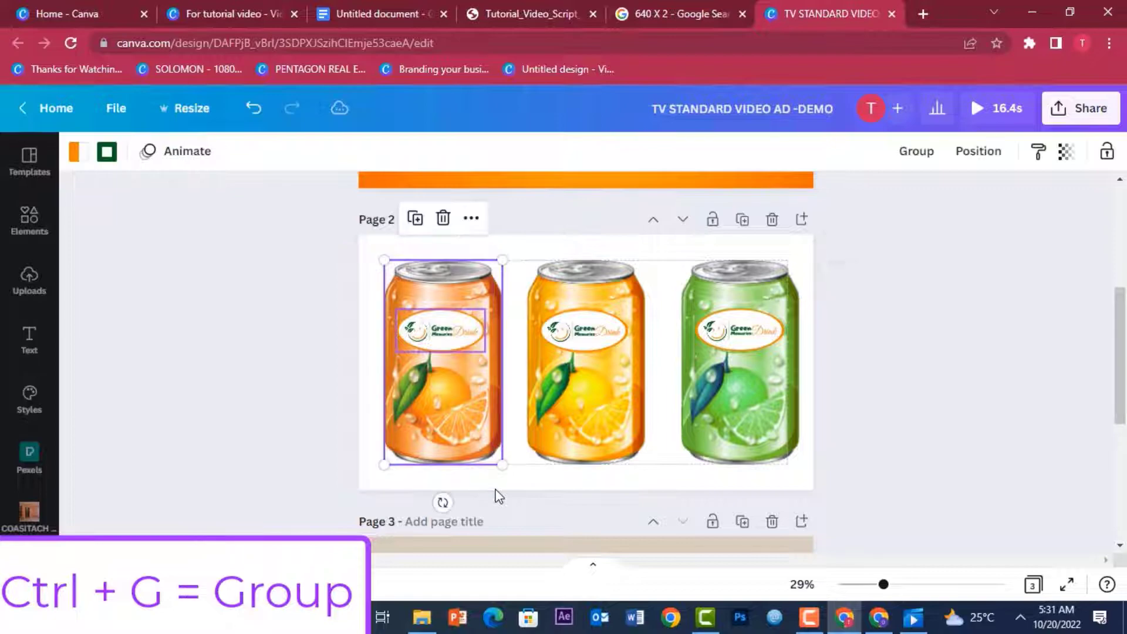
key(ctrl+g)
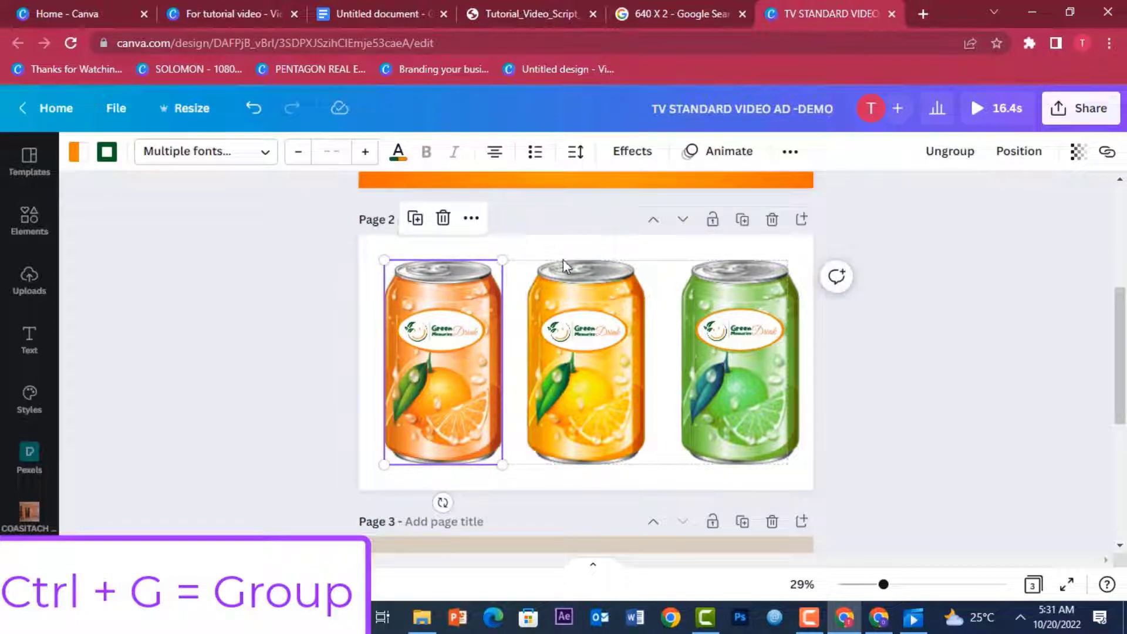
Step: Group the green can with its logo and shift it left to even out the spacing between the cans
drag(551, 248, 626, 472)
click(627, 473)
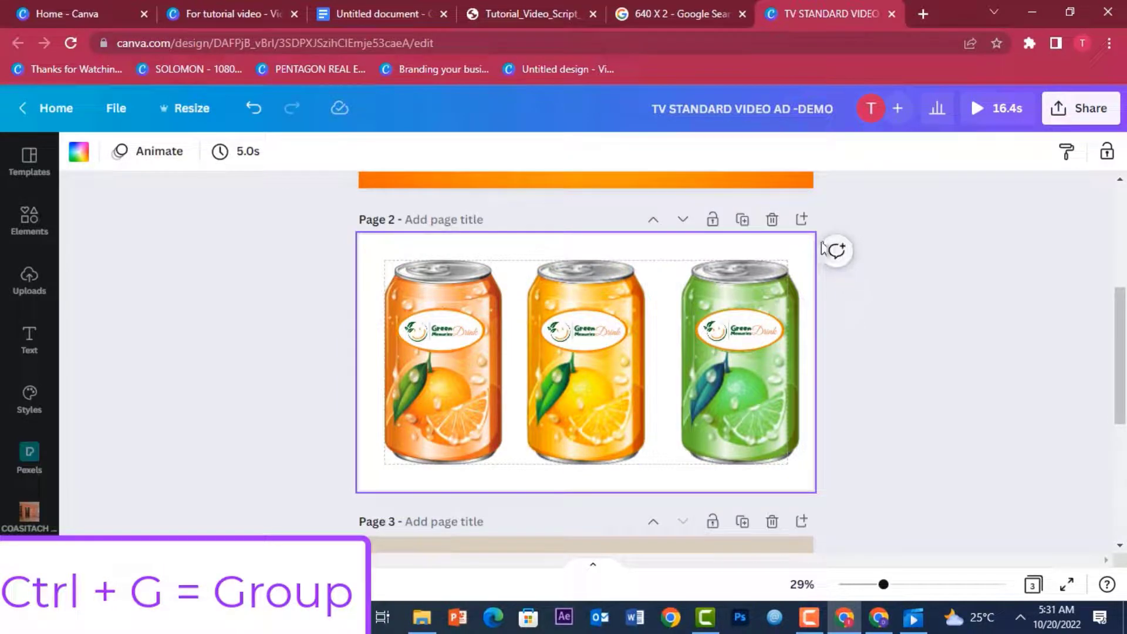
drag(802, 274, 690, 467)
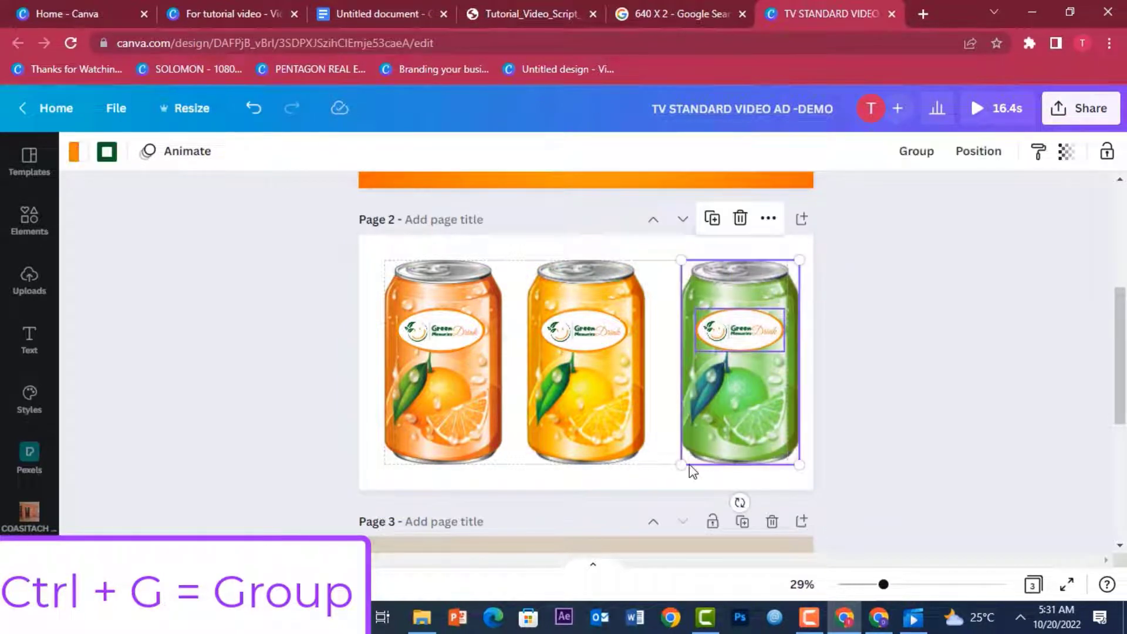
key(ctrl+g)
drag(766, 353, 756, 352)
click(1003, 387)
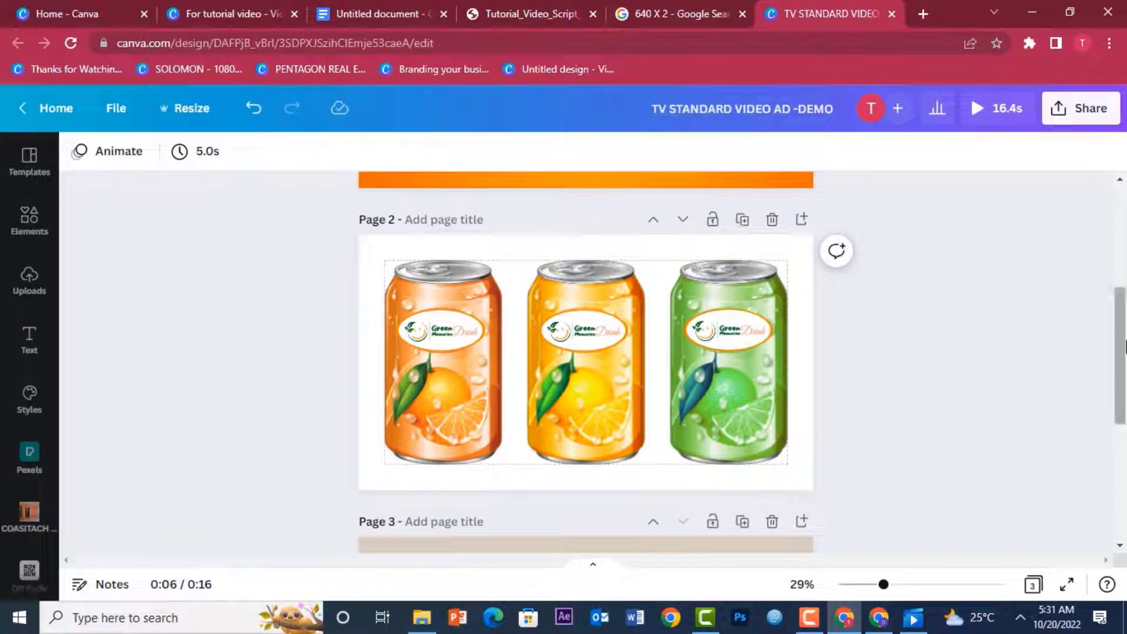
Step: Reorder the cans page below the logo page and insert a blank page between the two
scroll(1121, 302, up, 3)
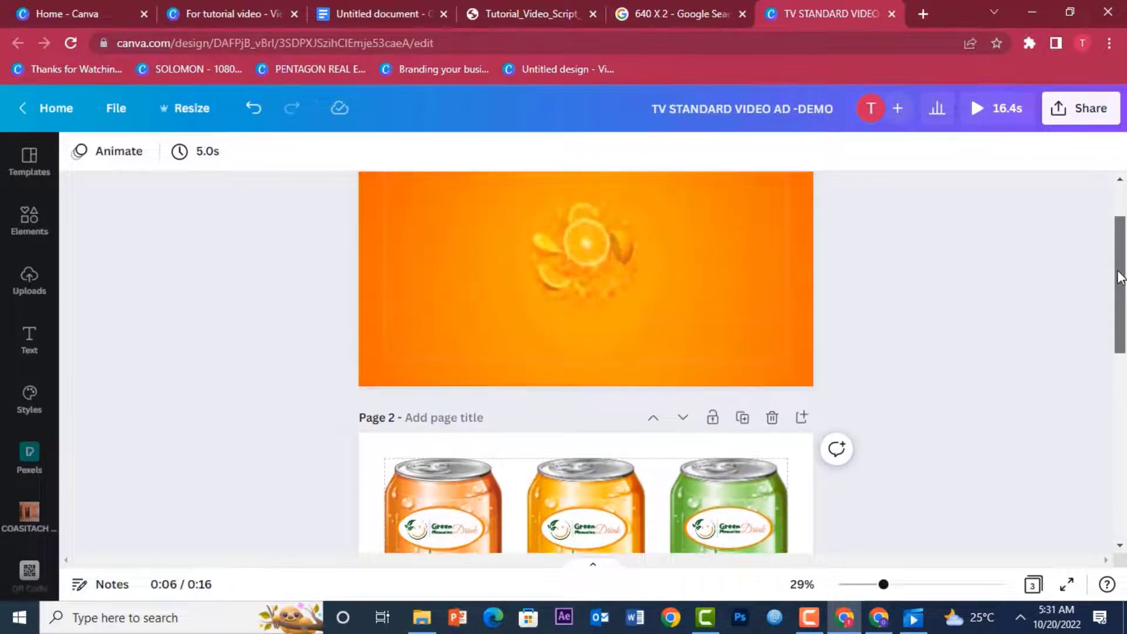
scroll(1121, 302, down, 3)
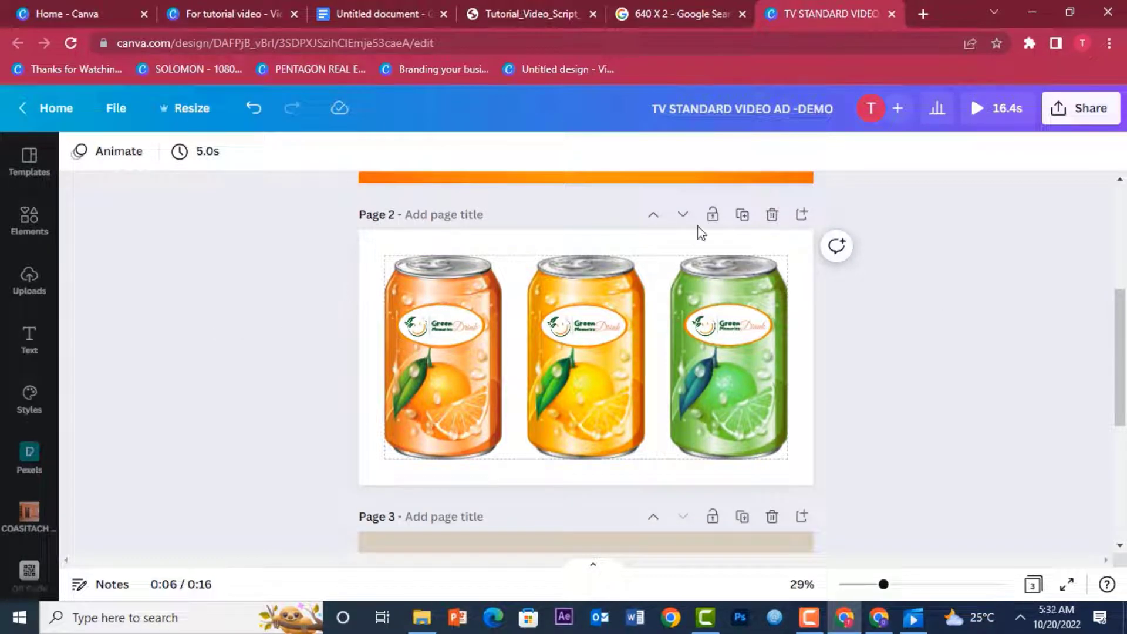
click(694, 217)
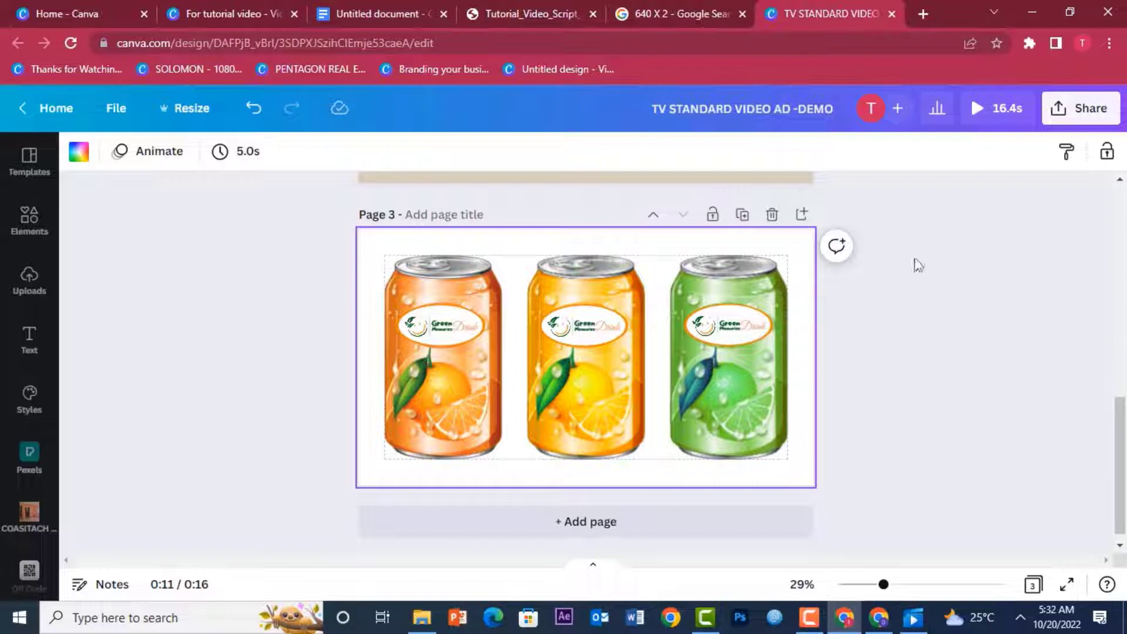
click(801, 215)
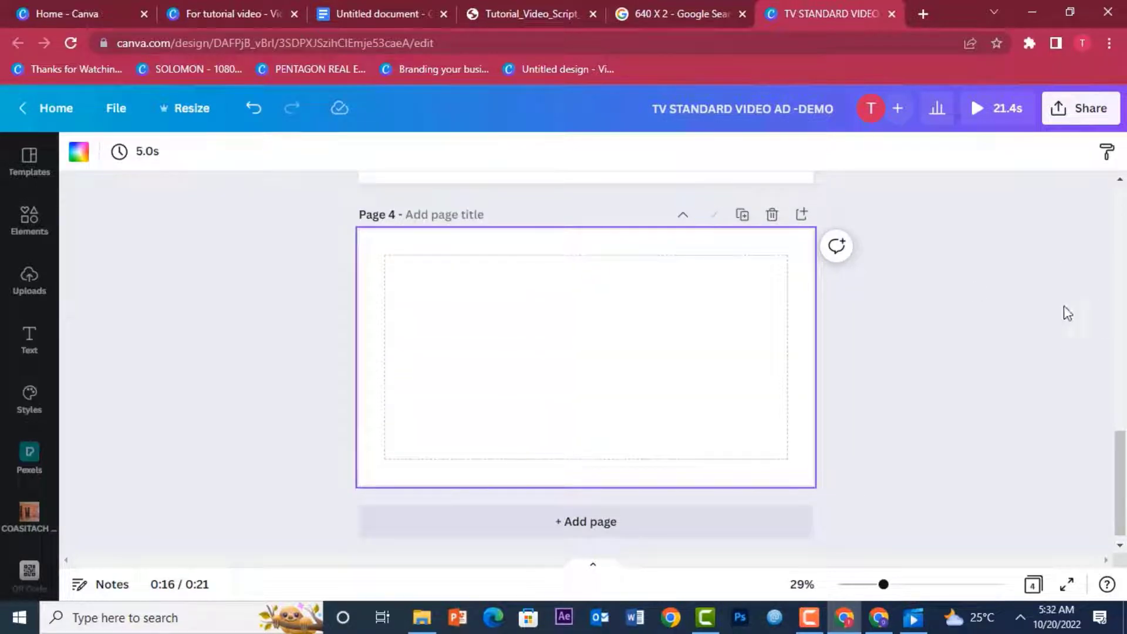
click(682, 215)
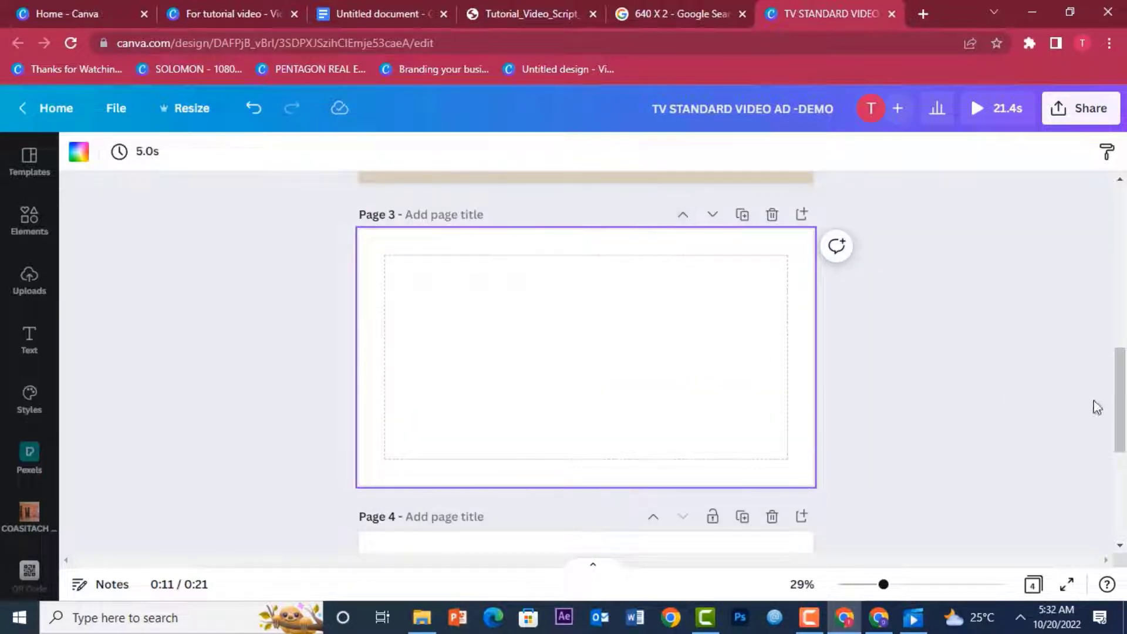
Step: Shift the orange can slightly lower on the cans page and move the logo page below the blank page
scroll(1097, 405, down, 5)
drag(429, 392, 427, 419)
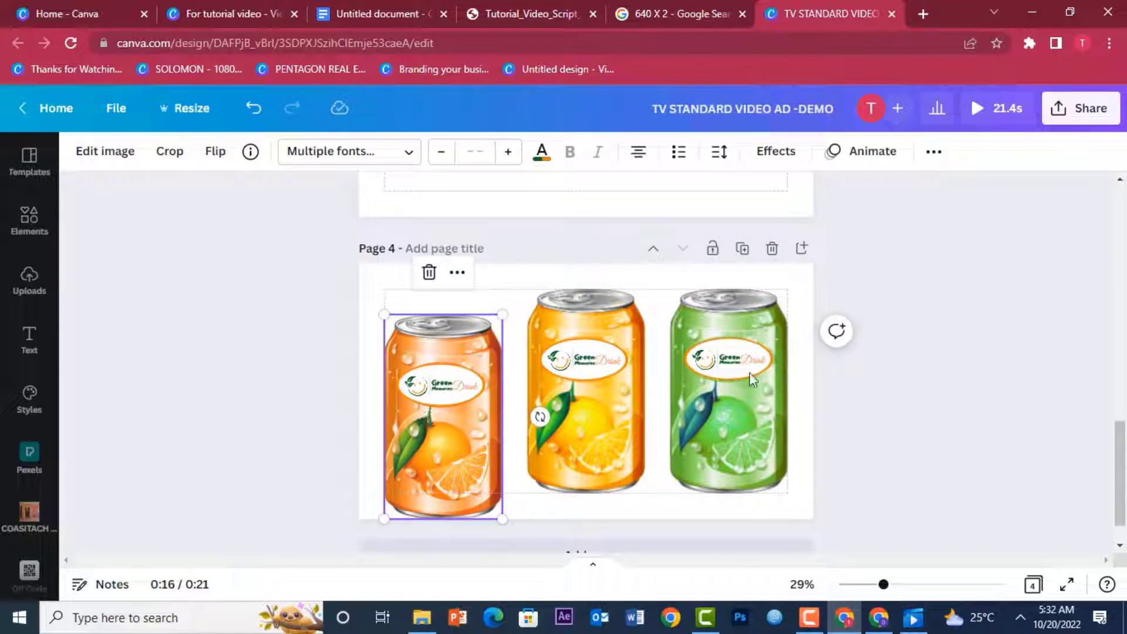
drag(1124, 466, 1125, 380)
drag(1126, 286, 1122, 320)
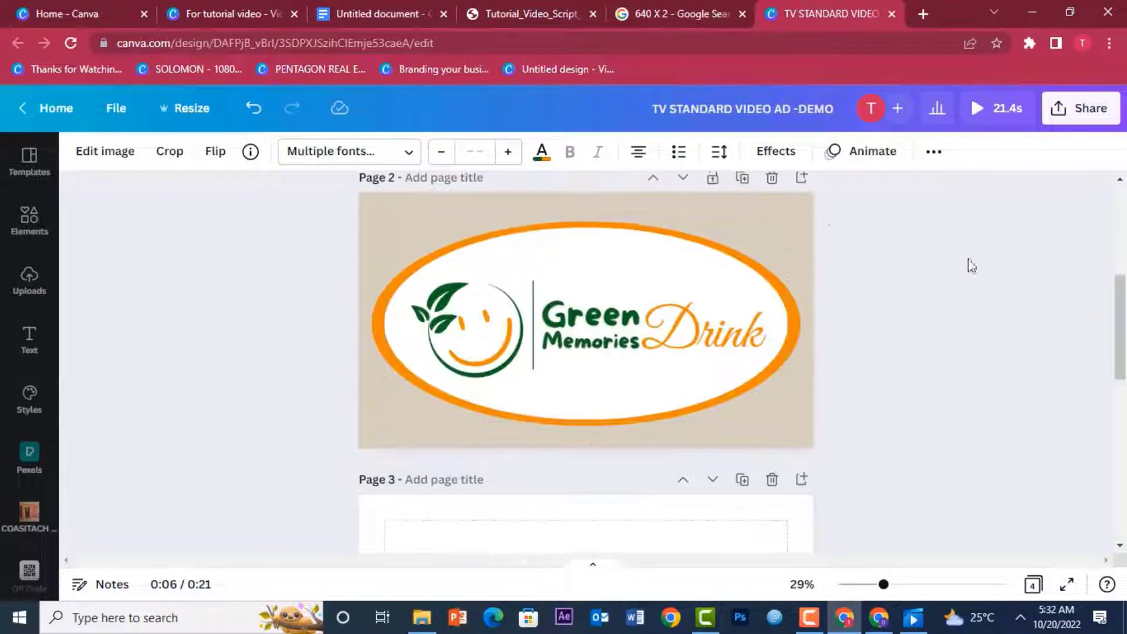
click(685, 179)
Step: Paste a copy of the orange can onto the splash page and tilt it counterclockwise near the page centre
drag(1125, 426, 1125, 254)
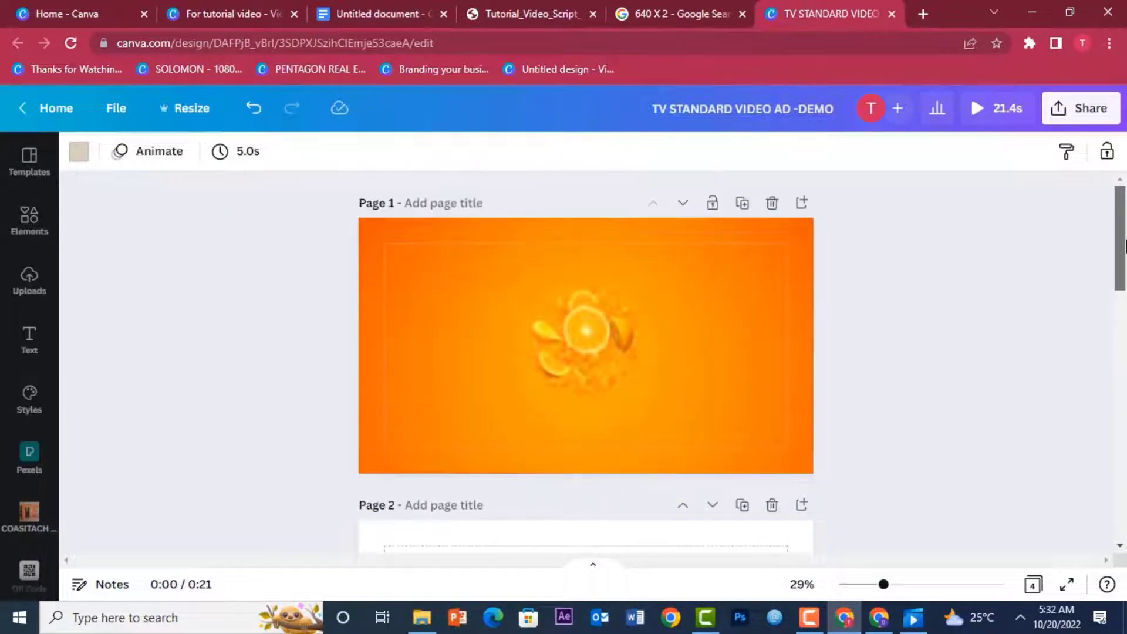
click(596, 369)
key(ctrl+v)
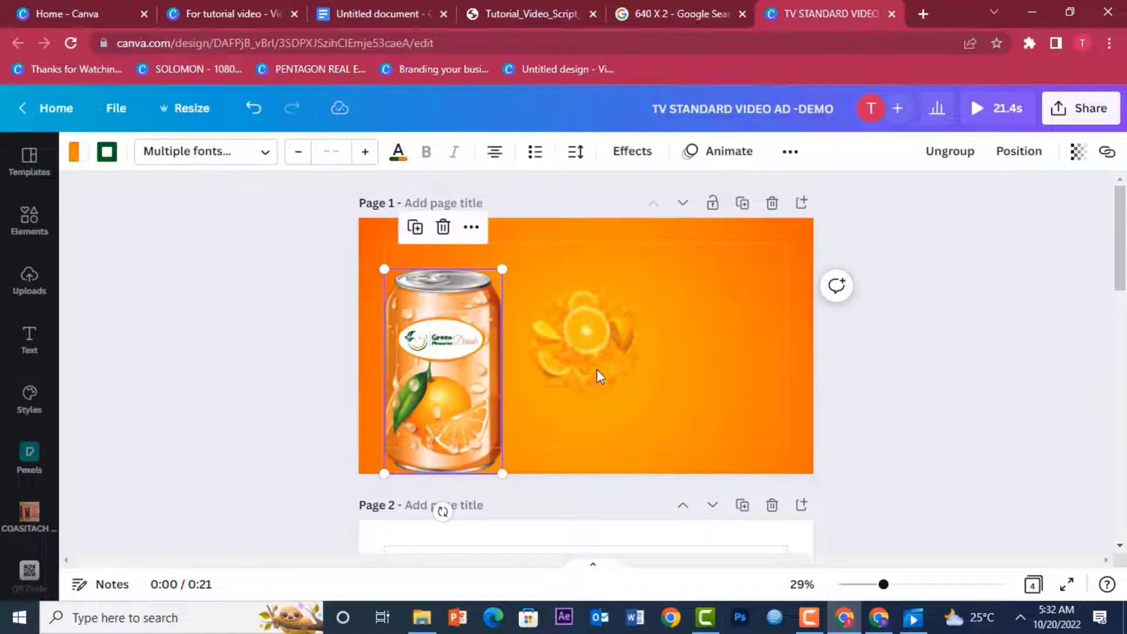
drag(442, 510, 526, 516)
drag(474, 435, 600, 412)
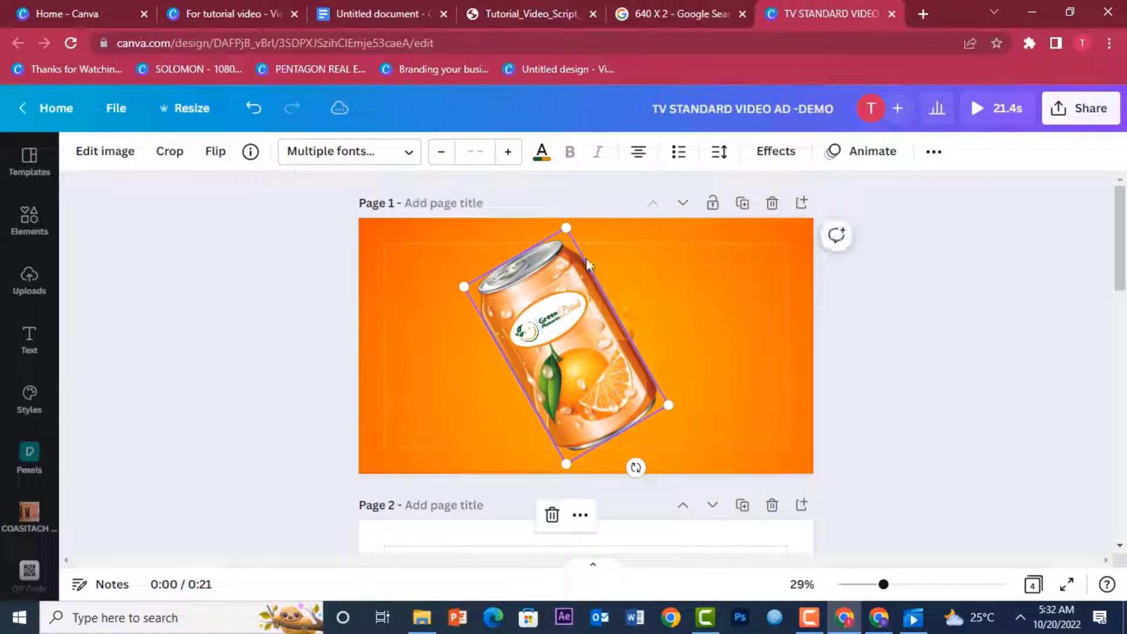
Step: Shrink the tilted orange can slightly and centre it over the orange splash
click(572, 225)
click(551, 263)
drag(465, 287, 485, 281)
click(574, 319)
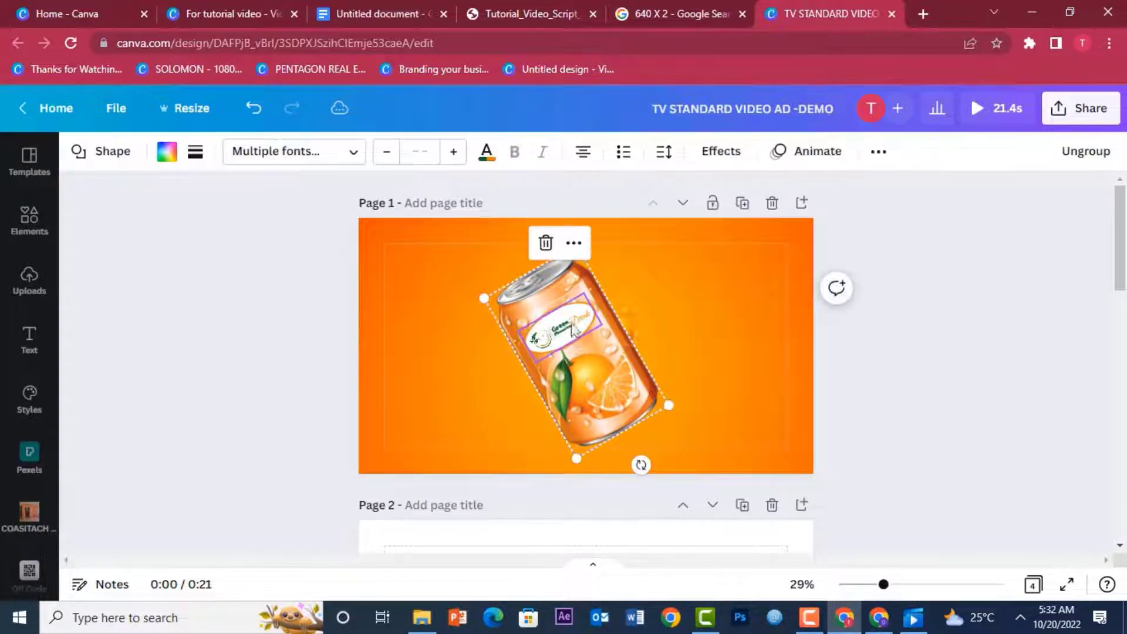
drag(573, 319, 579, 323)
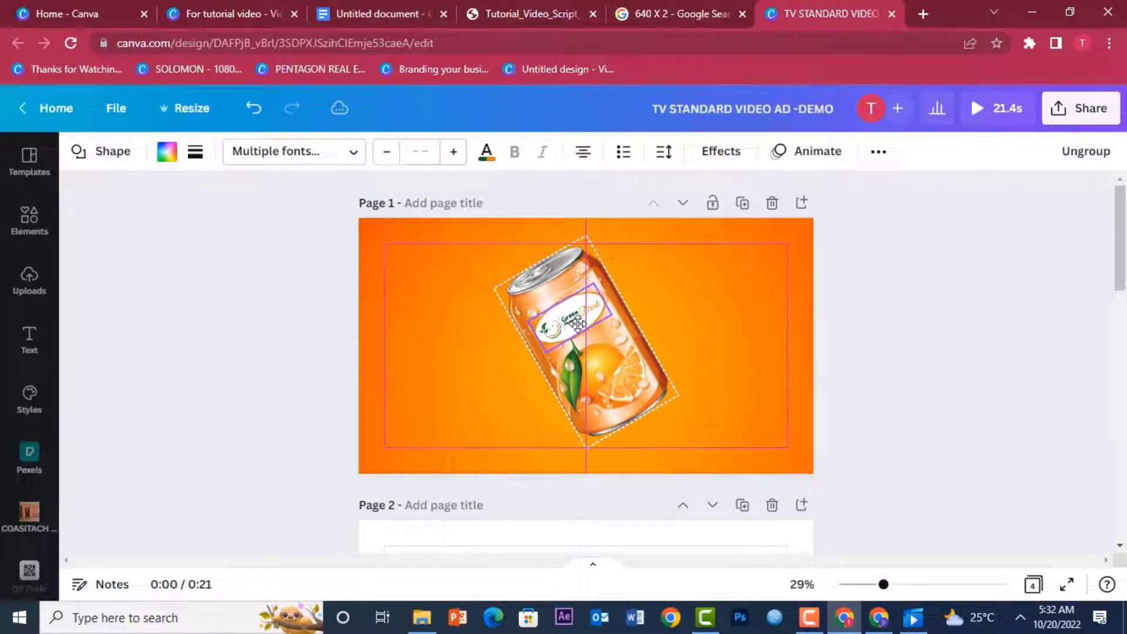
drag(576, 323, 575, 323)
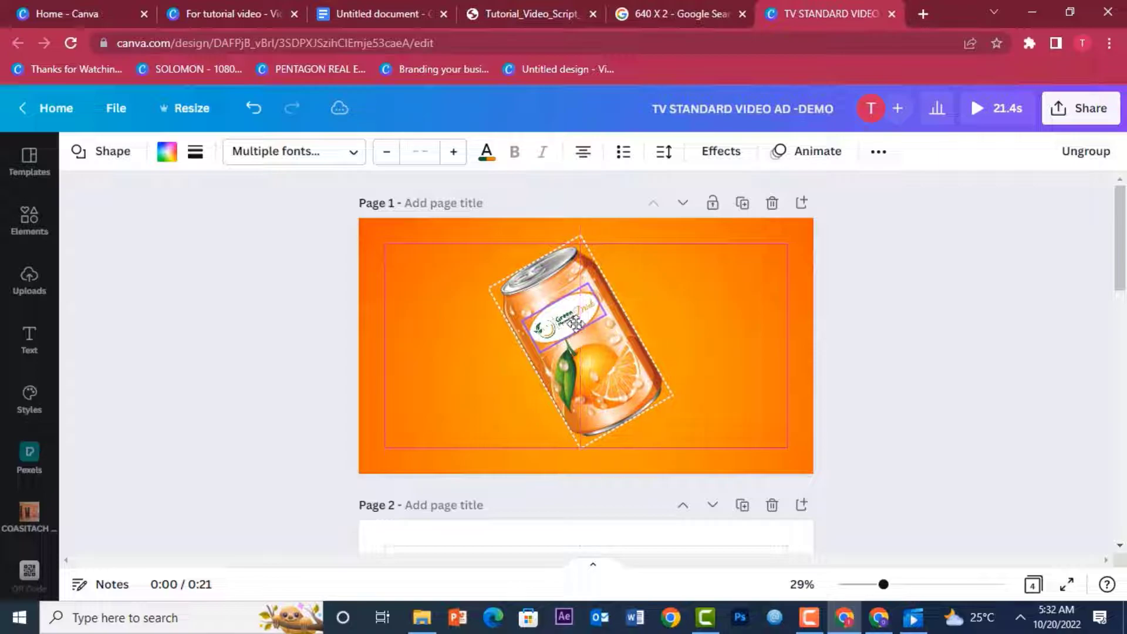
click(927, 269)
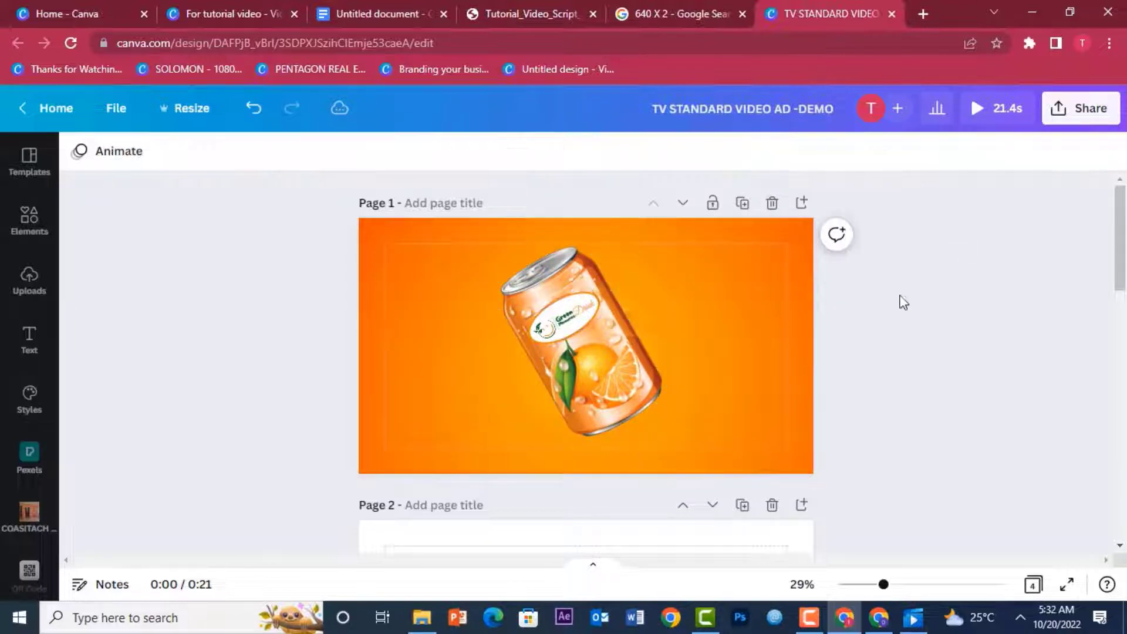
Step: Apply the Breathe element animation to the tilted can with direction In and the scale at maximum
click(590, 325)
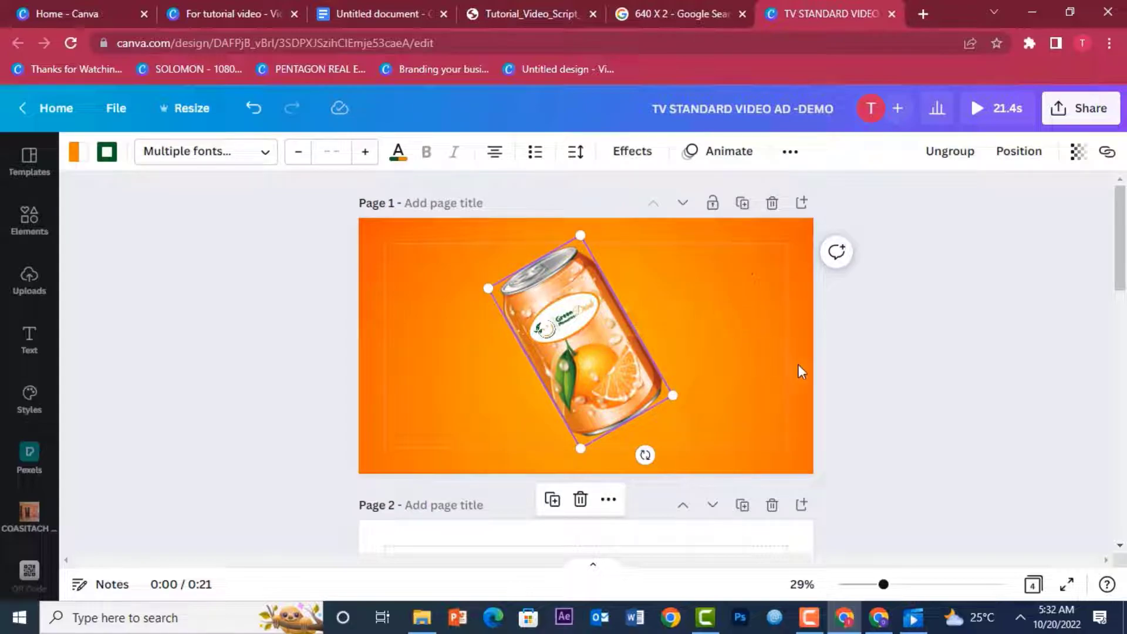
click(732, 340)
click(555, 376)
click(728, 151)
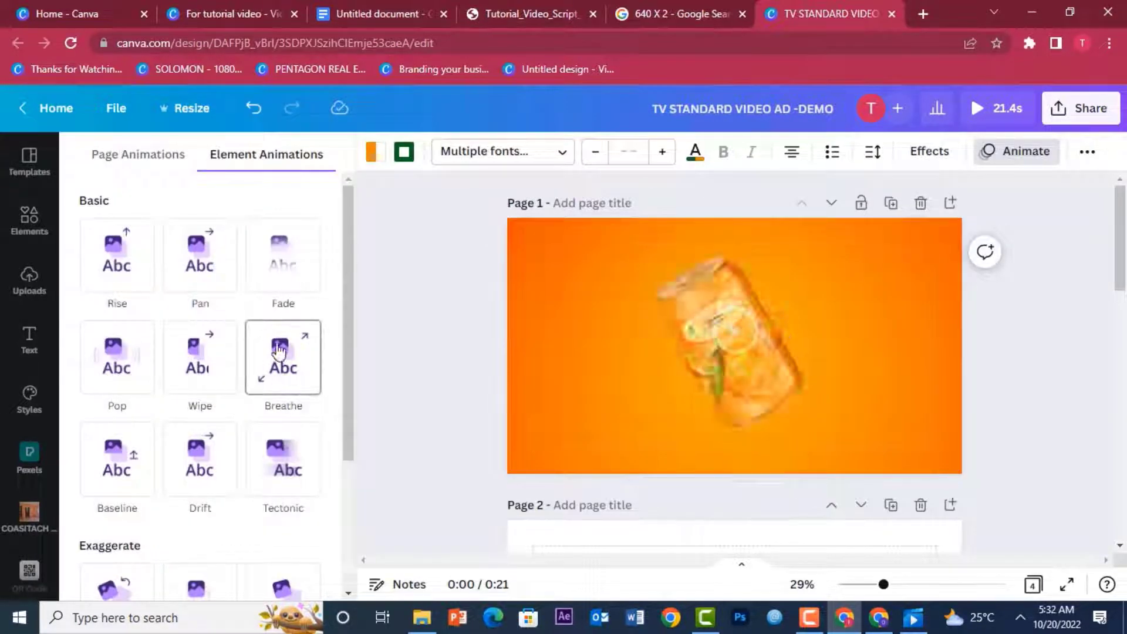
click(300, 387)
click(134, 516)
click(132, 519)
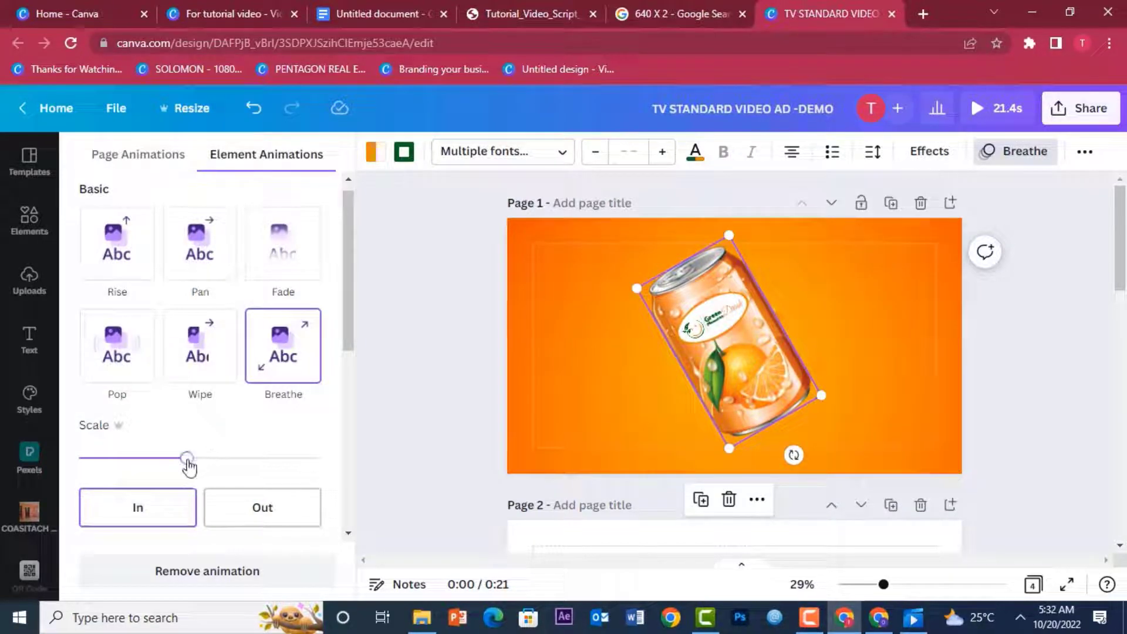
drag(350, 480, 351, 480)
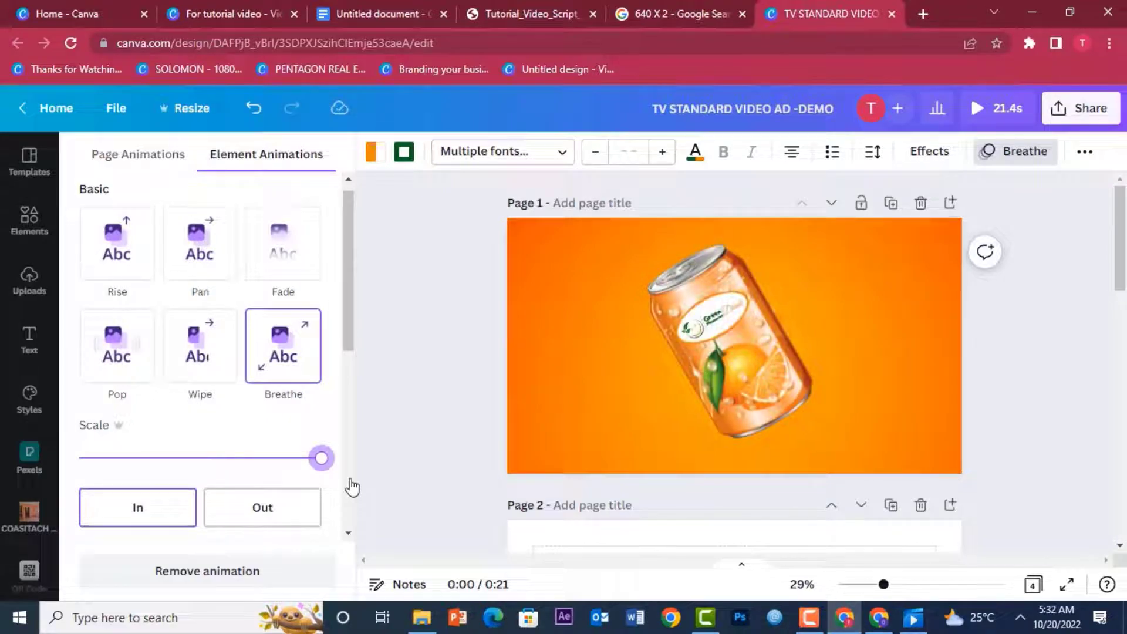
click(431, 345)
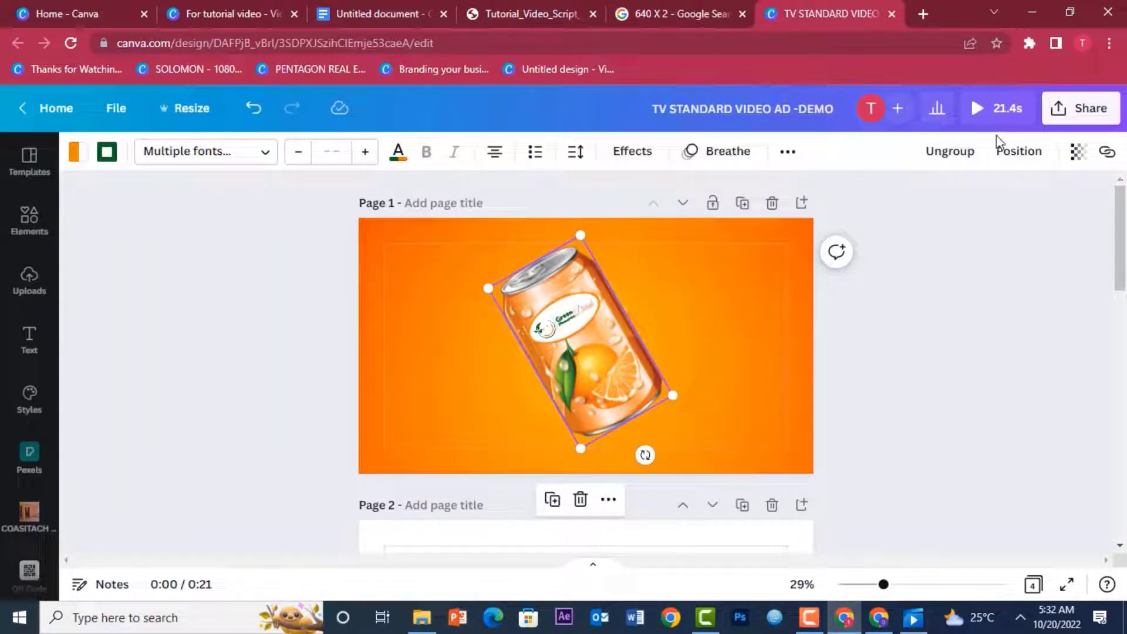
Step: Preview the whole advert, then switch to the video player and check the opening can scene of the "For tutorial video" reference
click(990, 107)
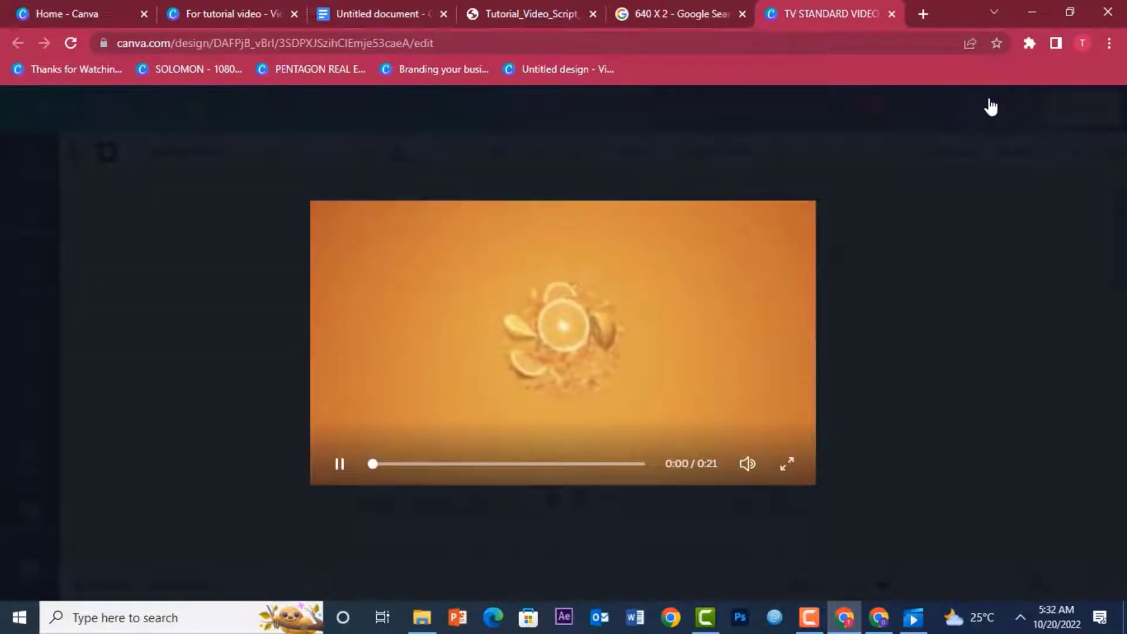
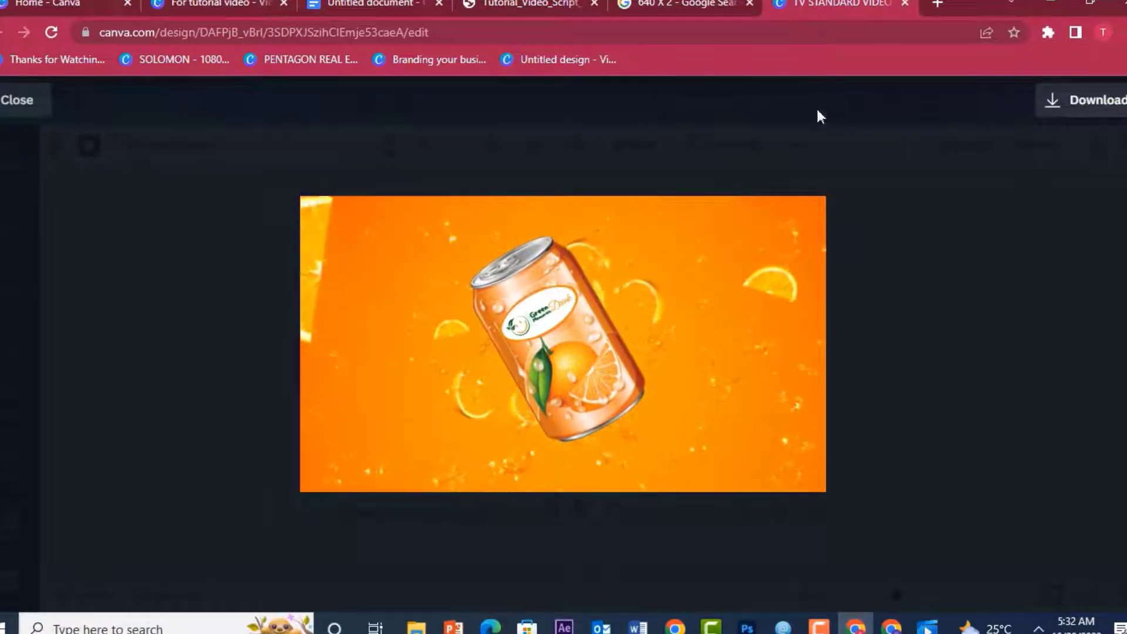
click(21, 109)
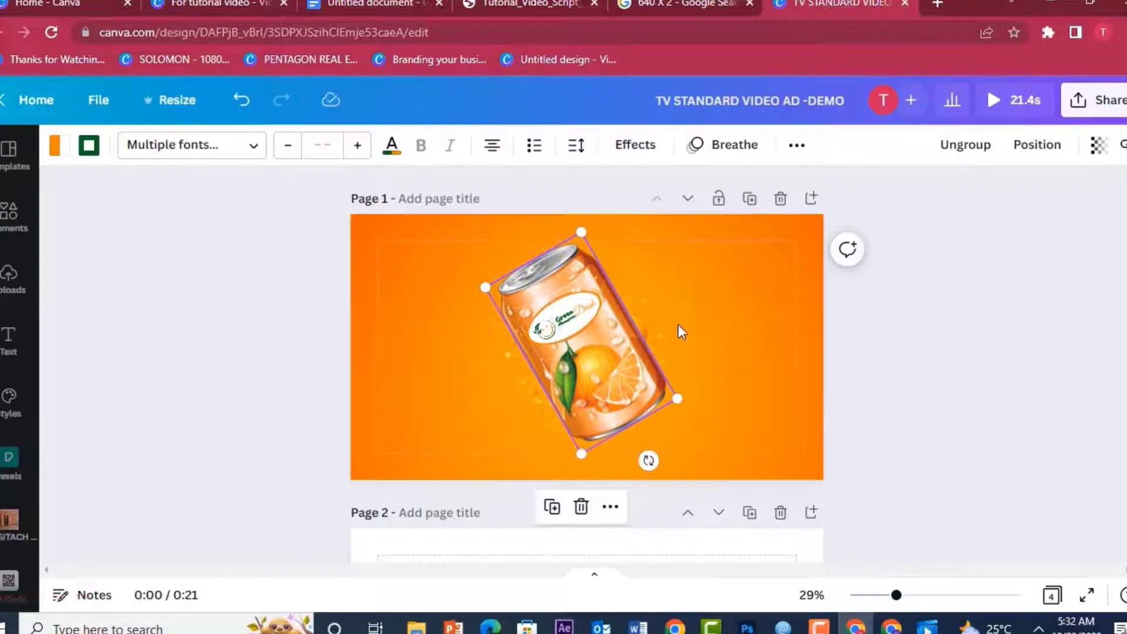
click(1031, 404)
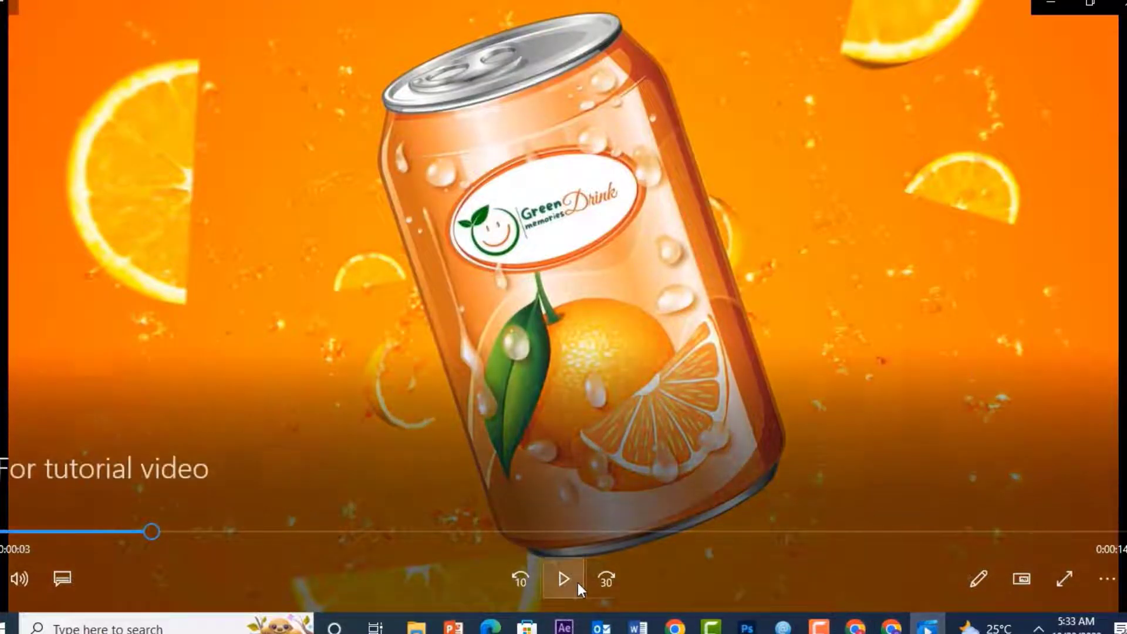
click(561, 580)
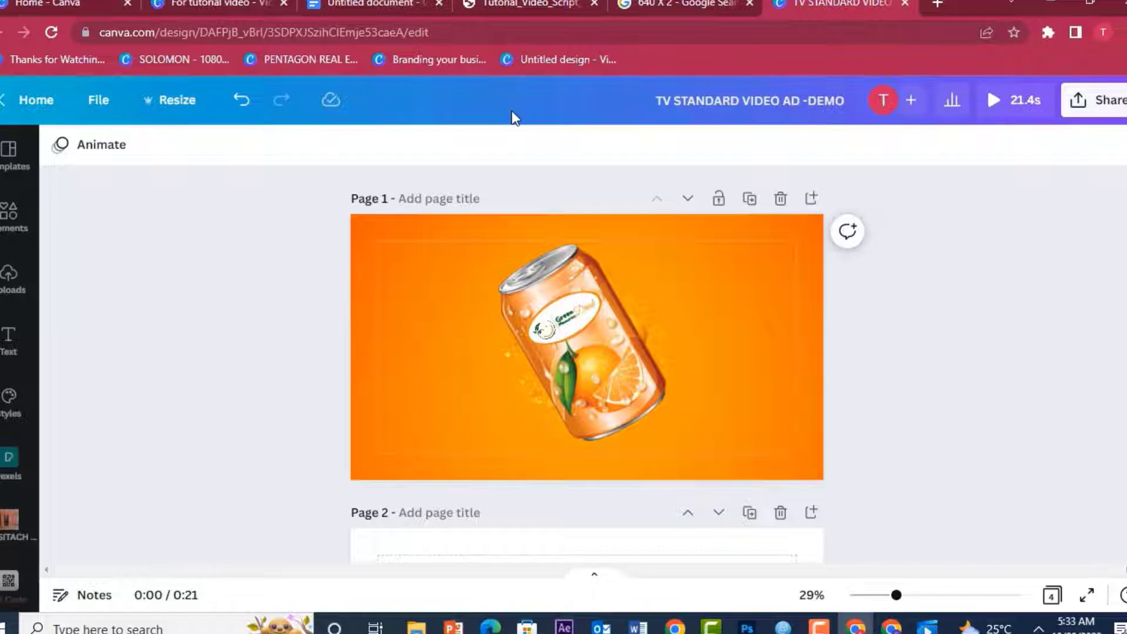
Step: Add a blank page after the splash can page and search the video elements for "orange juice being poured"
click(811, 198)
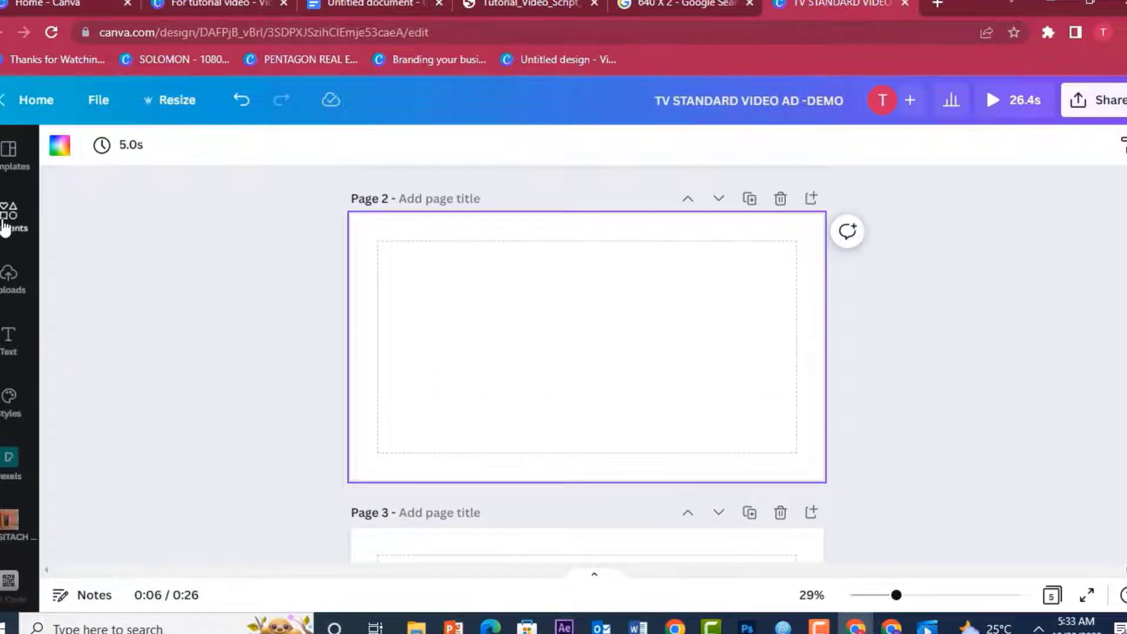
click(7, 220)
click(277, 156)
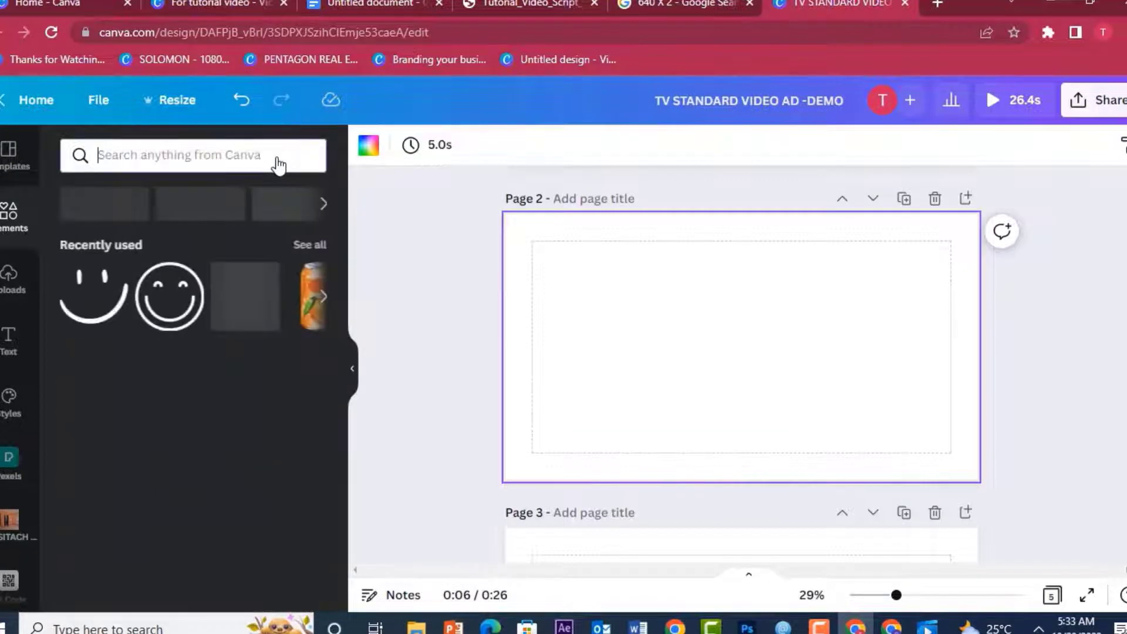
text(oran)
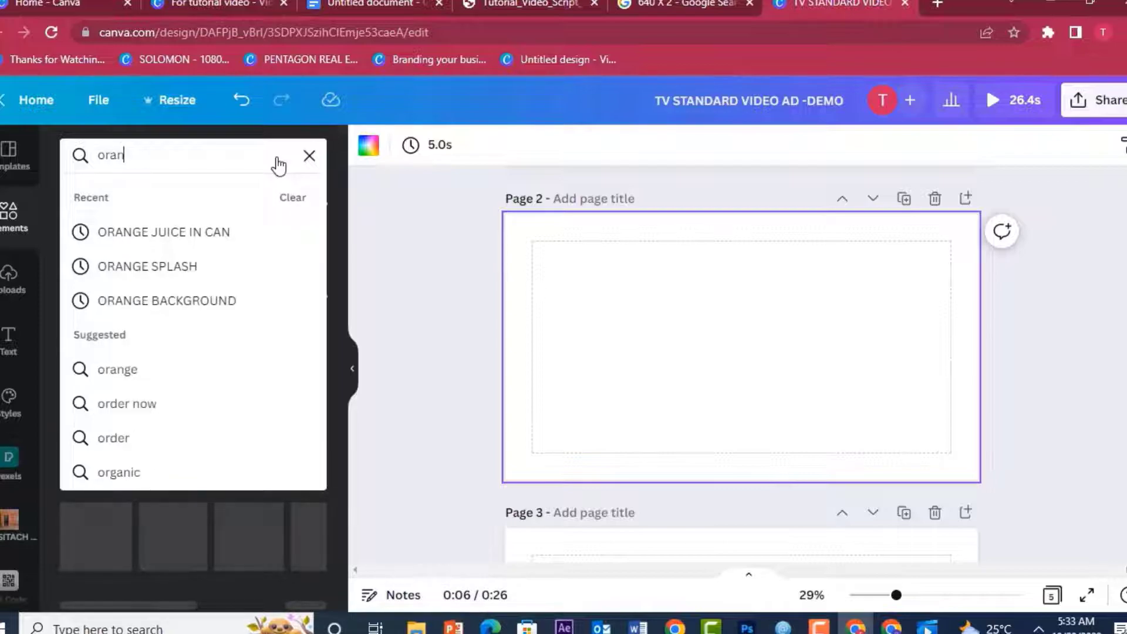
text(ge juice being poured)
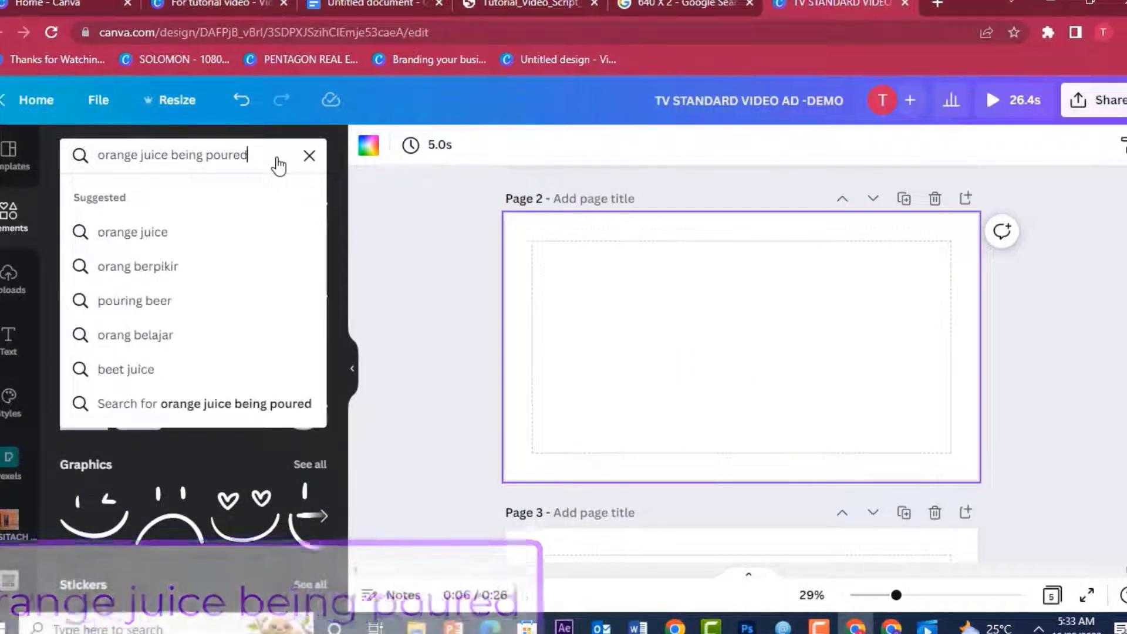
key(Return)
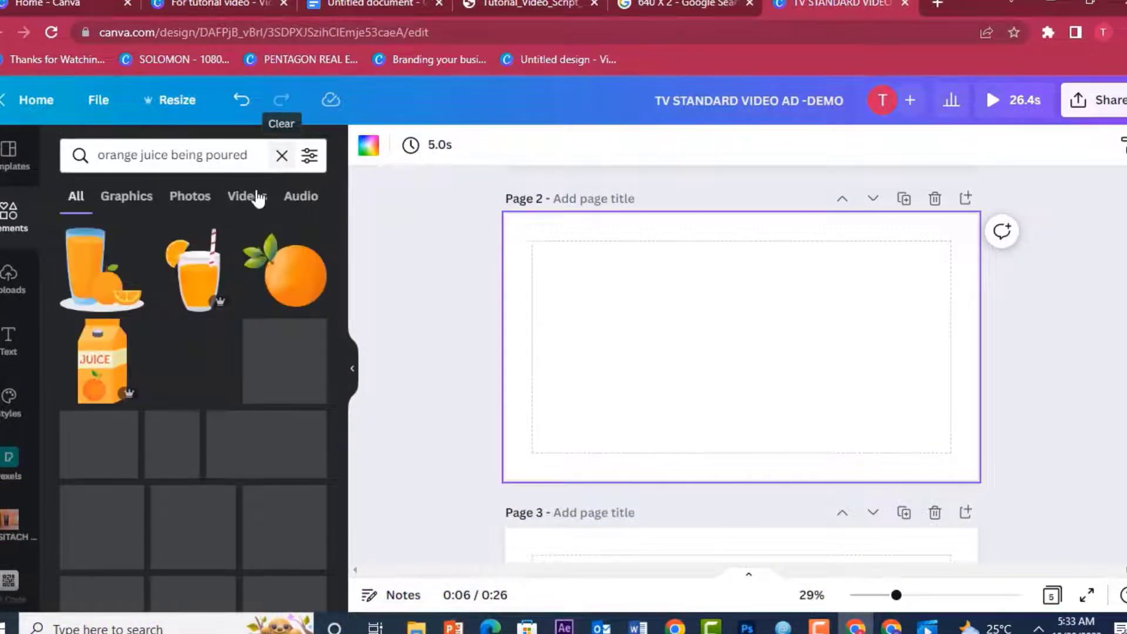
click(258, 197)
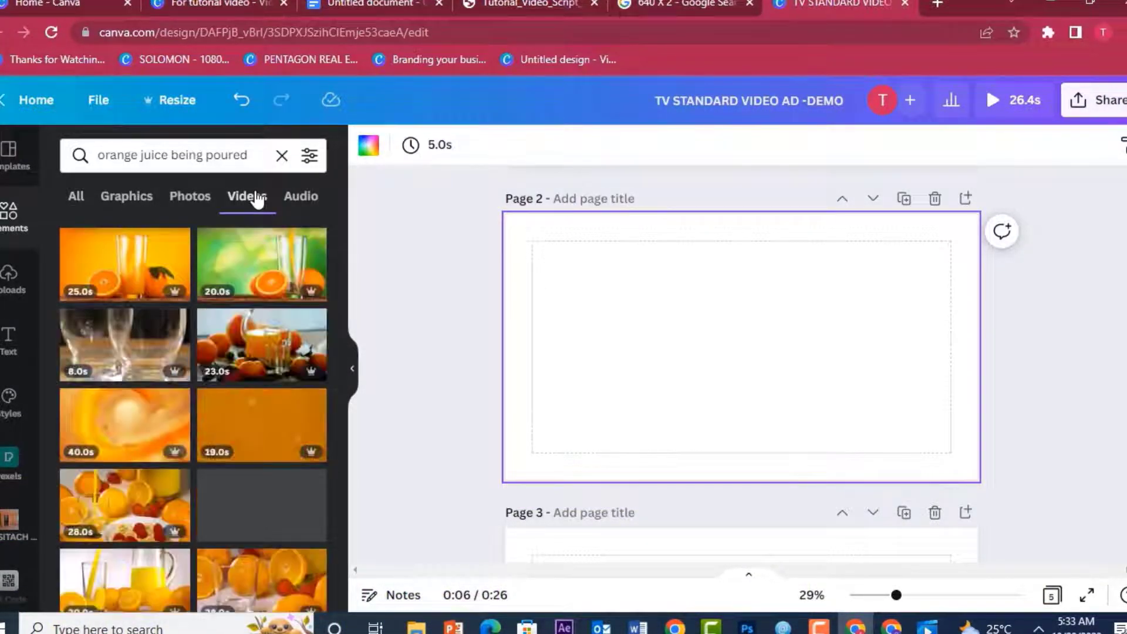
Step: Insert the 25.0s clip of juice poured into a glass beside oranges and set it as the page 2 background
click(126, 274)
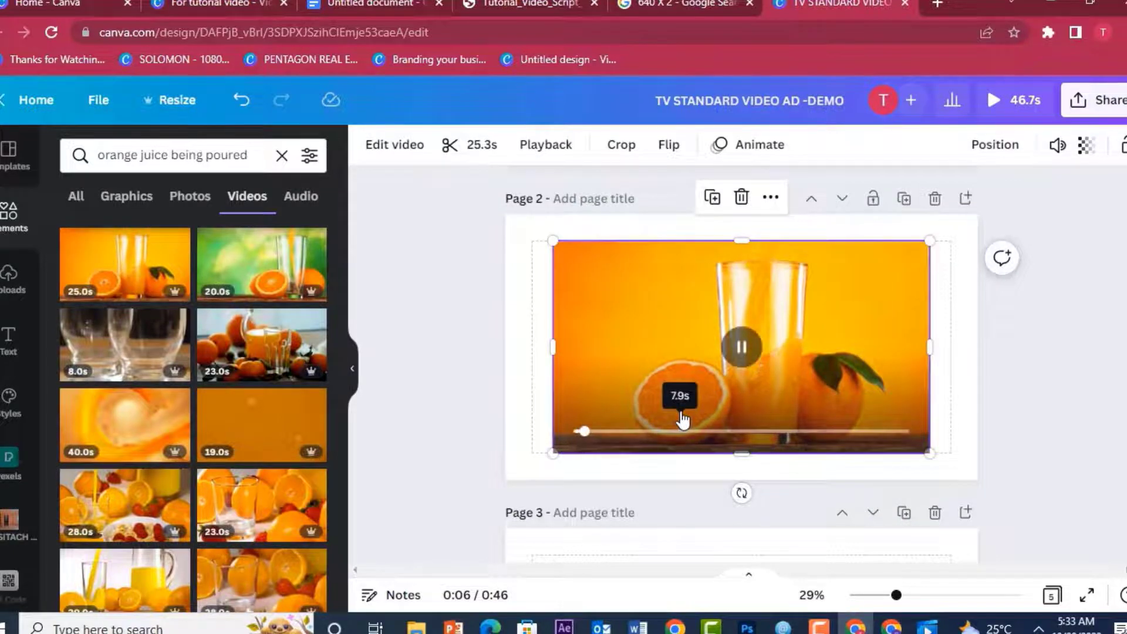
right_click(650, 309)
click(746, 573)
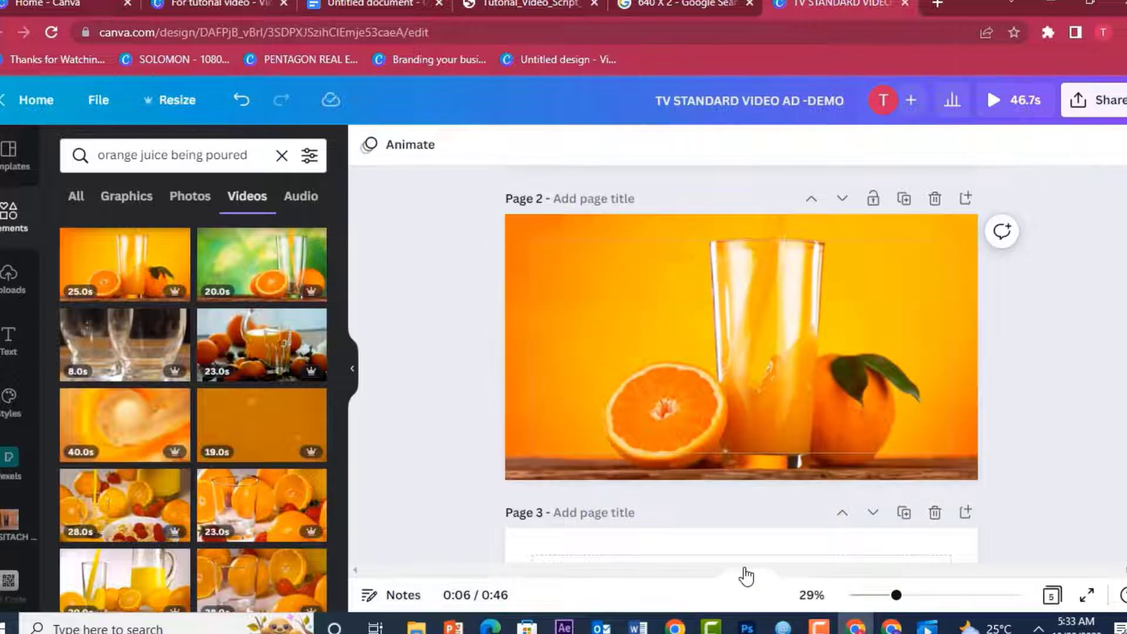
click(769, 340)
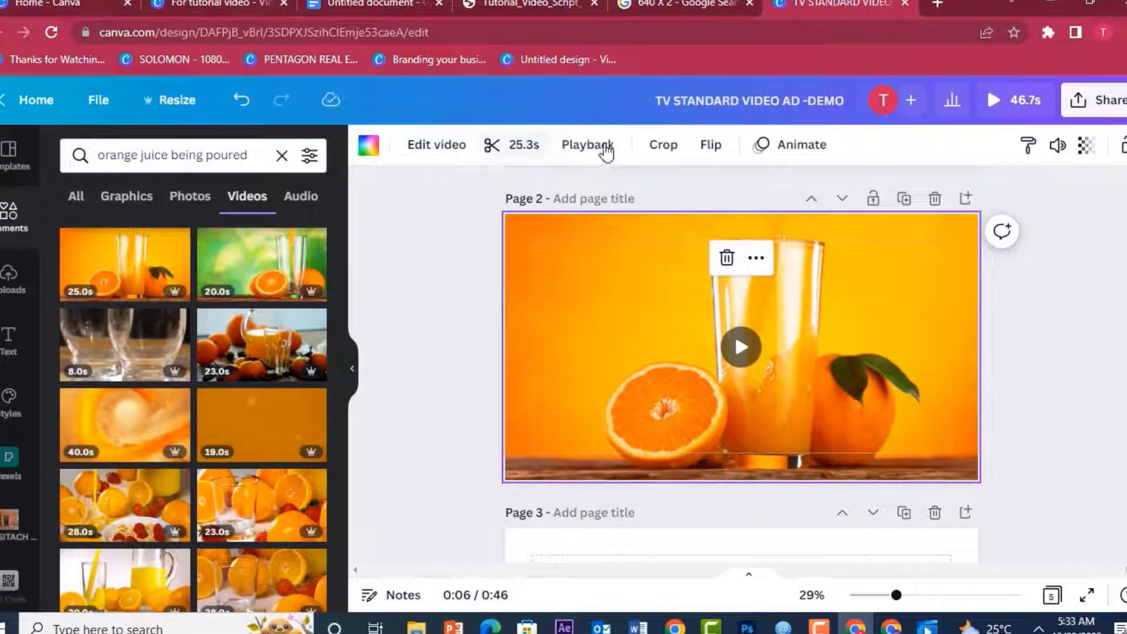
click(685, 141)
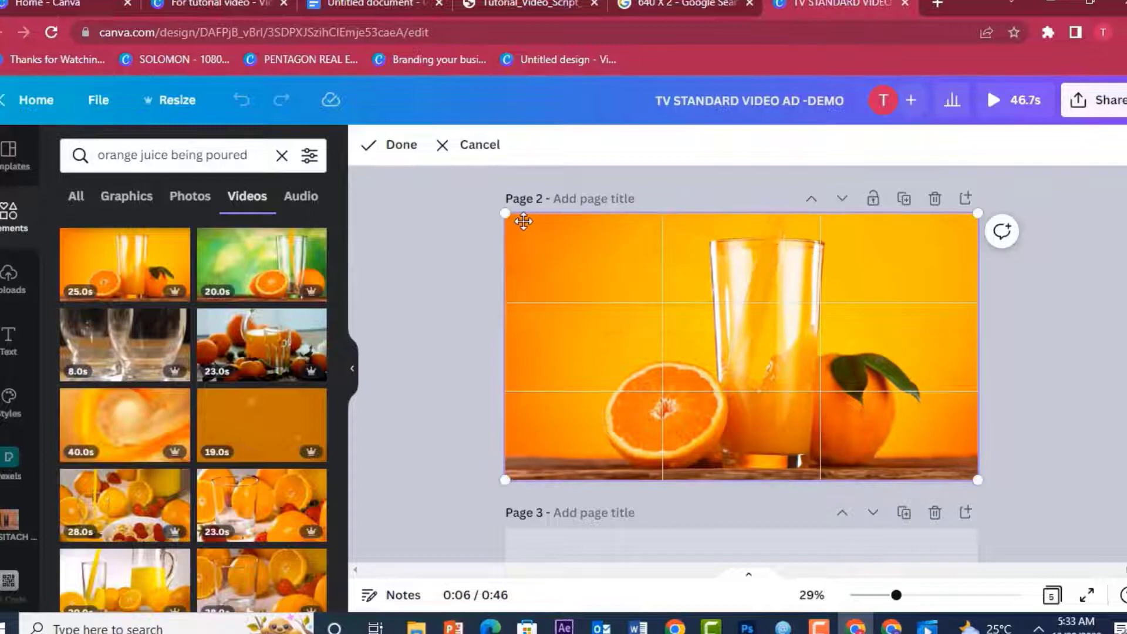
click(395, 144)
Step: Trim the end of the poured-juice background video on page 2 to a 4.0 s duration
click(744, 345)
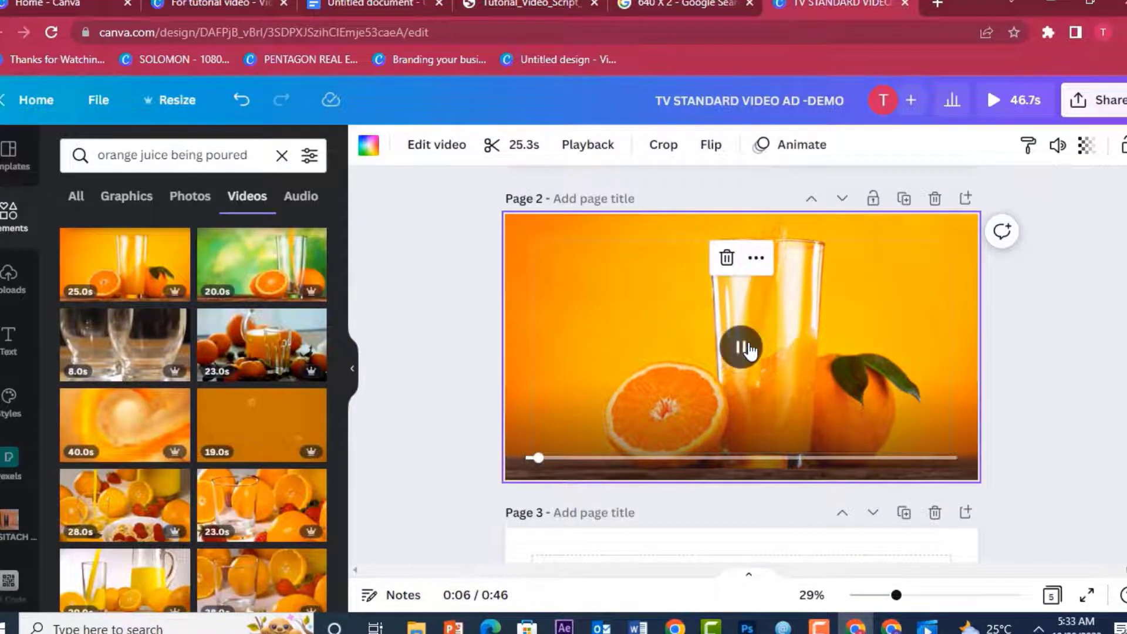
click(512, 152)
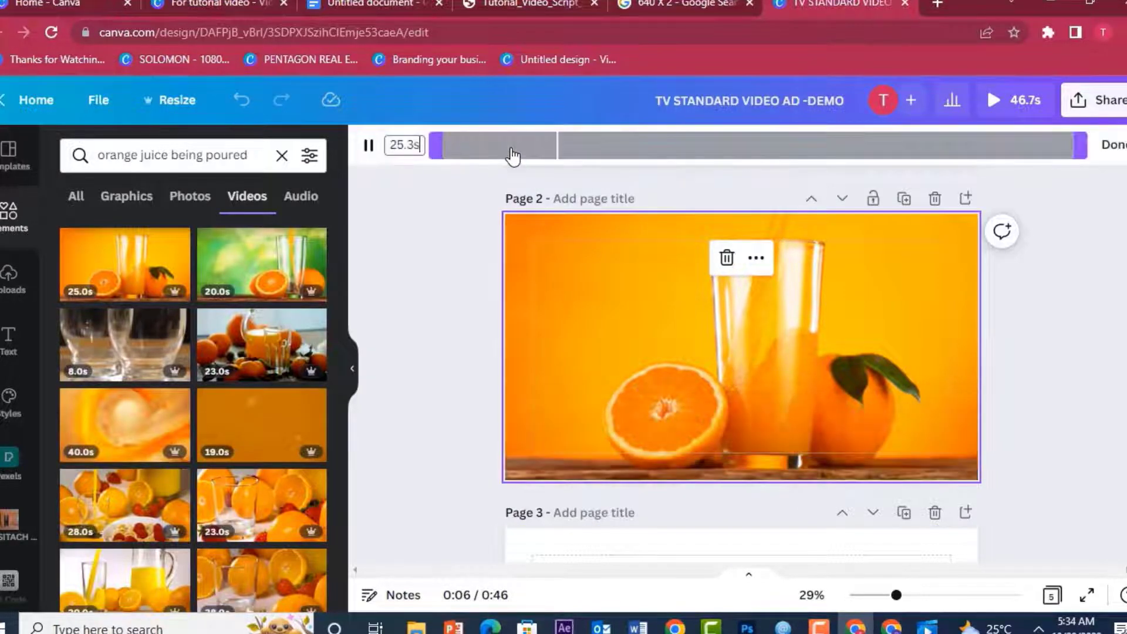
drag(1082, 145, 550, 133)
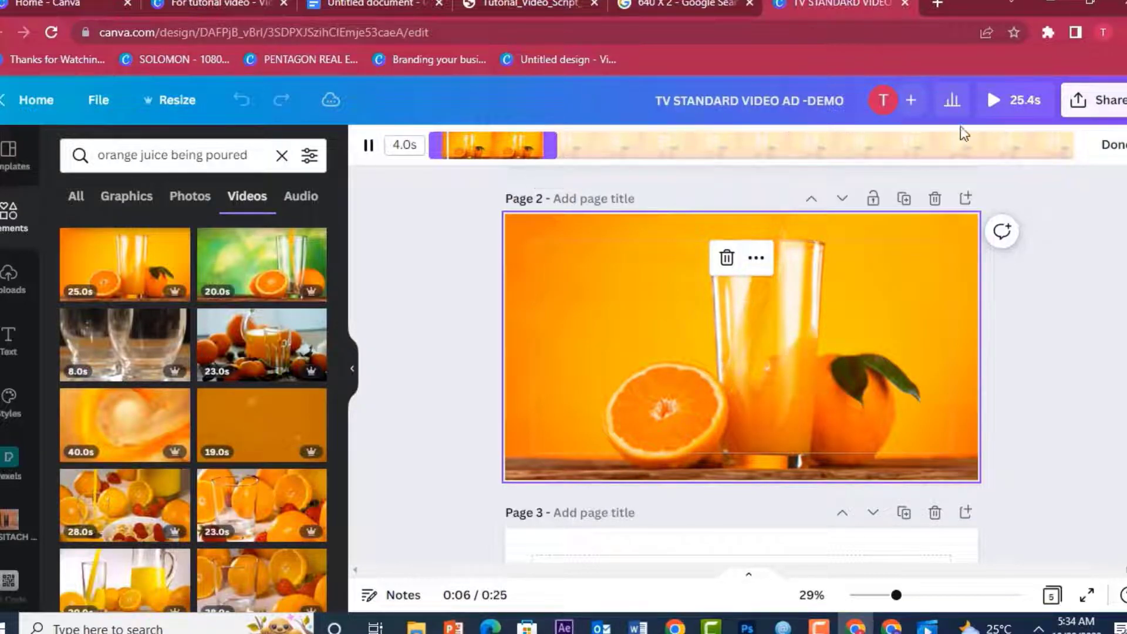
click(1115, 147)
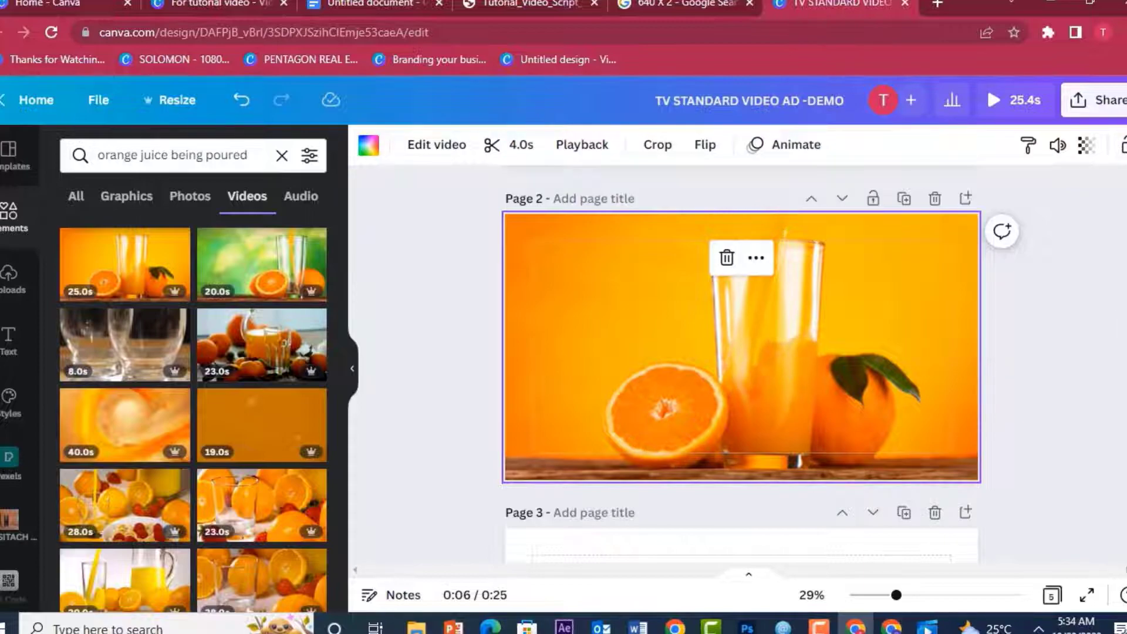
Step: Trim the orange splash background video on page 1 to a 4.0 s duration
scroll(765, 294, up, 5)
click(865, 231)
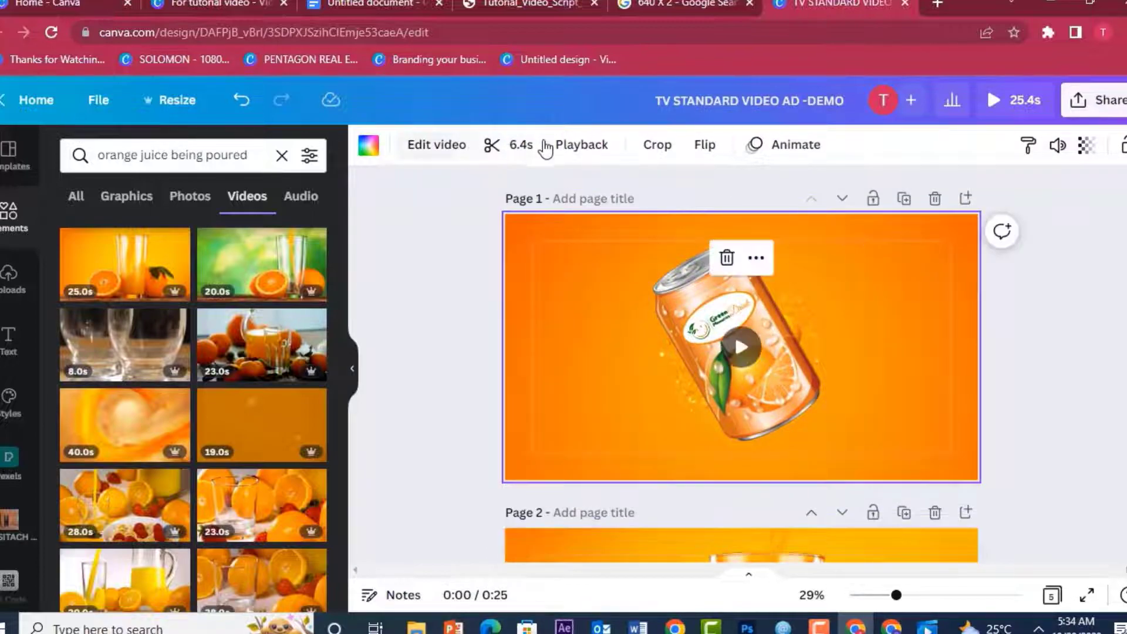
click(512, 146)
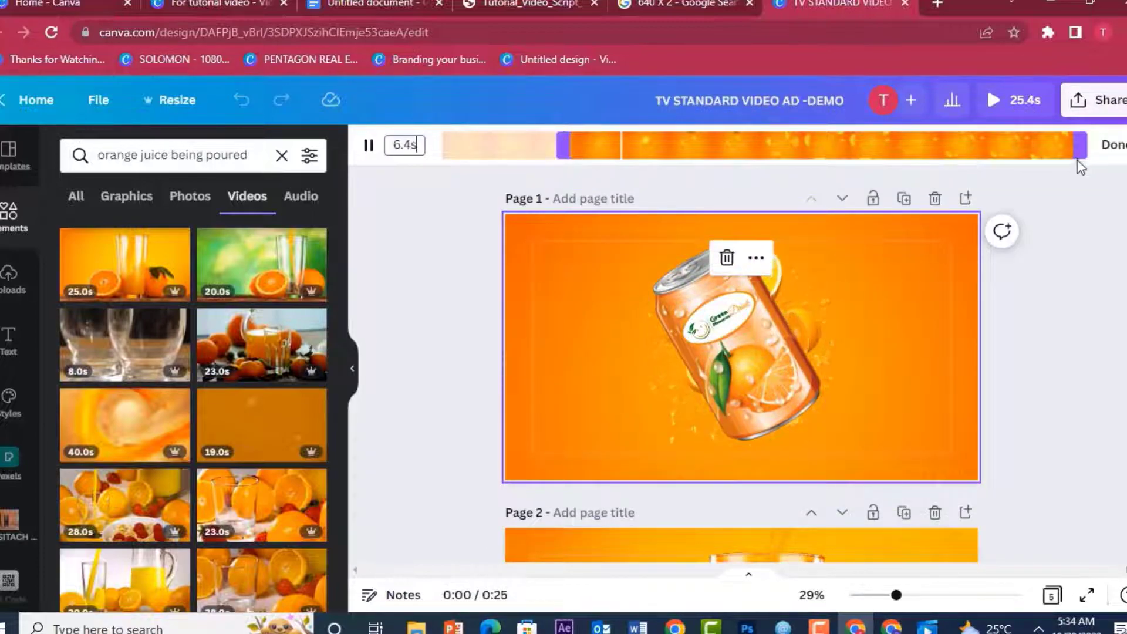
drag(1081, 150, 1056, 154)
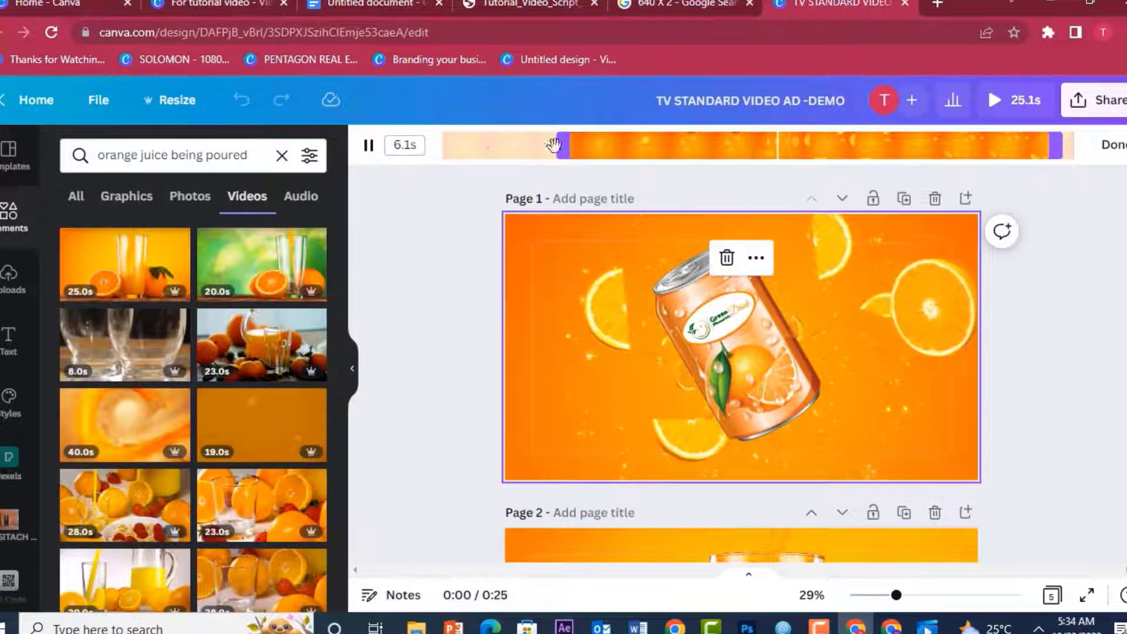
click(415, 148)
key(BackSpace)
key(BackSpace)
key(BackSpace)
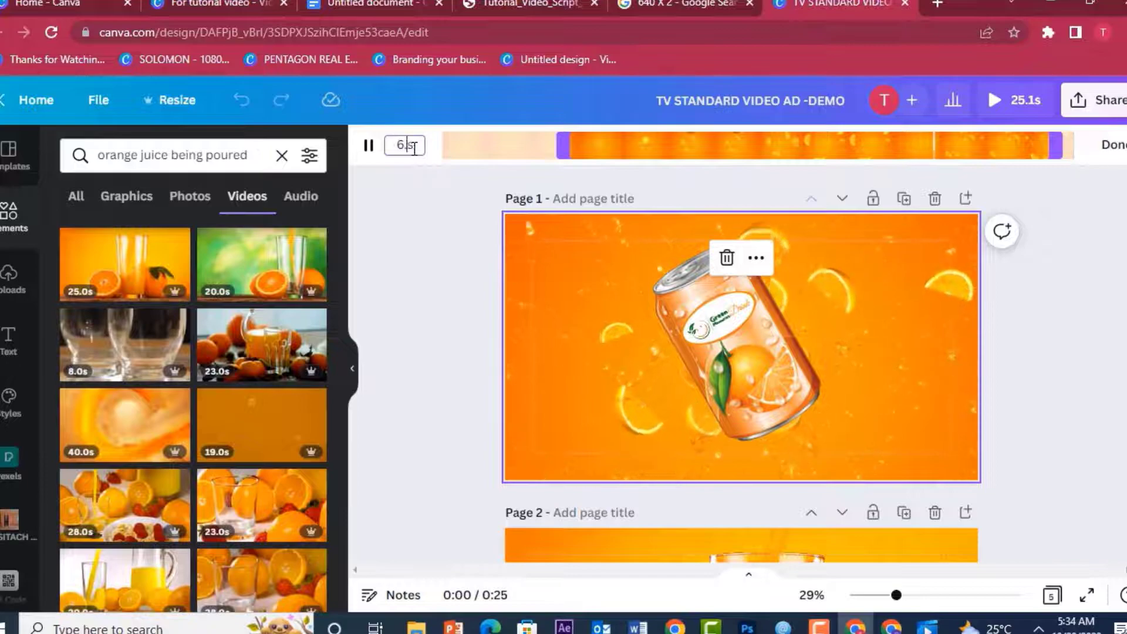
text(4s)
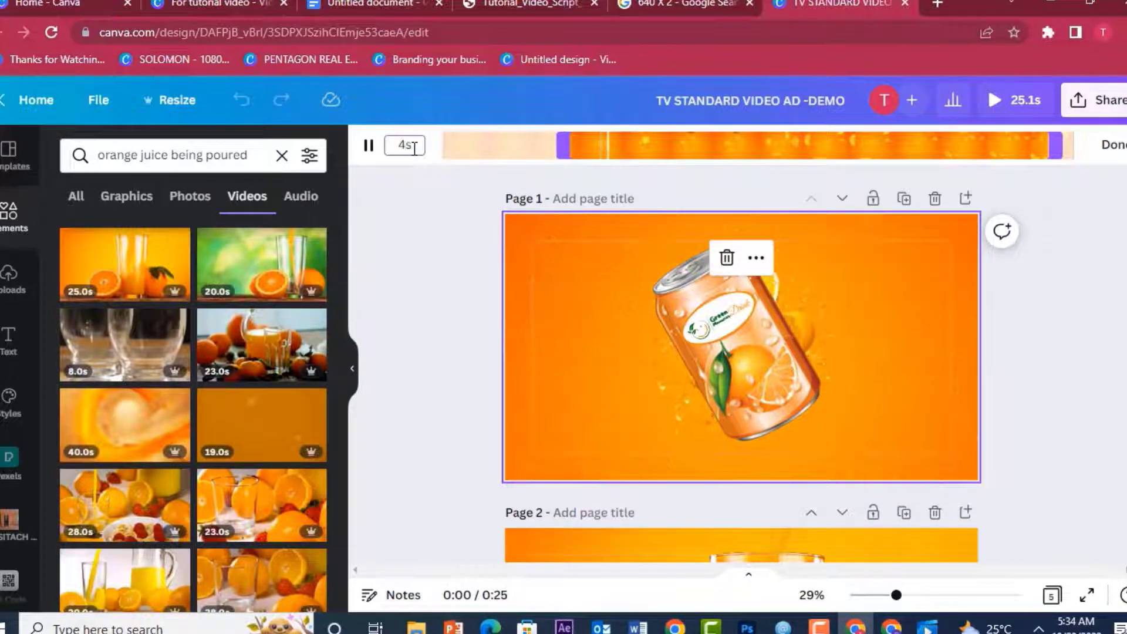
key(Return)
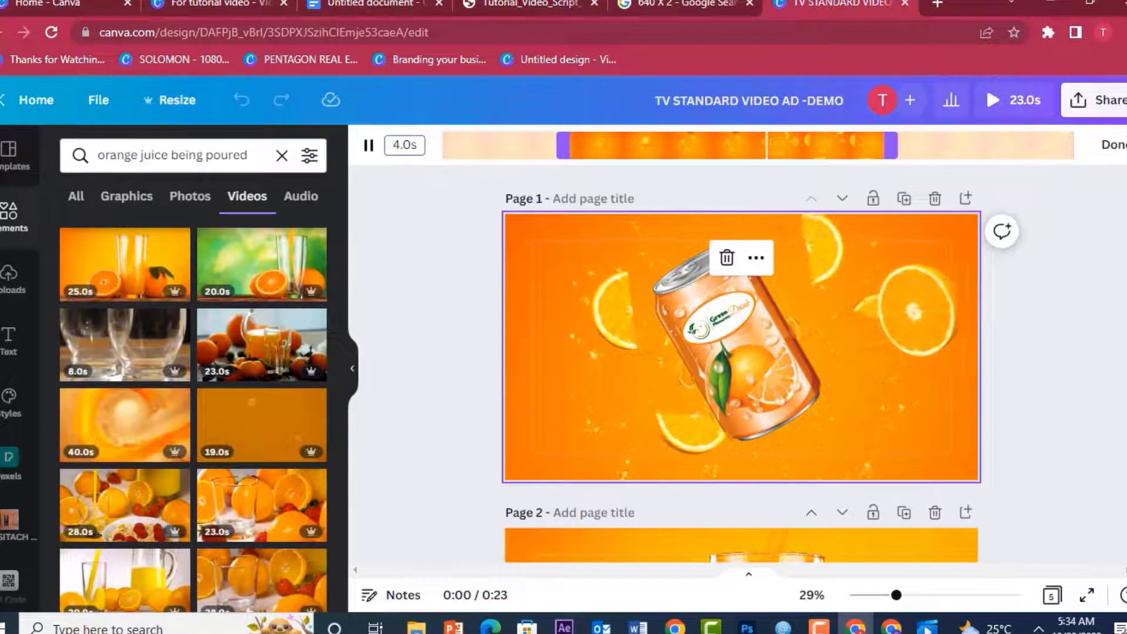
click(1110, 144)
click(1084, 248)
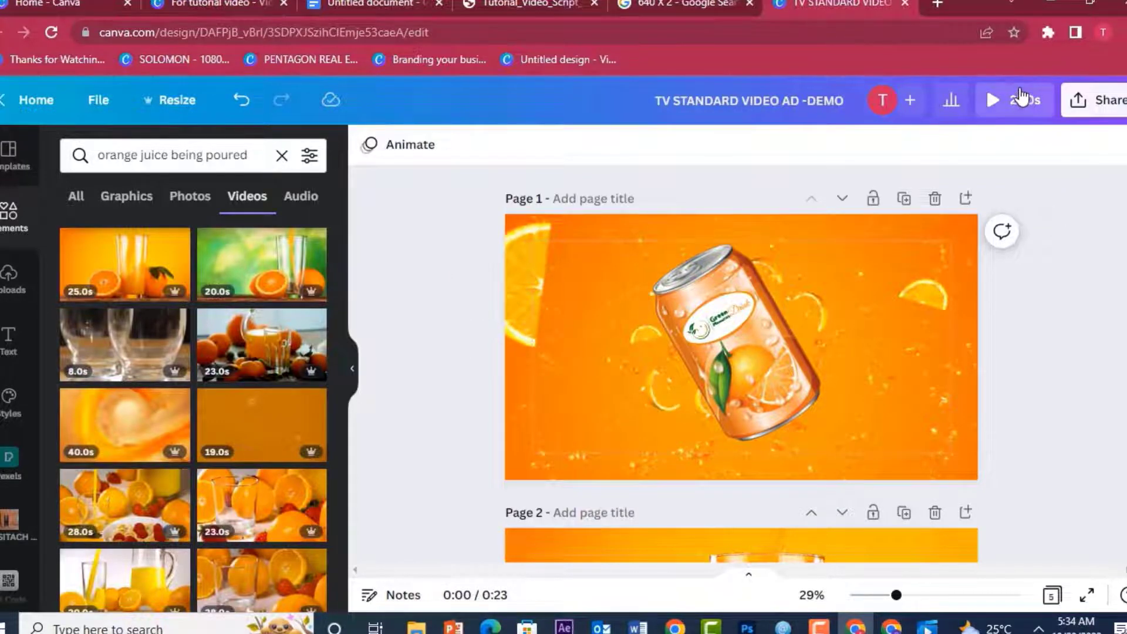
Step: Preview the shortened advert and review the Breathe animation settings of the tilted can on page 1
click(1019, 100)
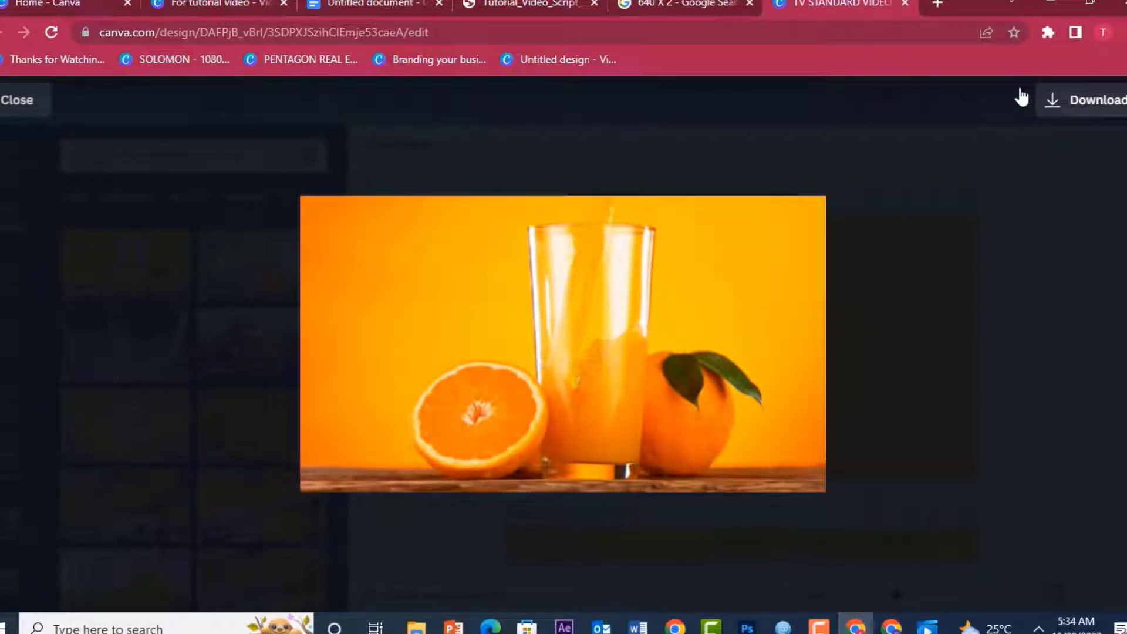
click(50, 100)
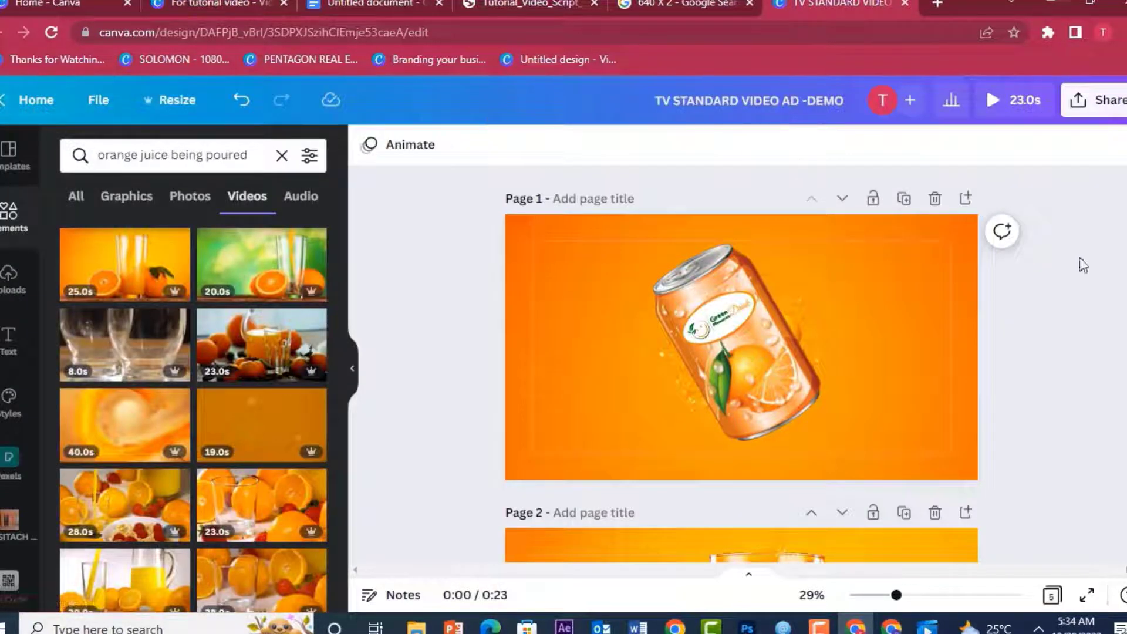
click(730, 323)
click(731, 323)
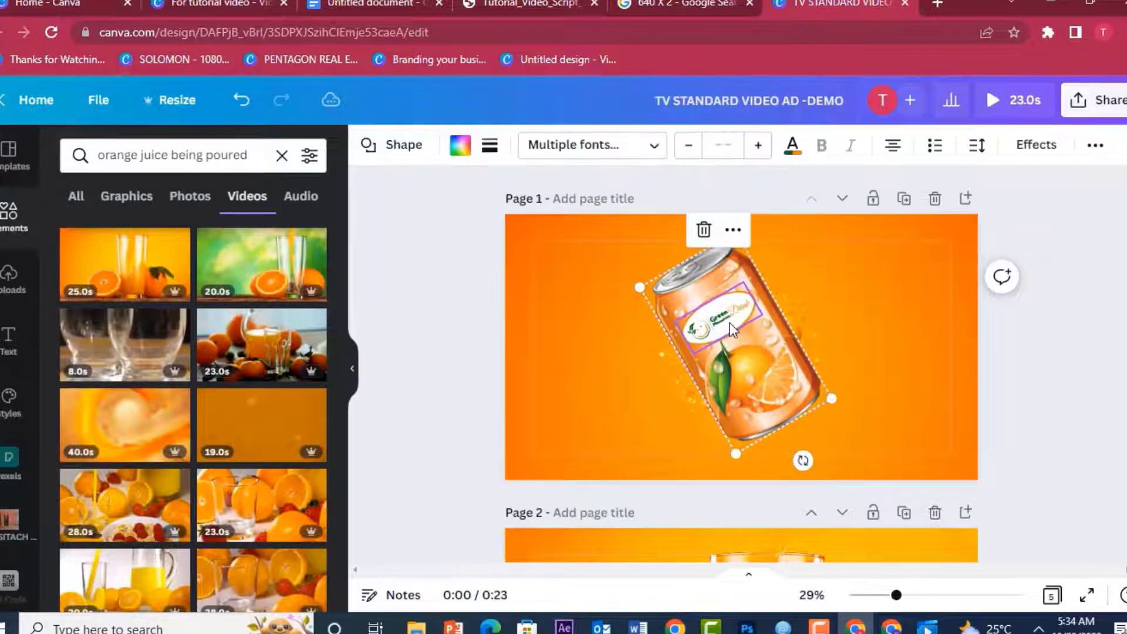
click(999, 231)
drag(900, 259, 669, 392)
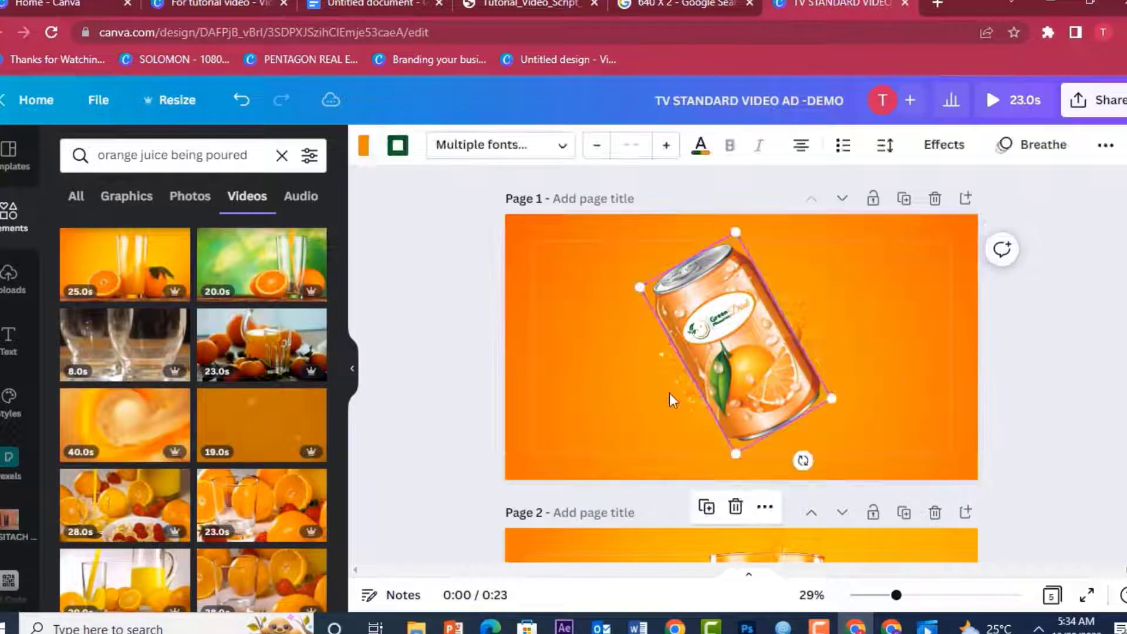
click(1021, 144)
click(117, 528)
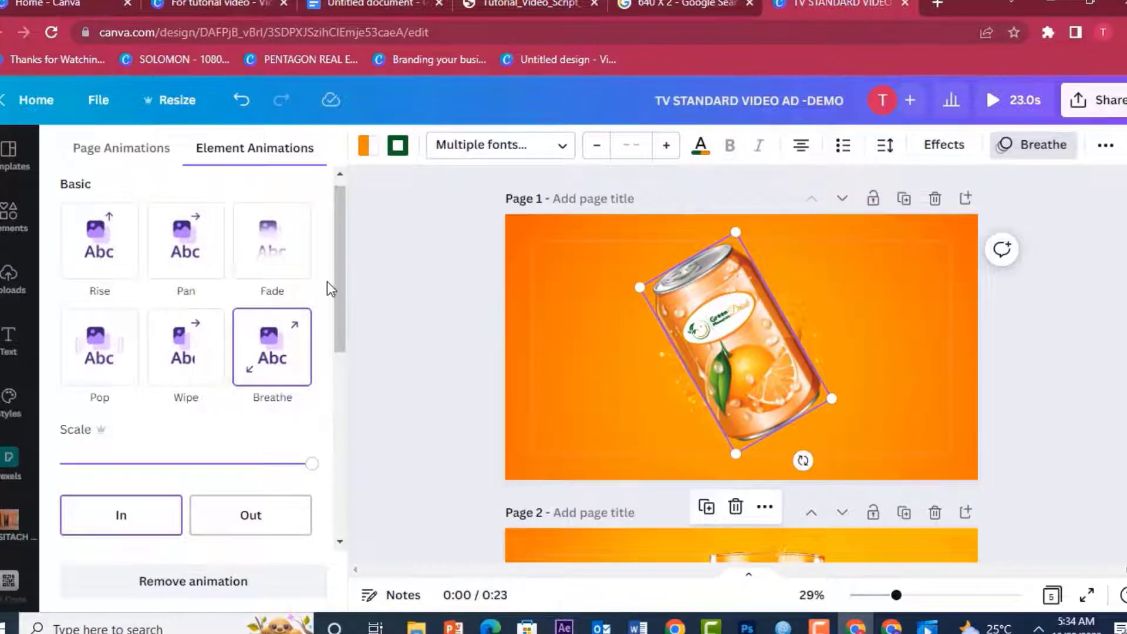
drag(340, 283, 348, 366)
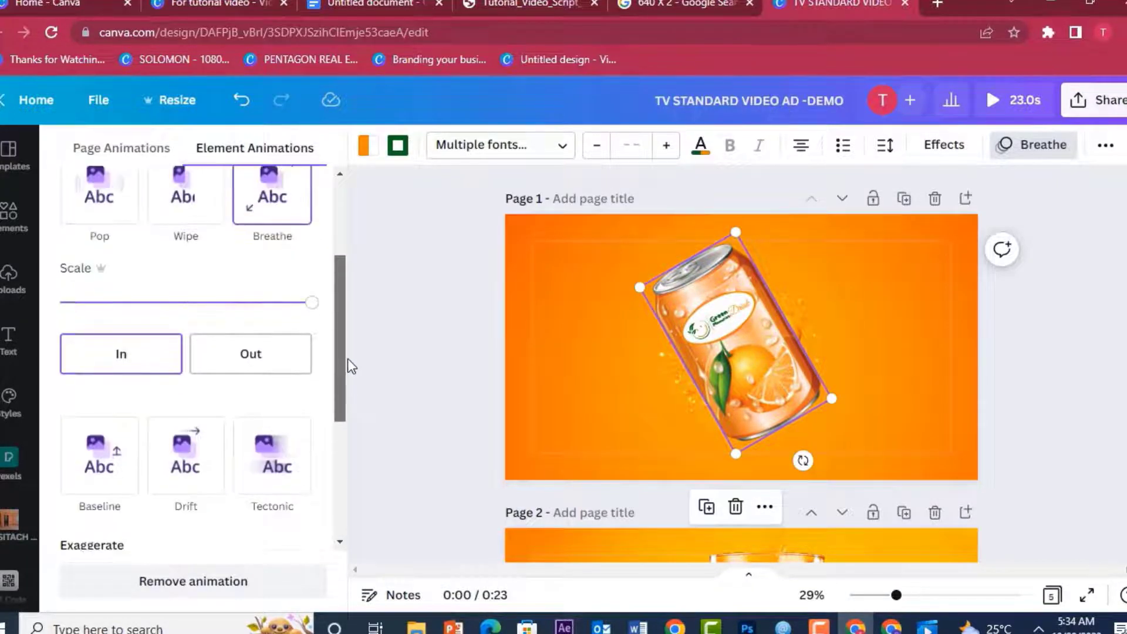
click(491, 365)
Step: Switch to the video player to compare the poured-juice page with the matching scene in the "For tutorial video" reference
scroll(491, 365, down, 8)
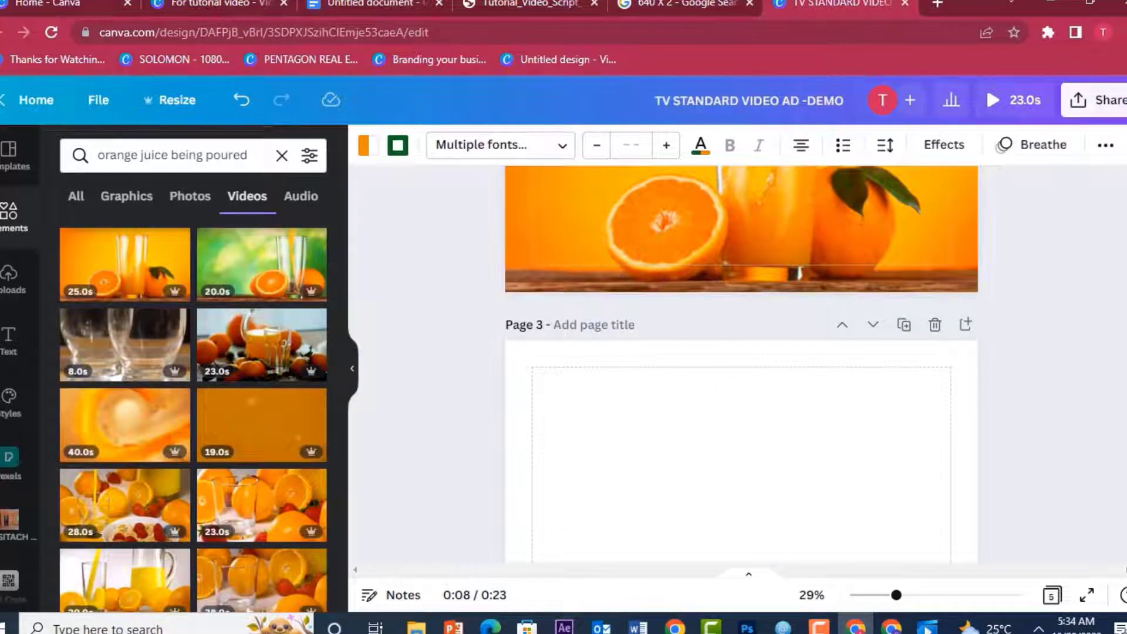
scroll(740, 365, up, 3)
scroll(741, 364, down, 1)
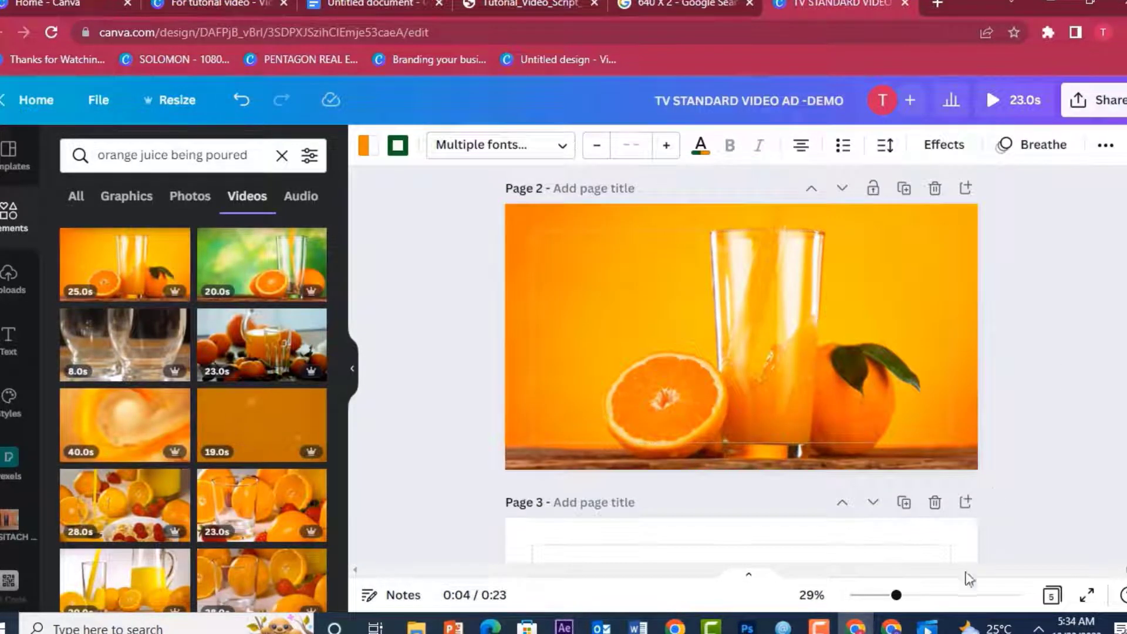
click(939, 624)
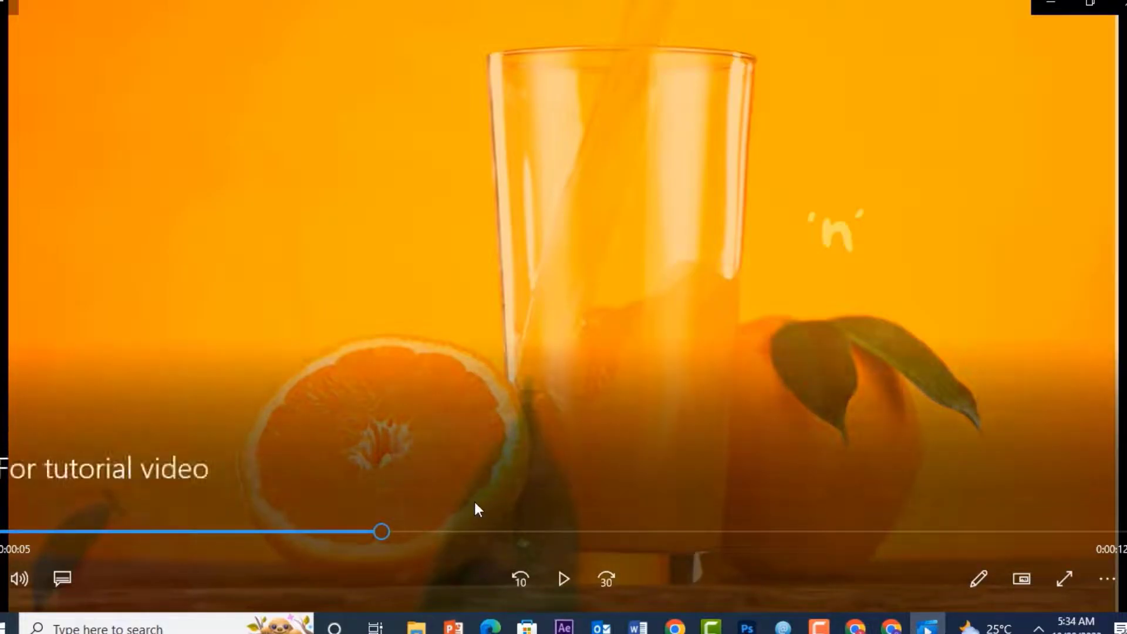
Step: Play the reference video up to the "TASTY 'n' FRESH" scene and return to the Canva design
click(578, 576)
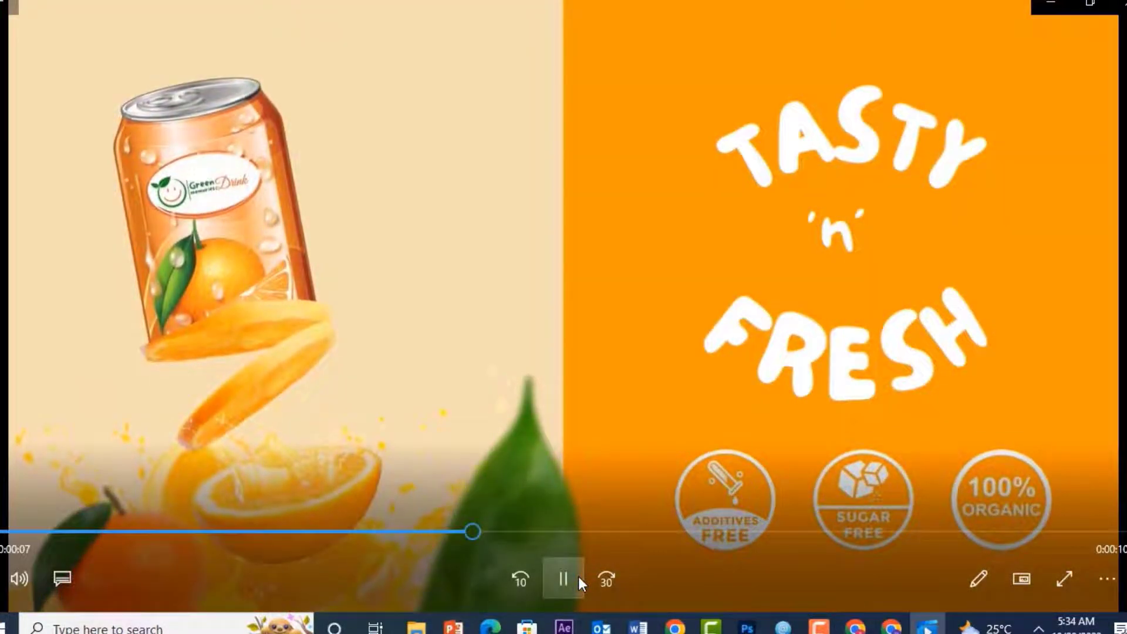
click(570, 579)
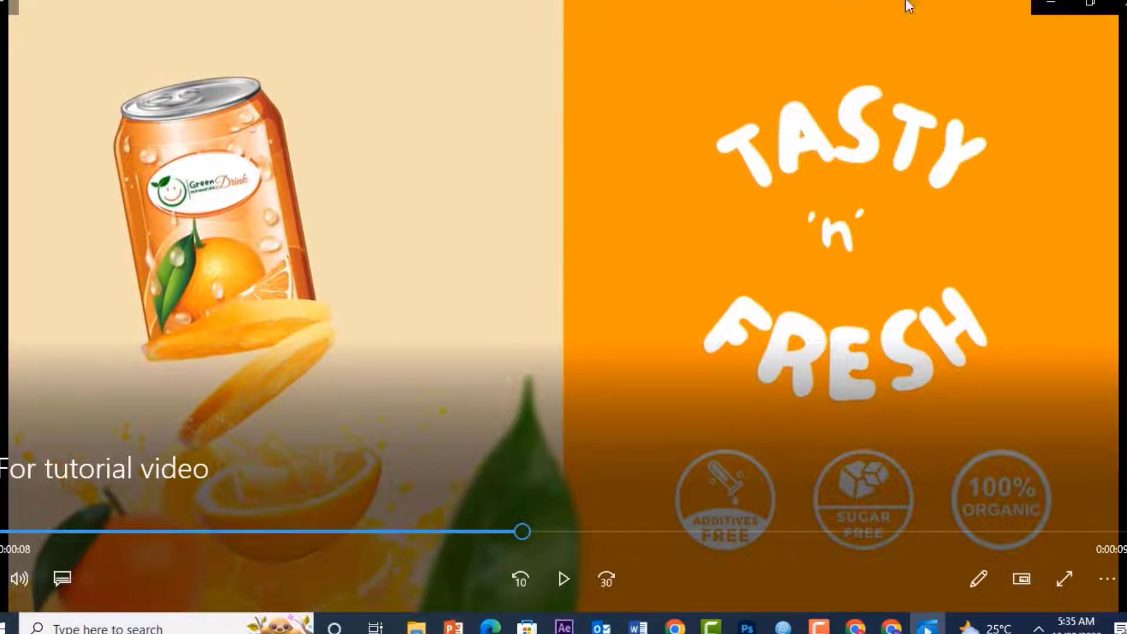
click(856, 628)
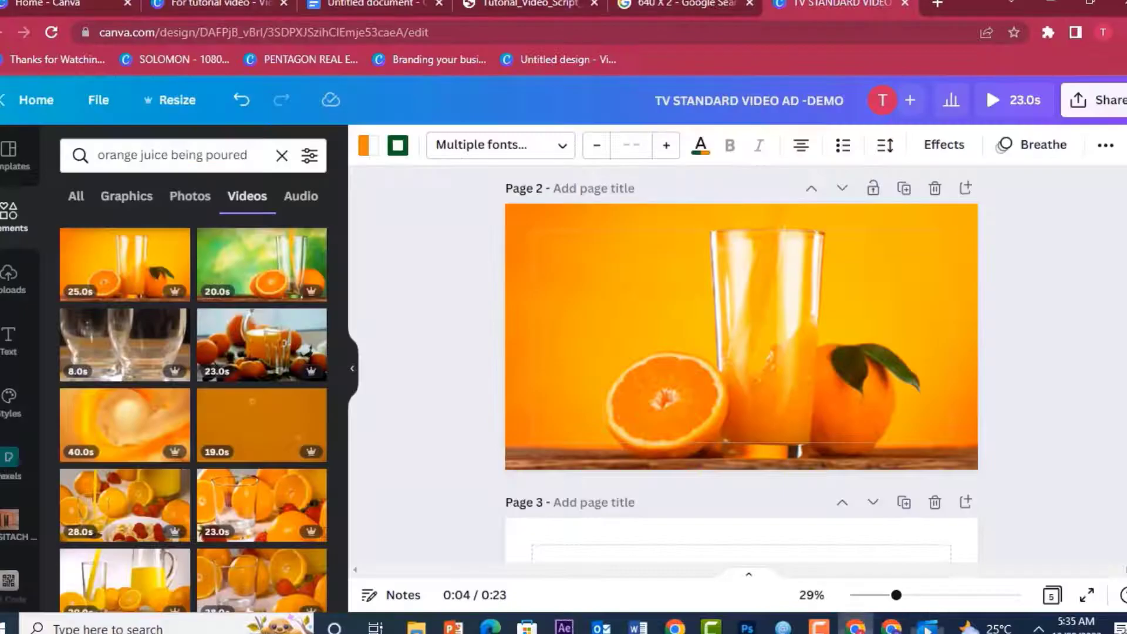
Step: Add a blank page after the poured-juice page and insert a square shape on it
click(965, 503)
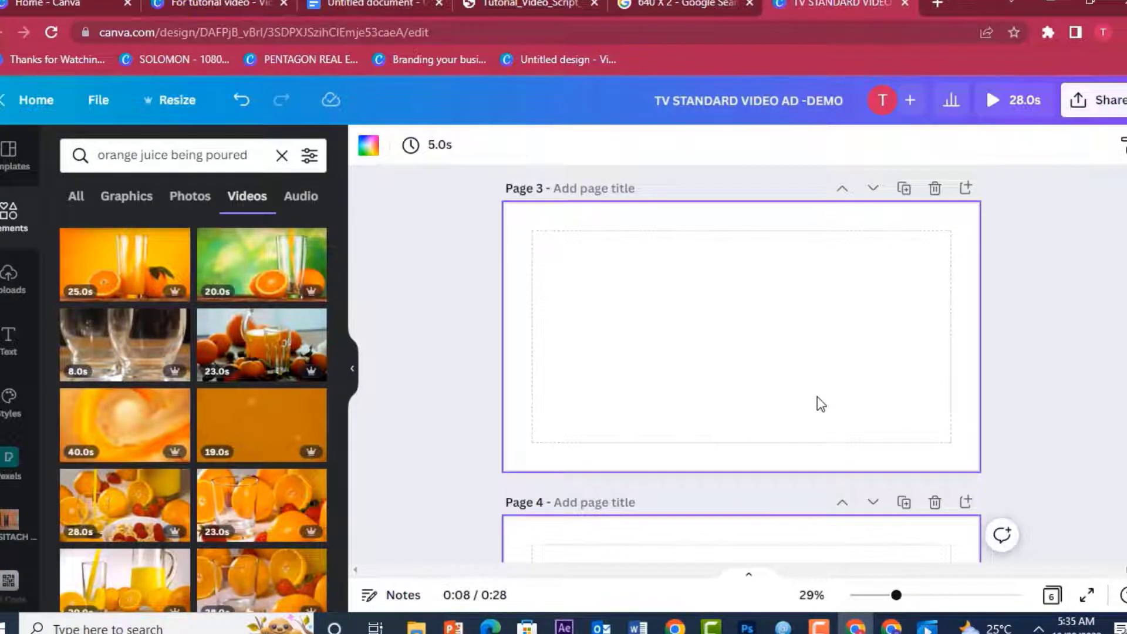
key(r)
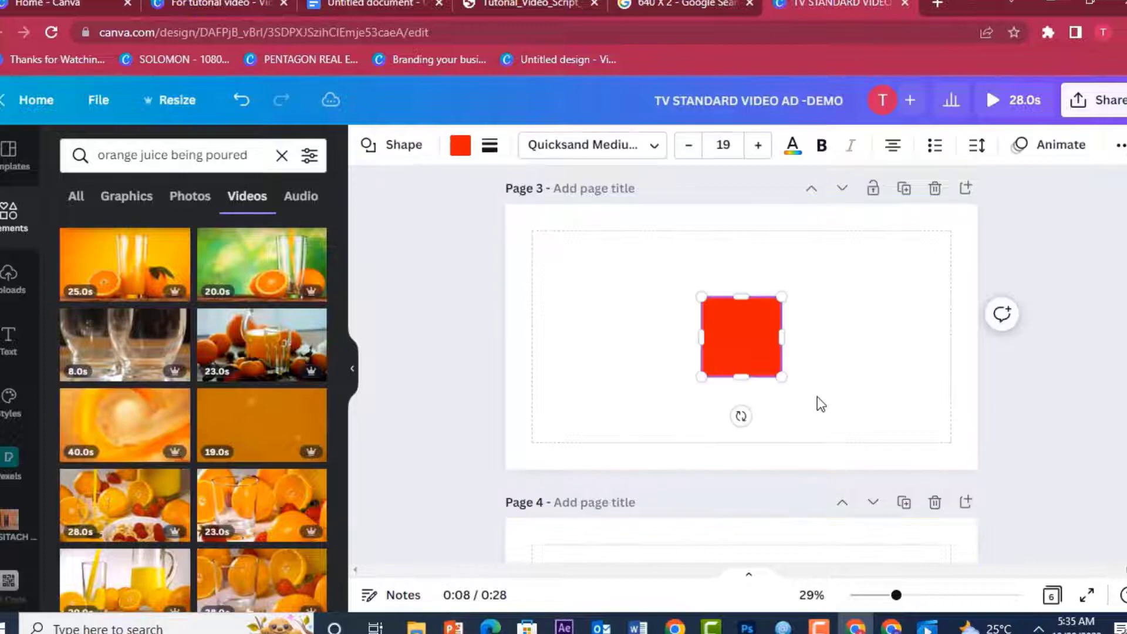
click(846, 373)
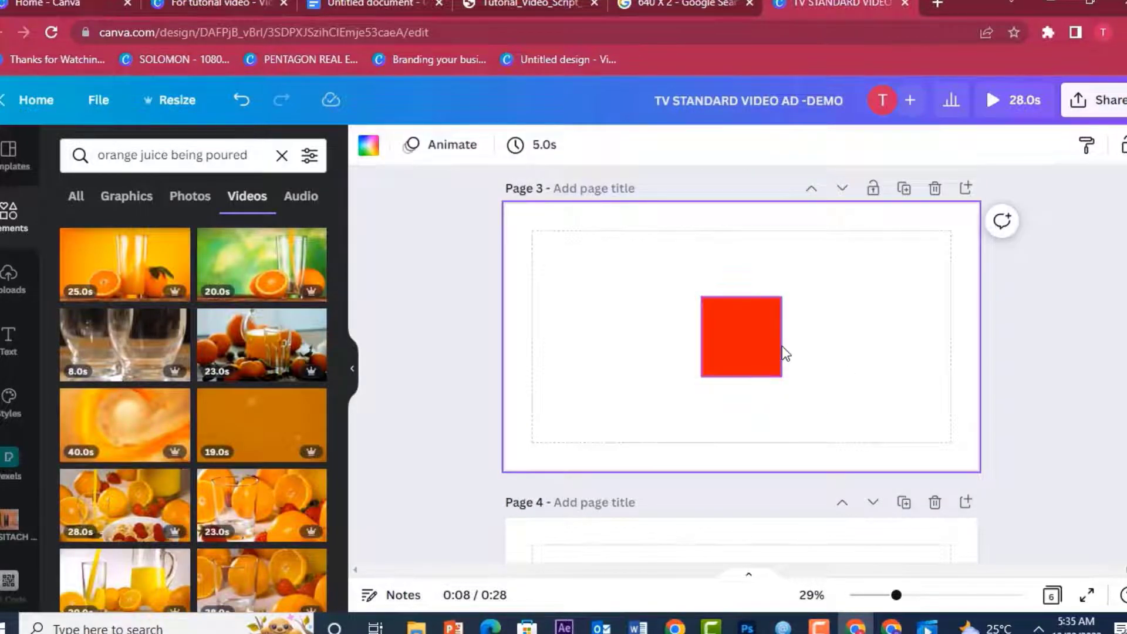
Step: Show the rulers and guides, align the red square to the centre guide, and stretch it to fill the right half of page 3
key(shift+r)
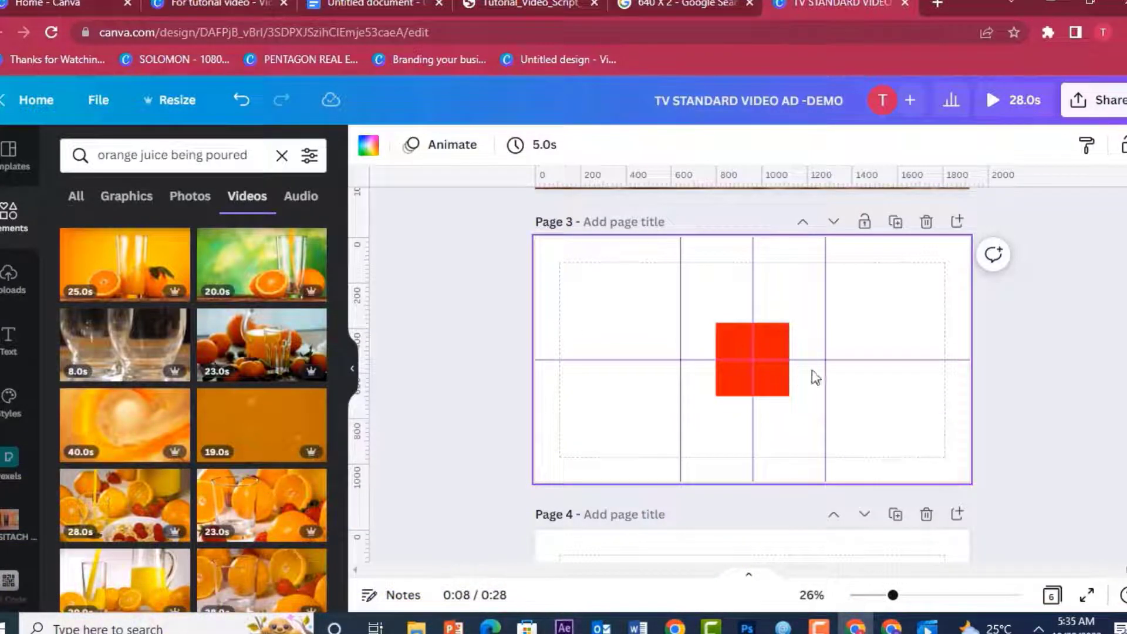
drag(763, 329, 802, 244)
drag(788, 312, 798, 516)
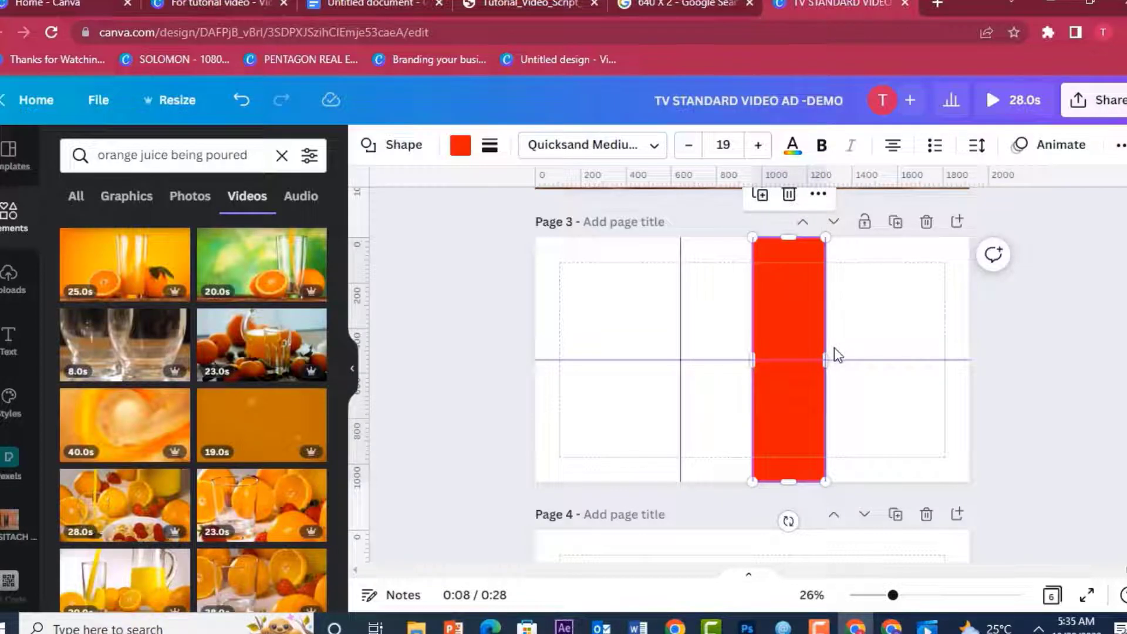
drag(832, 347, 976, 335)
click(906, 280)
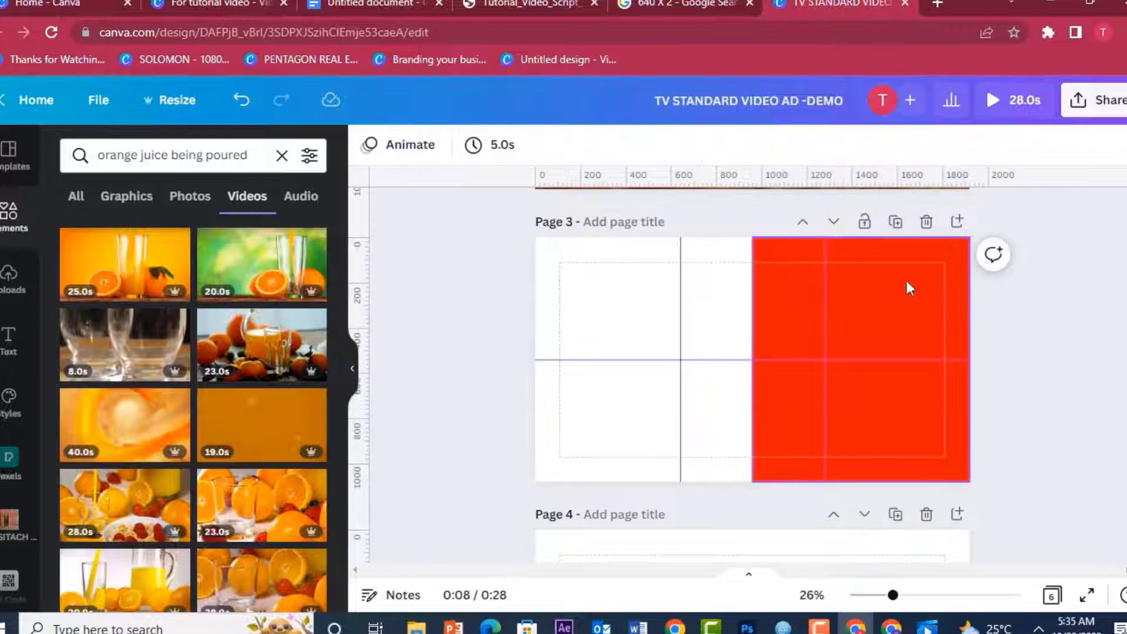
click(1121, 145)
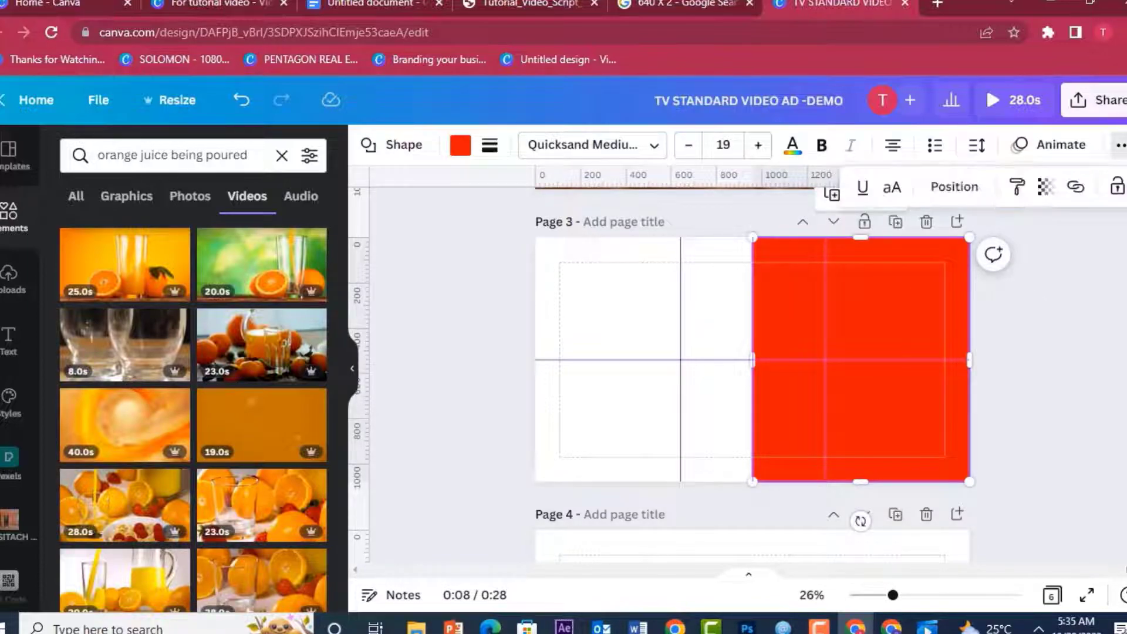
click(1115, 189)
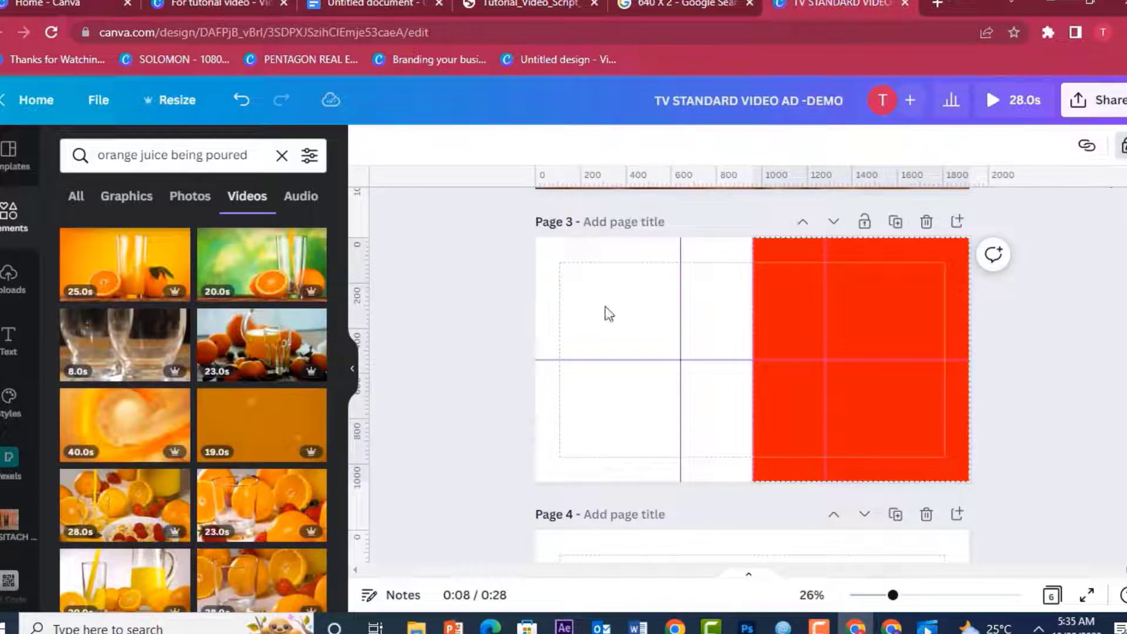
click(1121, 147)
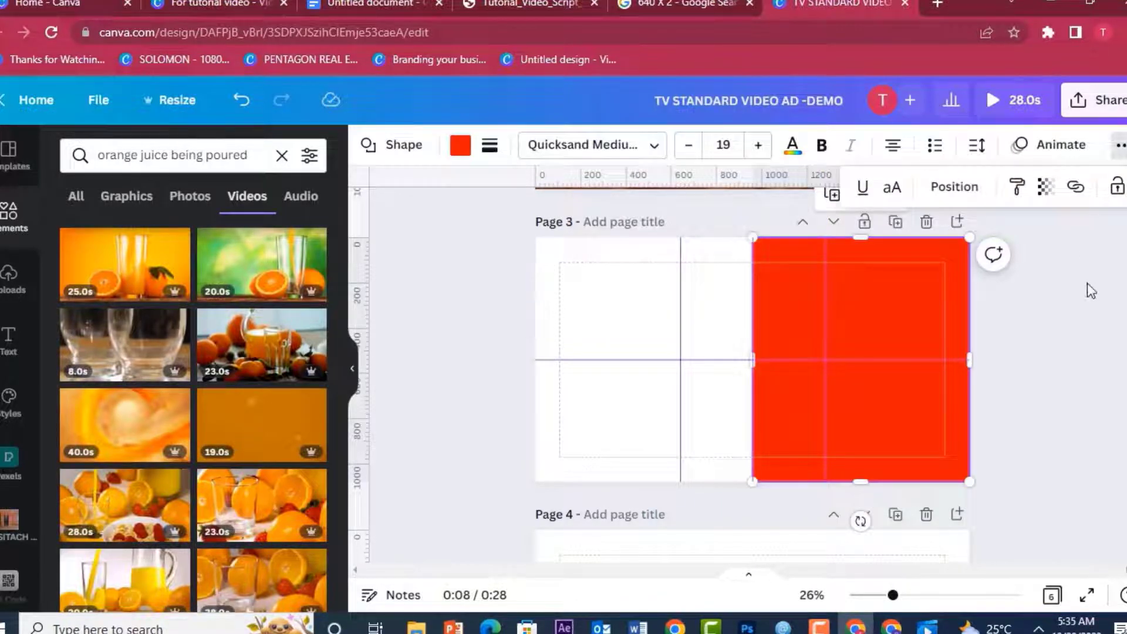
Step: Change the fill colour of the rectangle on page 3 to orange
click(461, 146)
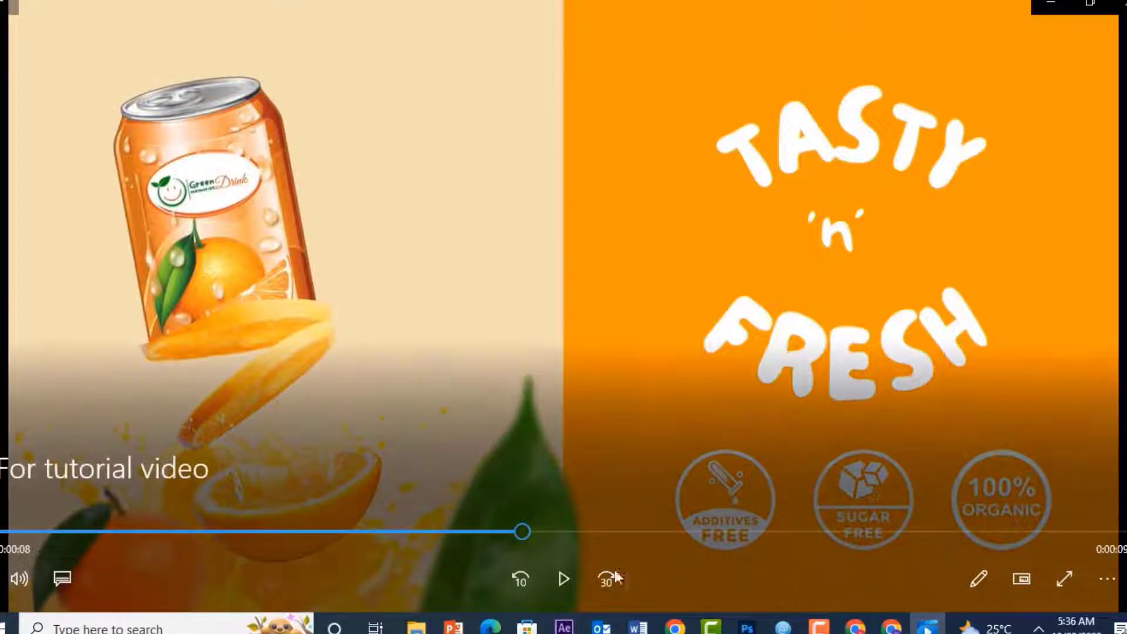
Step: Replay the reference video from the poured-juice scene to review the split-page "TASTY 'n' FRESH" scene, and return to Canva
drag(534, 540, 395, 535)
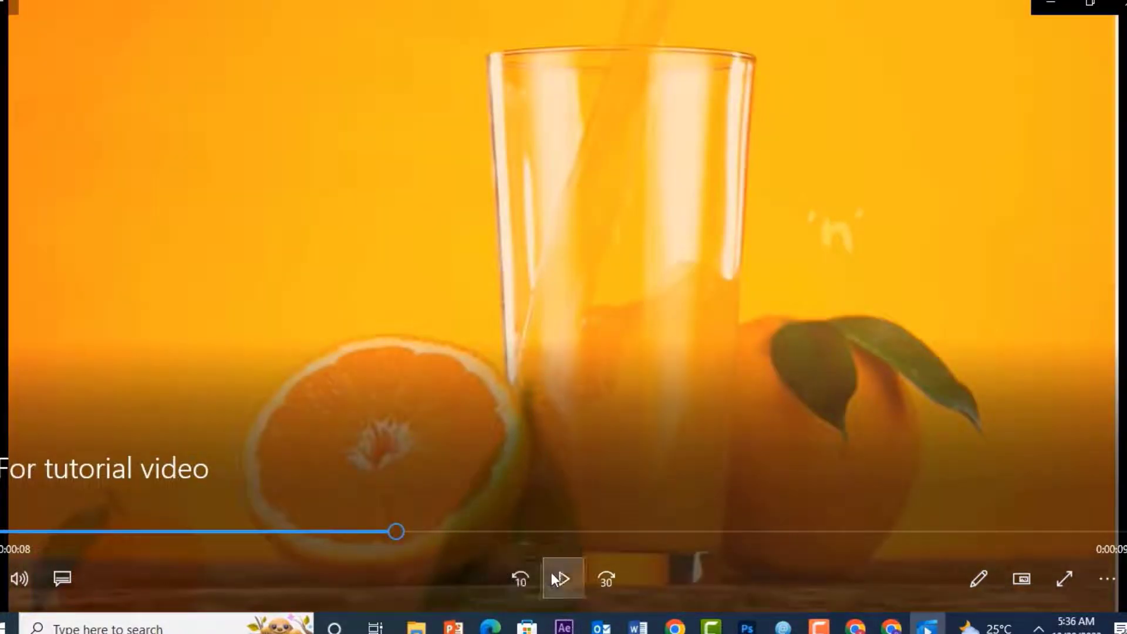
click(554, 575)
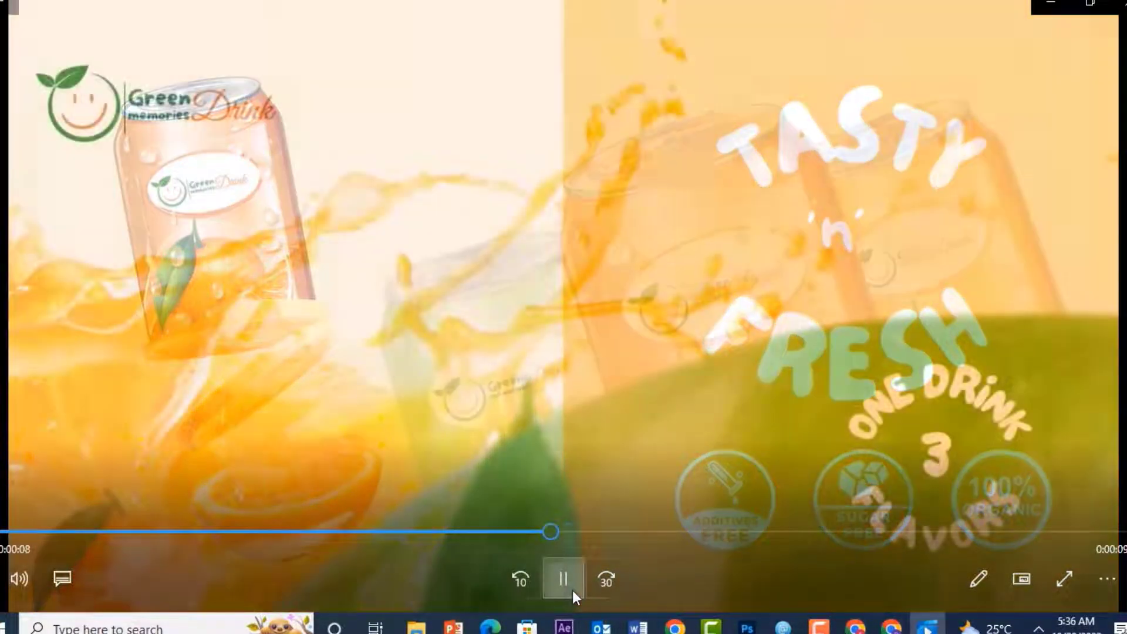
click(564, 581)
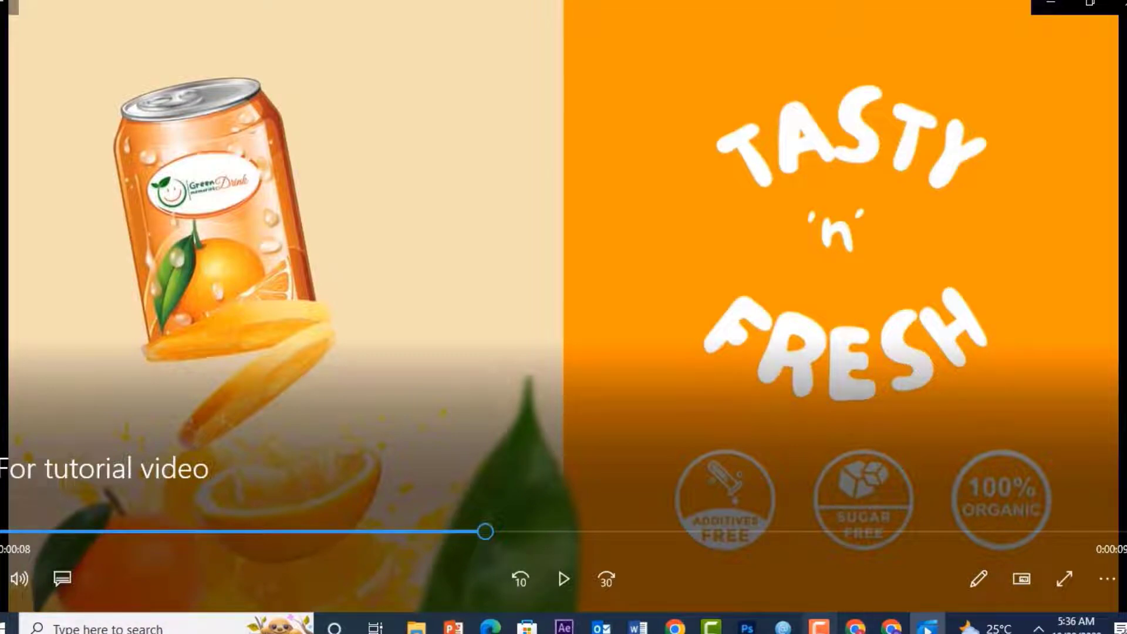
click(855, 627)
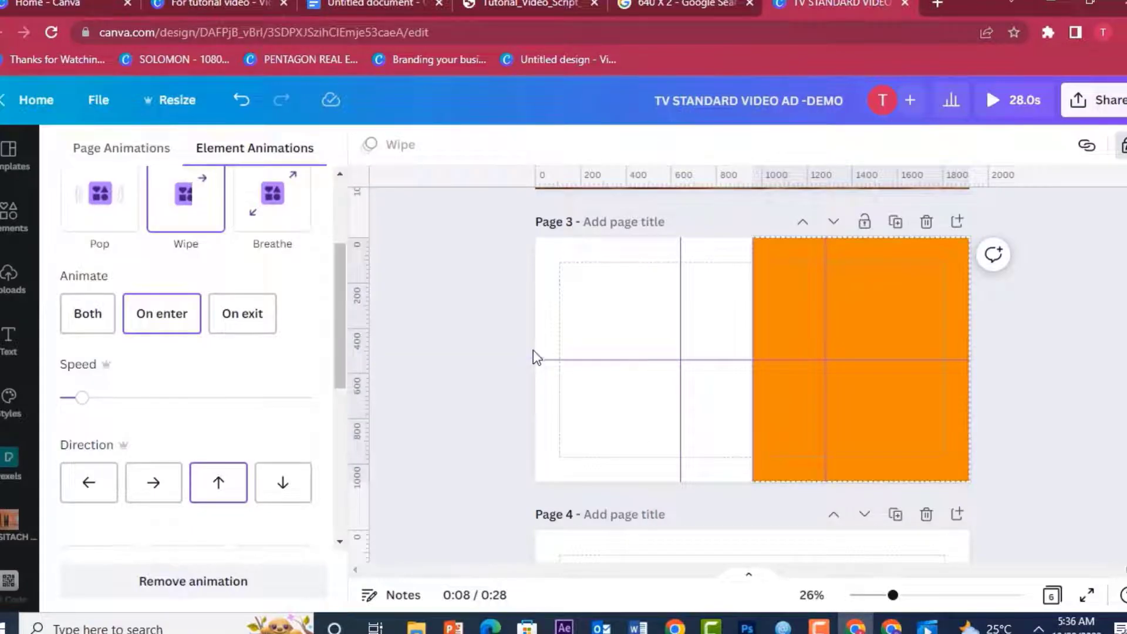
Step: Add a text box reading "TASTY" over the white half of page 3, enlarged to font size 89.9
click(573, 319)
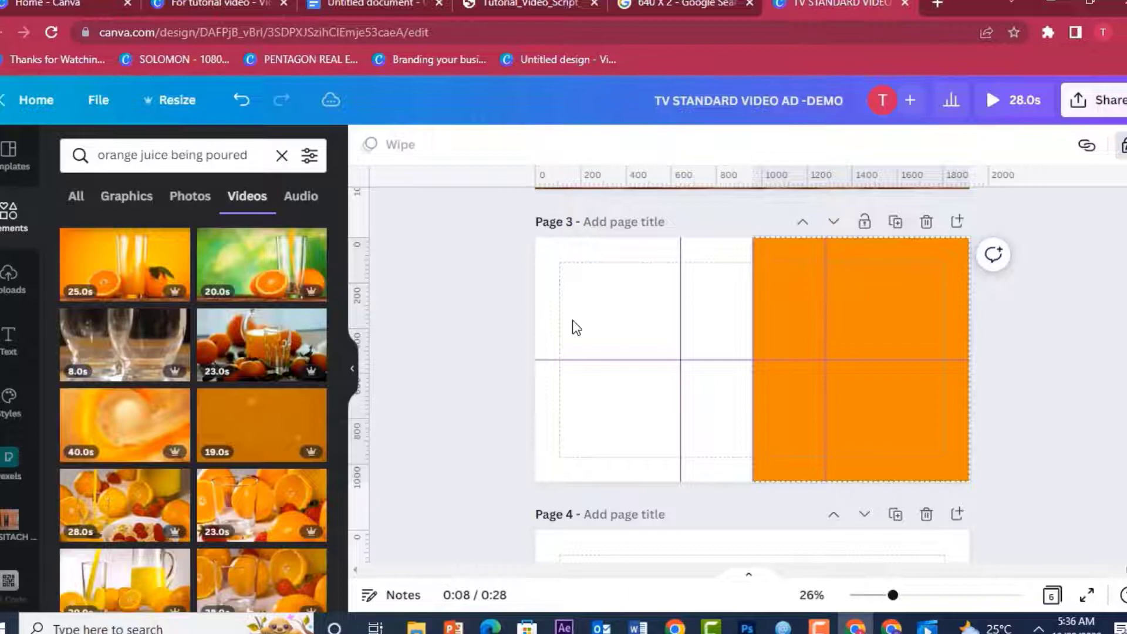
click(1124, 153)
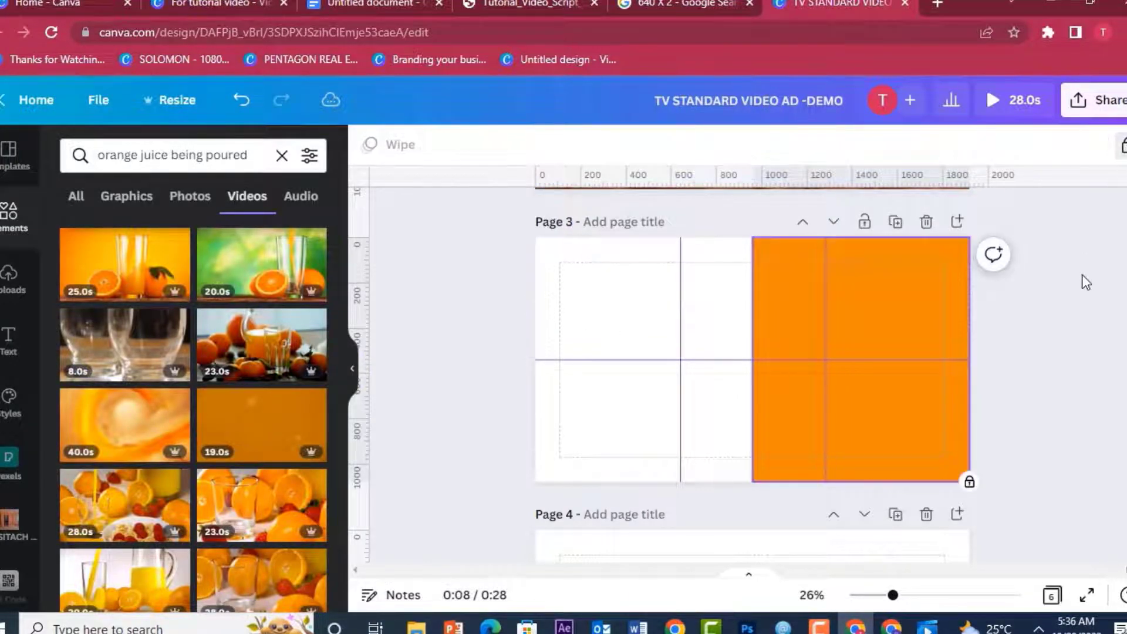
click(1085, 255)
key(t)
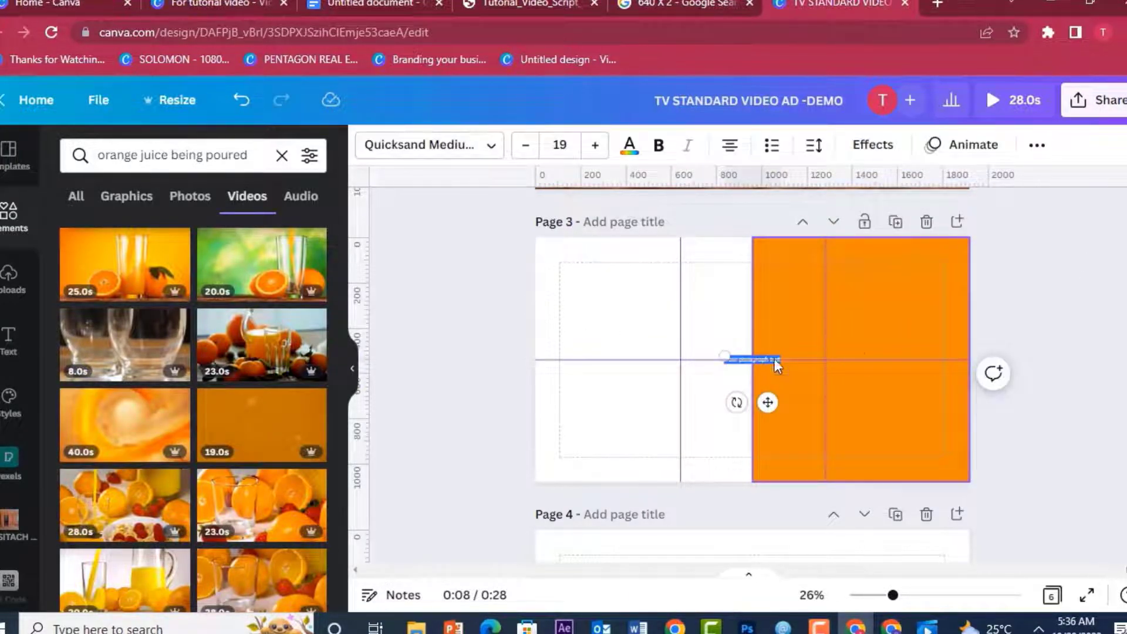
drag(726, 351, 521, 320)
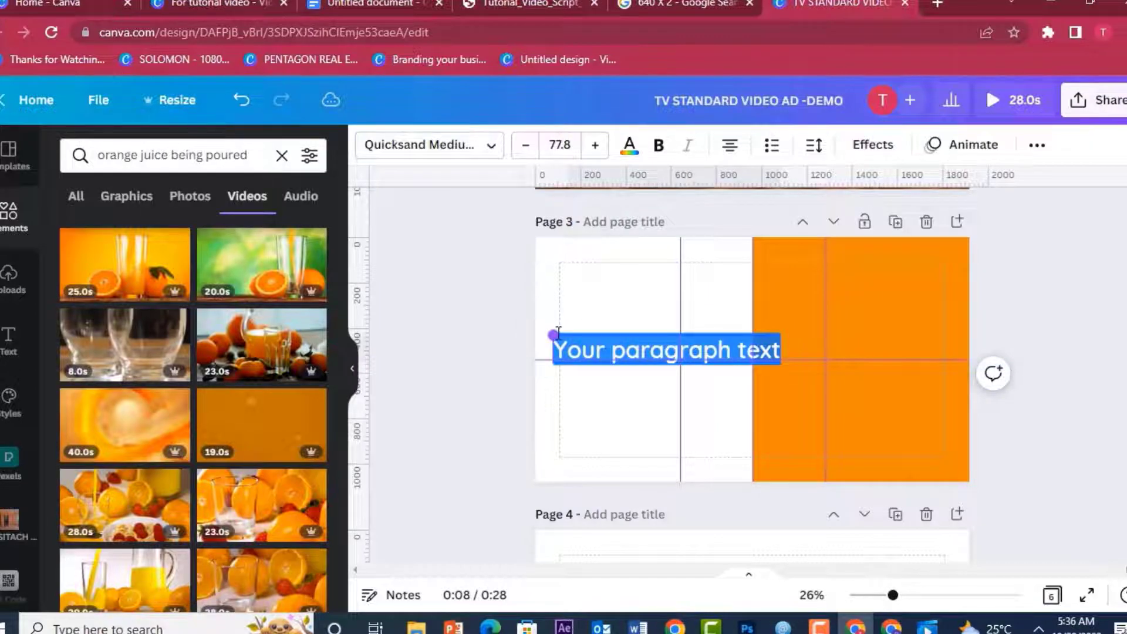
text(TASTY)
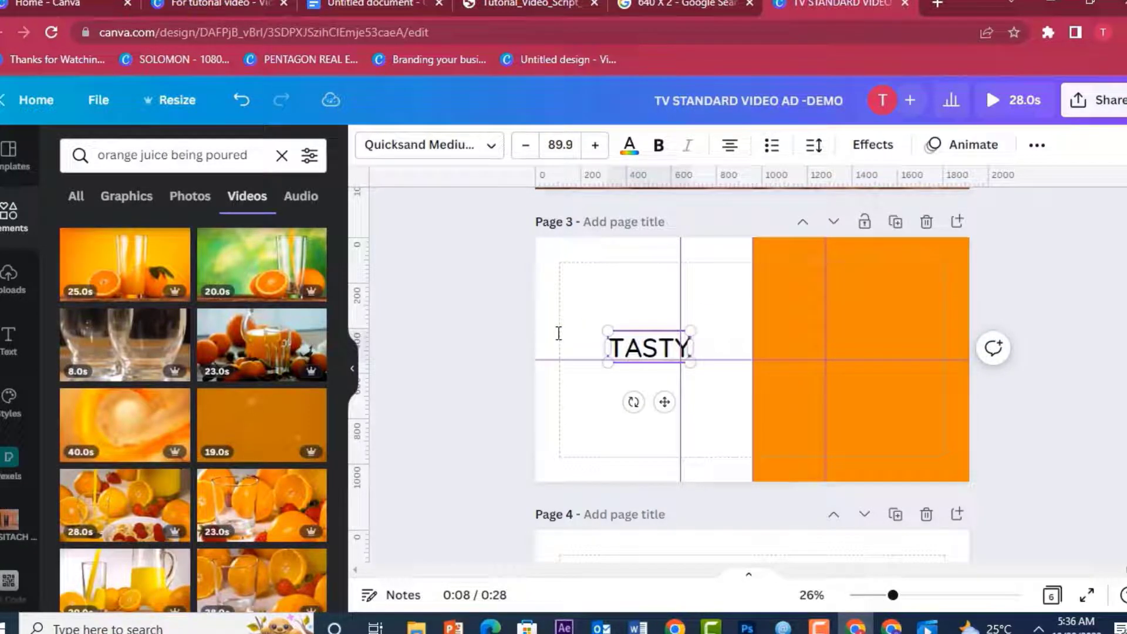
click(618, 283)
Step: Duplicate the "TASTY" text directly below itself and change the copy to "'n'"
click(640, 349)
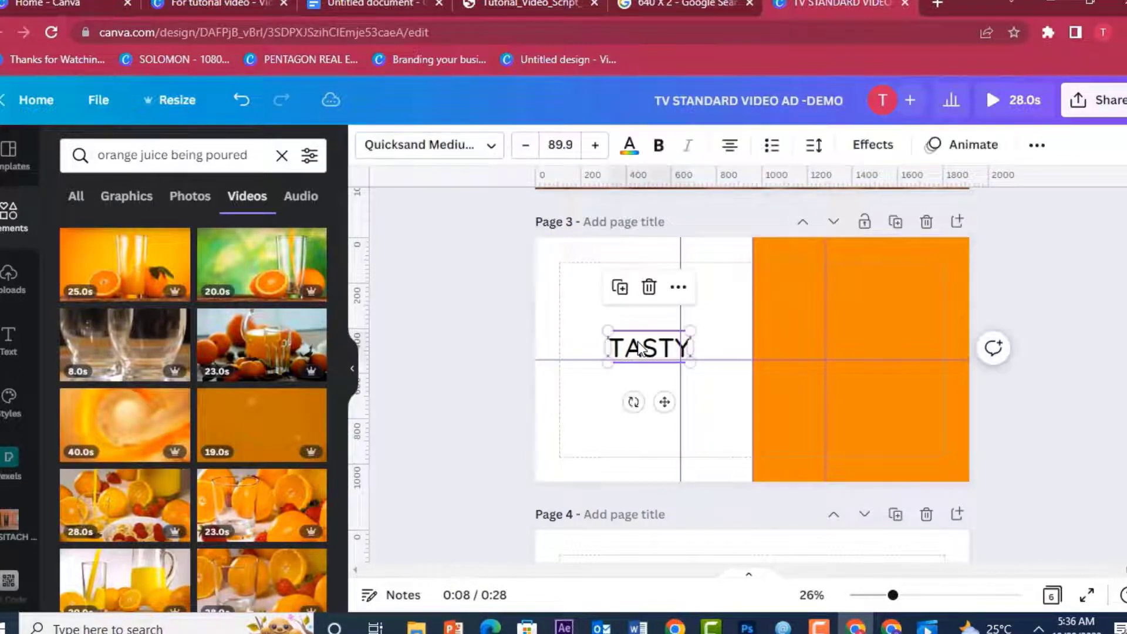
drag(640, 349, 637, 404)
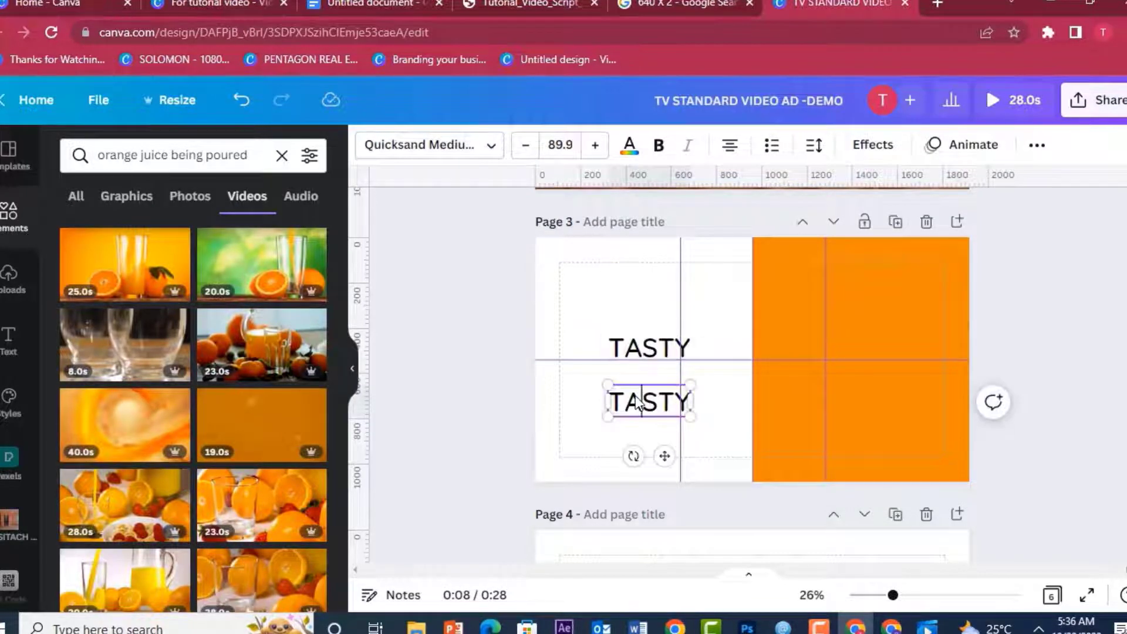
double_click(636, 402)
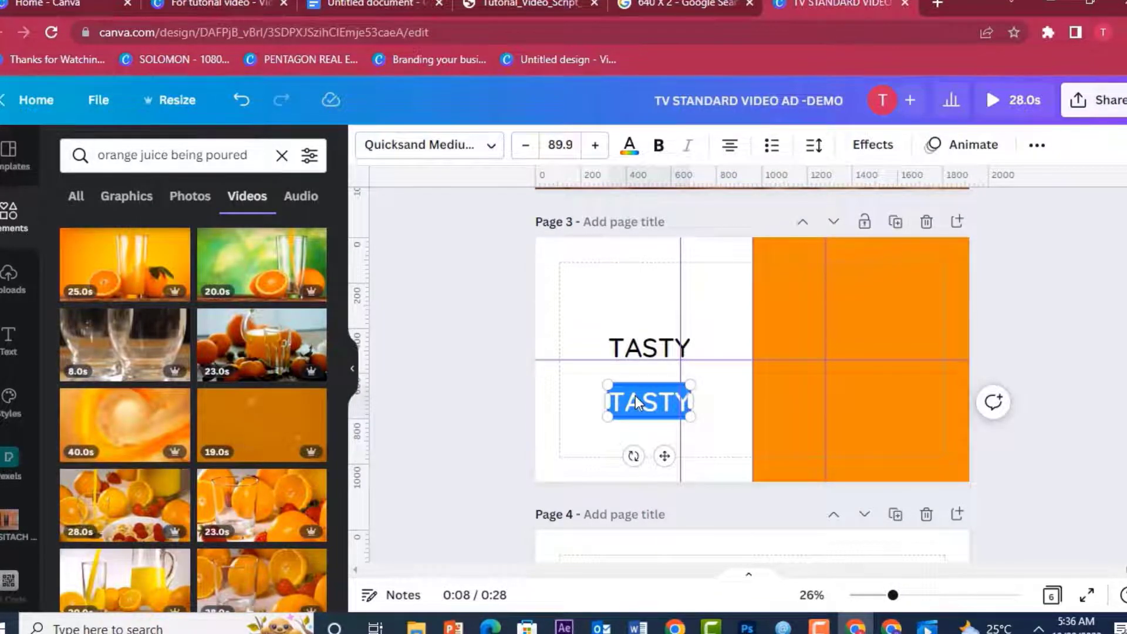
key(BackSpace)
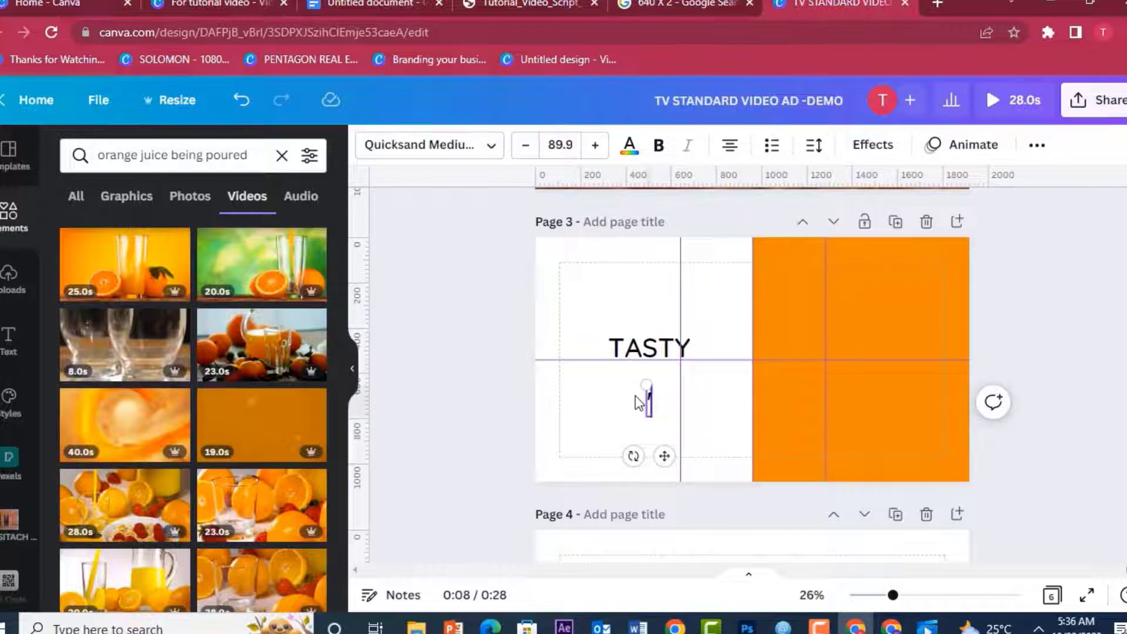
text(NO)
key(BackSpace)
key(BackSpace)
text('n')
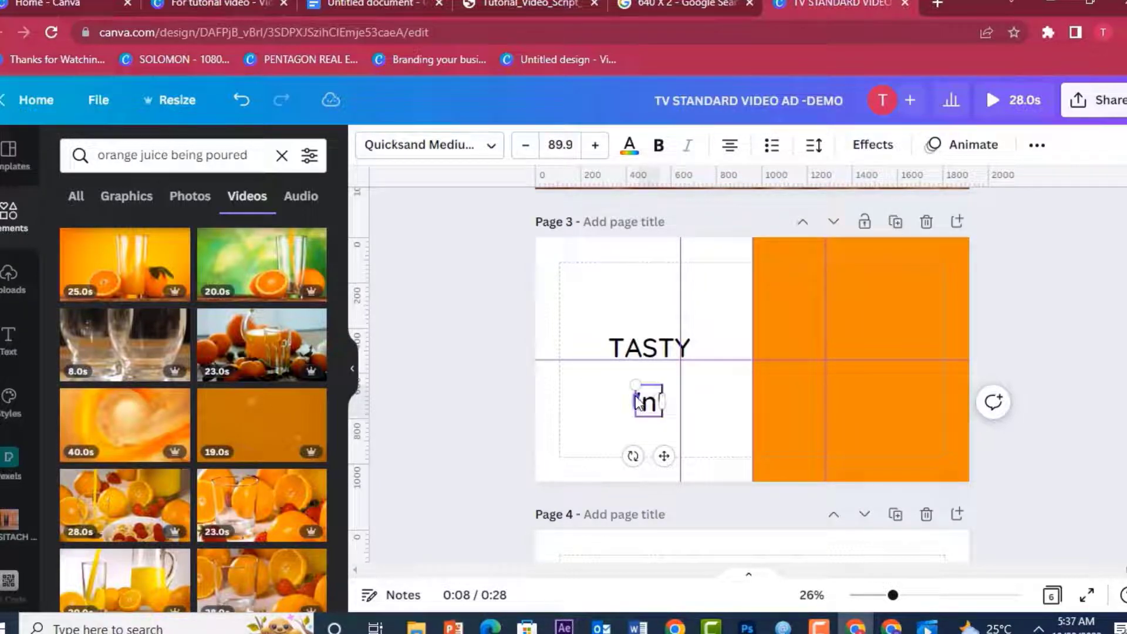
click(591, 388)
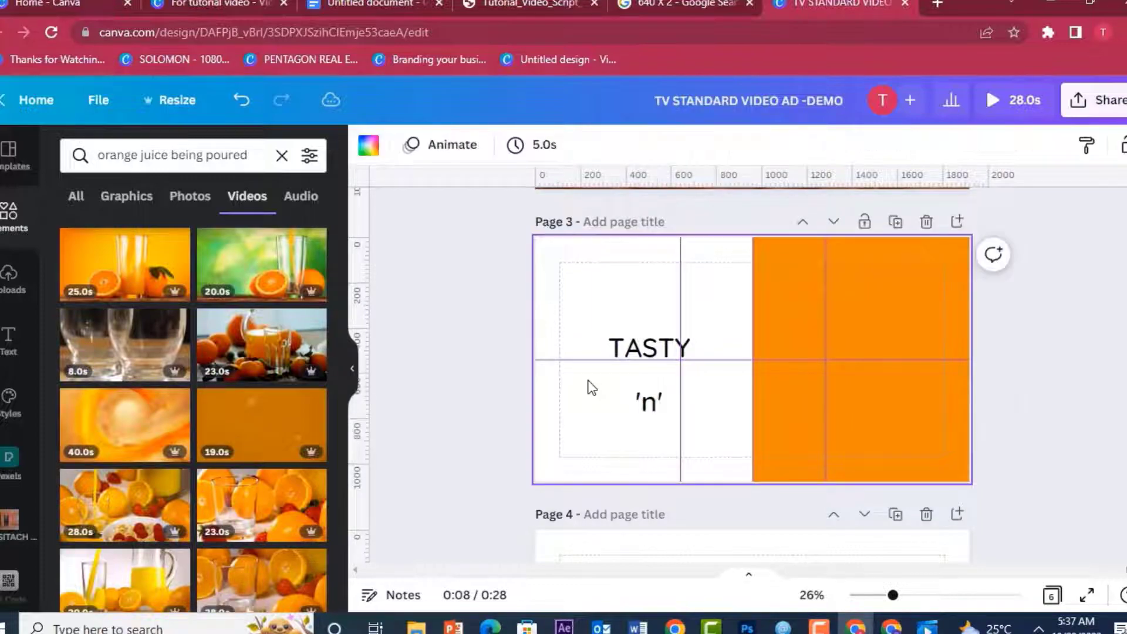
Step: Place a copy of "TASTY" below "'n'", change it to "FRESH", and centre "'n'" vertically between the two words
click(647, 351)
drag(642, 346, 642, 439)
text(FRESH)
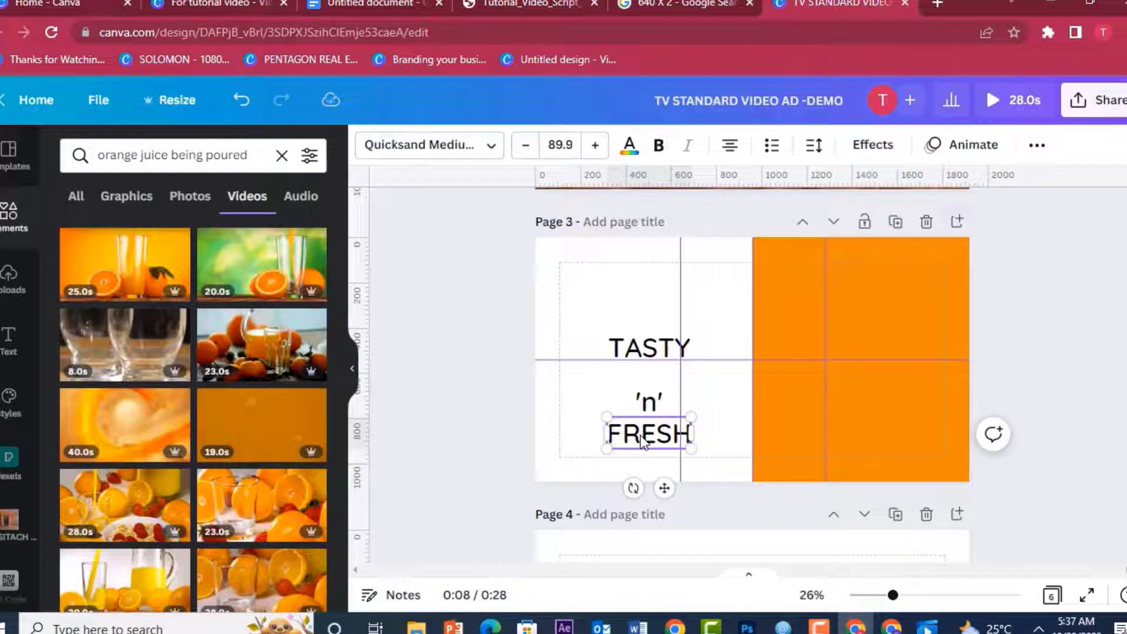
click(729, 406)
drag(656, 402, 656, 390)
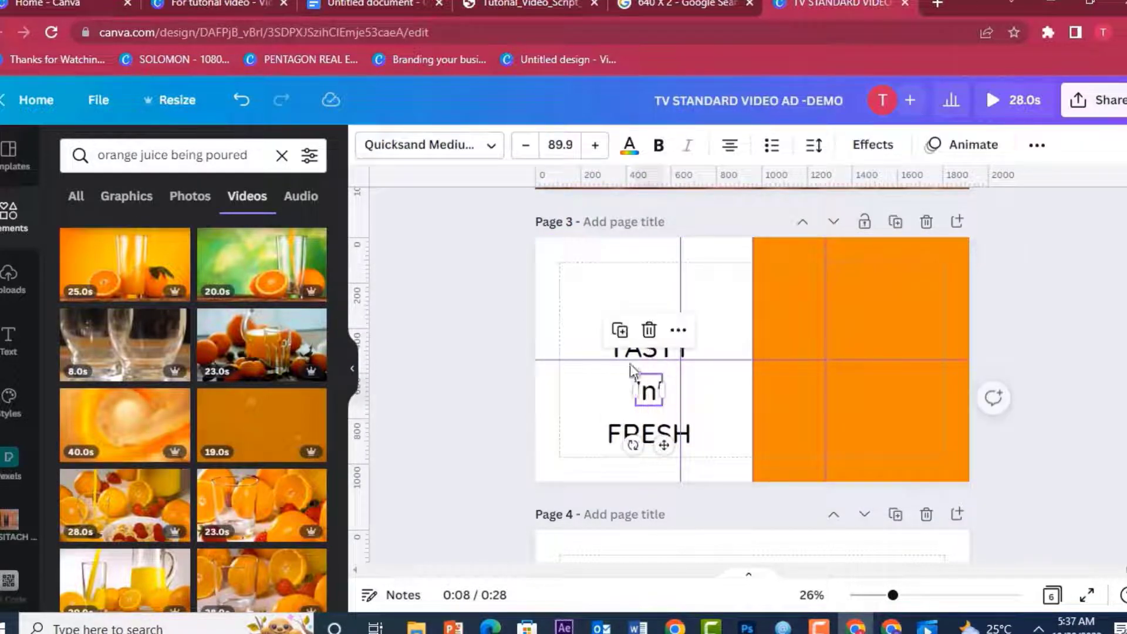
click(600, 347)
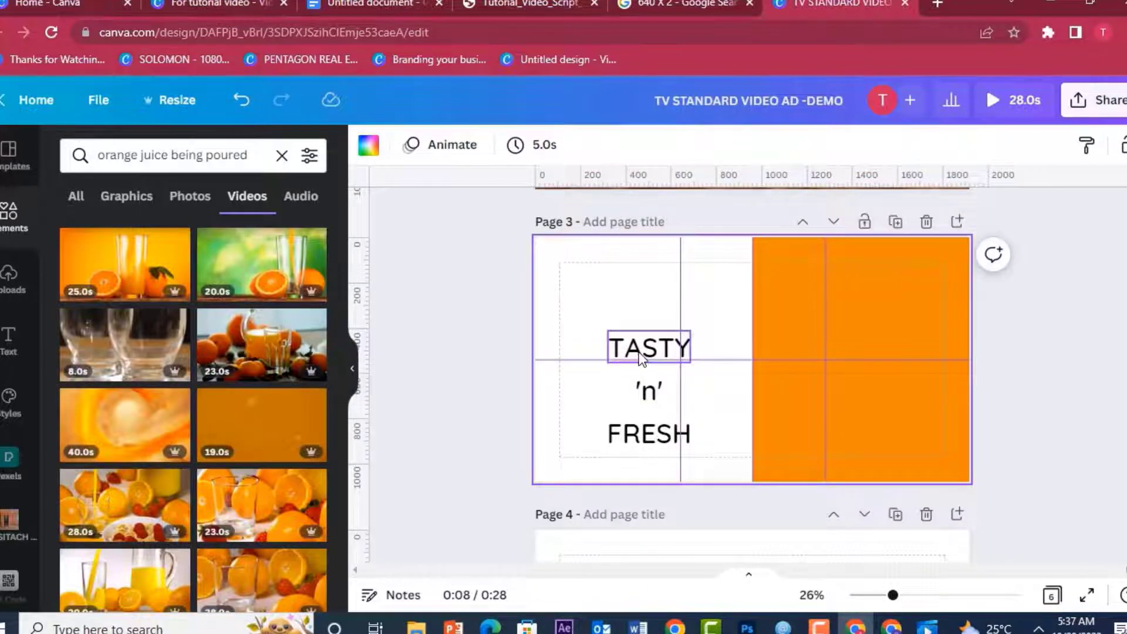
Step: Search the fonts for "MORE SUGAR" and apply the More Sugar font to the "TASTY" text
click(642, 358)
click(434, 156)
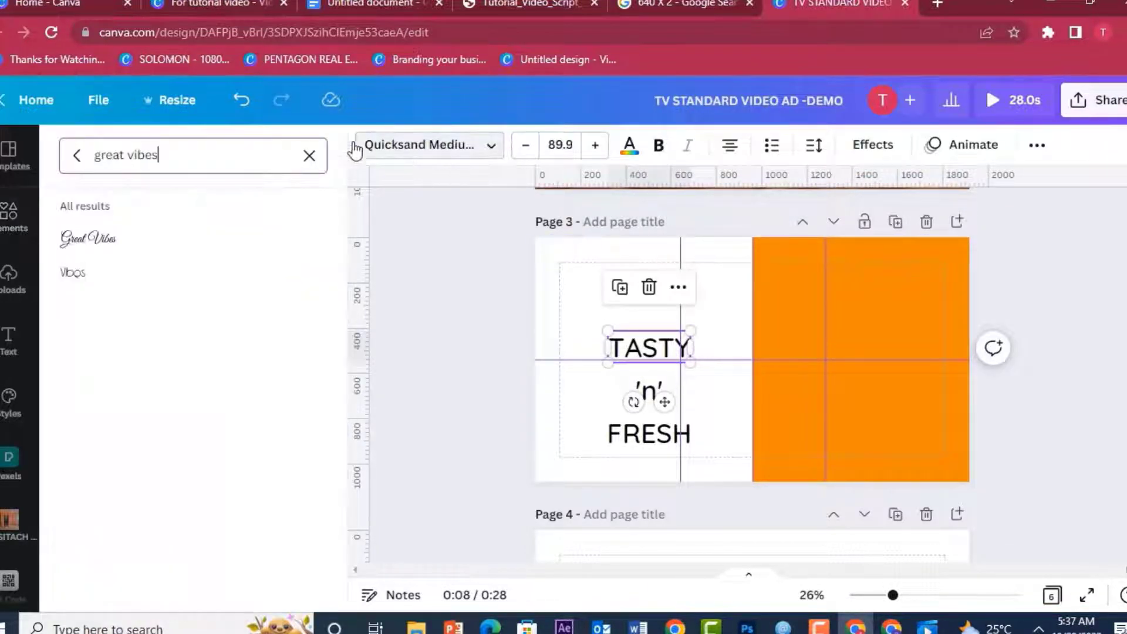
click(308, 155)
text(MO)
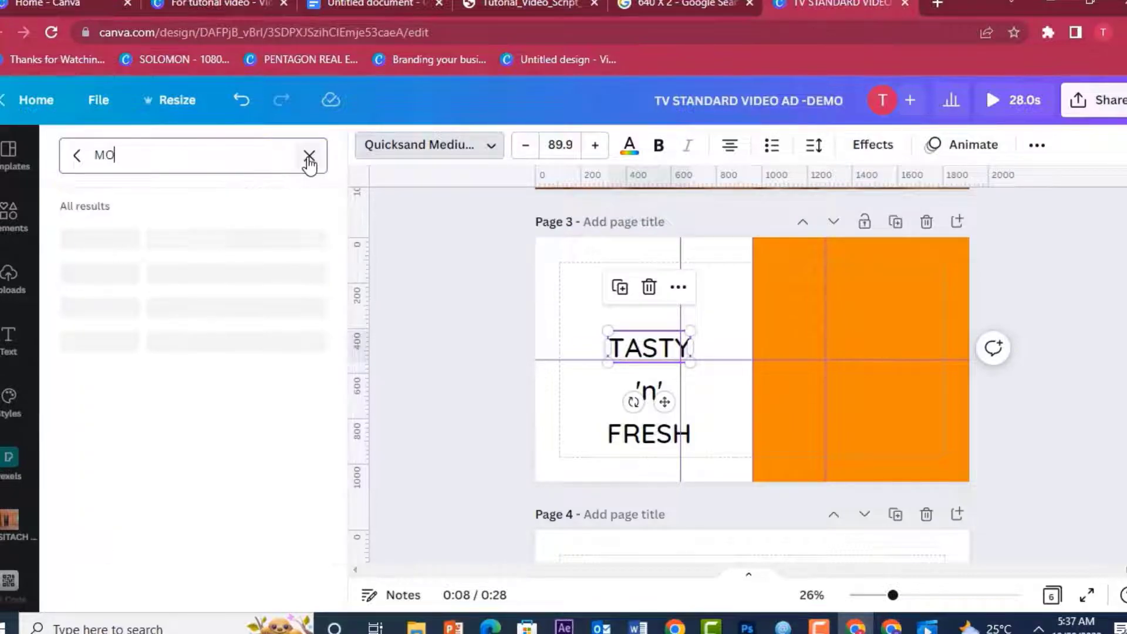
text(RE SUGAR)
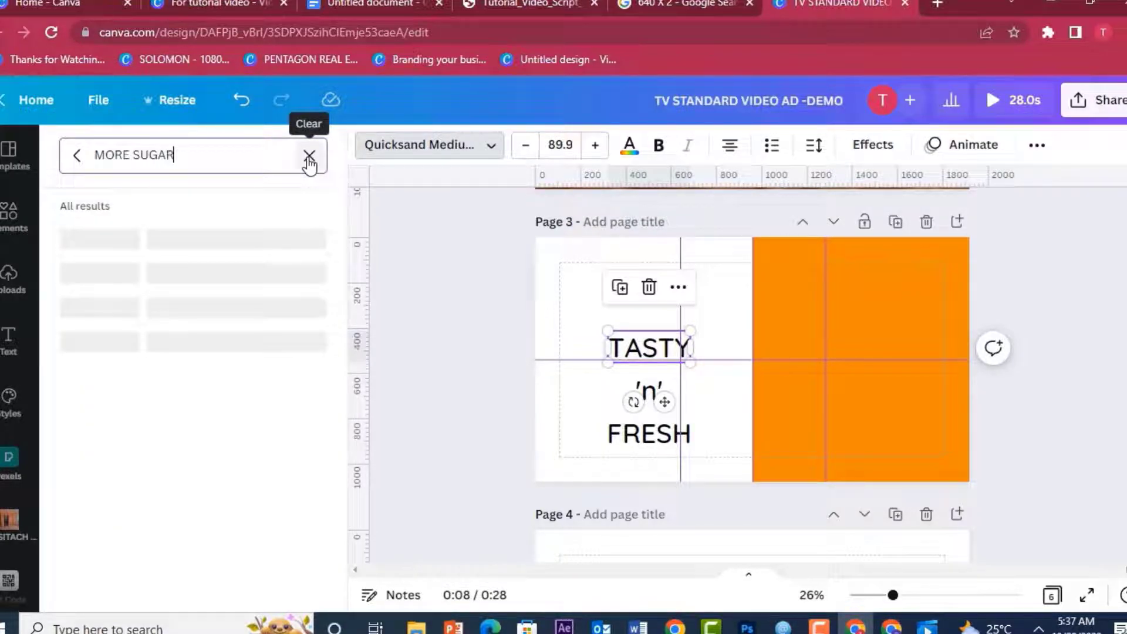
click(142, 242)
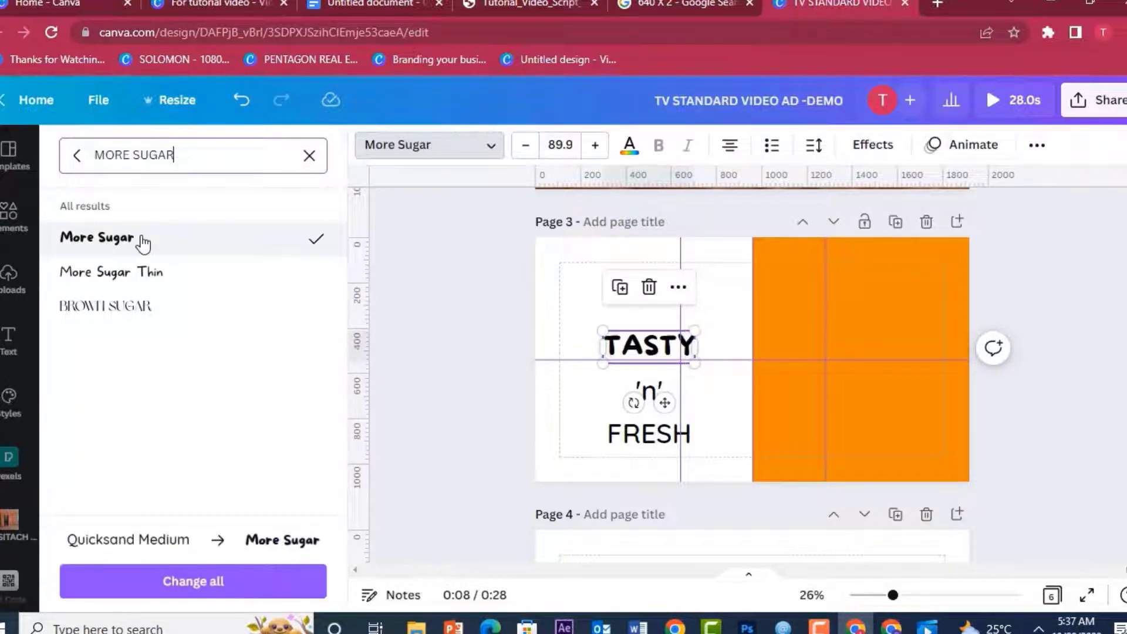
Step: Apply the More Sugar font to the "FRESH" and "'n'" texts
click(640, 436)
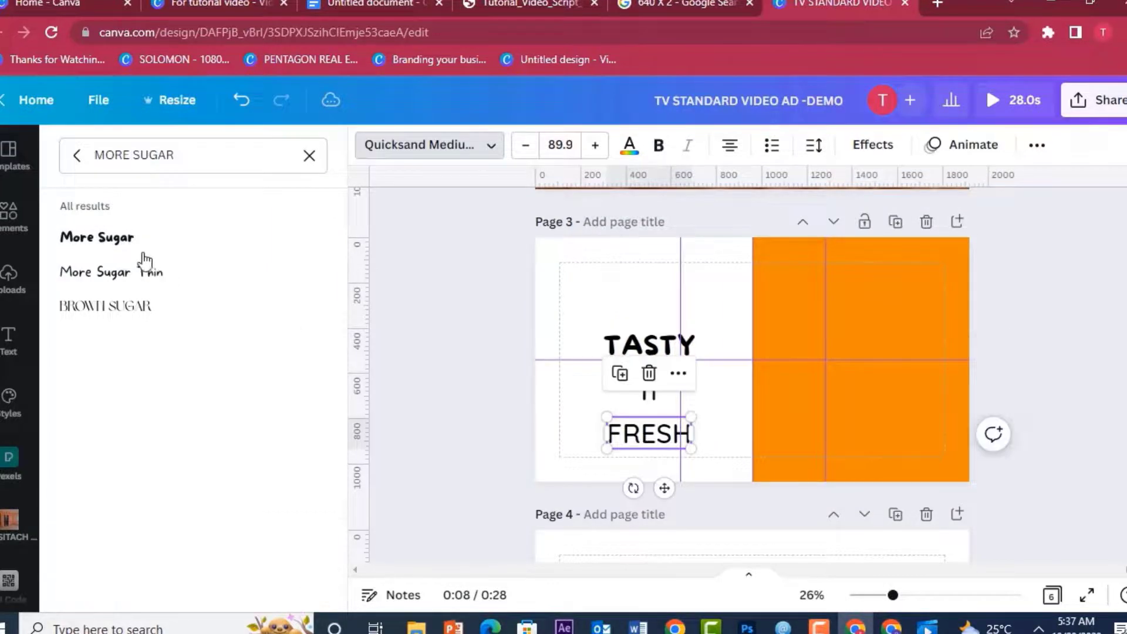
click(136, 241)
click(657, 400)
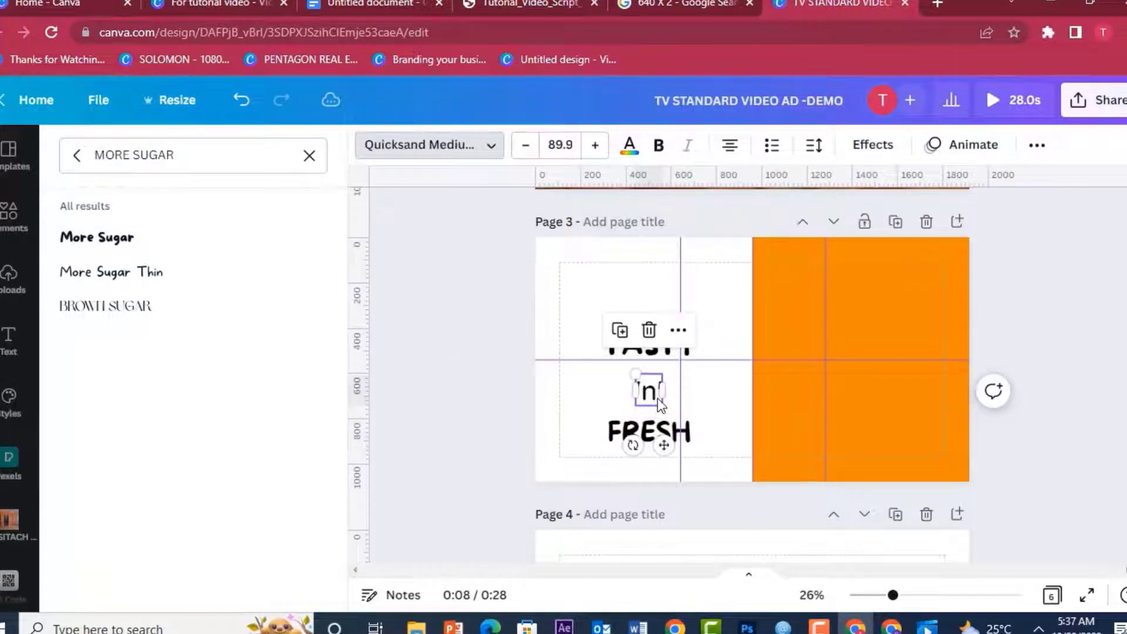
click(134, 240)
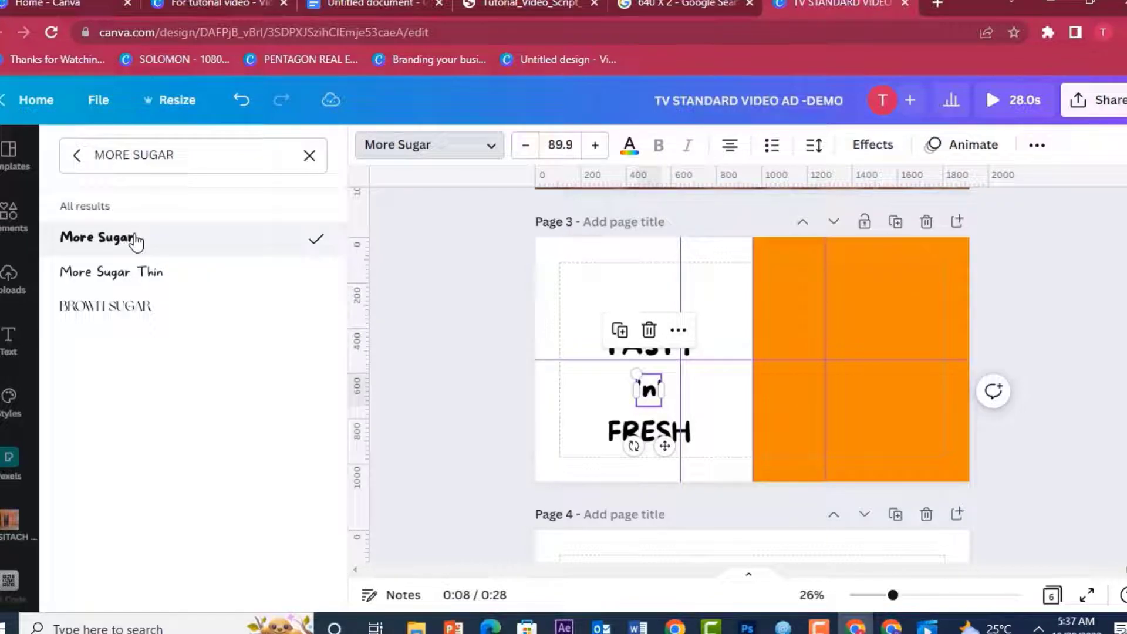
Step: Apply the Curve shape effect to the TASTY text on page 3 with a curve value of 70
click(470, 319)
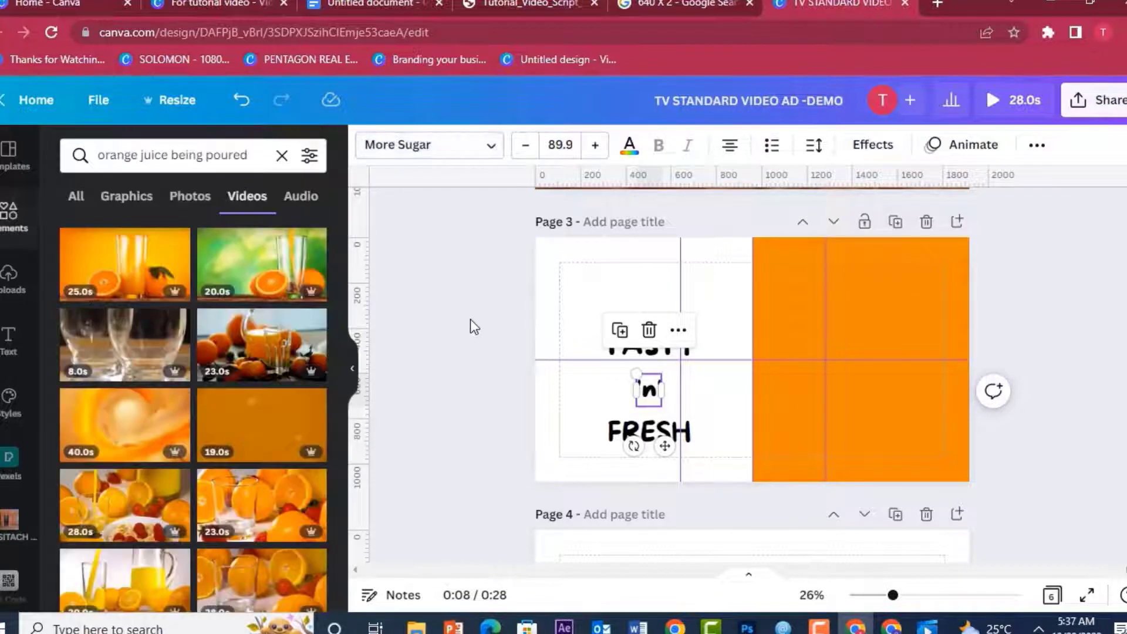
click(646, 340)
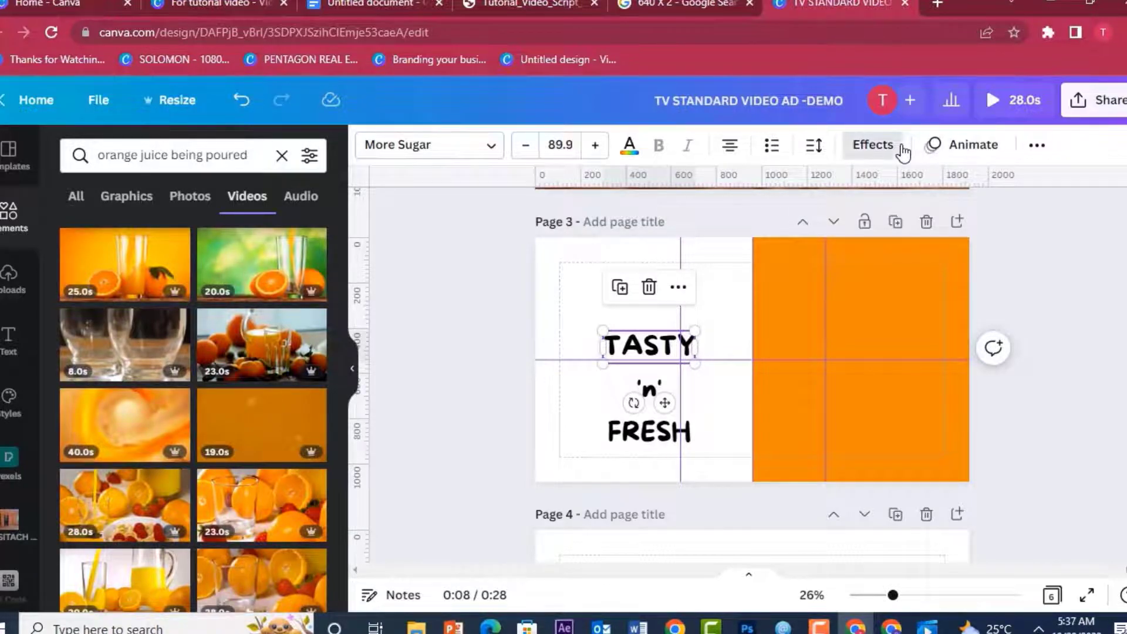
click(878, 147)
drag(345, 272, 350, 428)
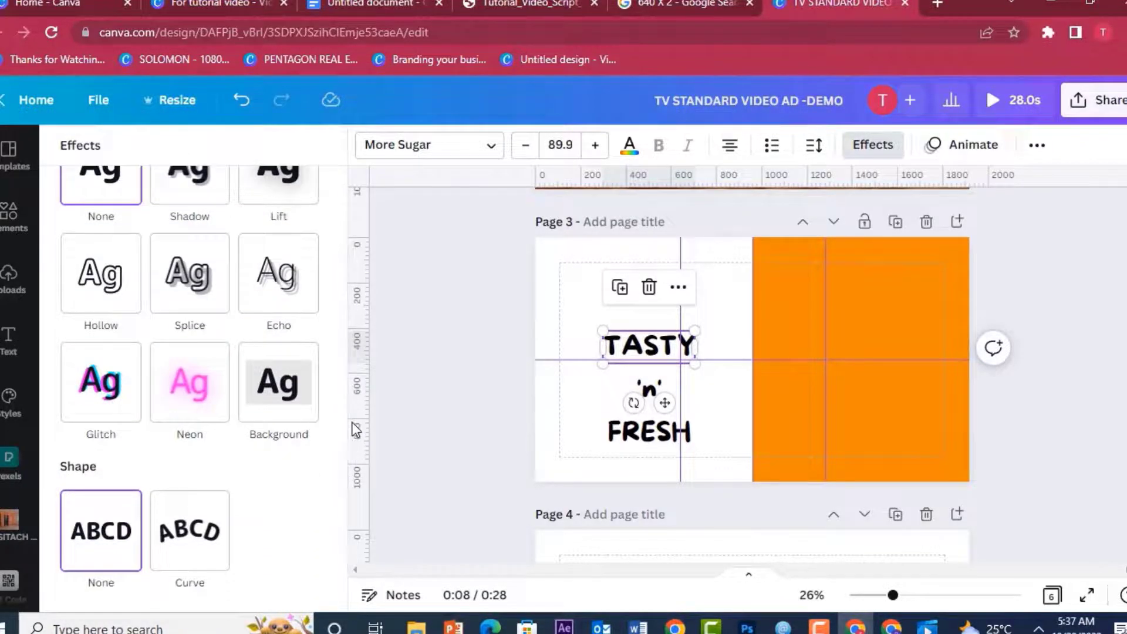
click(213, 535)
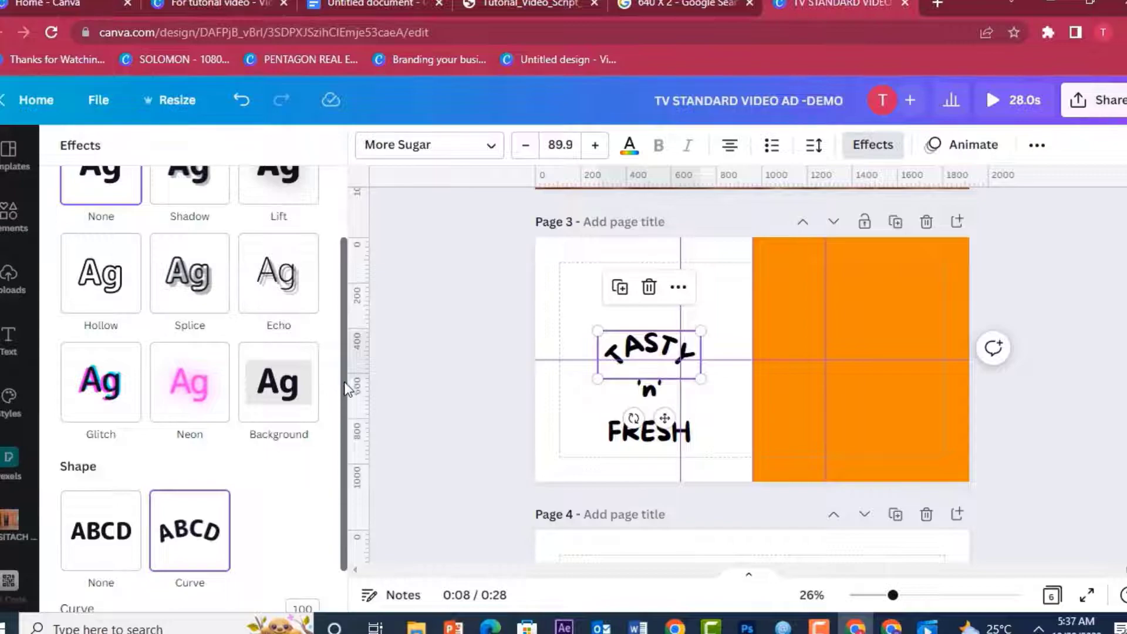
drag(347, 389, 353, 442)
drag(325, 582, 282, 578)
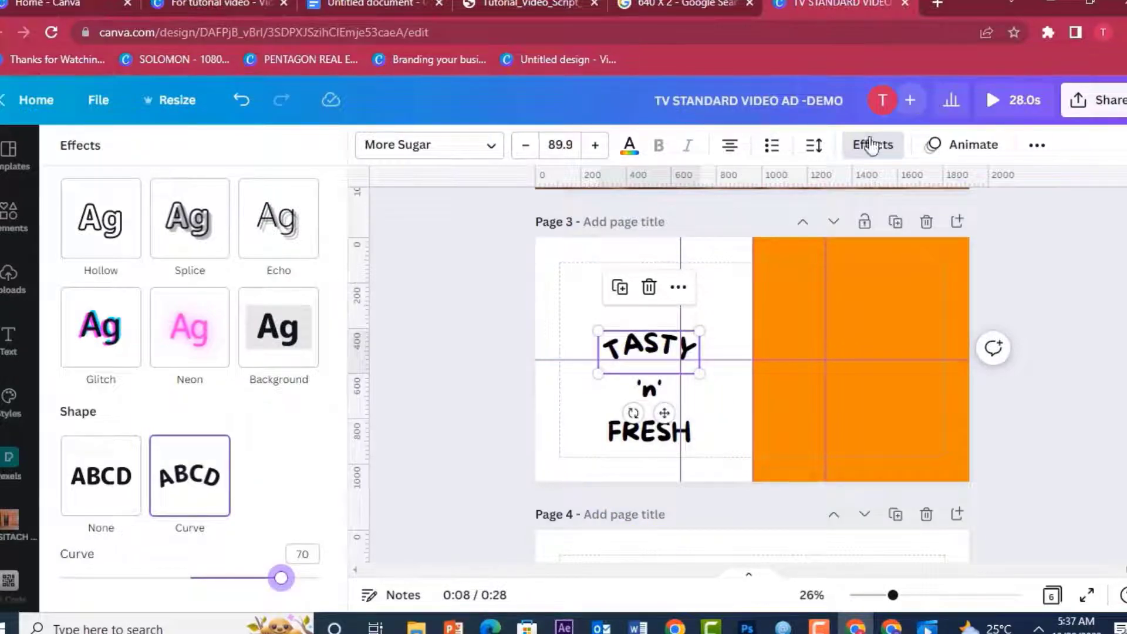
Step: Widen the letter spacing of the curved TASTY text to about 97
click(816, 147)
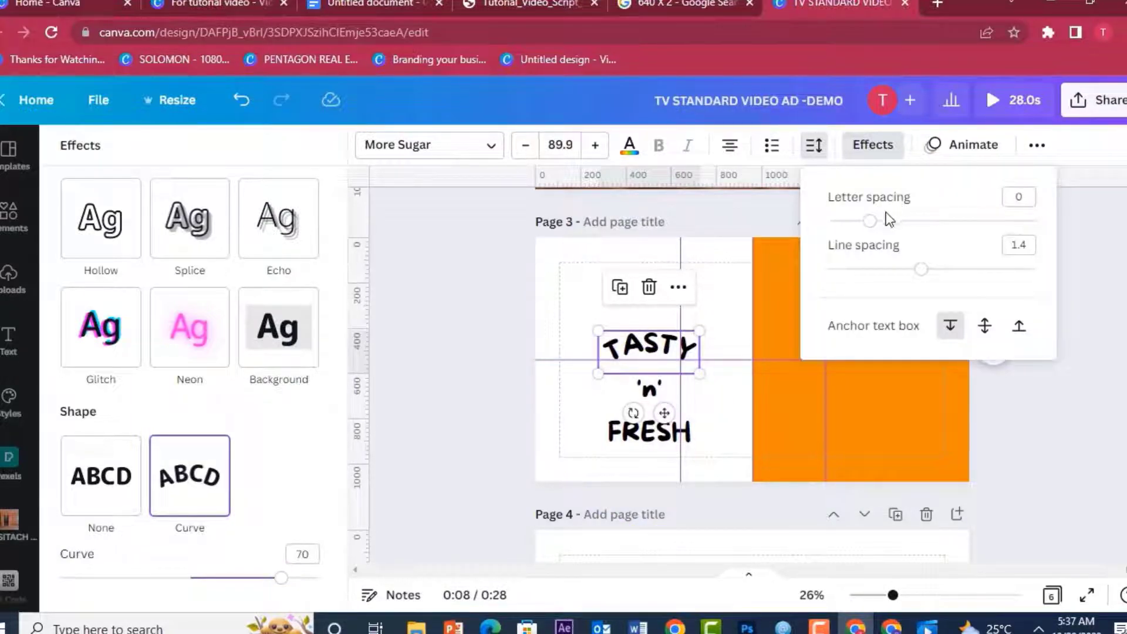
drag(872, 225, 891, 226)
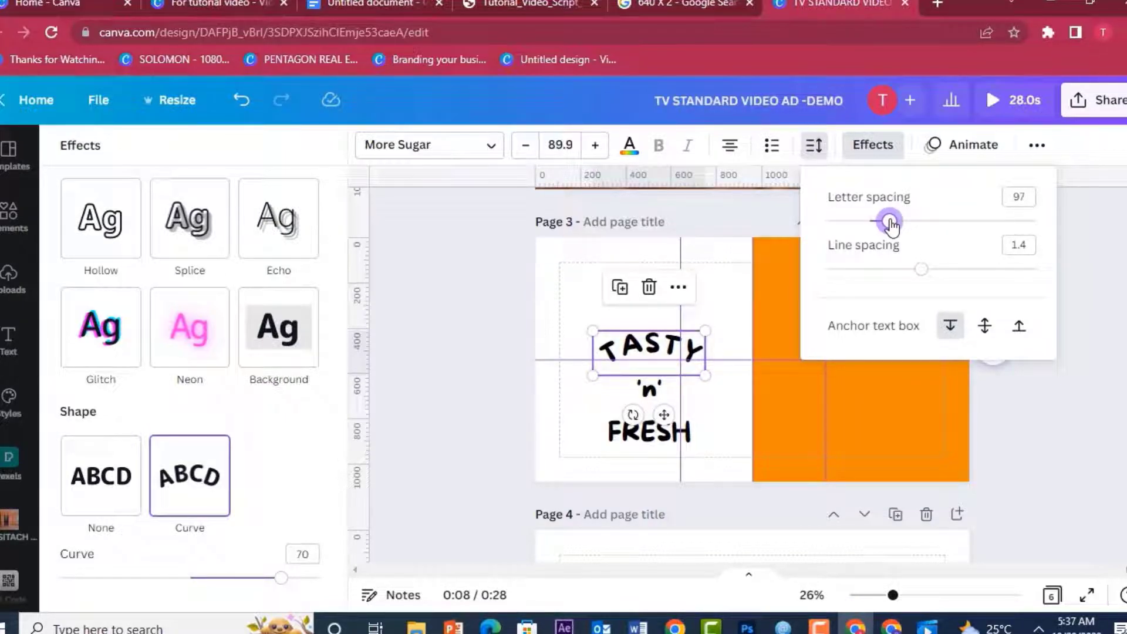
click(1026, 196)
Step: Curve the FRESH text in the opposite direction with a curve value of -50
click(649, 432)
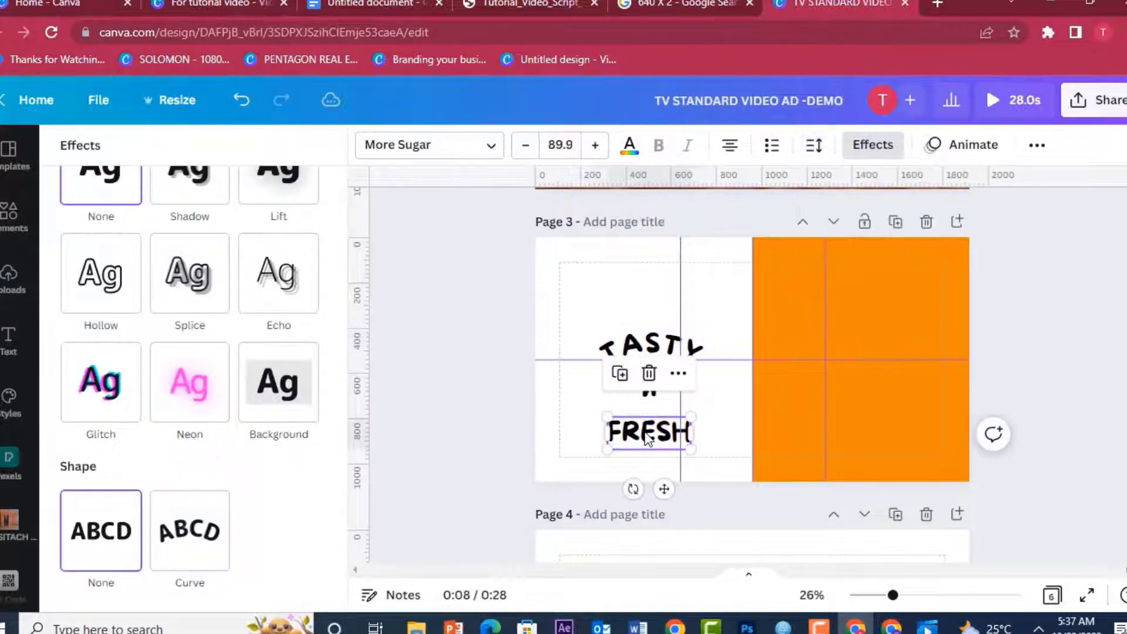
click(200, 546)
scroll(347, 469, down, 1)
drag(321, 583, 125, 583)
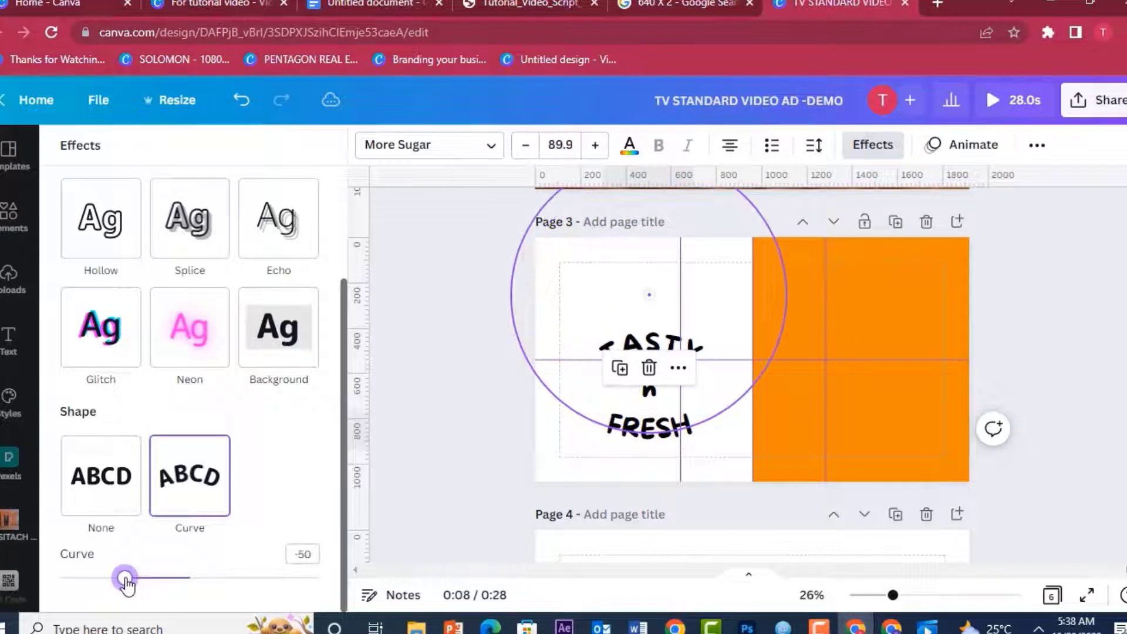
Step: Set the letter spacing of the FRESH text to 100
click(819, 147)
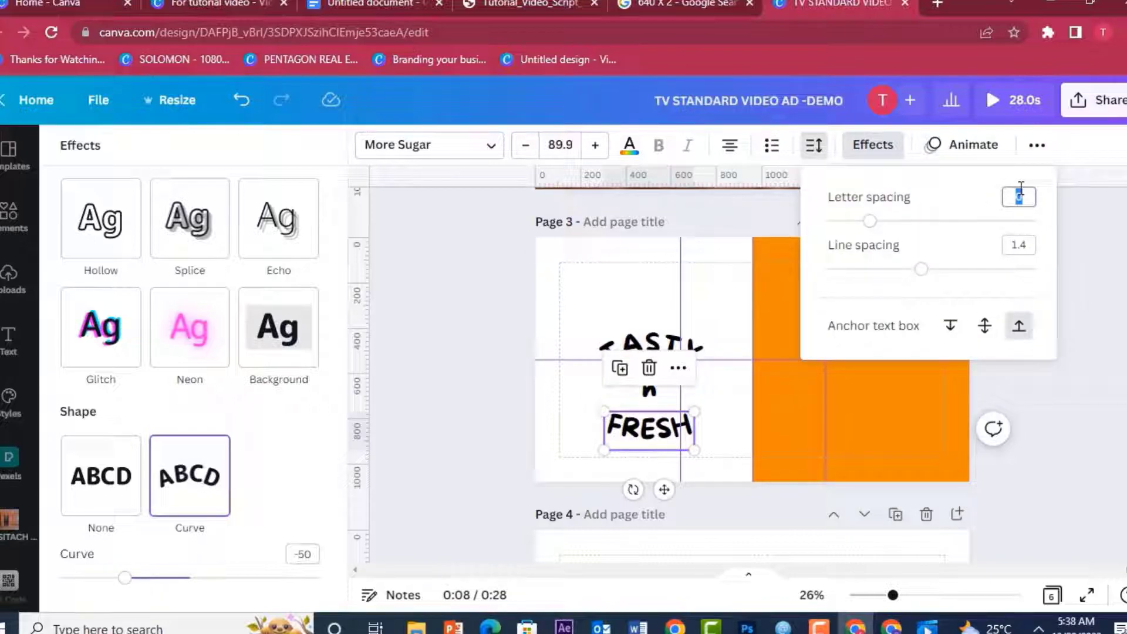
key(Return)
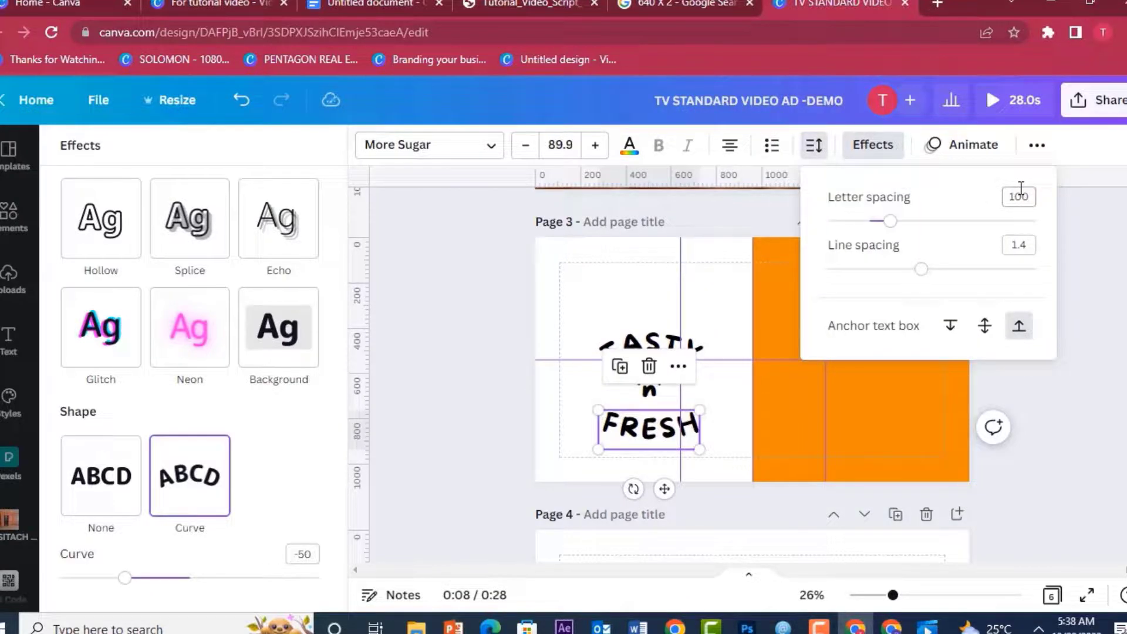
click(1071, 223)
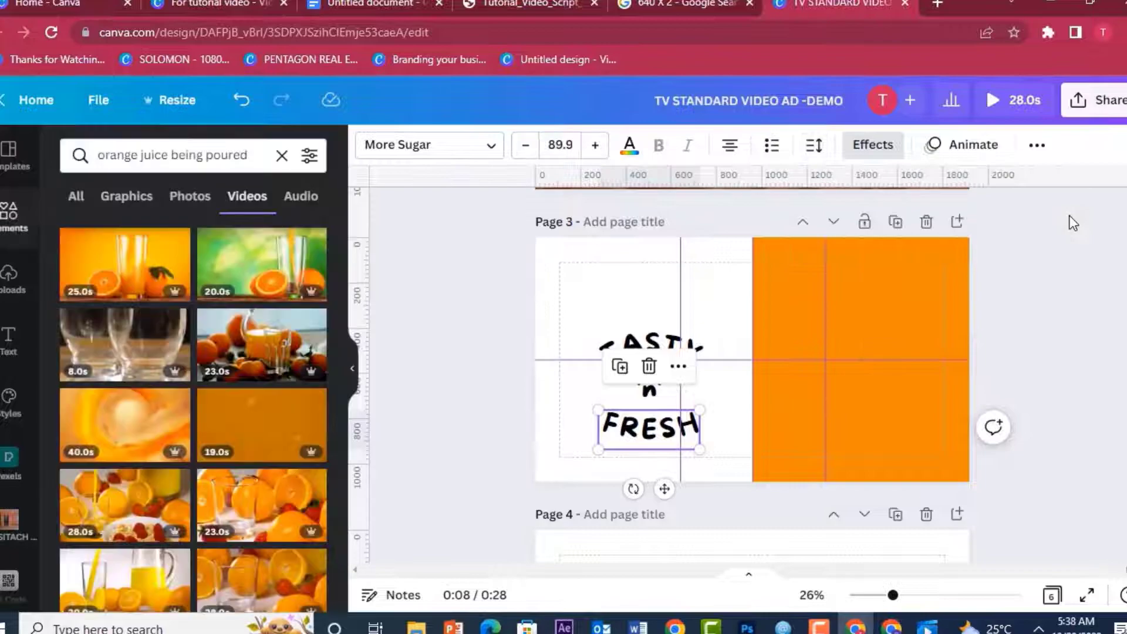
click(1039, 321)
Step: Nudge FRESH and TASTY closer to 'n', and move all three texts together onto the orange half of page 3
drag(657, 440, 657, 436)
drag(670, 332, 670, 337)
drag(536, 305, 663, 467)
drag(630, 389, 843, 327)
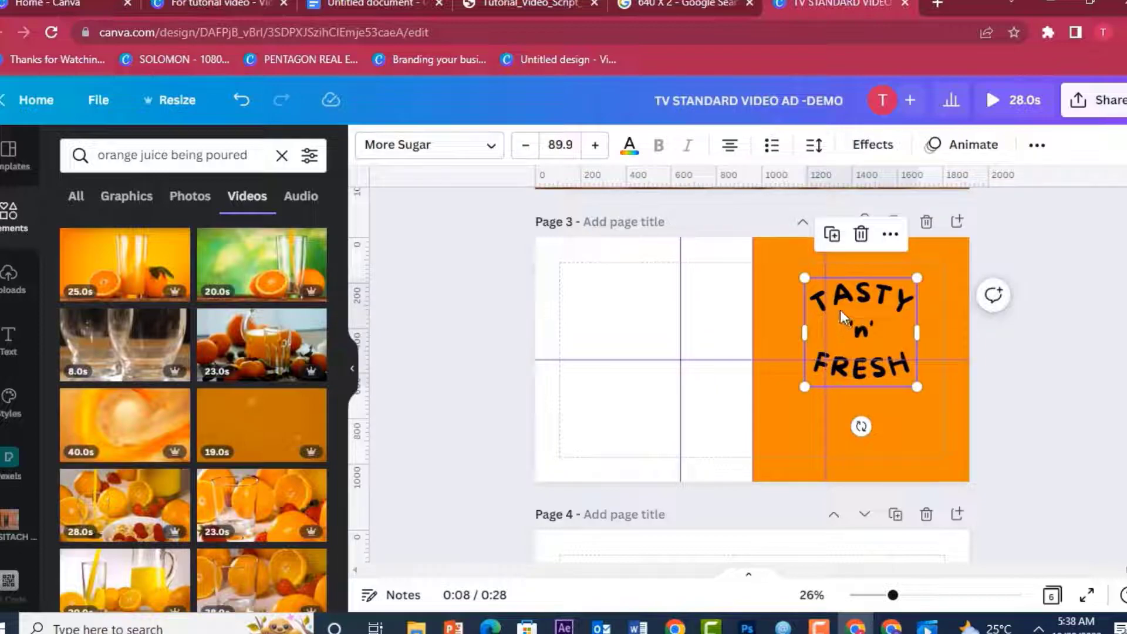
Step: Scale the TASTY 'n' FRESH text group to font size 85.3 and centre it in the upper part of the orange block
drag(916, 387, 907, 354)
drag(853, 301, 924, 268)
click(1059, 273)
click(912, 340)
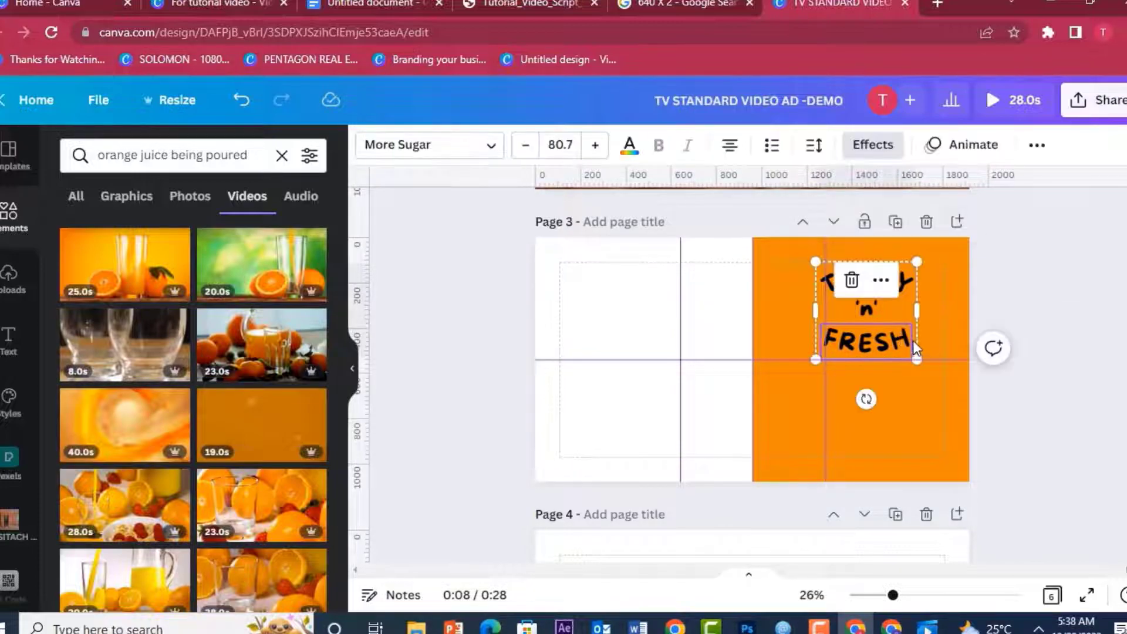
drag(919, 366, 926, 371)
drag(929, 265, 932, 267)
click(884, 304)
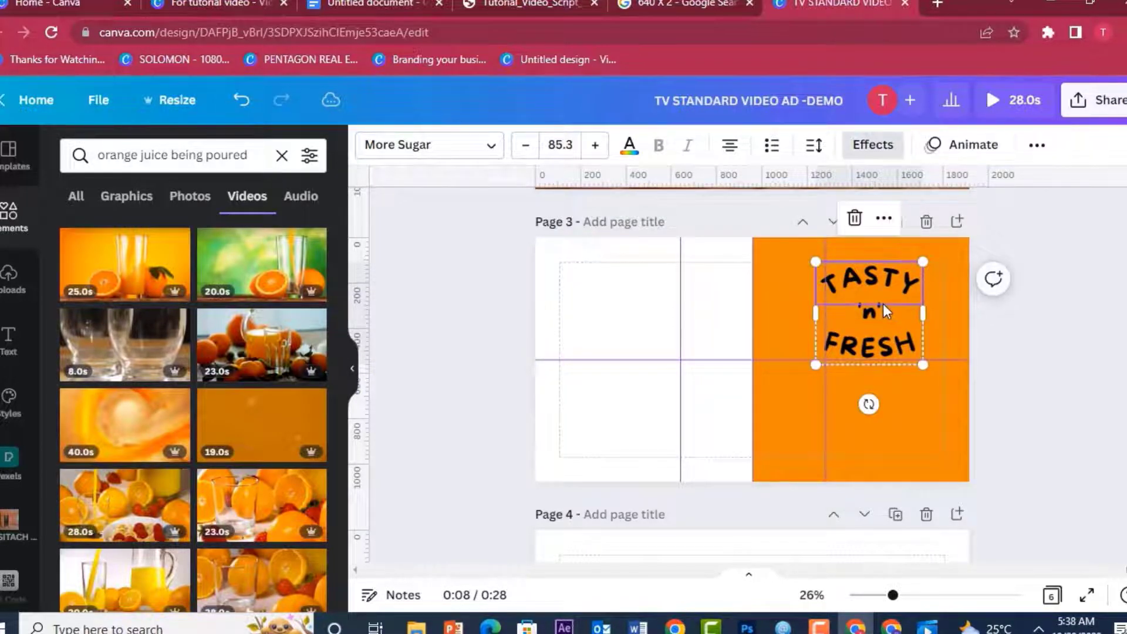
drag(883, 304, 880, 303)
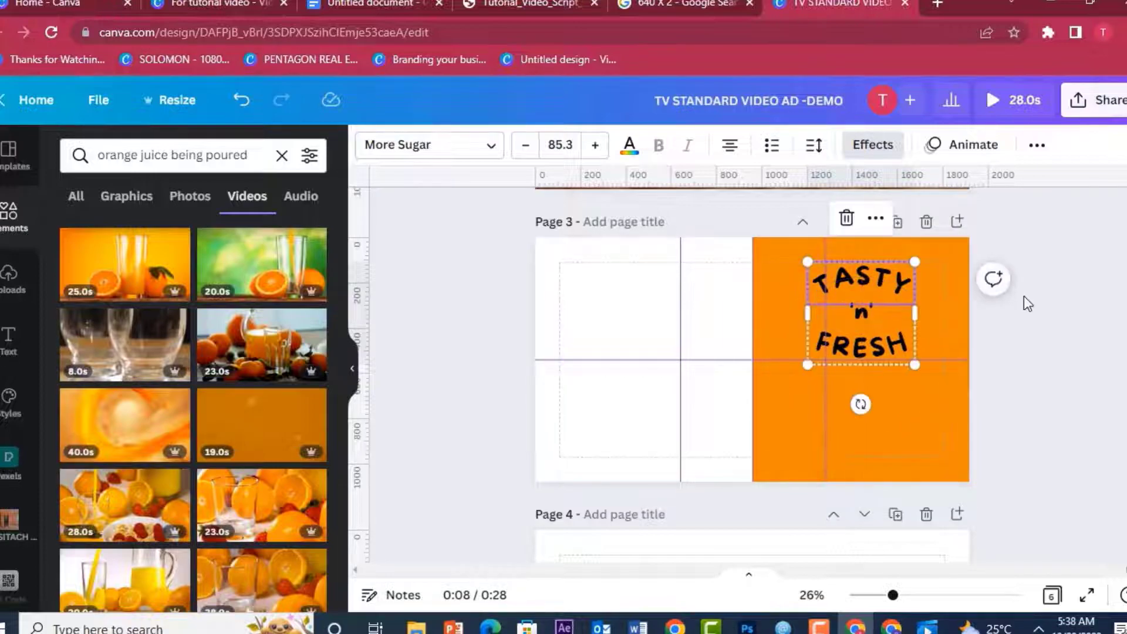
click(905, 379)
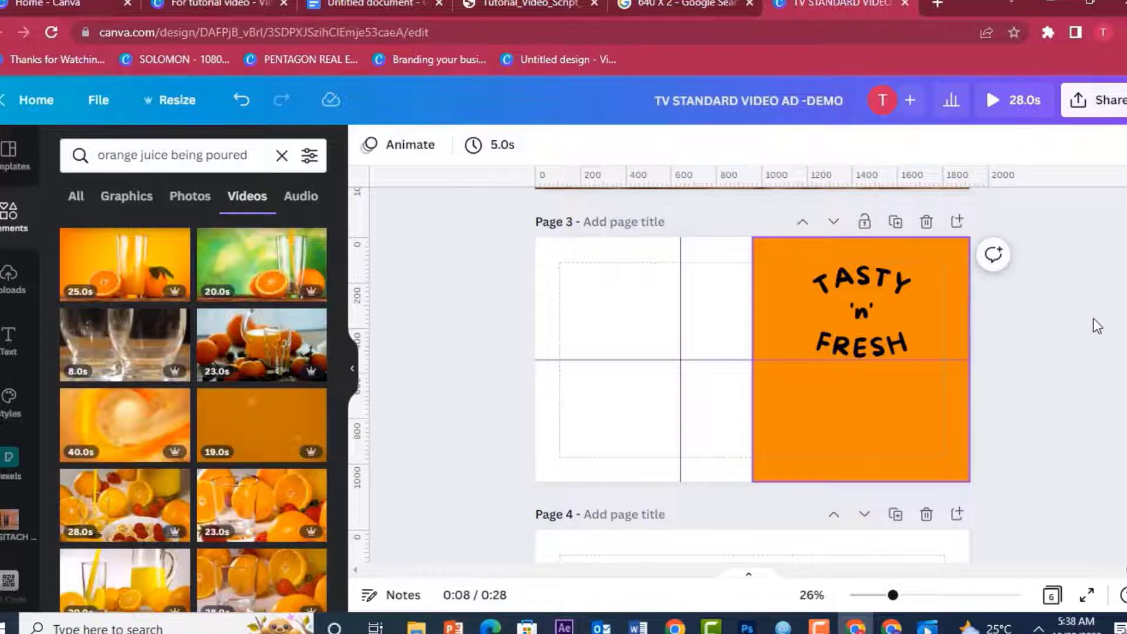
Step: Change the text color of TASTY, 'n' and FRESH to white
click(888, 291)
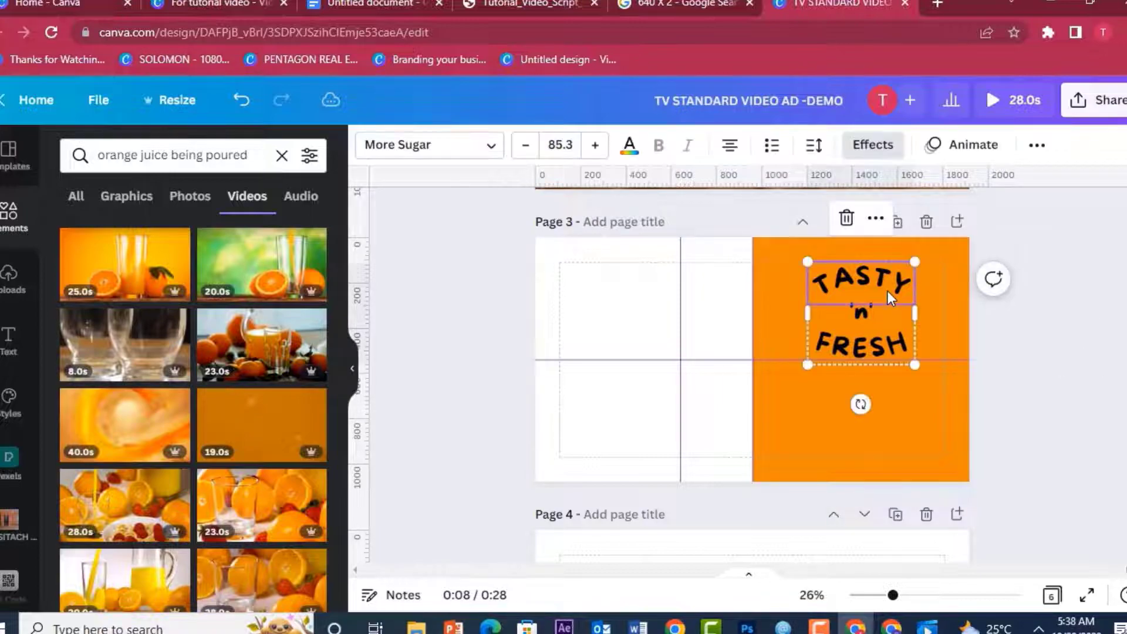
click(628, 150)
click(308, 234)
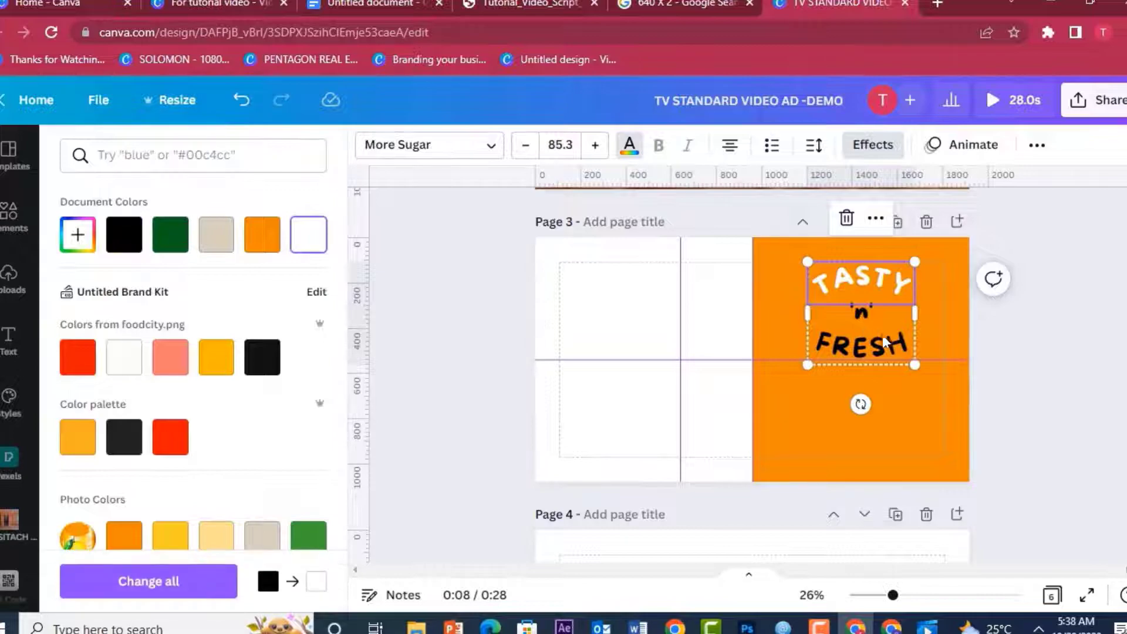
click(308, 234)
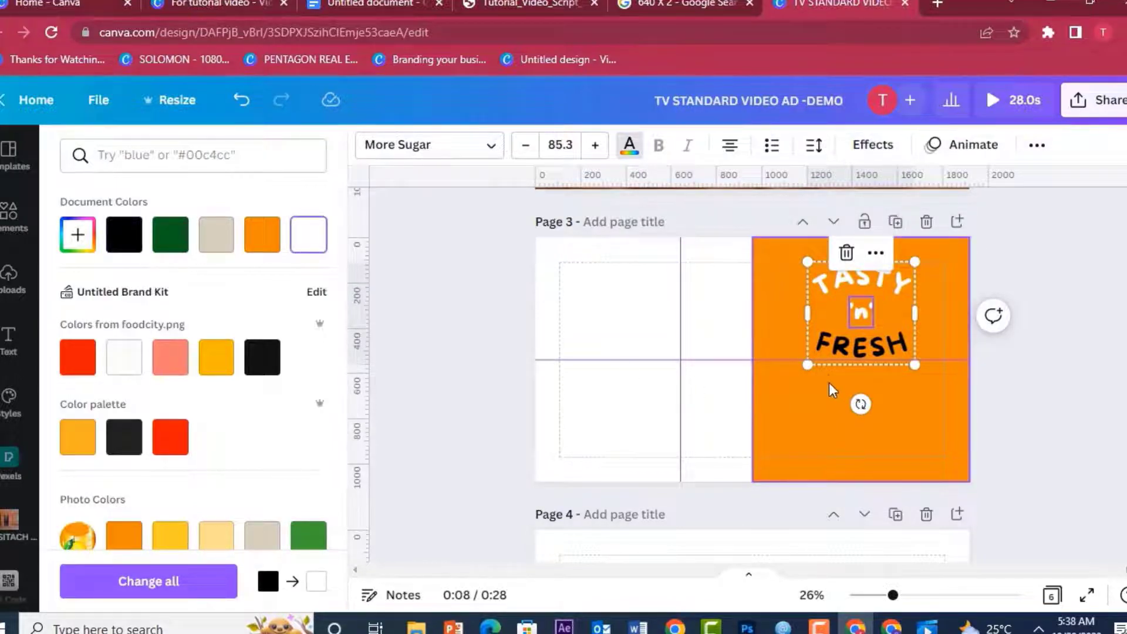
click(831, 346)
click(308, 234)
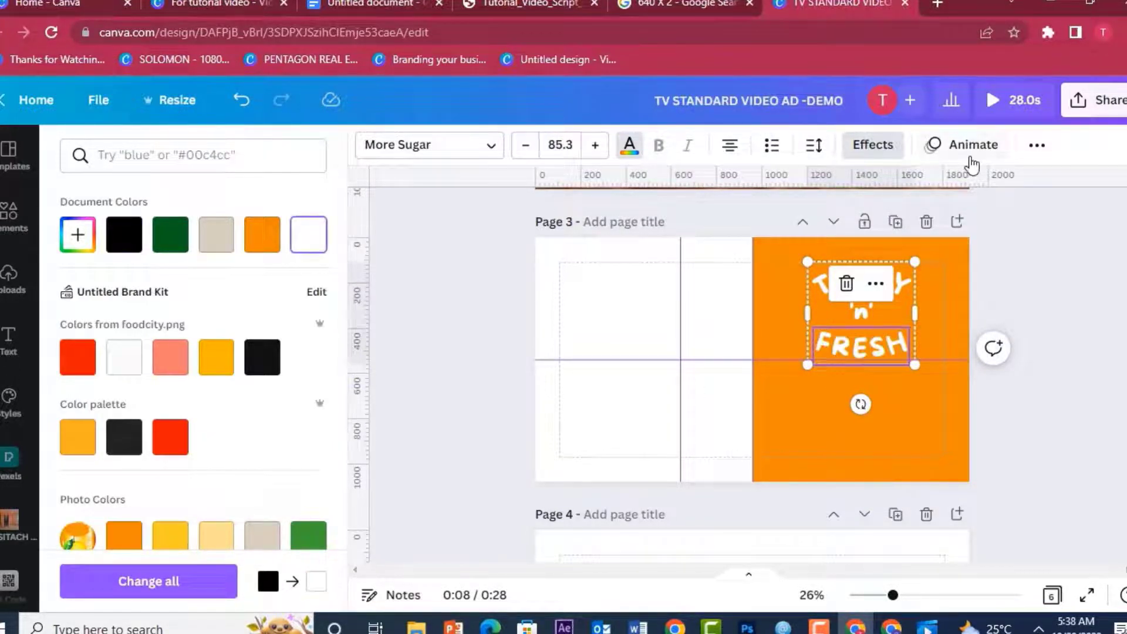
Step: Apply the Lift effect at intensity 50 to FRESH, TASTY and 'n'
click(890, 154)
click(295, 260)
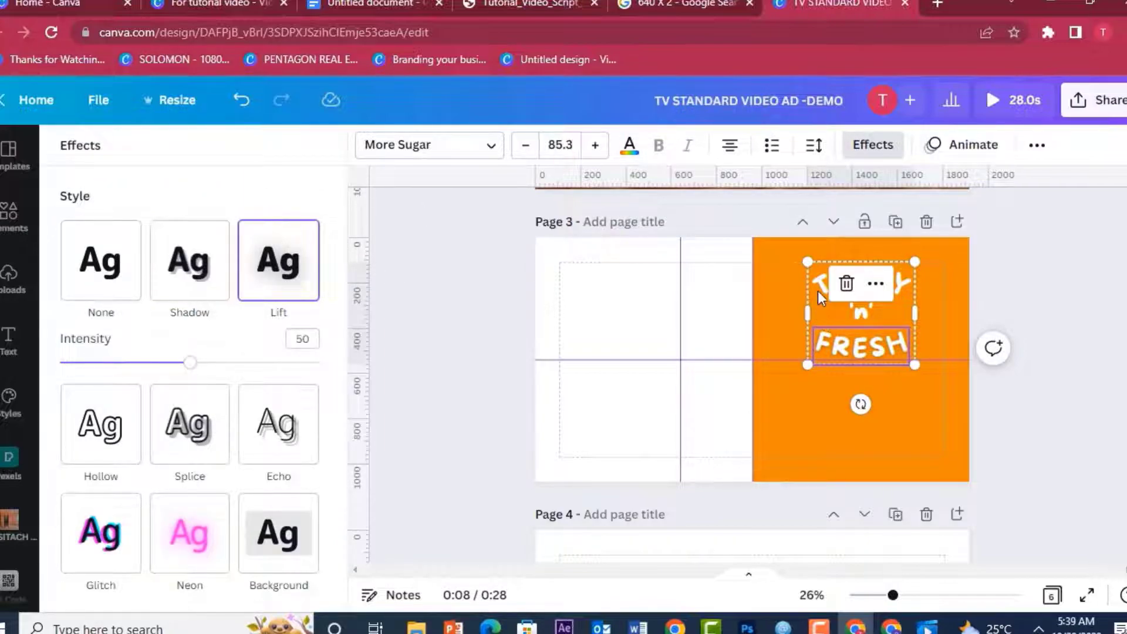
click(818, 290)
click(297, 284)
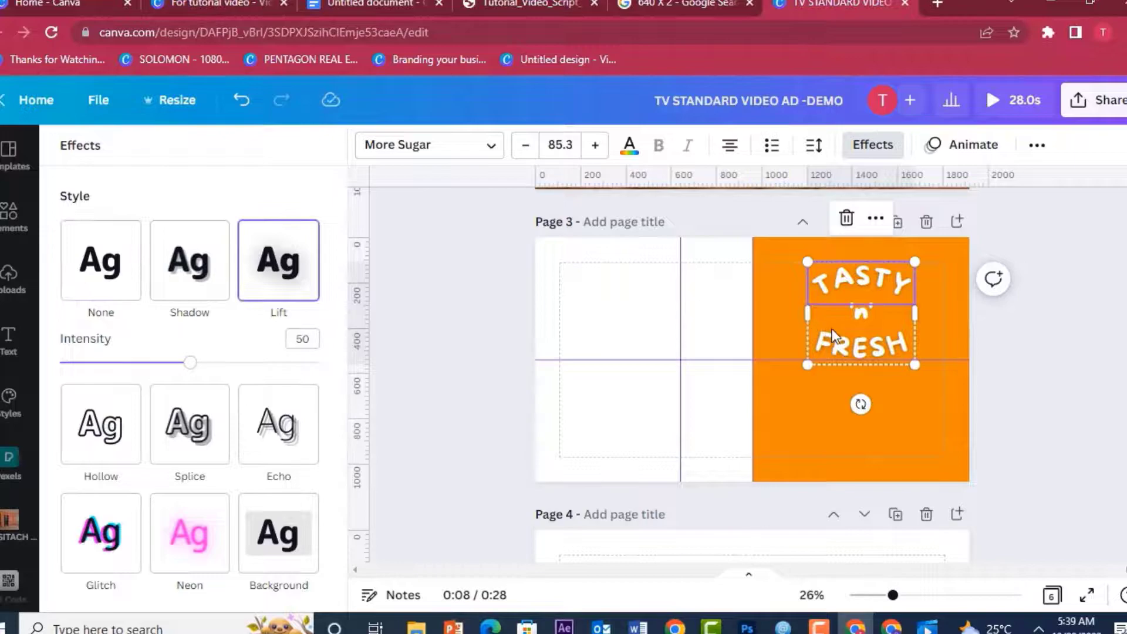
click(863, 317)
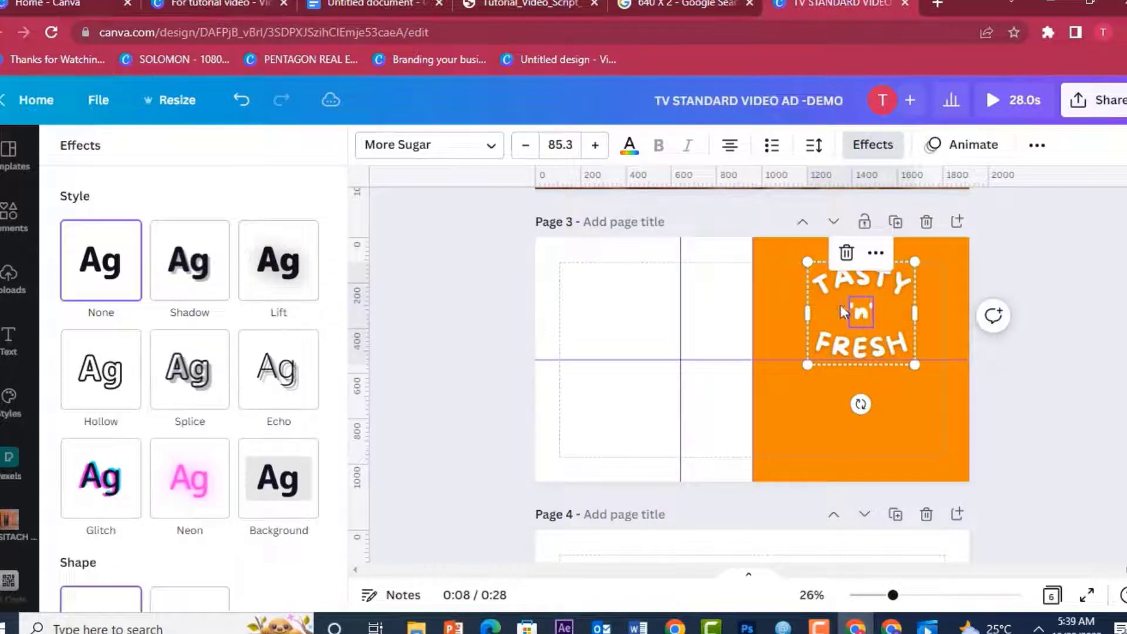
click(302, 274)
click(470, 349)
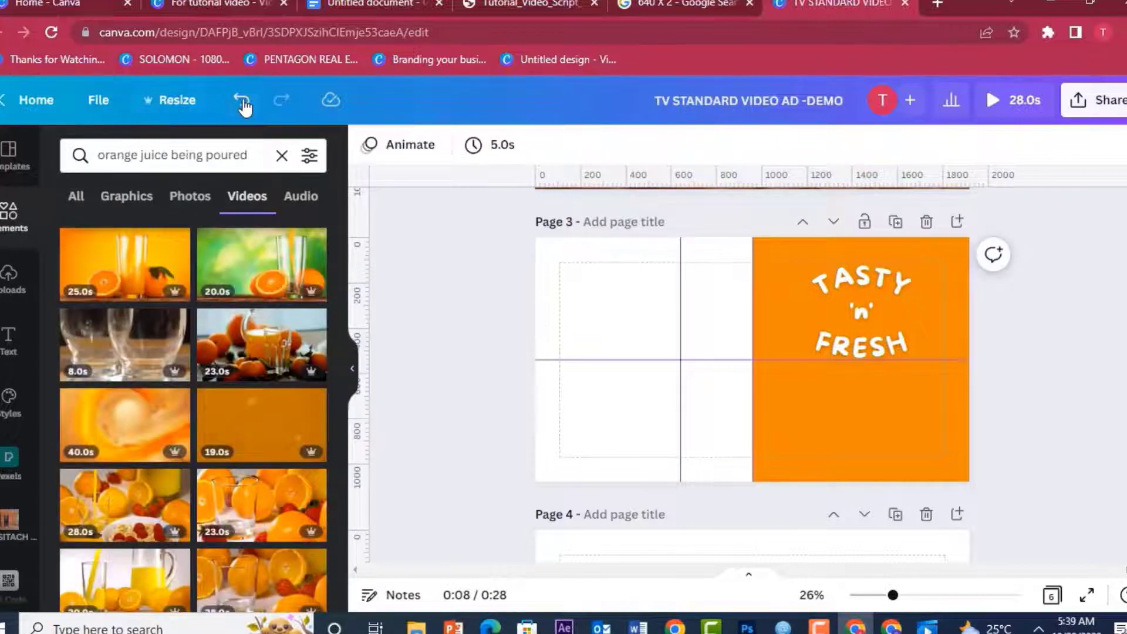
Step: Search the elements library for "NO additives" and refine the search to "free additives"
click(282, 155)
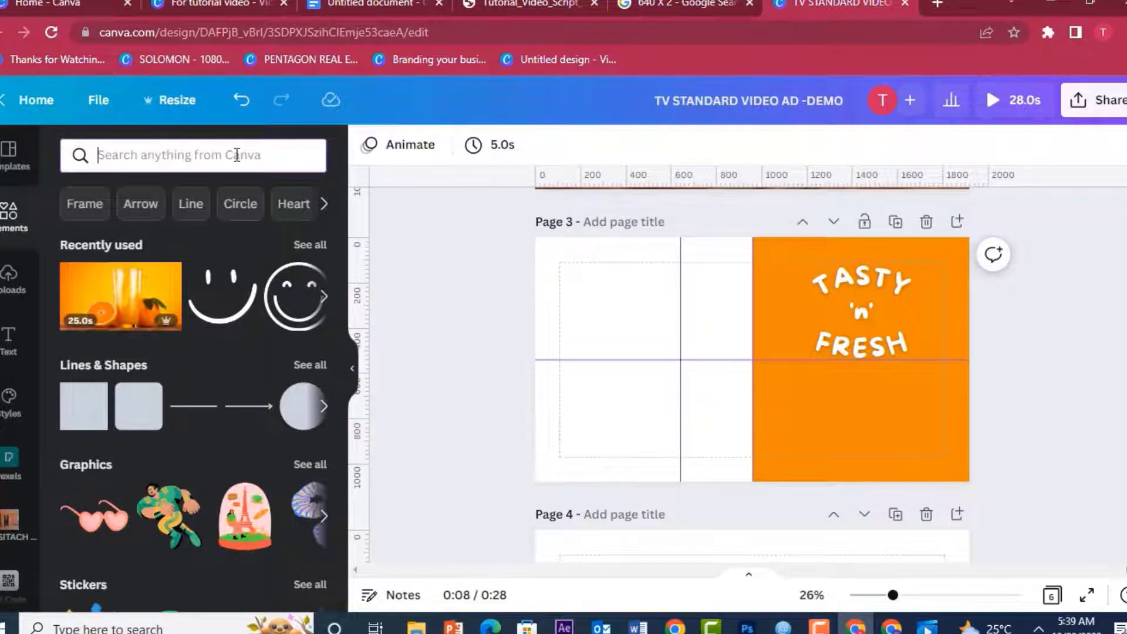
text(NO additives)
key(Return)
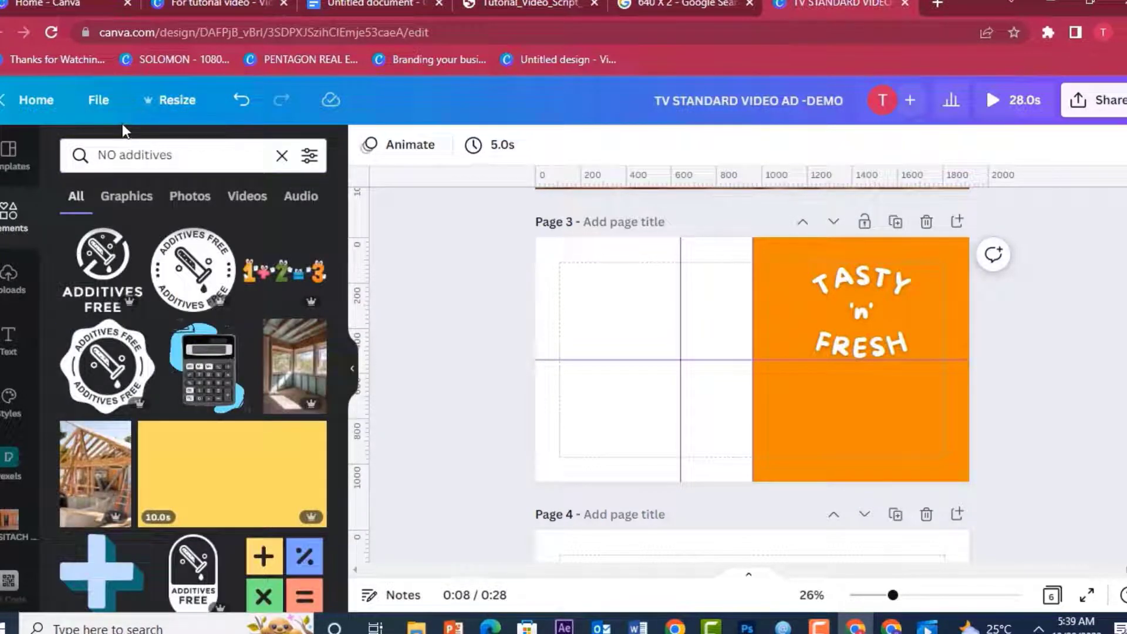
click(122, 154)
key(BackSpace)
key(BackSpace)
key(BackSpace)
text(fea)
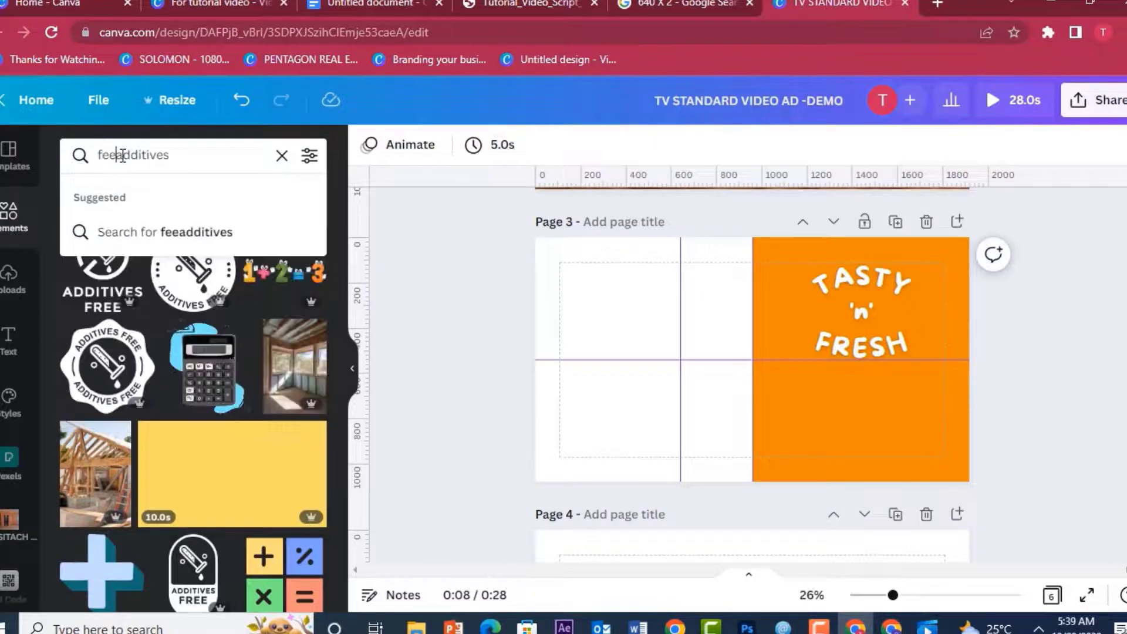
key(BackSpace)
key(BackSpace)
text(free)
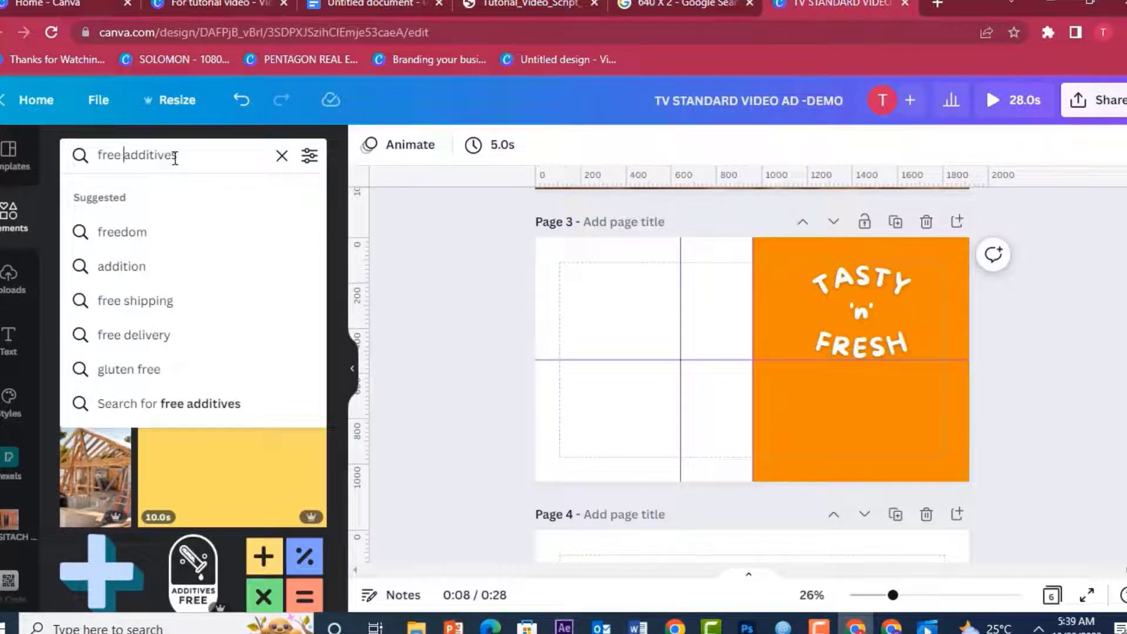
key(Return)
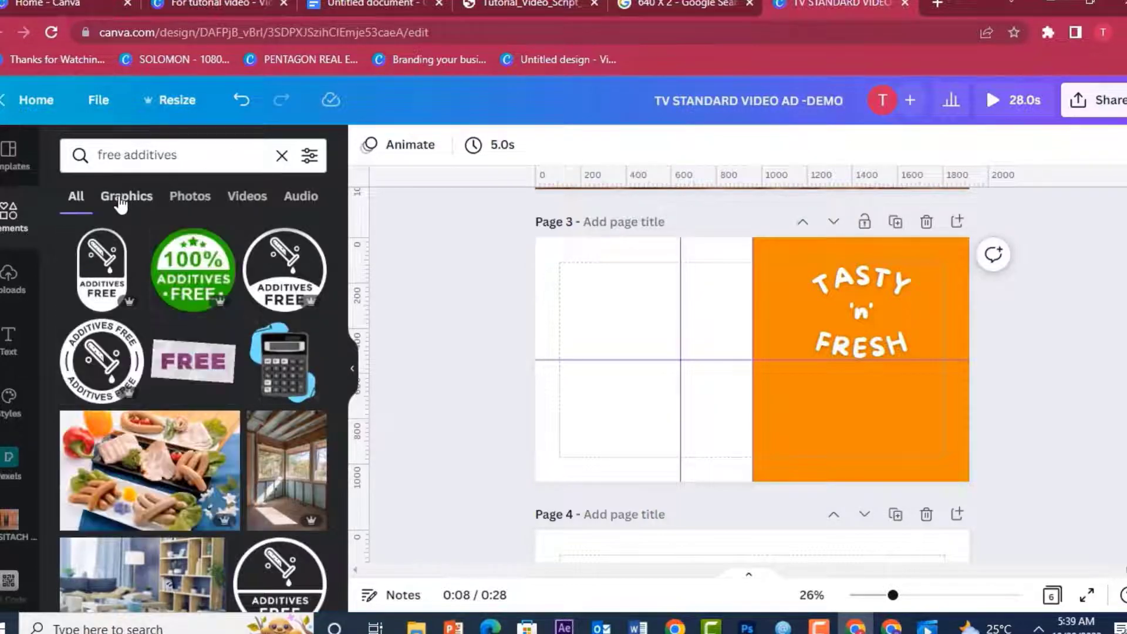
Step: Add the round white Additives Free badge and shrink it to a small icon below FRESH, near the orange block's lower-left corner
click(286, 273)
drag(726, 345, 796, 393)
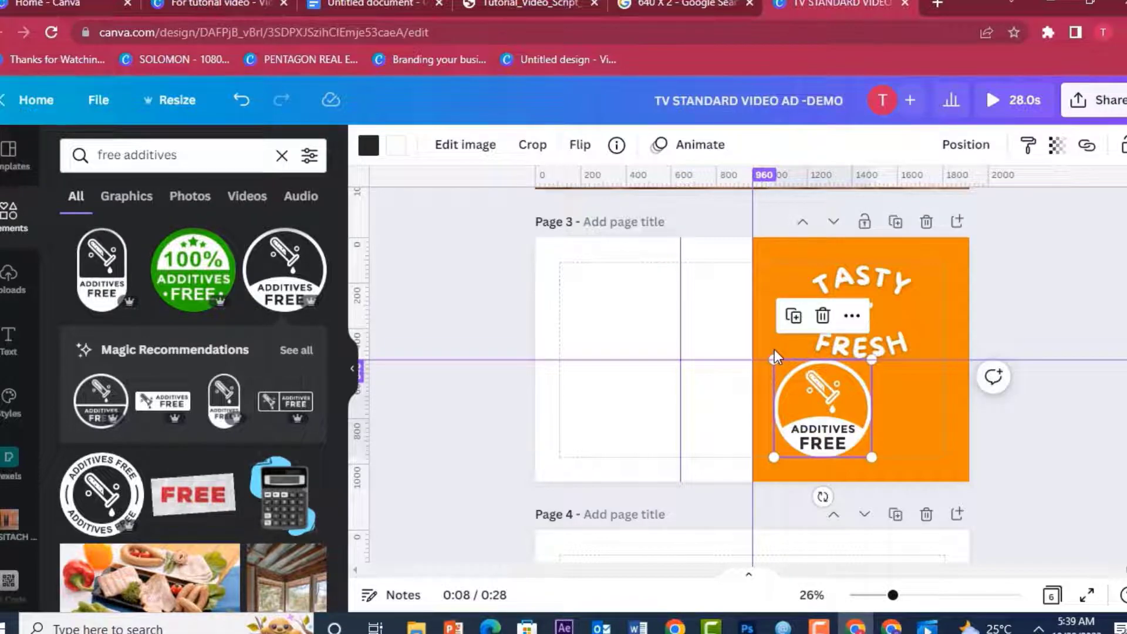
drag(773, 357, 799, 421)
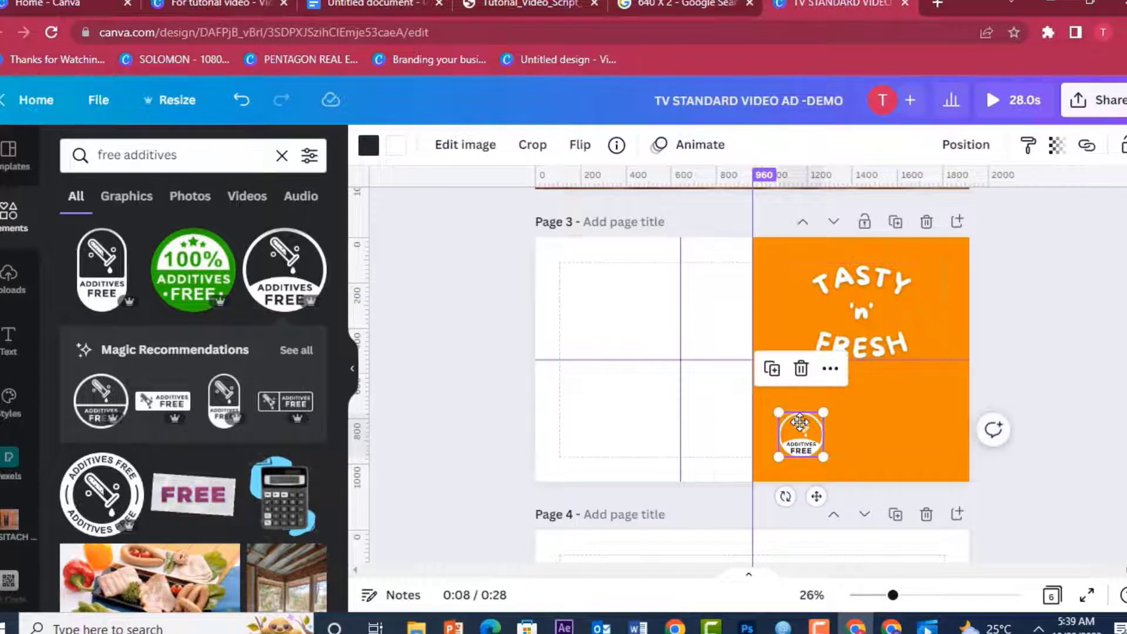
Step: Check the badges in the reference video, and search the elements library for "free sugar"
click(927, 626)
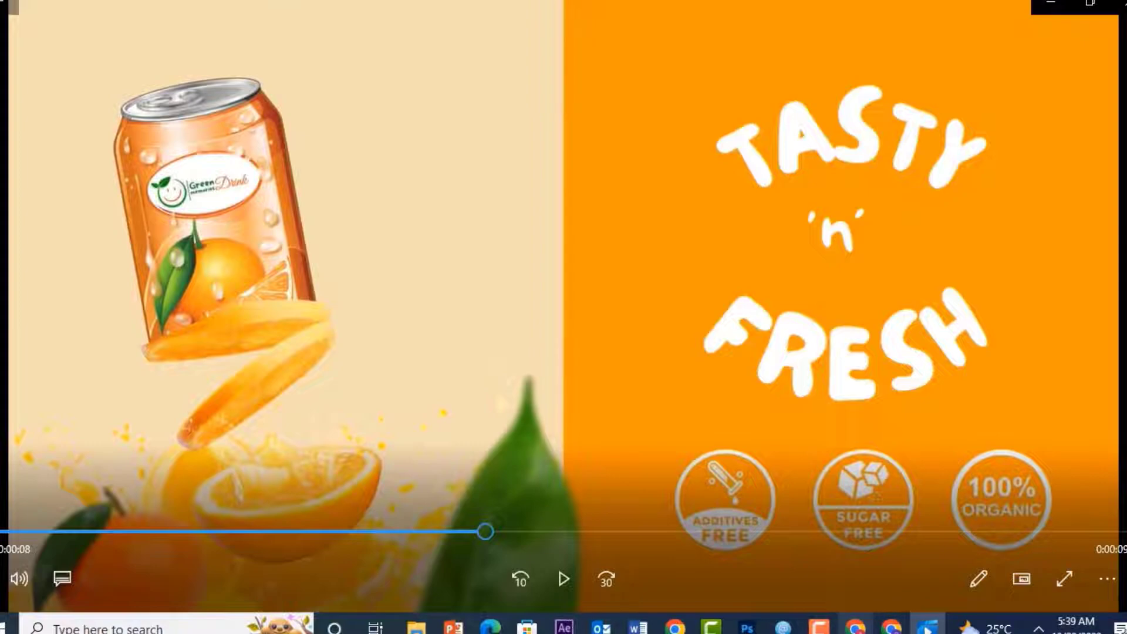
click(856, 627)
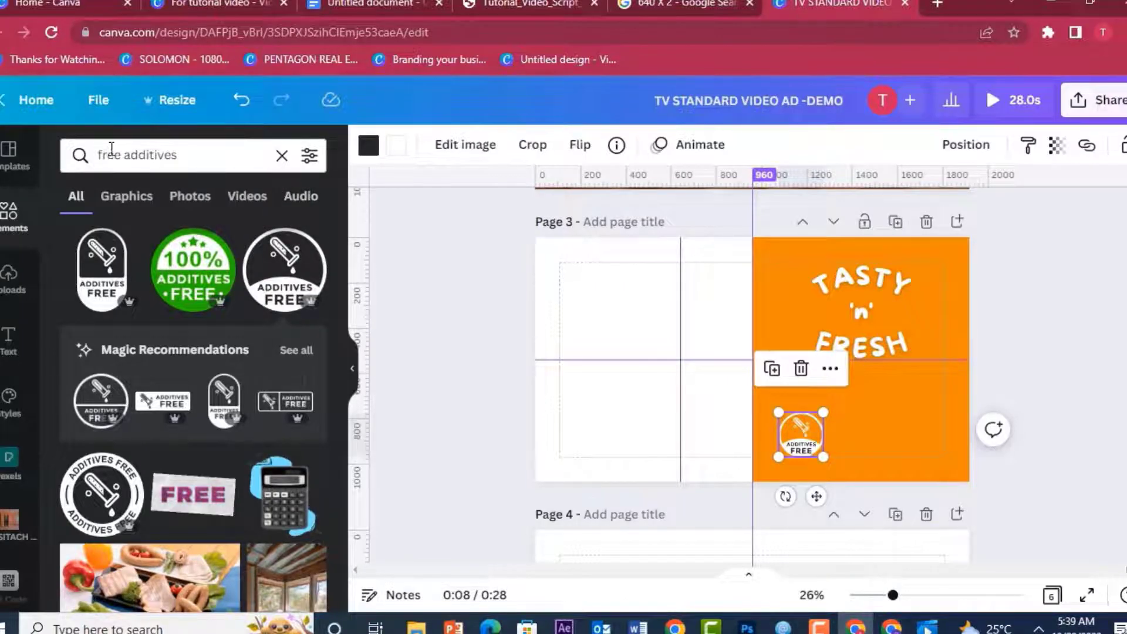
drag(210, 156, 136, 157)
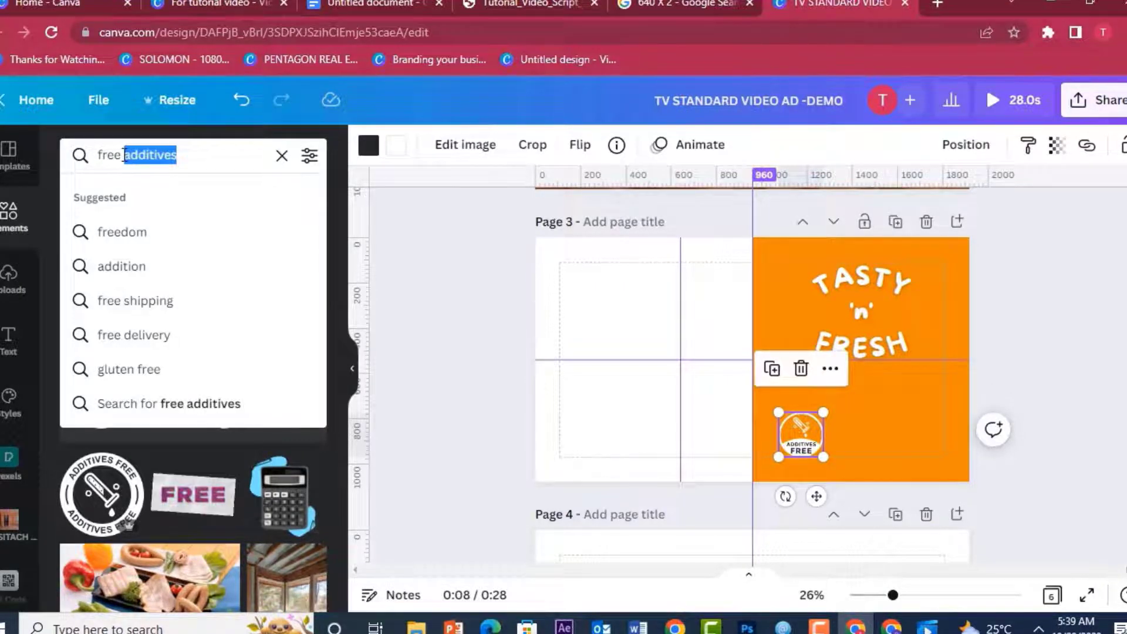
text(ugar)
key(Return)
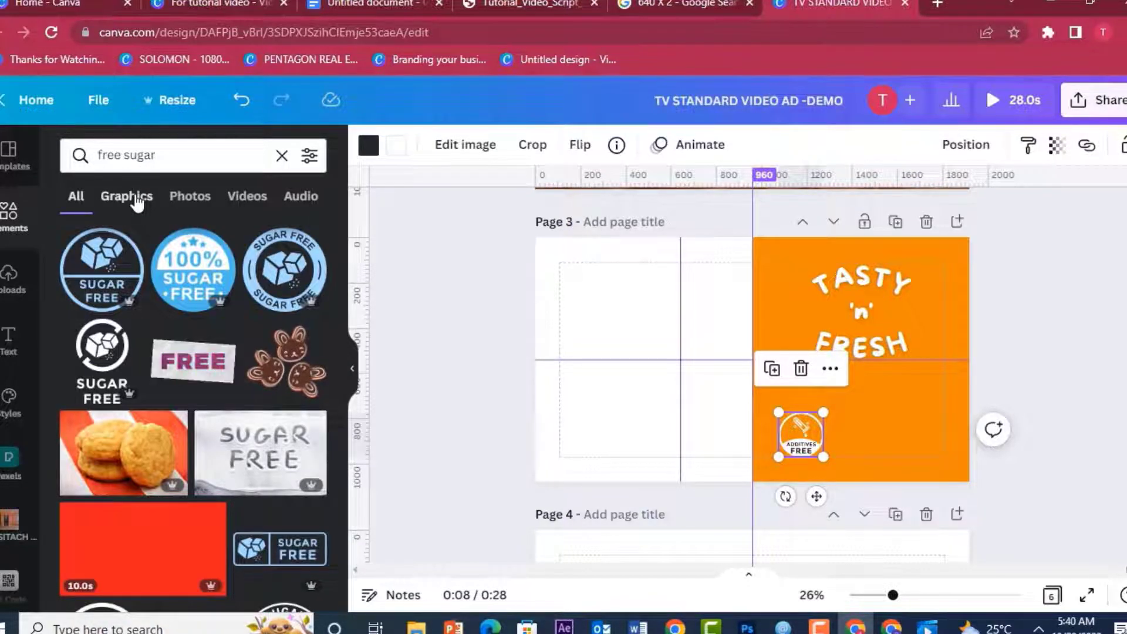
Step: Add the round blue Sugar Free badge, shrink it to match the Additives Free badge and place it just right of that badge
click(118, 237)
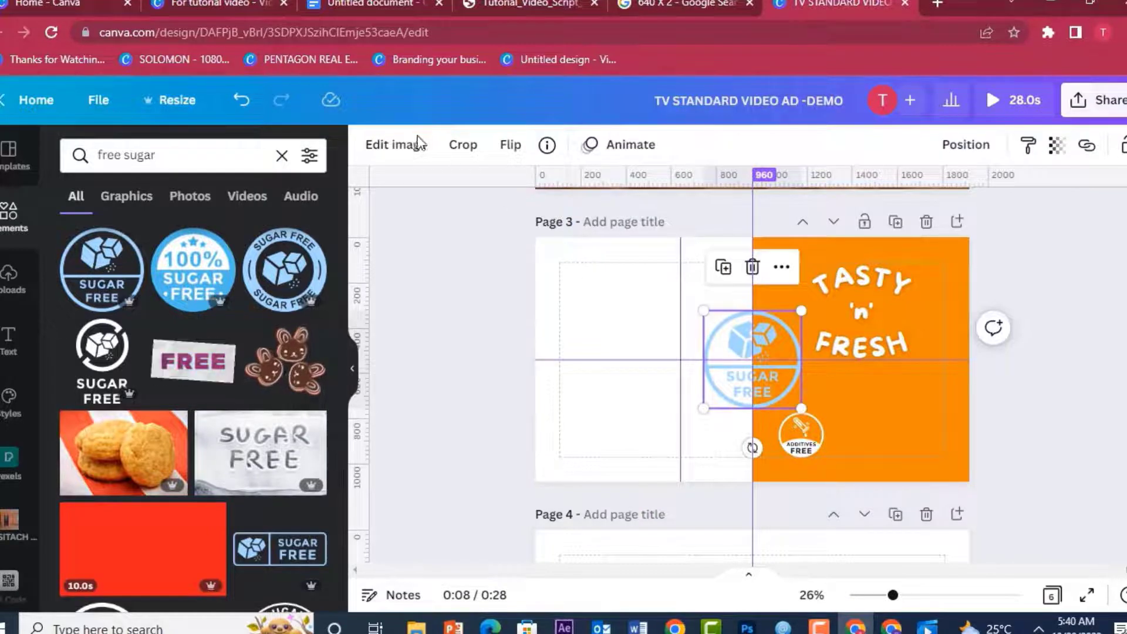
drag(697, 307, 733, 343)
drag(782, 390, 876, 439)
drag(896, 388, 870, 434)
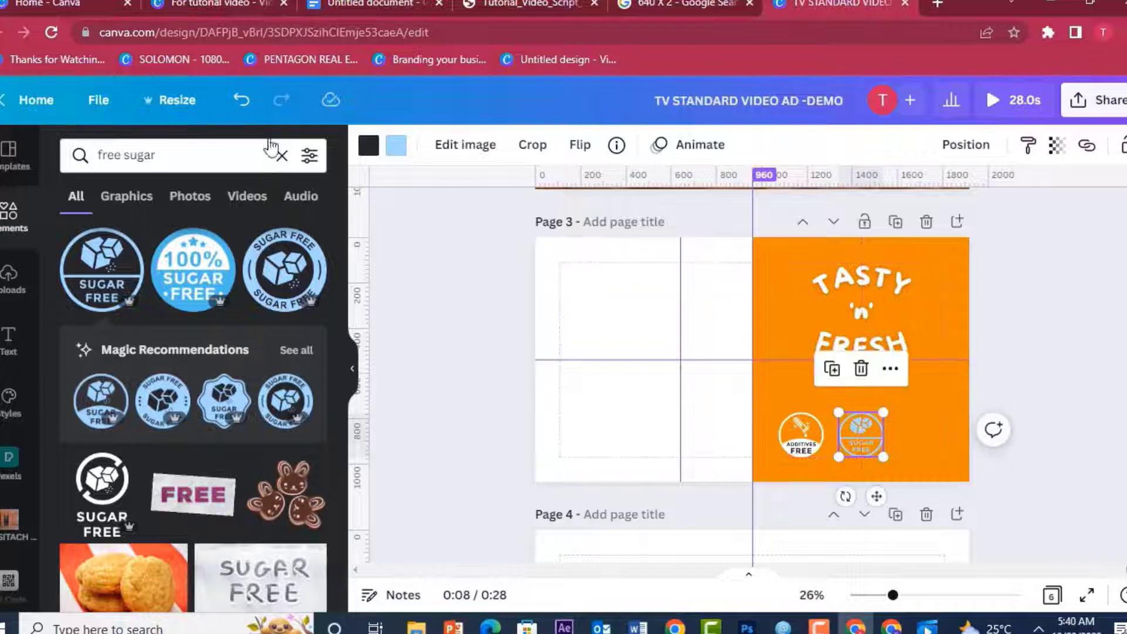
Step: Search the elements library for "100% organic"
click(282, 154)
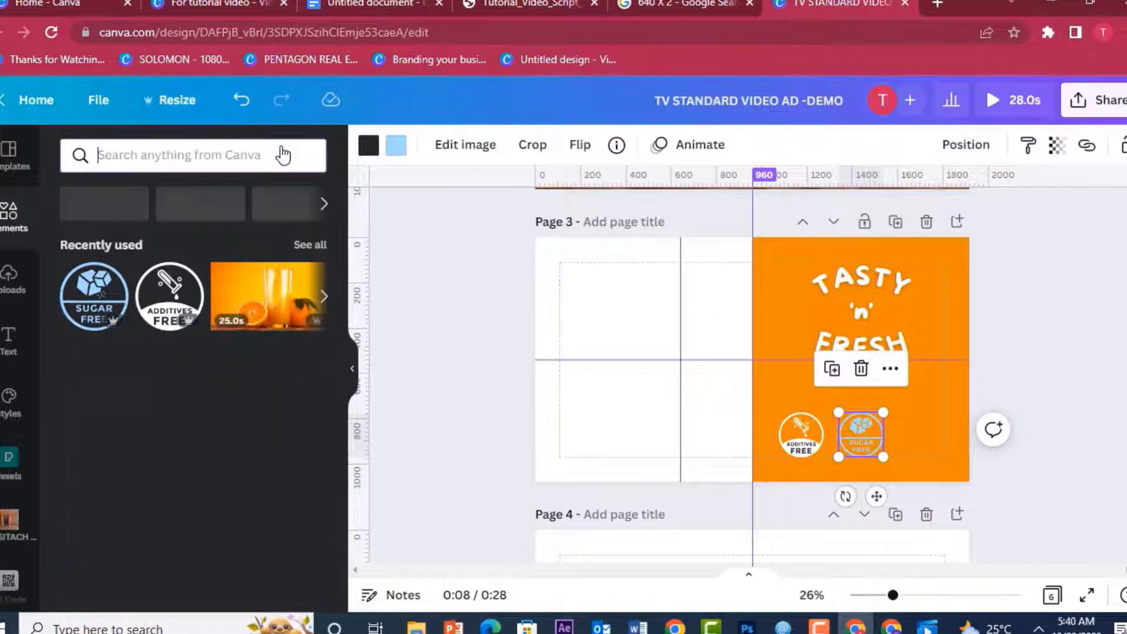
text(1)
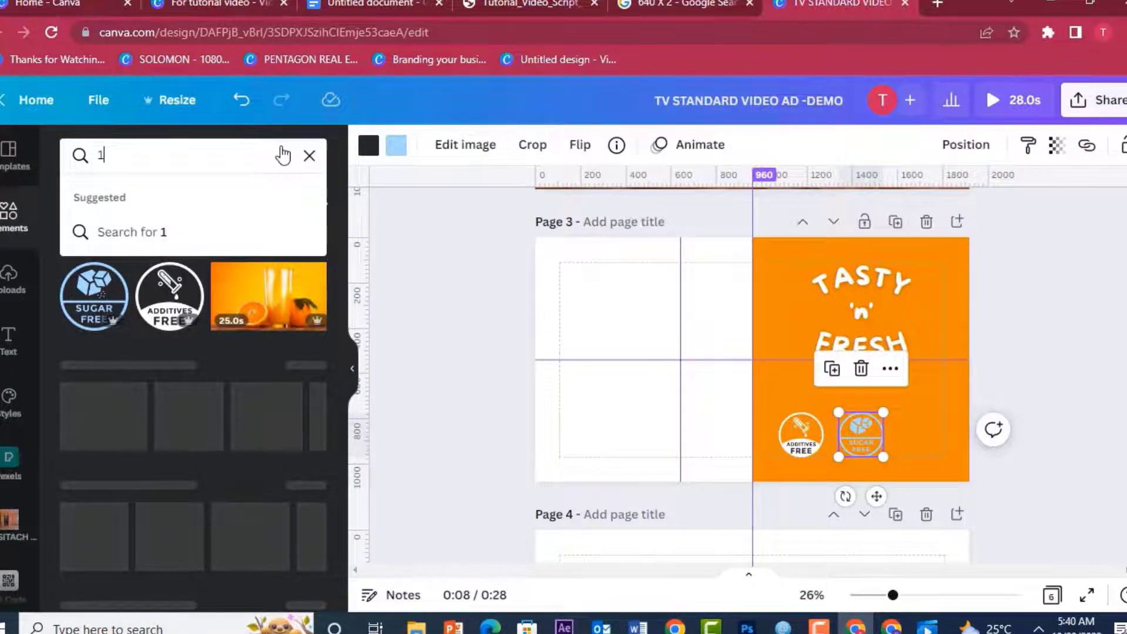
text(00% organi)
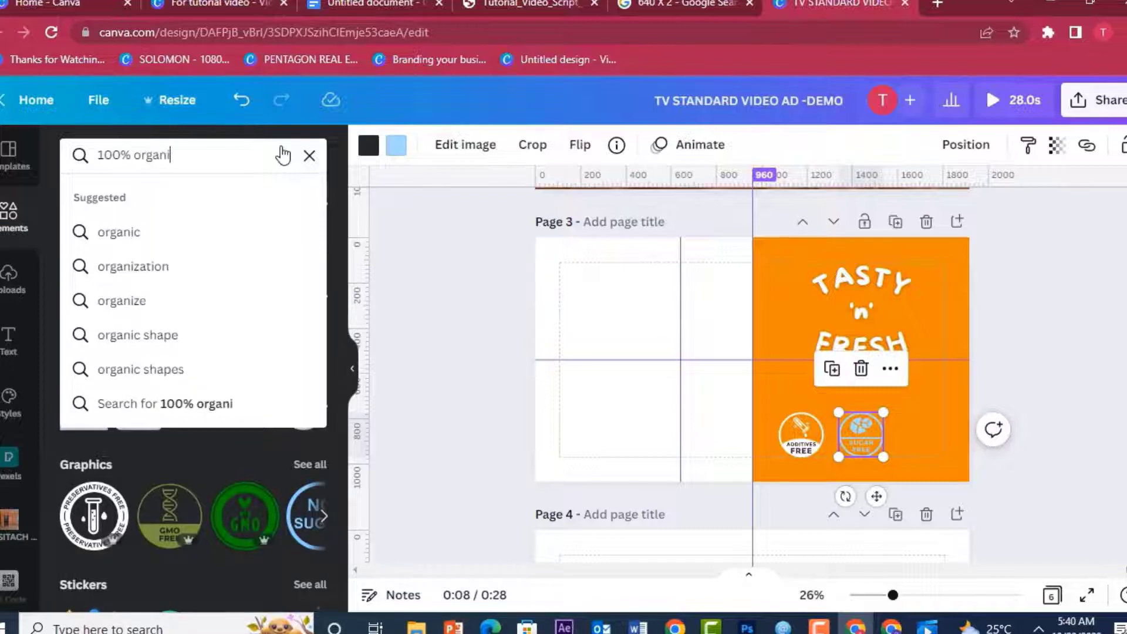
text(c)
key(Return)
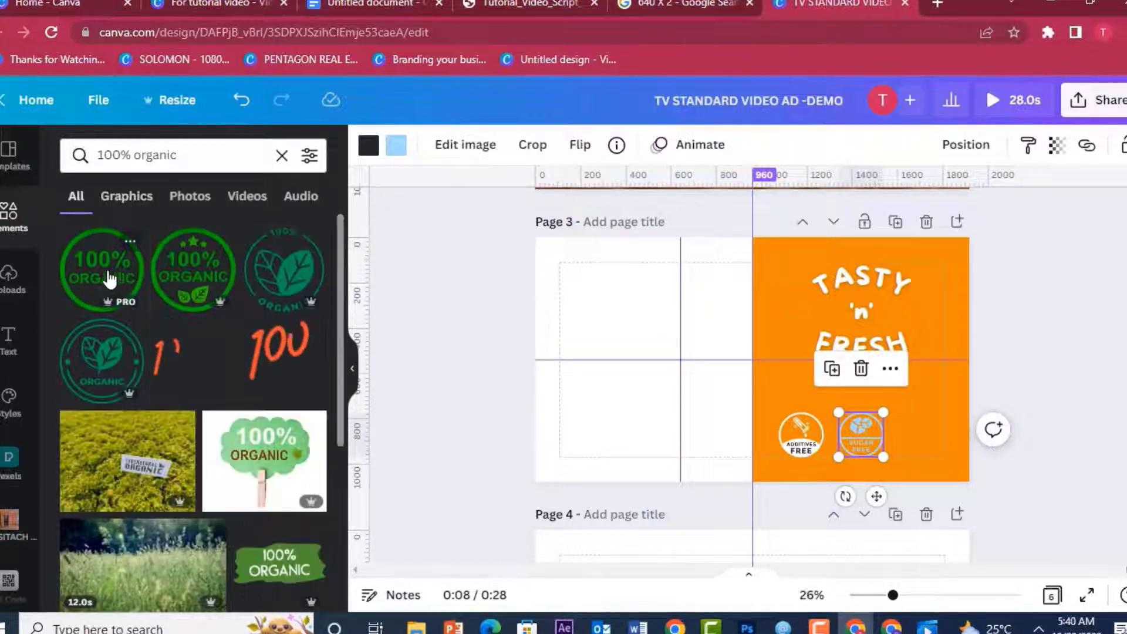
Step: Add the green 100% Organic badge with stars and leaves, shrink it, and line up all three badges evenly below FRESH
click(178, 272)
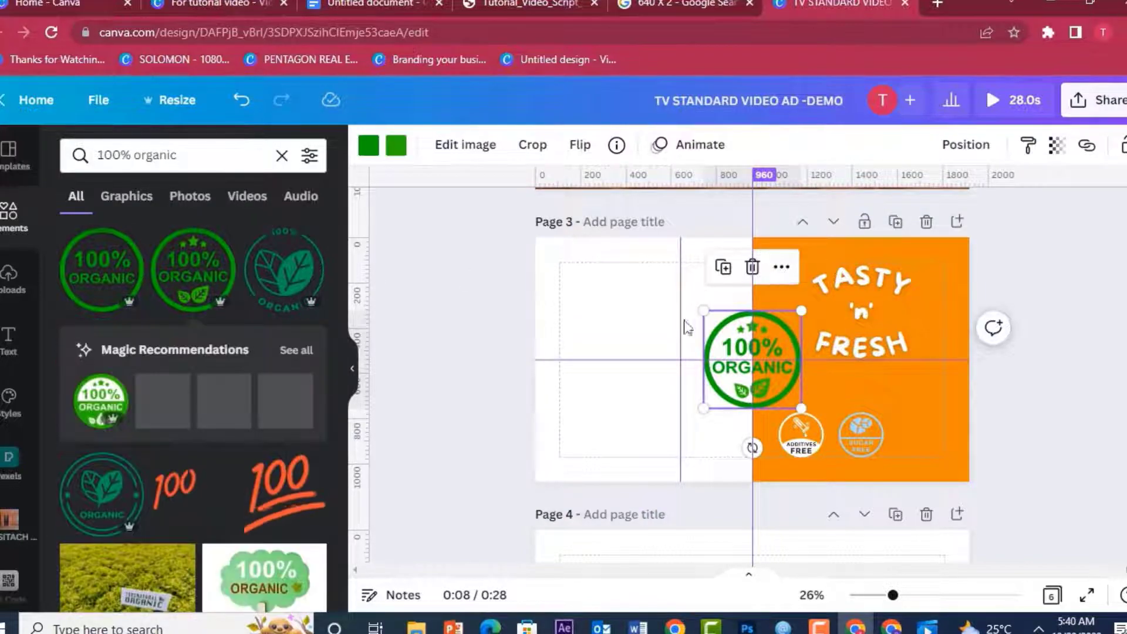
drag(702, 310, 728, 336)
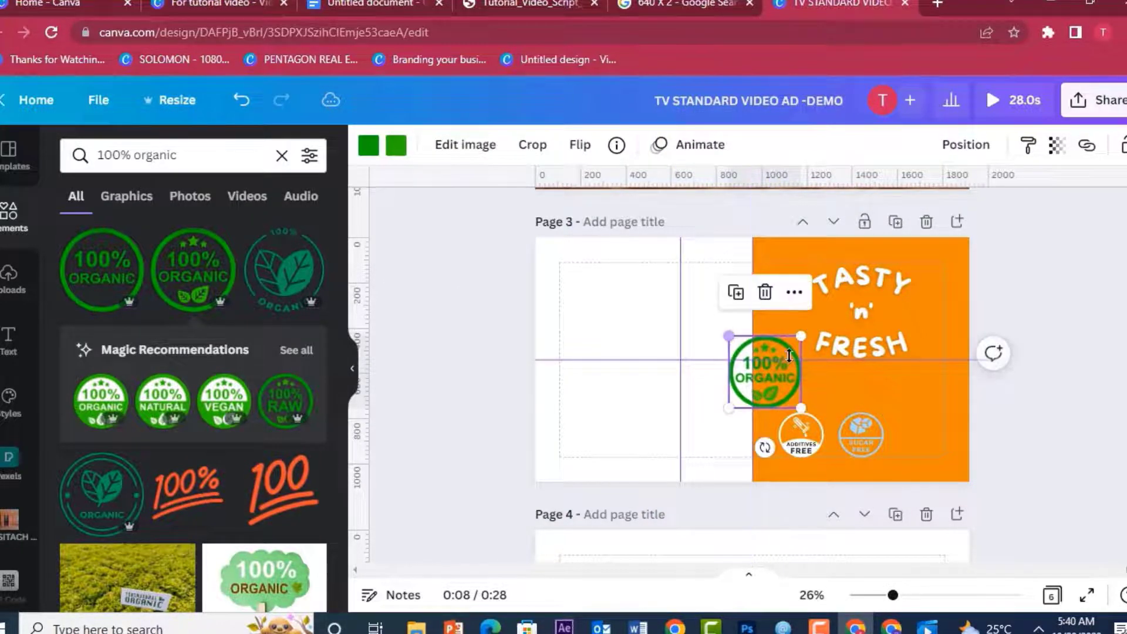
drag(789, 385, 945, 433)
drag(956, 385, 850, 435)
click(799, 434)
click(851, 436)
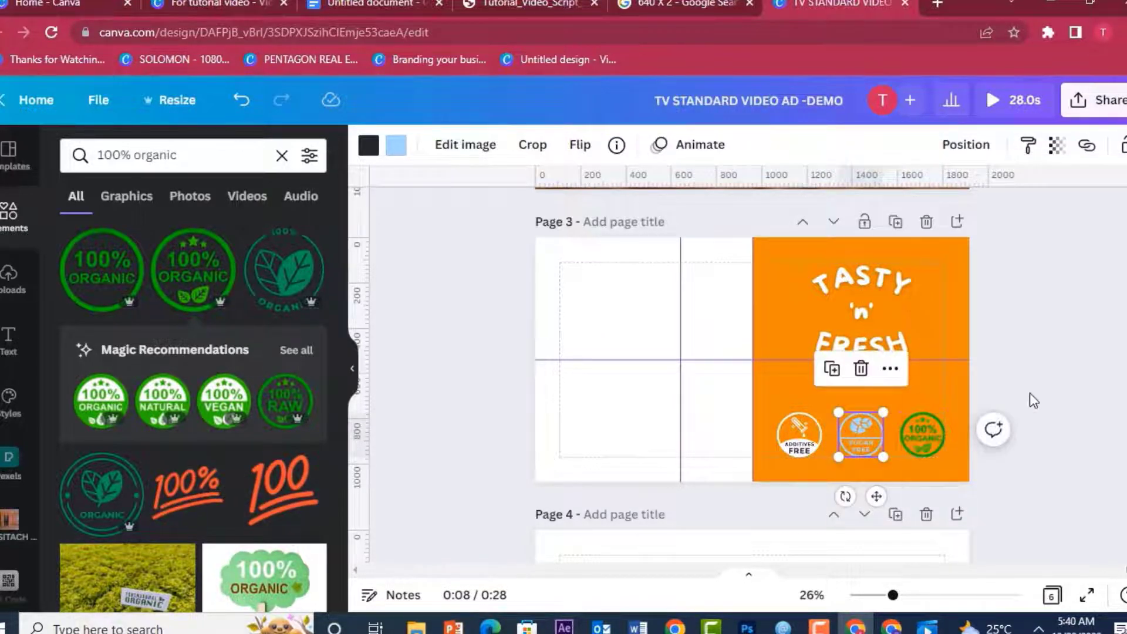
click(1036, 395)
Step: Recolor the dark part of the Additives Free badge to the document orange
click(808, 442)
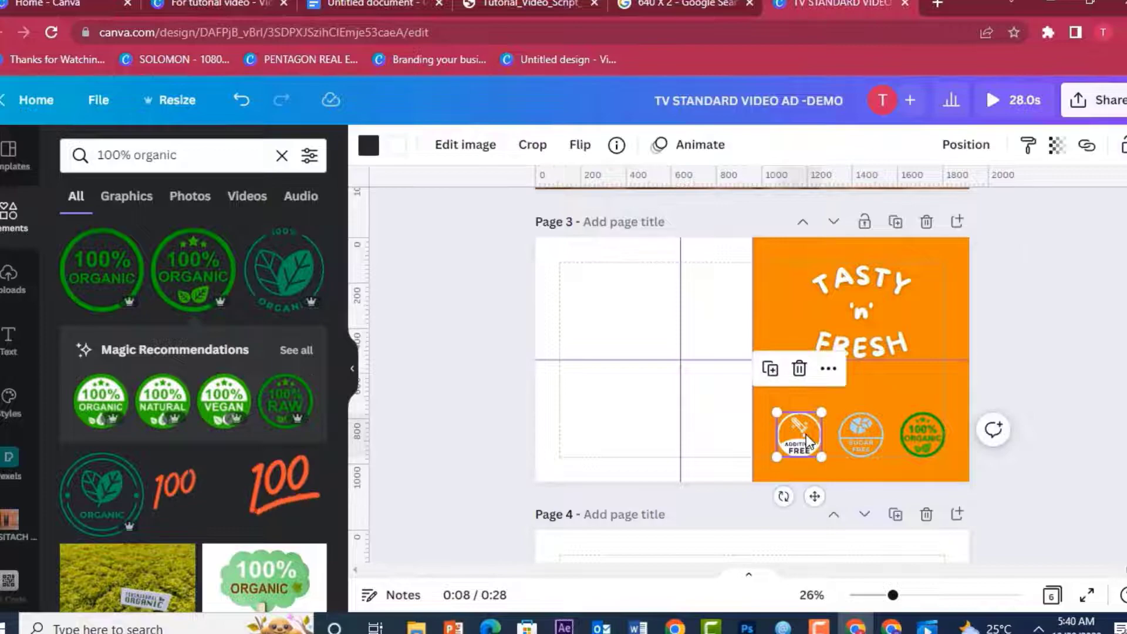
click(369, 146)
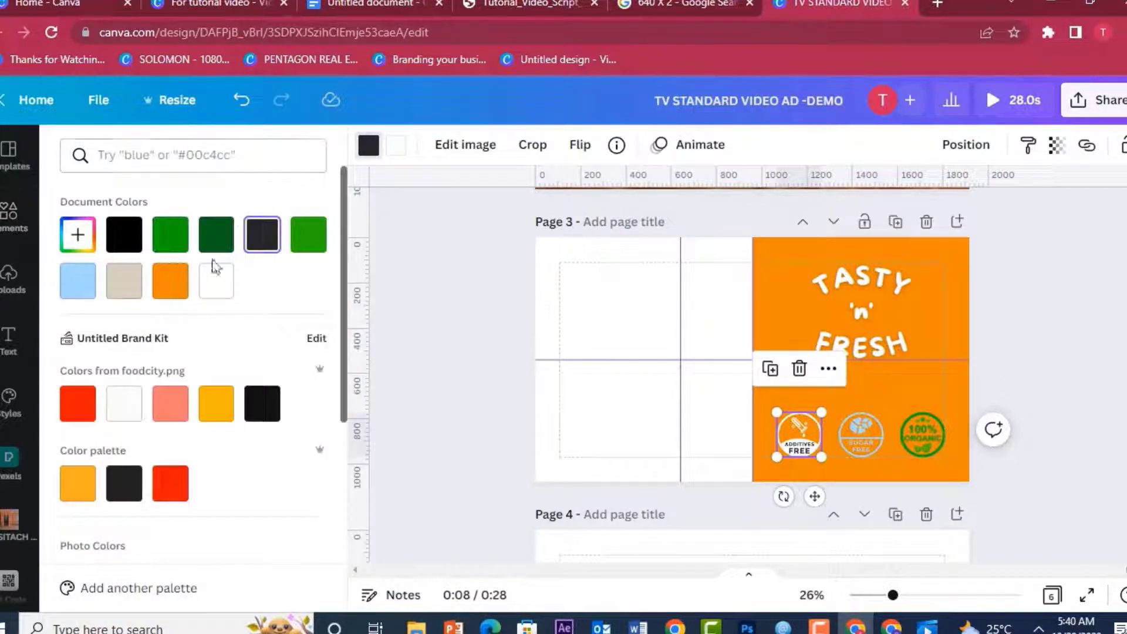
click(182, 285)
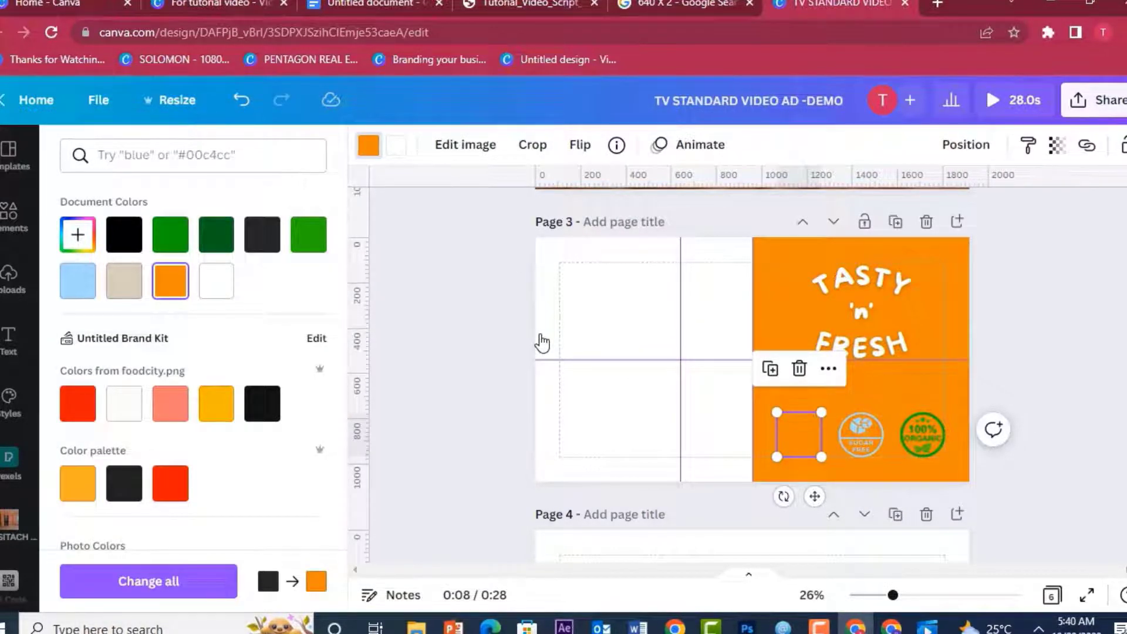
Step: Recolor the Sugar Free badge's light blue and both greens of the 100% Organic badge to white
click(861, 435)
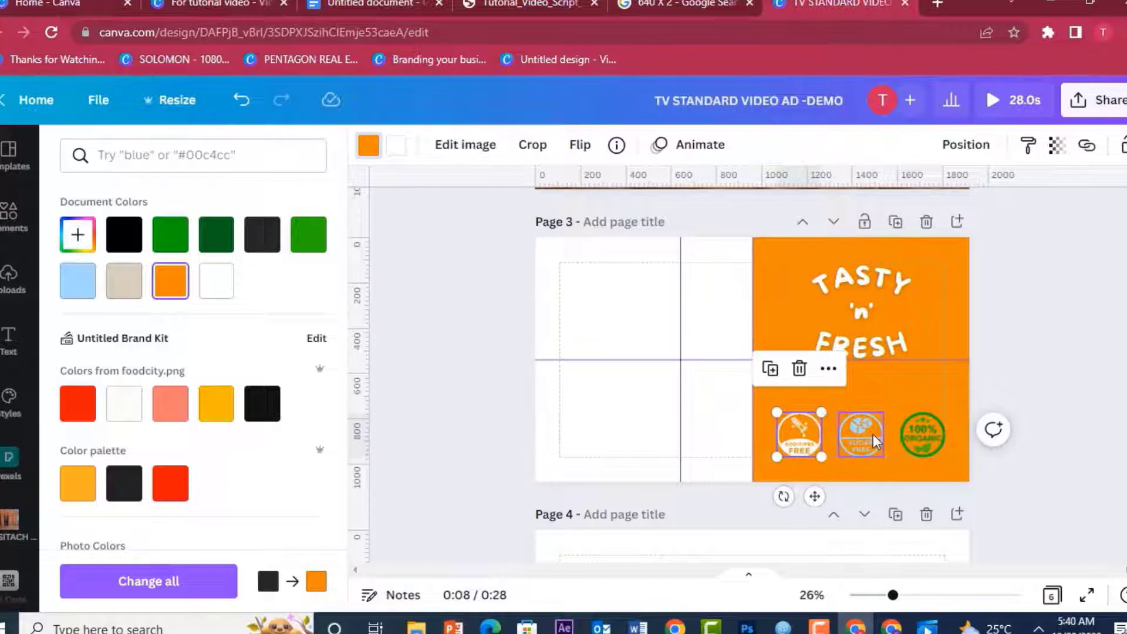
click(225, 287)
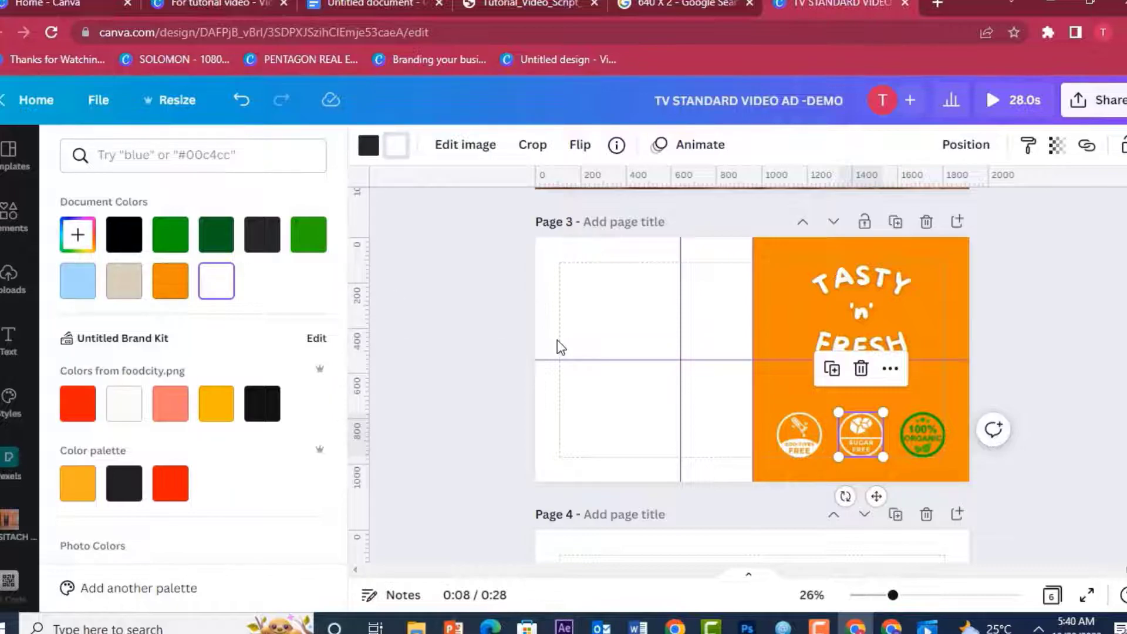
click(922, 434)
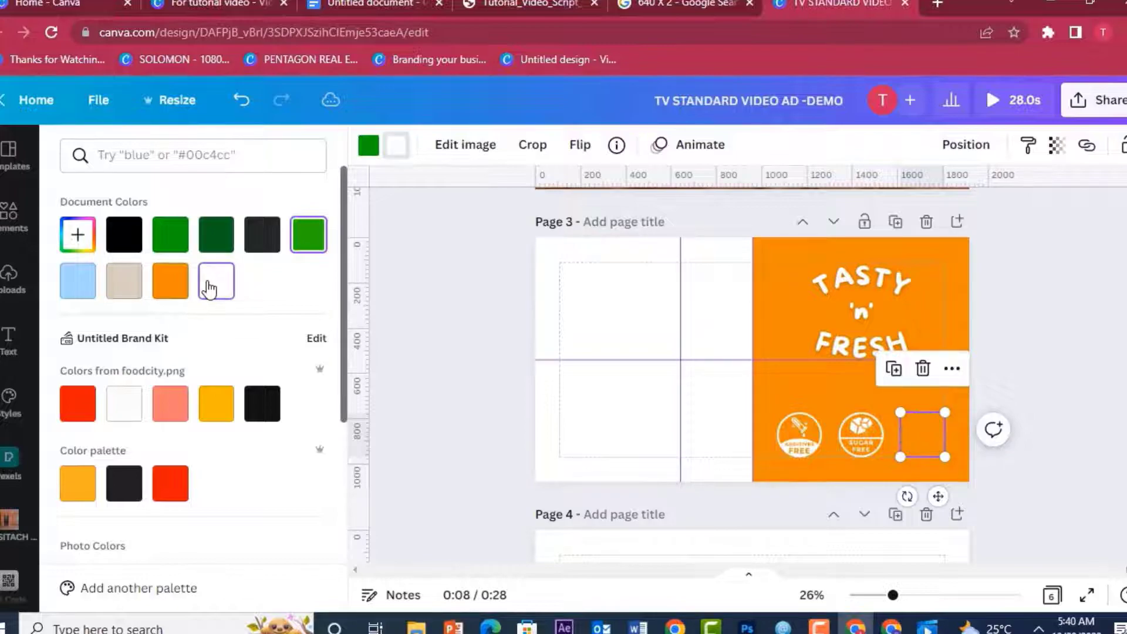
click(358, 145)
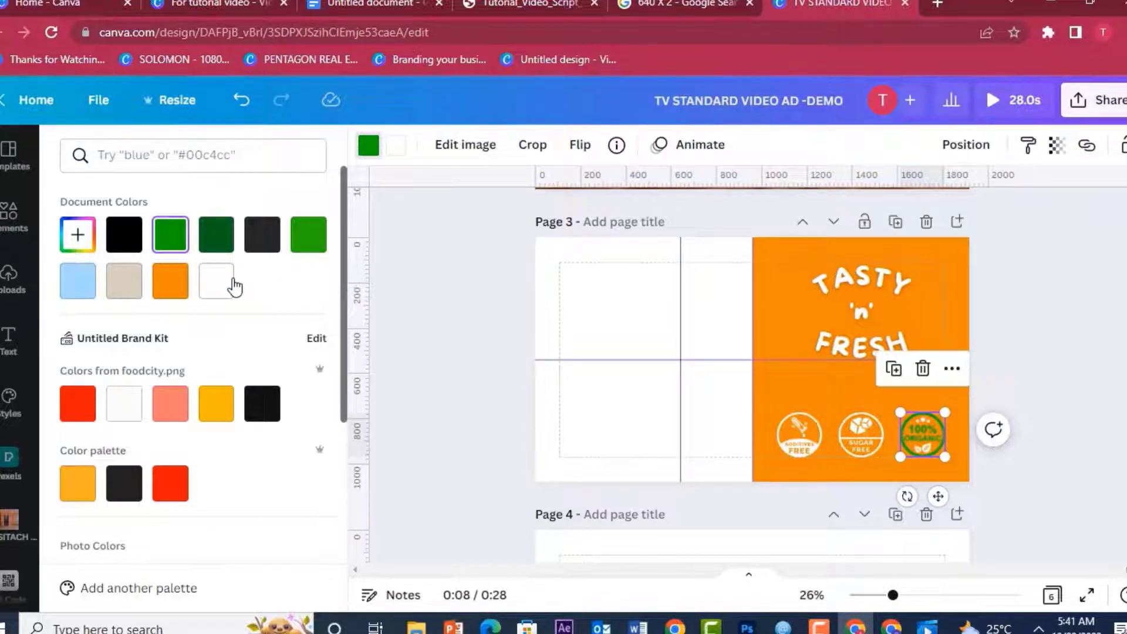
click(532, 337)
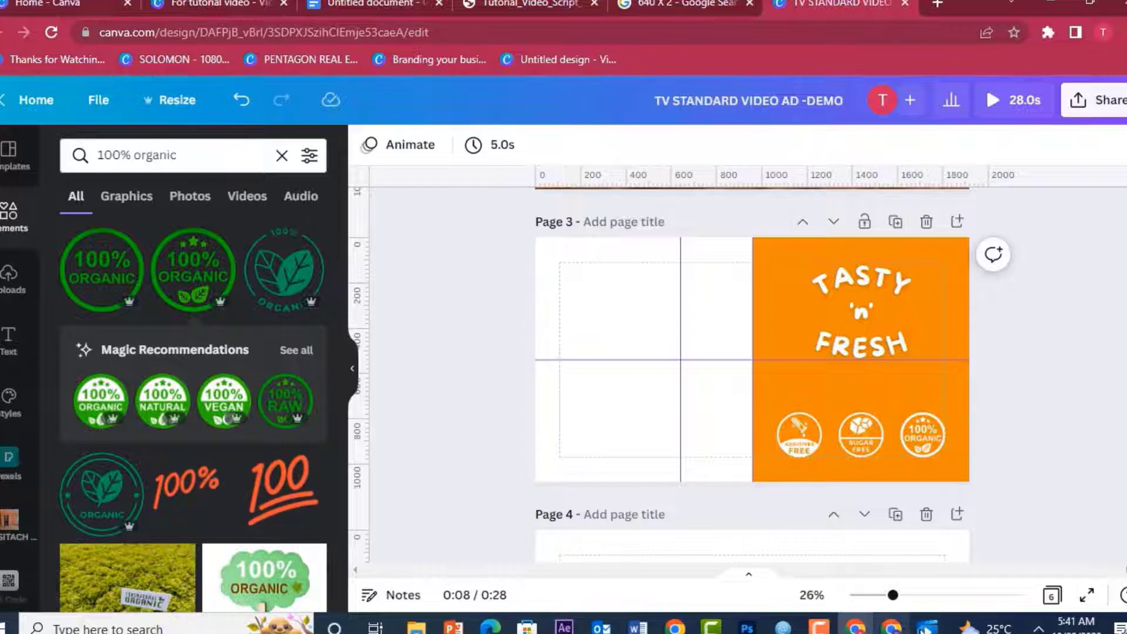
Step: Play the reference video past the TASTY 'n' FRESH scene, pause it and rewind slightly to examine the can and orange layout
click(927, 628)
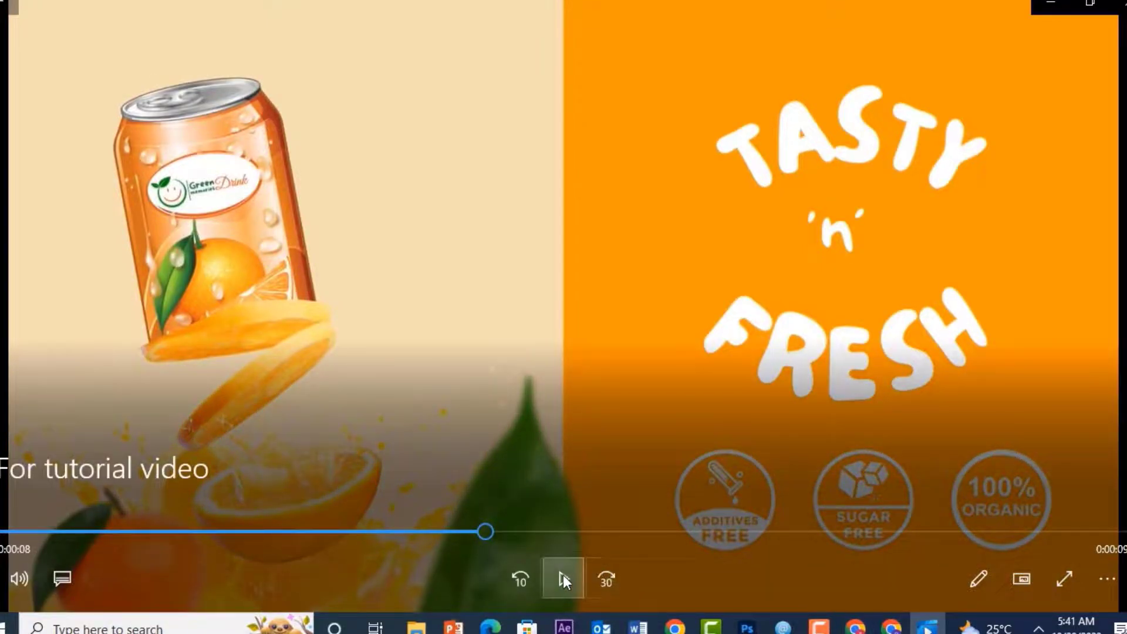
click(563, 579)
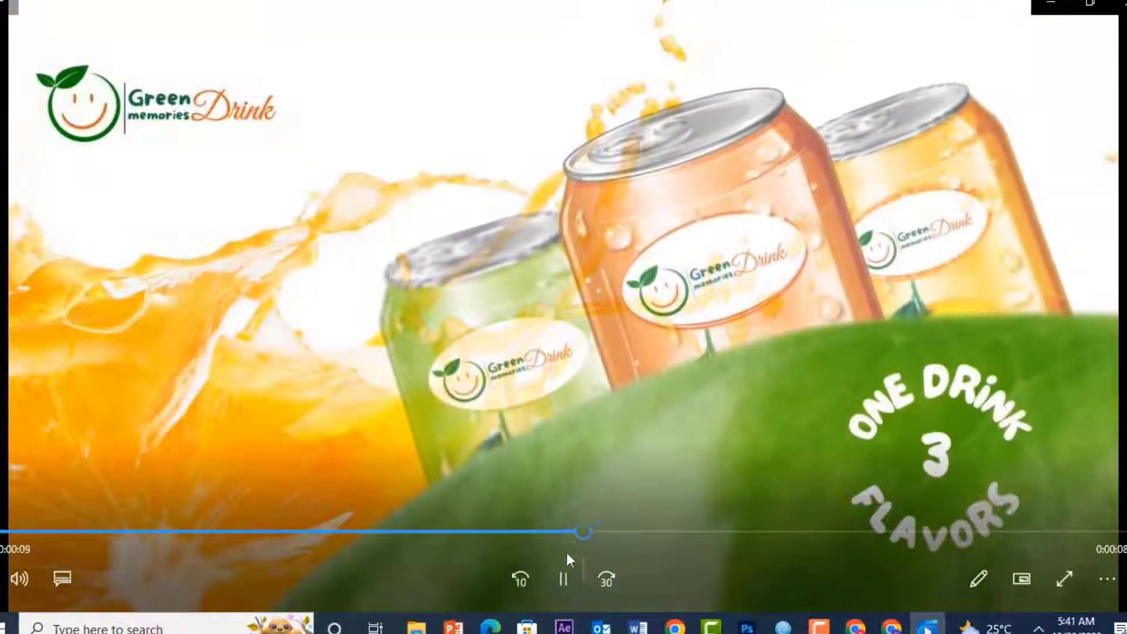
click(564, 579)
drag(624, 533, 549, 535)
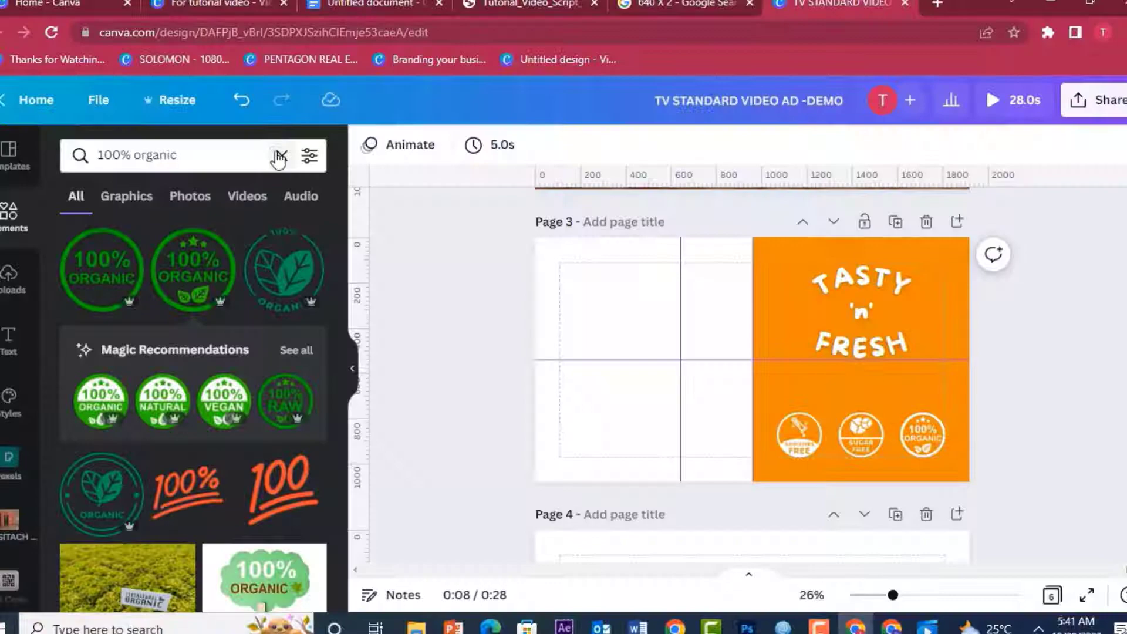
Step: Search the elements library for "orange juice splashing" and limit the results to photos
click(280, 157)
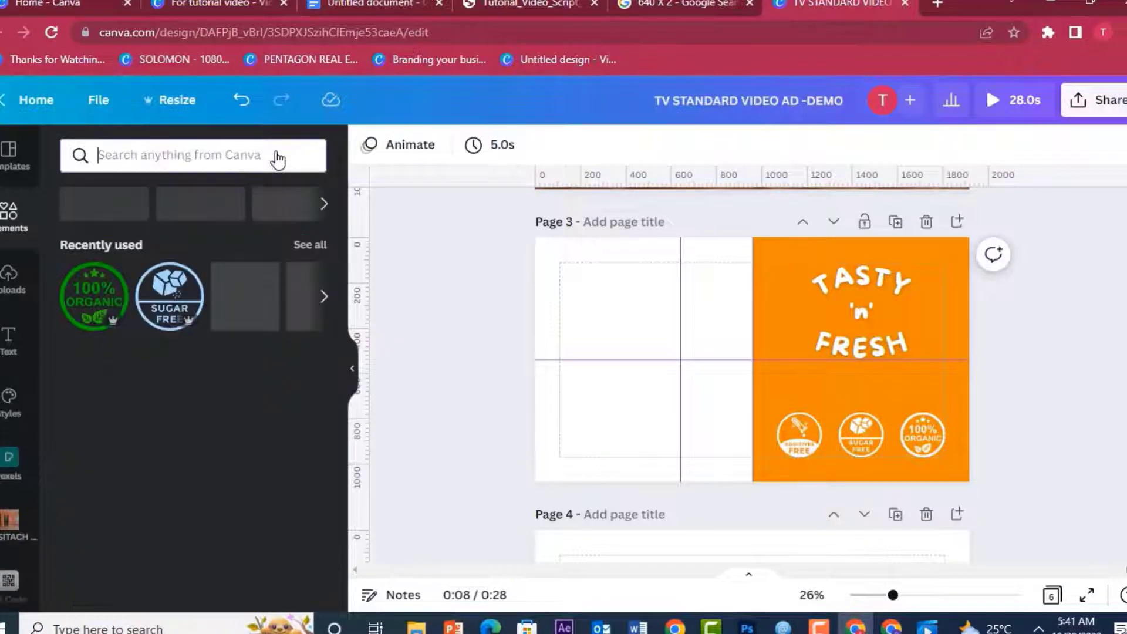
text(orange ju)
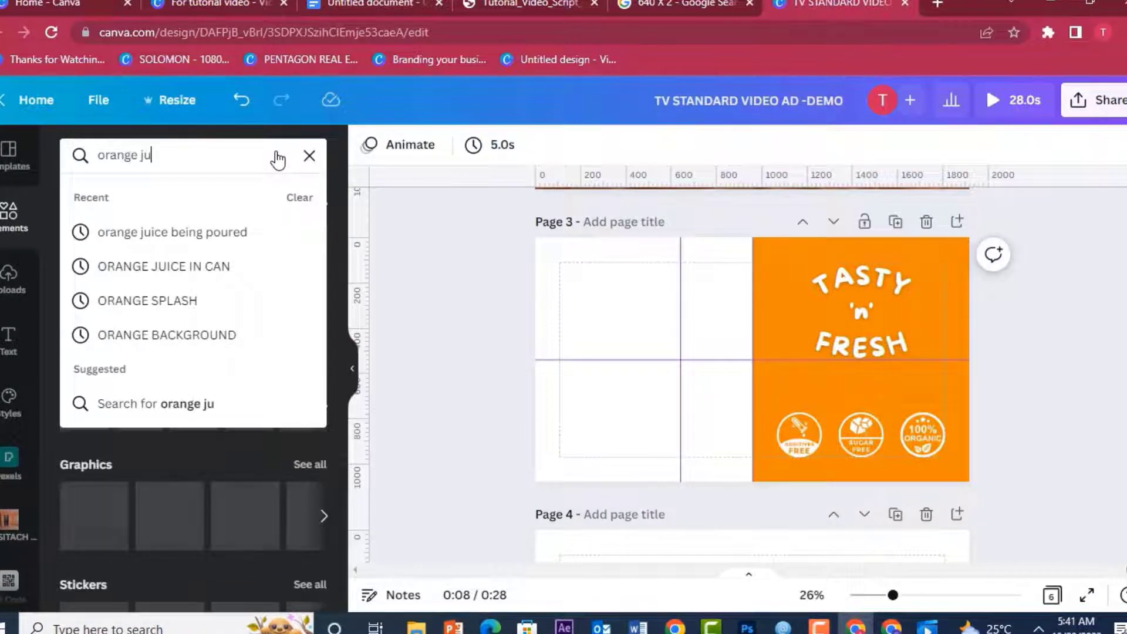
text(ice splashing)
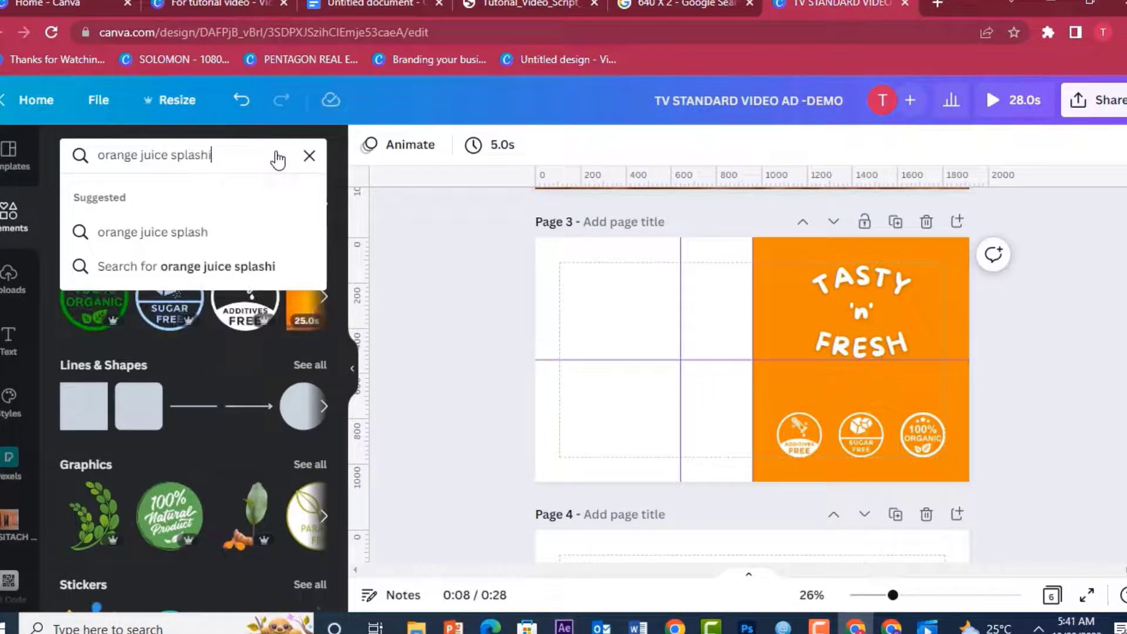
key(Return)
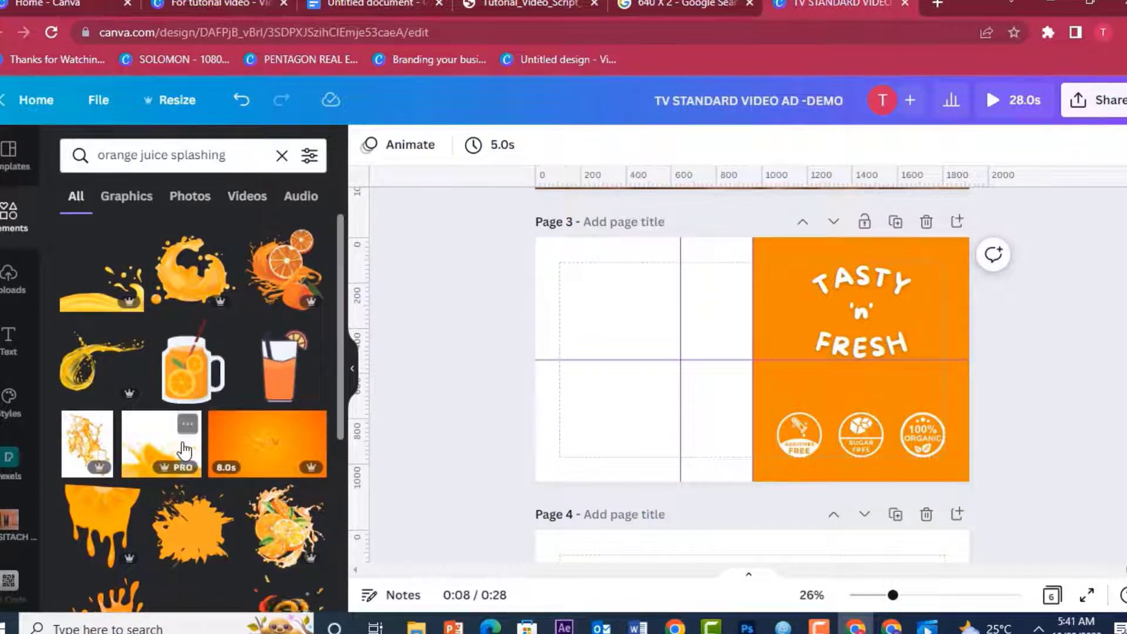
click(190, 196)
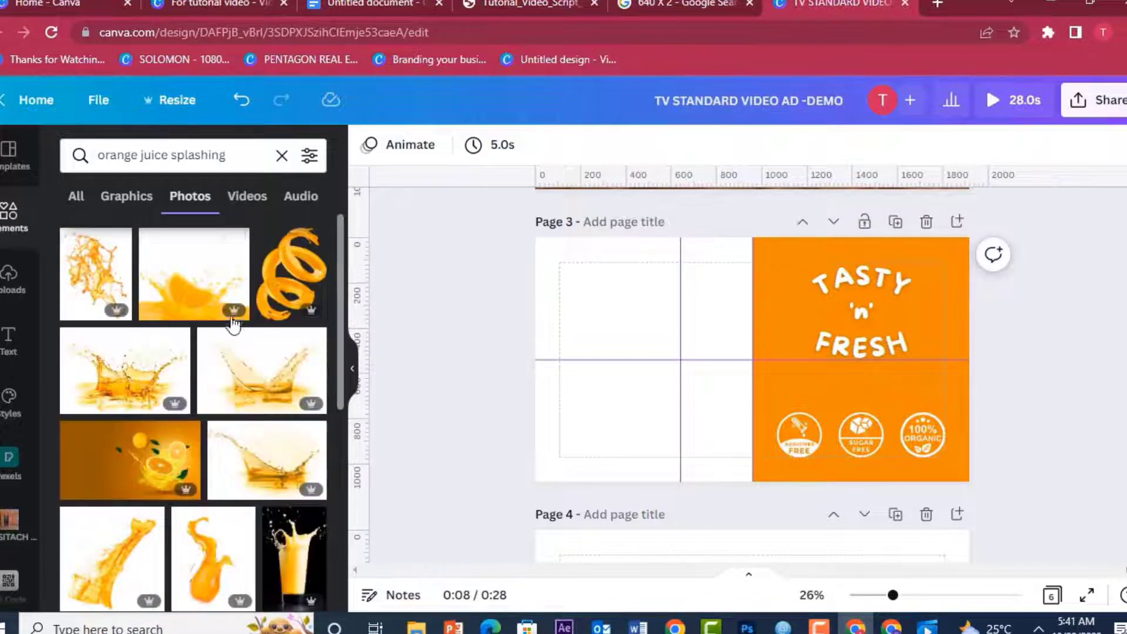
Step: Add the orange slice splash photo and fit it to the width of page 3's white half, along the lower edge
click(186, 282)
drag(688, 423, 584, 446)
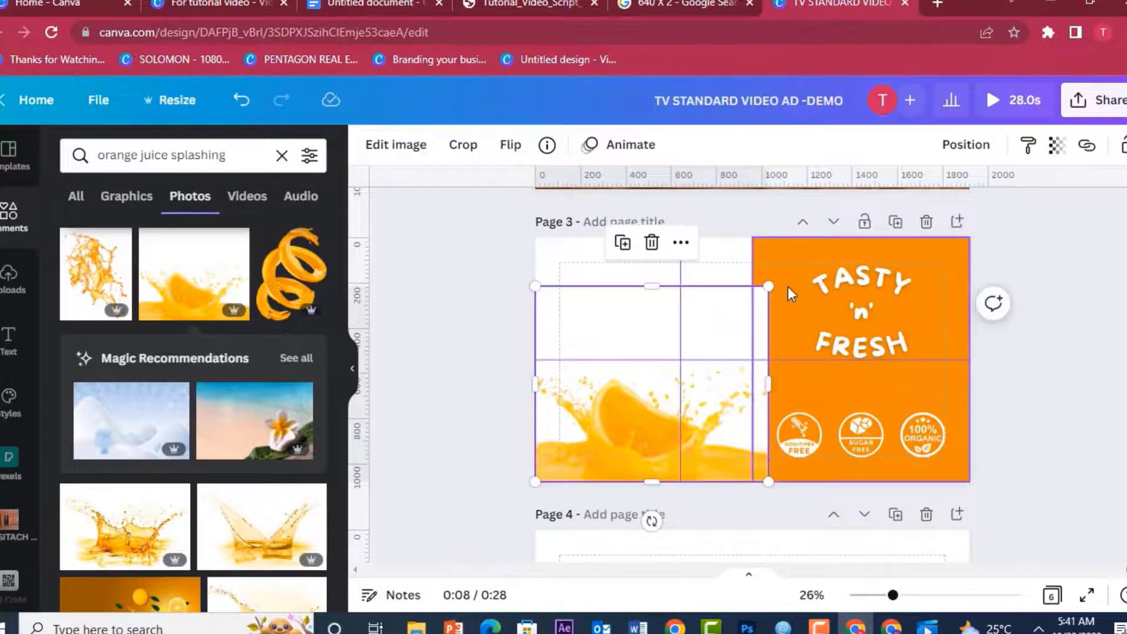
drag(767, 288, 763, 321)
click(483, 329)
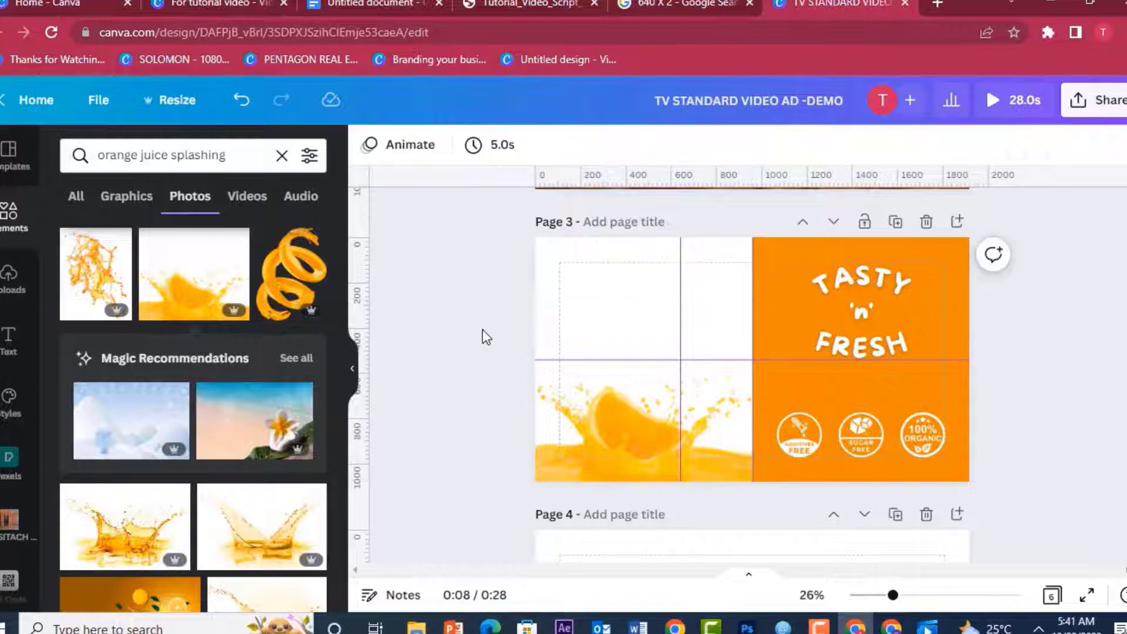
Step: Adjust the orange splash photo on page 3 to a saturation of 36 and a contrast of -47
click(621, 449)
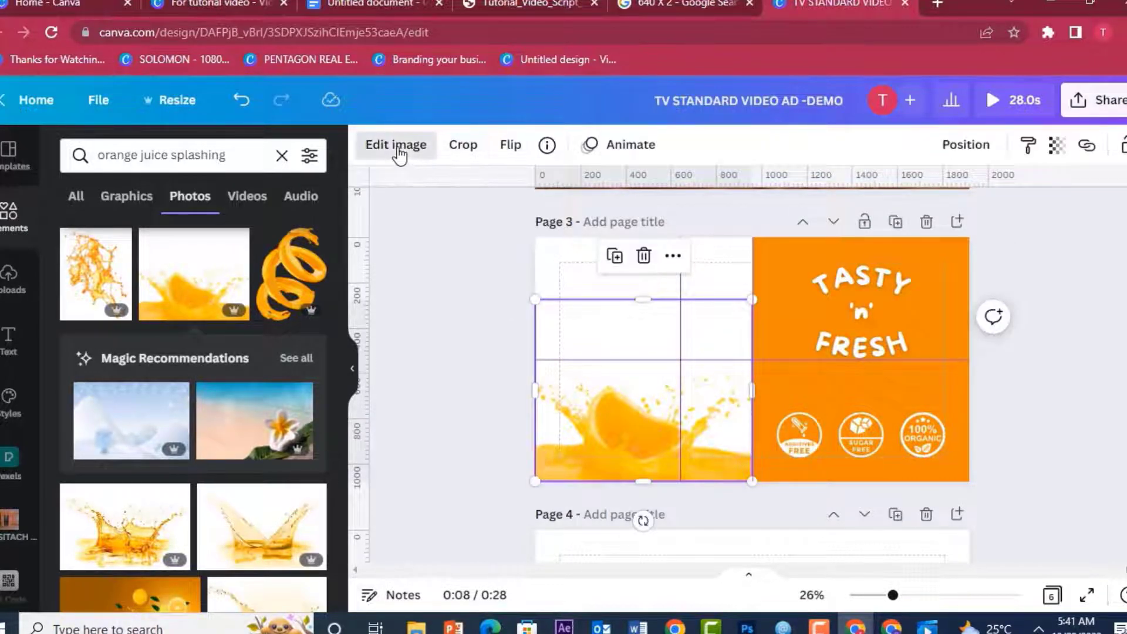
click(397, 147)
scroll(349, 292, down, 8)
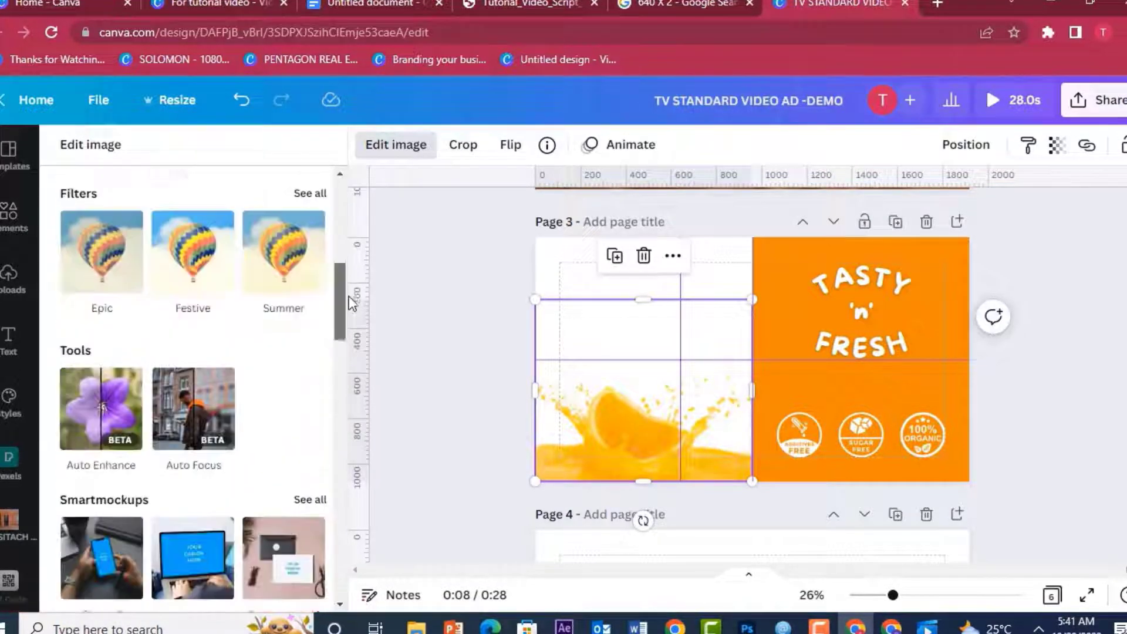
scroll(347, 270, up, 7)
click(182, 222)
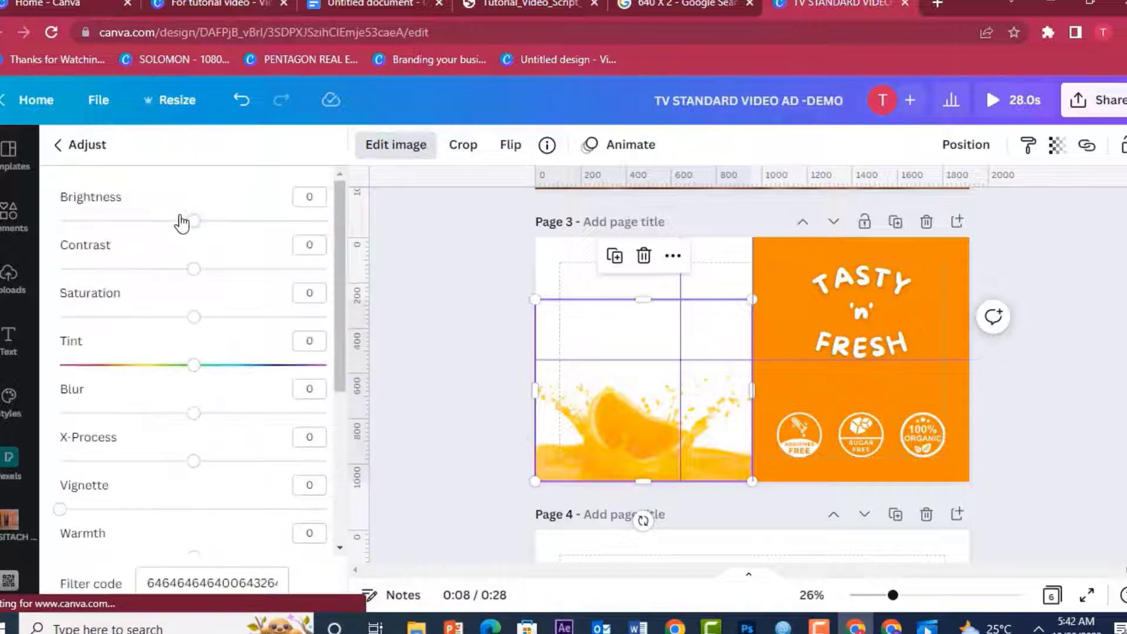
drag(193, 317, 221, 316)
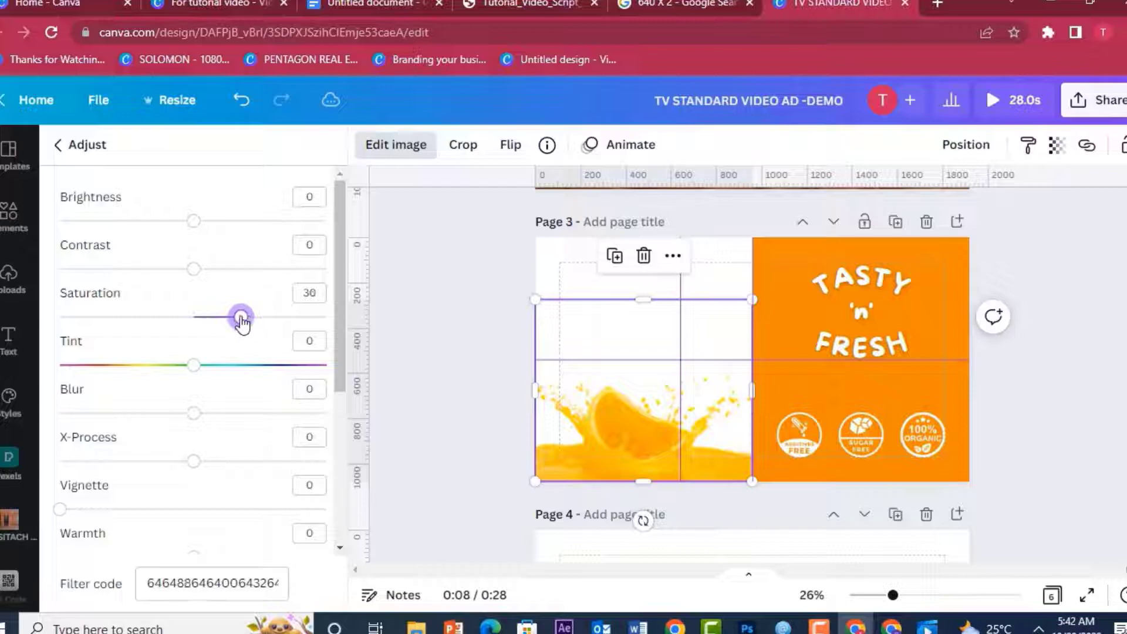
drag(197, 273, 145, 281)
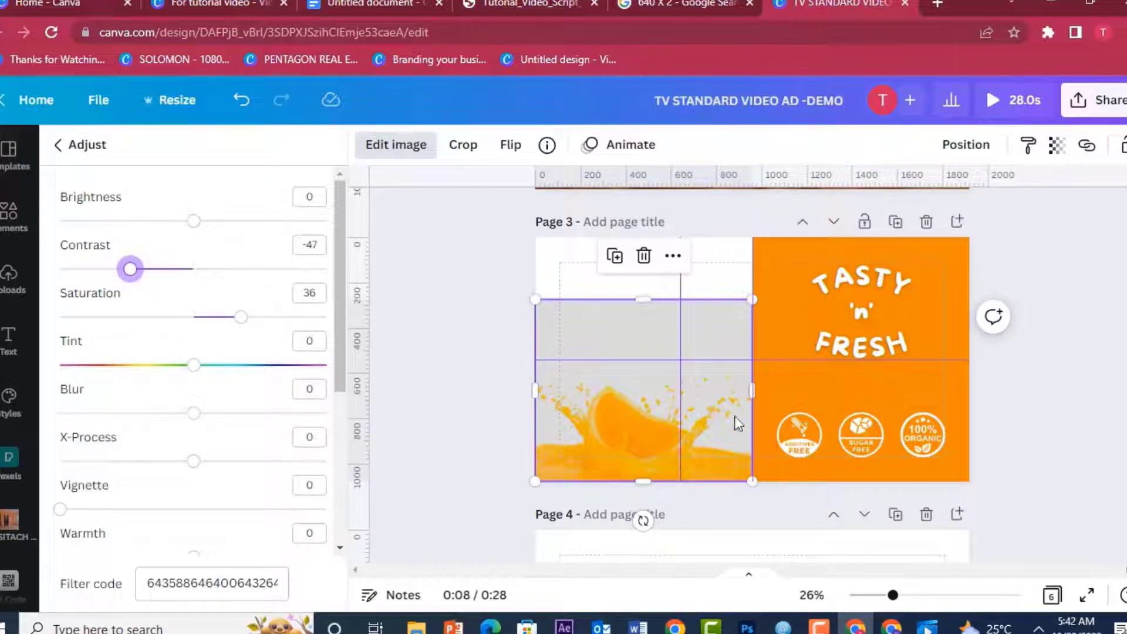
click(395, 253)
click(599, 339)
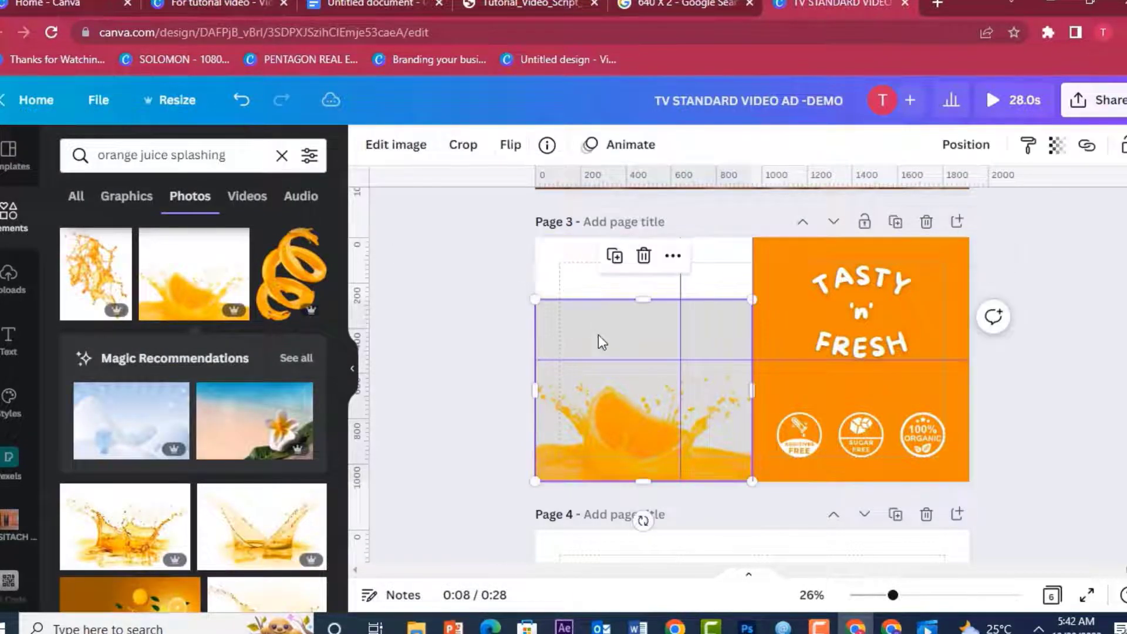
Step: Remove the orange splash photo's background and crop its empty upper part down to the horizontal guide
click(391, 154)
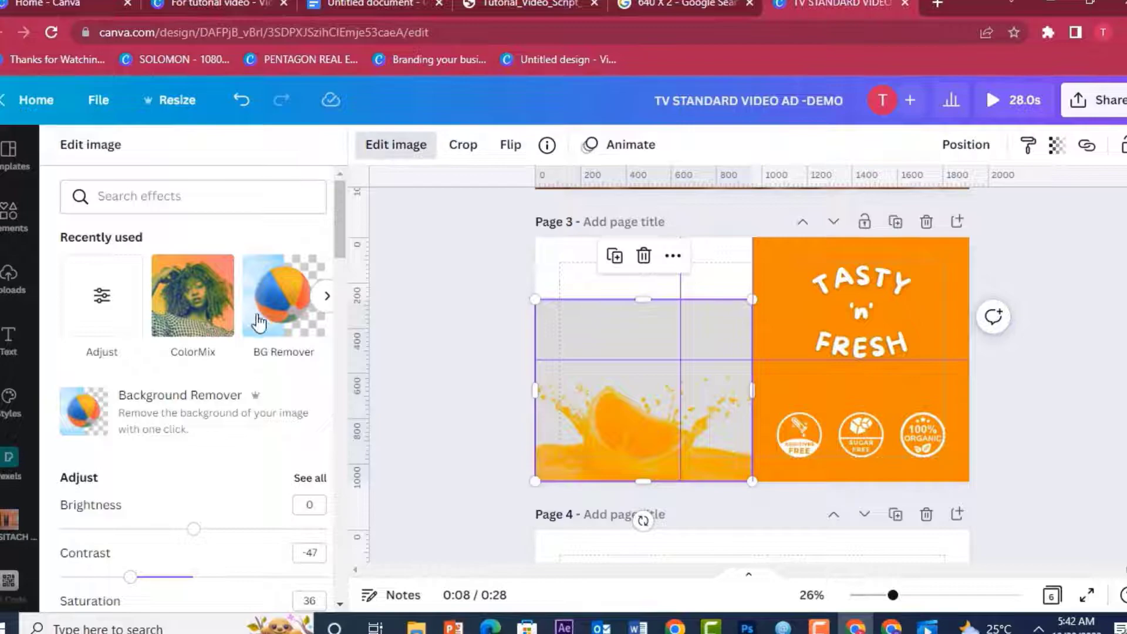
click(260, 322)
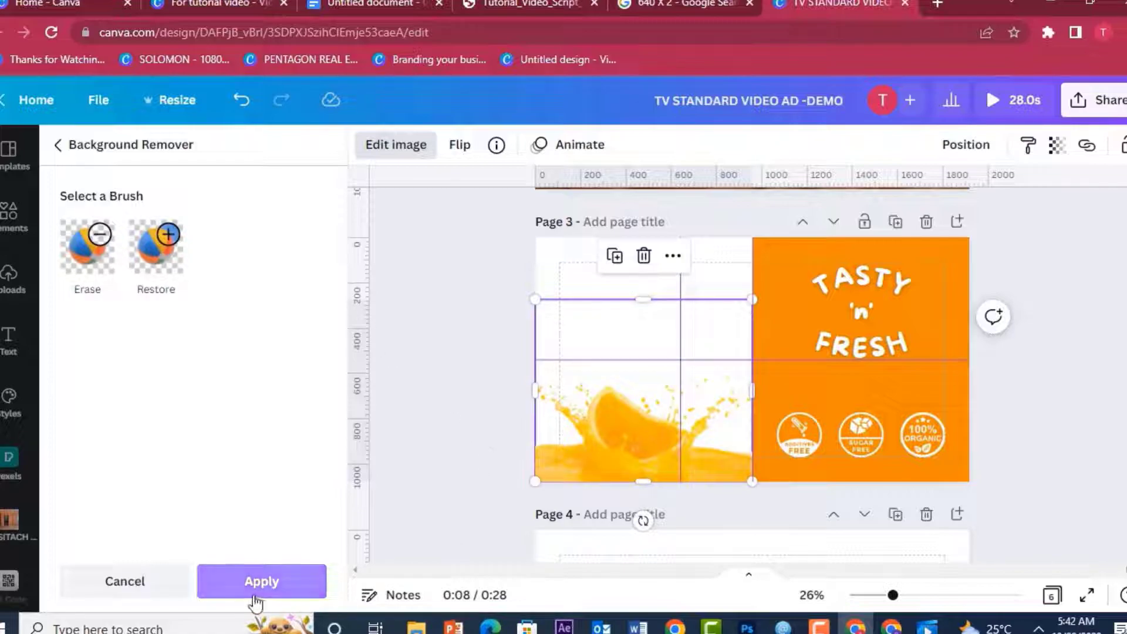
click(243, 584)
click(433, 474)
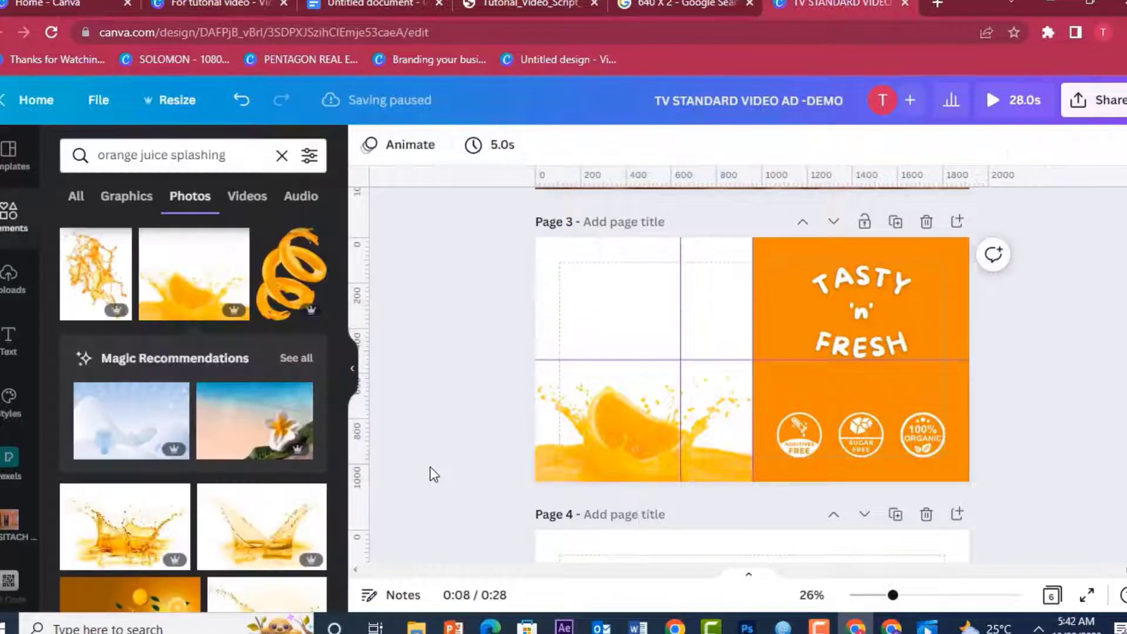
click(619, 327)
drag(644, 299, 646, 357)
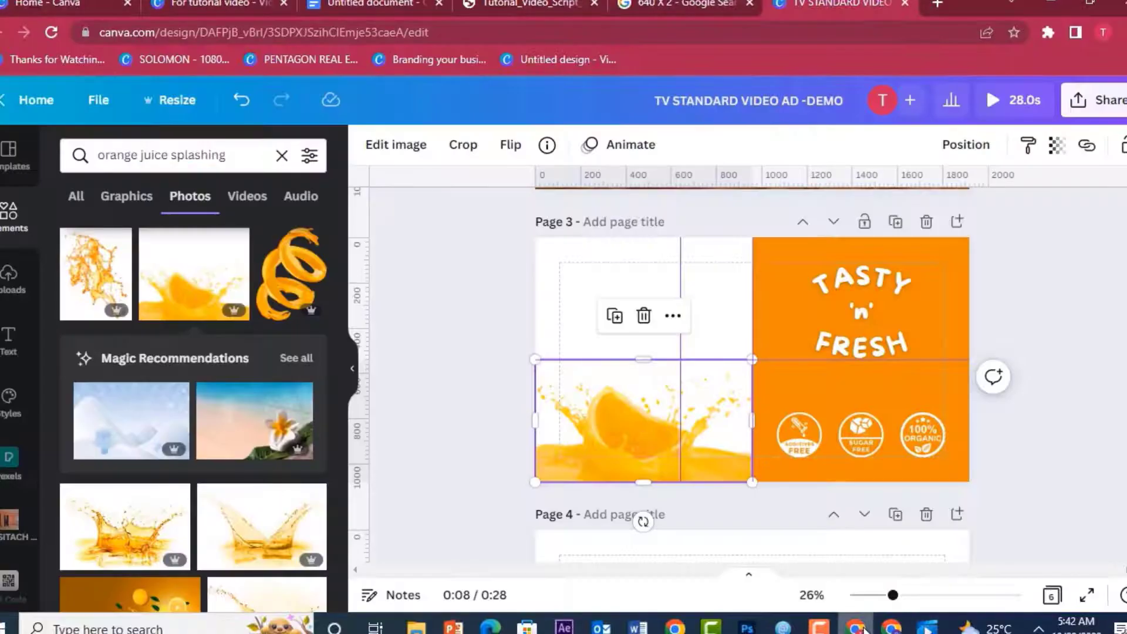
Step: Search the elements library for "Mandarin orange with leaf" and add the single orange with a green leaf to page 3
click(293, 154)
text(Mandarin orange with leaf)
key(Return)
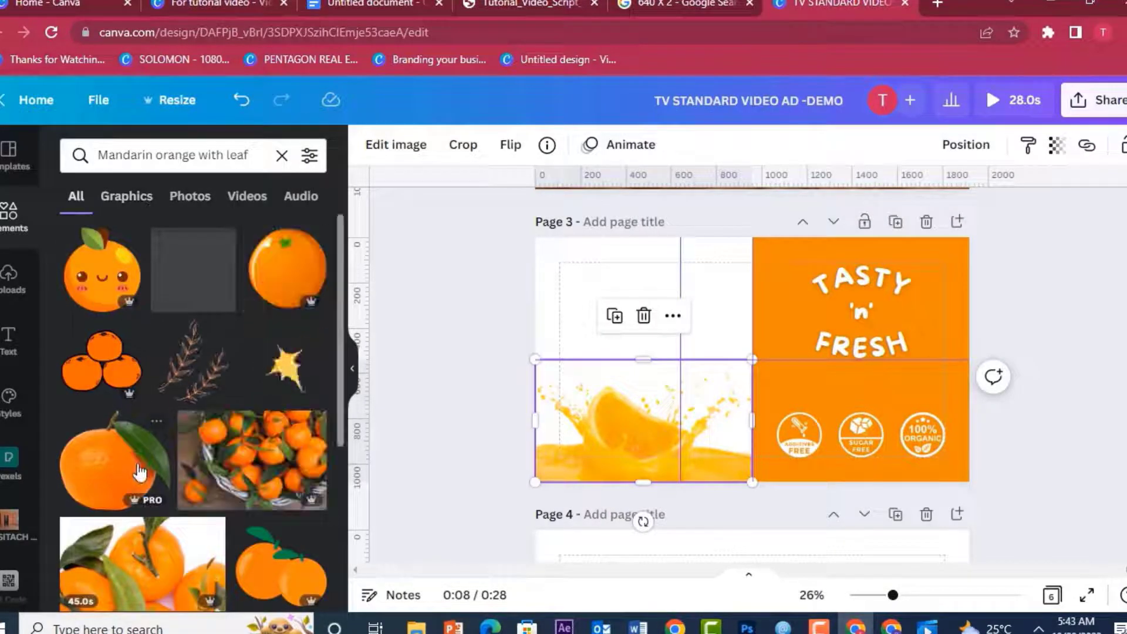
click(109, 460)
Step: Shrink the leafy orange, place it over the lower-left part of the splash and tilt it slightly counterclockwise
drag(860, 262, 715, 394)
drag(678, 434, 569, 444)
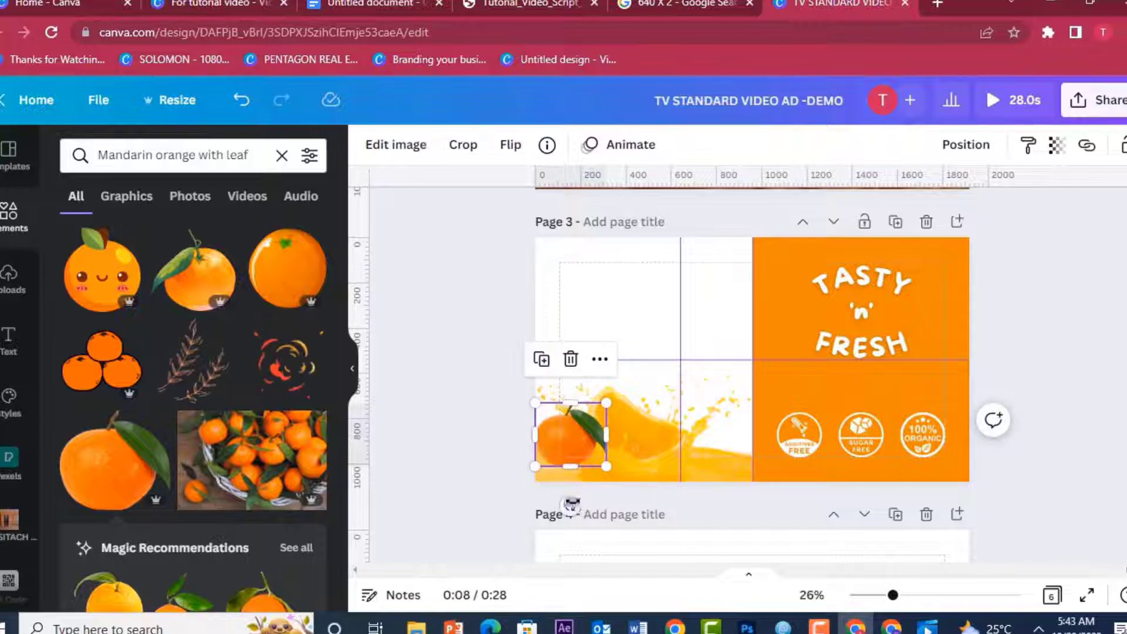
drag(571, 506, 579, 507)
drag(527, 404, 546, 414)
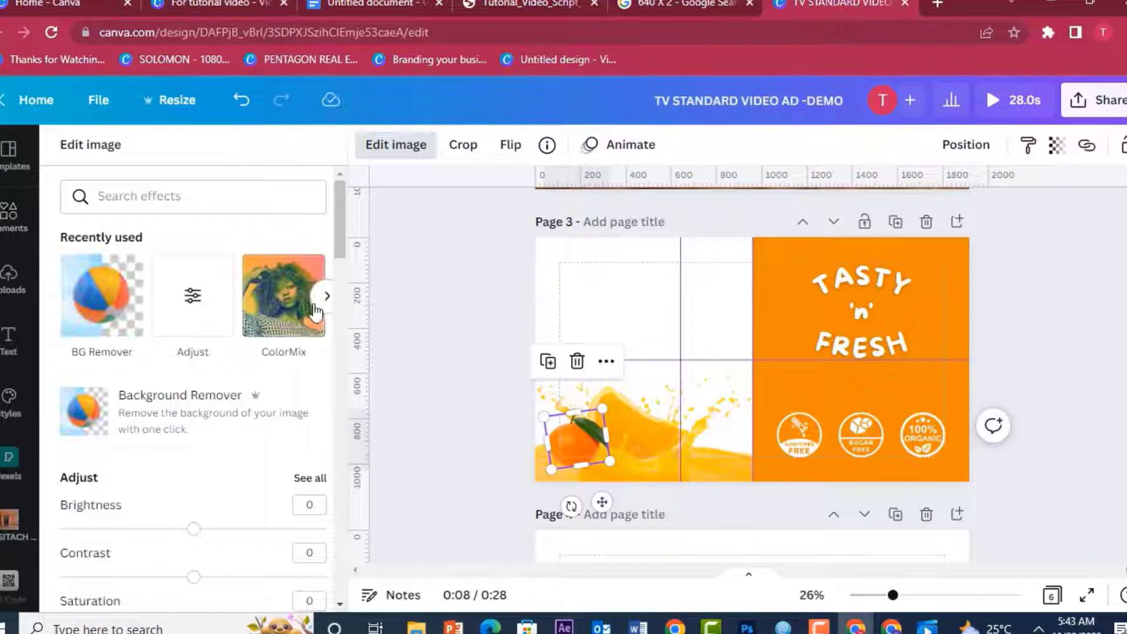
Step: Blur the leafy orange by 40 and shift it against page 3's left edge
click(200, 307)
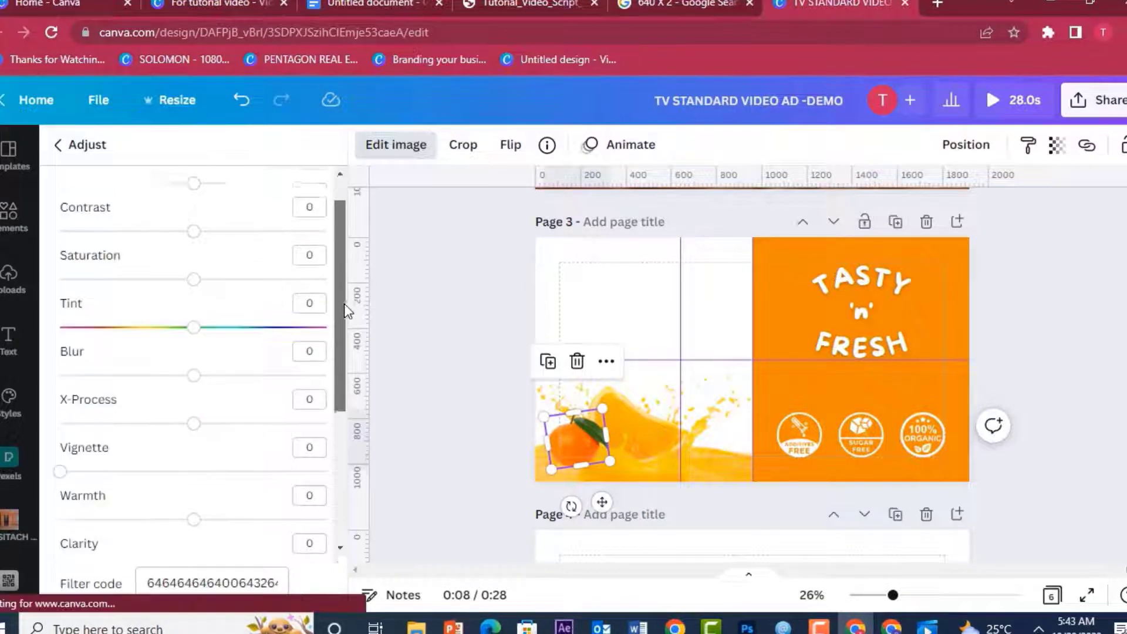
scroll(282, 317, down, 2)
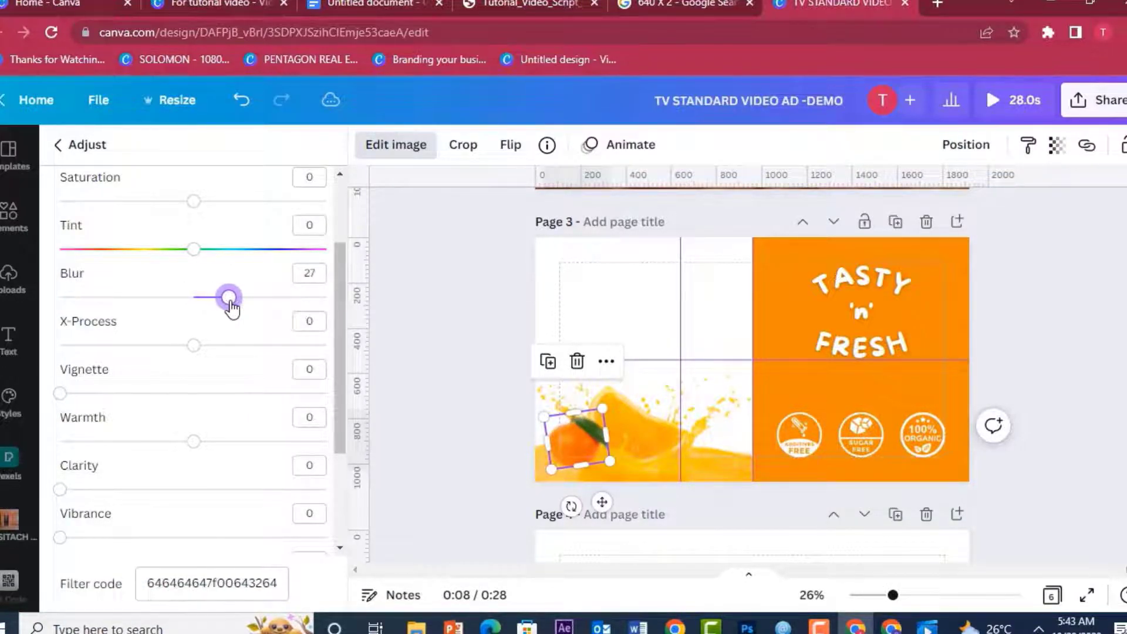
drag(600, 417, 575, 421)
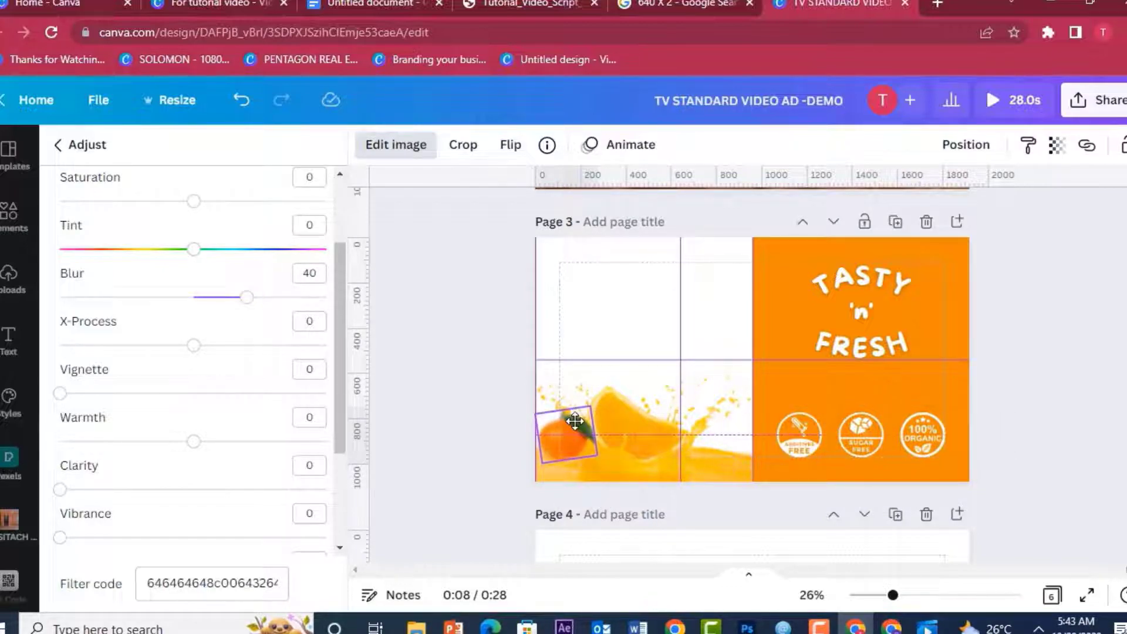
click(1011, 297)
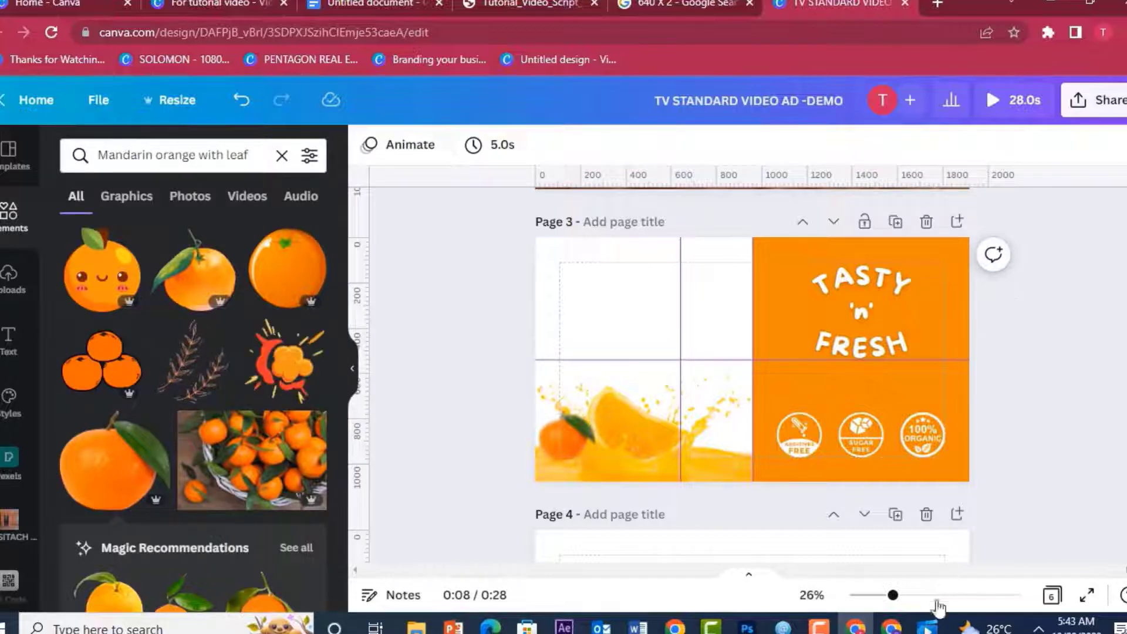
Step: Check the leaf in the reference video, then search the Canva elements library for "Isolated orange tree leaf"
click(928, 627)
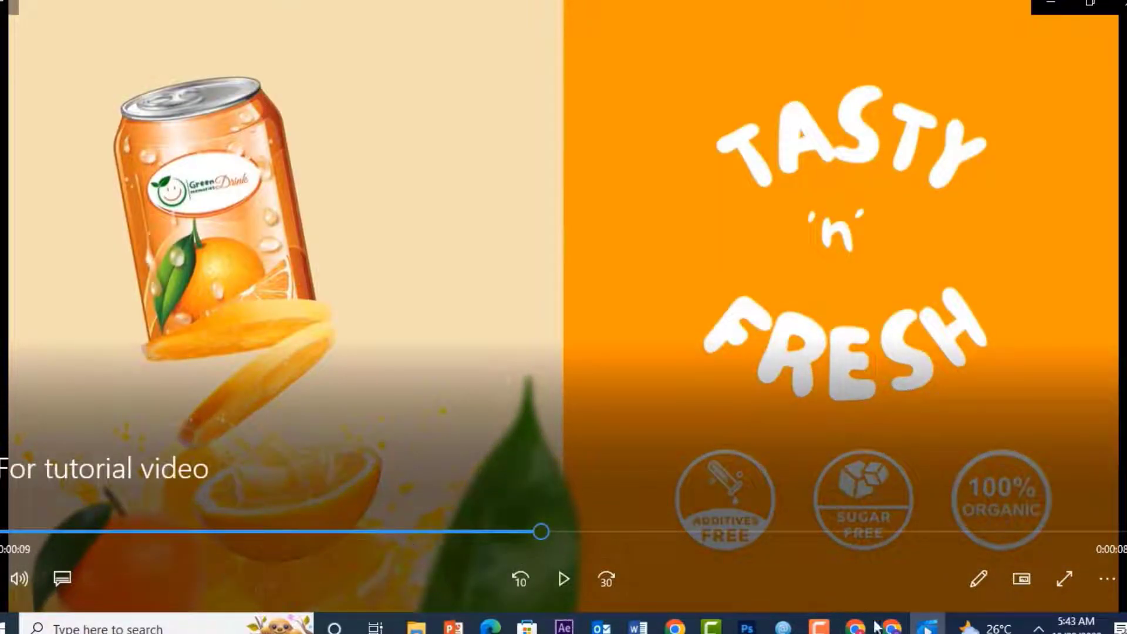
click(861, 630)
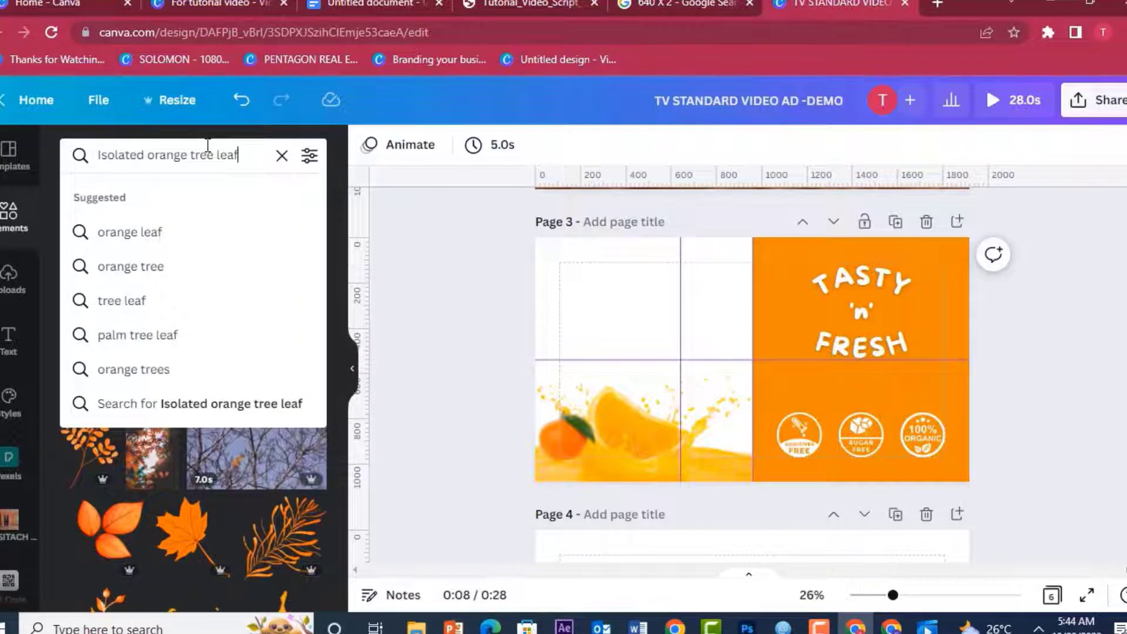
key(Return)
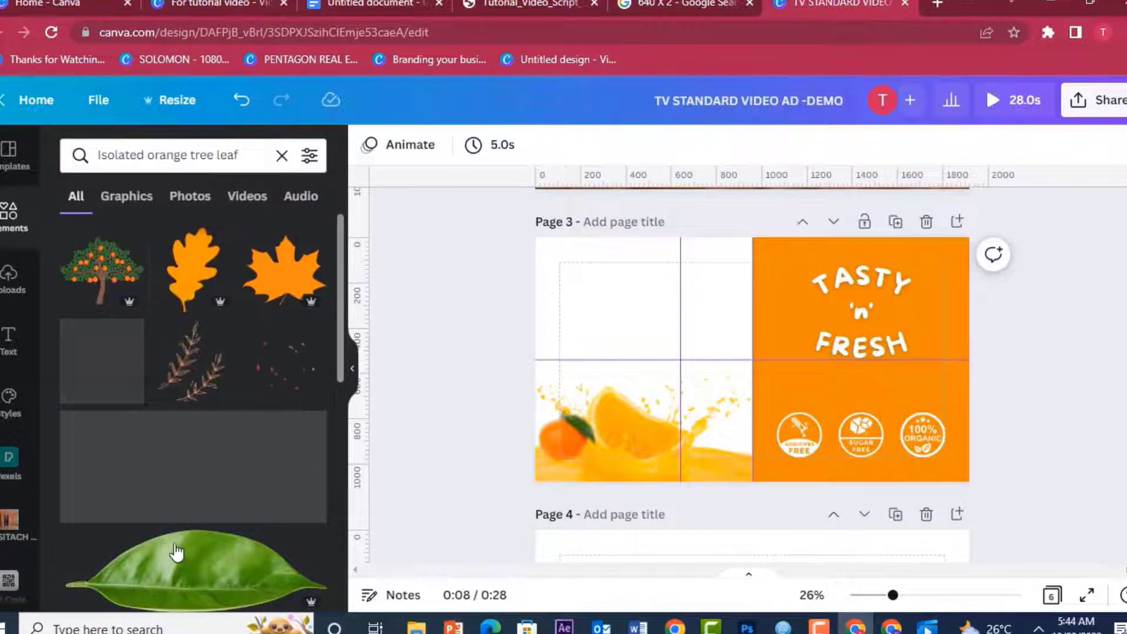
Step: Replace the first added leaf with the curved-stem green leaf, shrink it and move it toward the splash's lower right
click(179, 572)
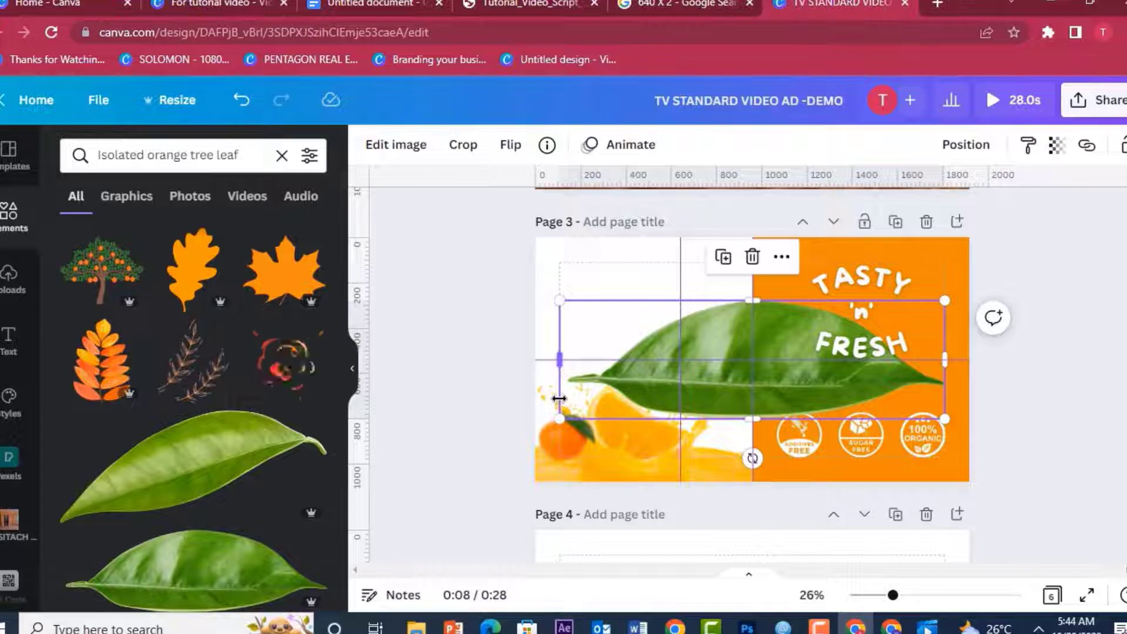
key(Delete)
click(203, 453)
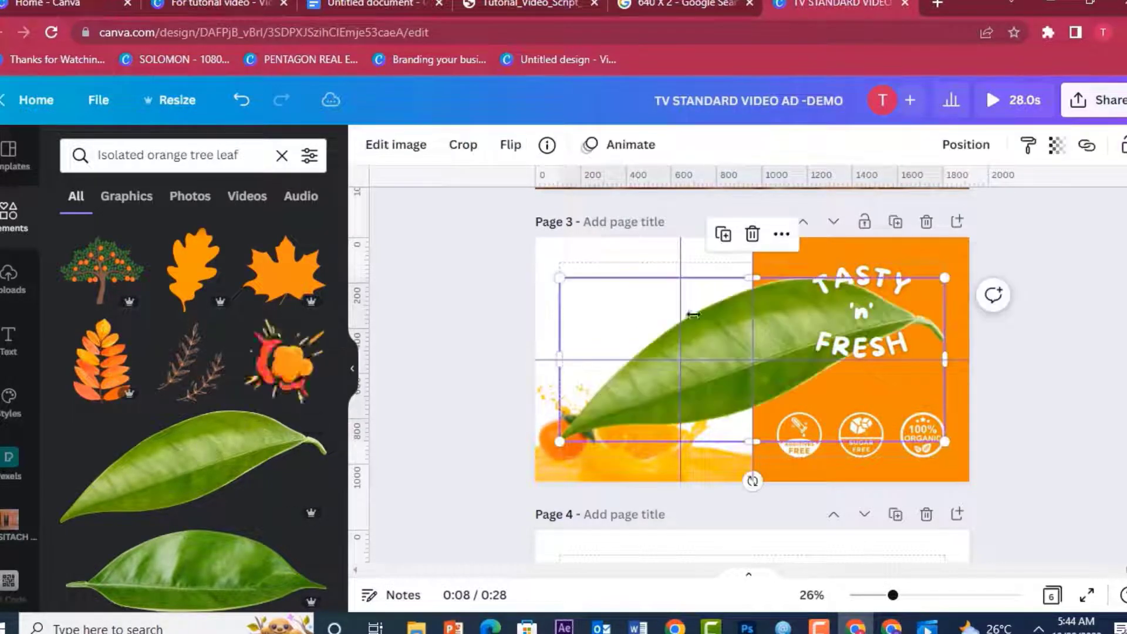
drag(552, 271, 757, 370)
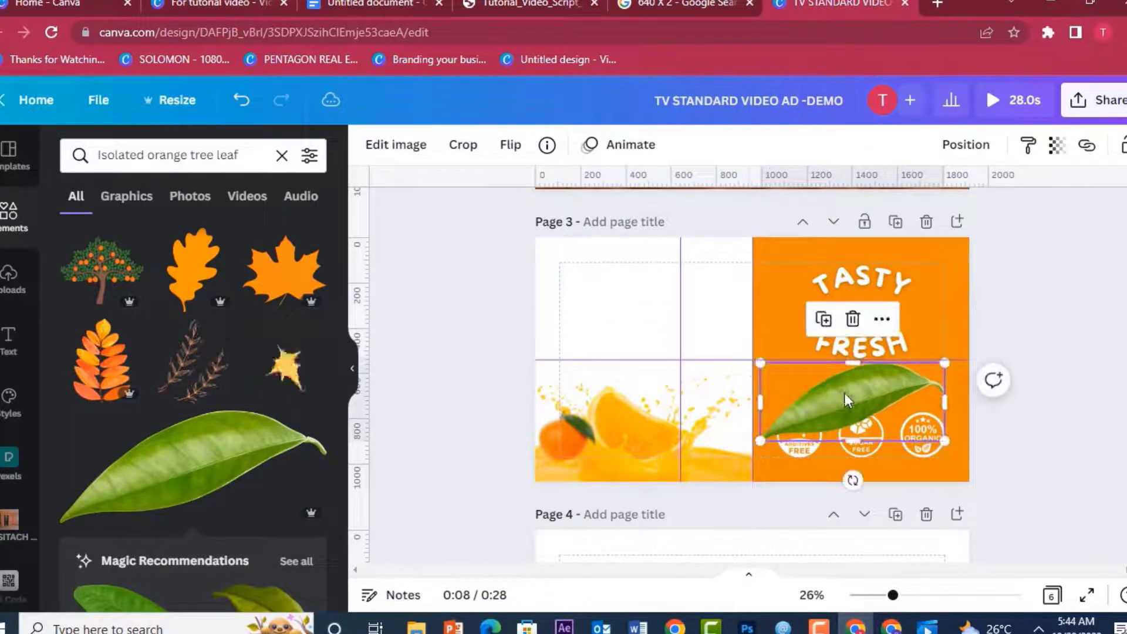
drag(841, 393, 720, 436)
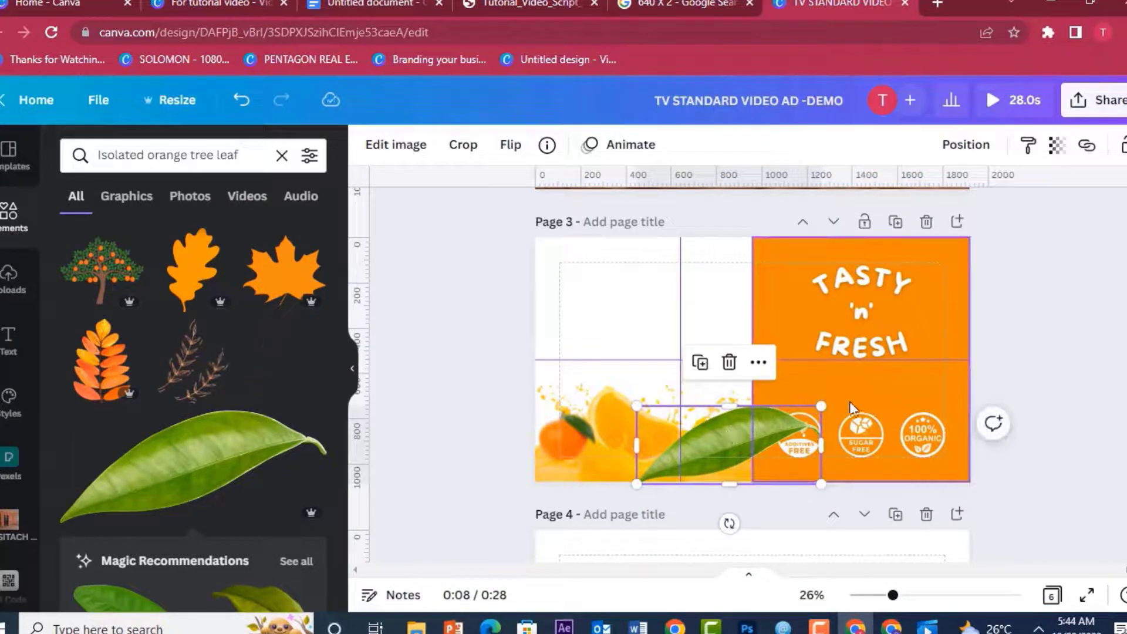
Step: Shrink the green leaf further, rotate it to about 169° and tuck it into the white half's lower-right corner
drag(825, 405, 748, 438)
mouse_move(696, 465)
mouse_down()
mouse_move(725, 470)
mouse_move(705, 458)
mouse_up()
drag(673, 509, 710, 379)
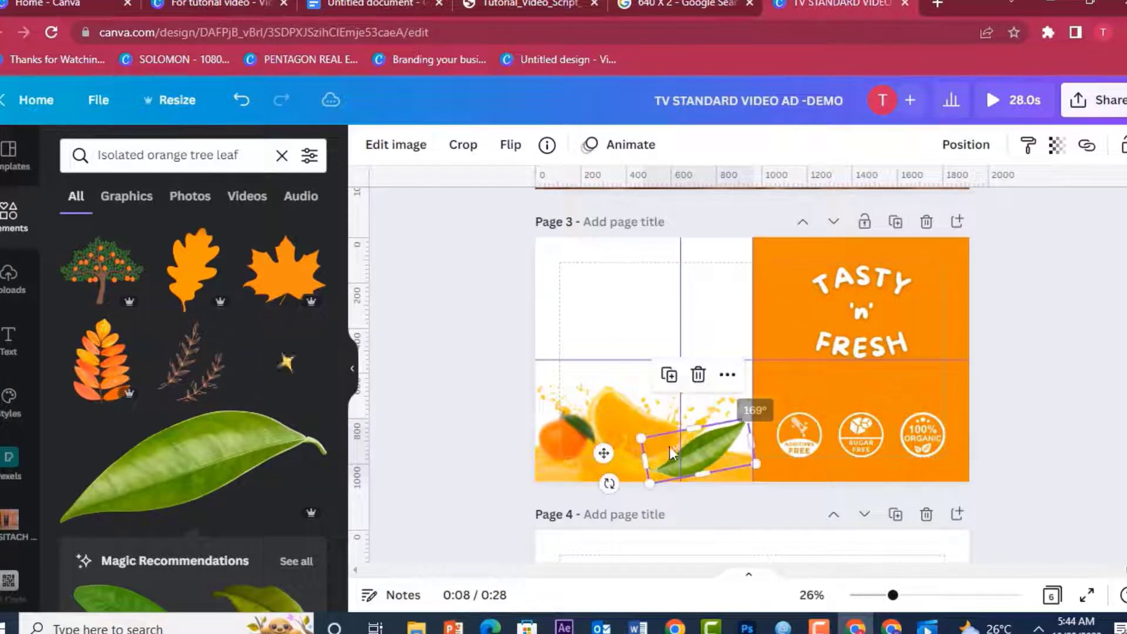
drag(651, 439, 727, 468)
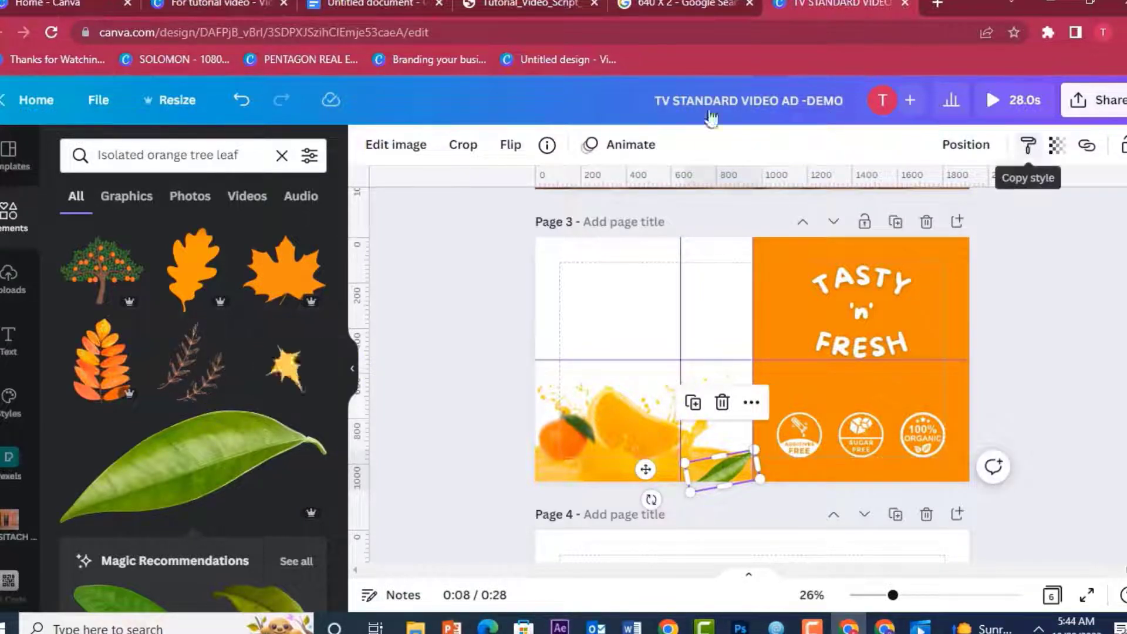
Step: Blur the green leaf in the white half's lower-right corner by 20
click(414, 151)
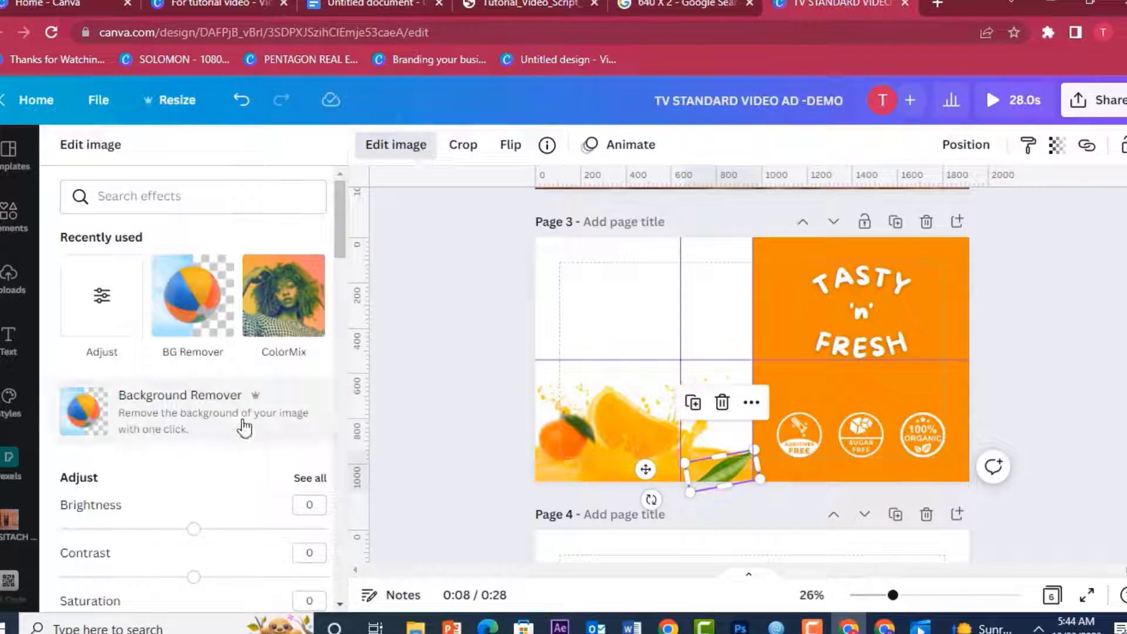
click(320, 480)
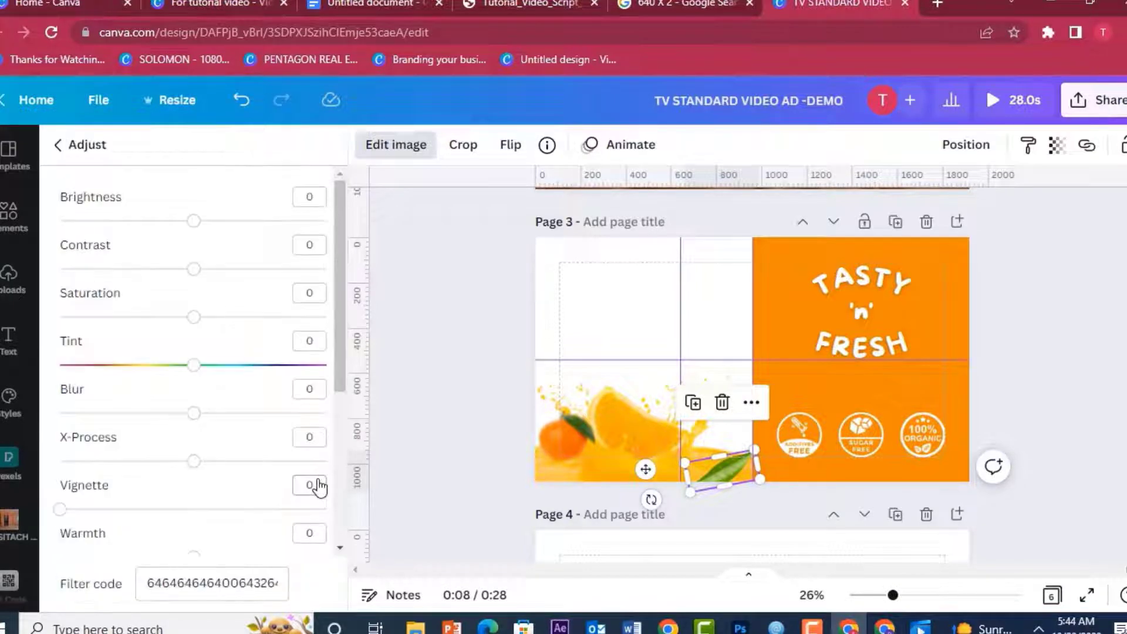
drag(194, 413, 220, 413)
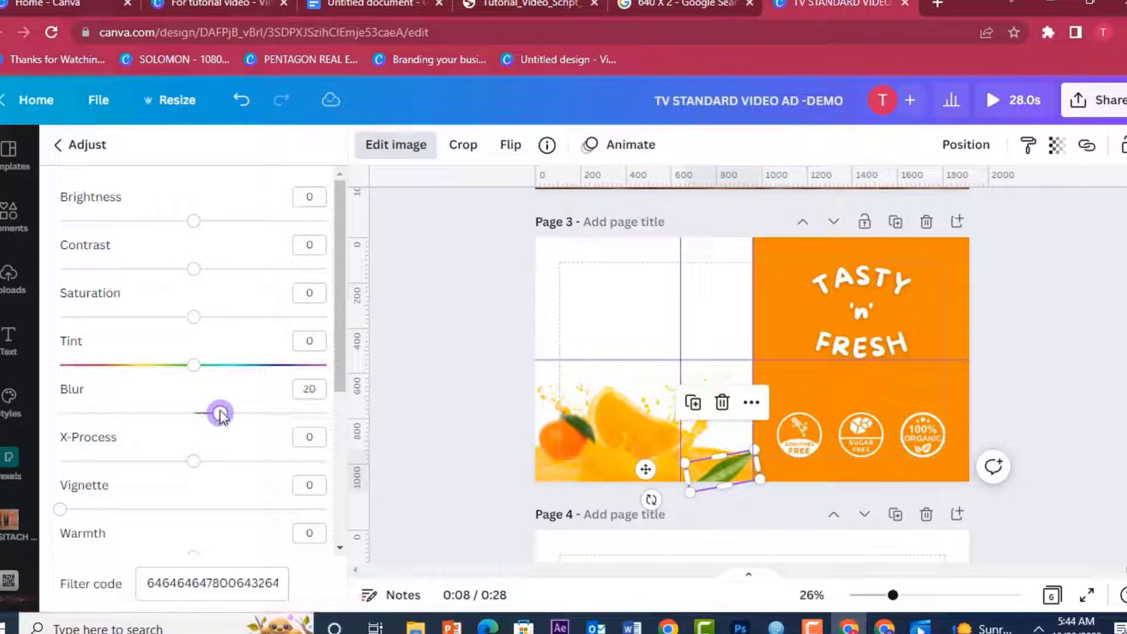
click(480, 384)
Step: Check the reference video, then search Canva's photos for "orange juice splashing" and browse to the floating spiral-peeled orange
click(921, 626)
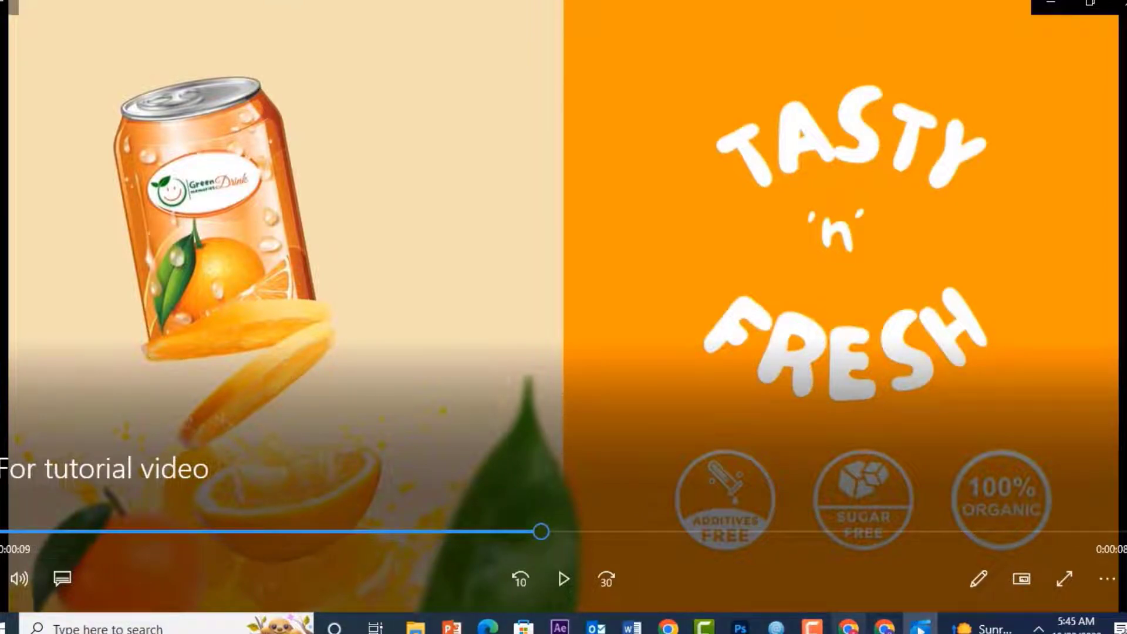
click(849, 628)
drag(253, 164, 84, 153)
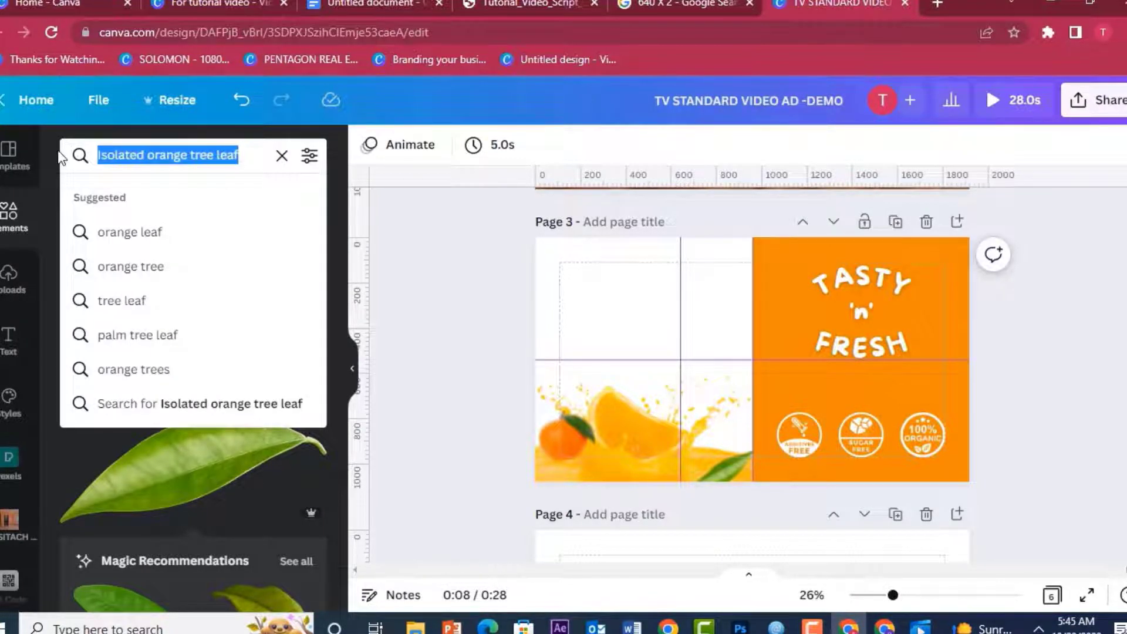
text(orange juice s)
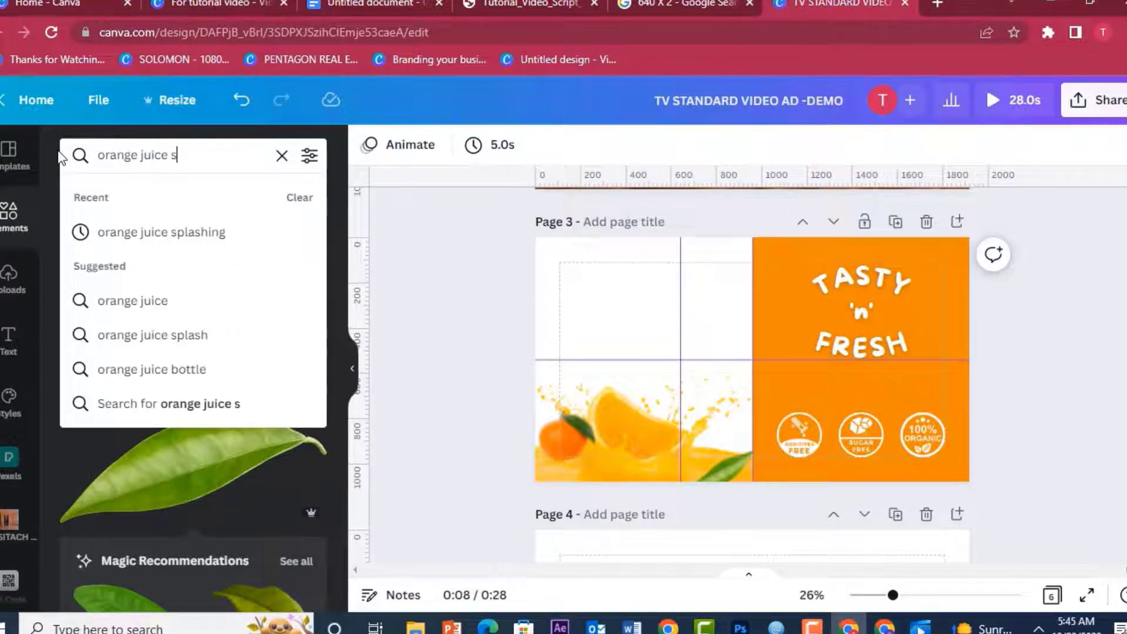
text(plashing)
key(Return)
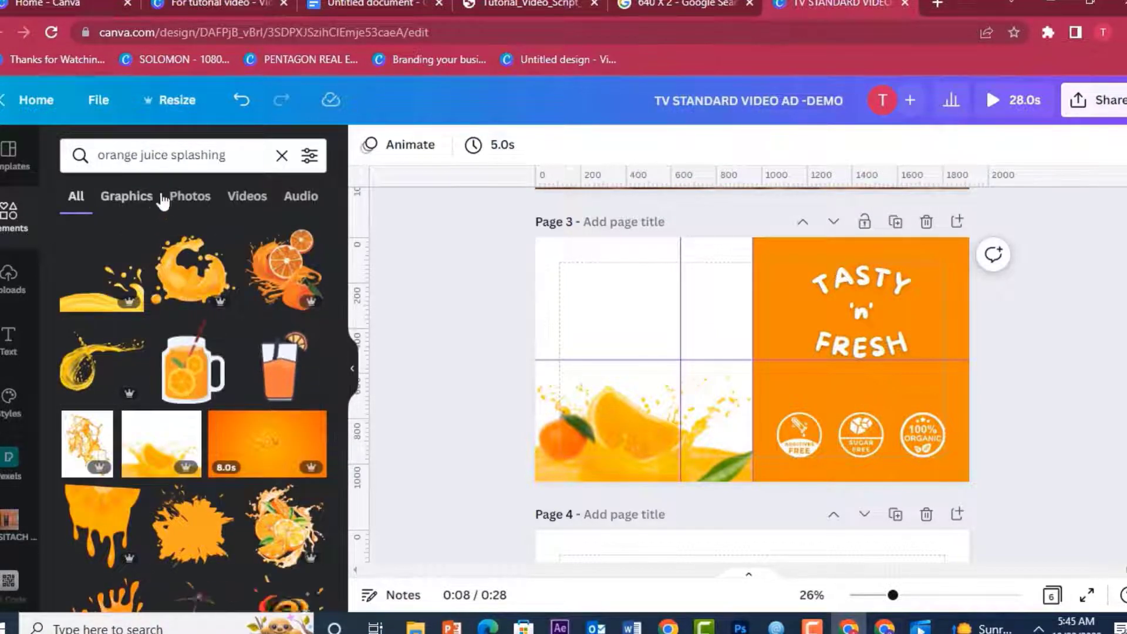
click(183, 202)
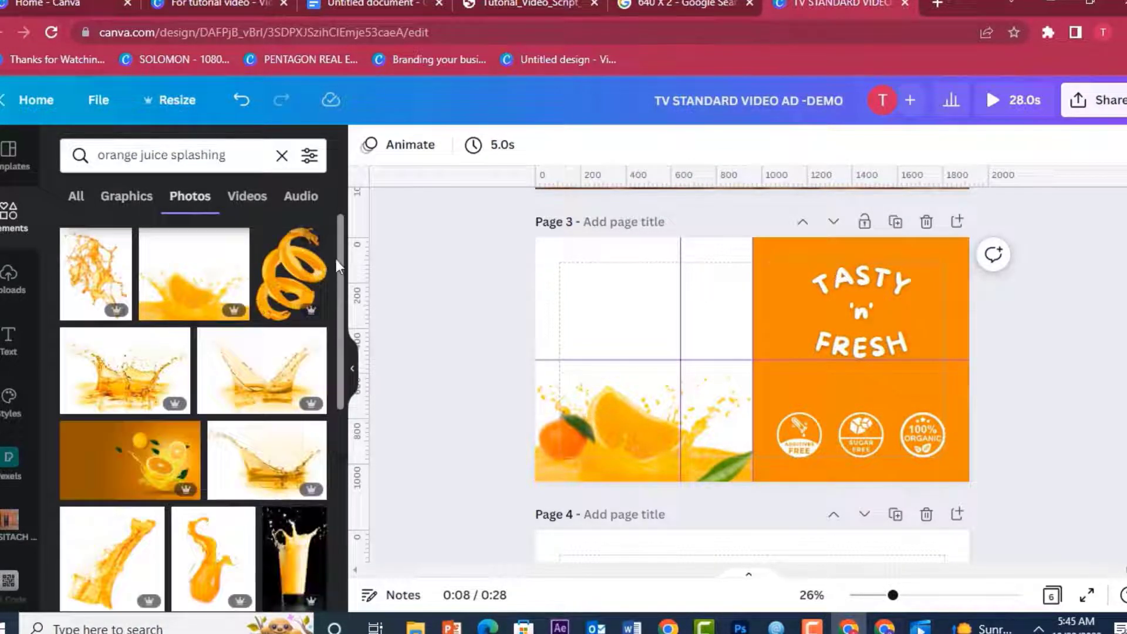
drag(339, 281, 343, 463)
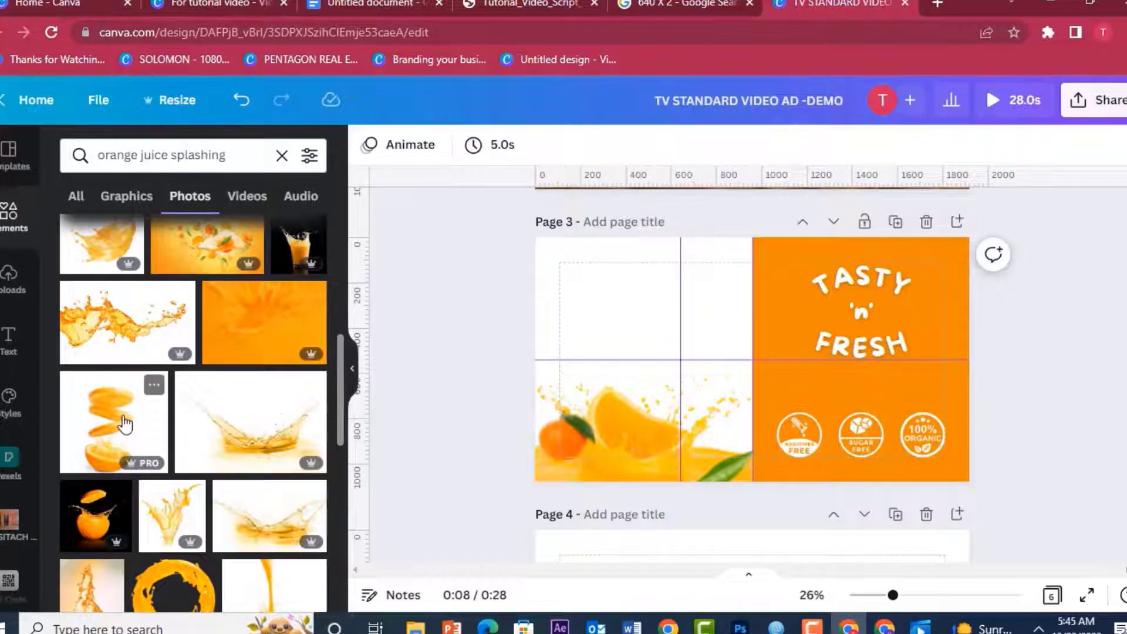
Step: Add the floating spiral-peeled orange photo to page 3, tilt it counterclockwise, shrink it and place it over the white half
click(114, 423)
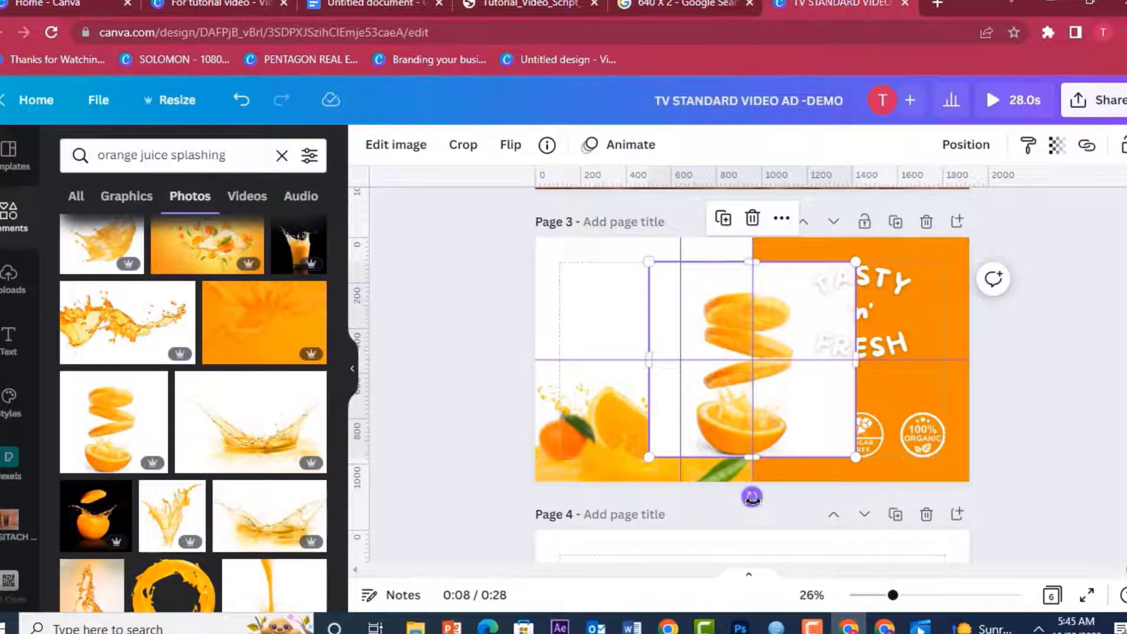
drag(751, 497, 787, 498)
drag(777, 390, 666, 363)
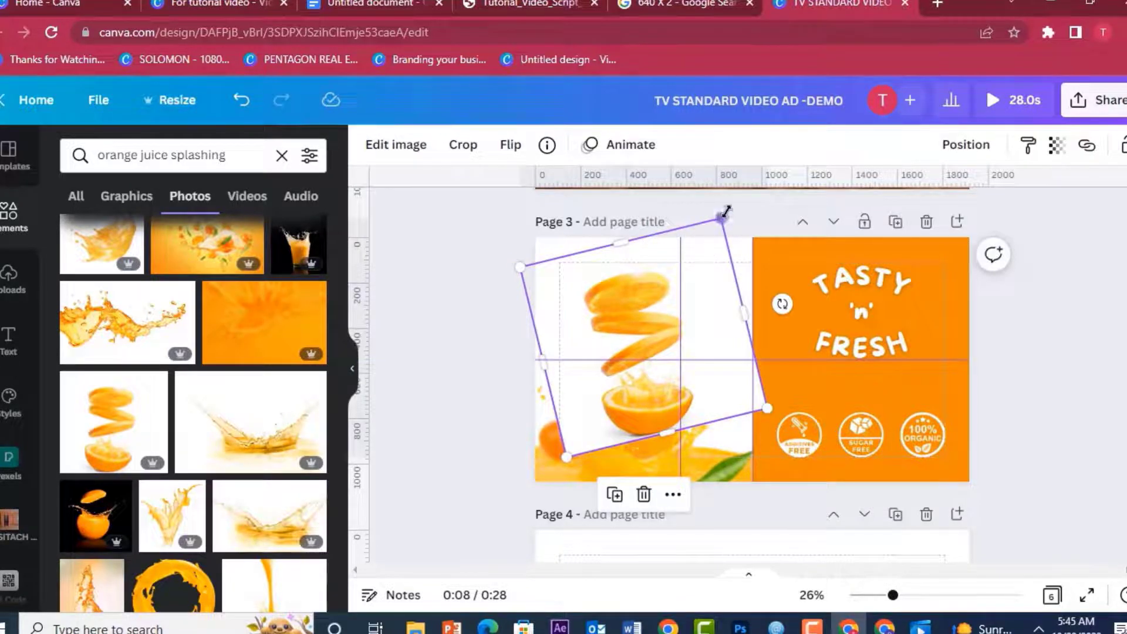
drag(724, 230, 722, 327)
drag(640, 317, 656, 316)
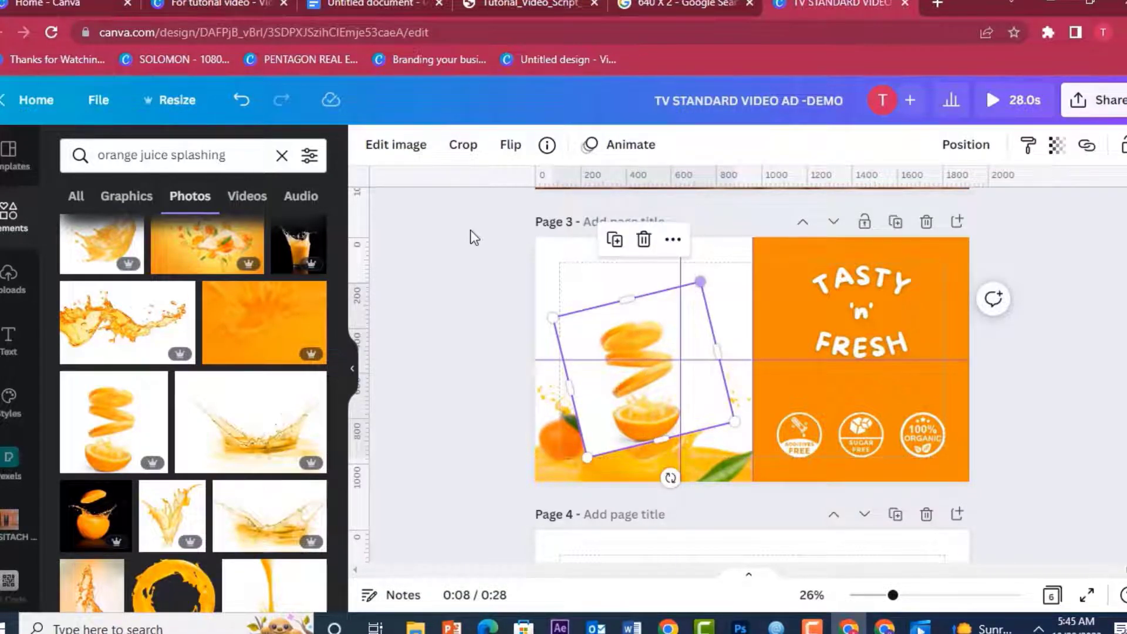
Step: Remove the peeled orange photo's background, tilt it slightly more, enlarge it and set its cut half over the splash
click(395, 150)
click(200, 297)
drag(671, 477, 680, 474)
drag(737, 414, 760, 422)
drag(637, 394, 637, 394)
click(446, 315)
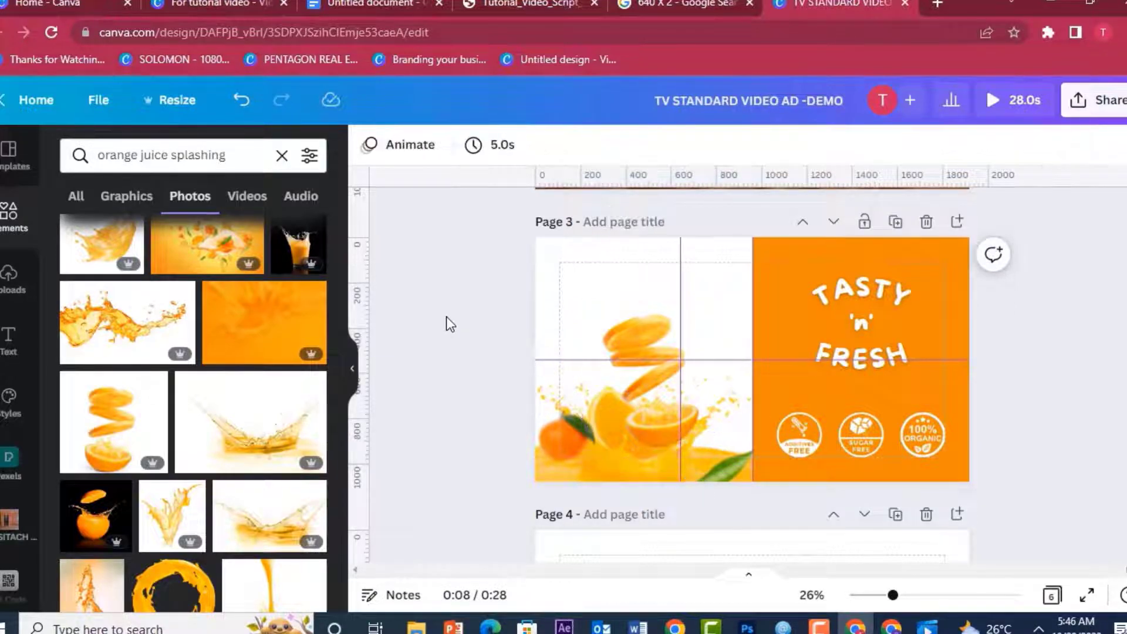
Step: Crop the peeled orange from above so that only the two lowest peel rings remain over the cut half
click(610, 332)
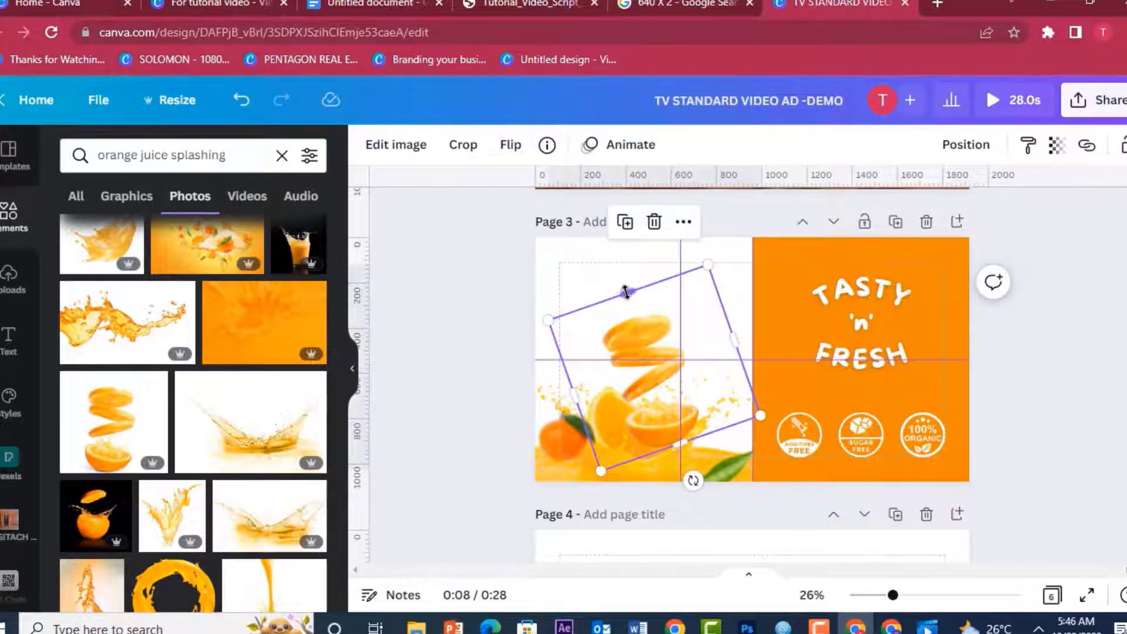
drag(633, 303, 645, 344)
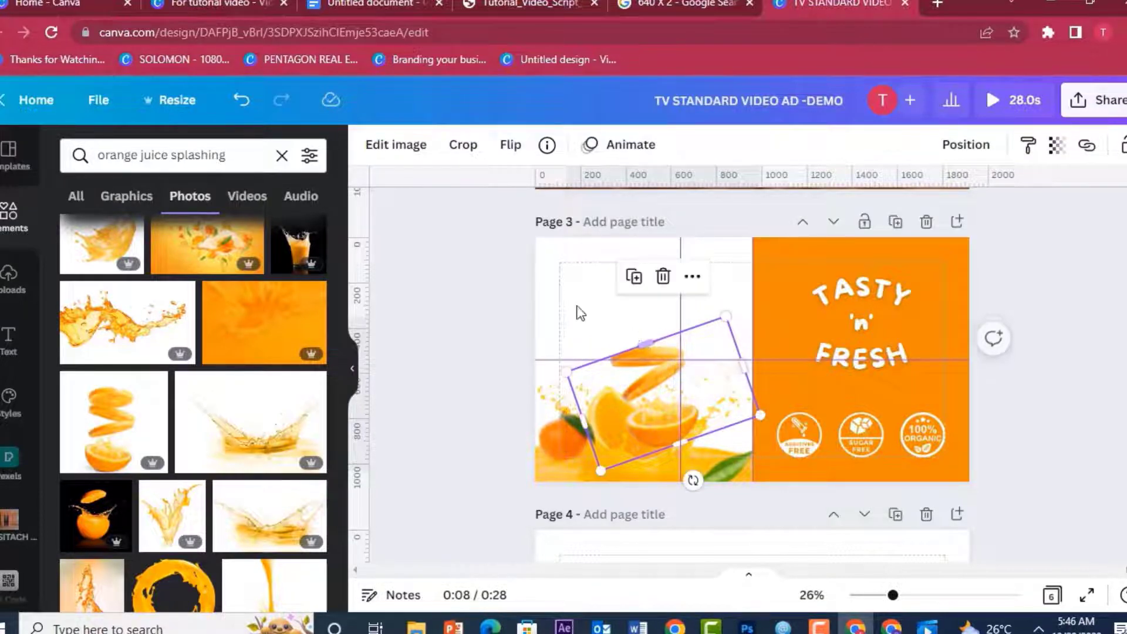
click(573, 308)
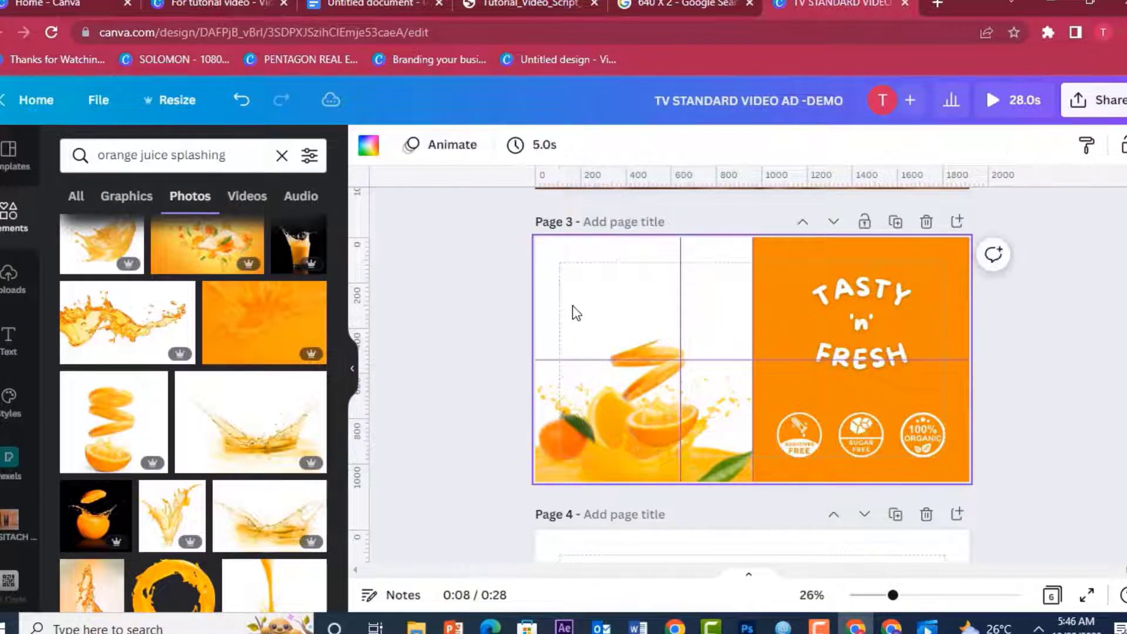
click(633, 346)
drag(635, 350, 637, 351)
drag(893, 595, 935, 611)
drag(875, 571, 749, 568)
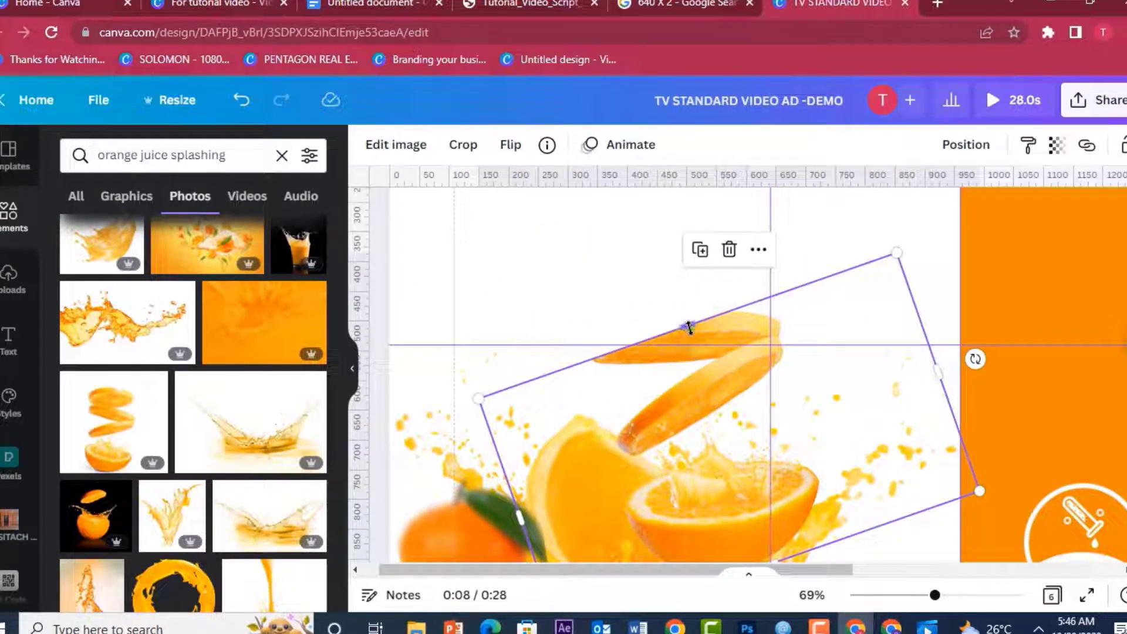
drag(684, 324, 651, 305)
click(632, 284)
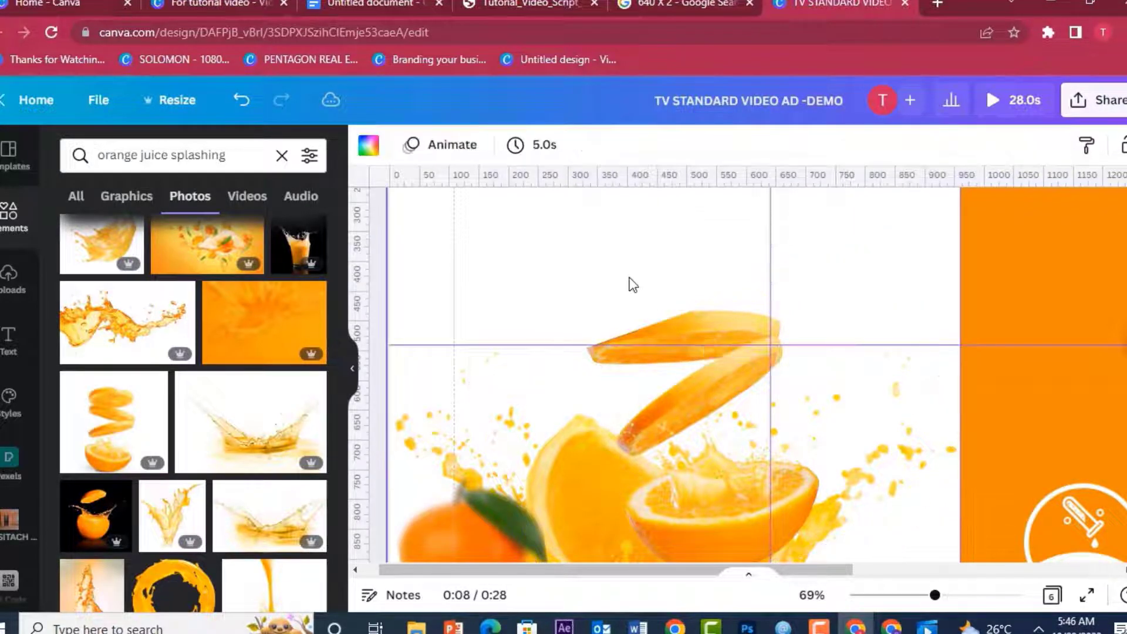
Step: Copy the orange Green Memories Drink can with its label from page 6 and paste it onto page 3
drag(934, 595, 884, 595)
scroll(751, 376, down, 4)
scroll(751, 376, up, 10)
scroll(751, 376, down, 6)
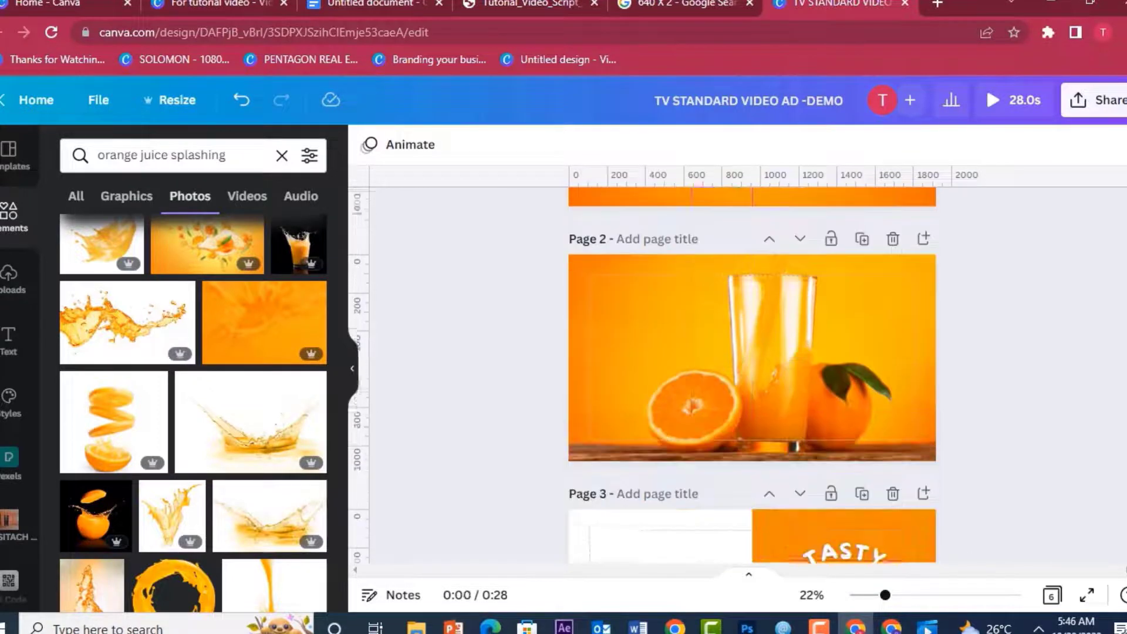
scroll(1086, 500, down, 4)
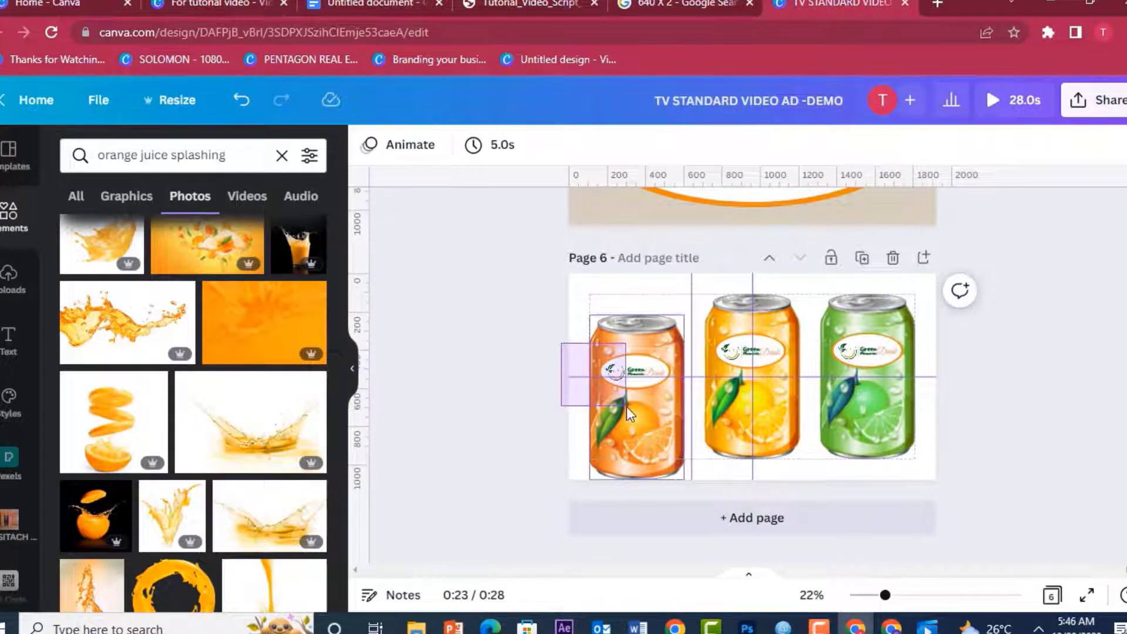
click(627, 407)
scroll(626, 406, up, 7)
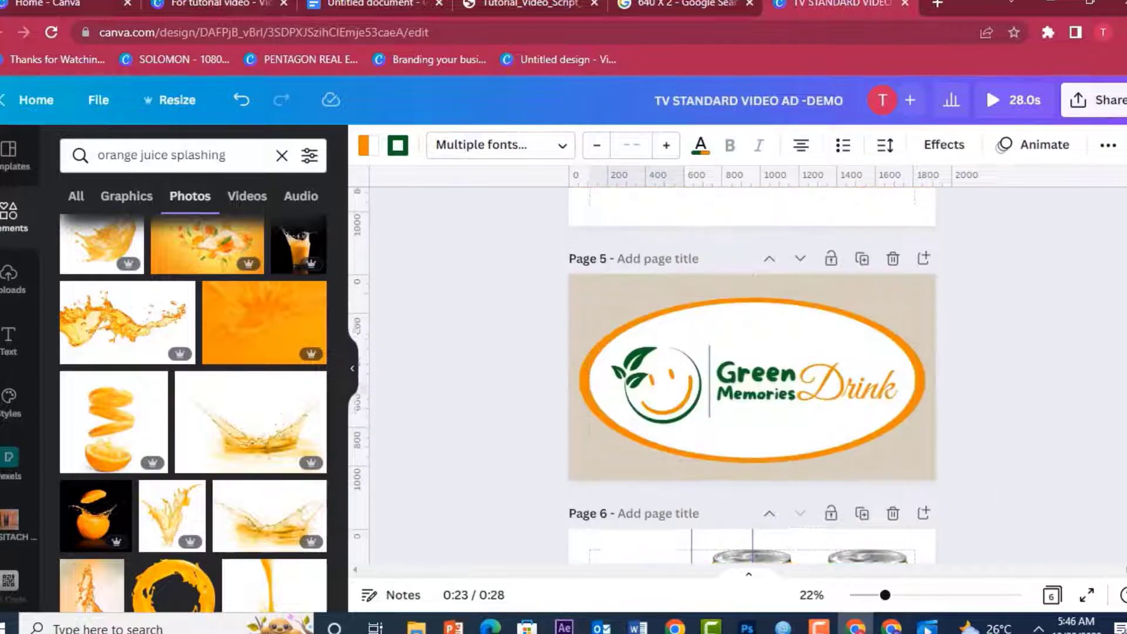
scroll(691, 249, up, 3)
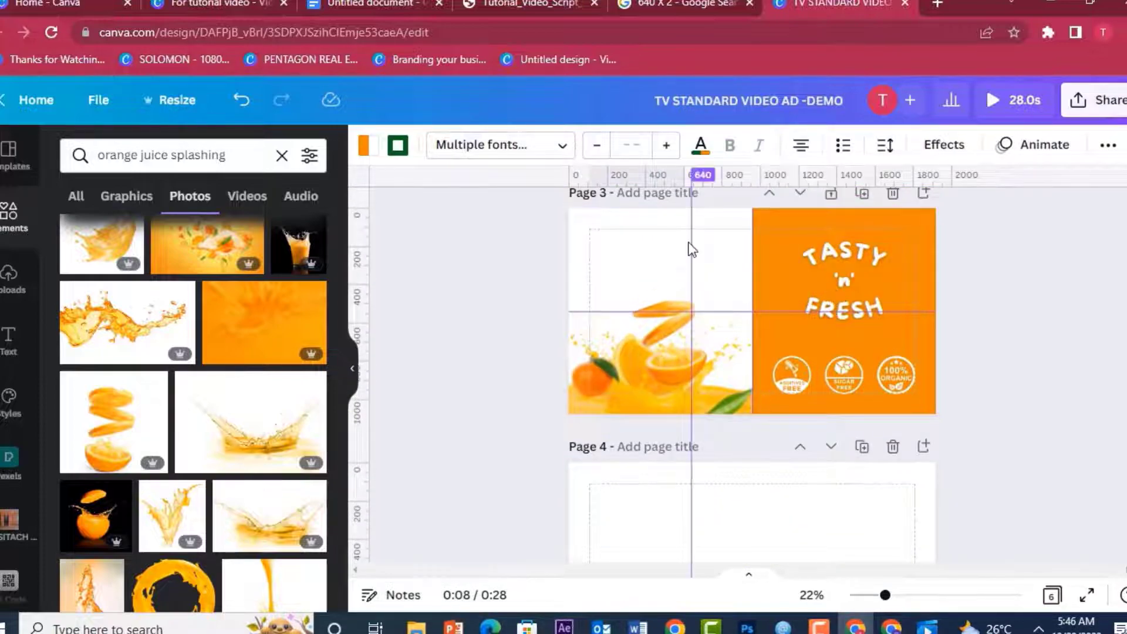
key(ctrl+v)
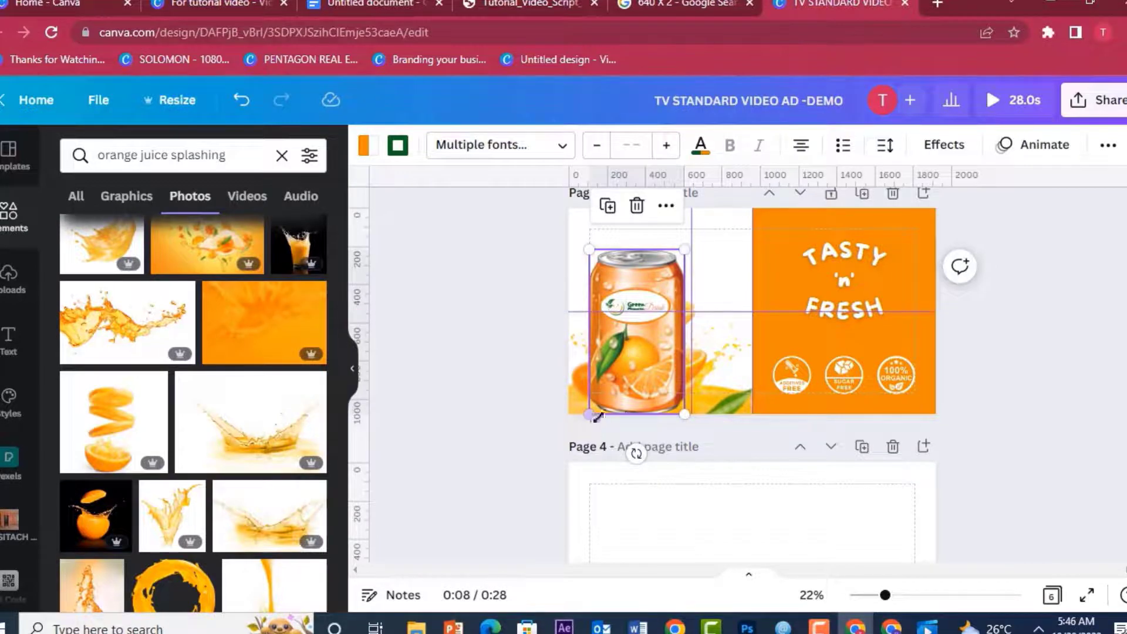
Step: Move the can above the splash, tilt it counterclockwise and scale it to about the width of the peel ring
drag(644, 358, 659, 303)
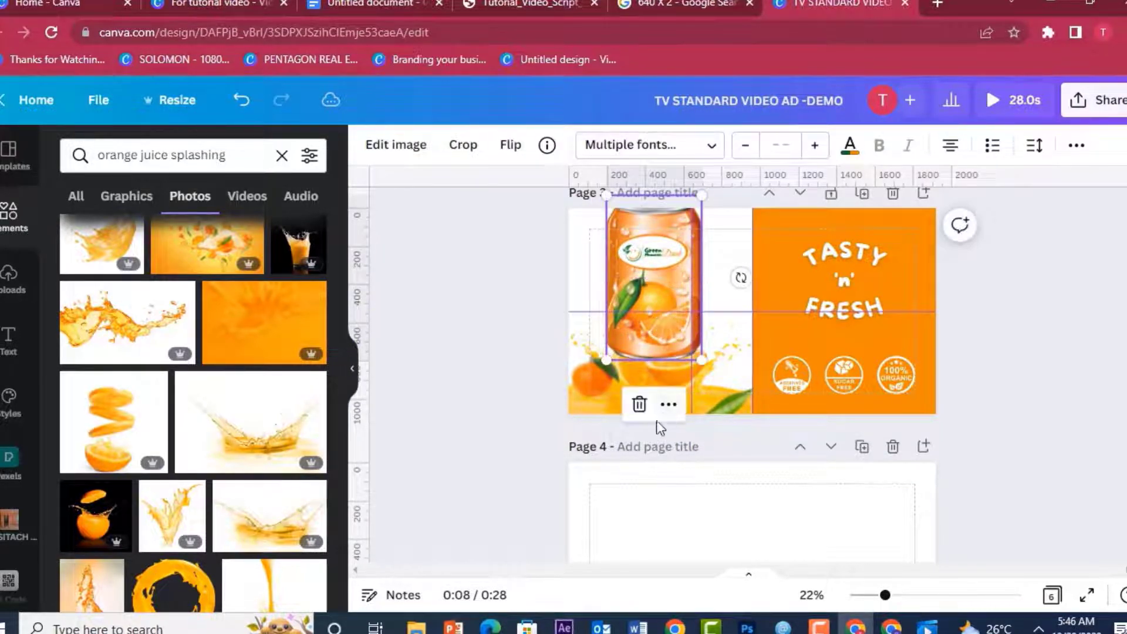
drag(740, 278, 782, 234)
mouse_move(583, 213)
mouse_down()
mouse_move(644, 260)
mouse_move(611, 233)
mouse_move(630, 251)
mouse_up()
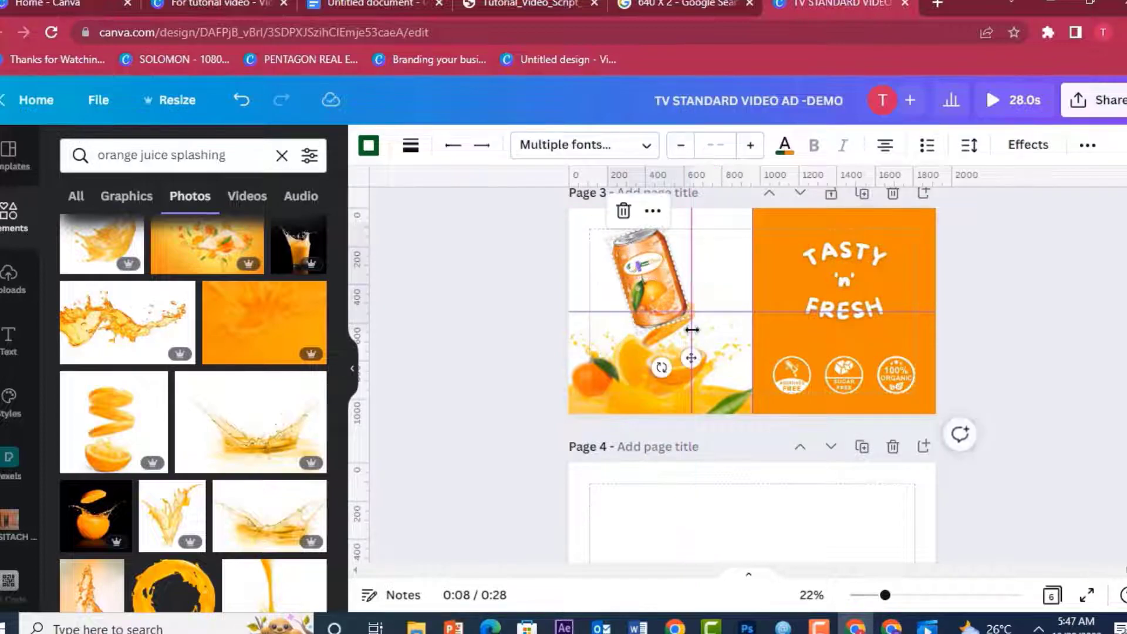
click(614, 260)
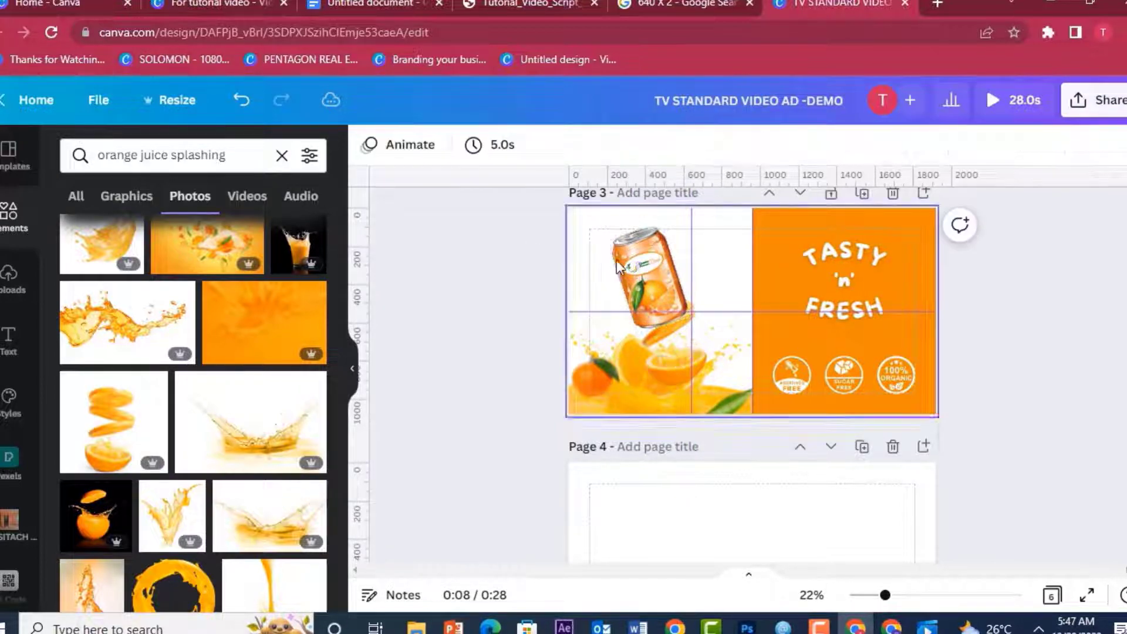
drag(667, 287, 690, 295)
click(500, 261)
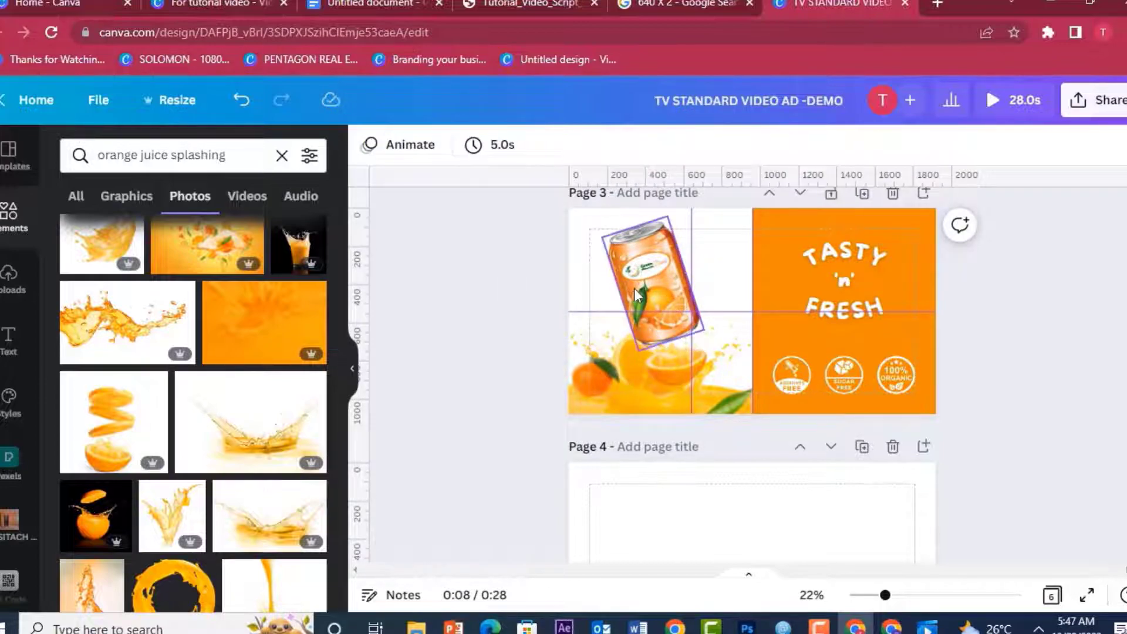
Step: Crop away the base of the can image so that it ends just above the peel ring
click(649, 297)
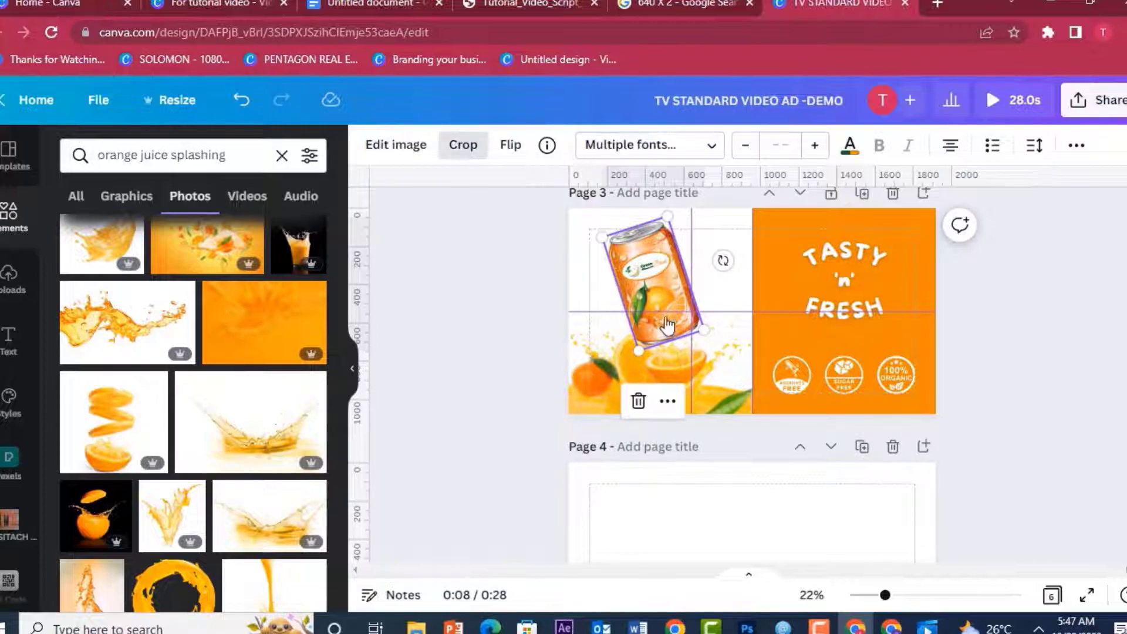
double_click(661, 318)
drag(700, 327, 694, 288)
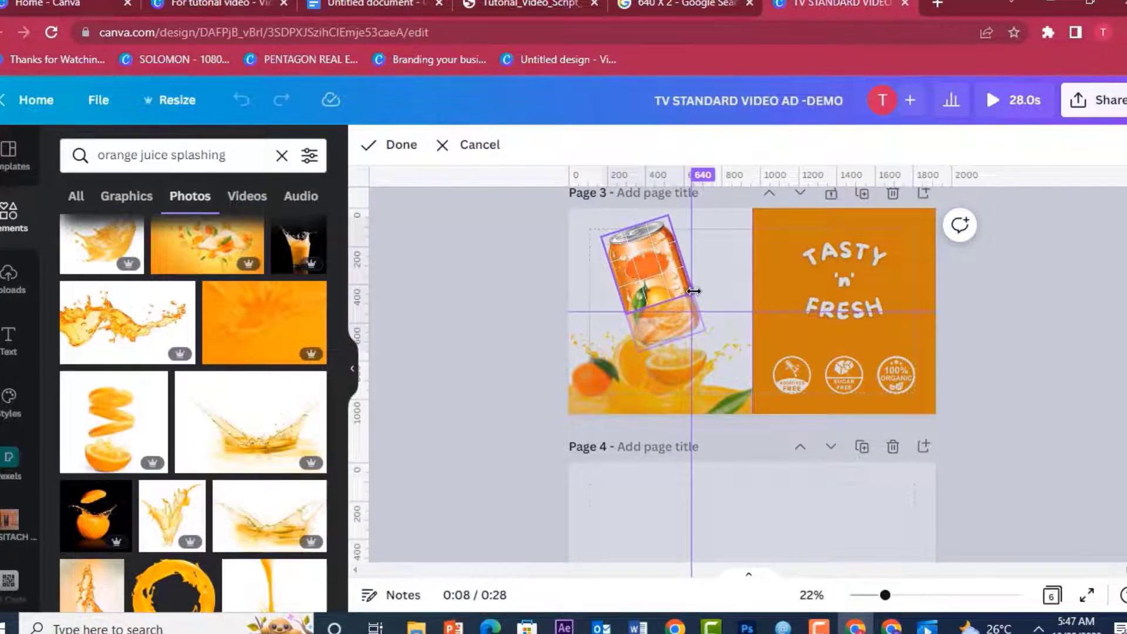
click(448, 267)
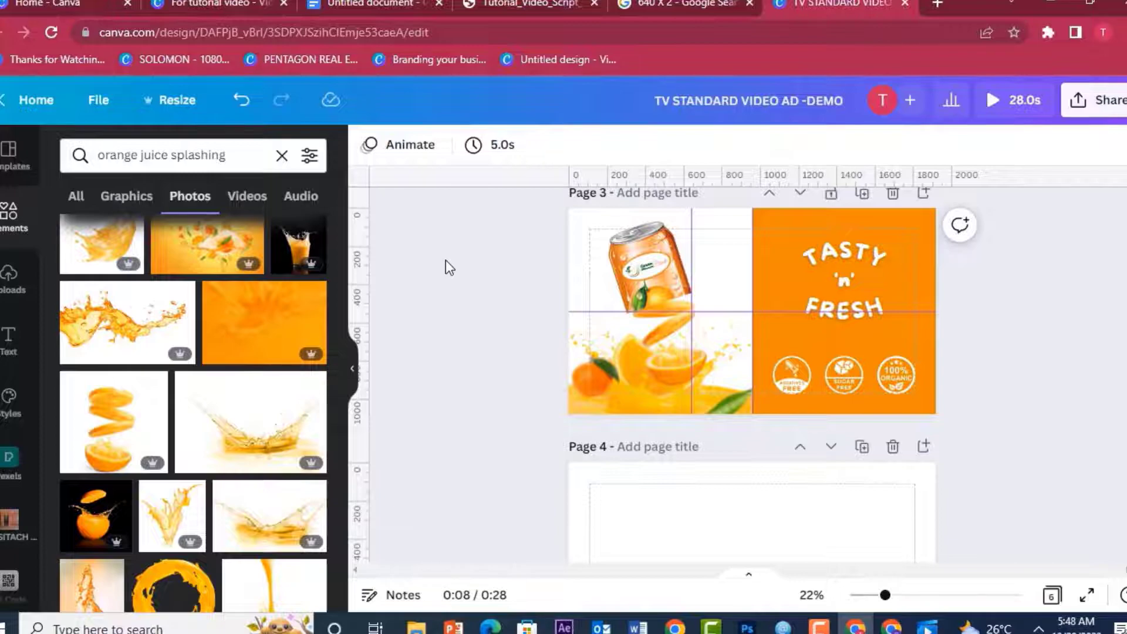
Step: Reduce the cropped can's tilt together with its label, and resize and position it to sit on the peel ring
click(647, 278)
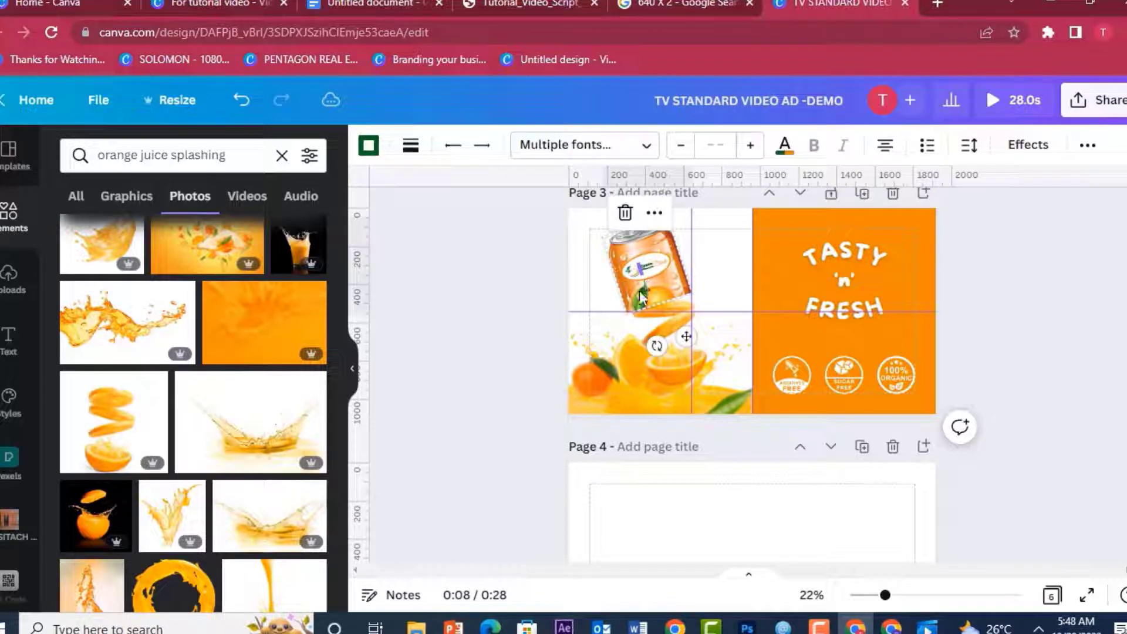
shift+click(615, 270)
drag(597, 230, 604, 235)
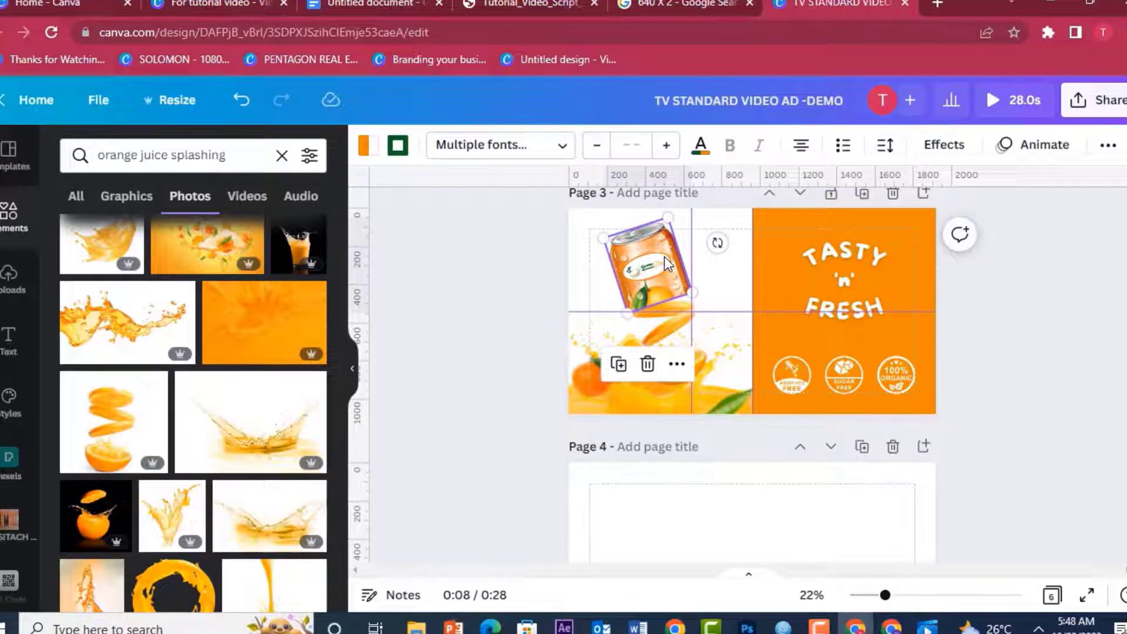
mouse_move(723, 245)
mouse_down()
mouse_move(729, 257)
mouse_move(737, 247)
mouse_up()
mouse_move(624, 271)
mouse_down()
mouse_move(638, 273)
mouse_move(629, 266)
mouse_up()
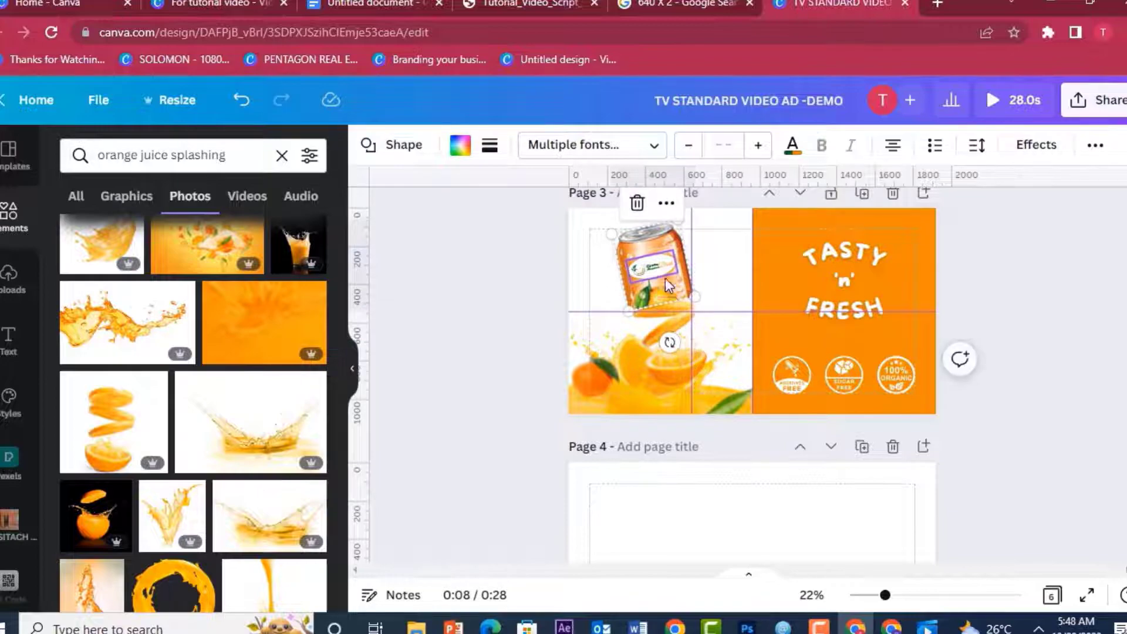
click(650, 333)
drag(625, 404, 623, 409)
drag(745, 274, 748, 273)
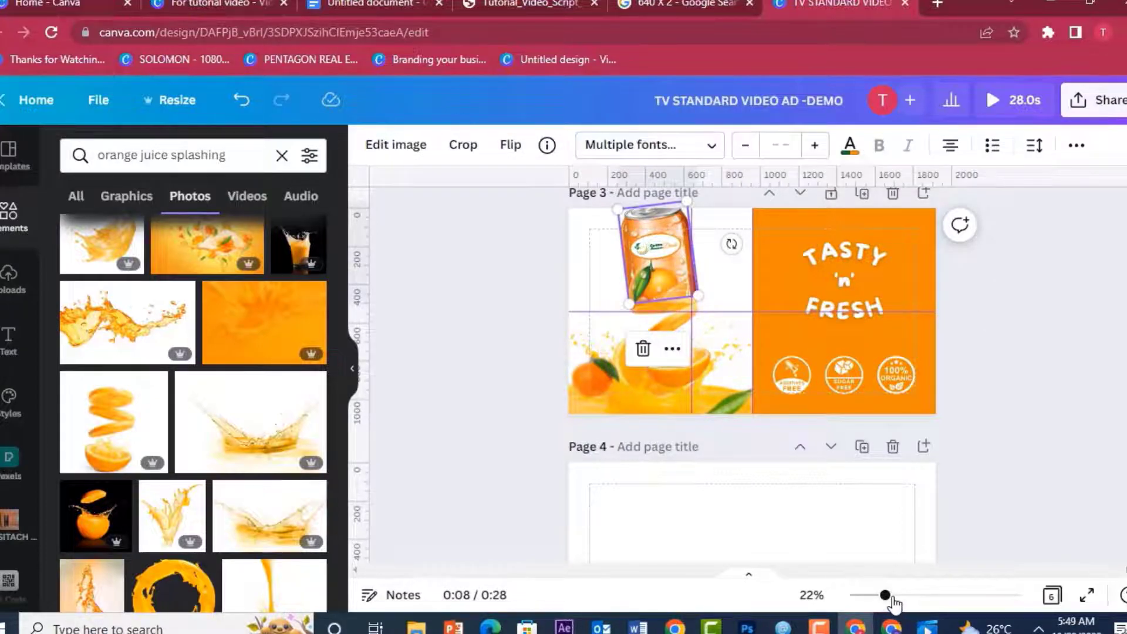
Step: Rotate the peeled orange to about -24° and nudge its upper ring into line with the can's cut edge
drag(890, 599, 921, 599)
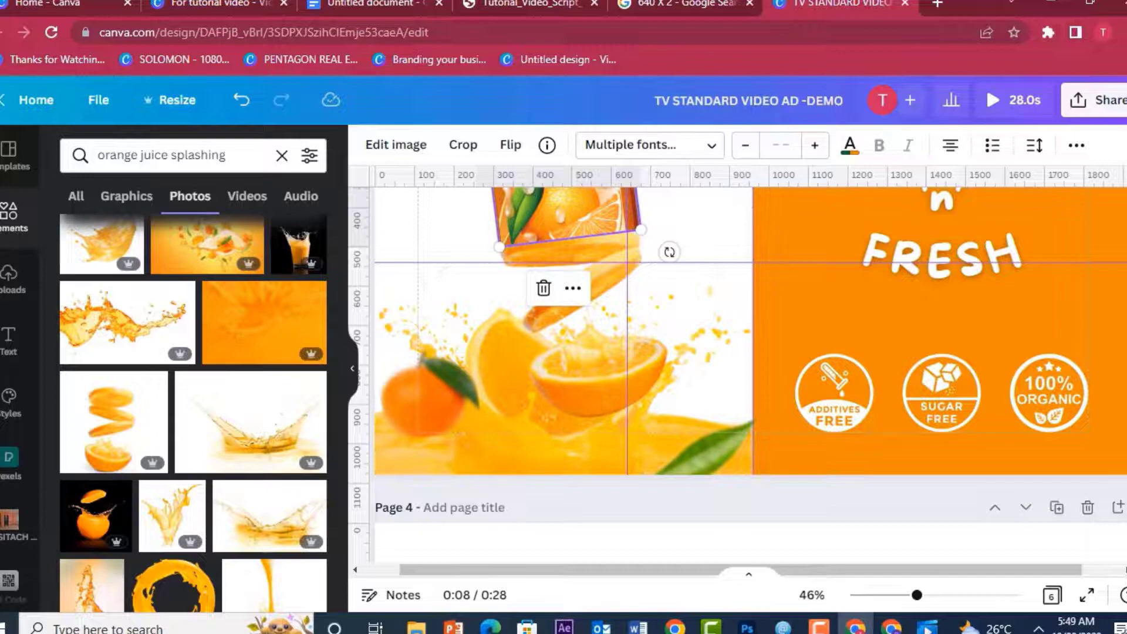
scroll(679, 272, up, 3)
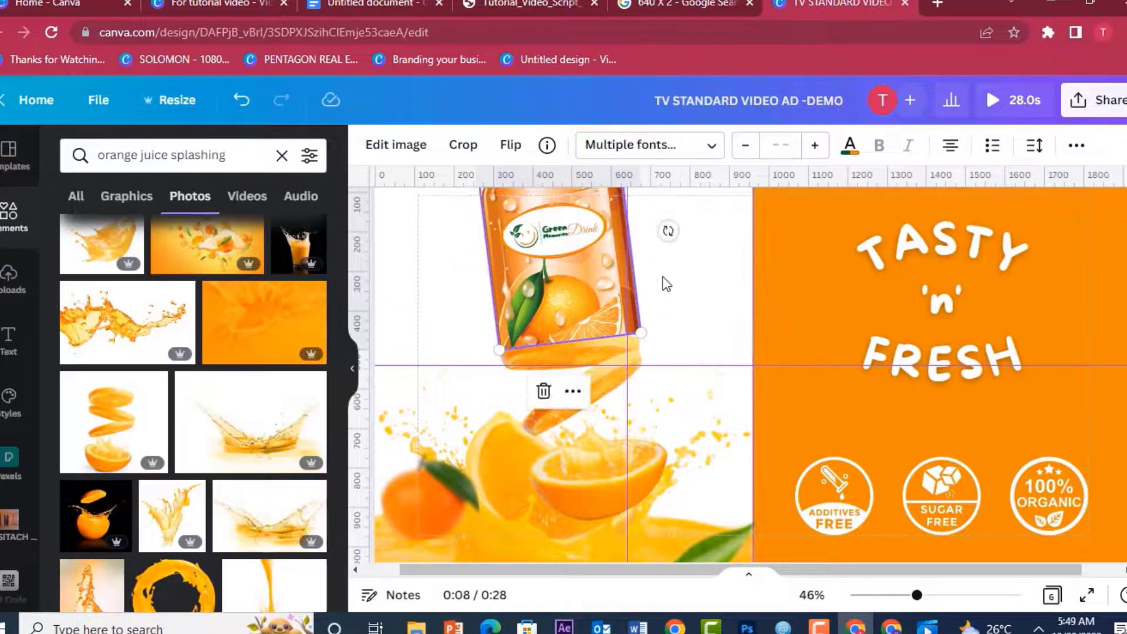
click(593, 456)
drag(644, 553, 656, 547)
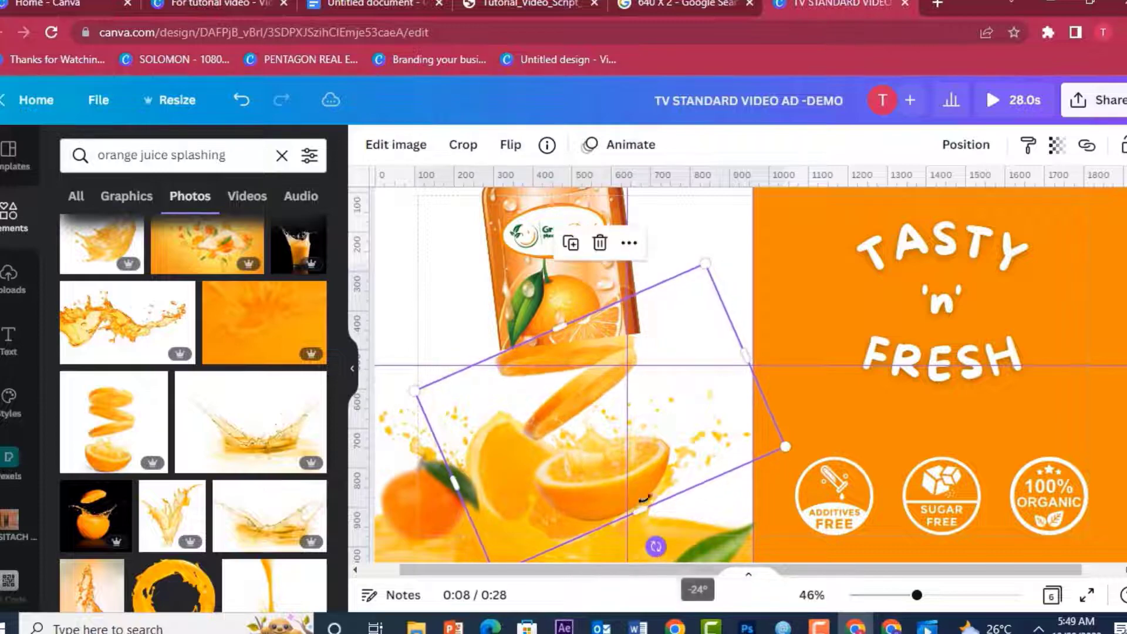
drag(573, 436, 575, 434)
Step: Tilt the can slightly more counterclockwise and shift it a little to the left over the peel ring
click(515, 286)
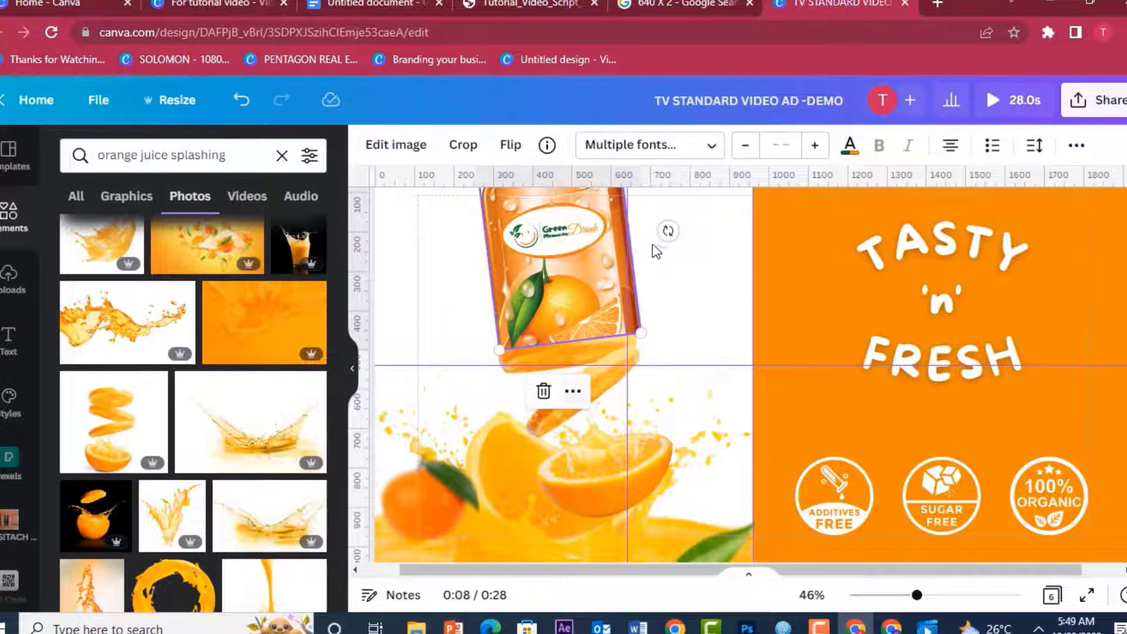
drag(669, 230, 670, 227)
click(598, 262)
drag(597, 262, 590, 262)
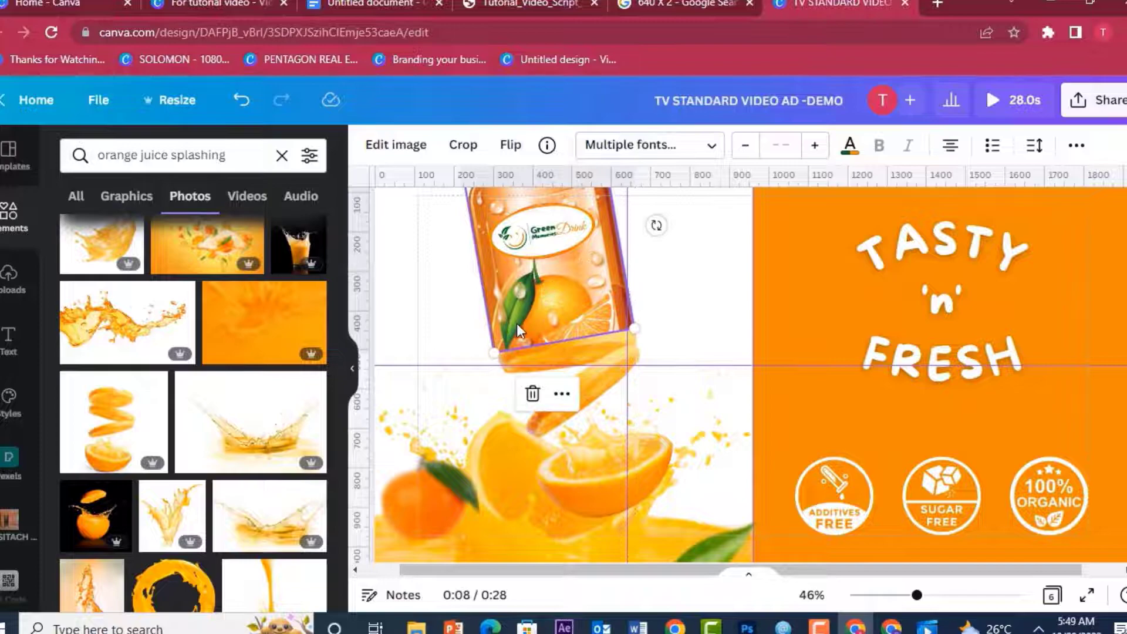
Step: Enlarge the peeled orange slightly and reposition it so its upper ring matches the width of the can's cut edge
click(572, 355)
drag(416, 389, 401, 388)
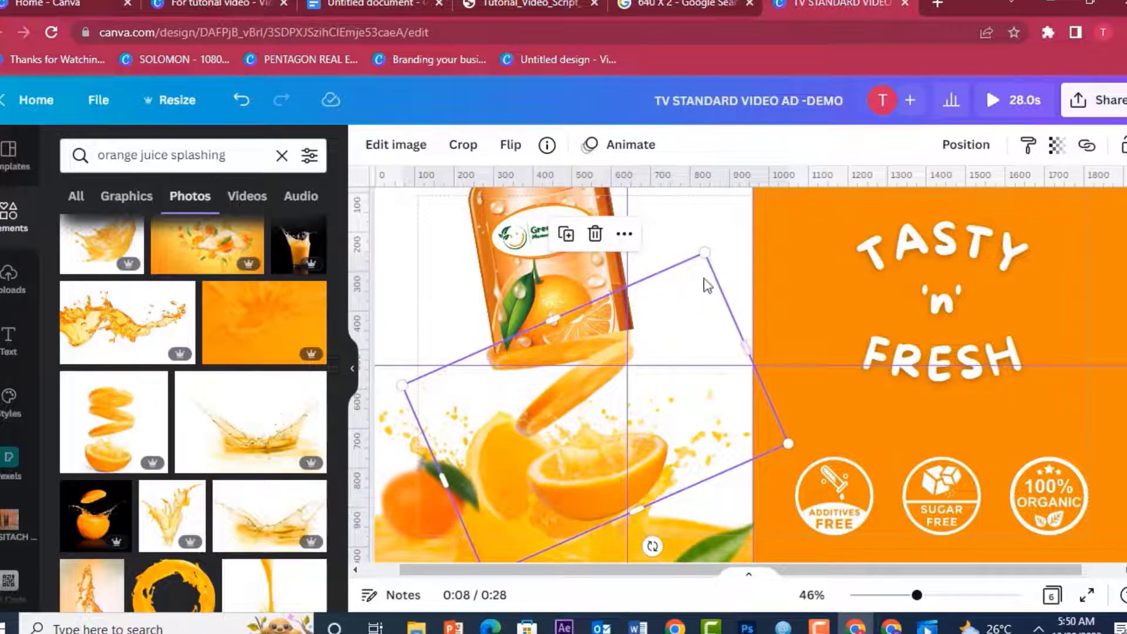
drag(705, 255, 710, 244)
drag(687, 300, 689, 305)
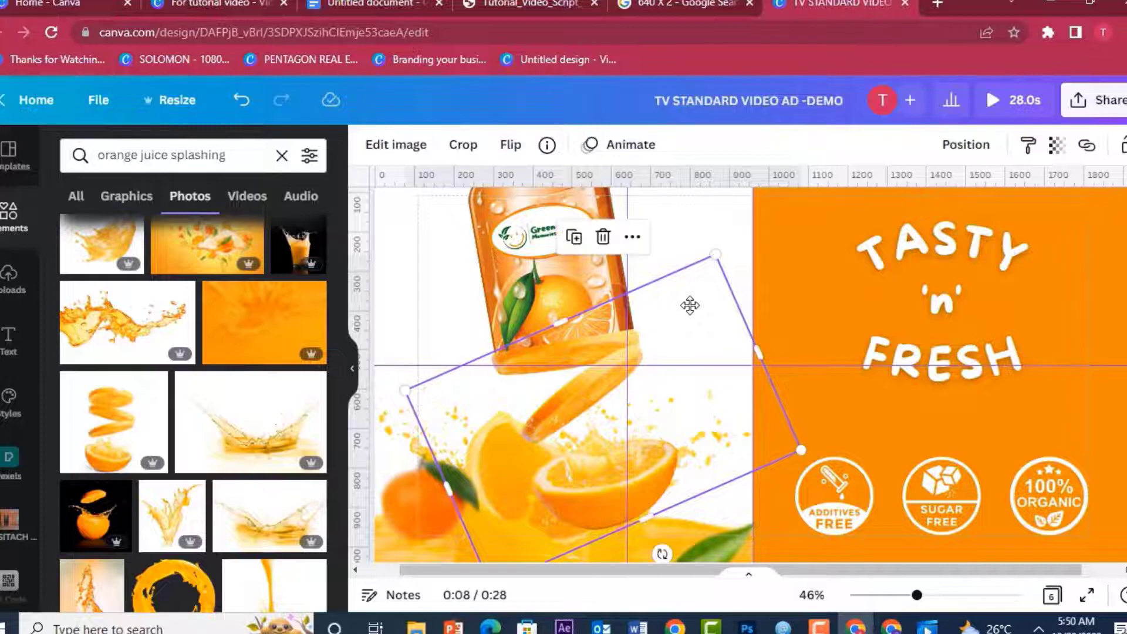
drag(719, 258, 714, 254)
Step: Enlarge the can slightly from its lower-left corner so its cut edge meets the peel ring
click(530, 219)
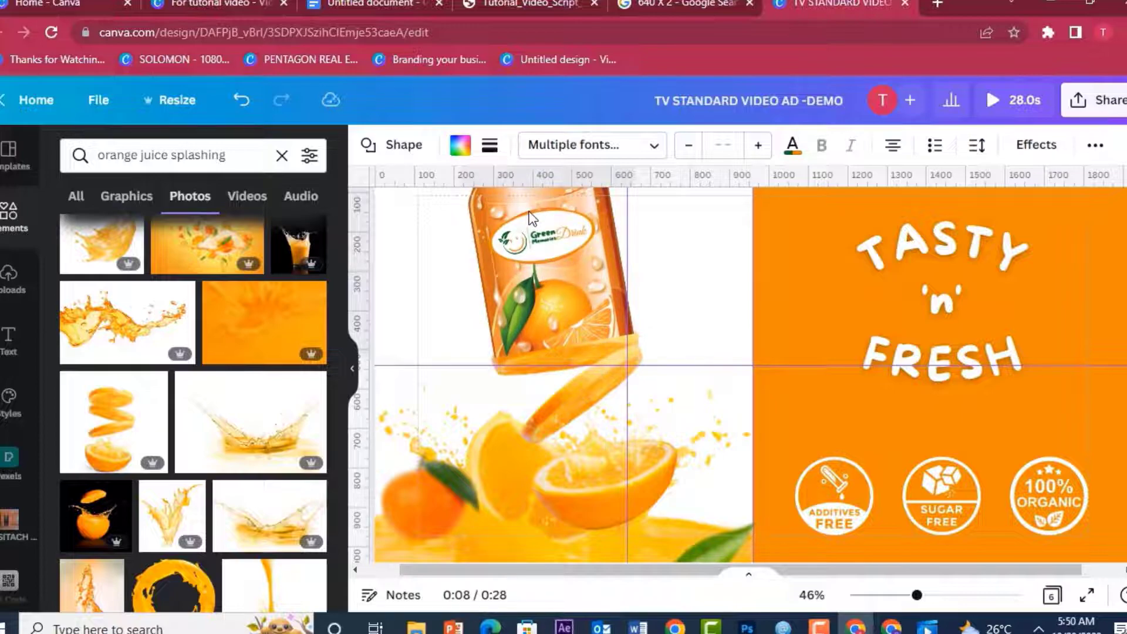
drag(494, 359, 491, 367)
click(690, 324)
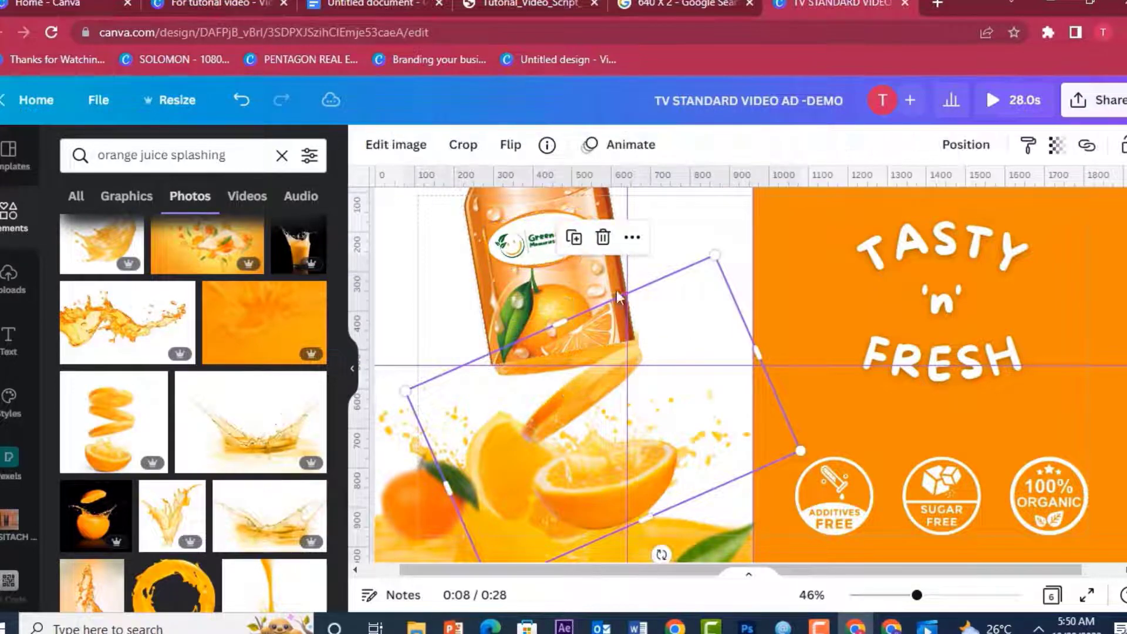
click(576, 263)
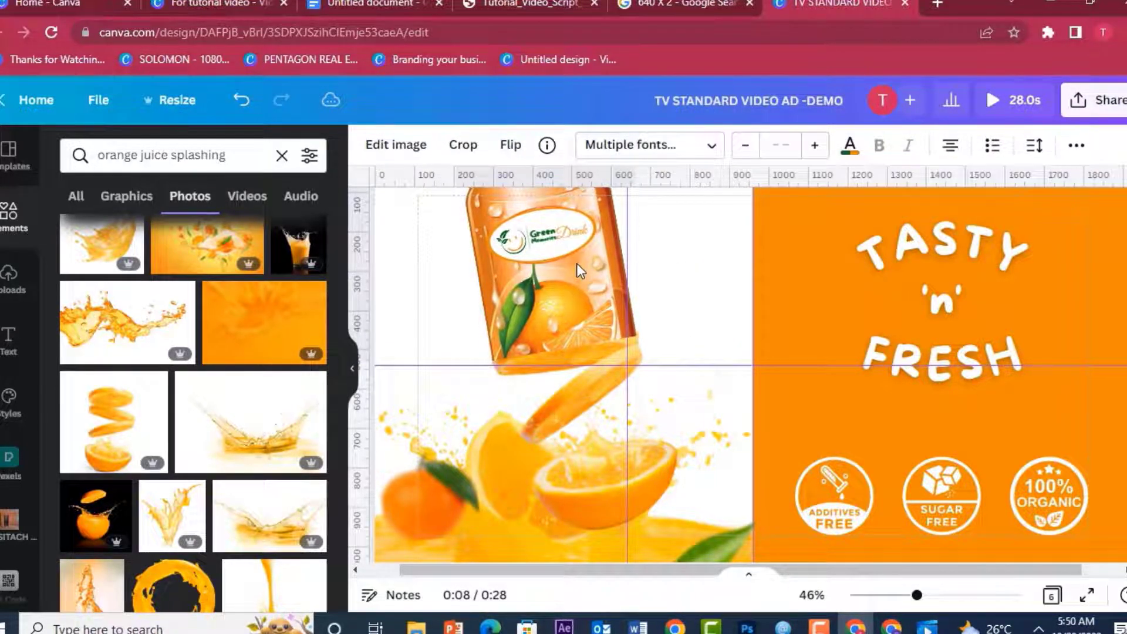
Step: Fine-tune the can's size at its lower-left corner so its cut edge slightly overlaps the peel ring
click(551, 331)
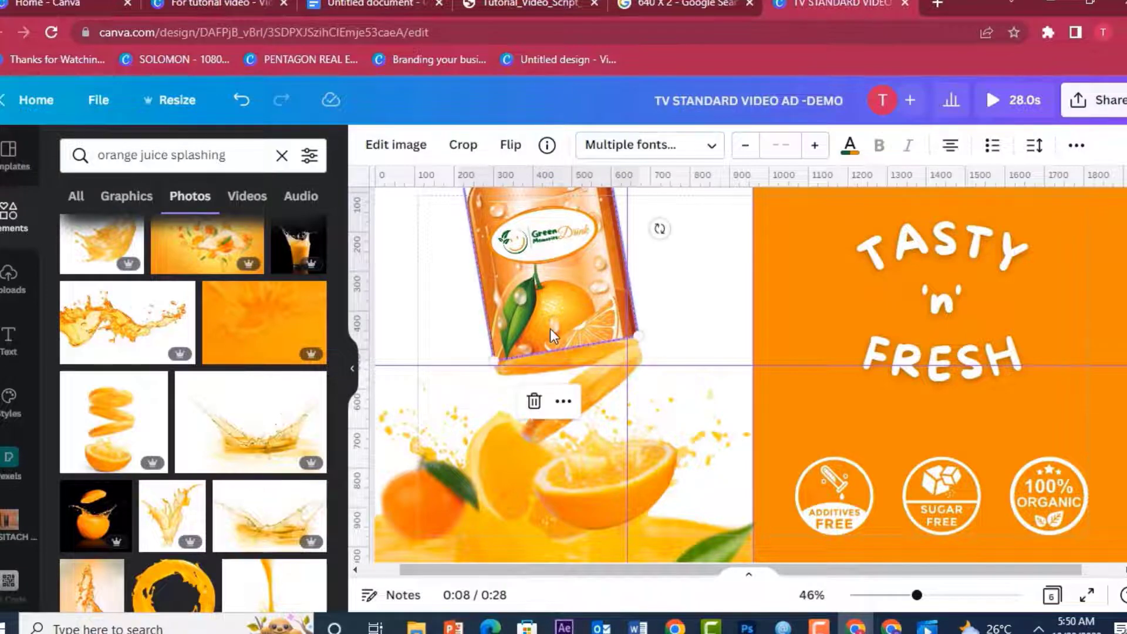
drag(494, 360, 492, 365)
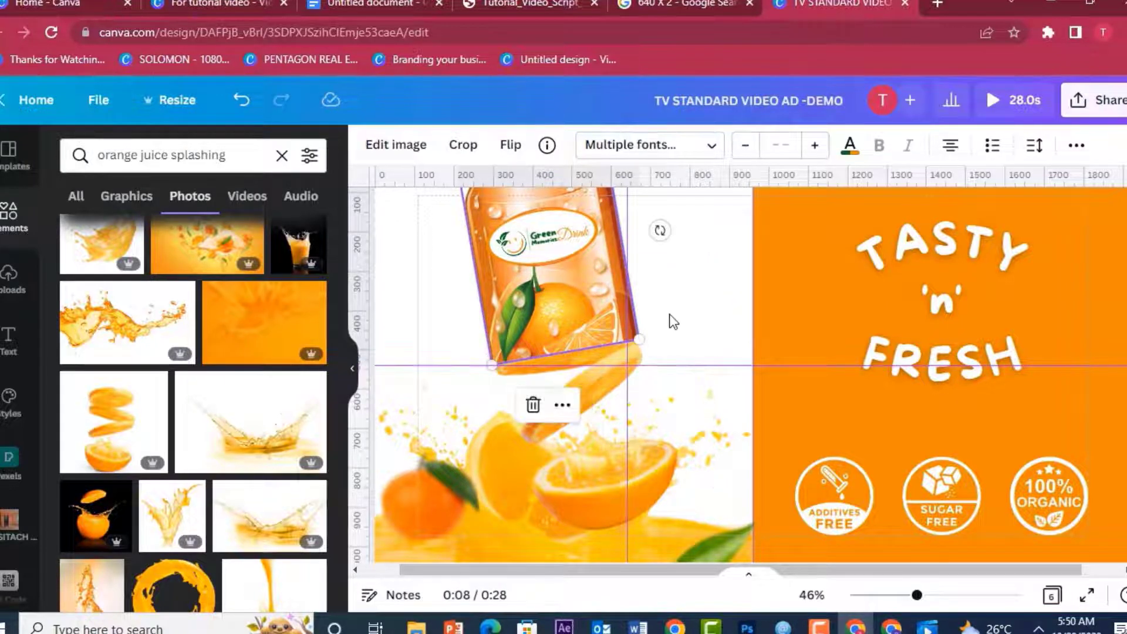
click(673, 321)
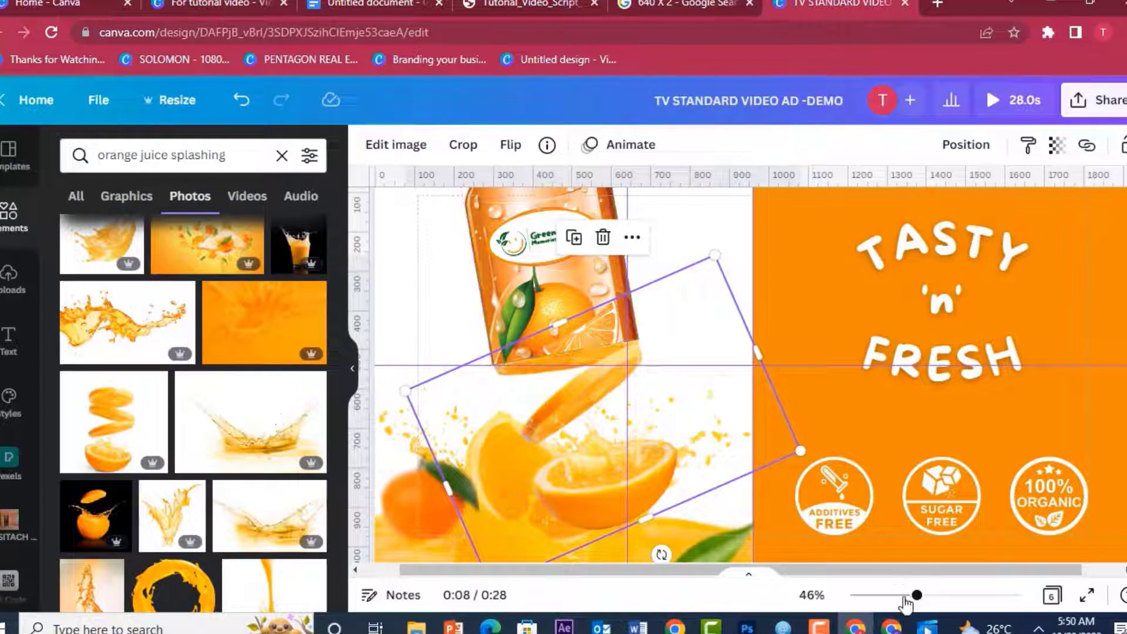
Step: Group the can with the peeled orange and scale the group down to about 854 × 955 inside the page 3 scene
drag(916, 596, 884, 596)
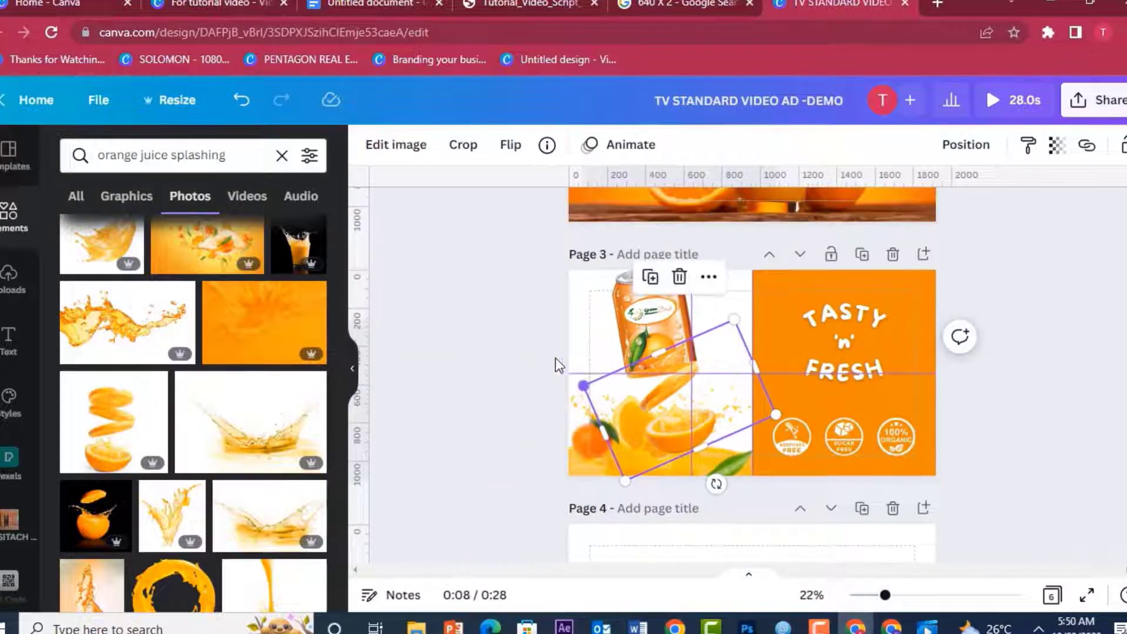
click(541, 343)
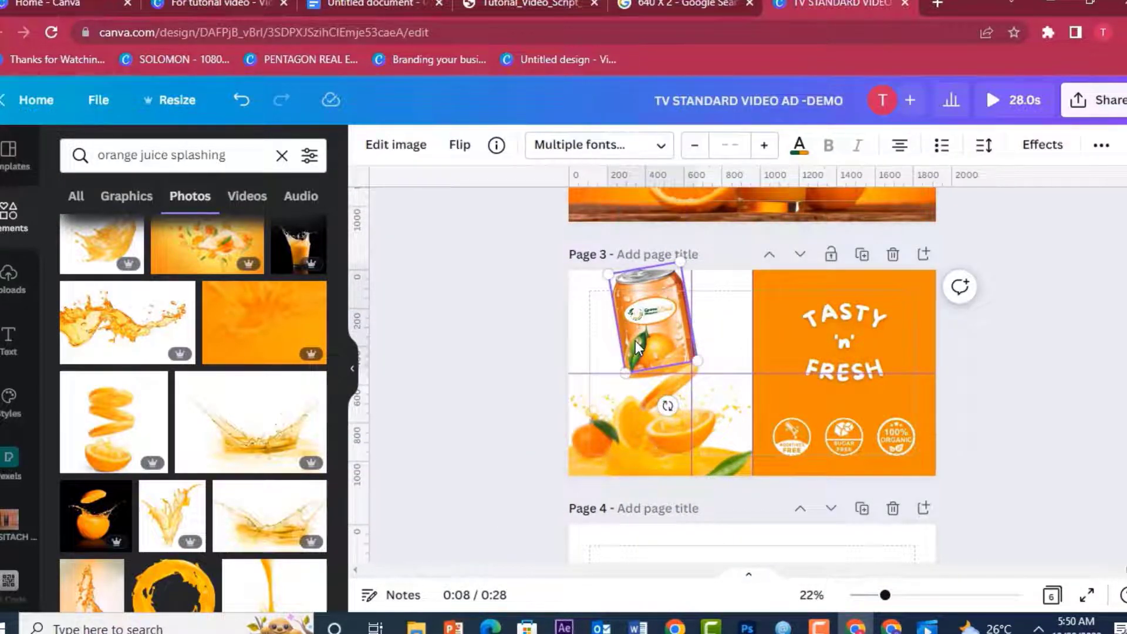
click(660, 389)
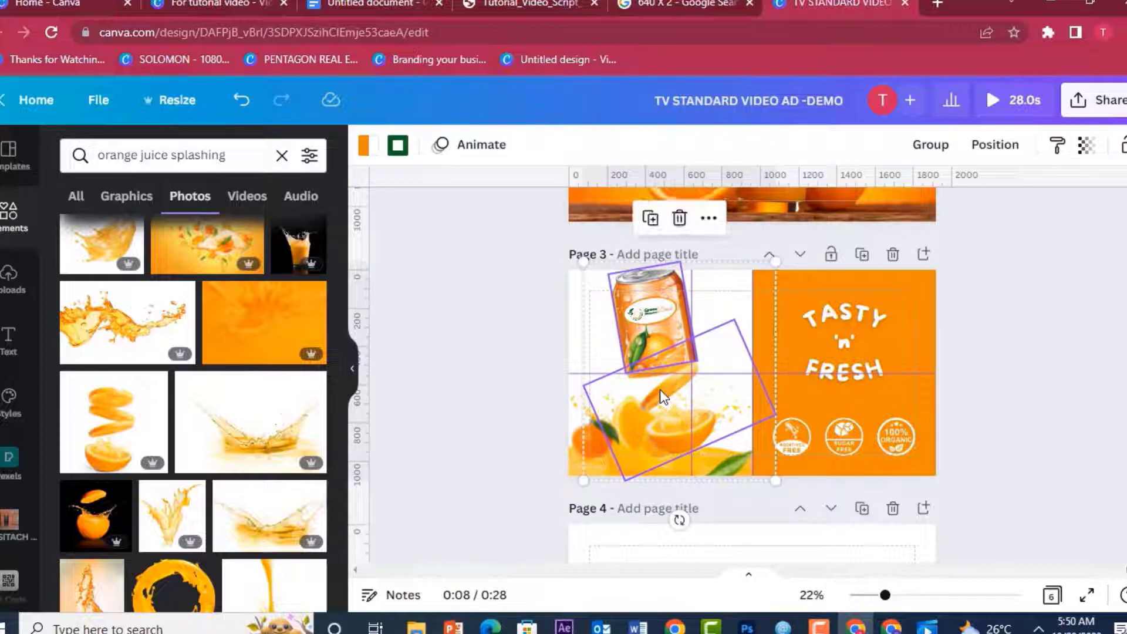
key(ctrl+g)
drag(746, 251, 762, 292)
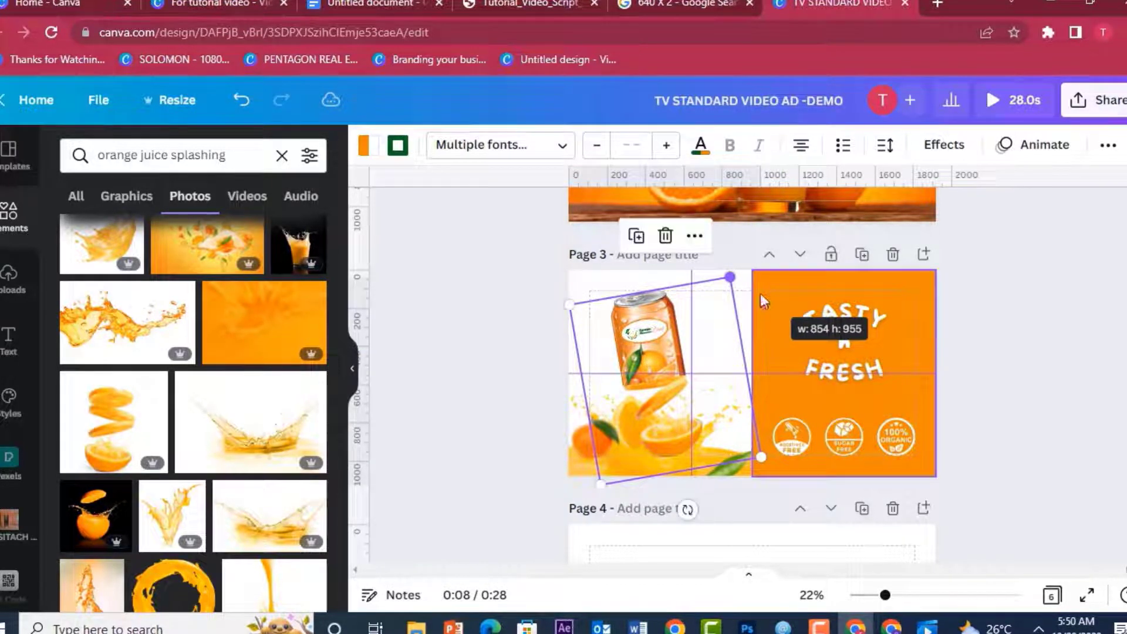
click(513, 325)
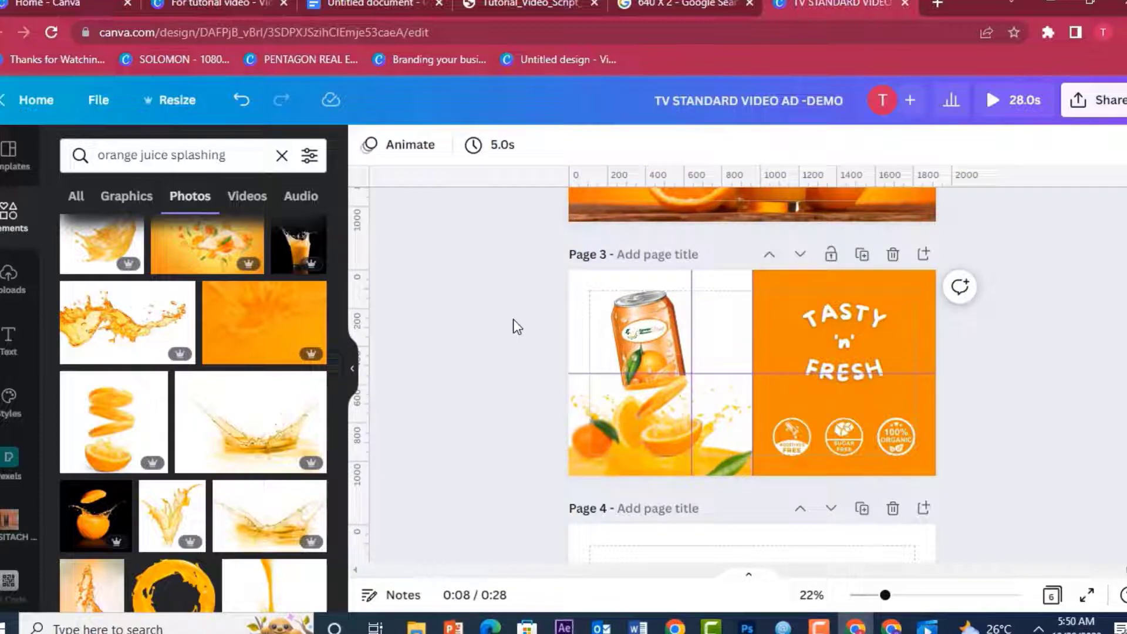
Step: Change the page 3 background to a light peach tint matching the reference video, starting from the orange palette colour #FFAF29
click(927, 628)
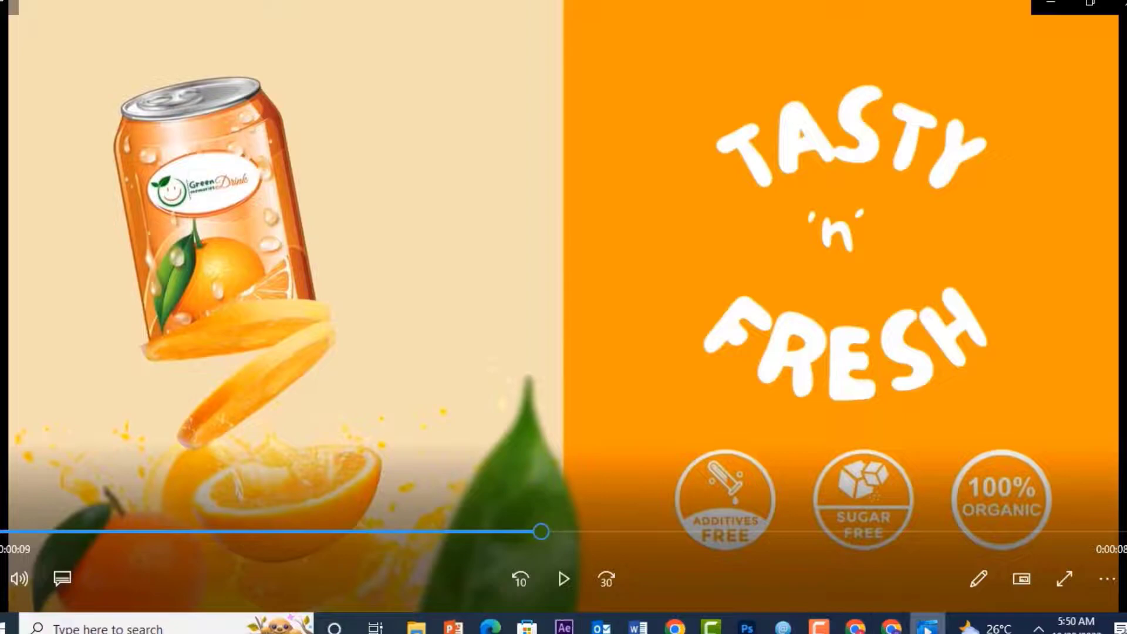
click(855, 628)
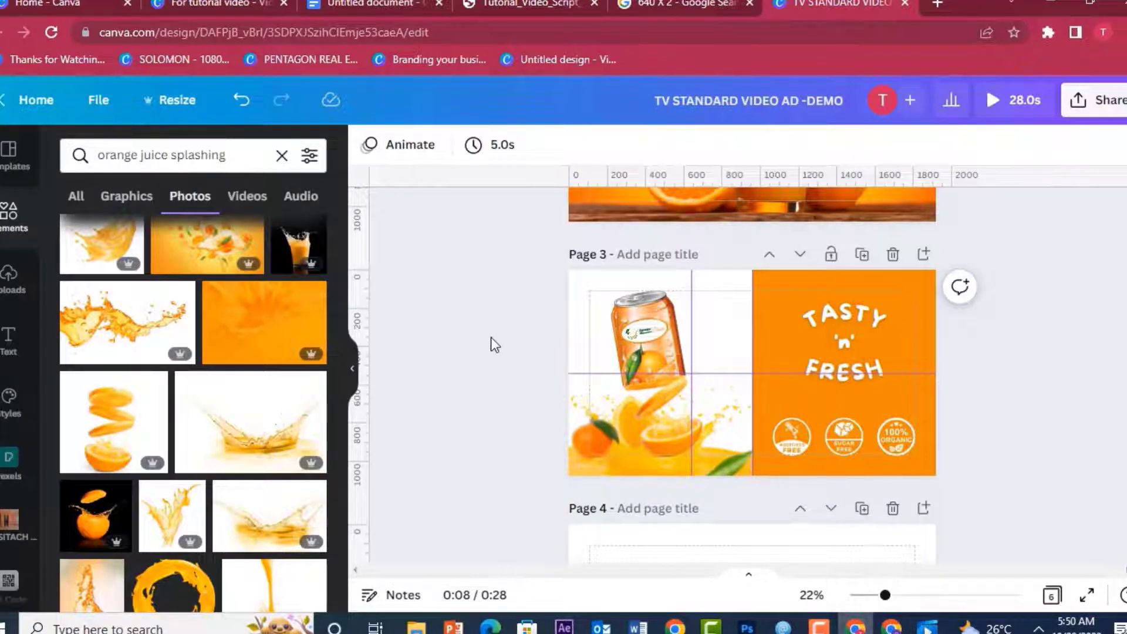
click(576, 300)
click(368, 147)
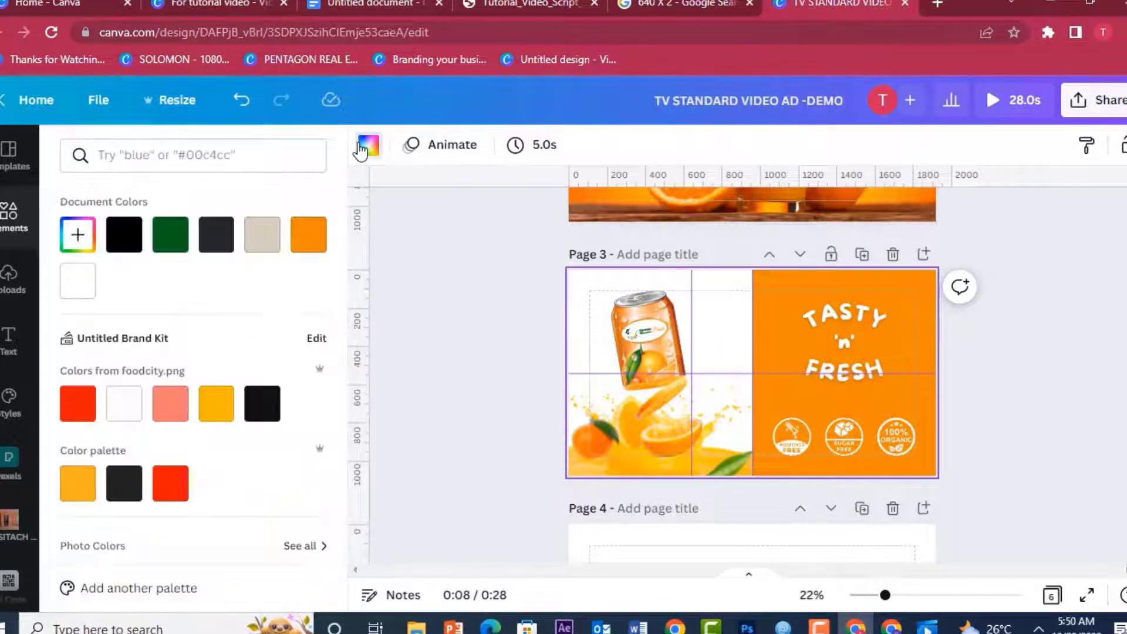
click(82, 473)
click(76, 235)
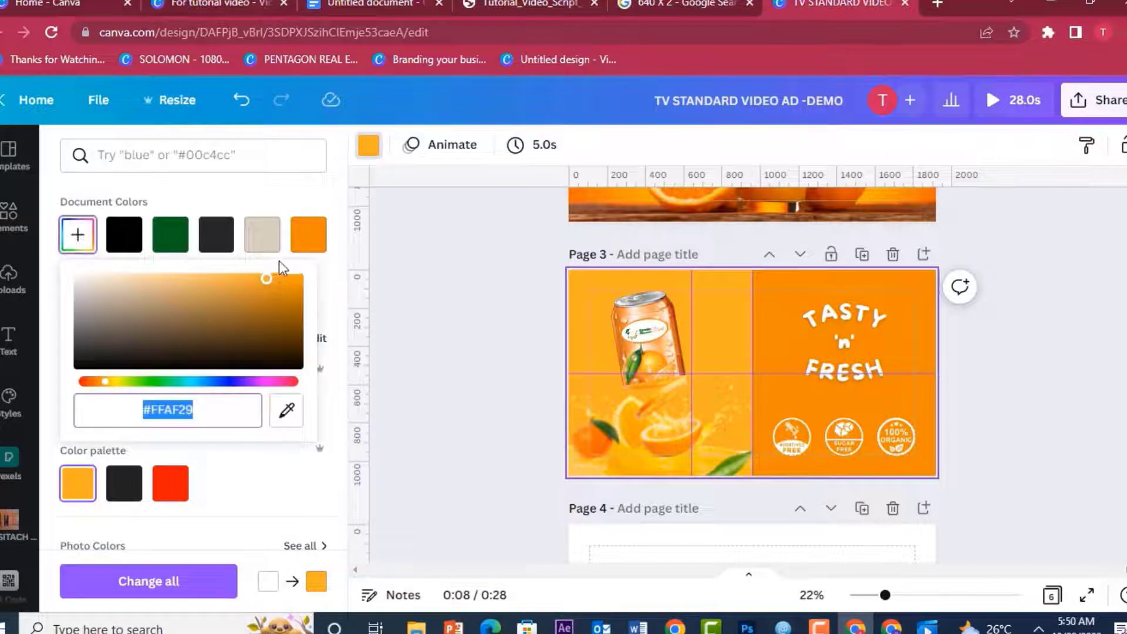
drag(268, 286, 161, 261)
click(484, 296)
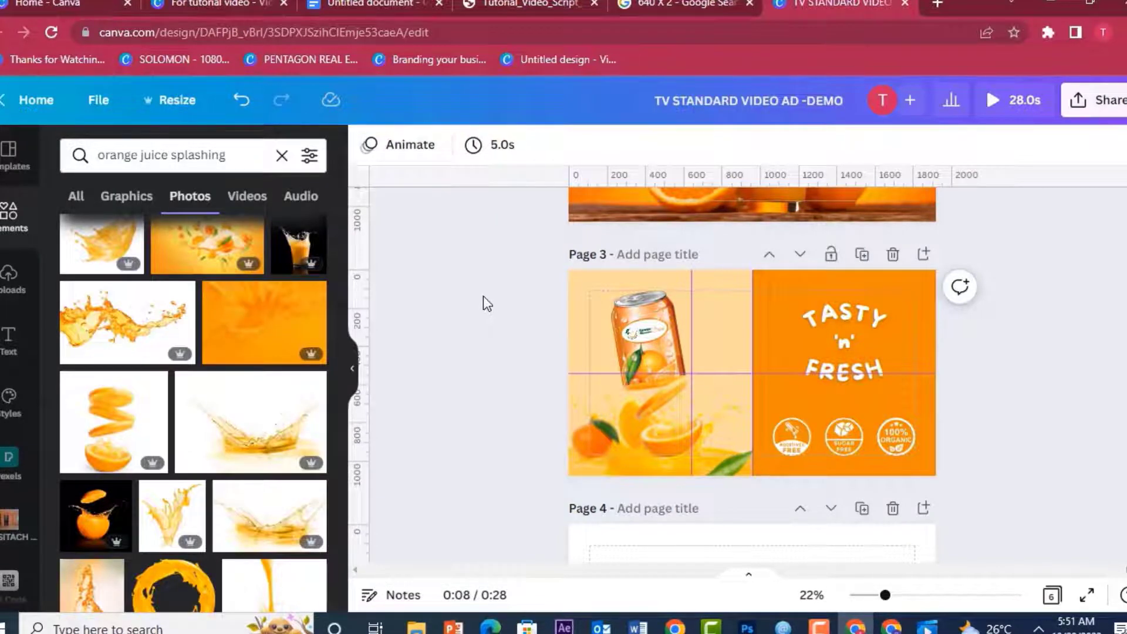
Step: Play the reference video around the TASTY 'n' FRESH scene to check how its elements are animated
click(674, 339)
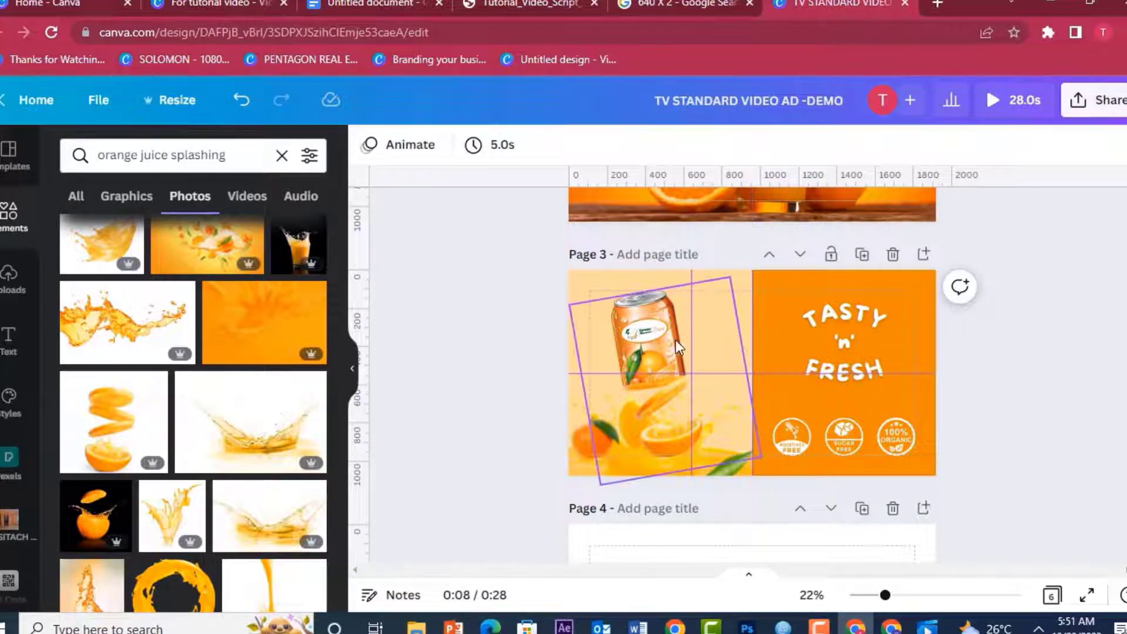
click(926, 627)
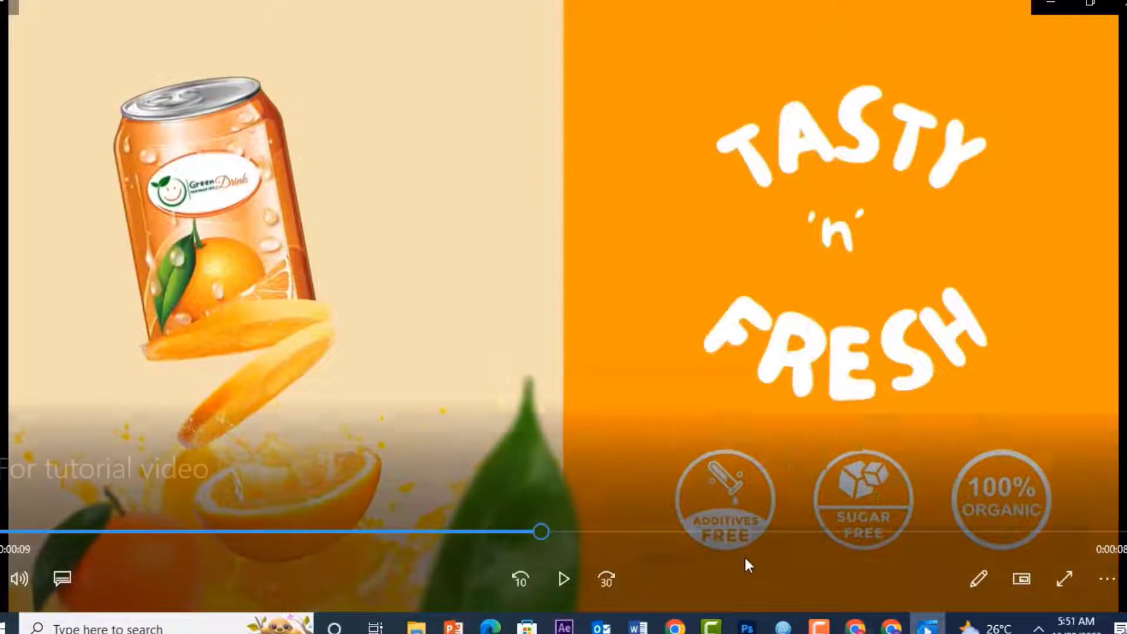
drag(514, 528, 362, 533)
click(576, 580)
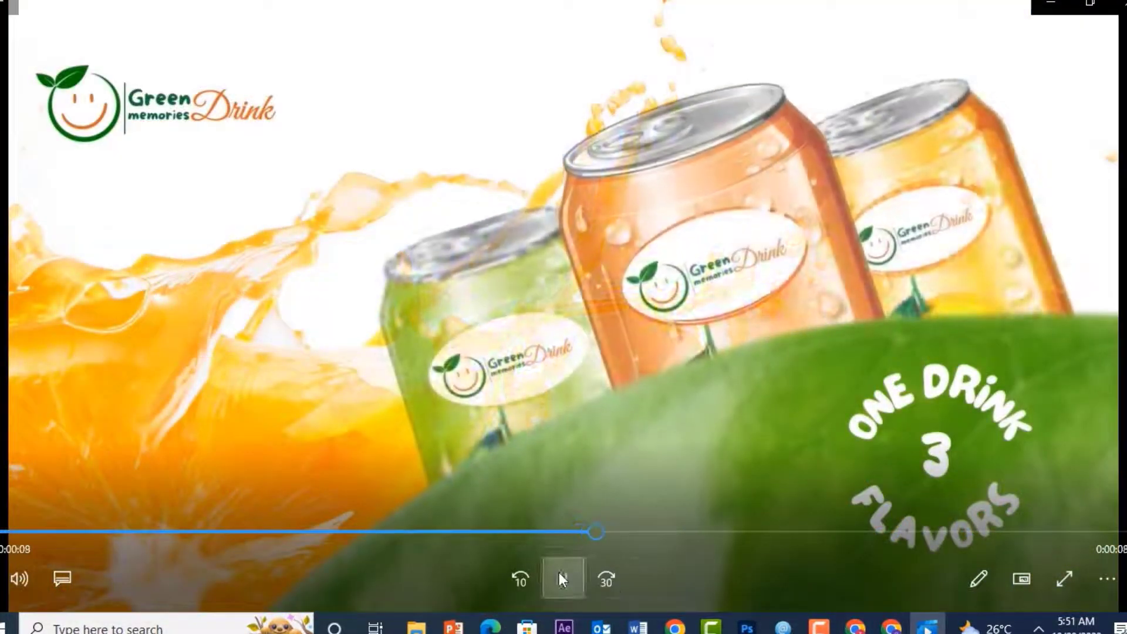
click(562, 580)
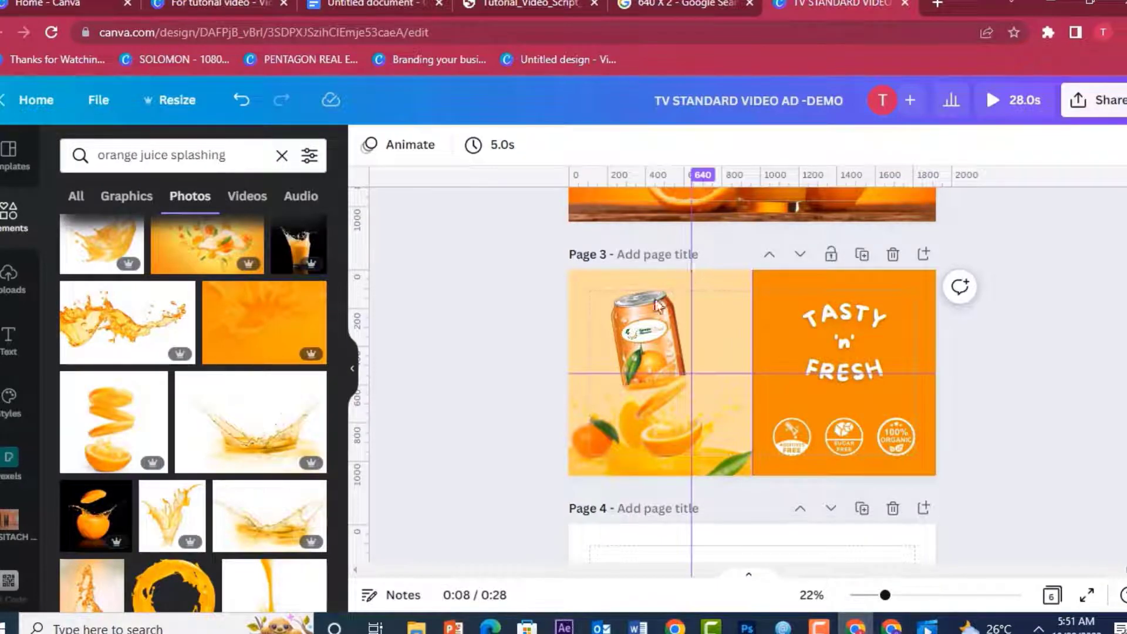
Step: Give the can and orange group a Rise animation on enter, with upward direction and a reduced speed
click(496, 287)
click(665, 338)
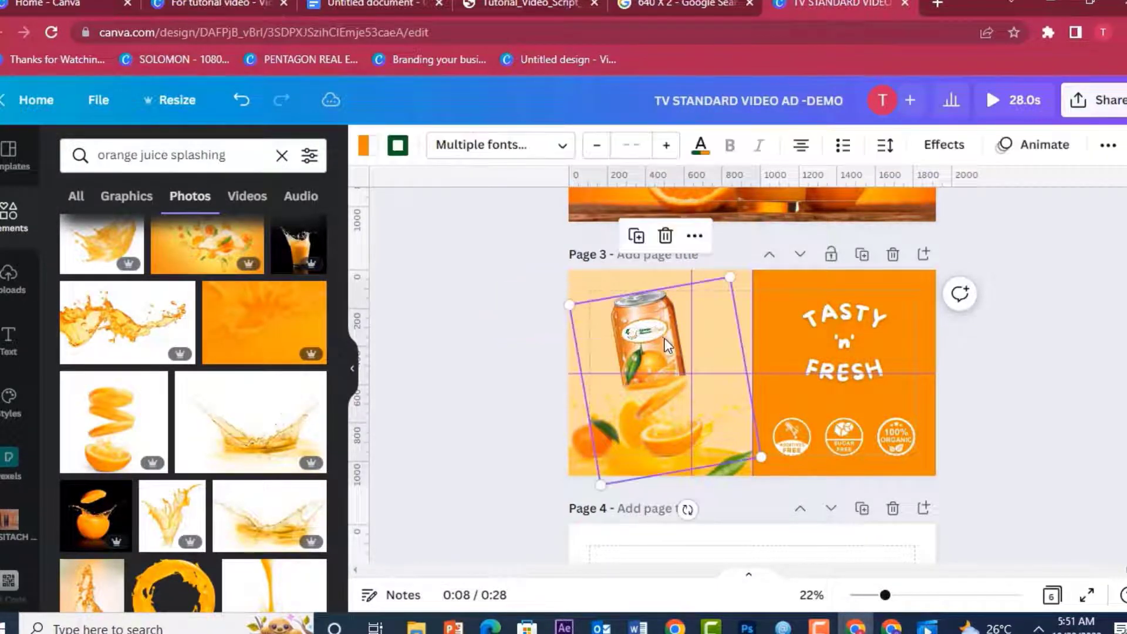
click(500, 368)
drag(510, 254, 670, 337)
click(1065, 147)
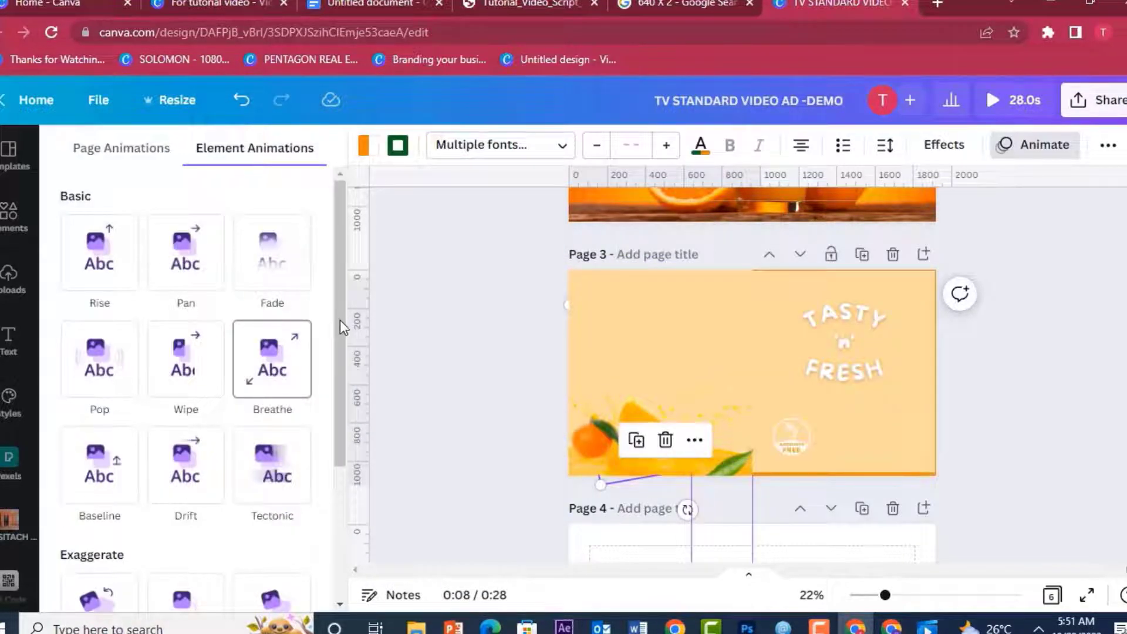
scroll(337, 368, down, 1)
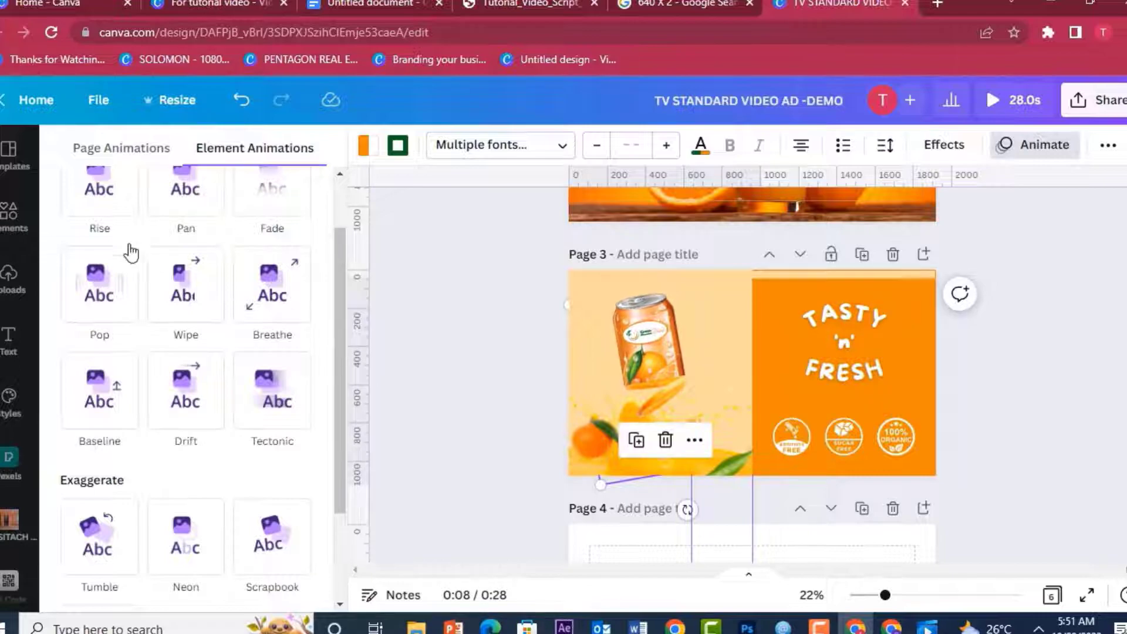
click(120, 201)
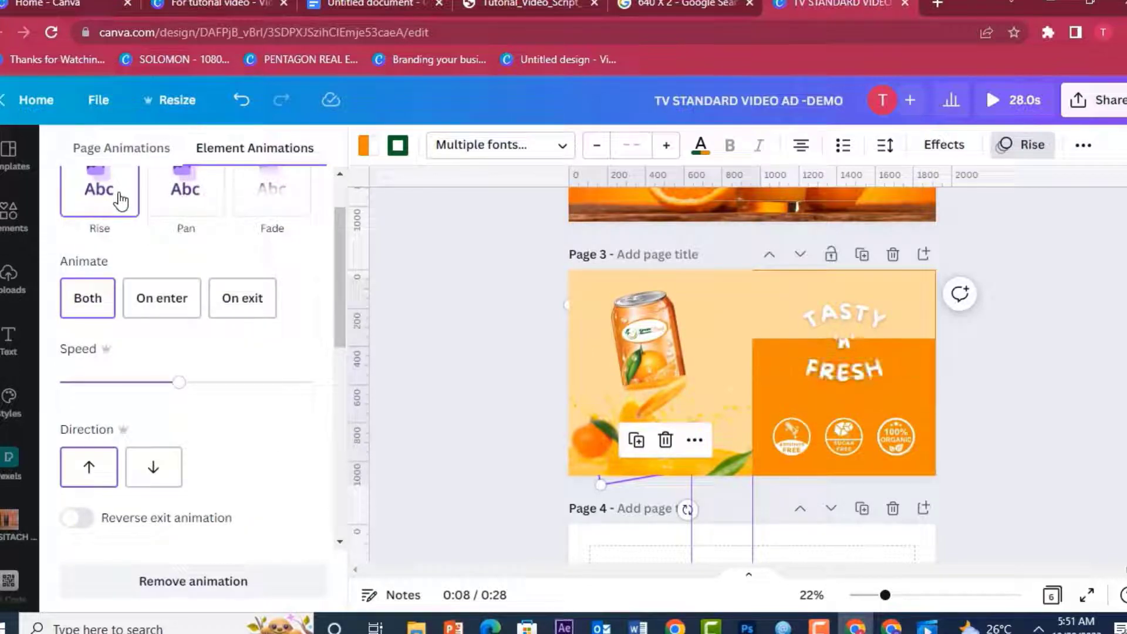
click(166, 300)
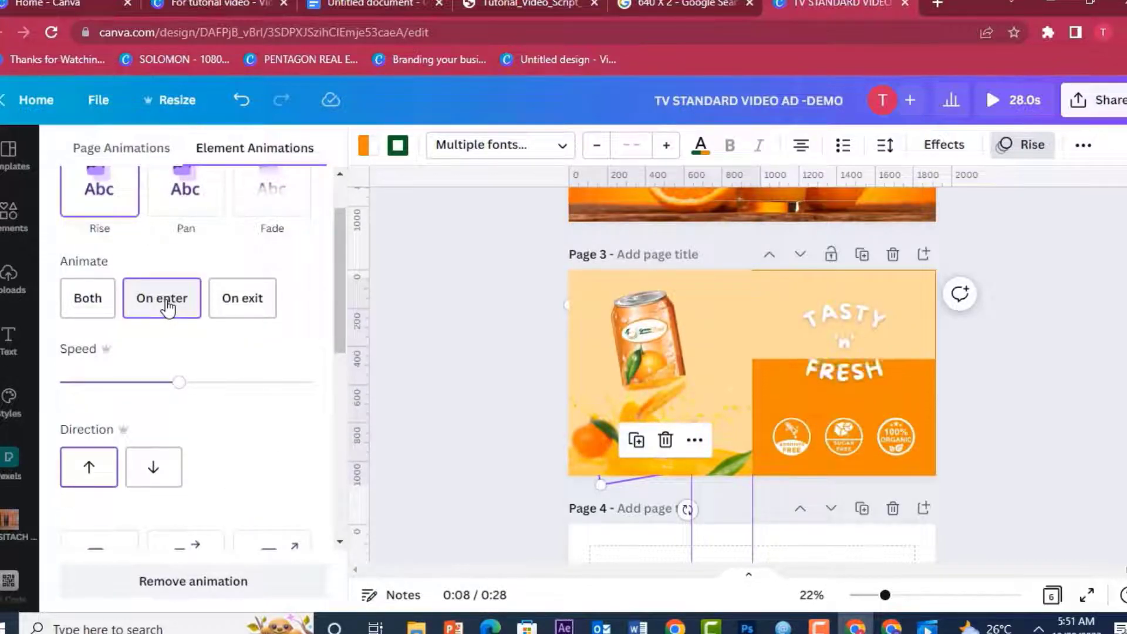
click(90, 468)
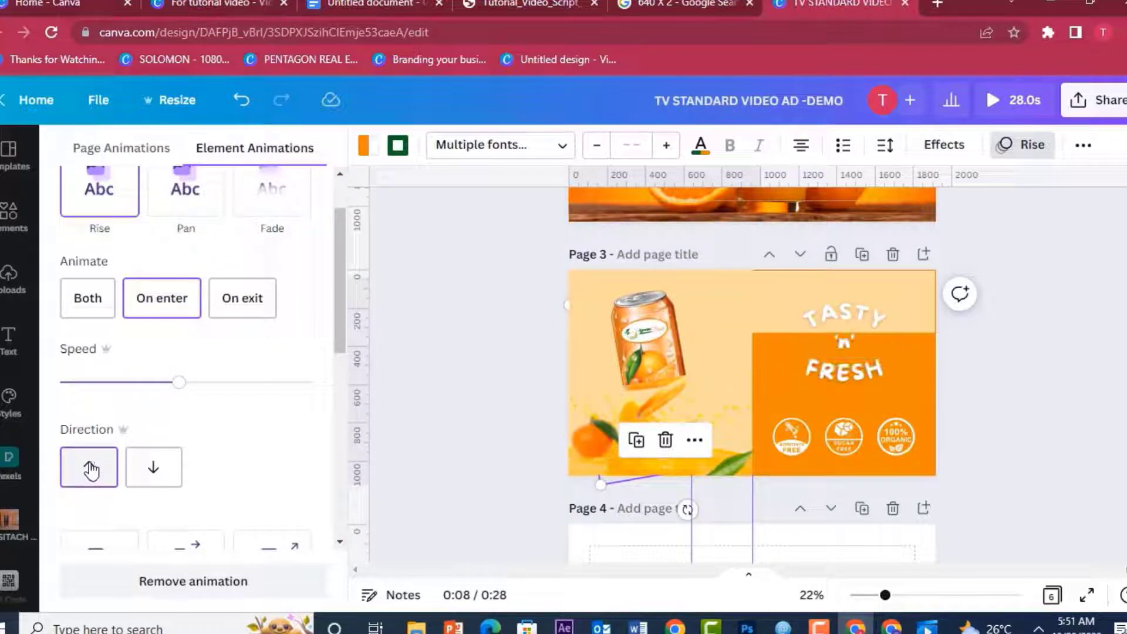
drag(143, 392, 109, 388)
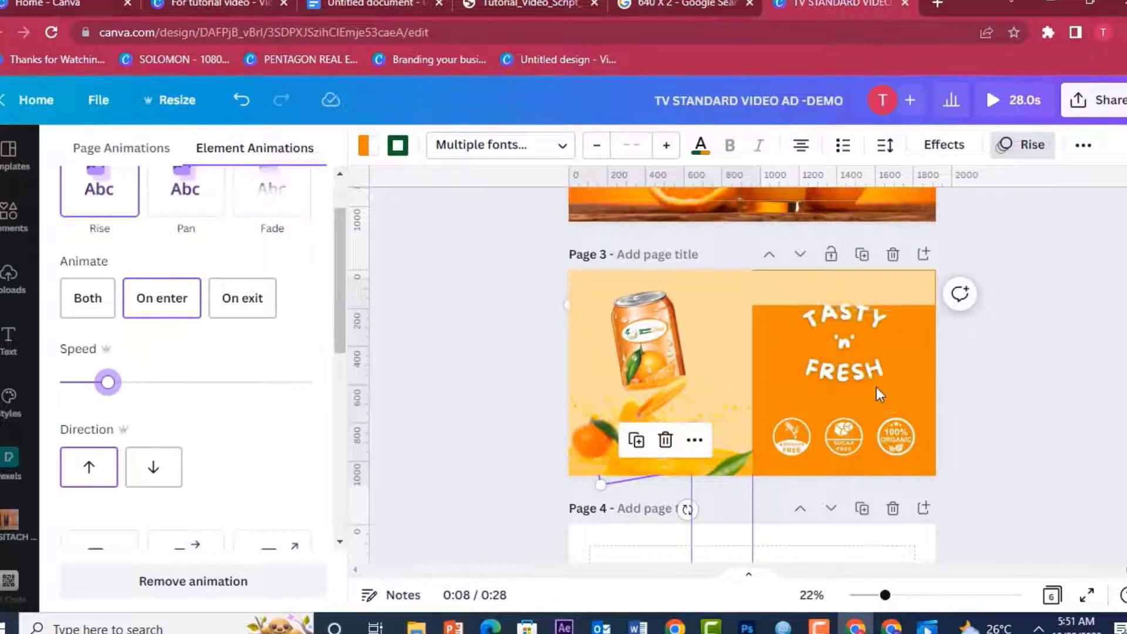
click(942, 386)
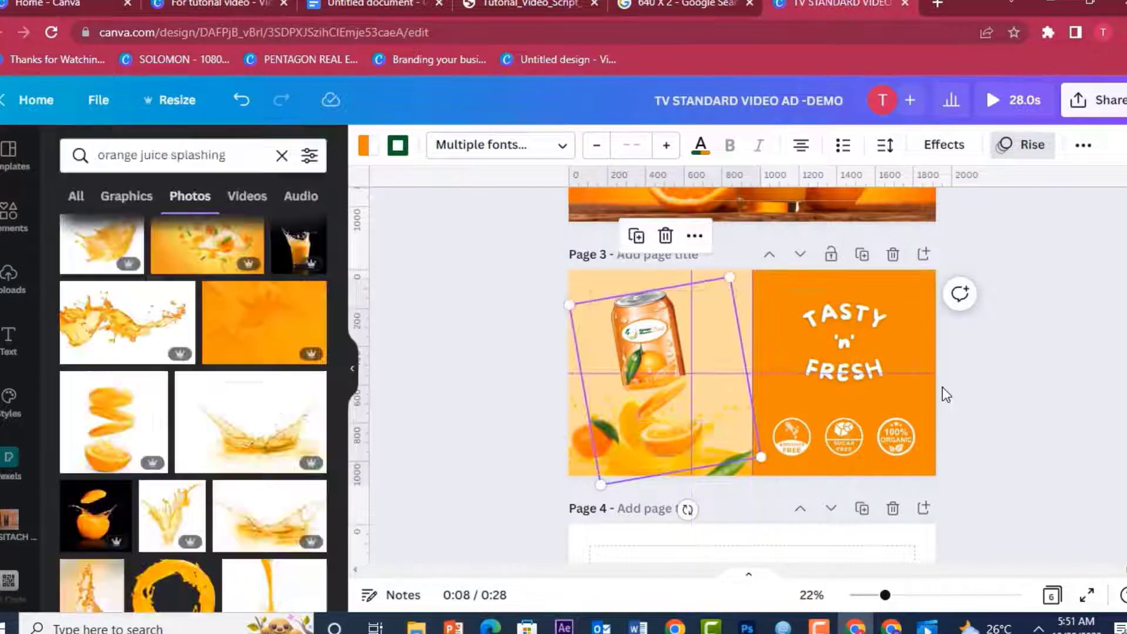
Step: Unlock the orange panel behind the slogan on page 3 and remove its Wipe animation
click(927, 301)
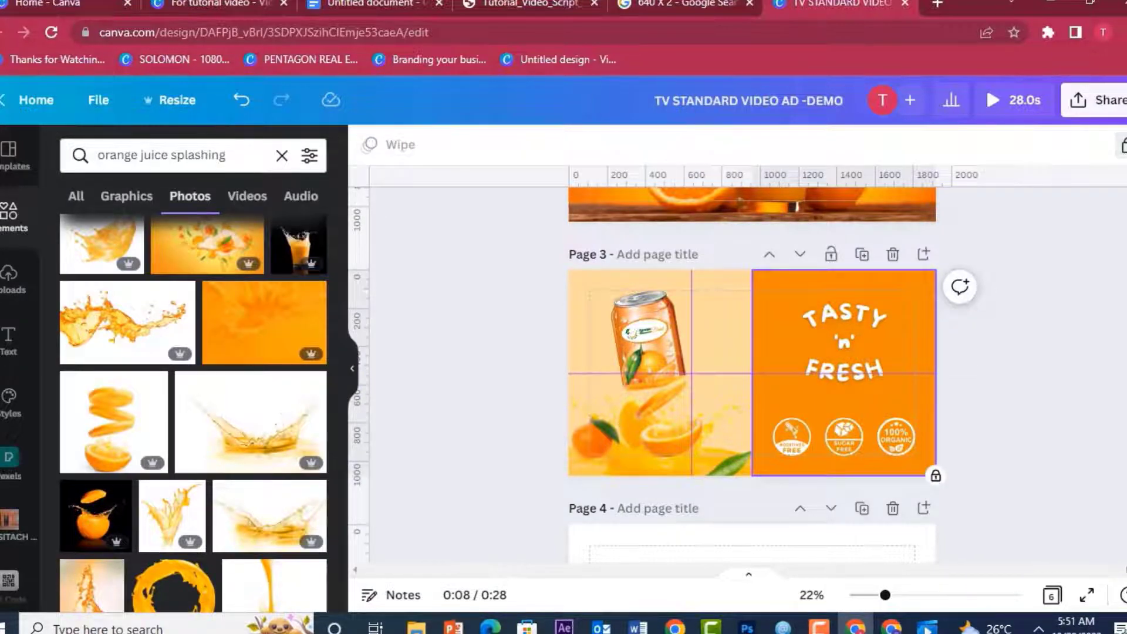
click(1060, 142)
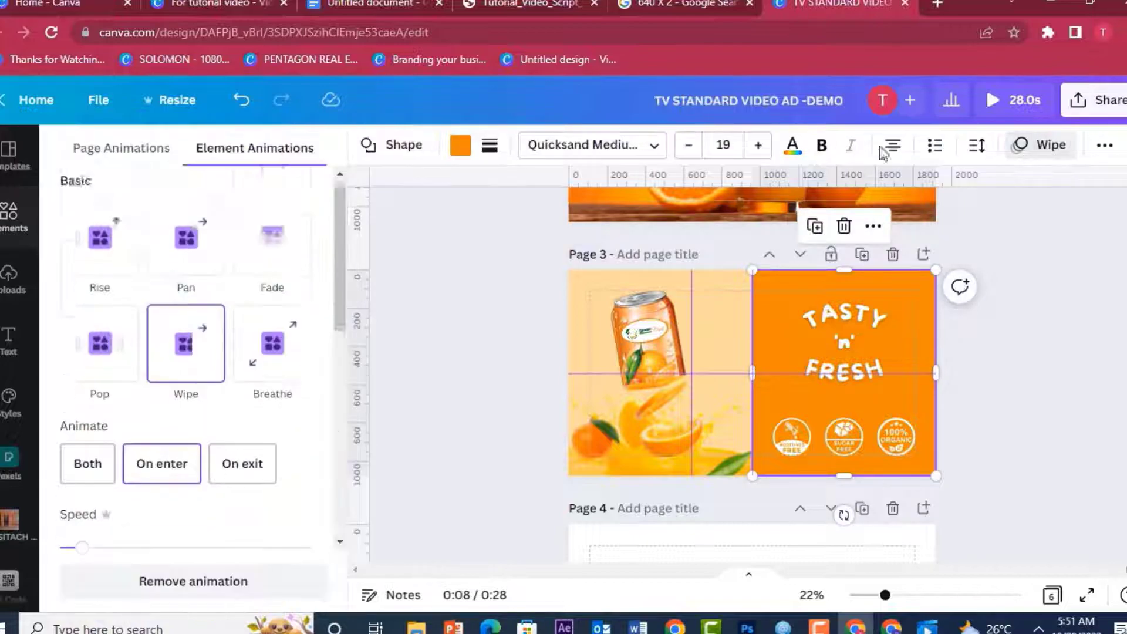
click(211, 575)
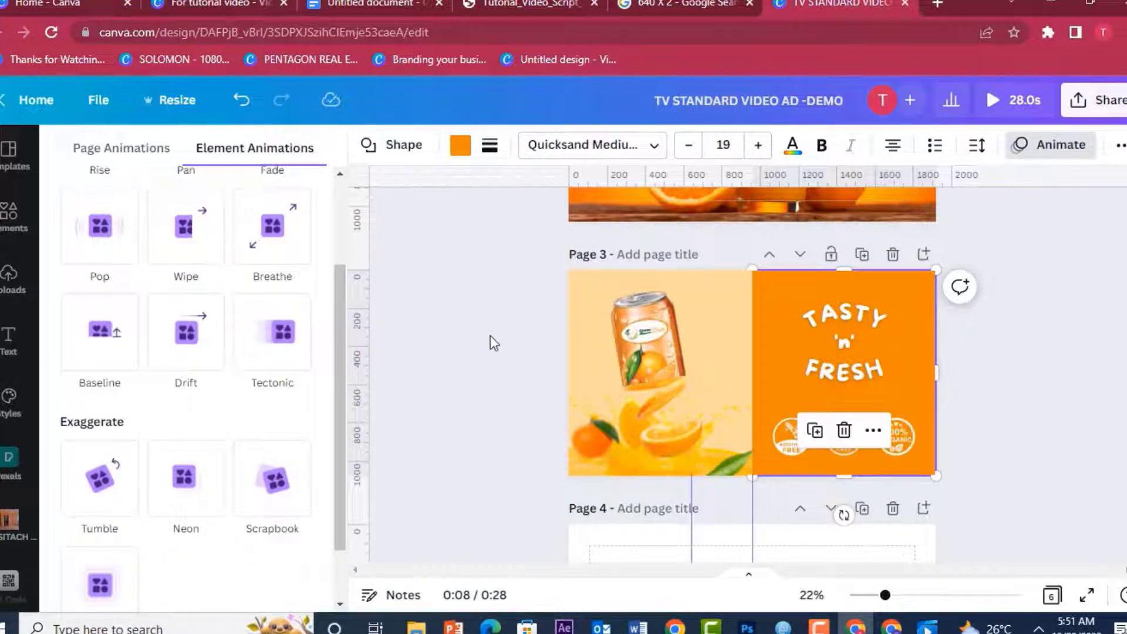
click(490, 336)
Step: Apply the Merge text animation to the word TASTY, on enter only
click(860, 321)
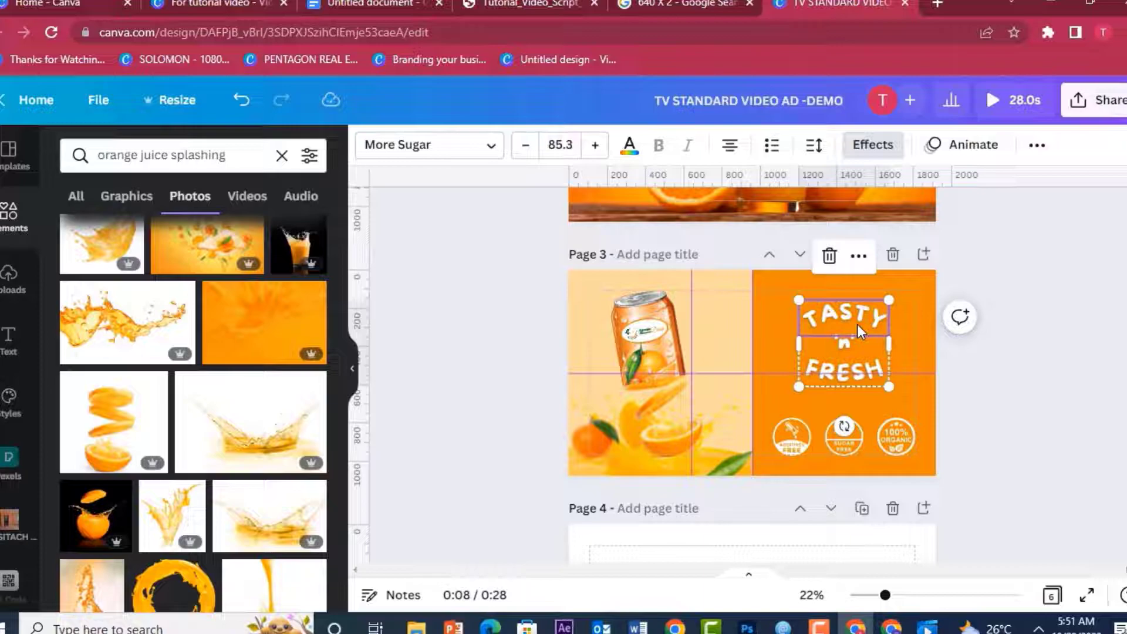
click(854, 308)
click(939, 153)
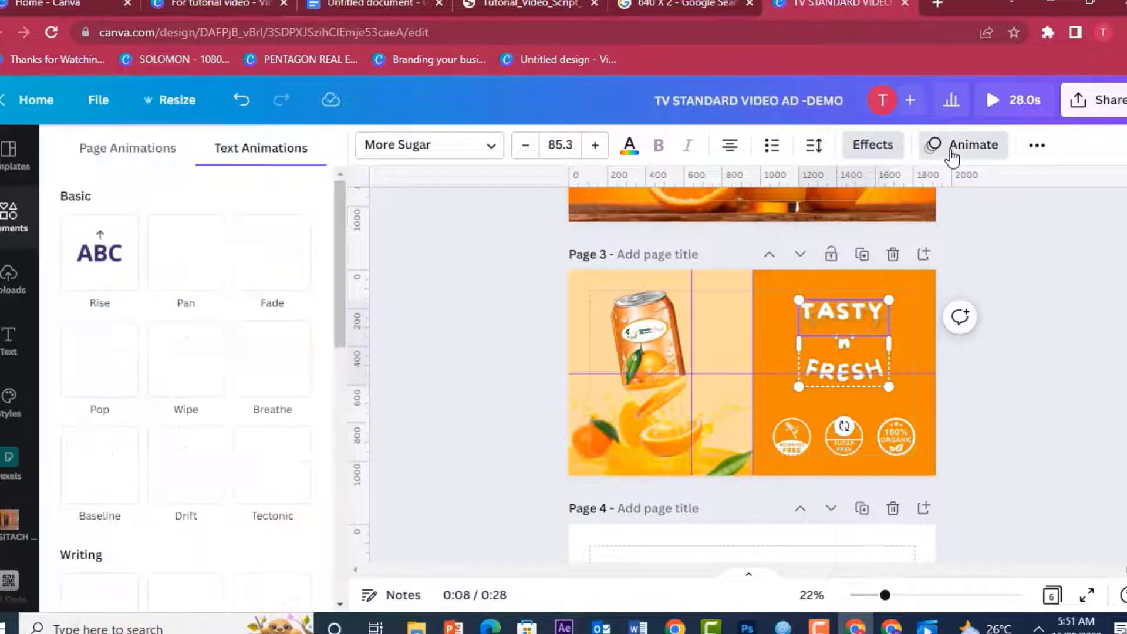
drag(345, 299, 329, 434)
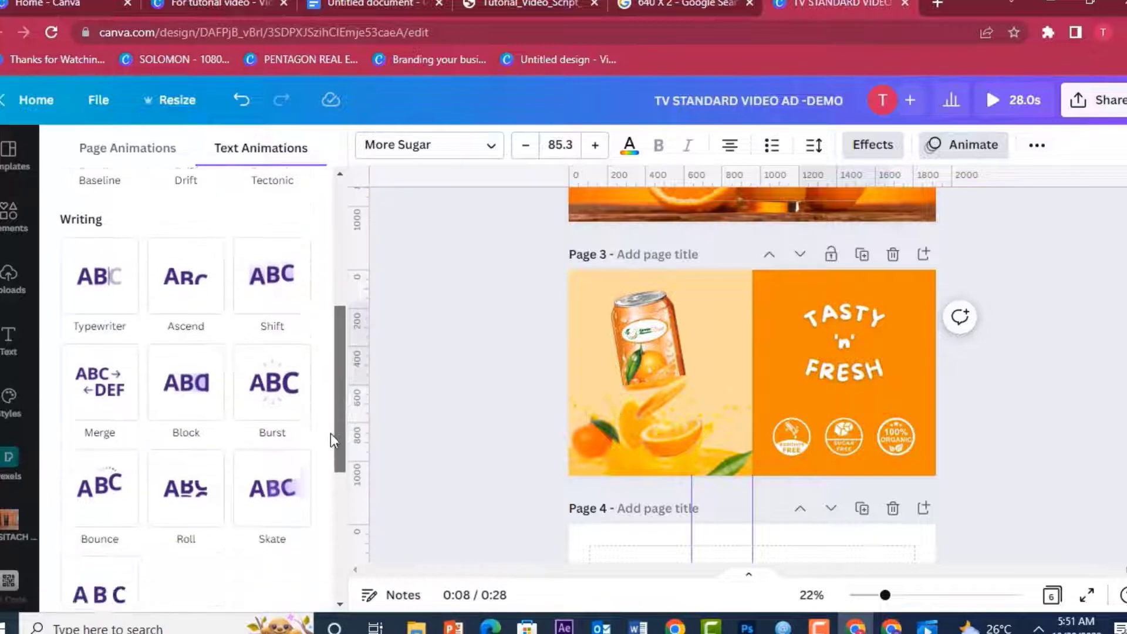
click(97, 389)
scroll(97, 388, down, 1)
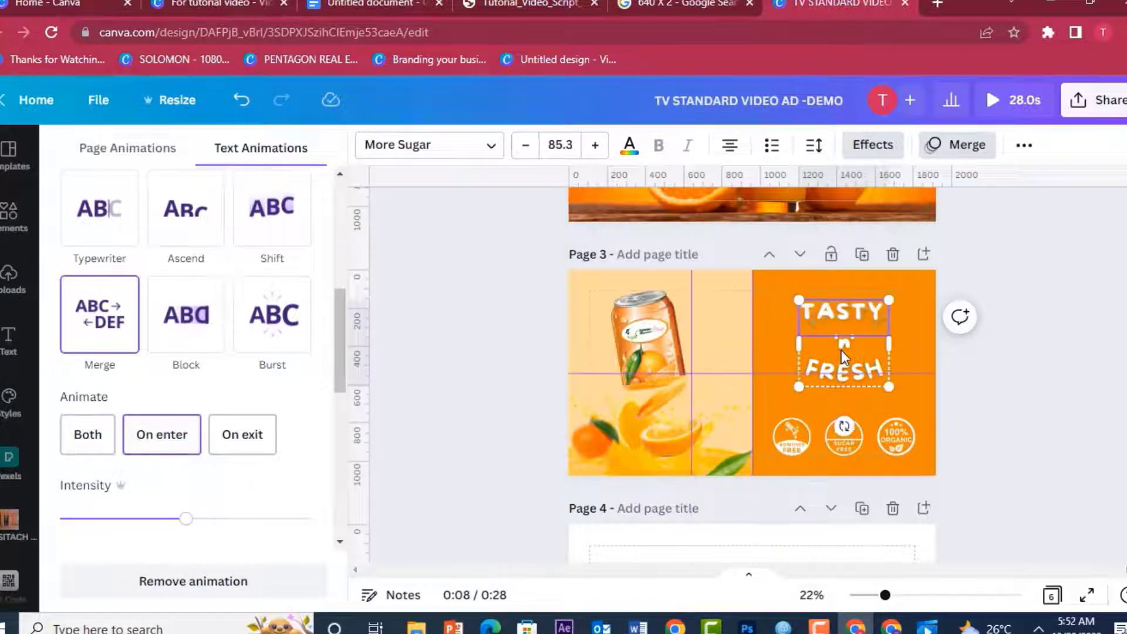
Step: Apply the Merge text animation to the word FRESH, on enter only
click(828, 381)
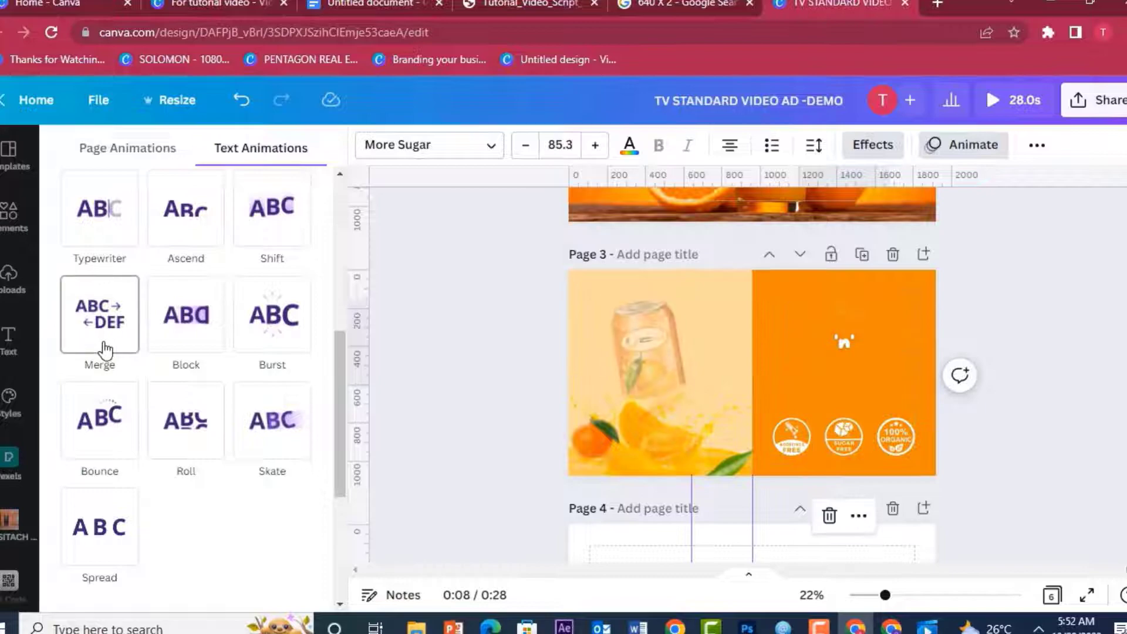
click(75, 339)
click(165, 435)
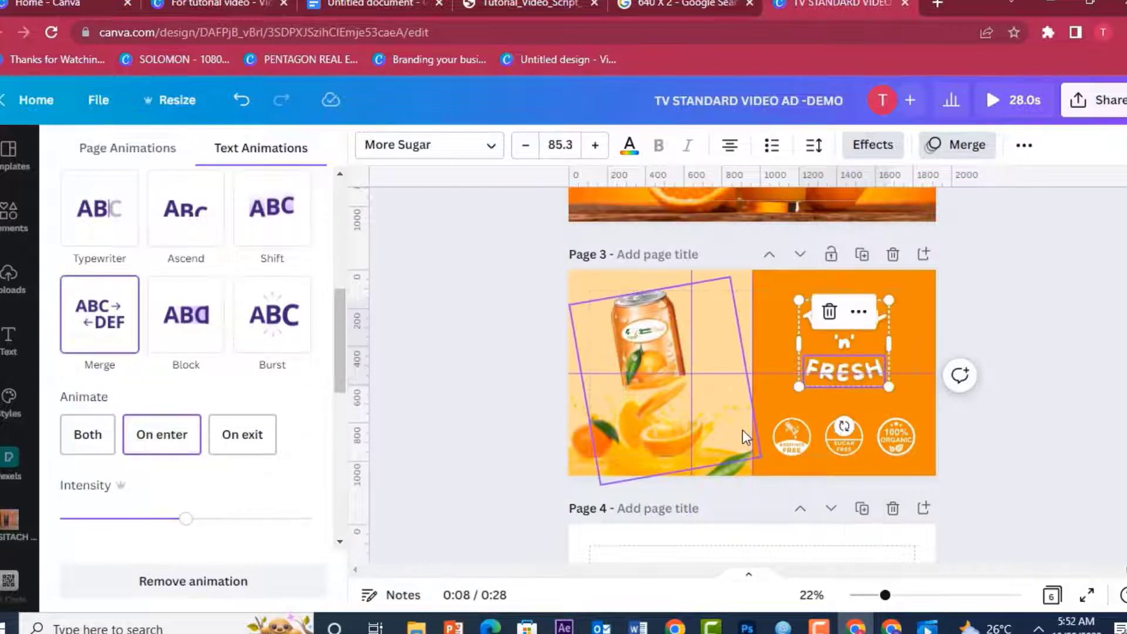
click(1092, 313)
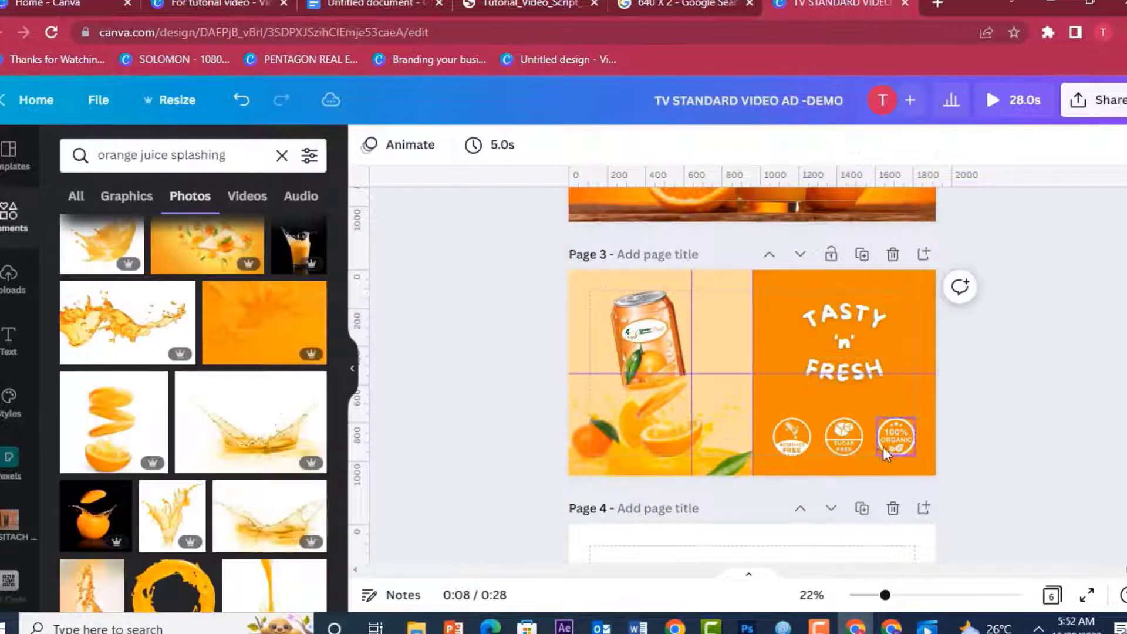
Step: Apply the Pop animation to the ADDITIVES FREE badge on page 3, on enter only
click(794, 445)
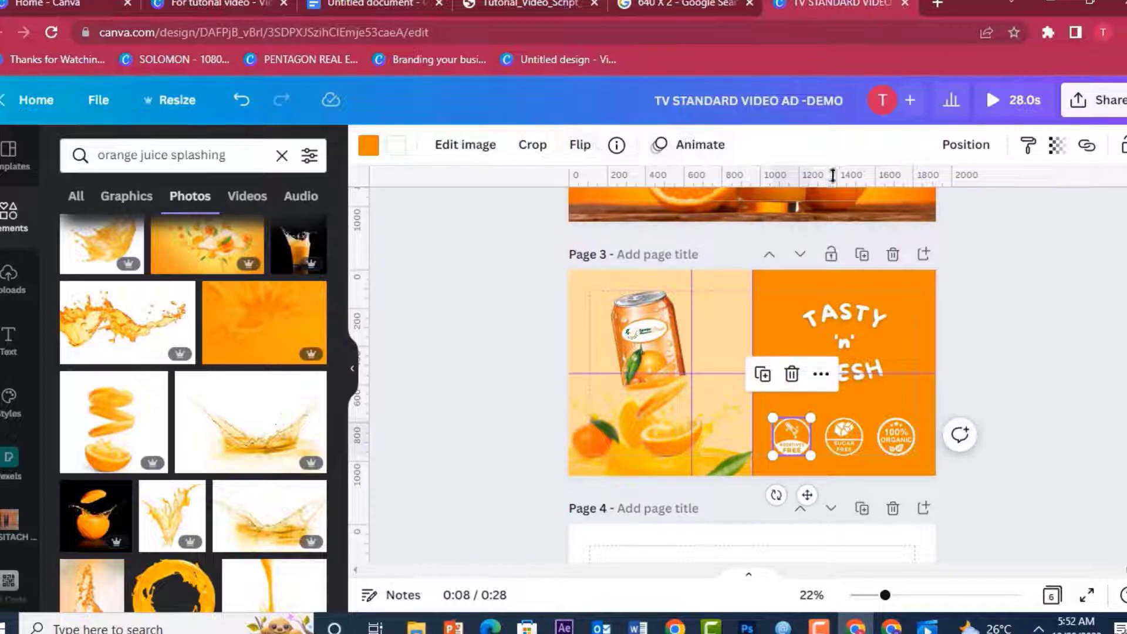
click(694, 154)
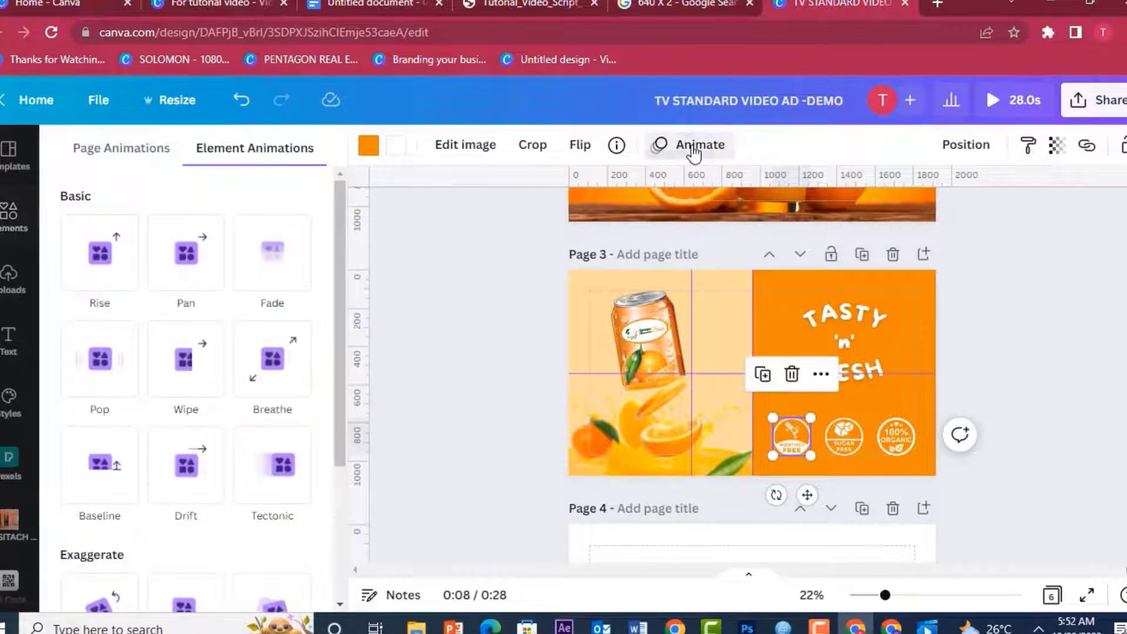
mouse_move(337, 269)
mouse_down()
mouse_move(325, 415)
mouse_move(329, 281)
mouse_up()
click(72, 351)
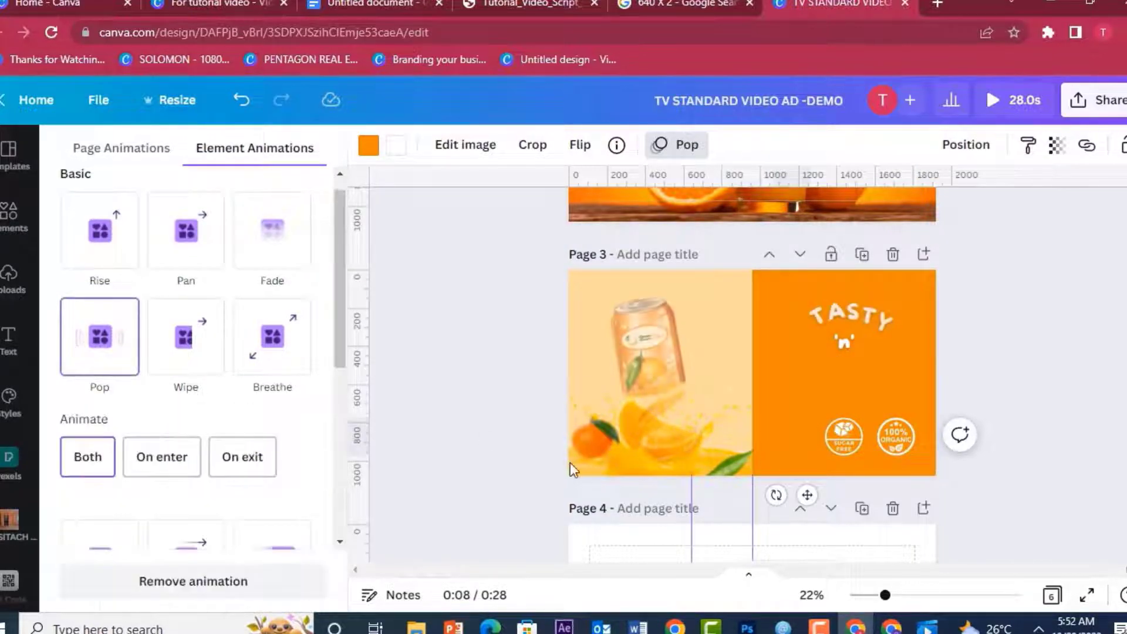
click(840, 424)
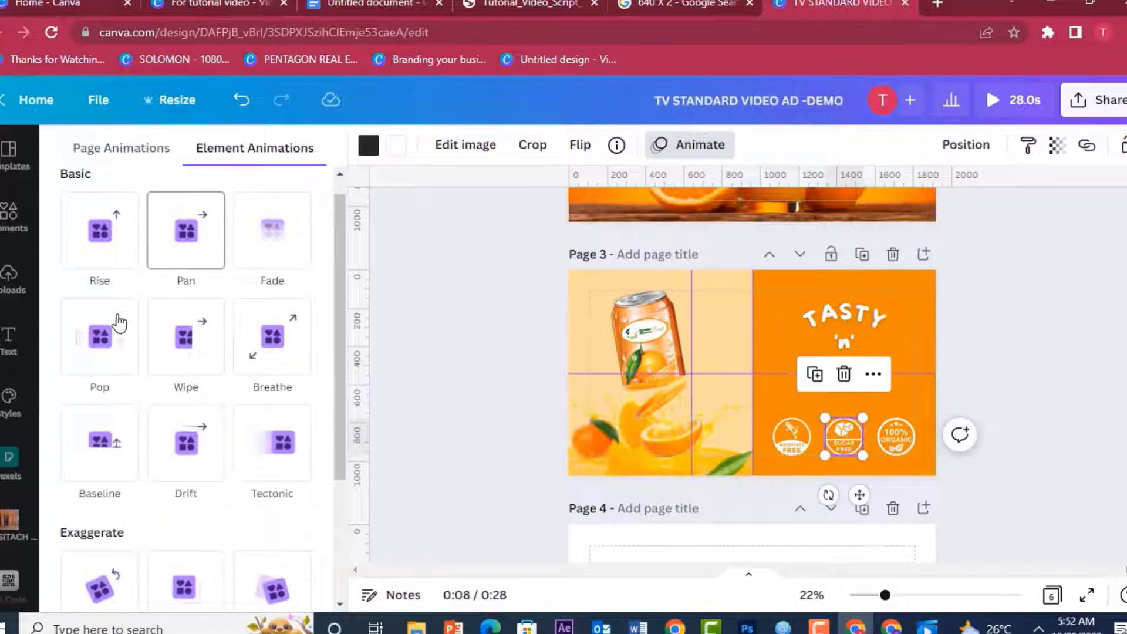
click(788, 425)
click(162, 461)
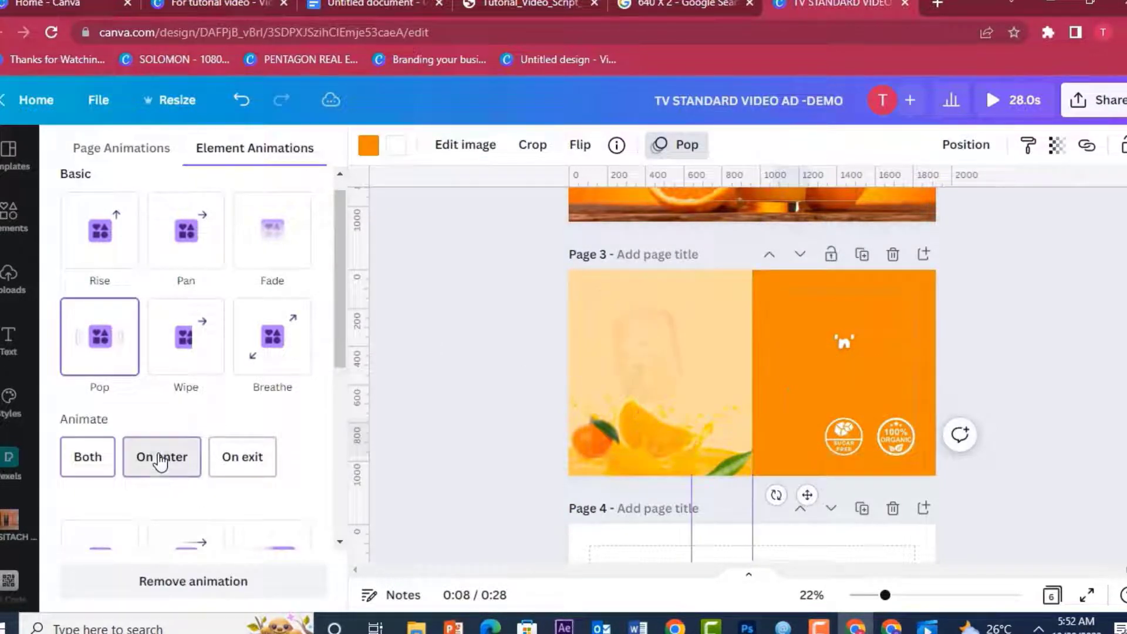
drag(347, 307, 345, 350)
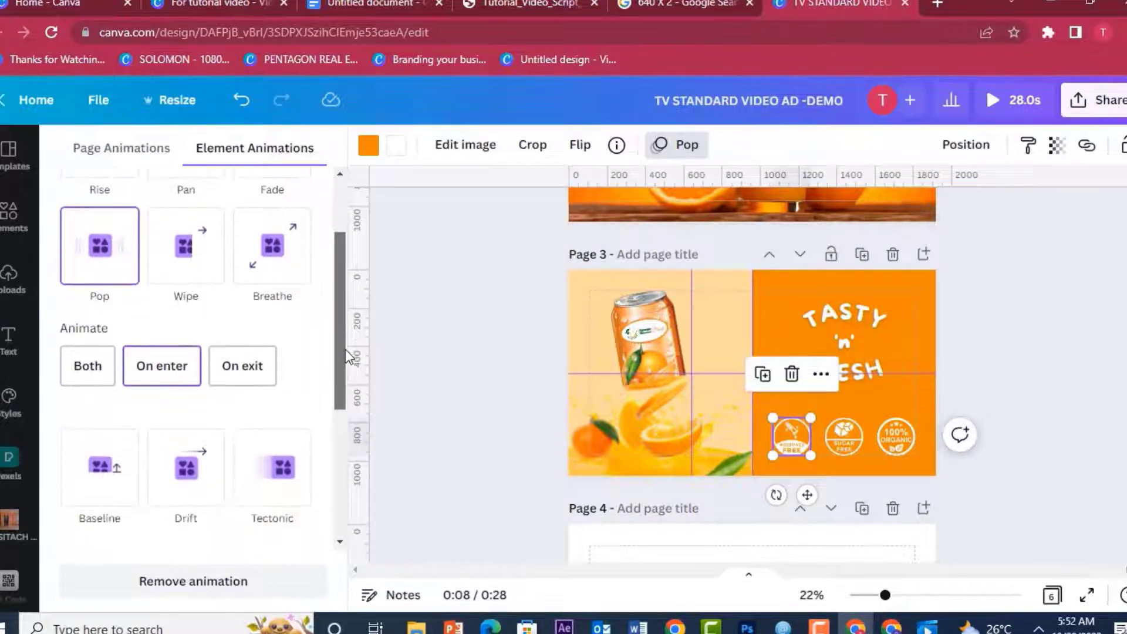
Step: Apply the Pop animation to the SUGAR FREE and 100% ORGANIC badges, on enter only
click(844, 438)
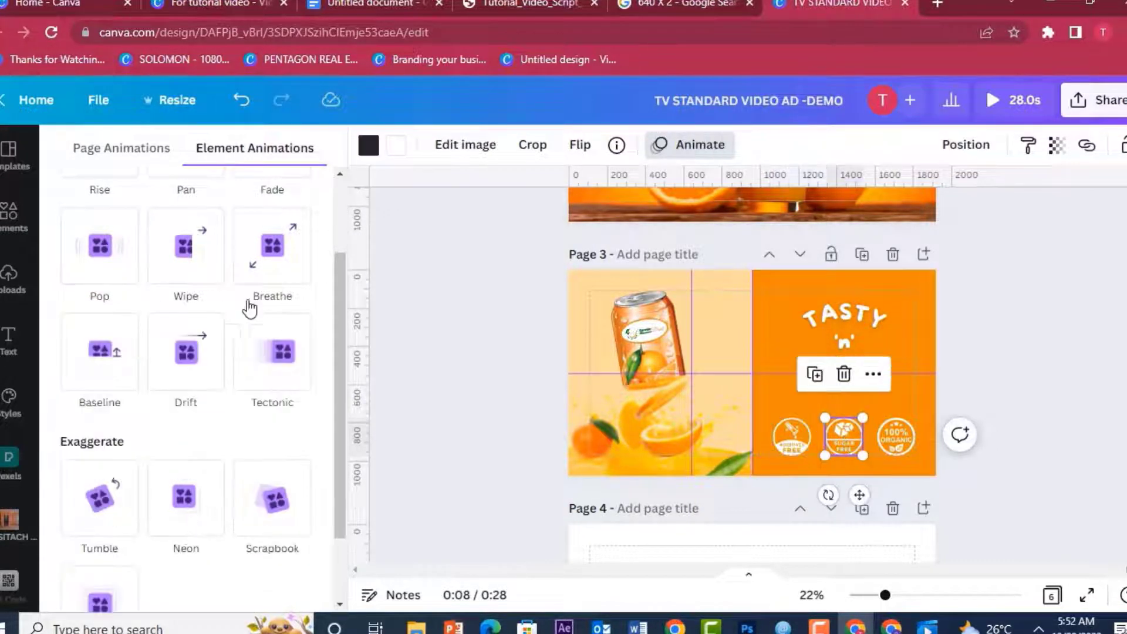
click(113, 261)
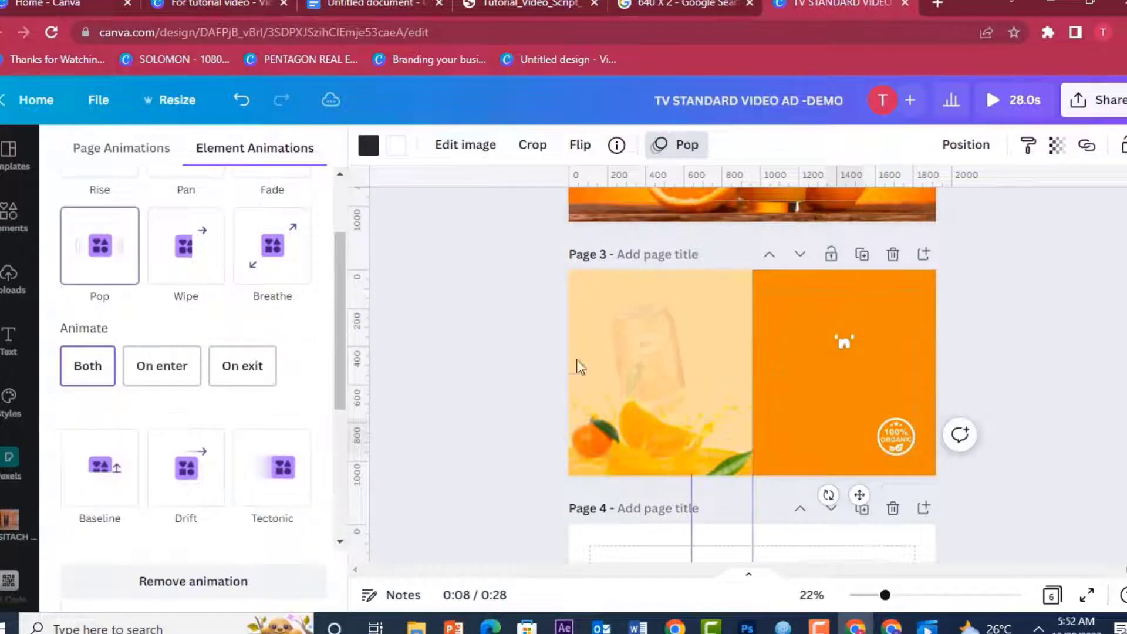
click(887, 443)
click(96, 264)
click(158, 379)
click(832, 443)
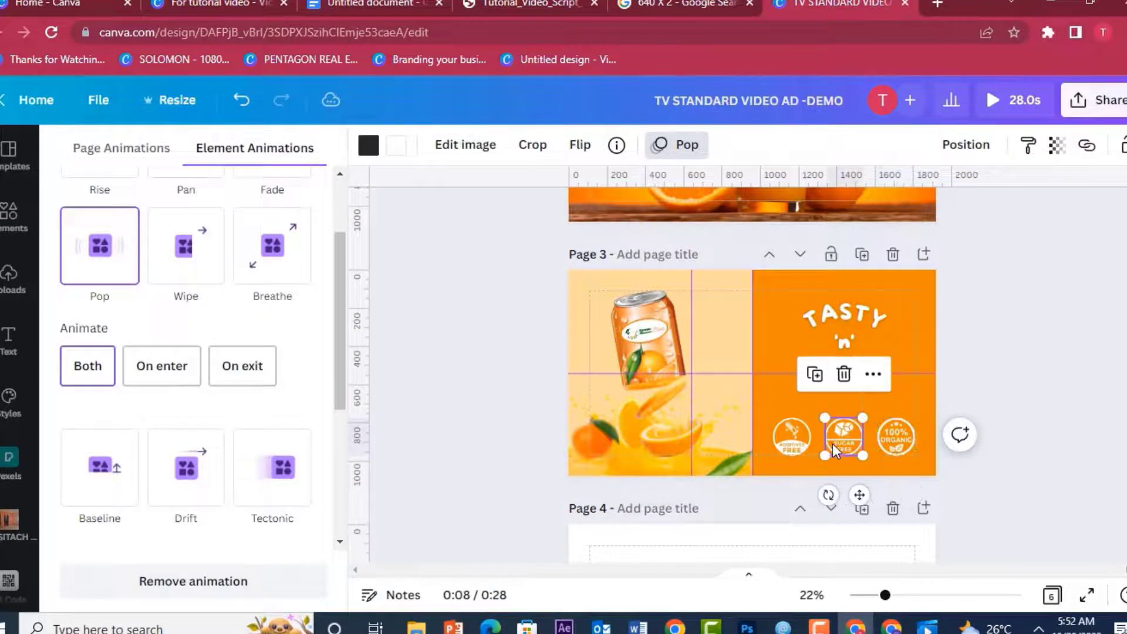
click(161, 367)
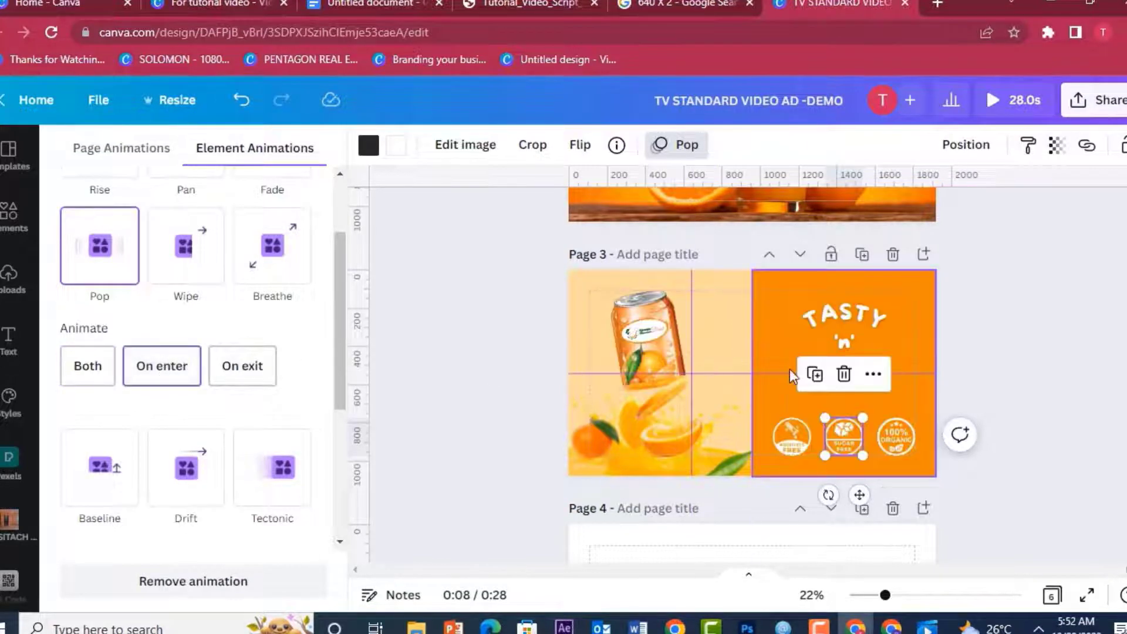
click(1033, 361)
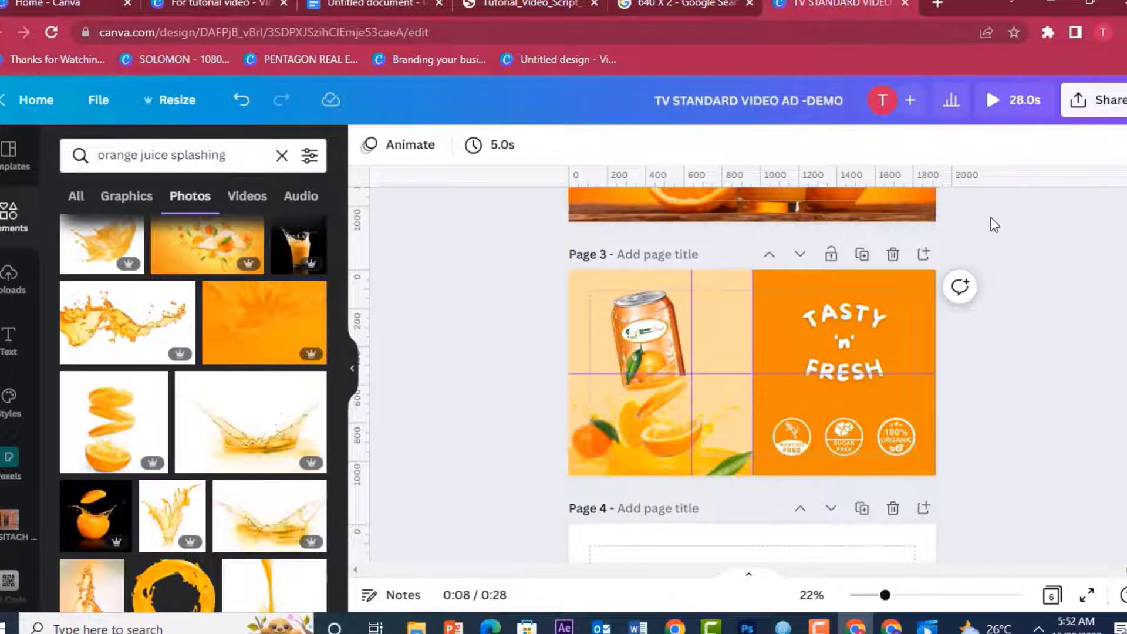
Step: Play the ad preview through the TASTY 'n' FRESH scene and return to the editor
click(1018, 100)
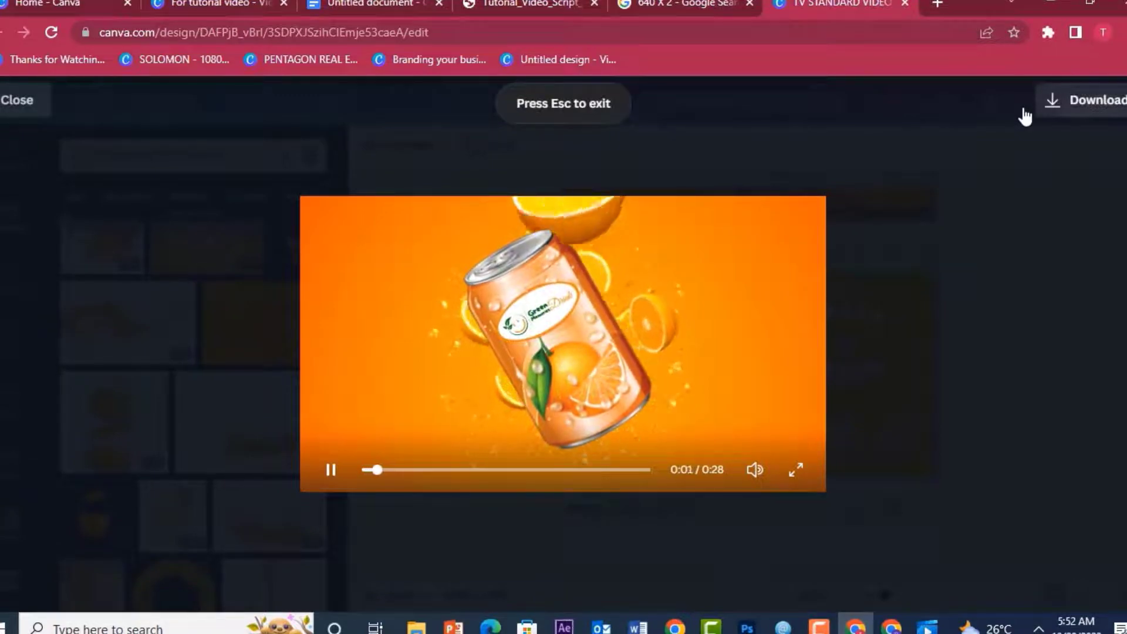
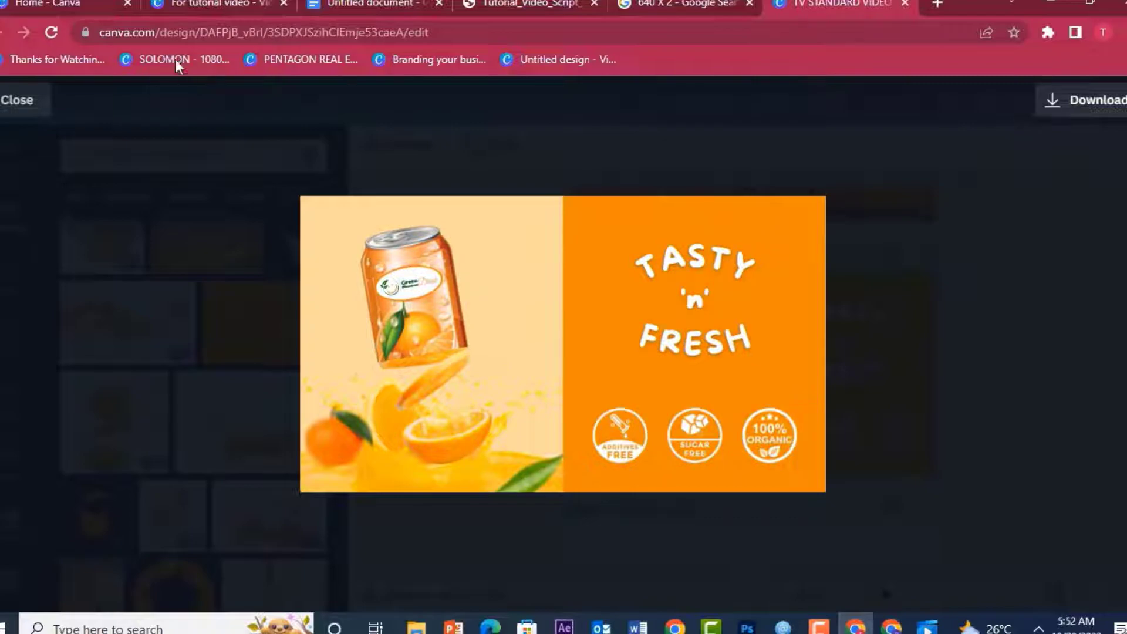
click(18, 100)
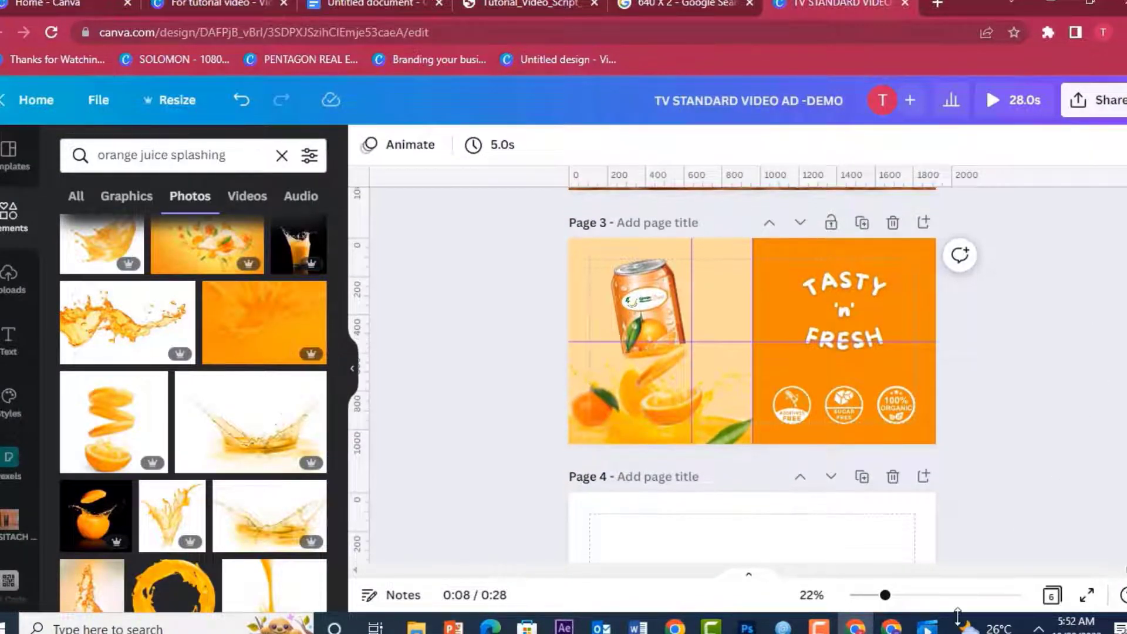
Step: Switch to the reference video, play from the TASTY 'n' FRESH scene into the ONE DRINK 3 FLAVORS scene, and return to Canva
click(926, 627)
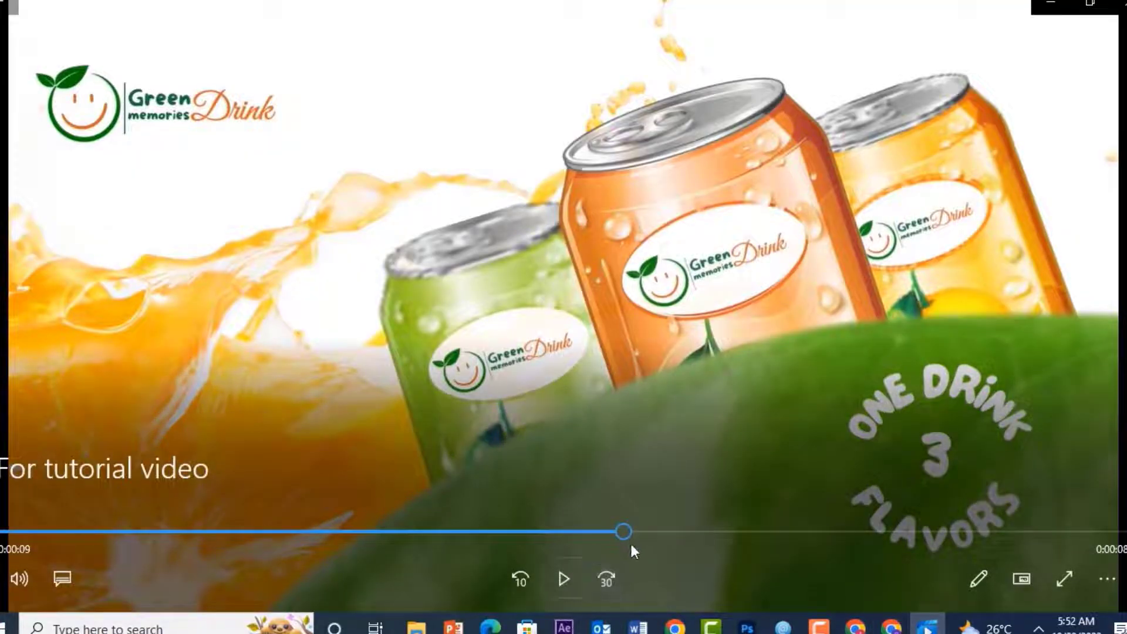
drag(627, 541, 540, 540)
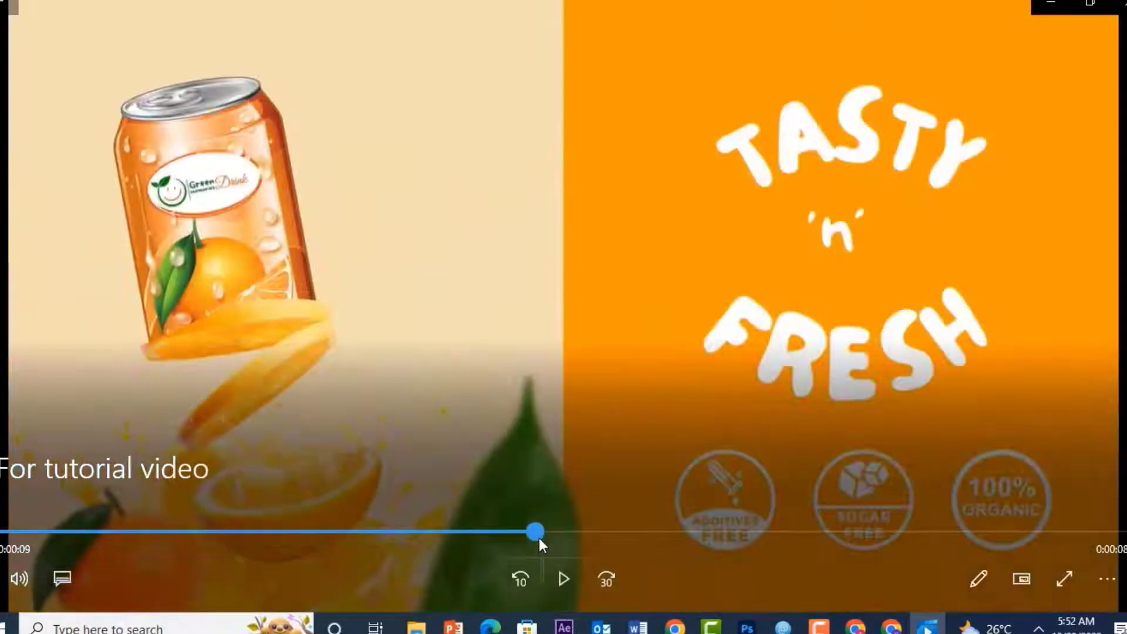
click(562, 581)
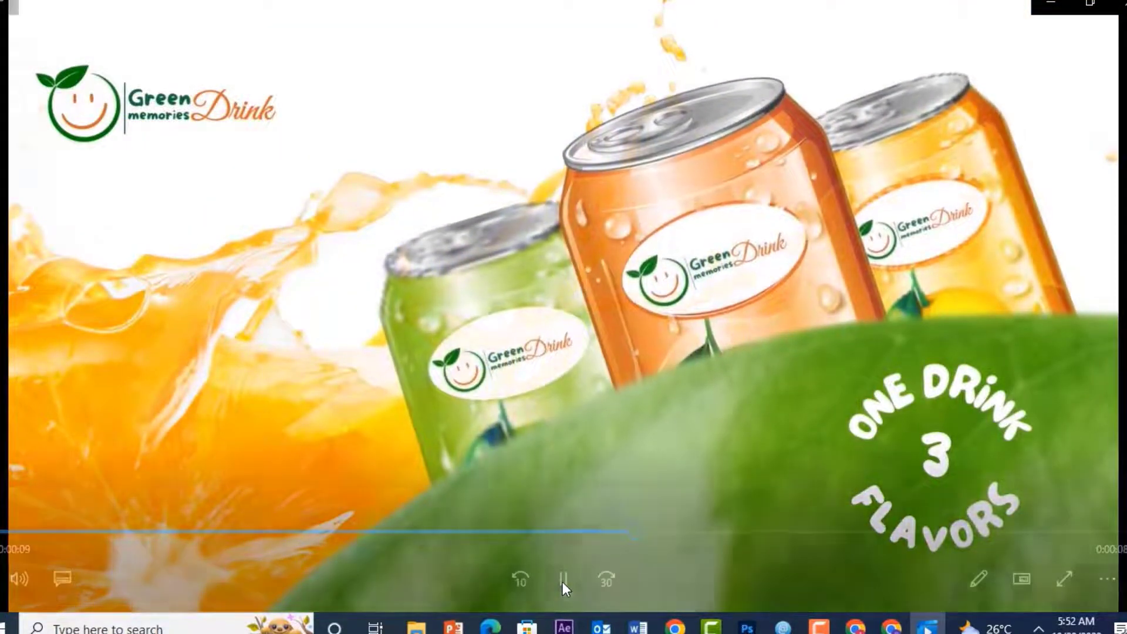
click(562, 581)
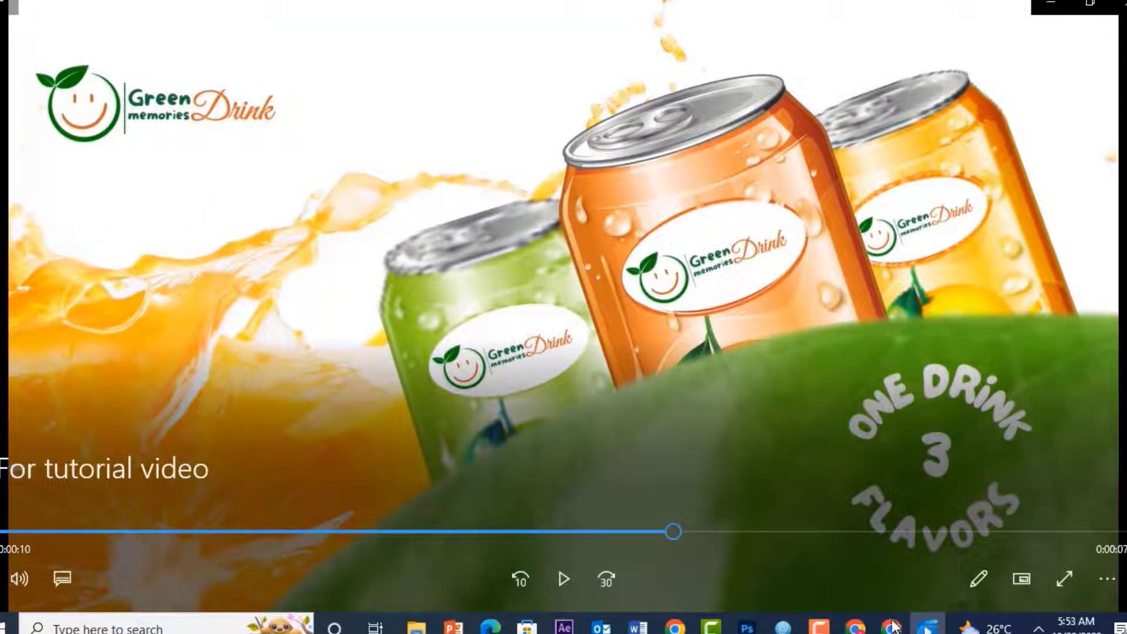
click(858, 630)
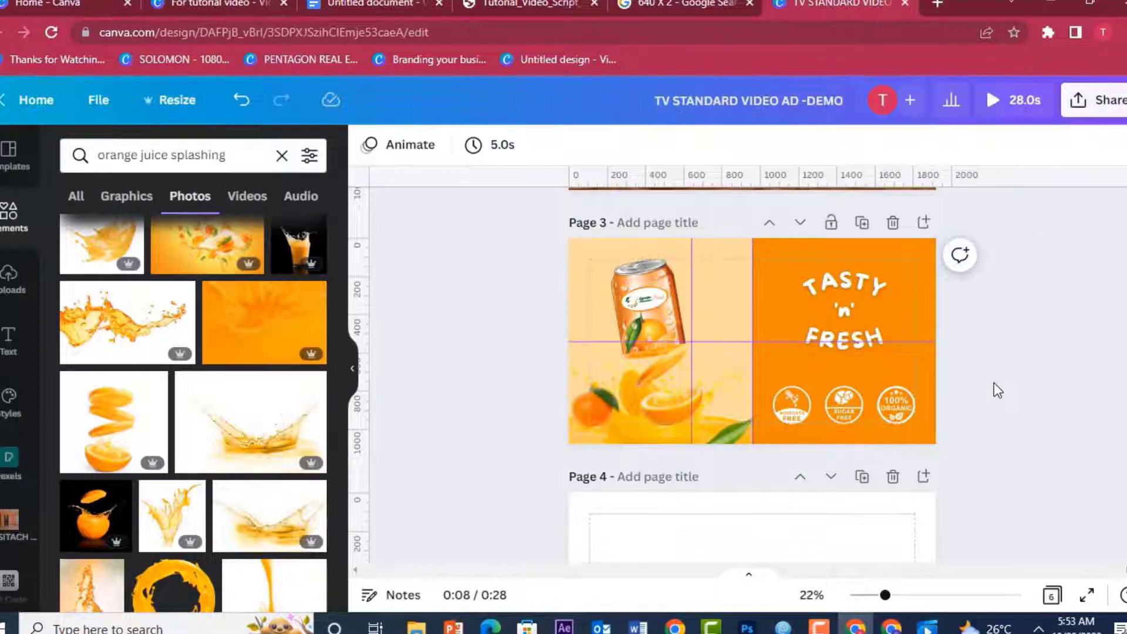
Step: Add a blank page after page 4 and duplicate the last page holding the three juice cans
click(923, 476)
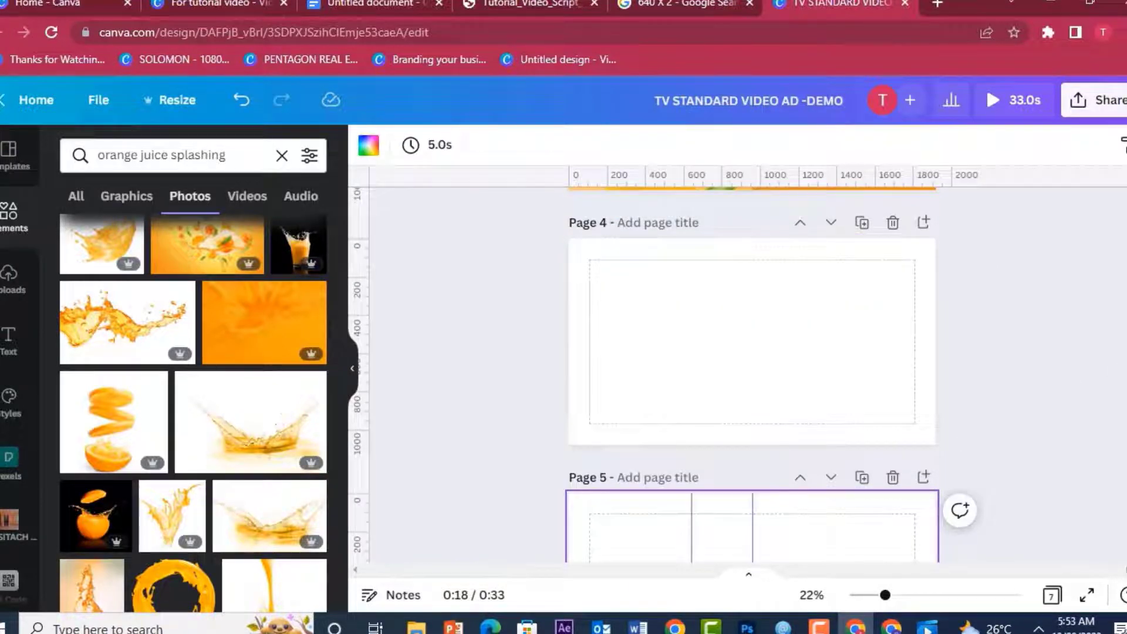
scroll(522, 344, down, 10)
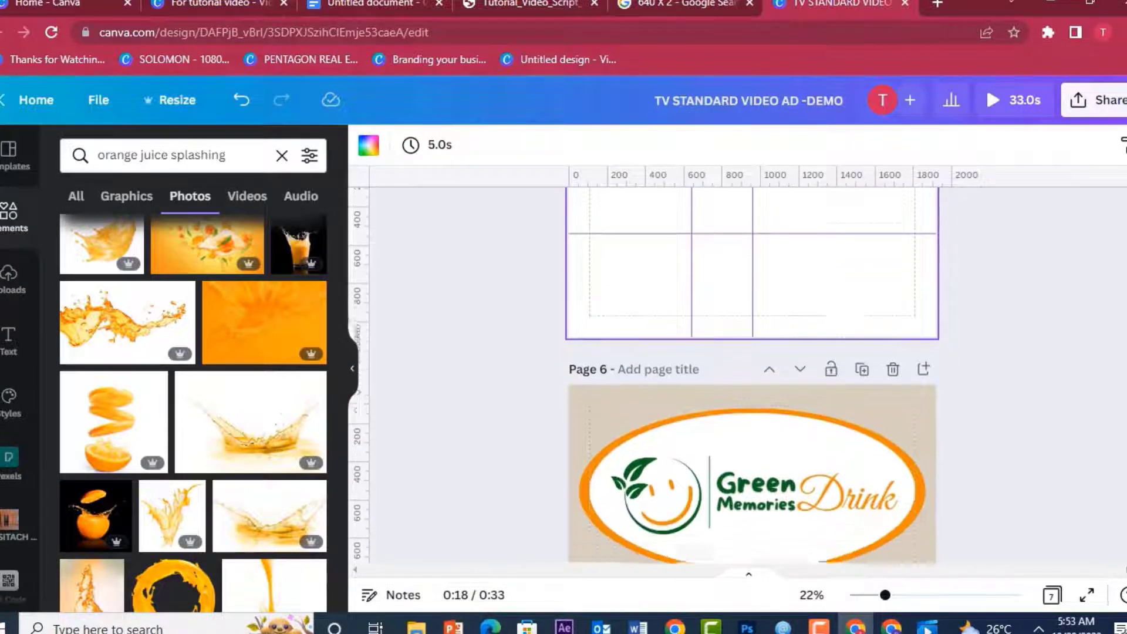
drag(614, 422, 632, 412)
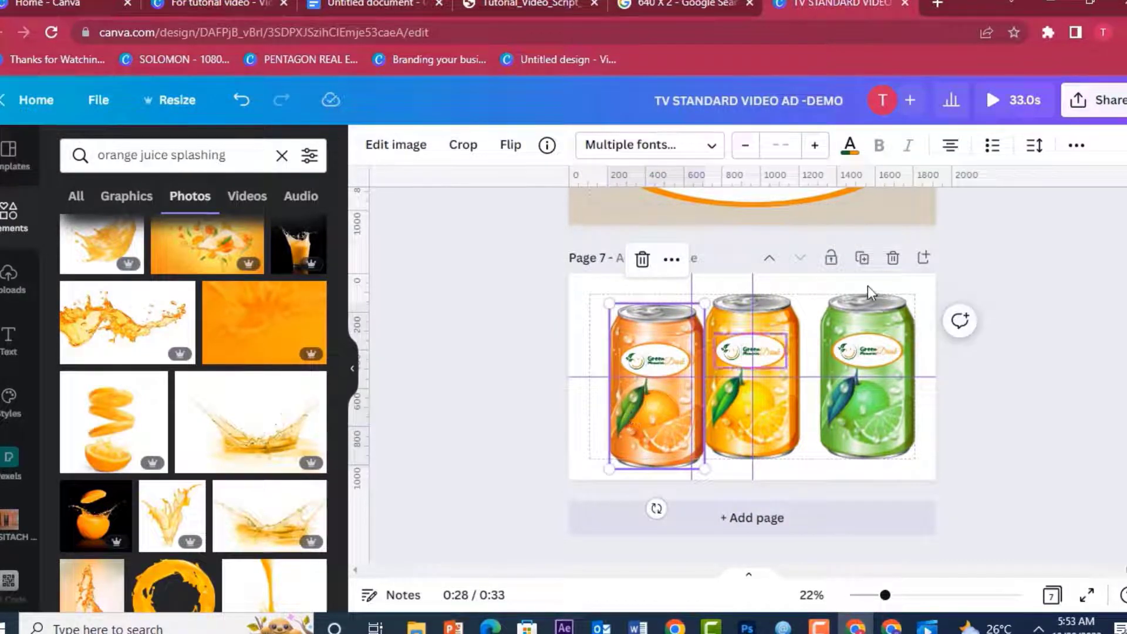
click(861, 258)
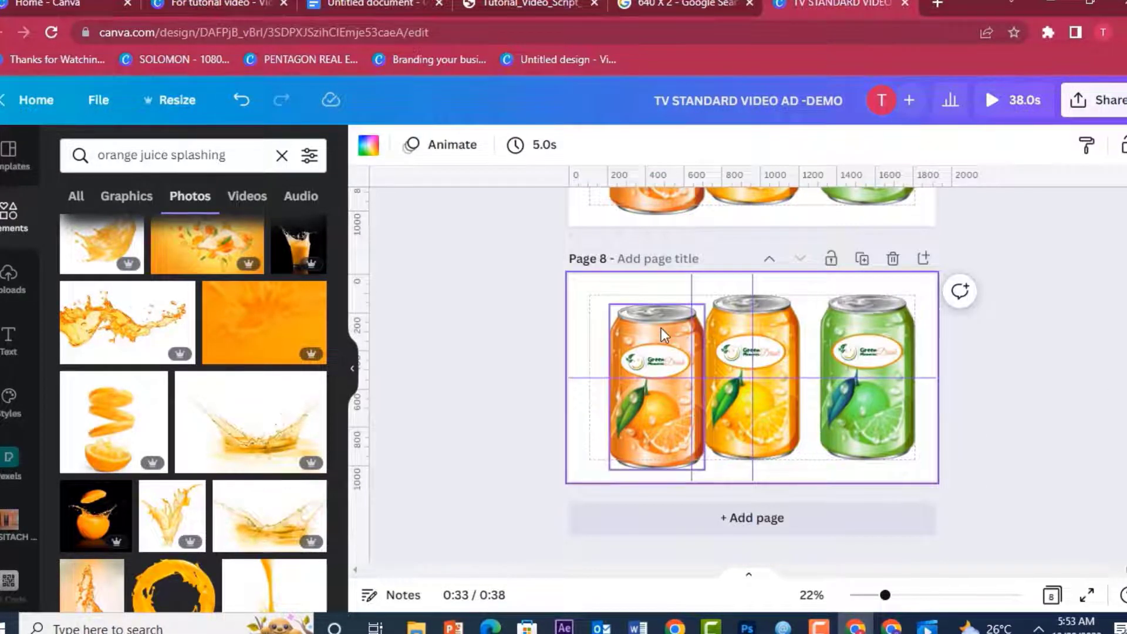
Step: On the duplicated page, move the orange can out of the way and group the yellow can with its label
click(643, 328)
drag(642, 328, 819, 257)
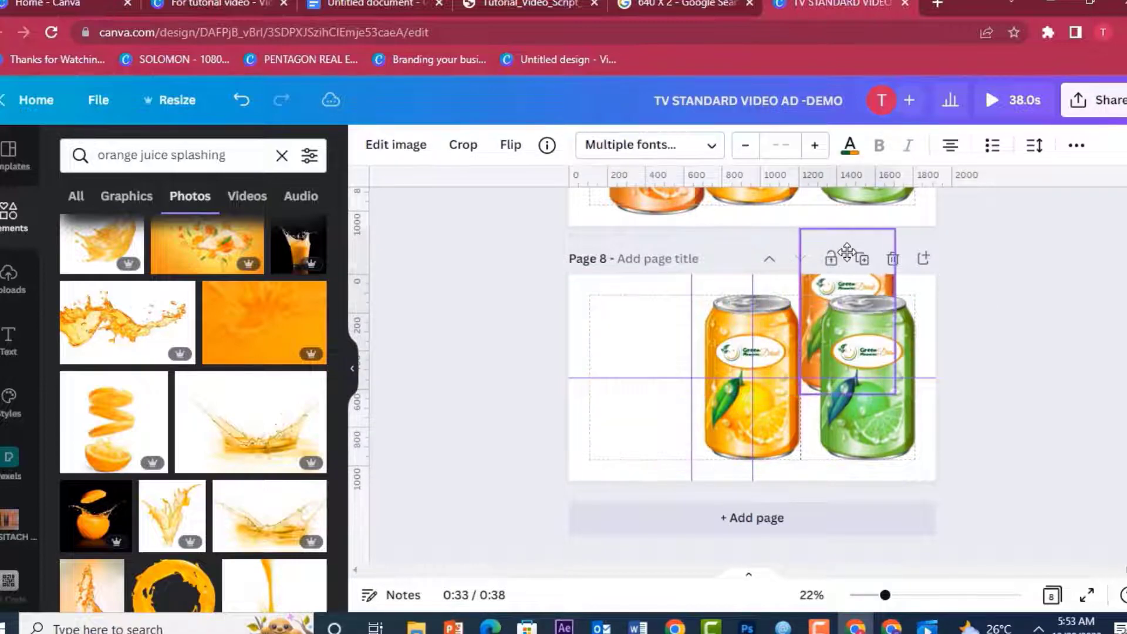
drag(766, 385, 688, 394)
key(ctrl+z)
drag(663, 314, 769, 382)
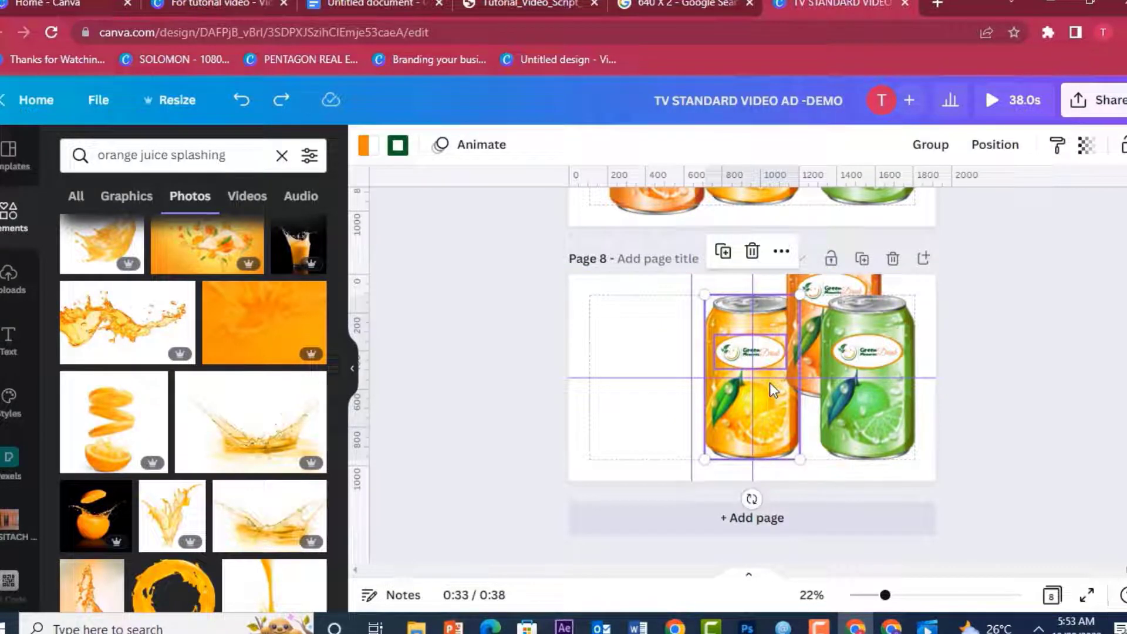
key(ctrl+g)
Step: Move the yellow can to the left of the row and bring the orange can down into the middle
click(886, 353)
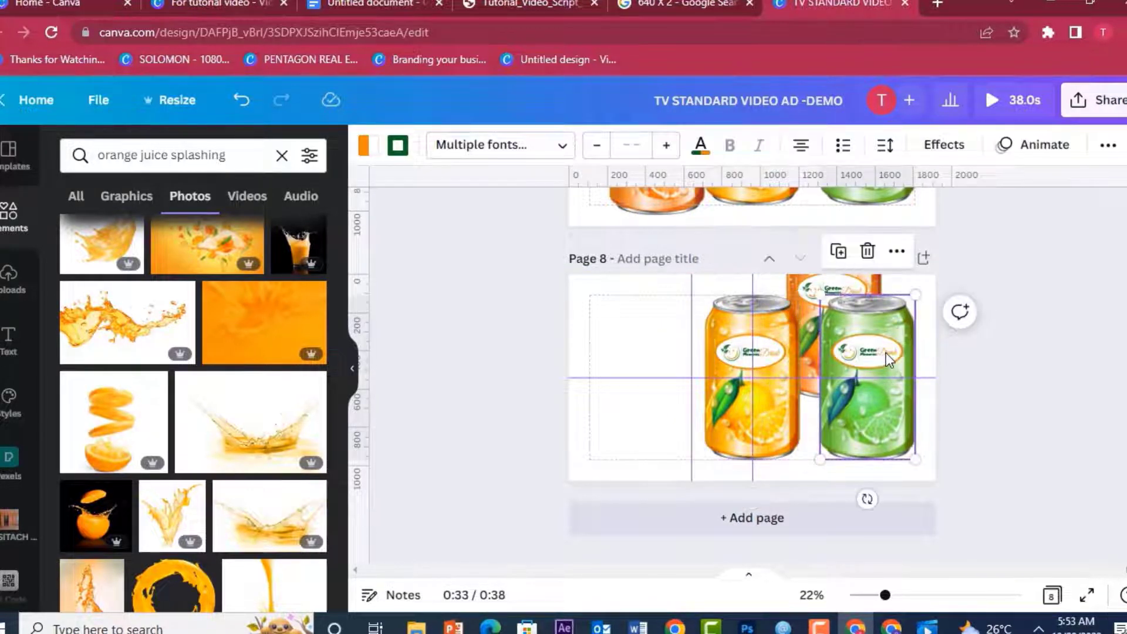
drag(727, 361, 641, 361)
drag(840, 282, 770, 327)
Step: Shrink the yellow can slightly, send it to the back and tuck its edge behind the orange can
click(701, 344)
drag(714, 303, 693, 336)
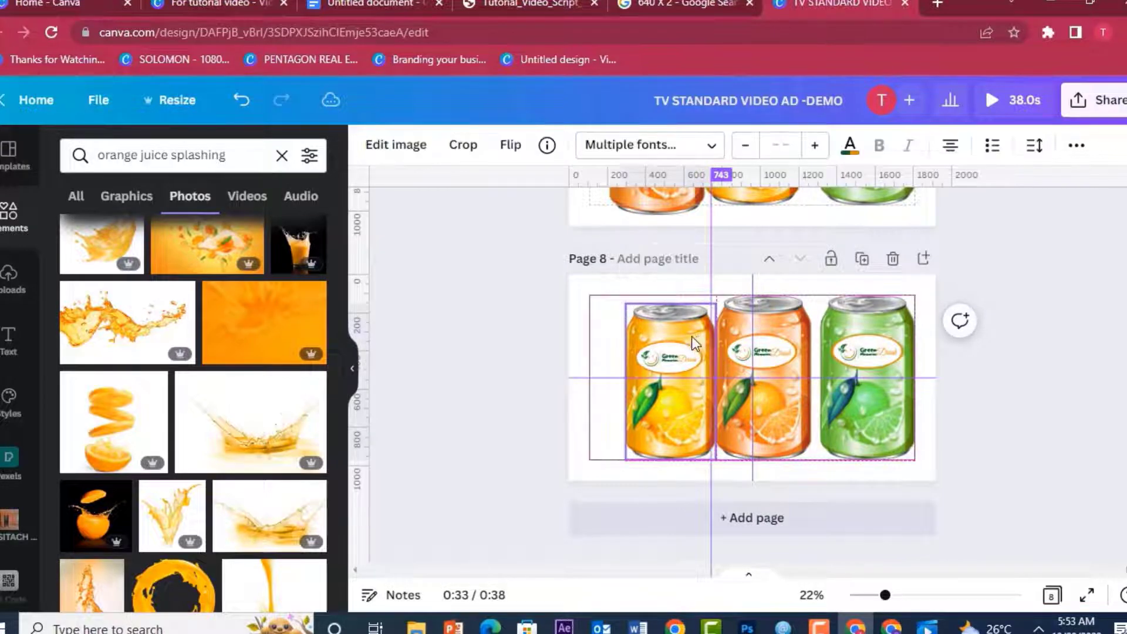
right_click(695, 340)
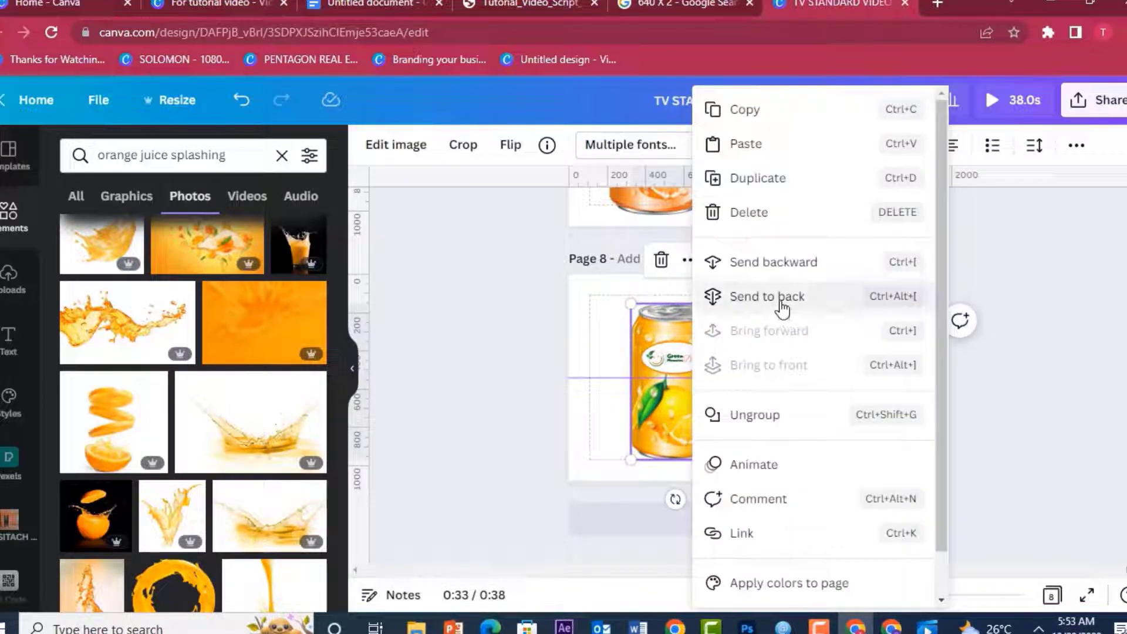
click(782, 303)
click(673, 355)
Step: Shrink the green can slightly, send it to the back and tuck its edge behind the orange can
click(859, 360)
click(903, 308)
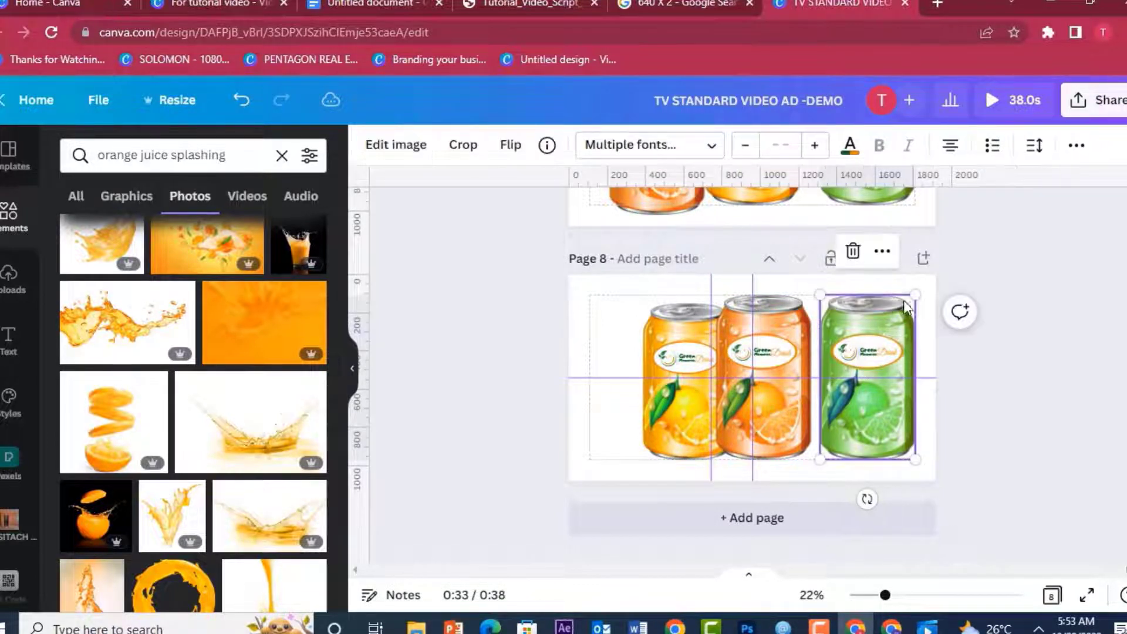
drag(914, 295, 899, 315)
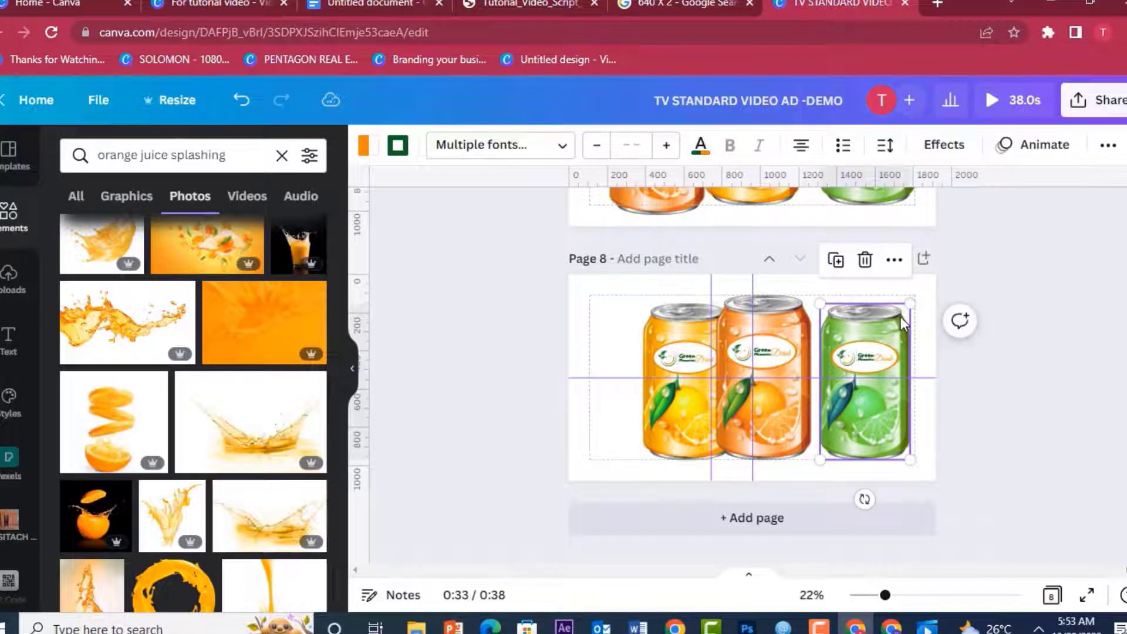
click(900, 316)
right_click(887, 317)
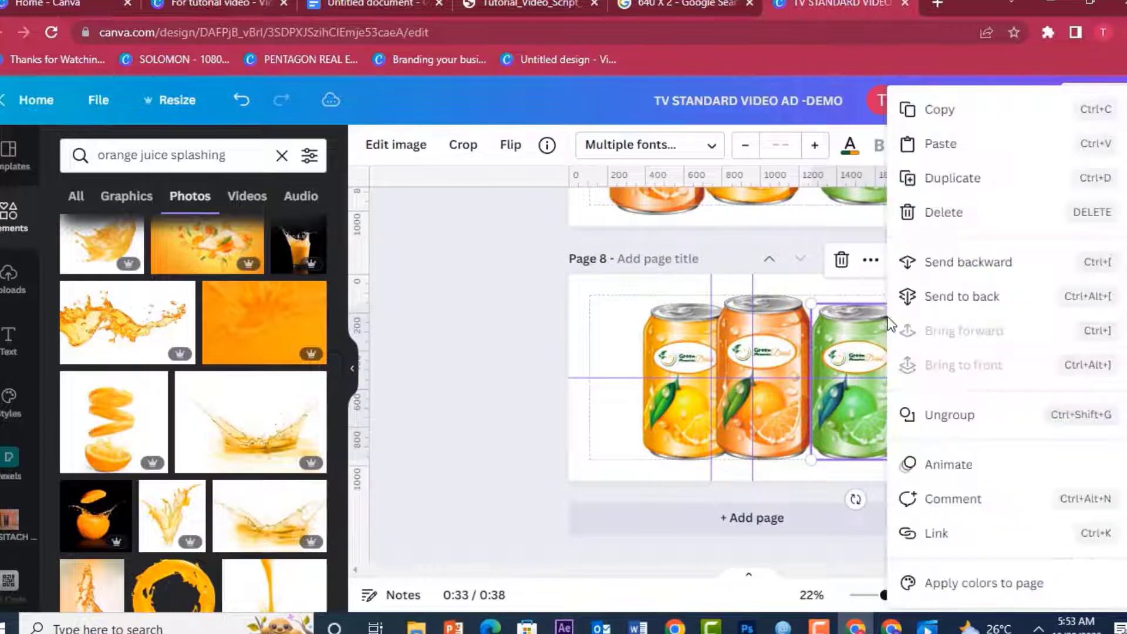
click(967, 316)
click(861, 353)
drag(861, 352, 836, 348)
Step: Enlarge the orange can in the middle to about 523 × 908
click(747, 382)
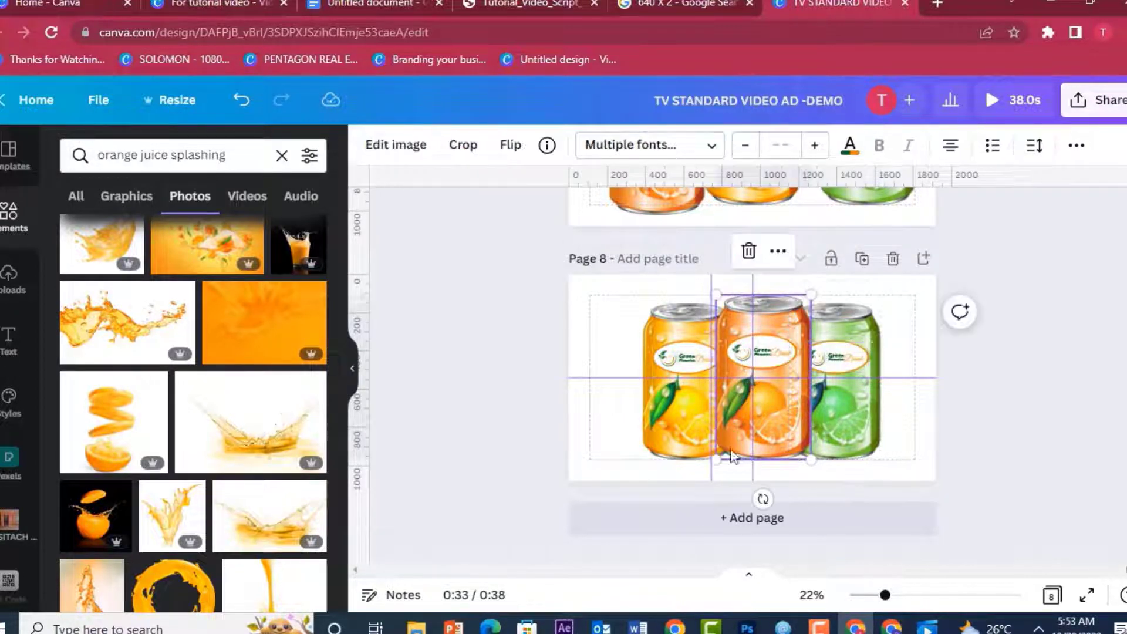
drag(717, 458, 713, 468)
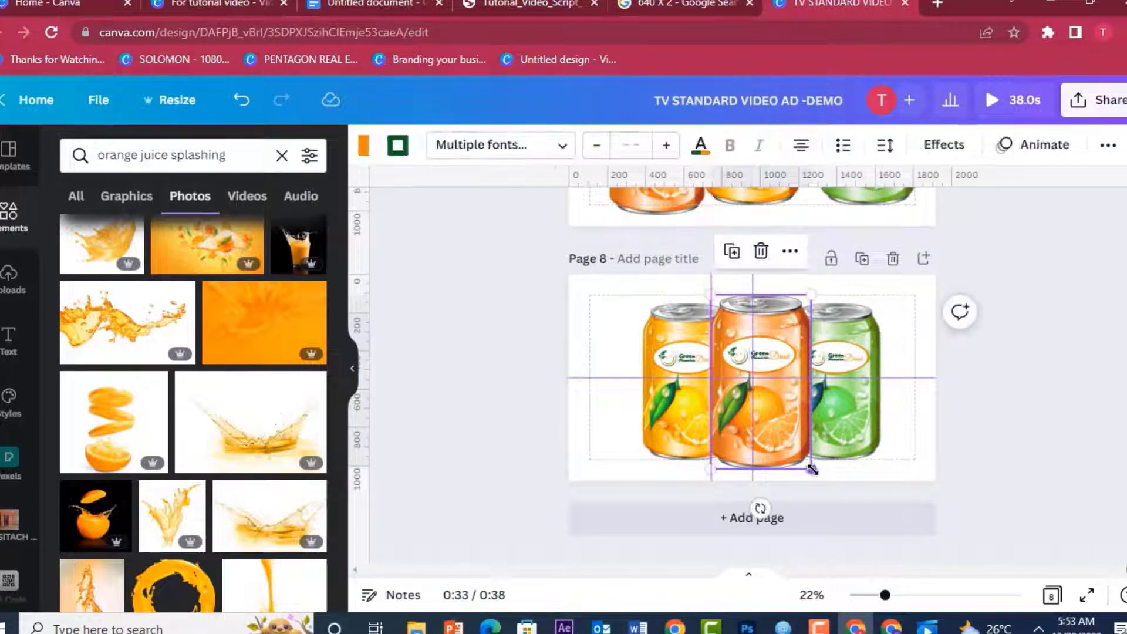
drag(811, 469, 811, 468)
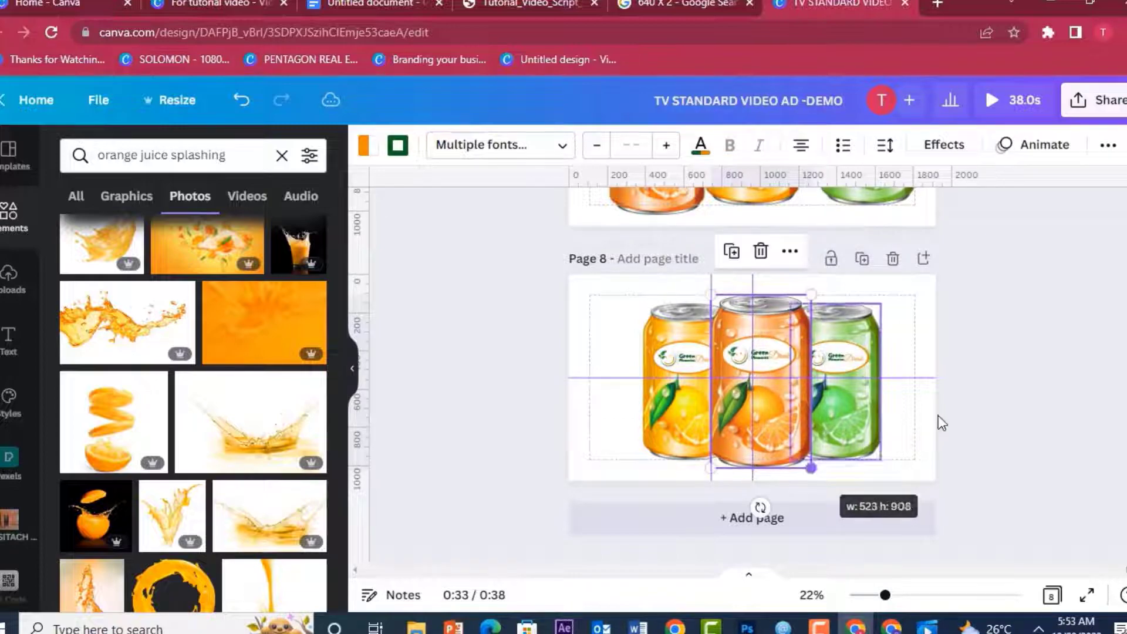
Step: Copy the three overlapping cans from page 8 and paste them onto the blank page 4
click(947, 413)
drag(579, 316, 994, 379)
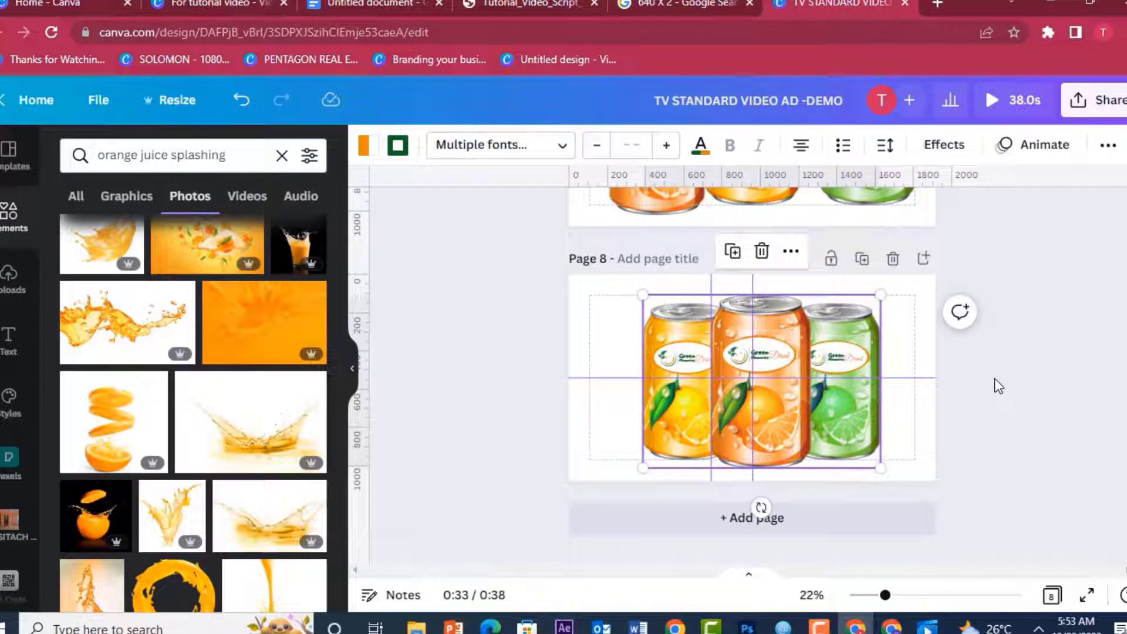
drag(826, 315, 884, 303)
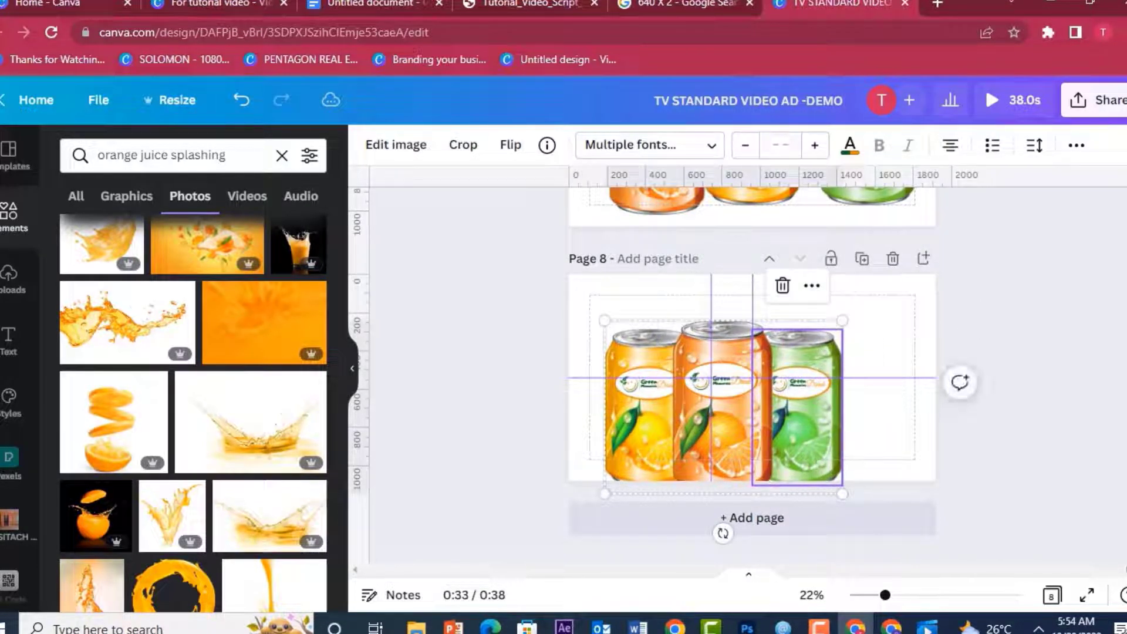
scroll(722, 531, up, 10)
scroll(781, 314, up, 5)
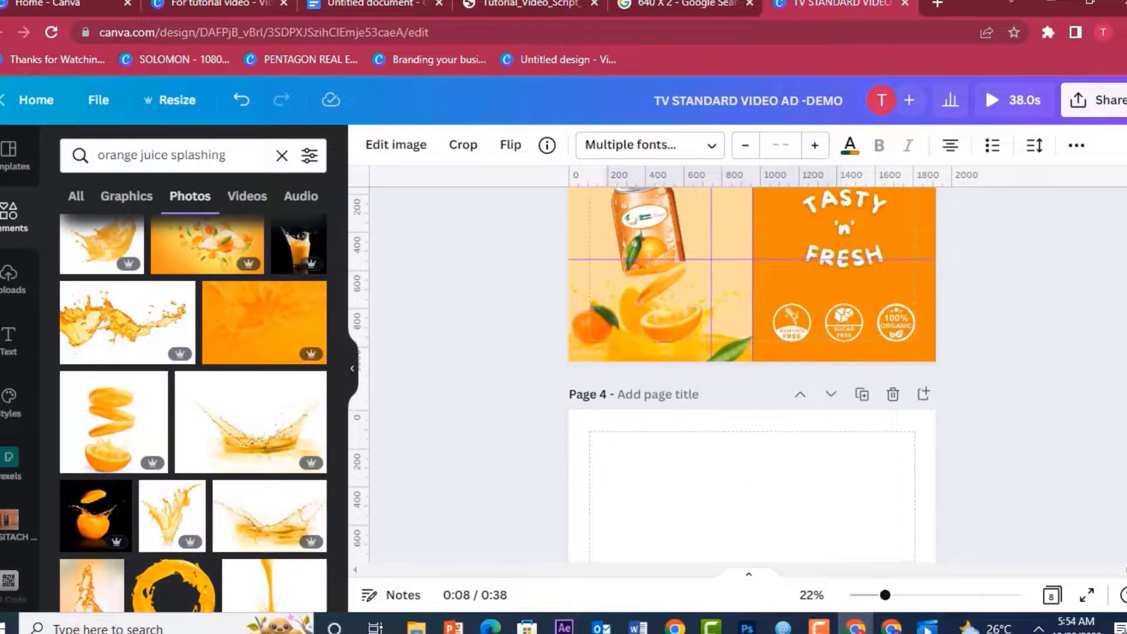
scroll(781, 314, down, 3)
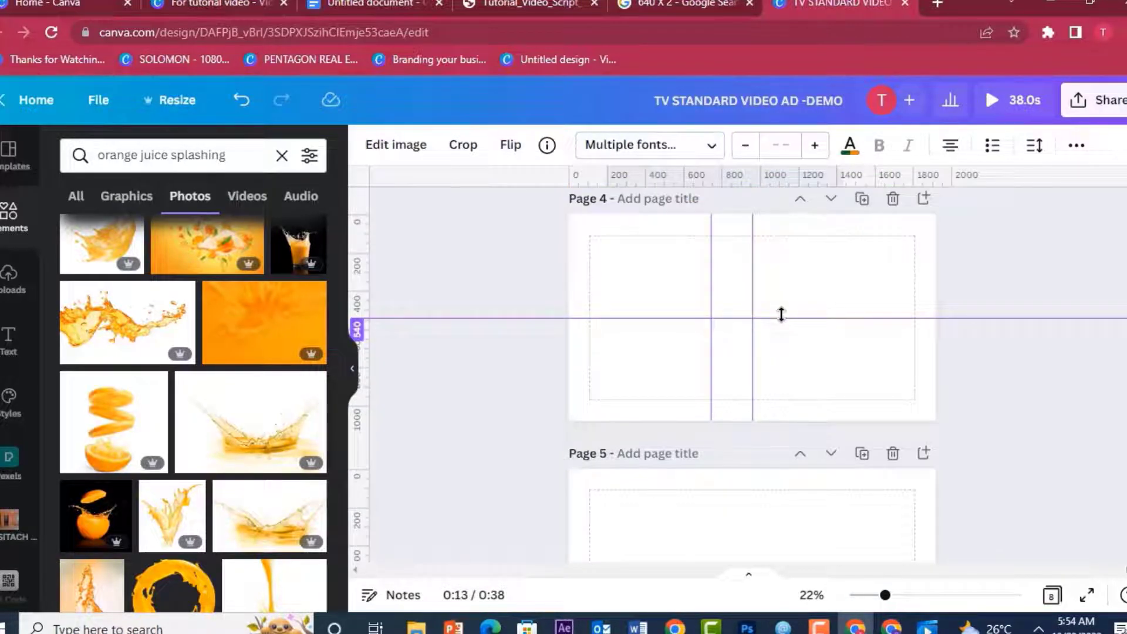
key(ctrl+v)
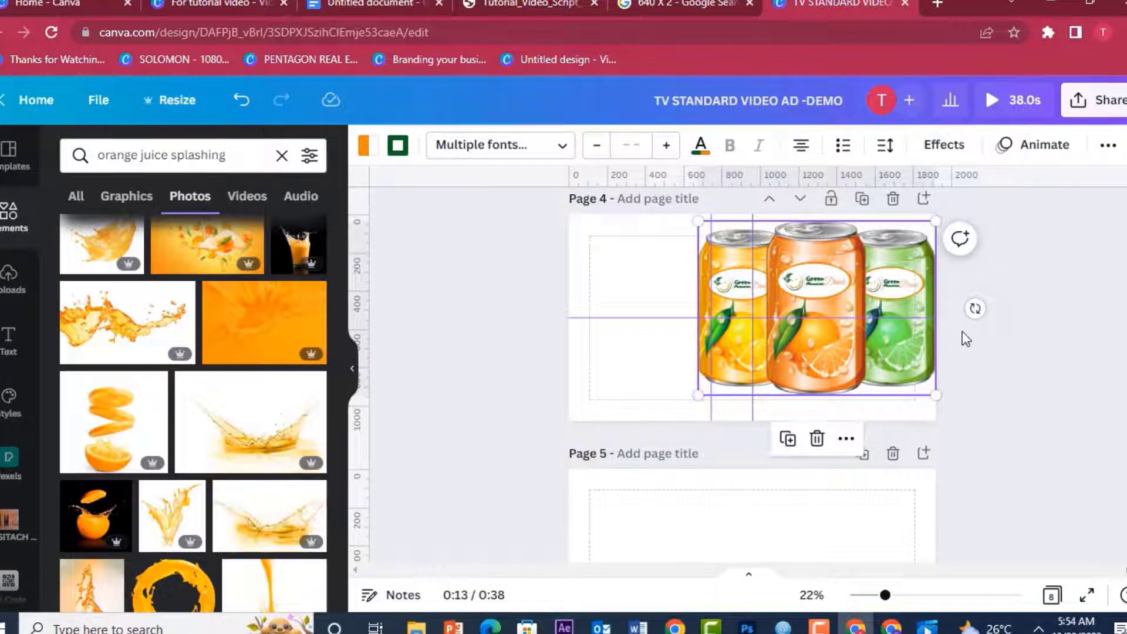
Step: Tilt the pasted can group counterclockwise at page 4's right edge and hide the rulers and guides
drag(974, 307, 966, 256)
mouse_move(869, 287)
mouse_down()
mouse_move(879, 295)
mouse_move(863, 295)
mouse_up()
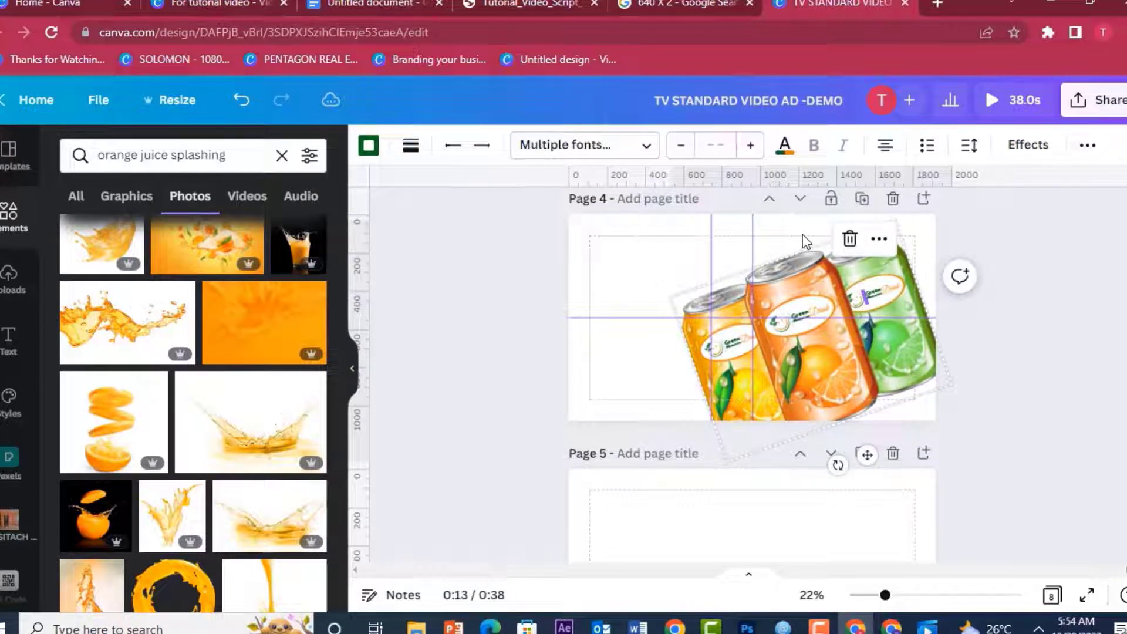
key(shift+r)
click(1060, 361)
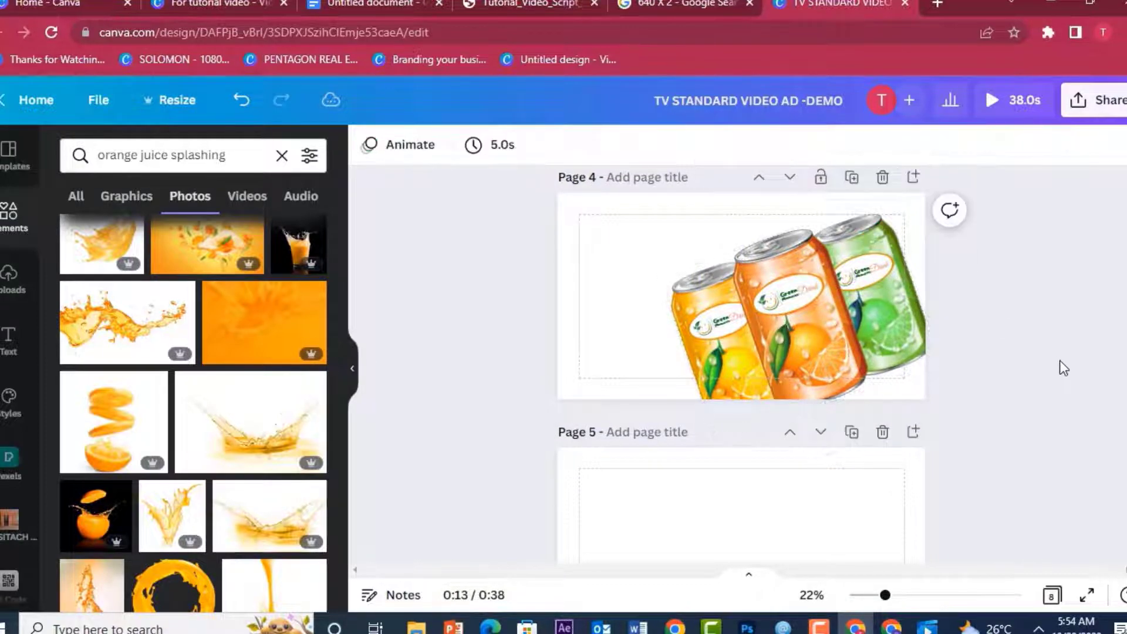
Step: Ungroup the Green Memories Drink badge on page 6 and delete its white and orange ovals
scroll(1060, 361, down, 10)
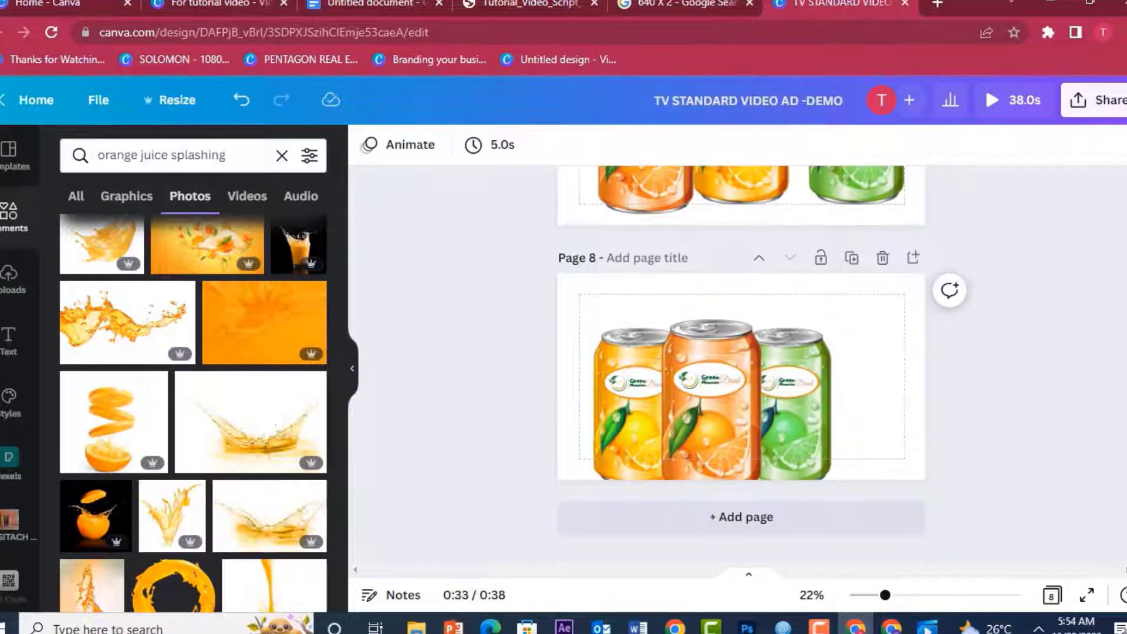
scroll(784, 422, up, 5)
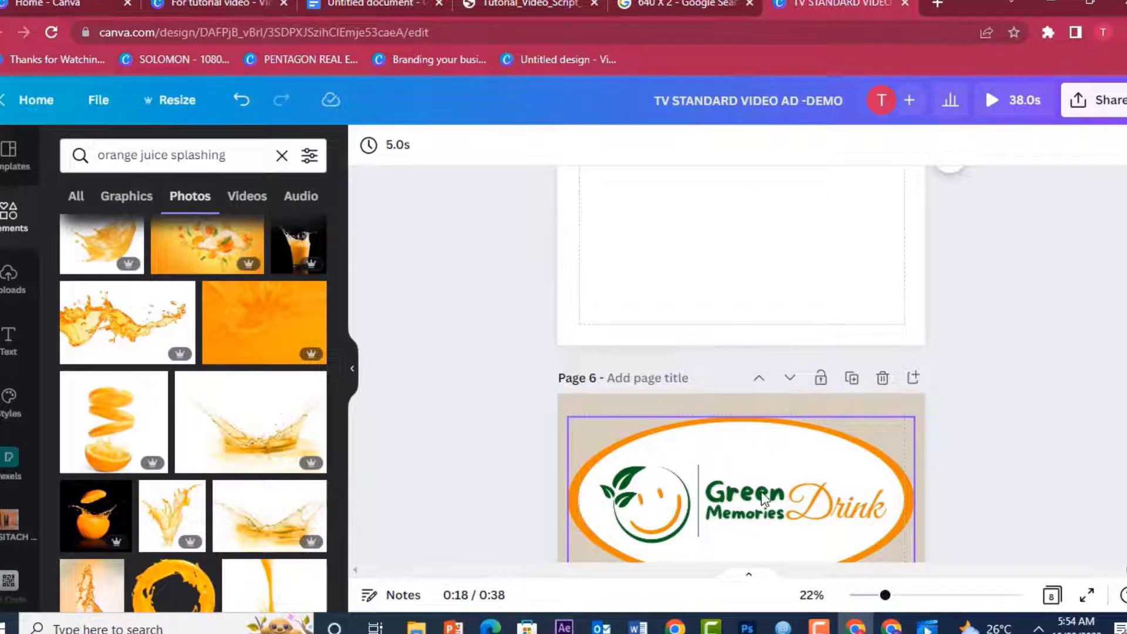
click(763, 498)
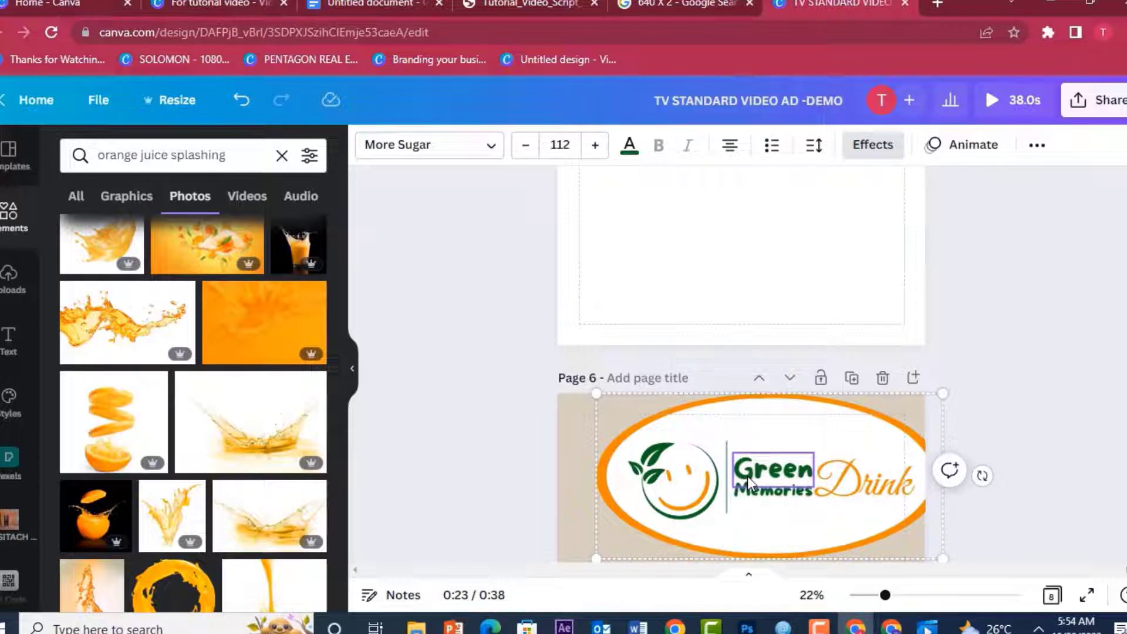
key(ctrl+shift+g)
click(986, 414)
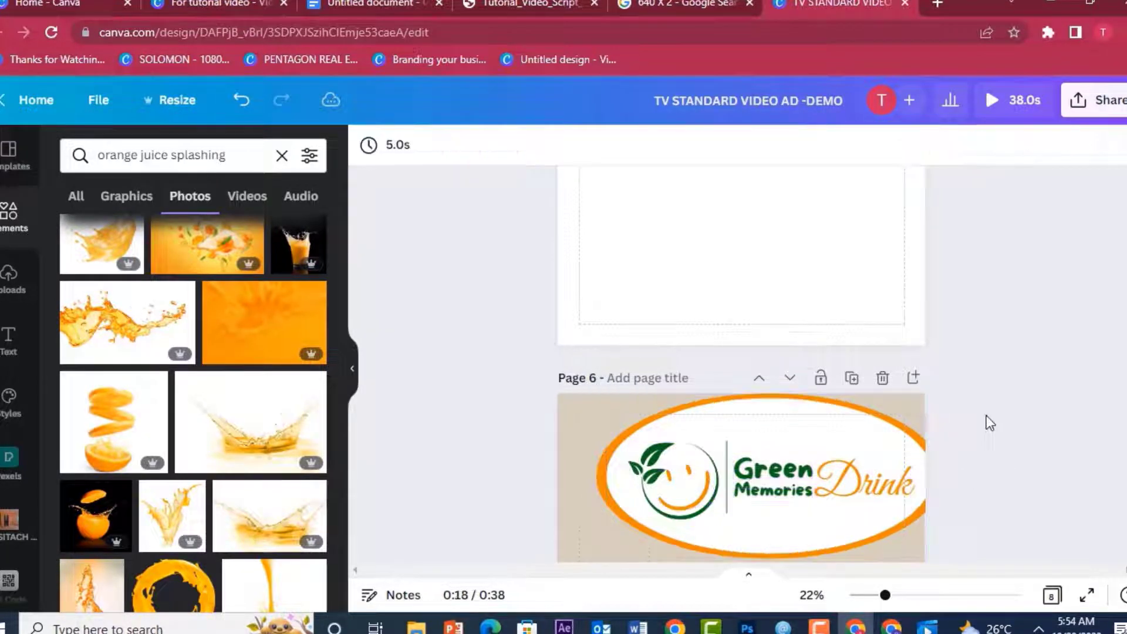
click(890, 403)
key(Delete)
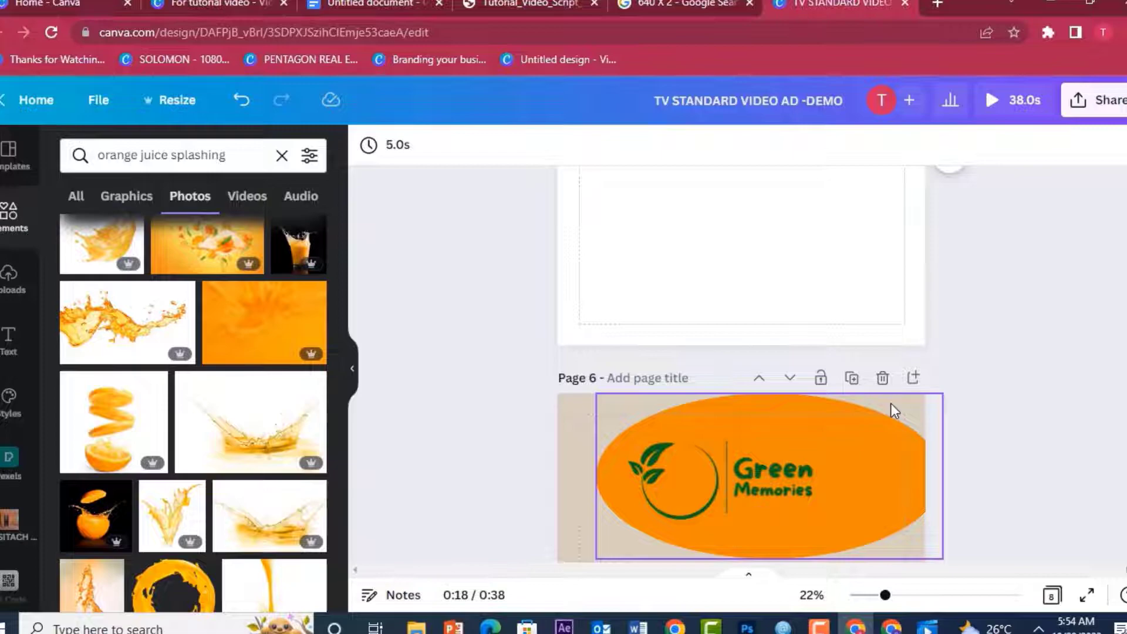
click(885, 413)
key(Delete)
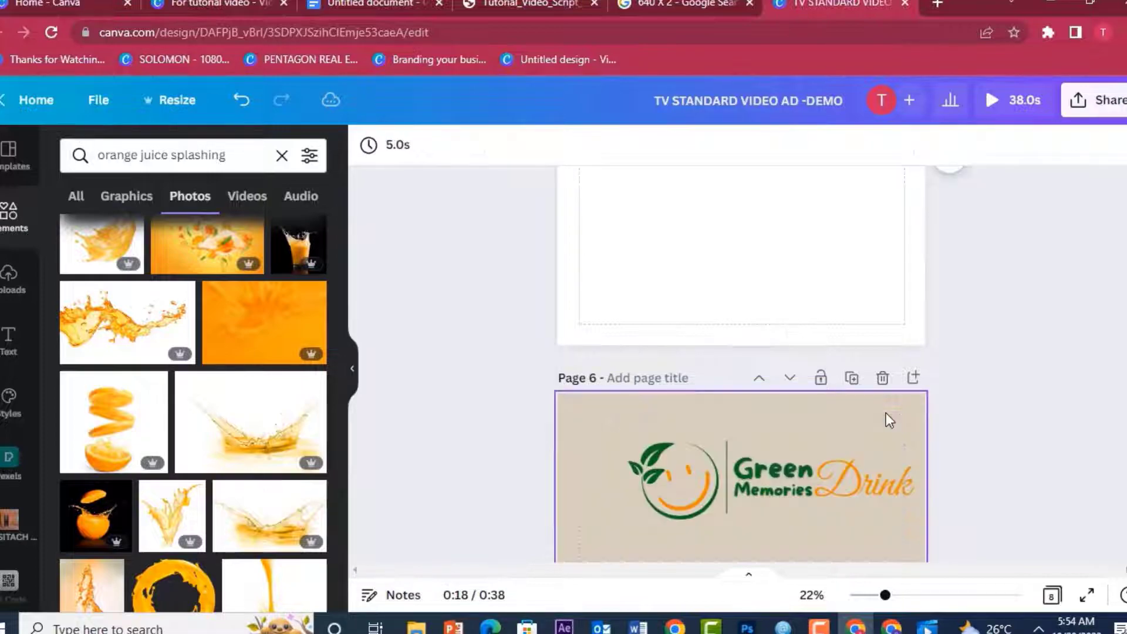
Step: Copy the bare Green Memories Drink logo from page 6 to page 4 and shrink it into the upper-left corner of the page margin
drag(584, 410, 996, 516)
key(ctrl+c)
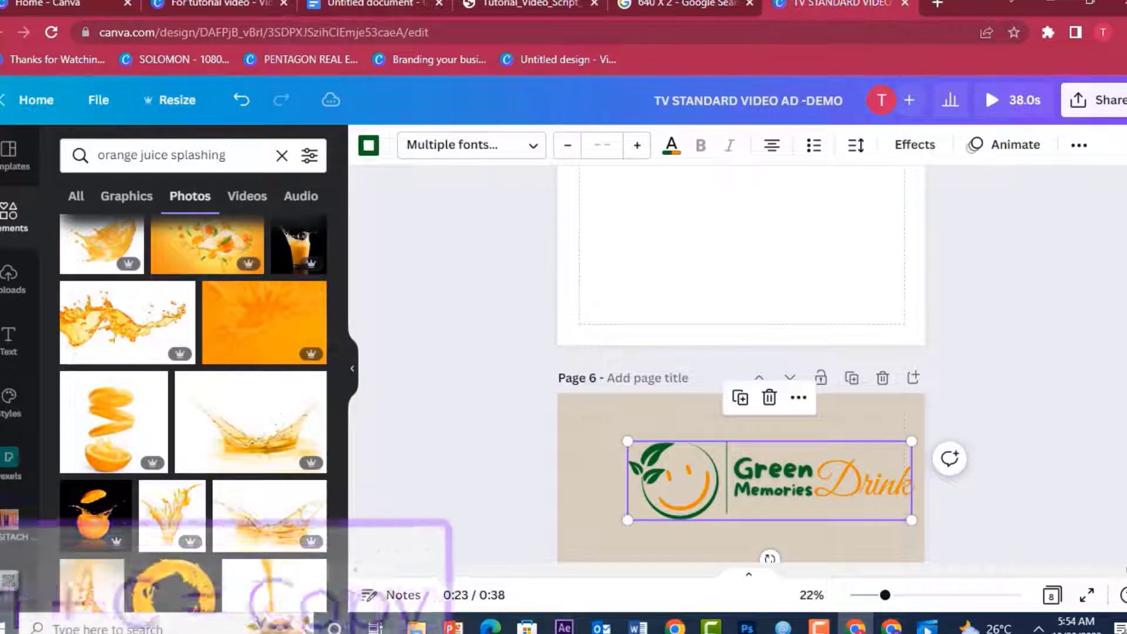
scroll(936, 297, up, 5)
click(599, 272)
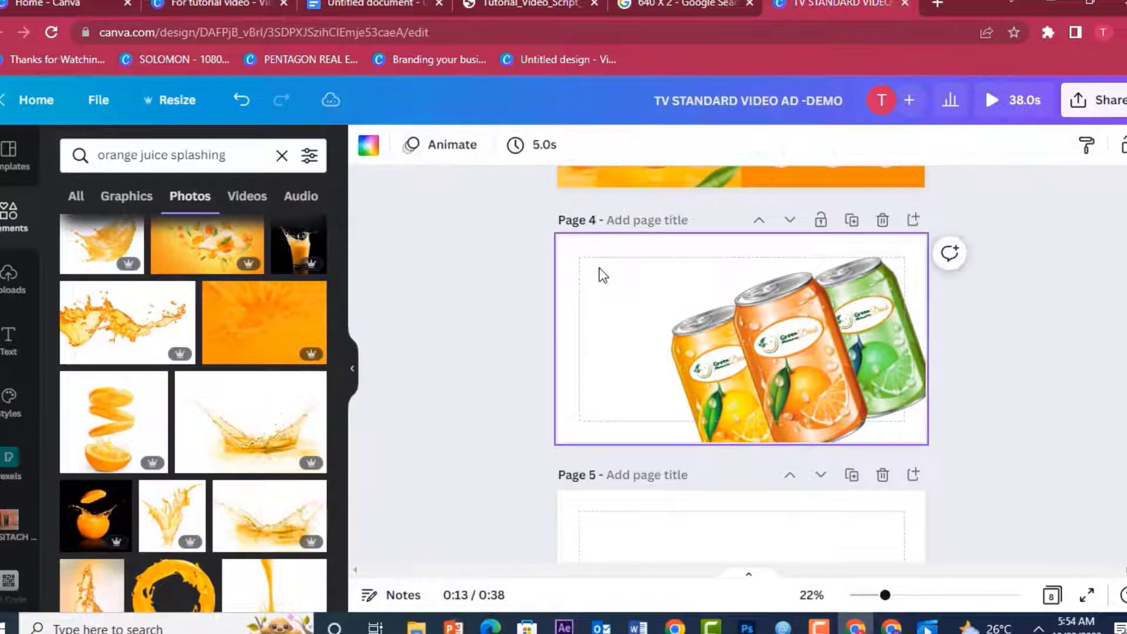
key(ctrl+v)
drag(903, 358, 728, 311)
drag(646, 293, 603, 266)
click(688, 294)
click(681, 284)
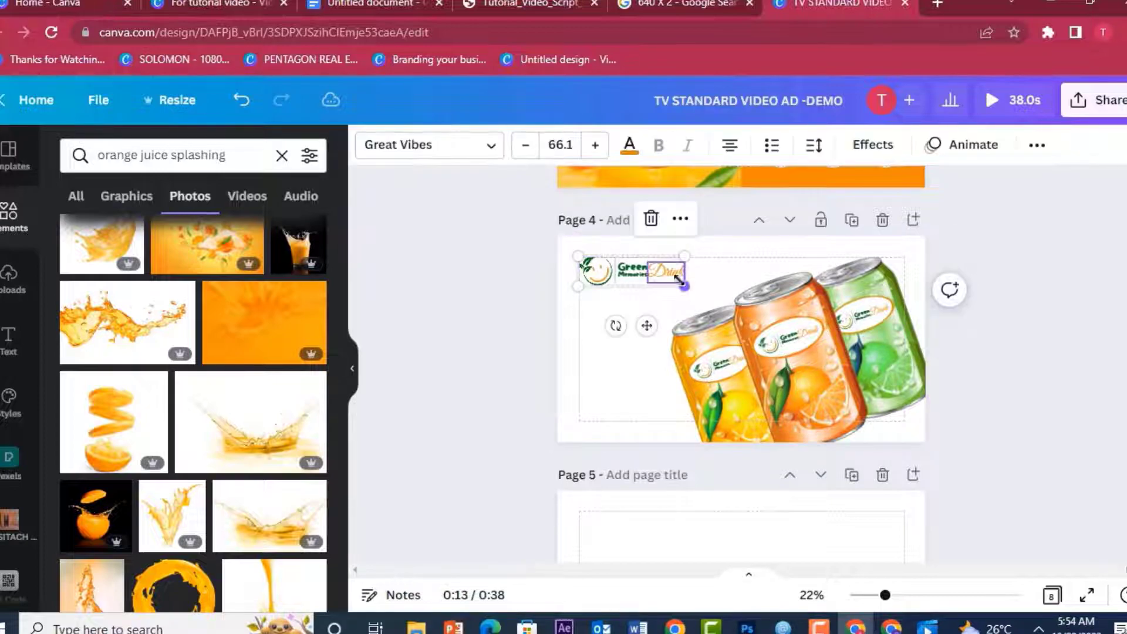
drag(681, 284, 676, 280)
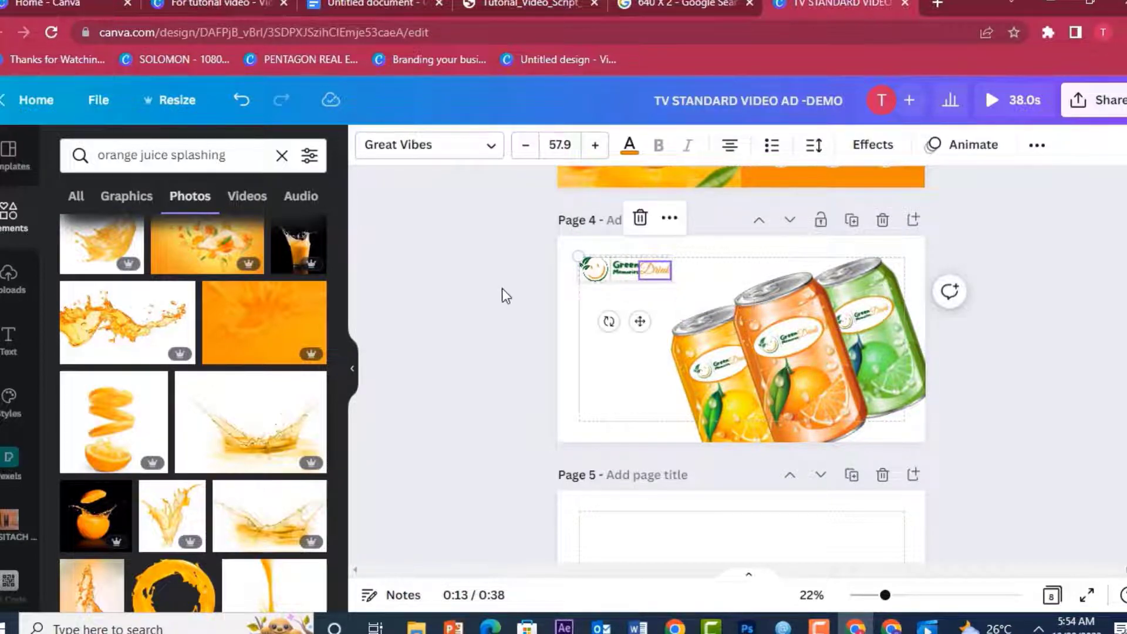
click(503, 291)
Step: Shrink the tilted can group on page 4 slightly, keeping it at the page's right edge
click(759, 352)
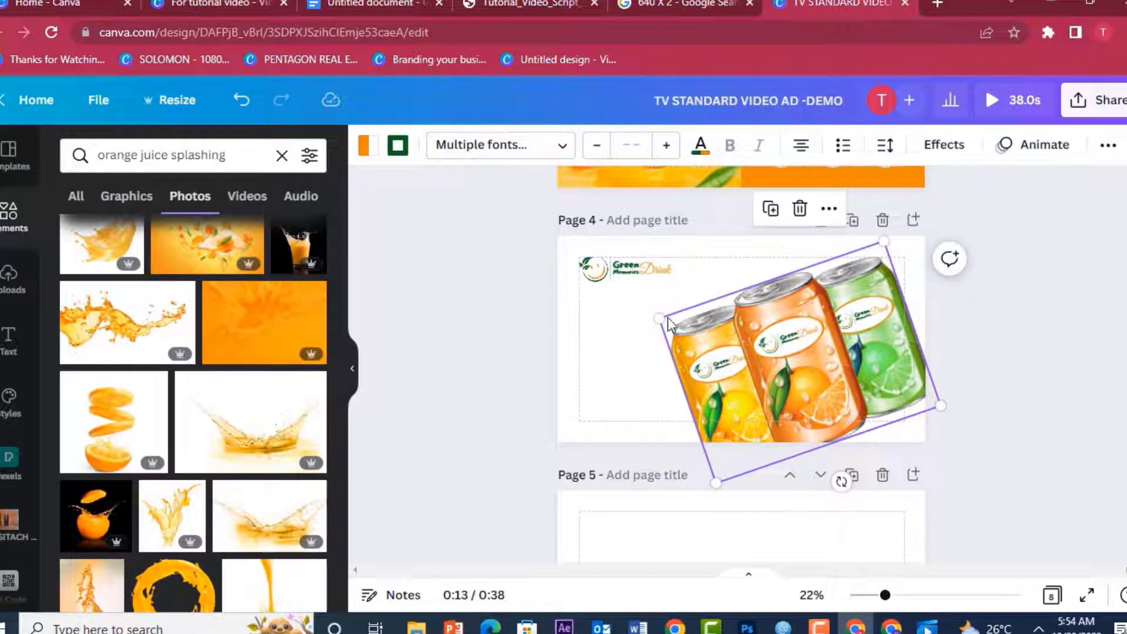
drag(658, 317, 671, 319)
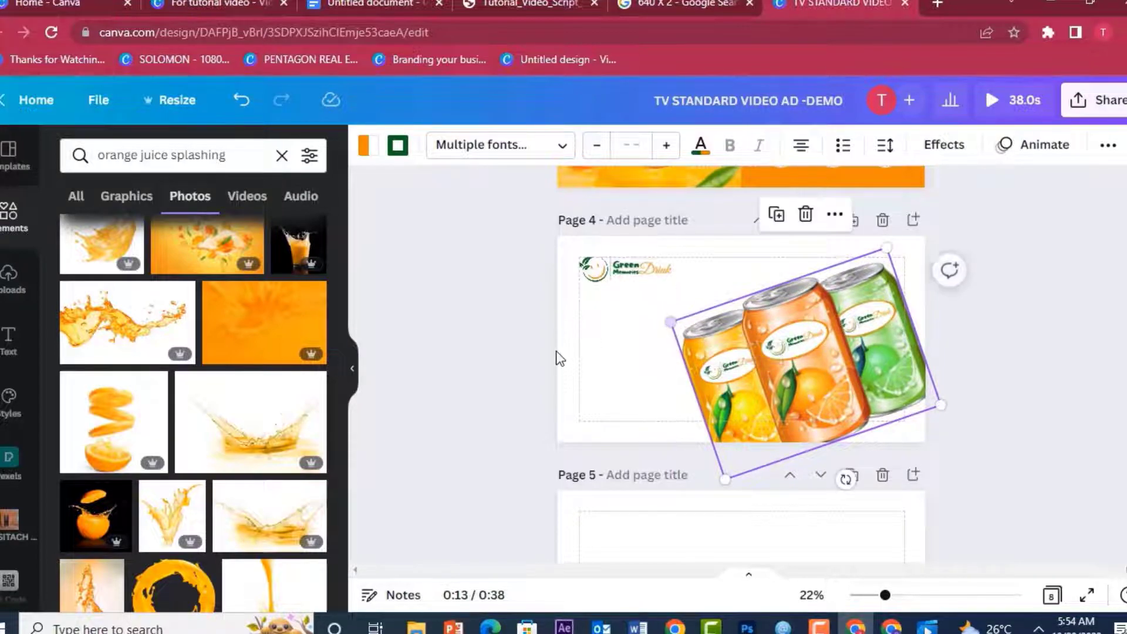
click(560, 357)
scroll(741, 363, up, 6)
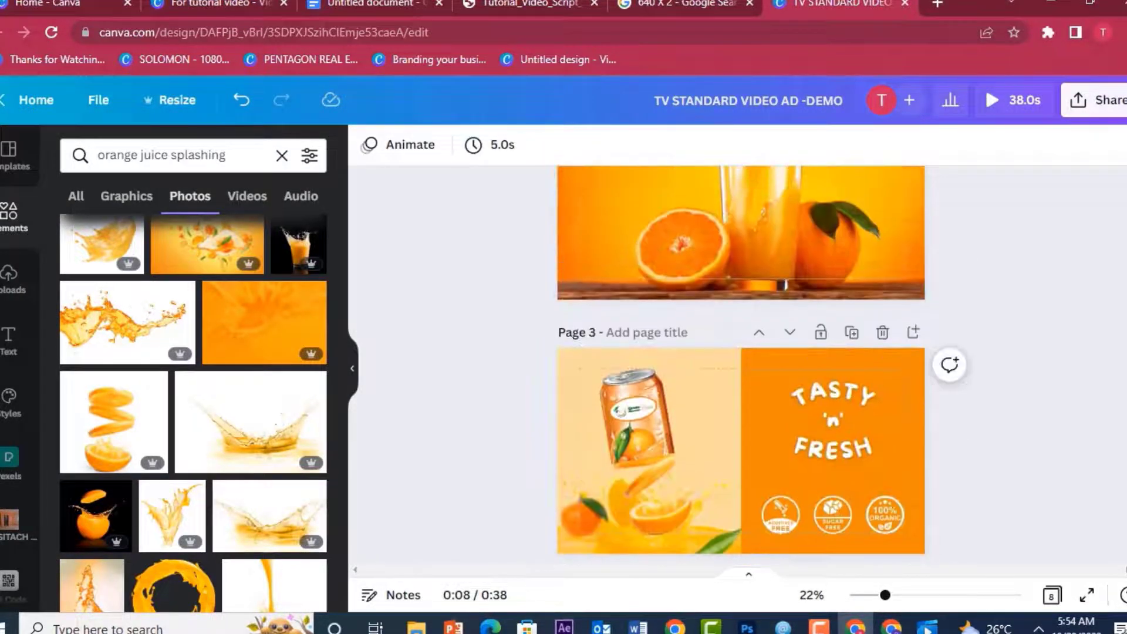
scroll(741, 364, down, 5)
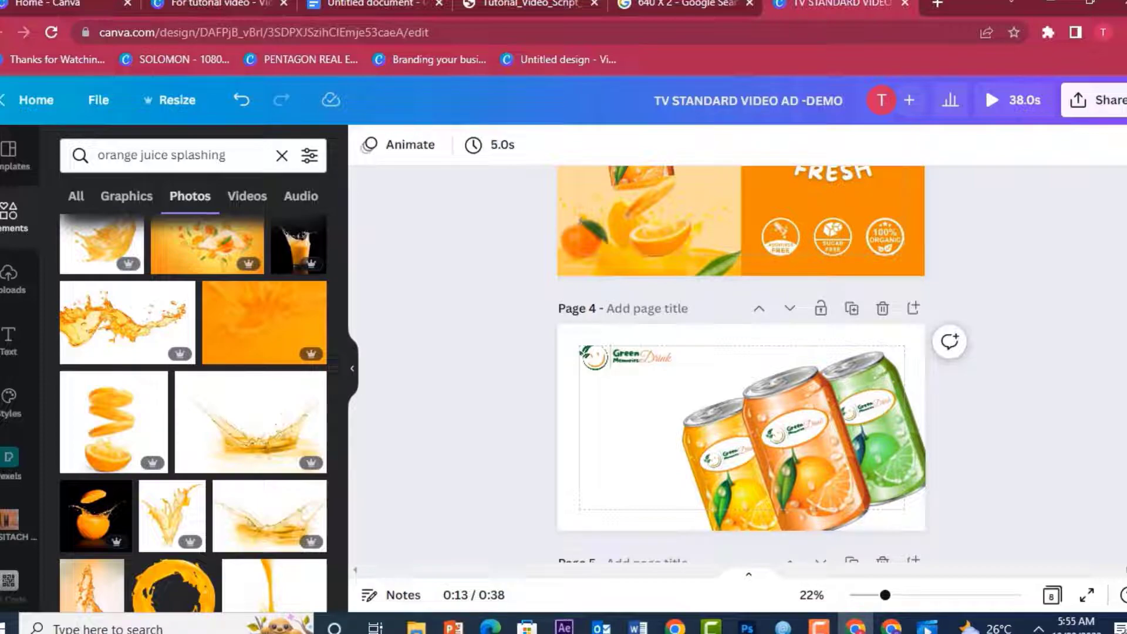
click(718, 264)
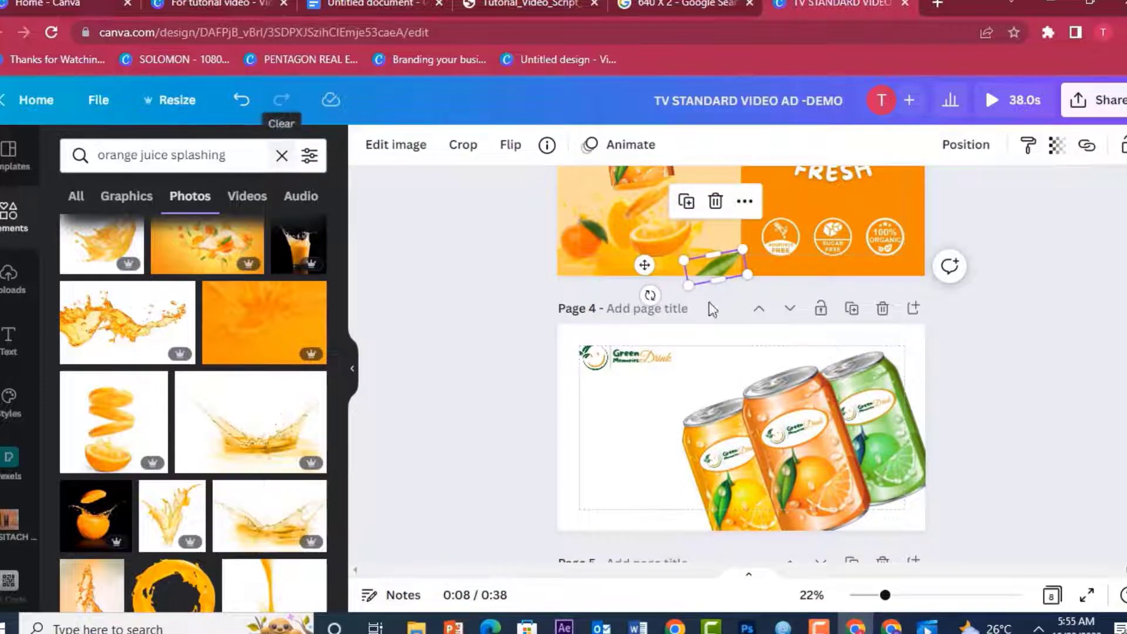
scroll(741, 364, down, 5)
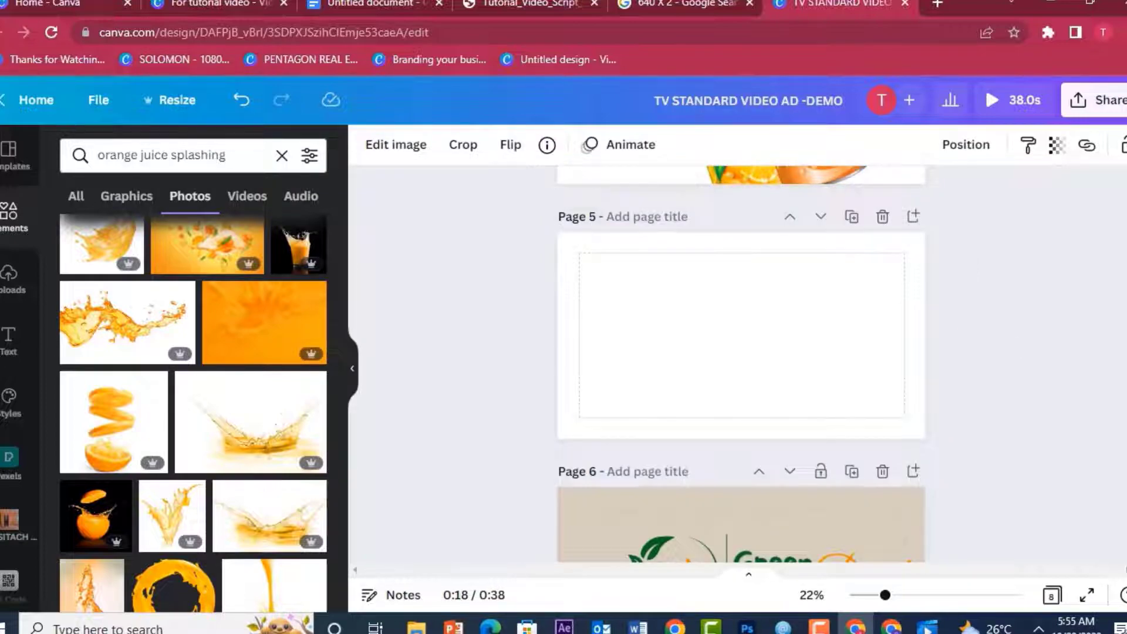
scroll(741, 364, up, 4)
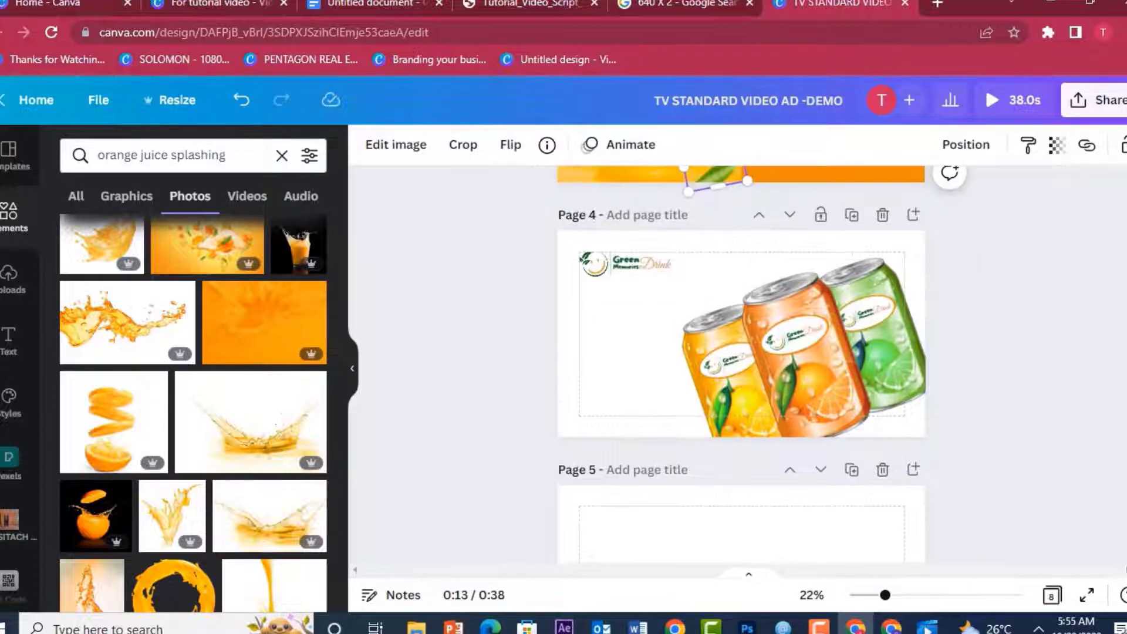
Step: Search the photo elements for "orange splash"
drag(342, 364, 350, 247)
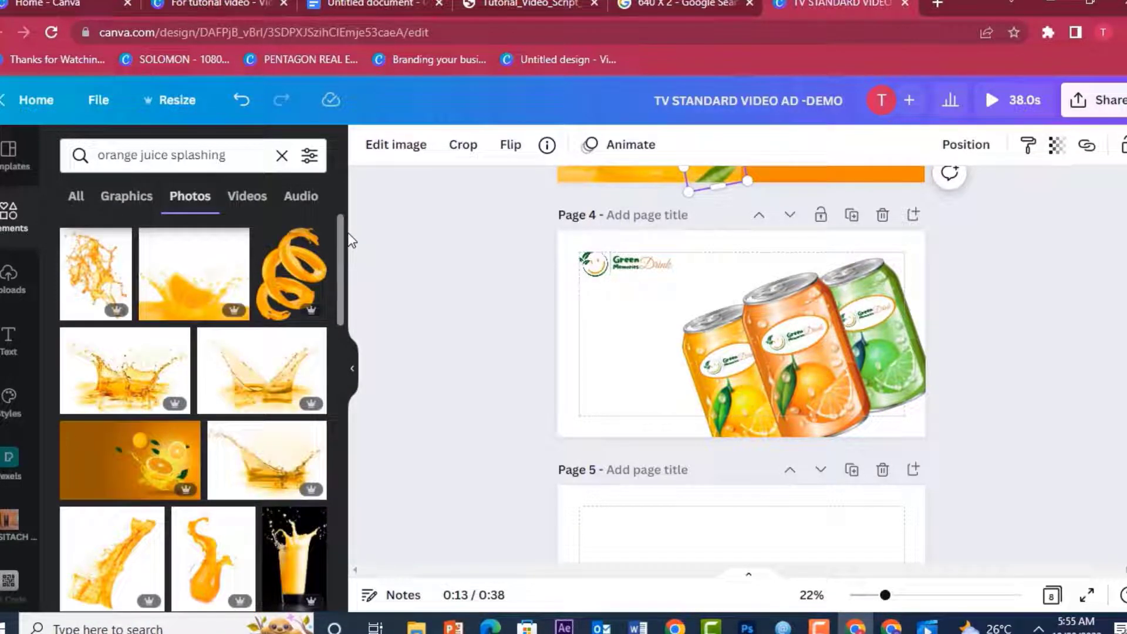
drag(249, 156, 94, 144)
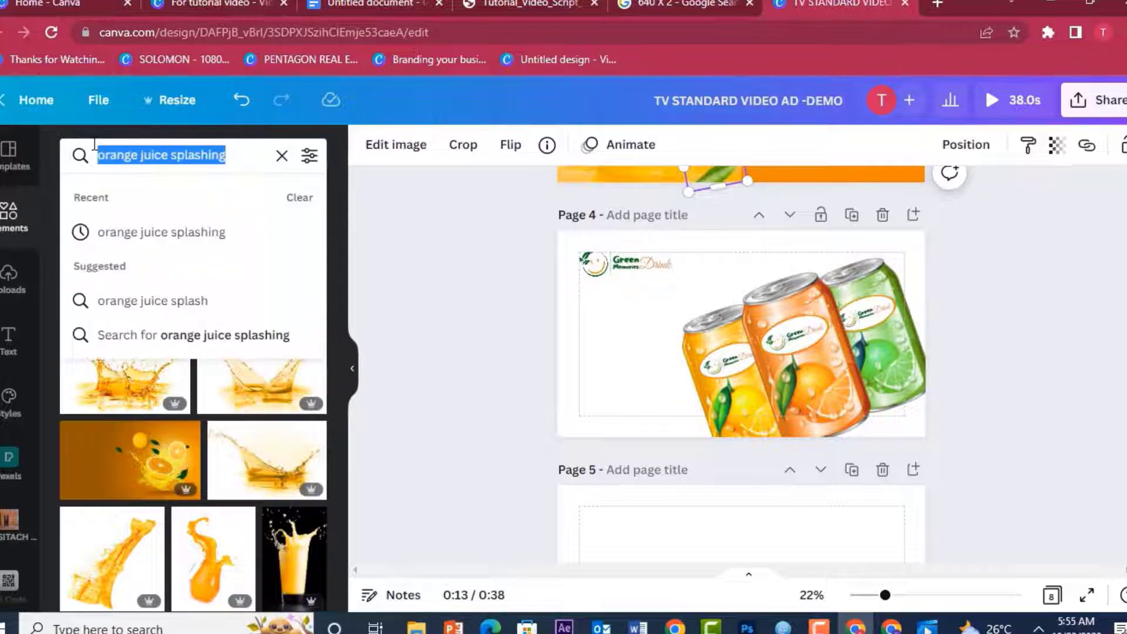
text(orange)
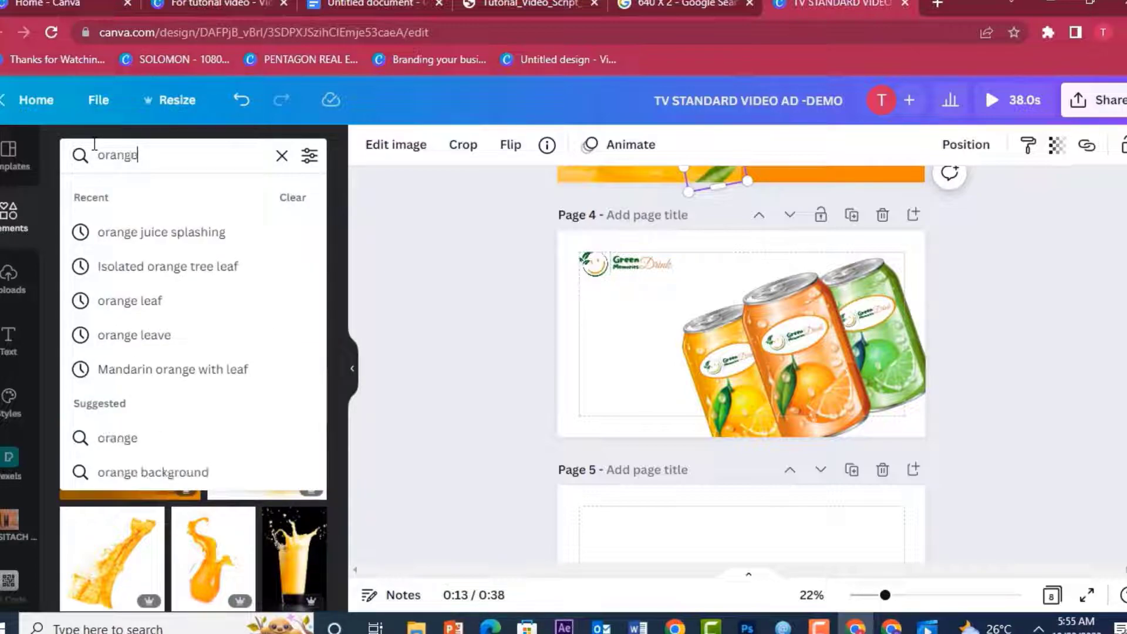
text( splash)
key(Return)
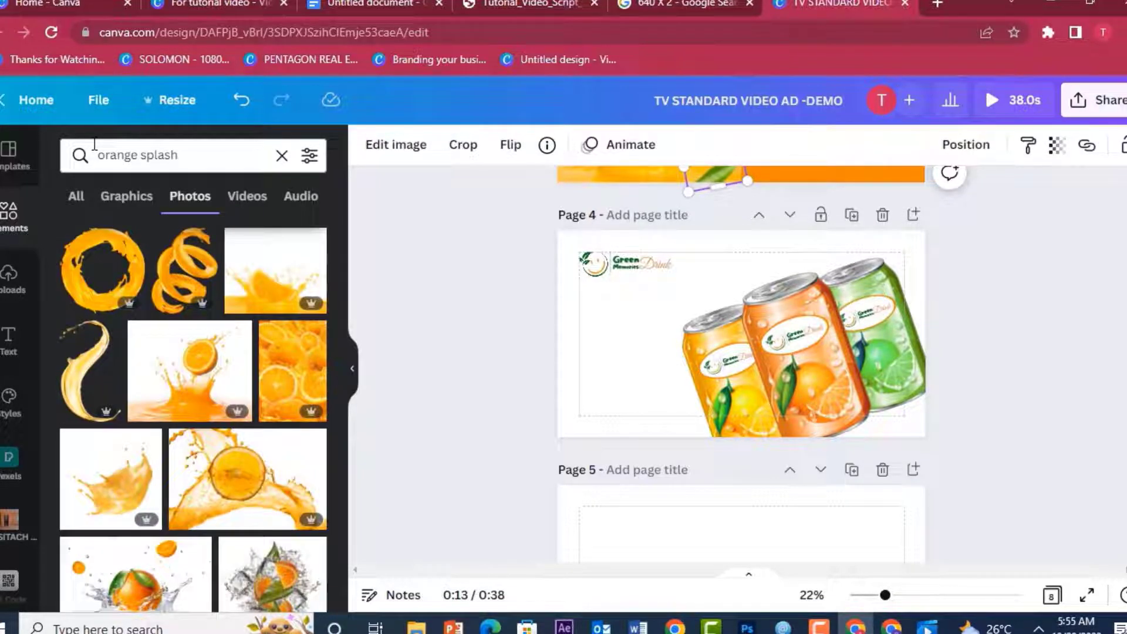
Step: Add the orange-slice splash photo to page 4, enlarge it beyond the page using the reference video as a guide, and place the slice at the left edge
click(229, 479)
drag(612, 415, 464, 447)
drag(869, 256, 938, 285)
click(927, 627)
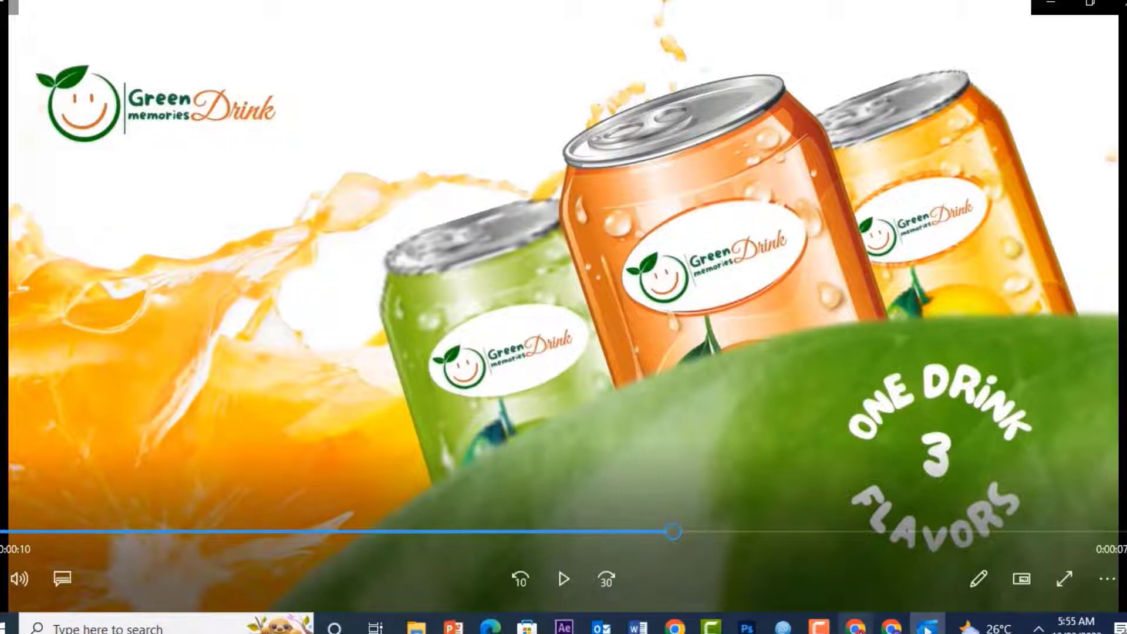
click(855, 627)
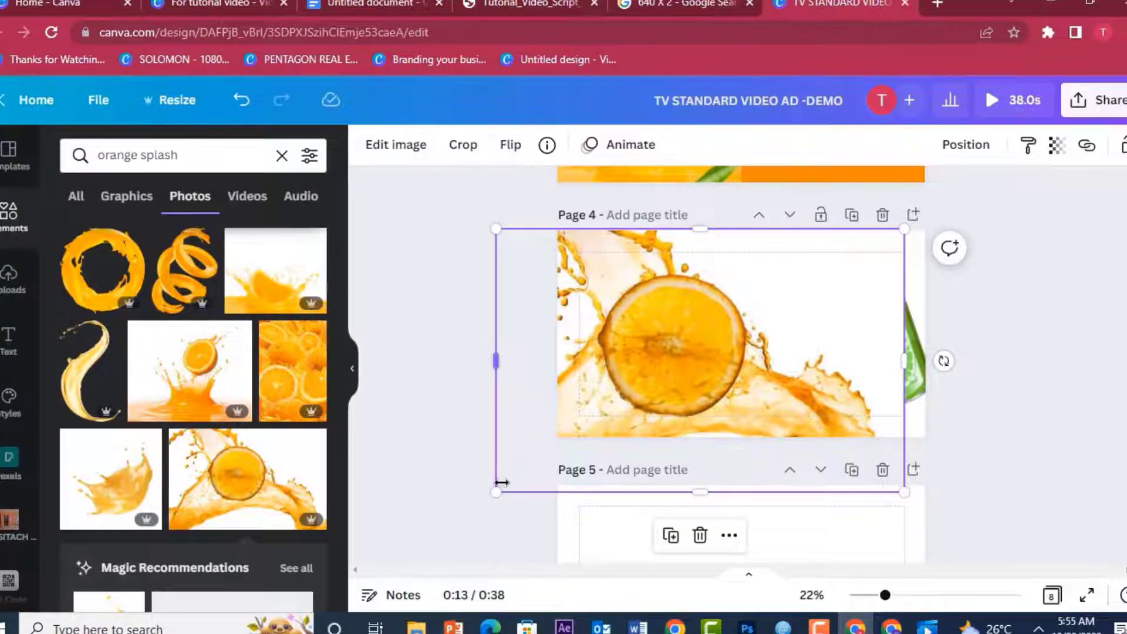
drag(418, 521, 247, 592)
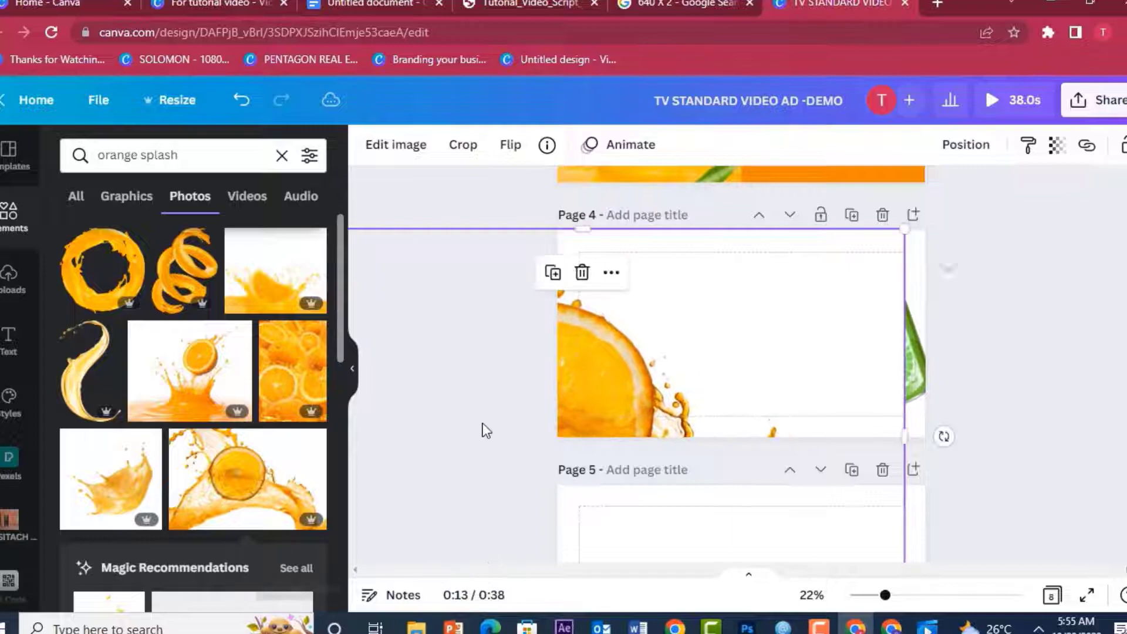
drag(653, 381, 711, 328)
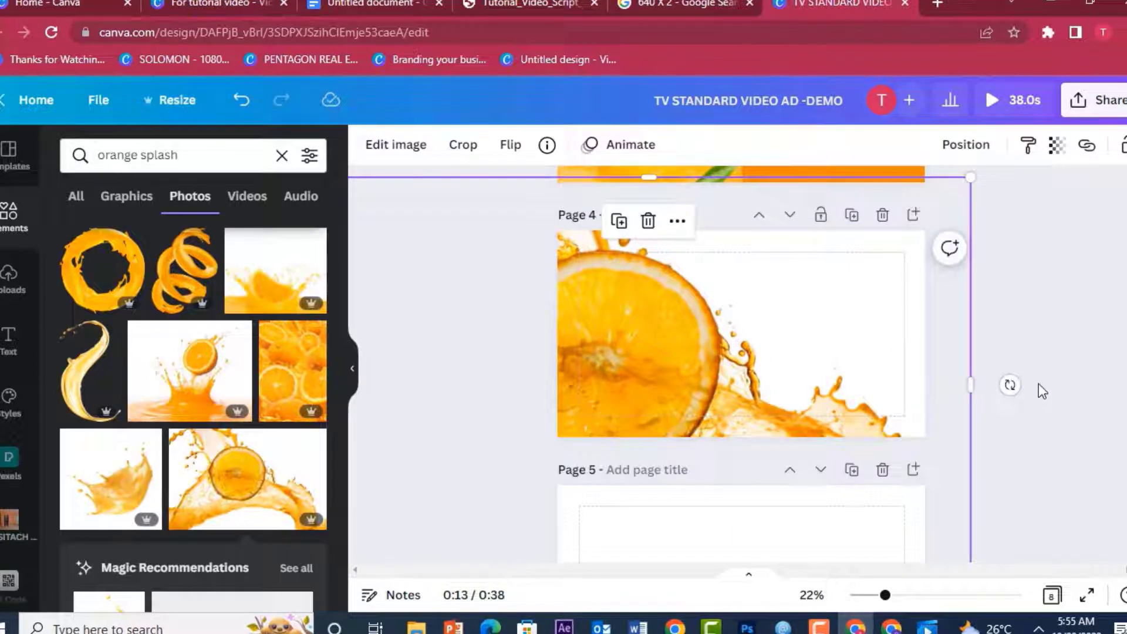
Step: Rotate the splash photo counterclockwise, send it behind the cans and logo, and shift it left so the slice is partly cut off
drag(1009, 384, 987, 258)
right_click(644, 295)
click(766, 306)
drag(606, 356, 513, 361)
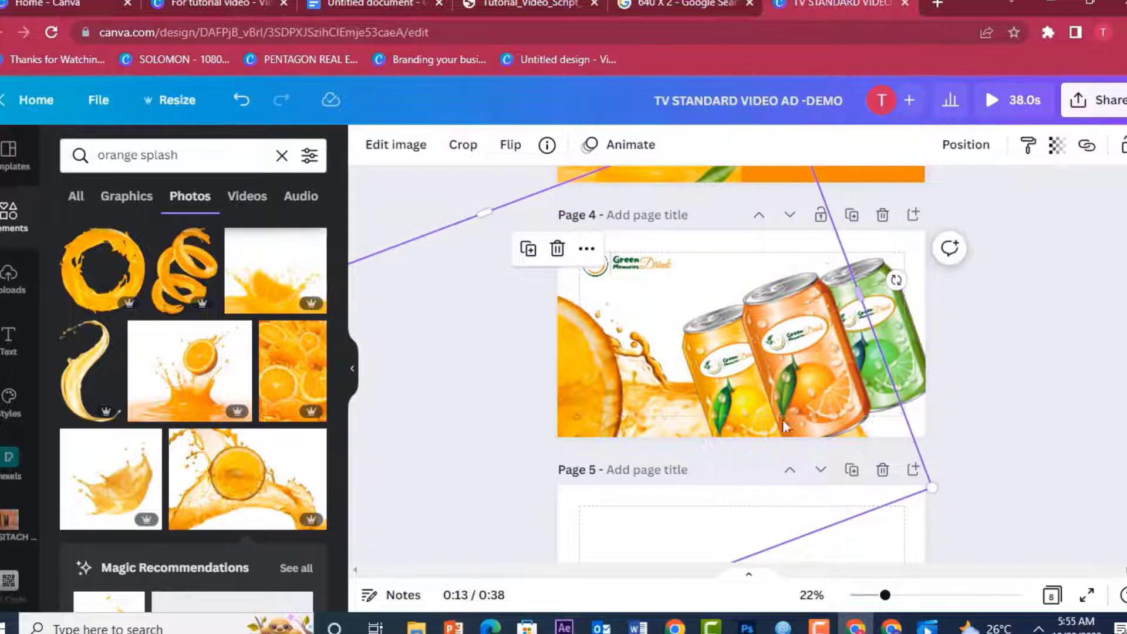
drag(898, 280, 864, 215)
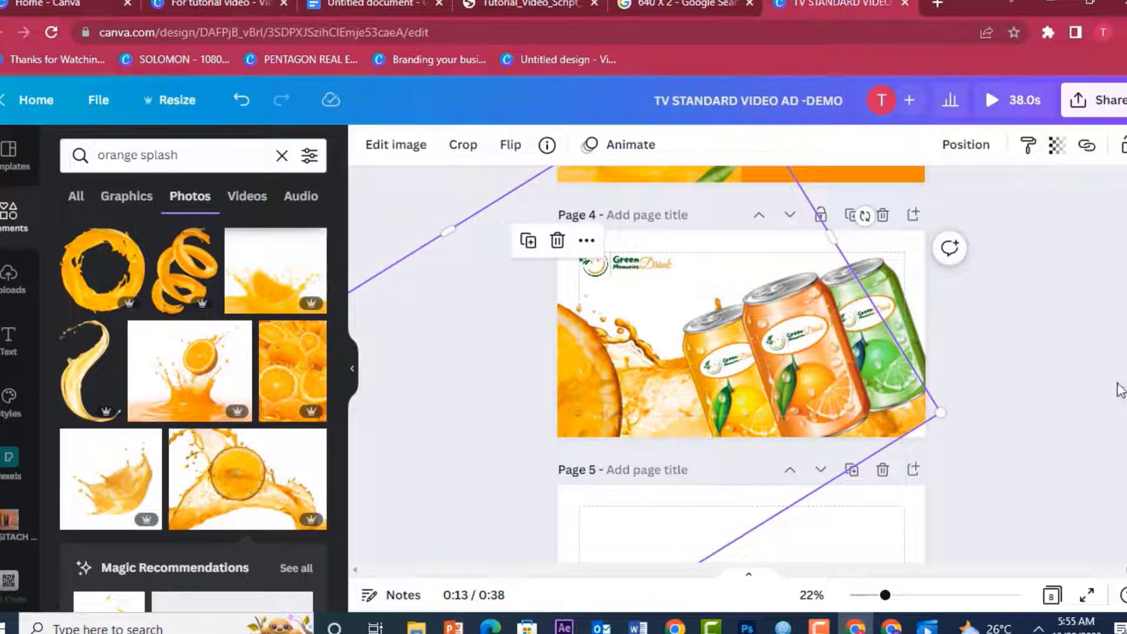
click(1075, 282)
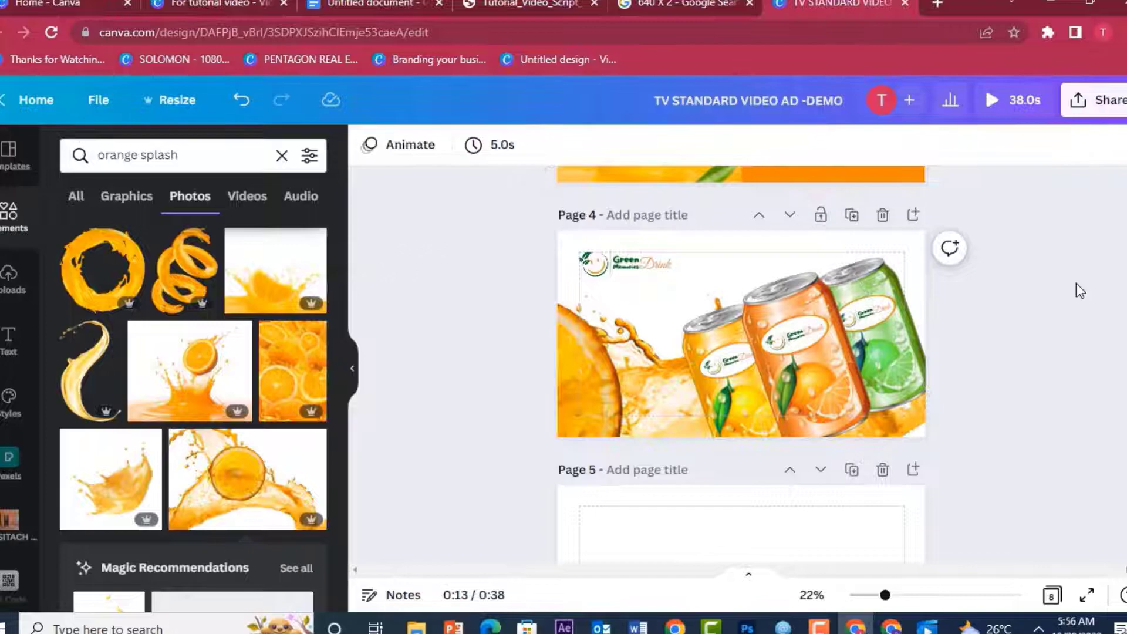
Step: Clear the element search and add the recently used broad green leaf photo to page 4
click(282, 155)
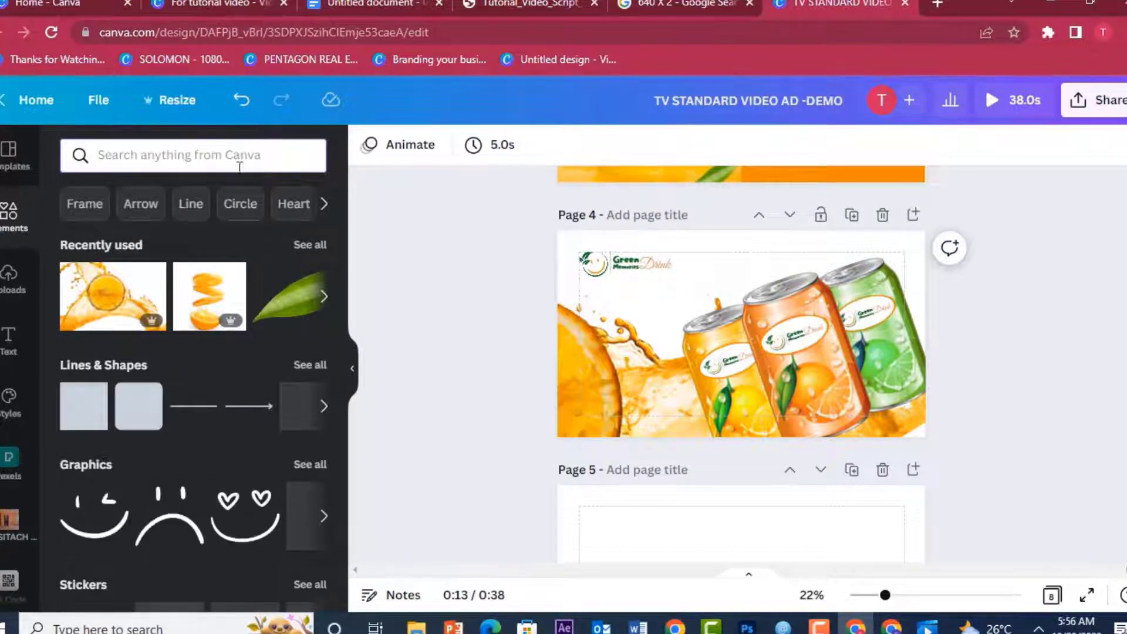
click(324, 297)
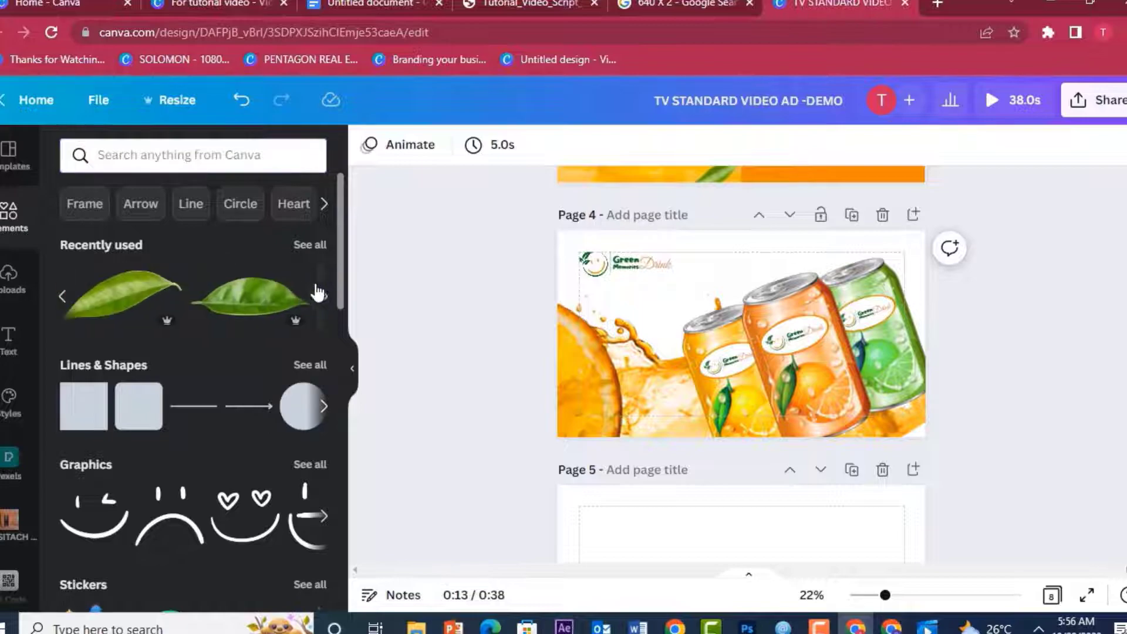
click(288, 299)
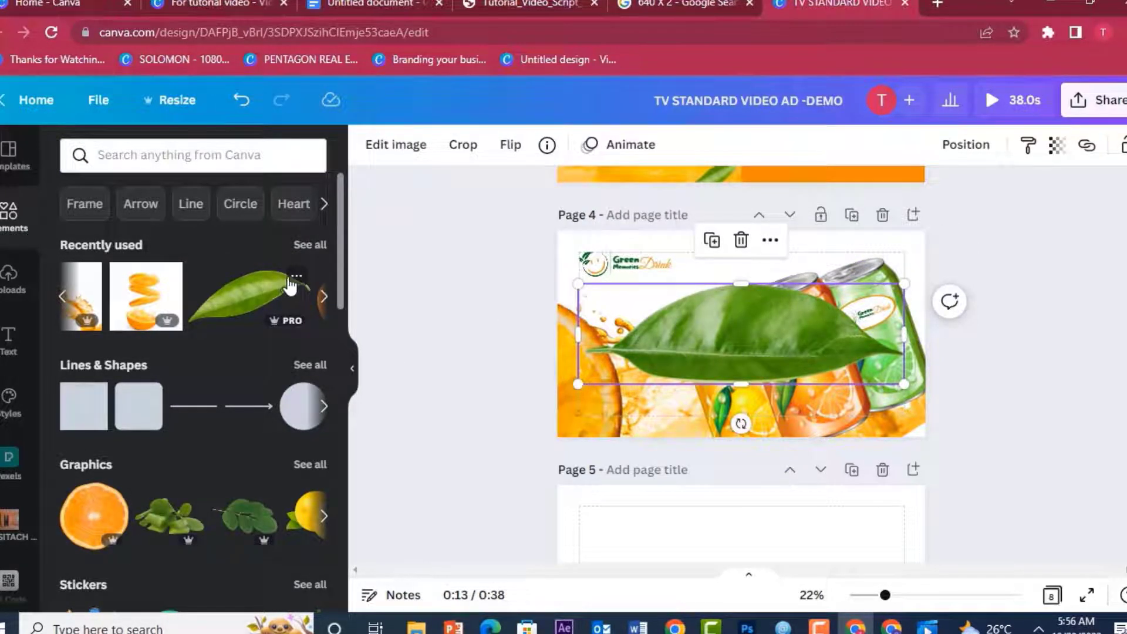
click(291, 279)
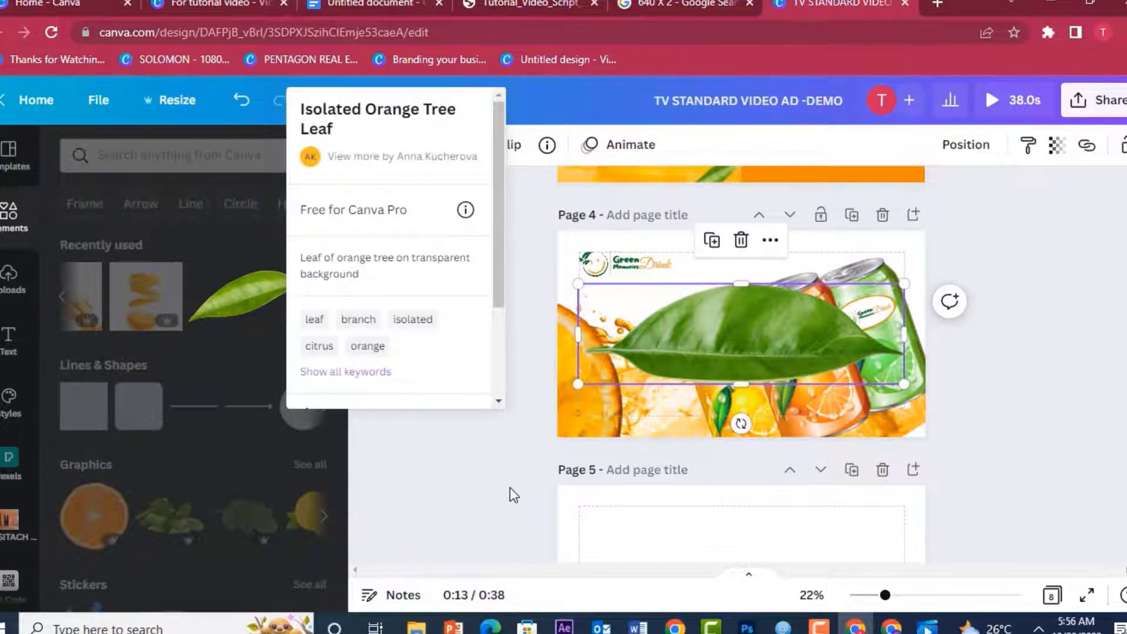
click(512, 494)
Step: Rotate the leaf counterclockwise, enlarge it beyond the page, and place it over the cans at page 4's lower-right corner
click(751, 311)
drag(741, 424, 824, 455)
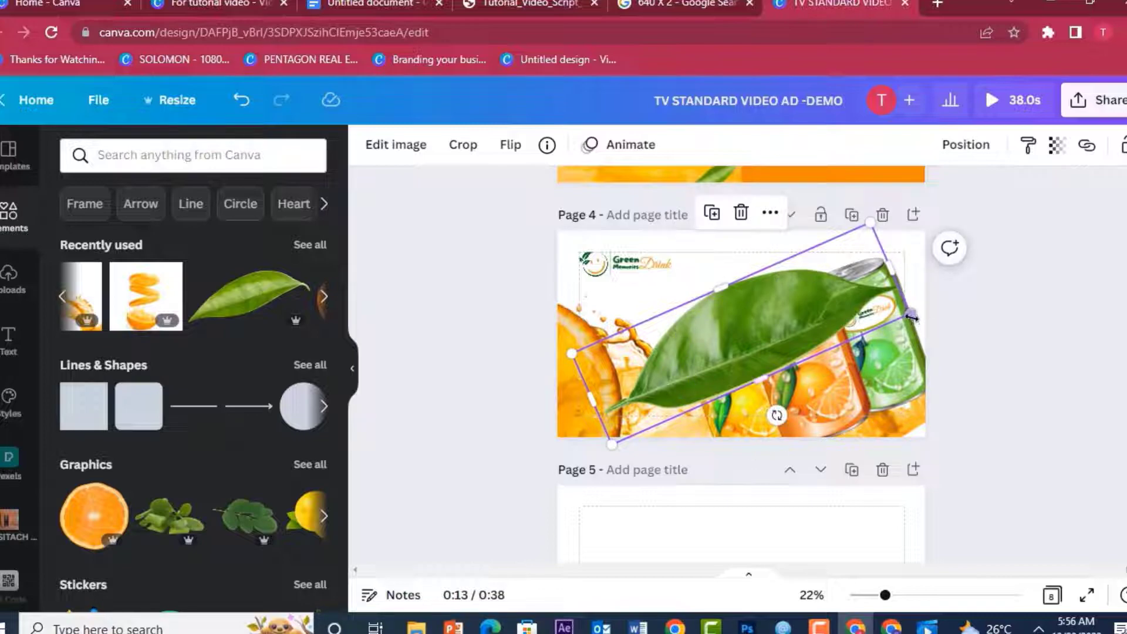
drag(911, 317, 1099, 360)
drag(865, 332, 850, 426)
click(907, 392)
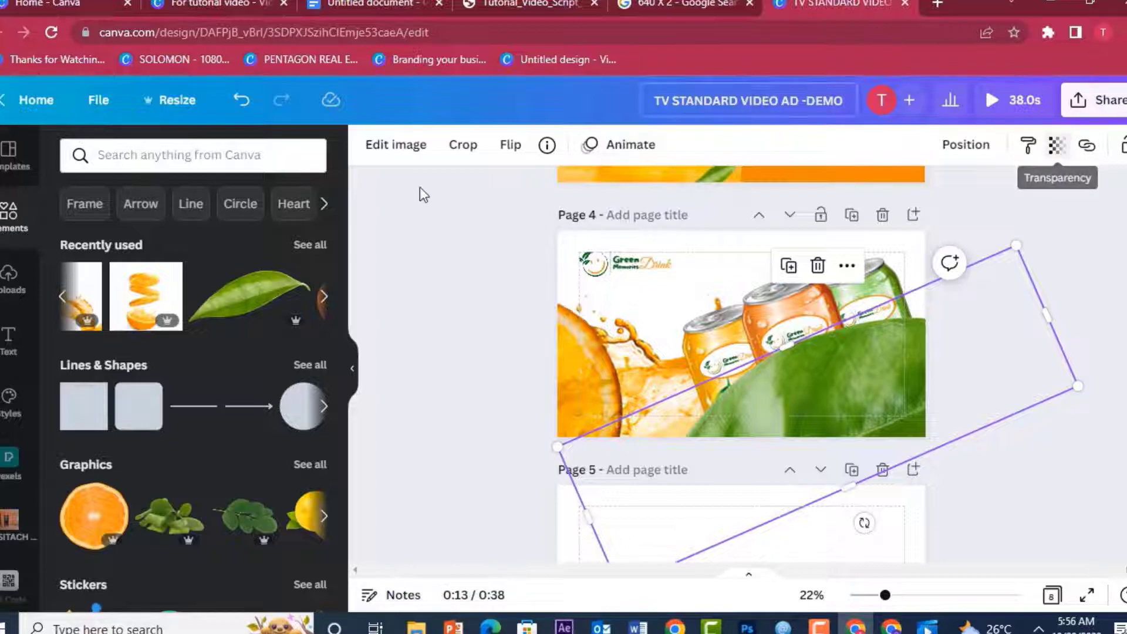
Step: Blur the leaf photo by setting its Blur adjustment to 7
click(392, 148)
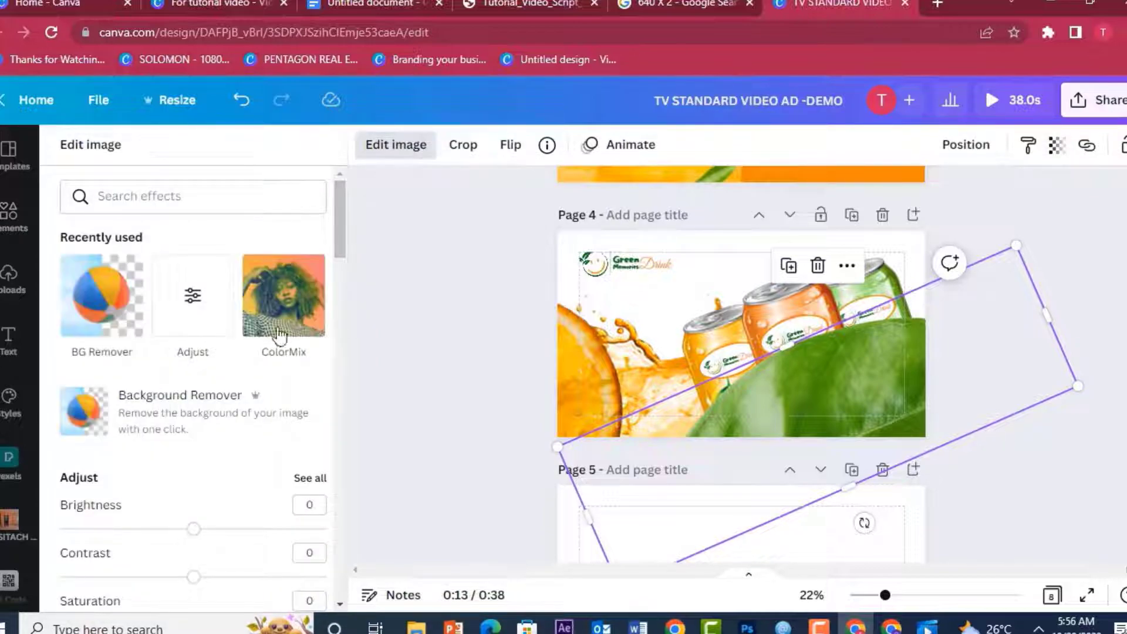
click(193, 295)
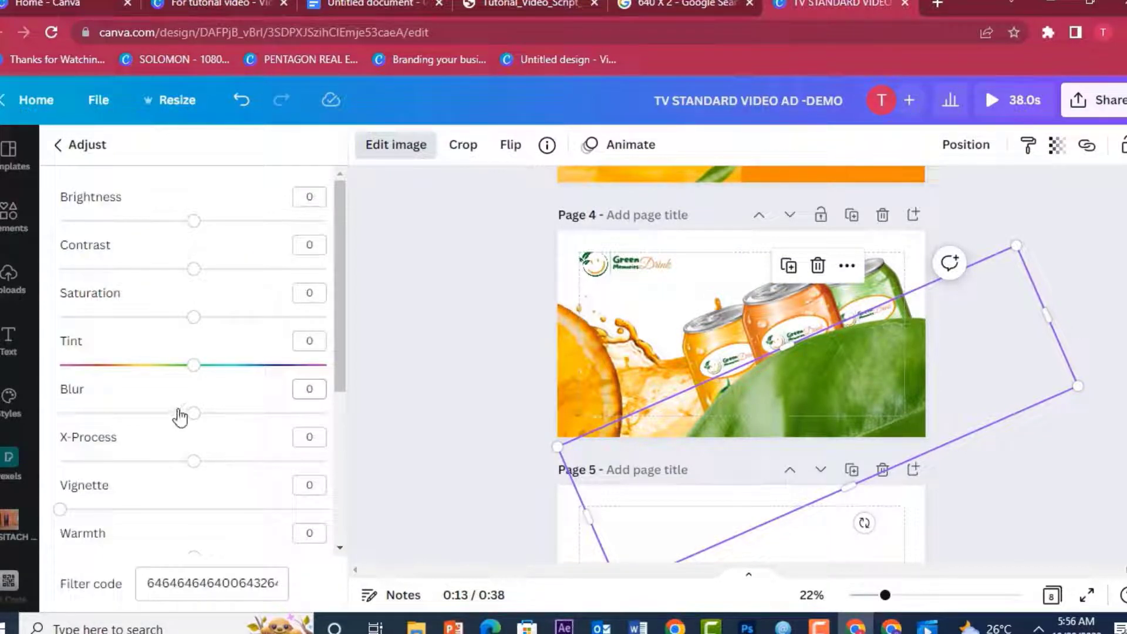
drag(193, 415, 205, 420)
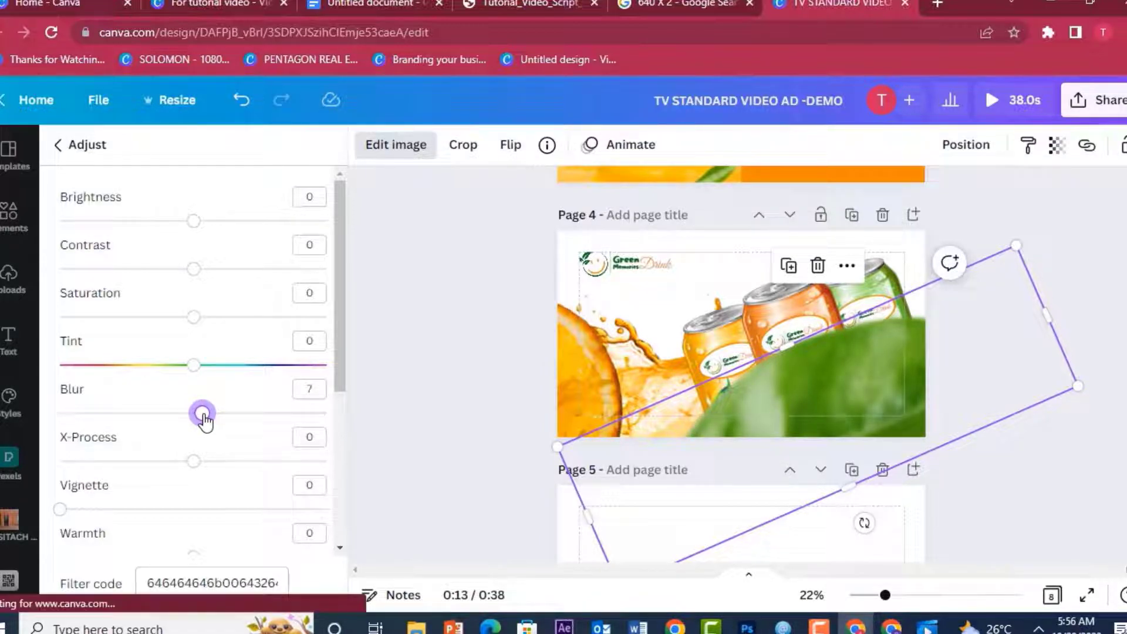
click(413, 397)
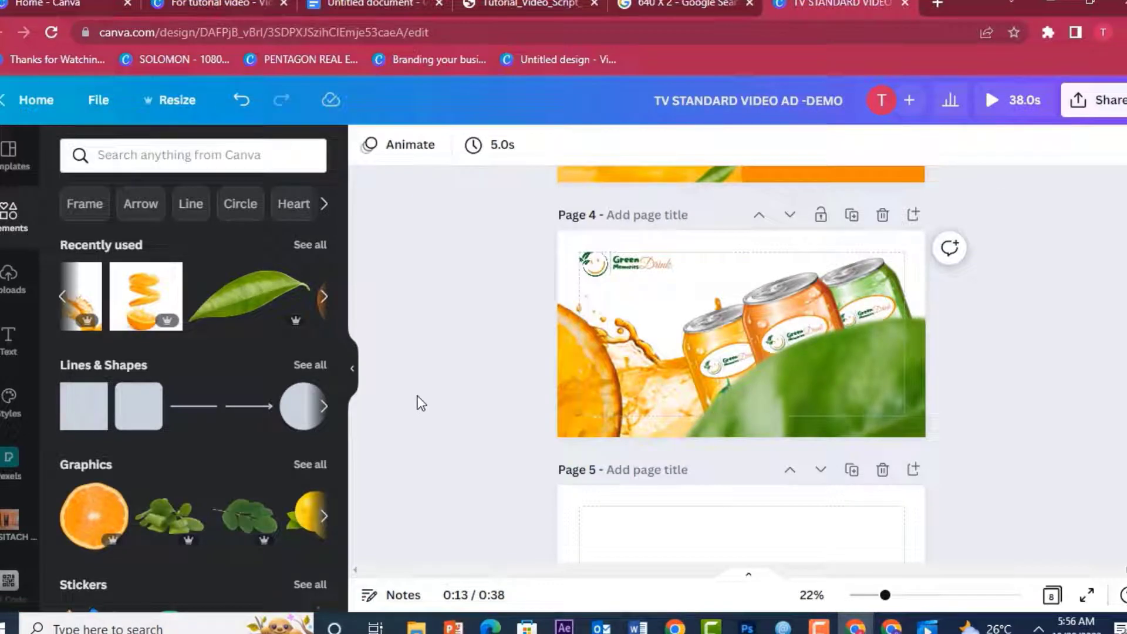
Step: Nudge the can group up slightly and shift the blurred leaf slightly down on page 4
click(781, 302)
drag(780, 290, 780, 298)
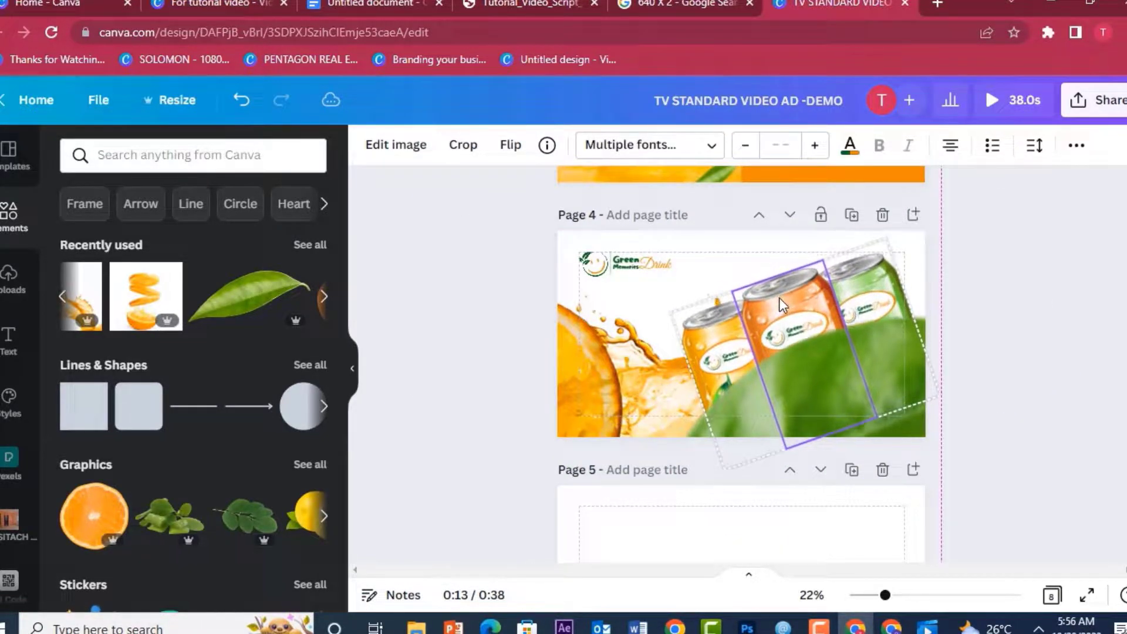
click(939, 387)
click(873, 367)
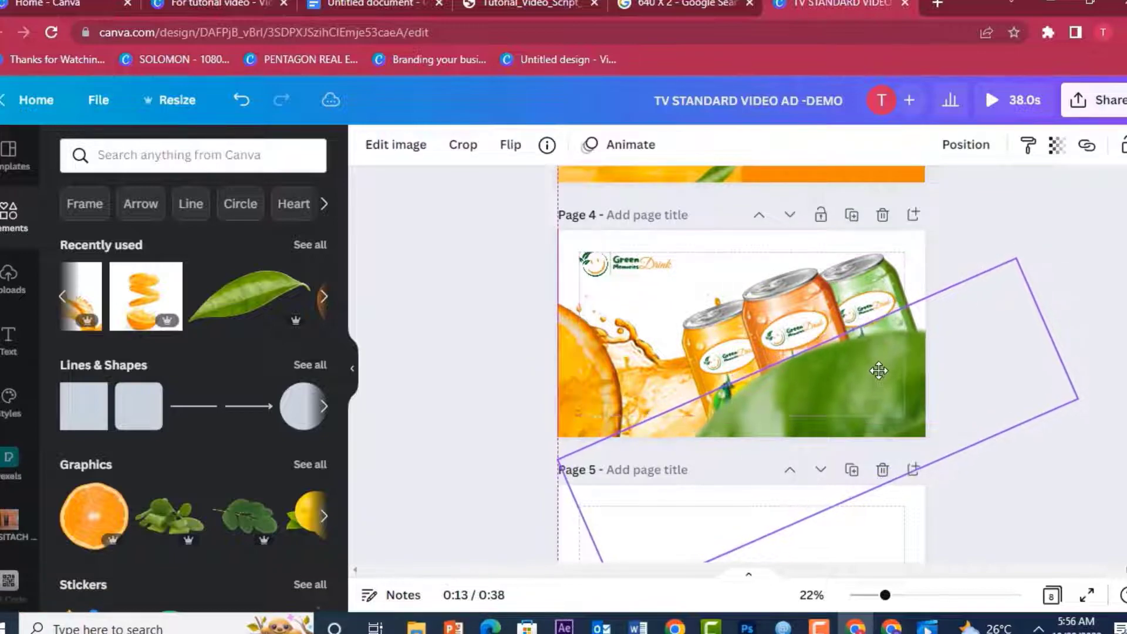
drag(877, 370, 876, 367)
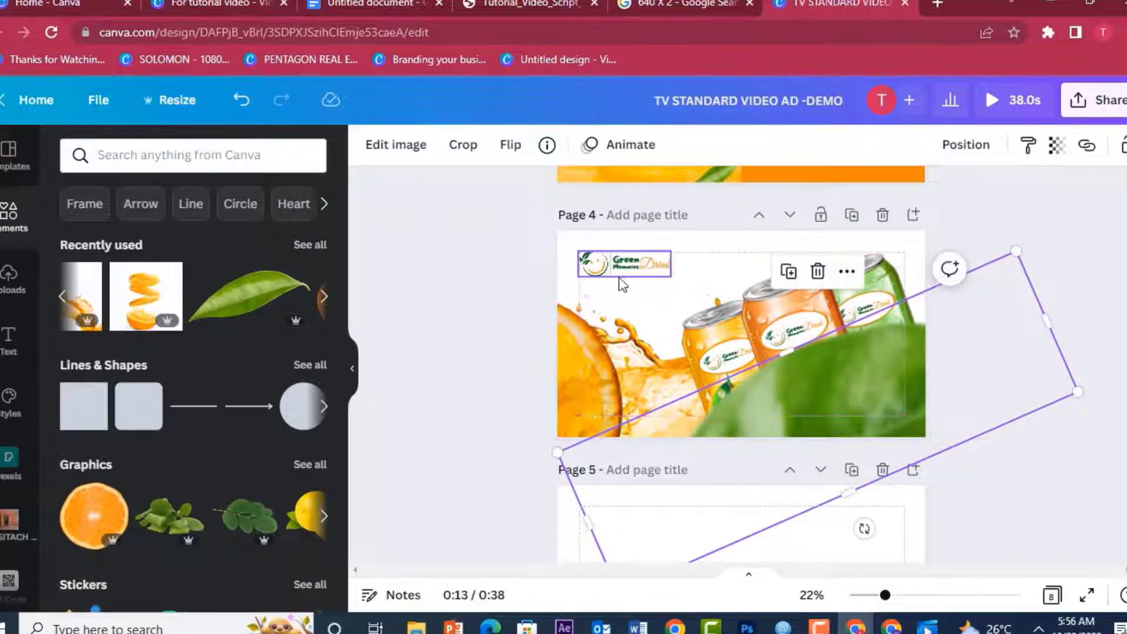
Step: Unlock the orange splash photo on page 4 and move it slightly up and to the right
click(576, 341)
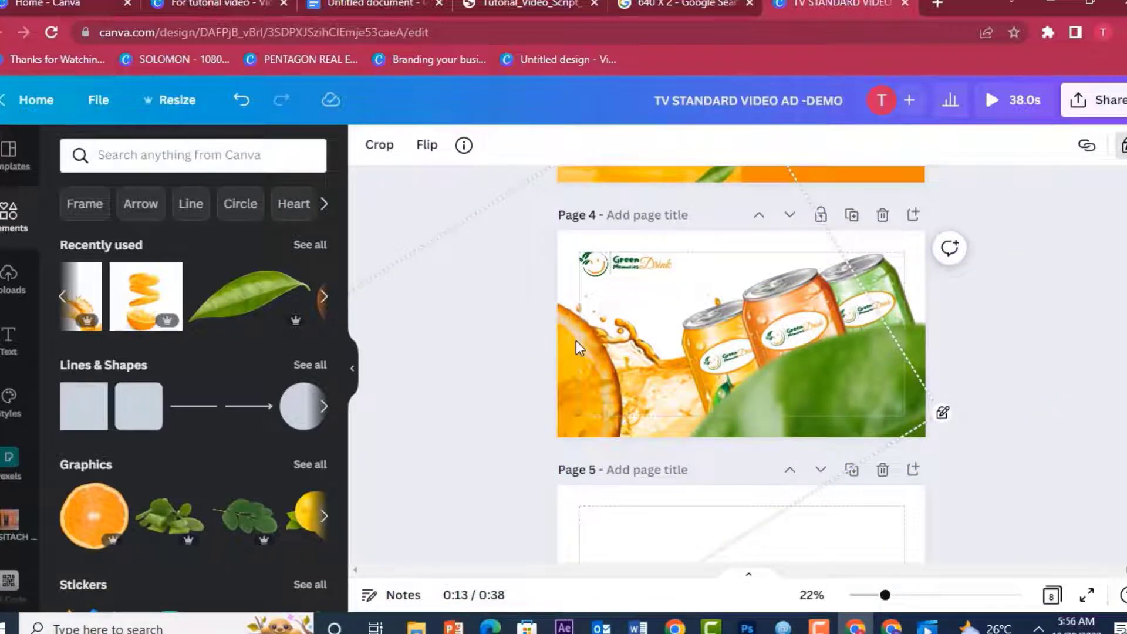
click(1120, 148)
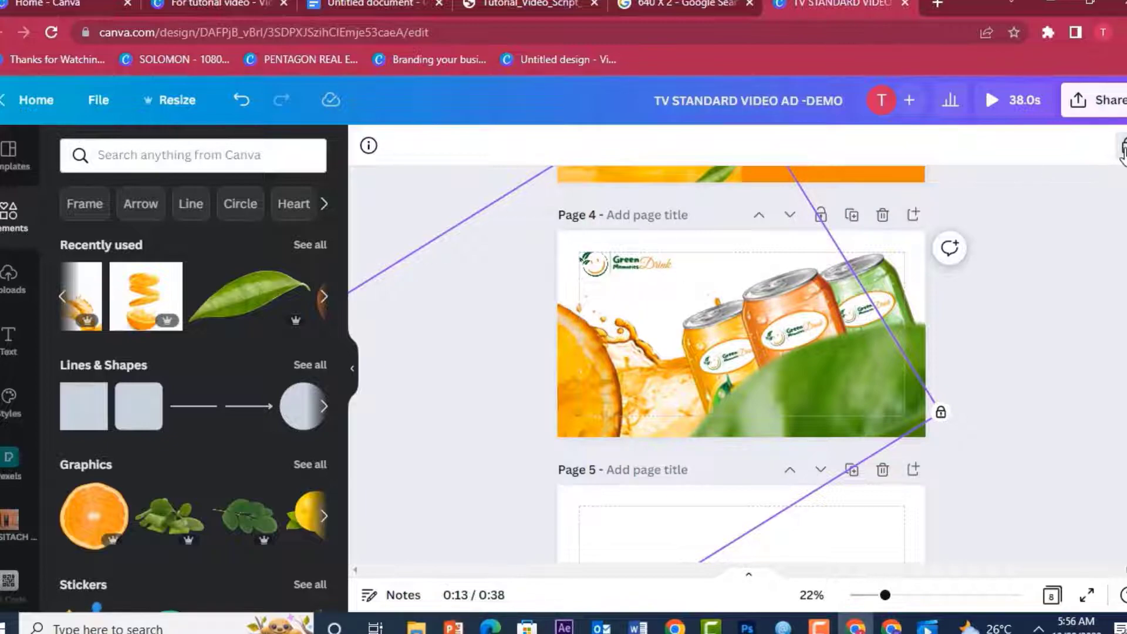
click(738, 328)
drag(597, 344, 616, 315)
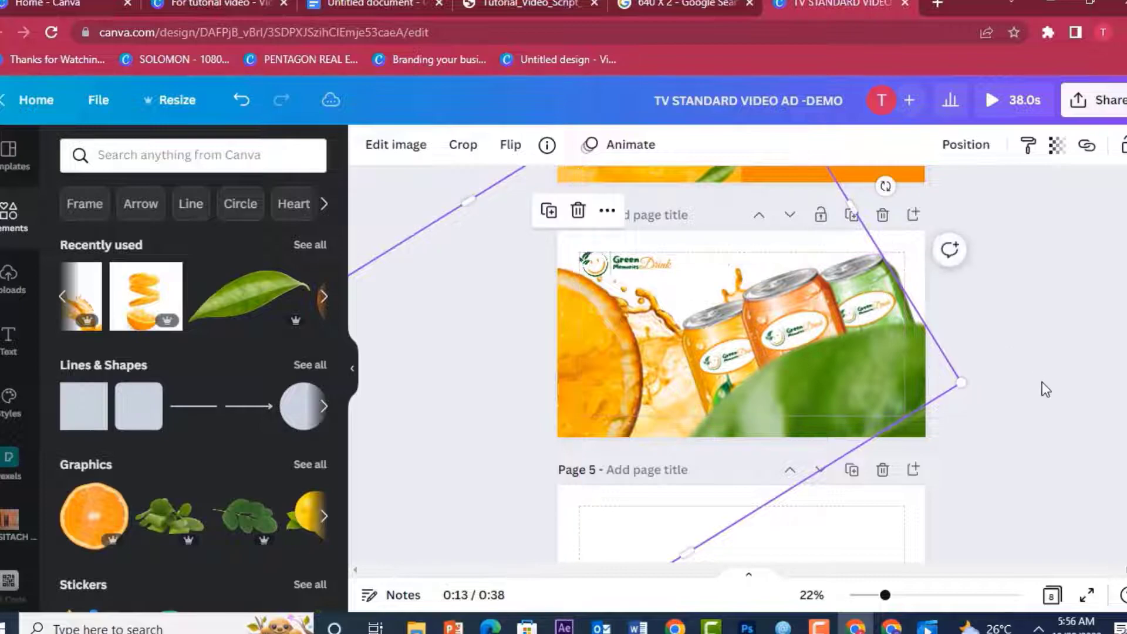
click(974, 379)
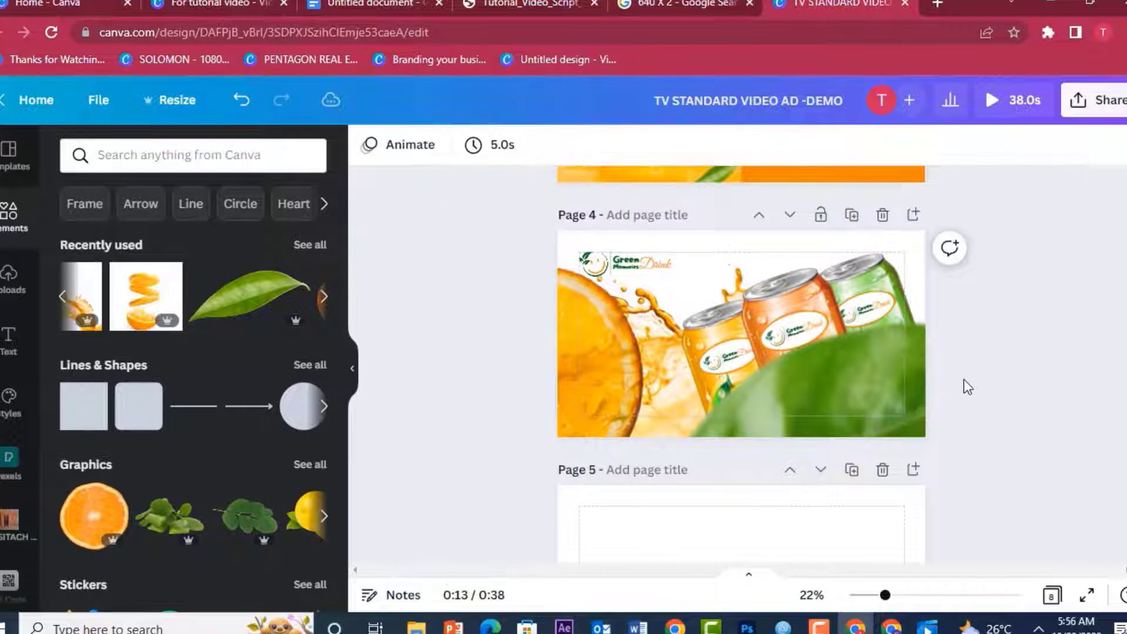
Step: Enlarge the splash photo, shift it left until the orange slice is off the page, and lock it
click(590, 351)
drag(1058, 401, 1122, 404)
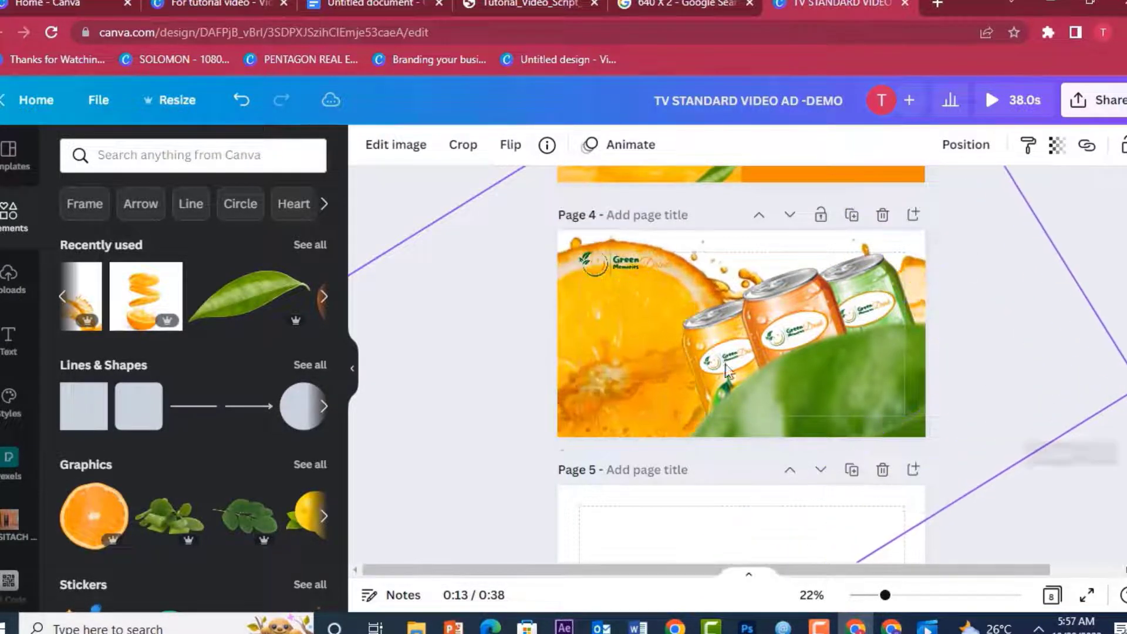
drag(611, 347, 456, 365)
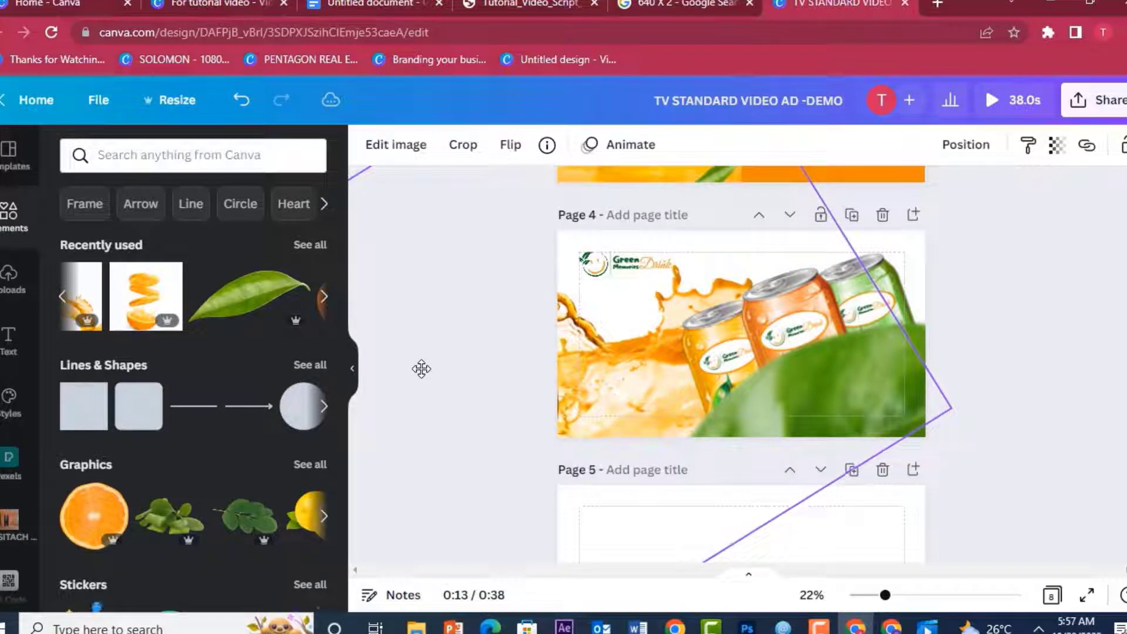
click(423, 375)
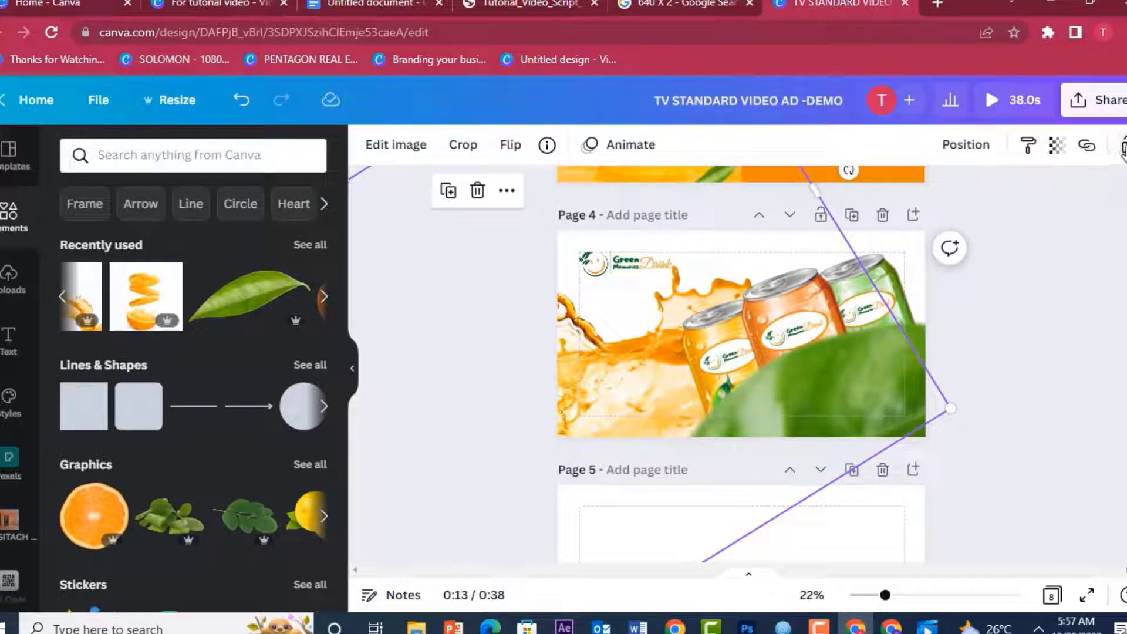
click(1083, 243)
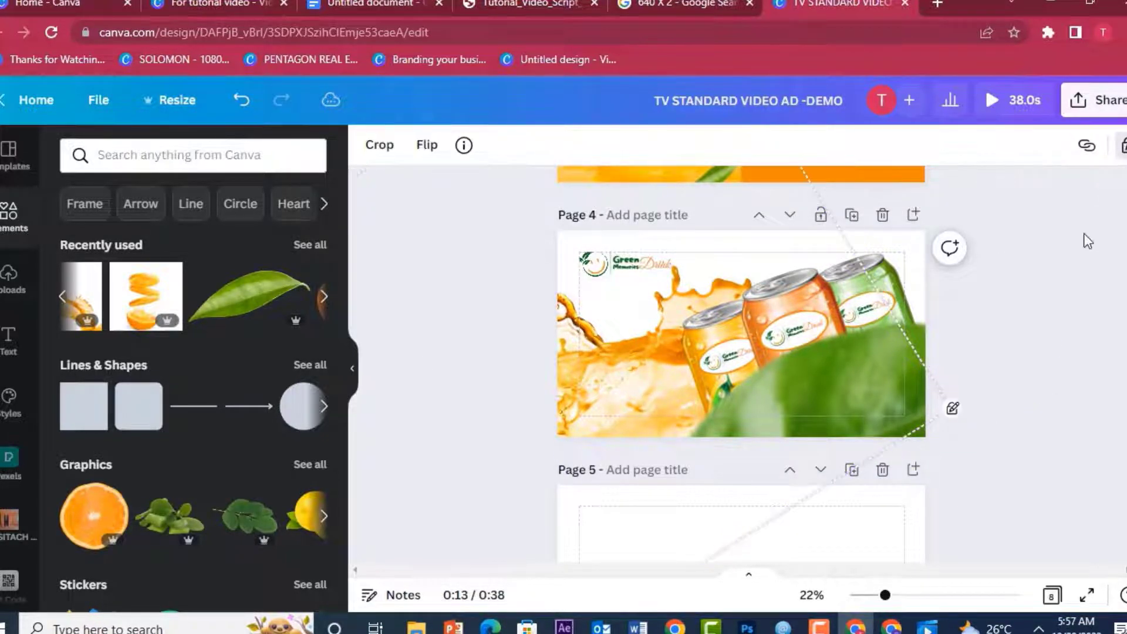
Step: Apply the Rise animation to the middle orange can, on enter only, at a much lower speed
click(782, 316)
click(973, 290)
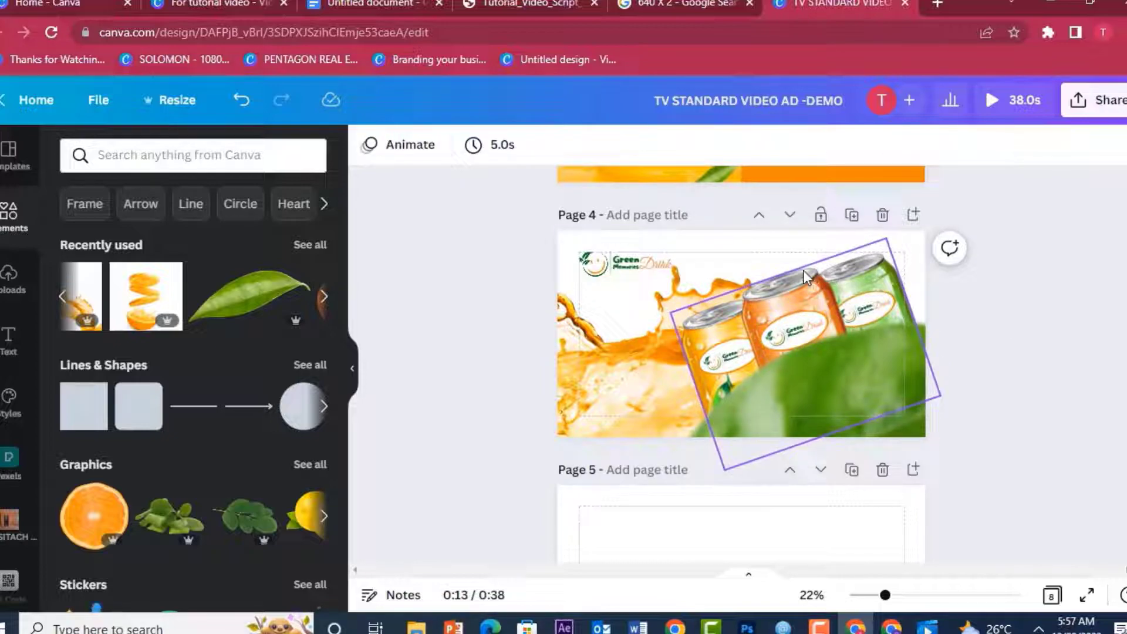
click(803, 270)
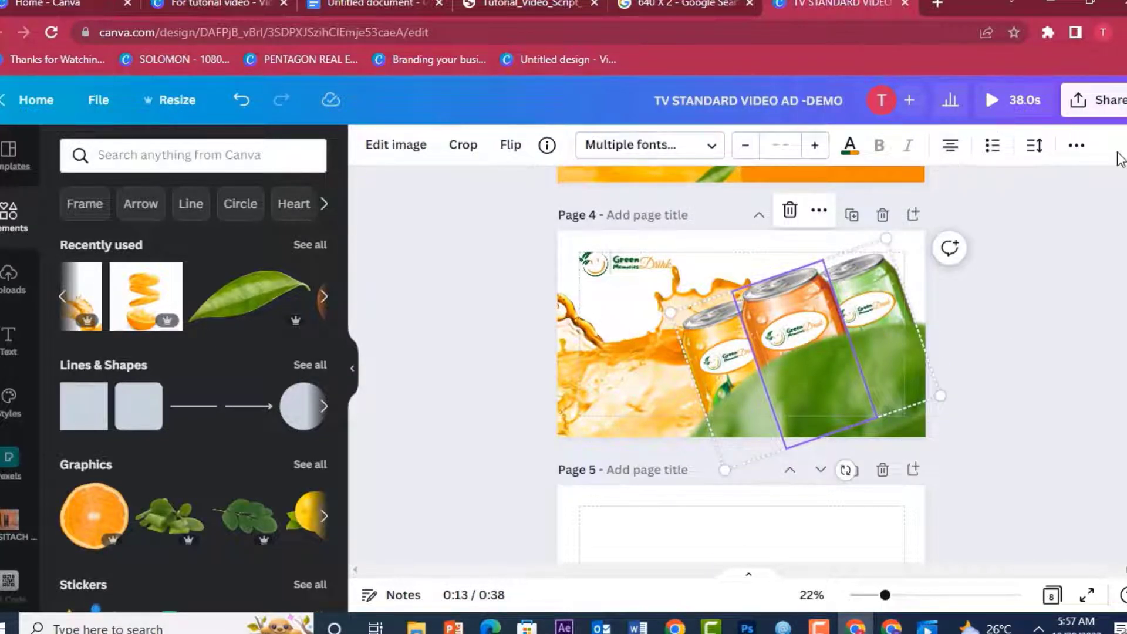
click(1077, 146)
click(741, 187)
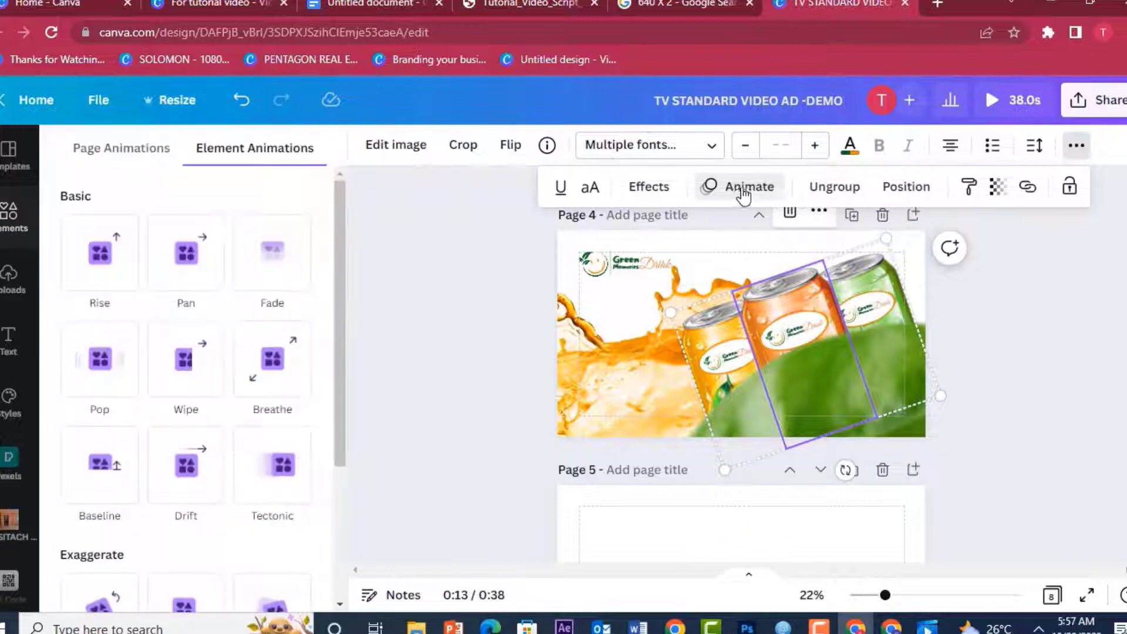
click(110, 268)
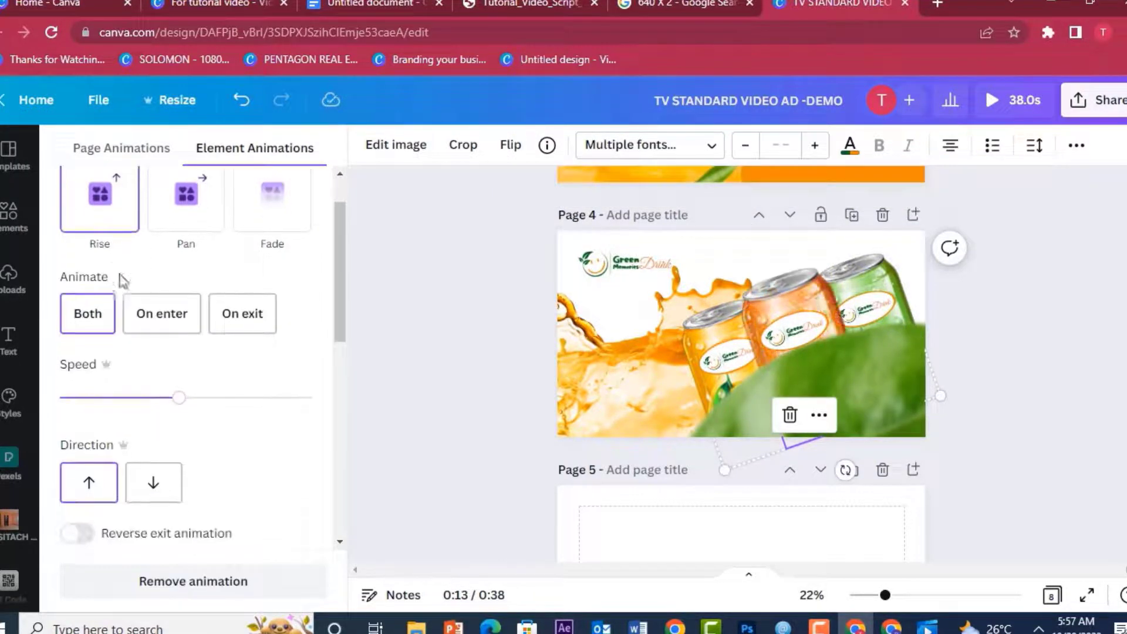
click(157, 315)
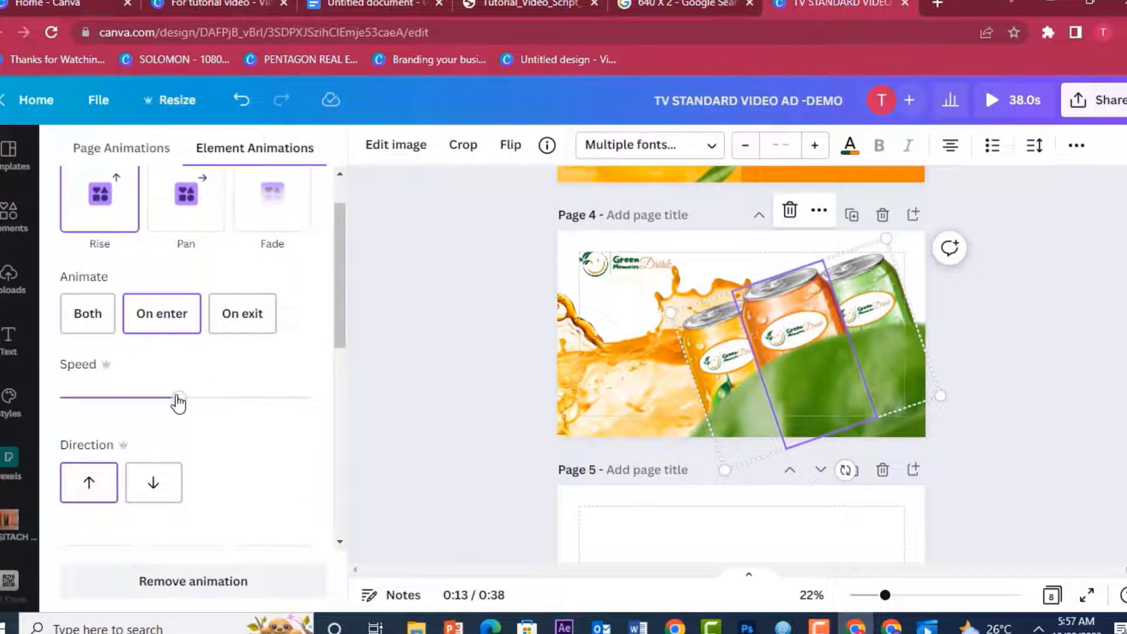
drag(141, 404, 79, 403)
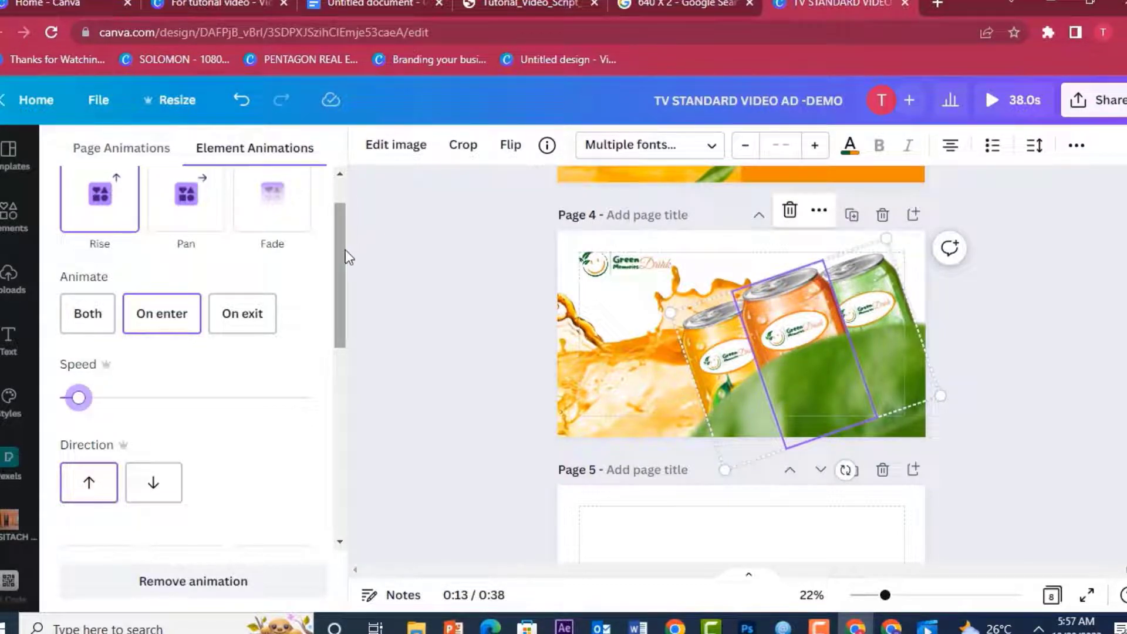
Step: Switch the middle can's animation to Baseline, on enter only, near the lowest speed
drag(344, 248, 340, 440)
click(103, 235)
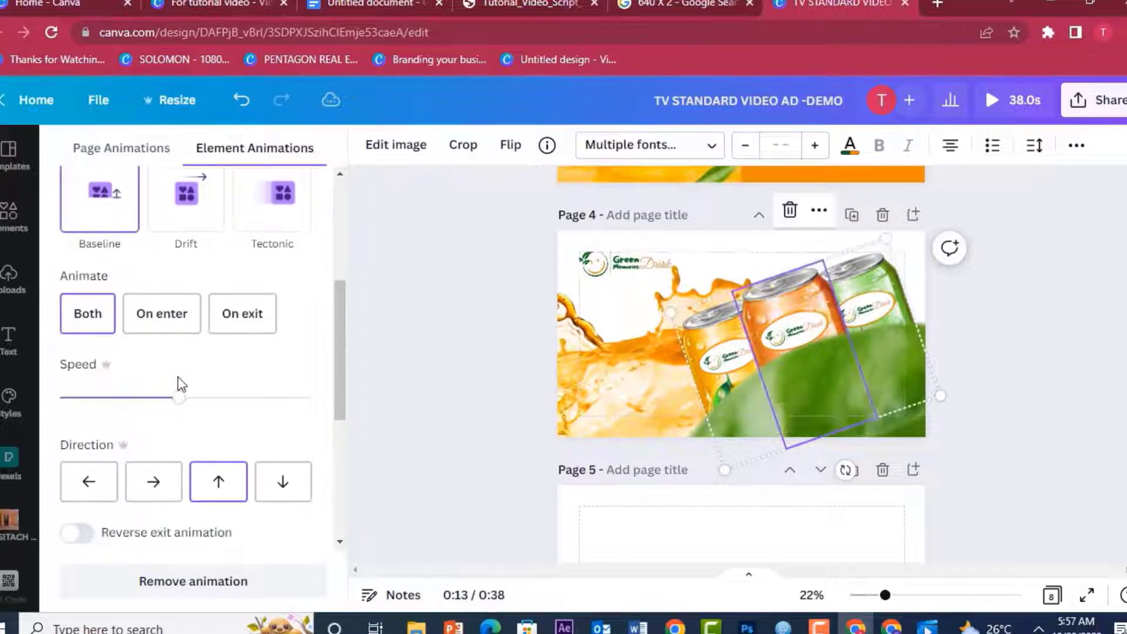
click(164, 320)
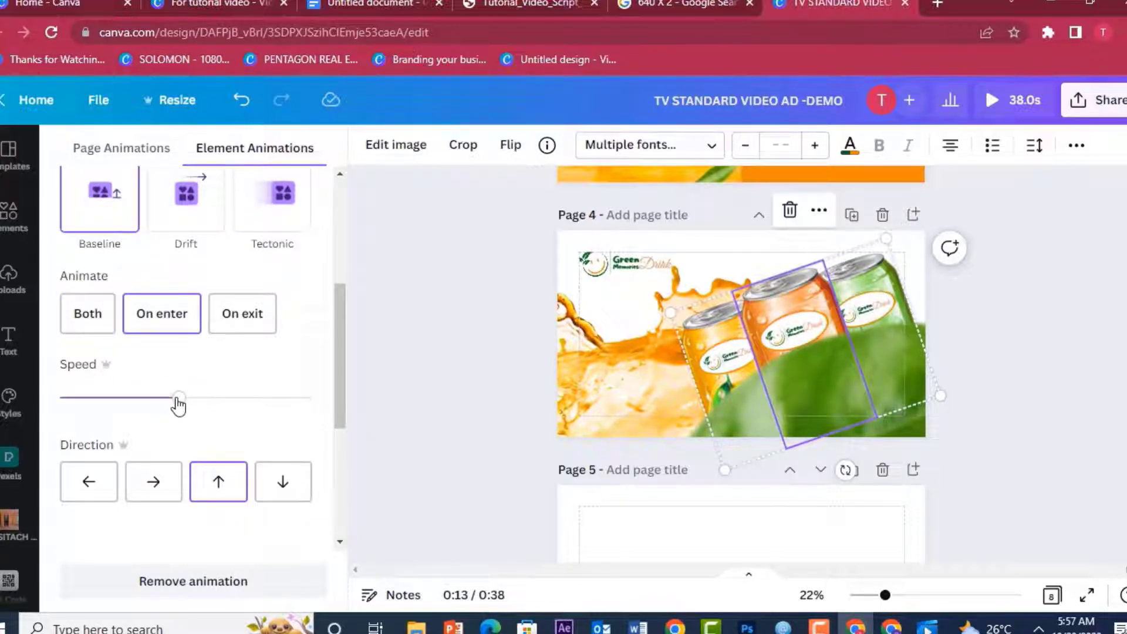
drag(73, 402, 71, 402)
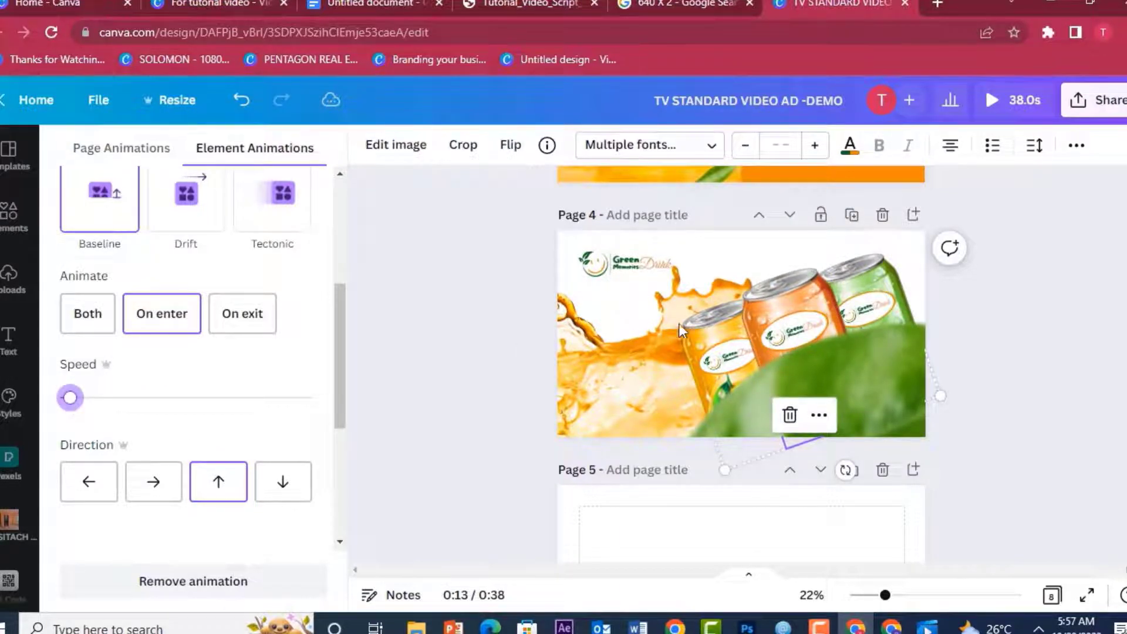
Step: Apply the Rise animation to the yellow can in the group, on enter only, at a low speed
click(696, 326)
click(97, 276)
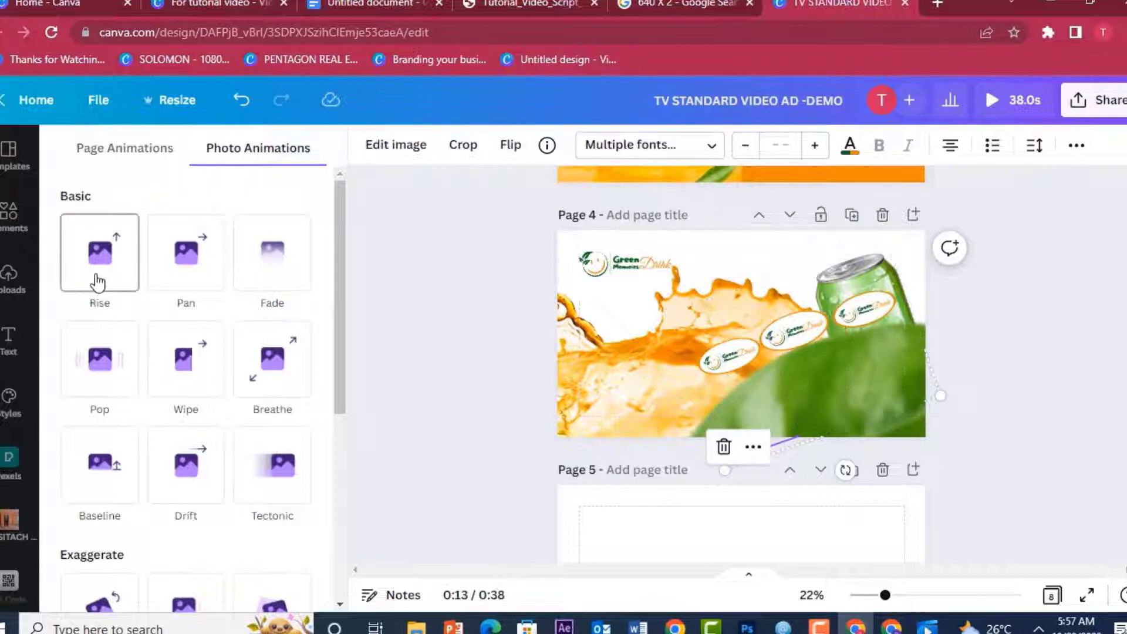
click(160, 315)
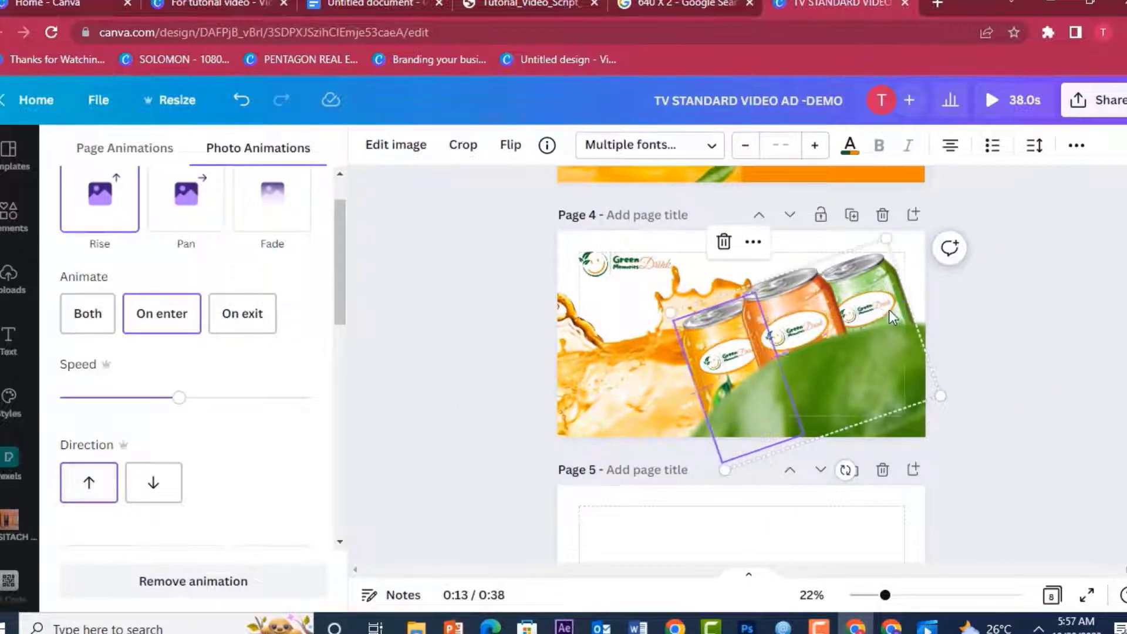
click(90, 398)
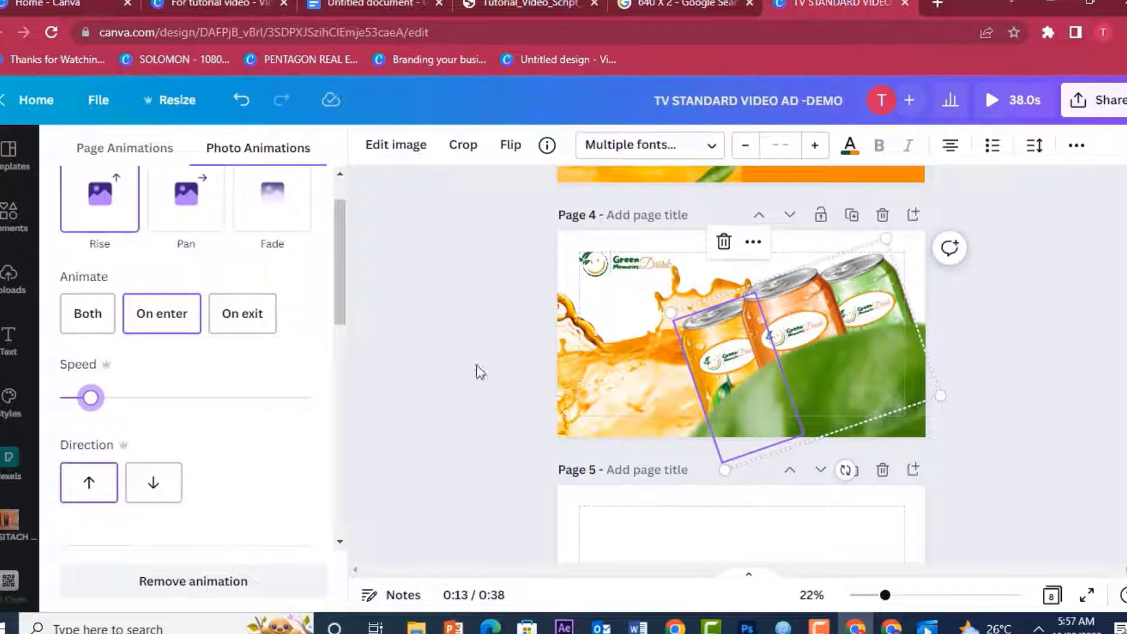
Step: Delete the whole tilted can group from page 4
click(871, 281)
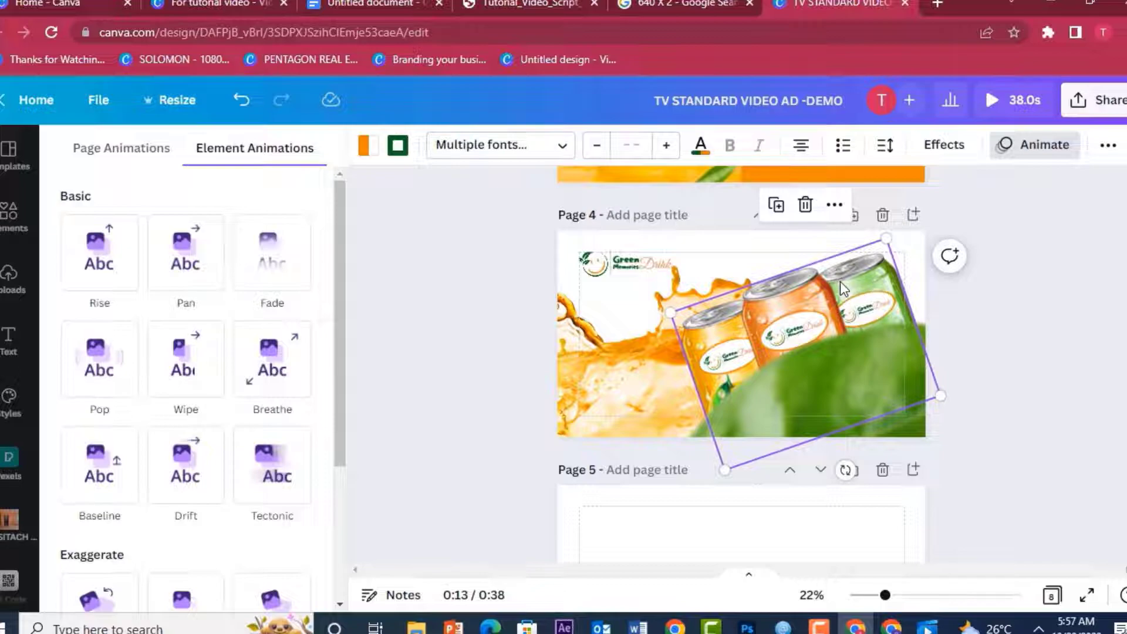
key(Delete)
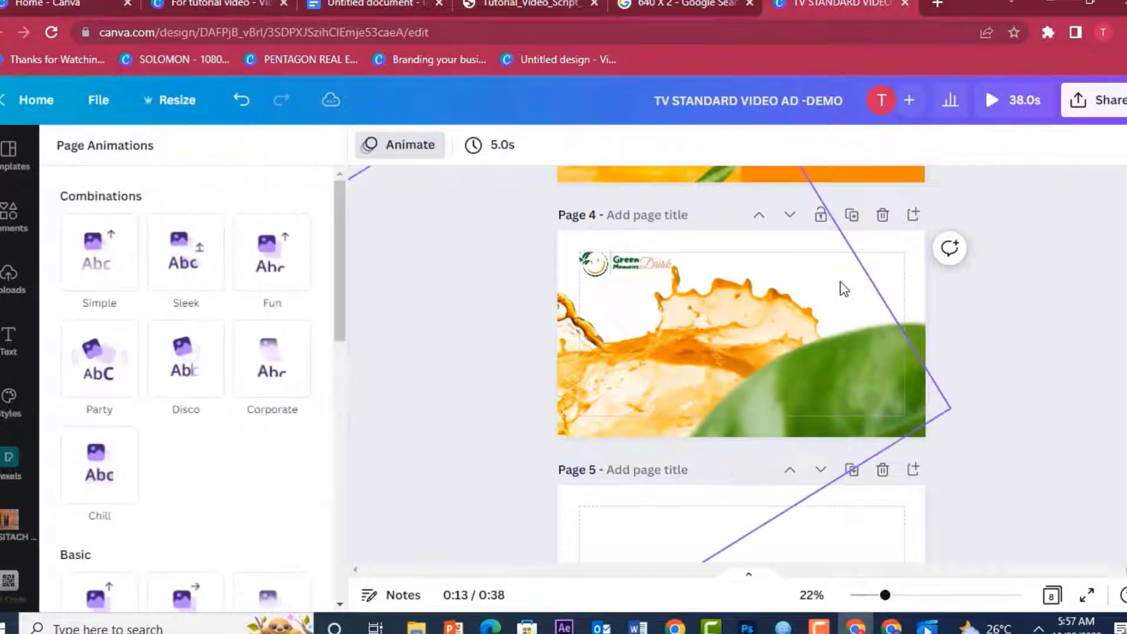
Step: Add a new page 5, paste the can group there, straighten it to 0° and move it to the page's centre
click(913, 217)
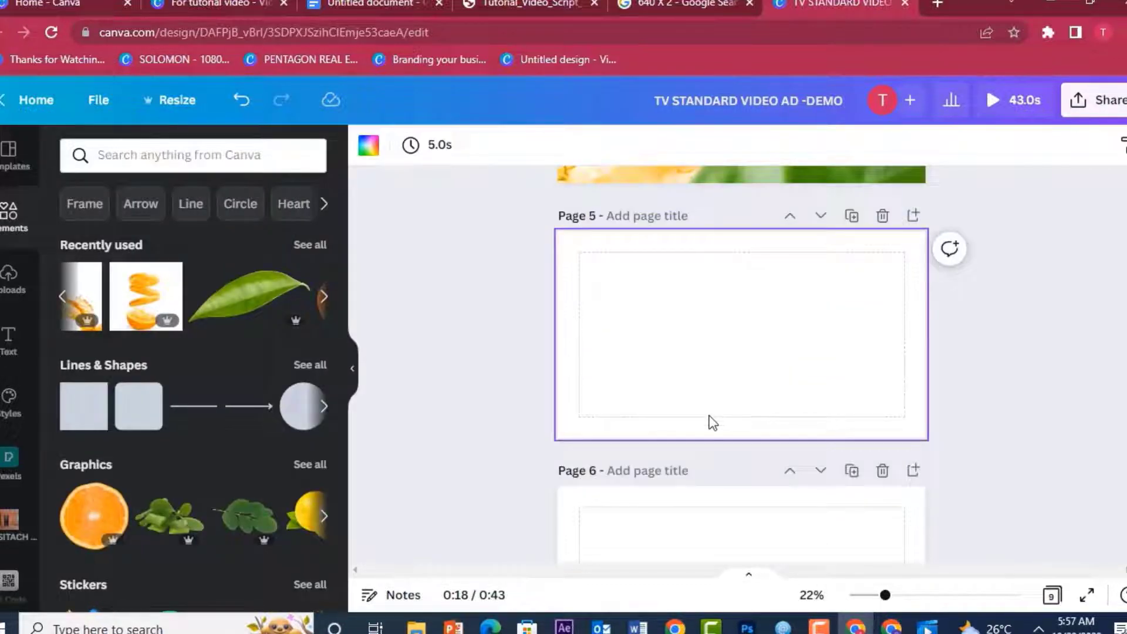
key(ctrl+v)
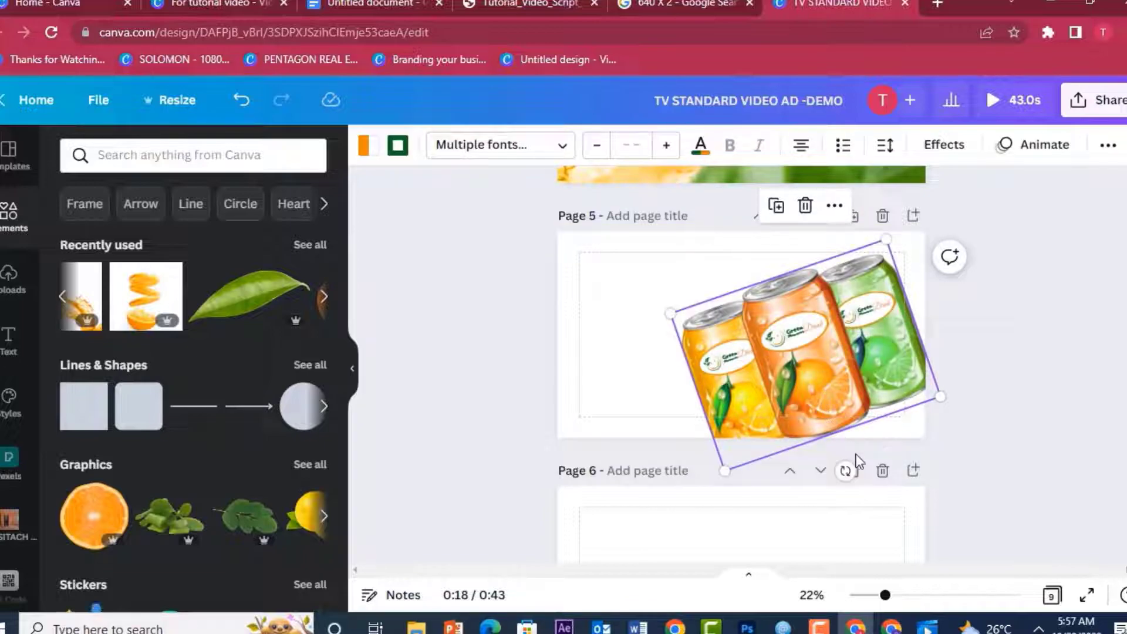
drag(846, 470, 805, 472)
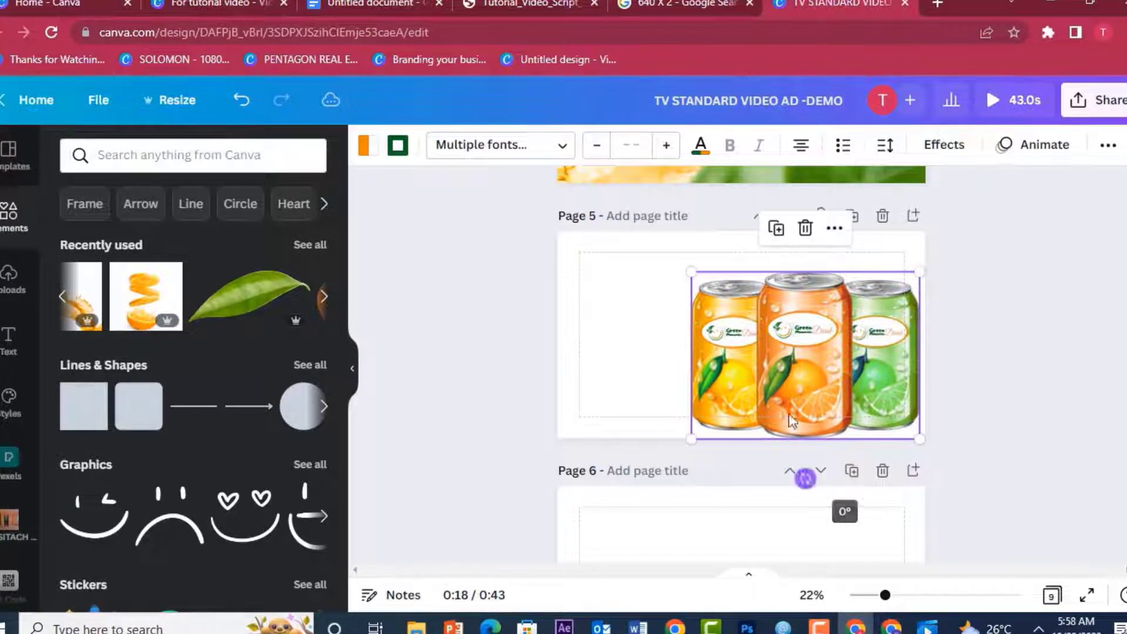
drag(781, 375, 699, 363)
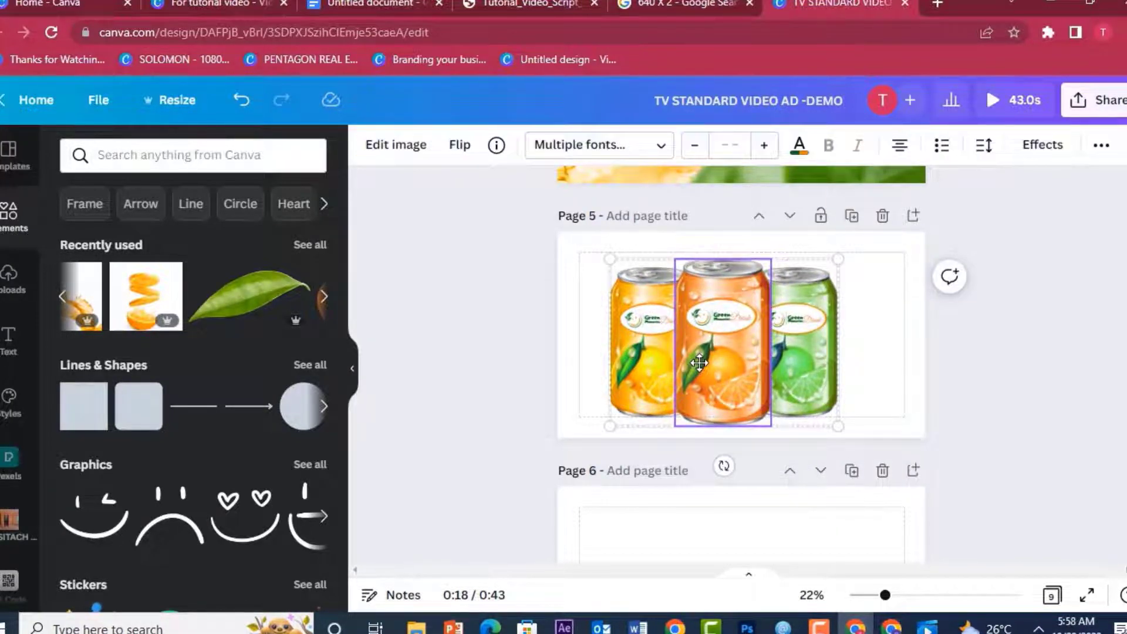
click(506, 320)
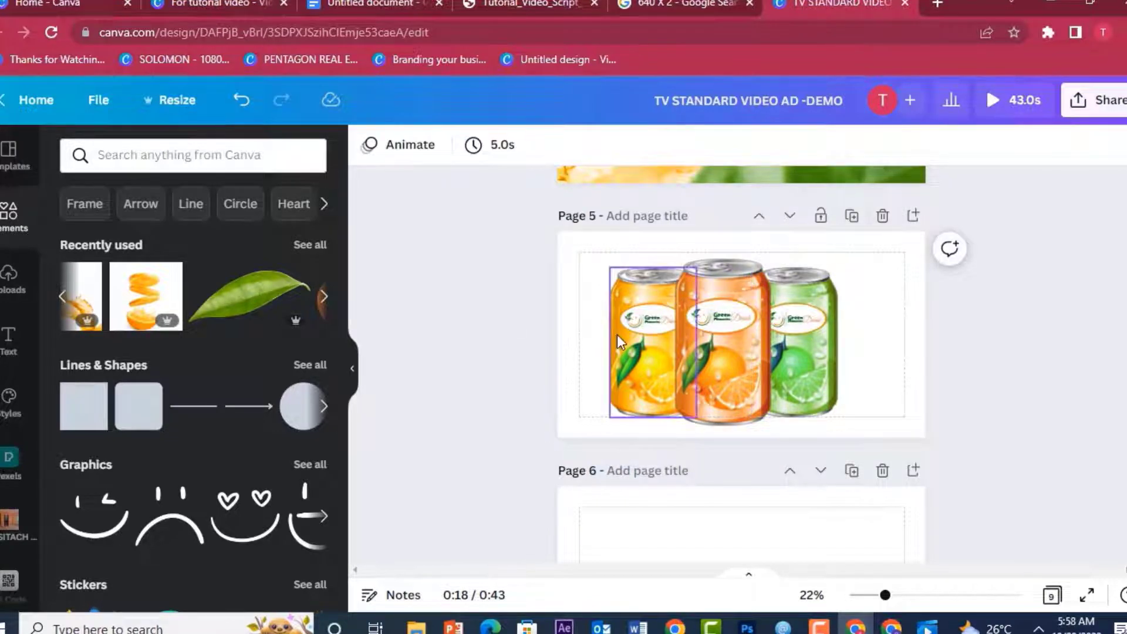
Step: Ungroup the set of three cans on page 5
key(ctrl+z)
right_click(703, 318)
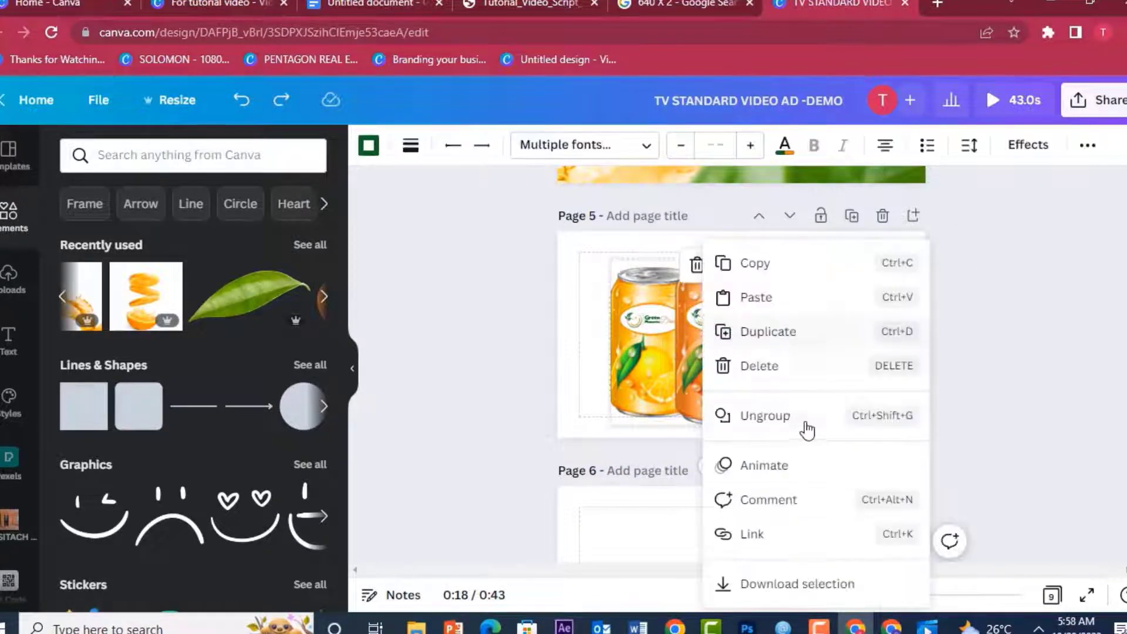
click(792, 430)
click(914, 397)
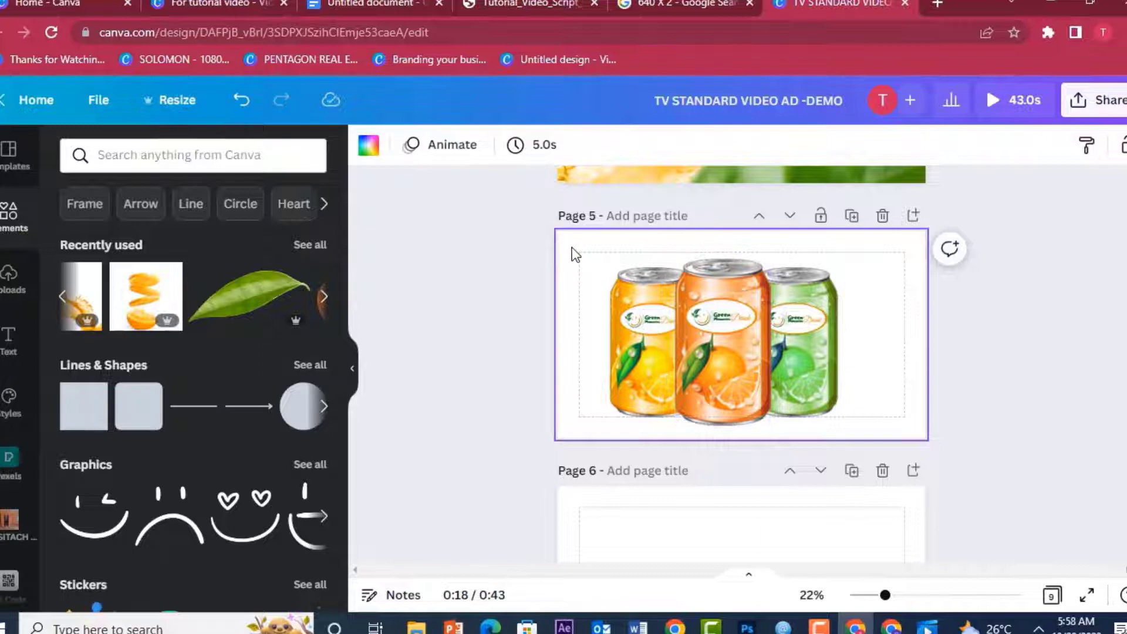
Step: Apply the Rise animation to the yellow can on page 5, on enter only, at a reduced speed
drag(632, 366, 671, 420)
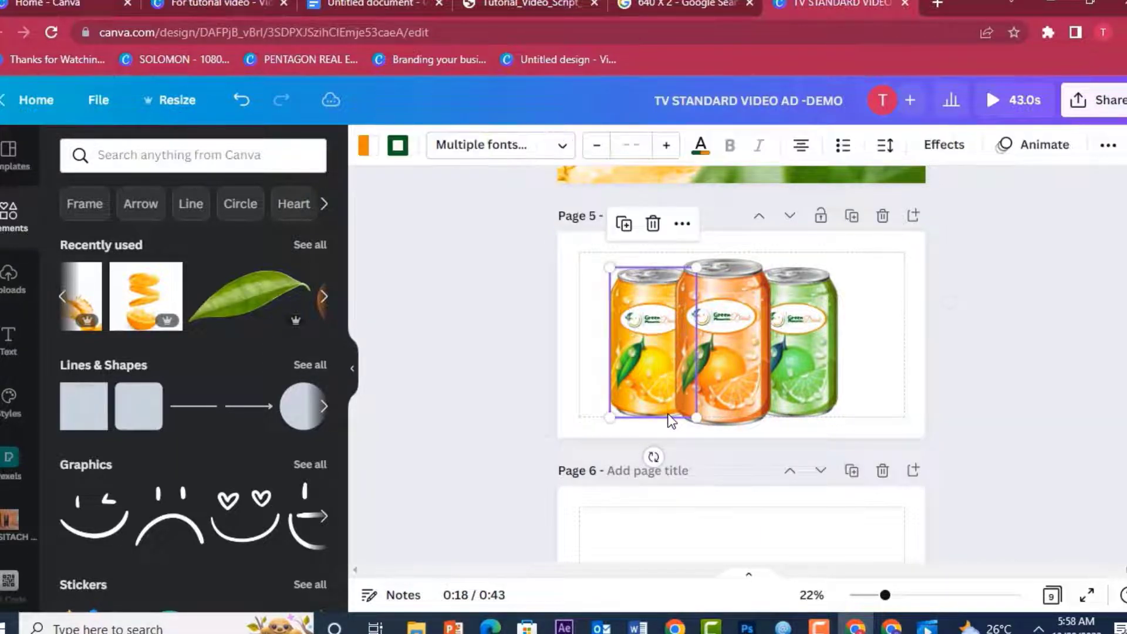
click(1027, 151)
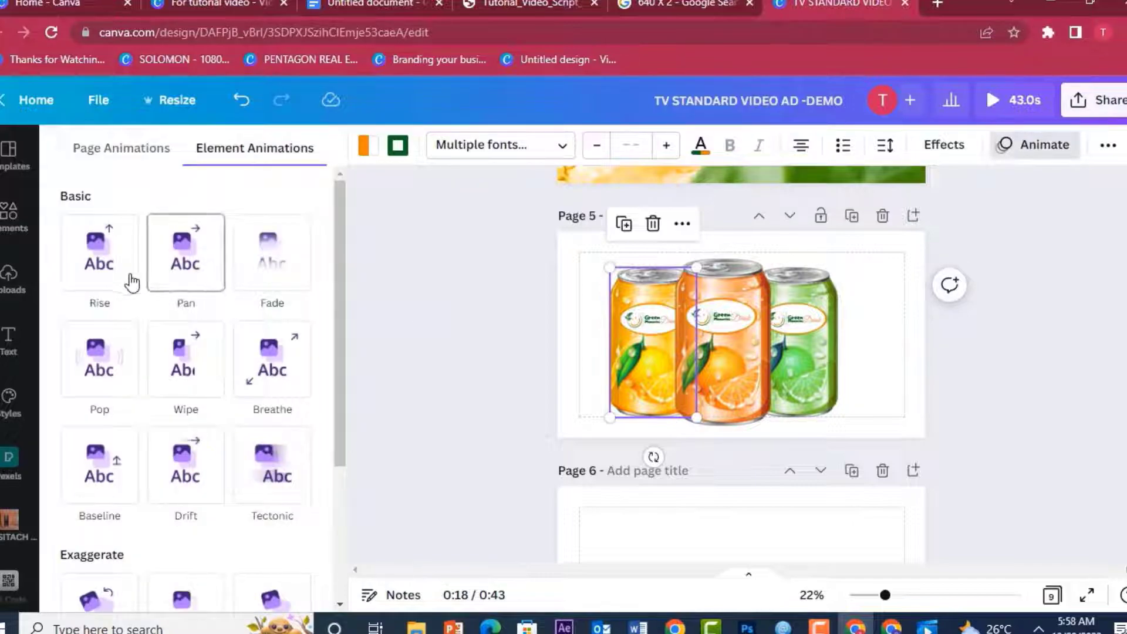
click(104, 272)
click(176, 324)
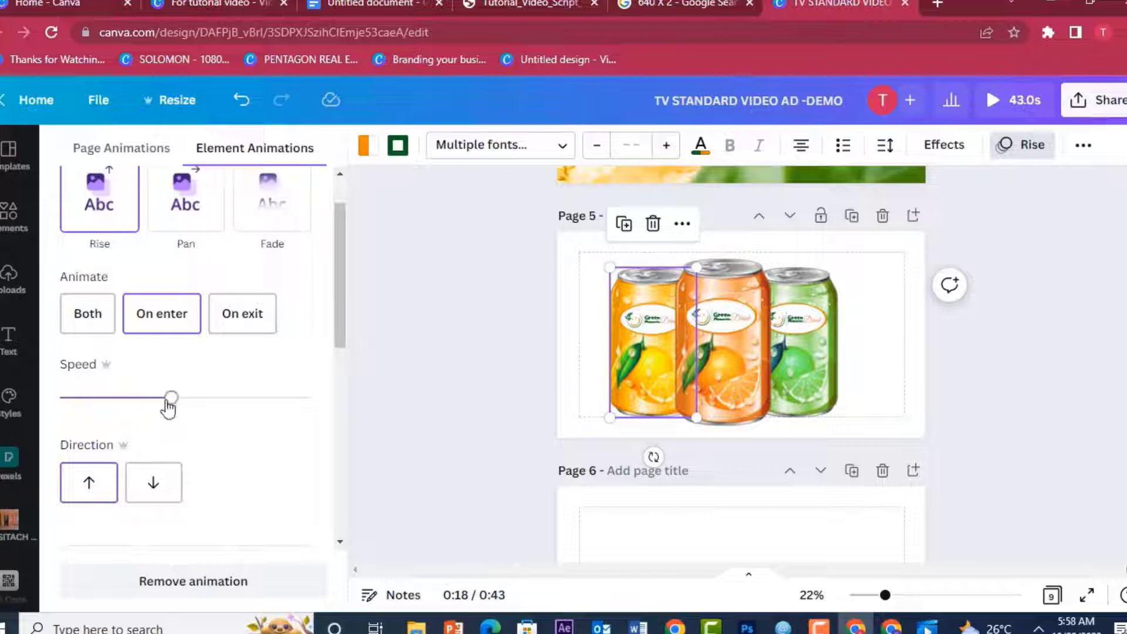
drag(89, 399, 138, 398)
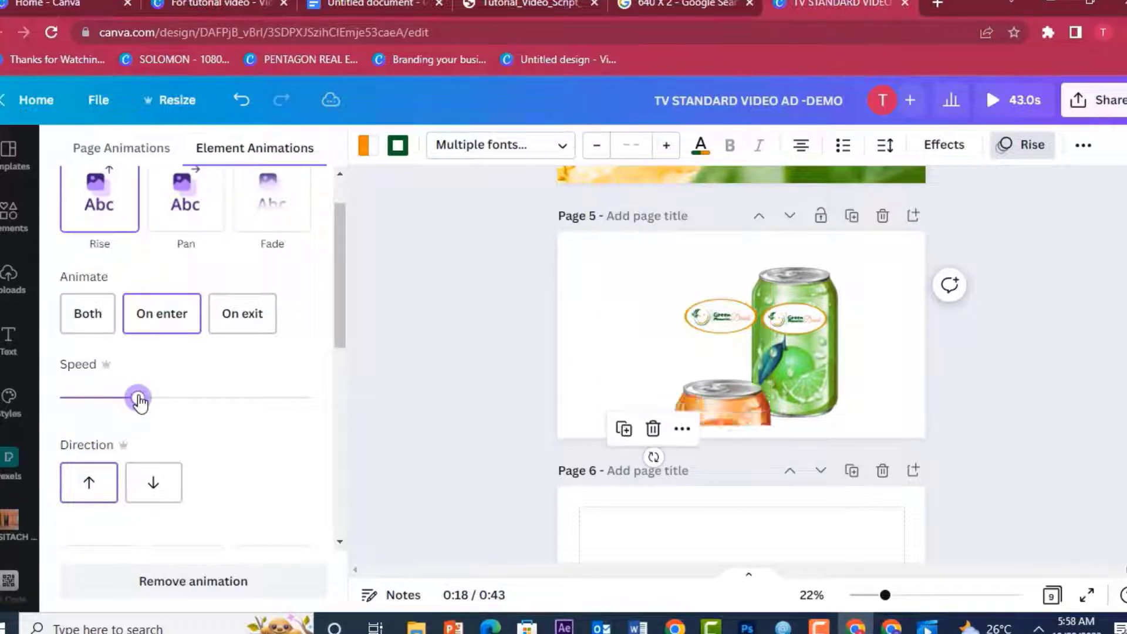
click(525, 282)
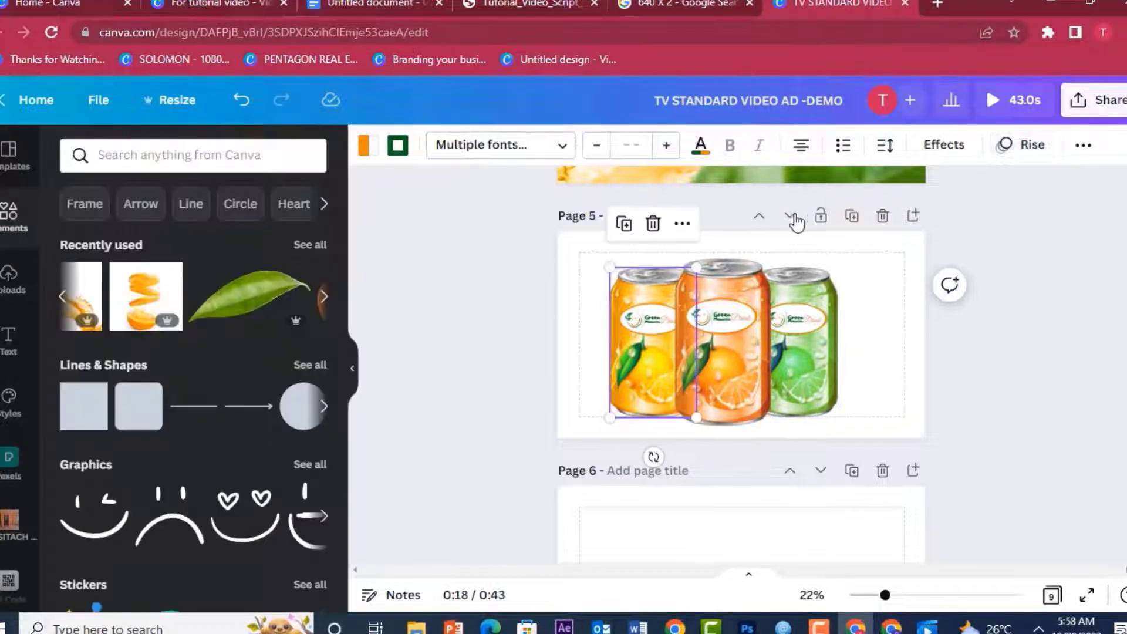
Step: Apply the Baseline animation to page 5's middle orange can, on enter only, at the lowest speed
click(748, 251)
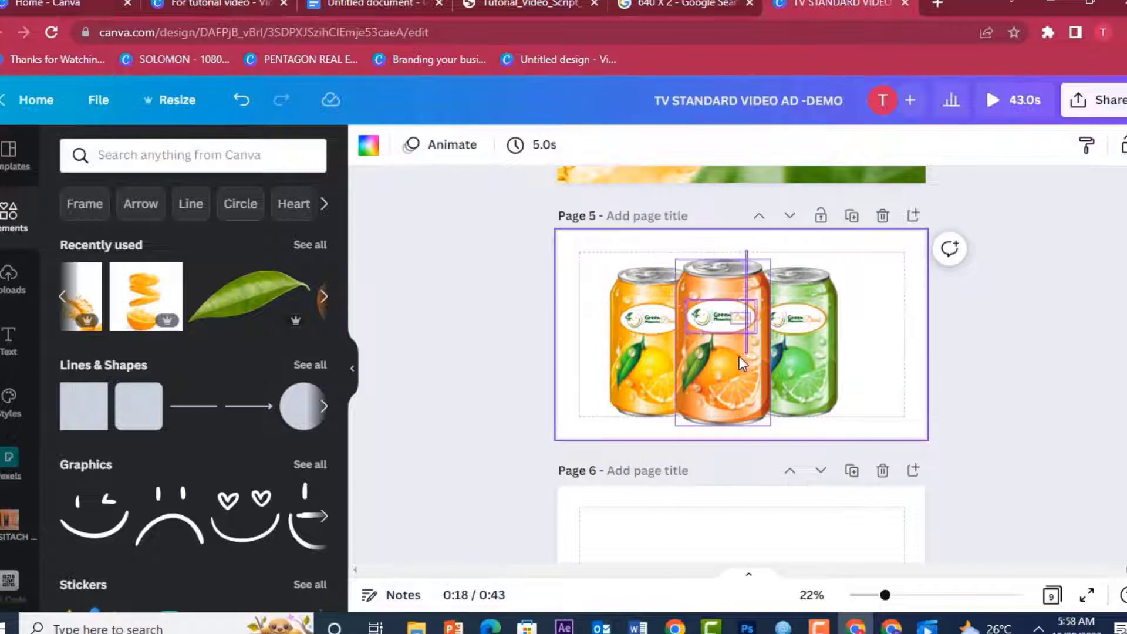
click(700, 367)
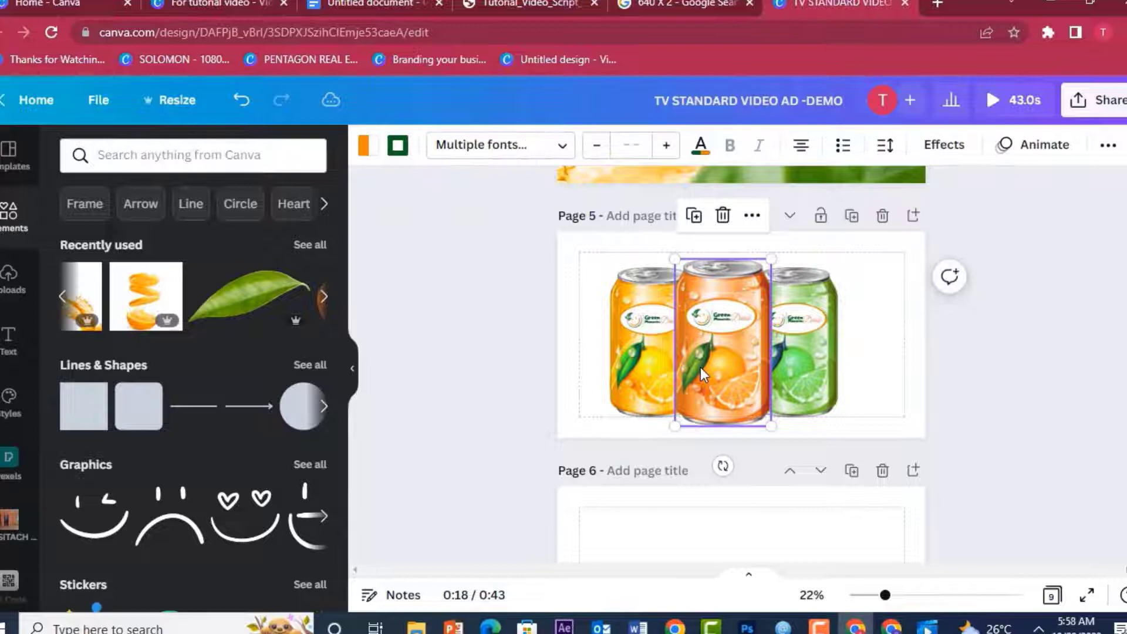
click(1026, 148)
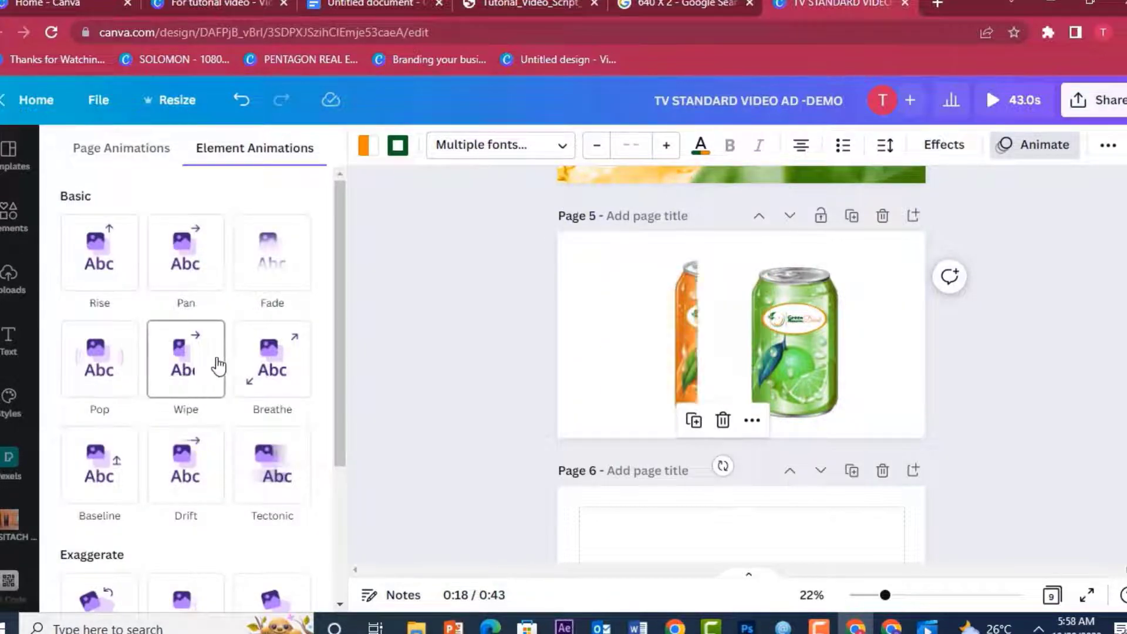
scroll(342, 354, down, 3)
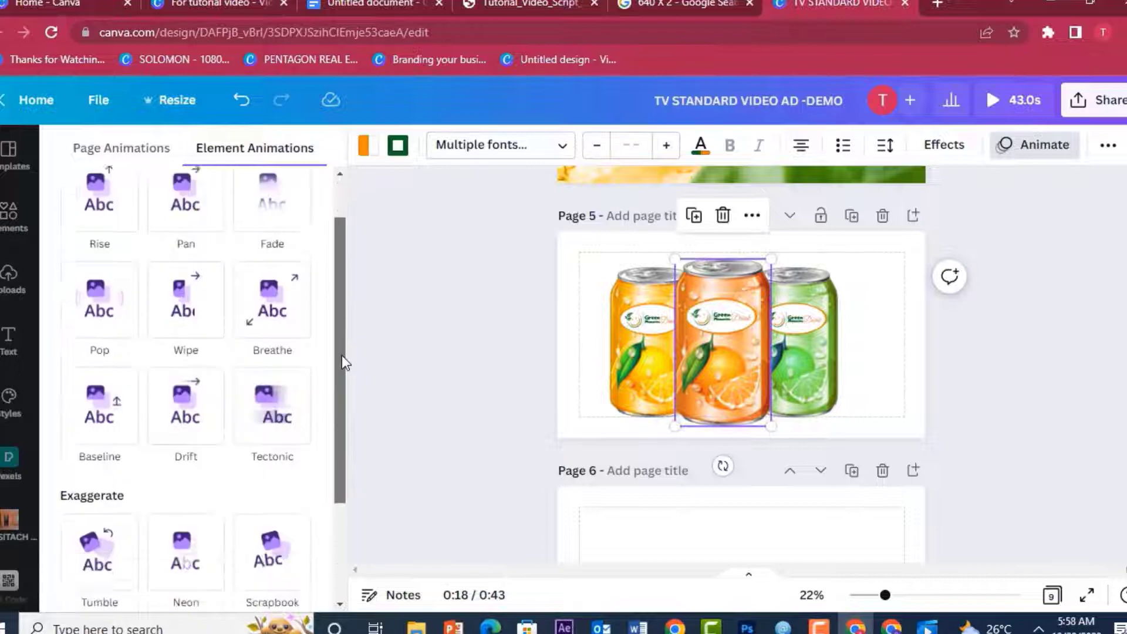
click(200, 392)
scroll(97, 359, down, 2)
click(96, 359)
scroll(130, 335, down, 2)
click(160, 314)
drag(157, 406, 57, 405)
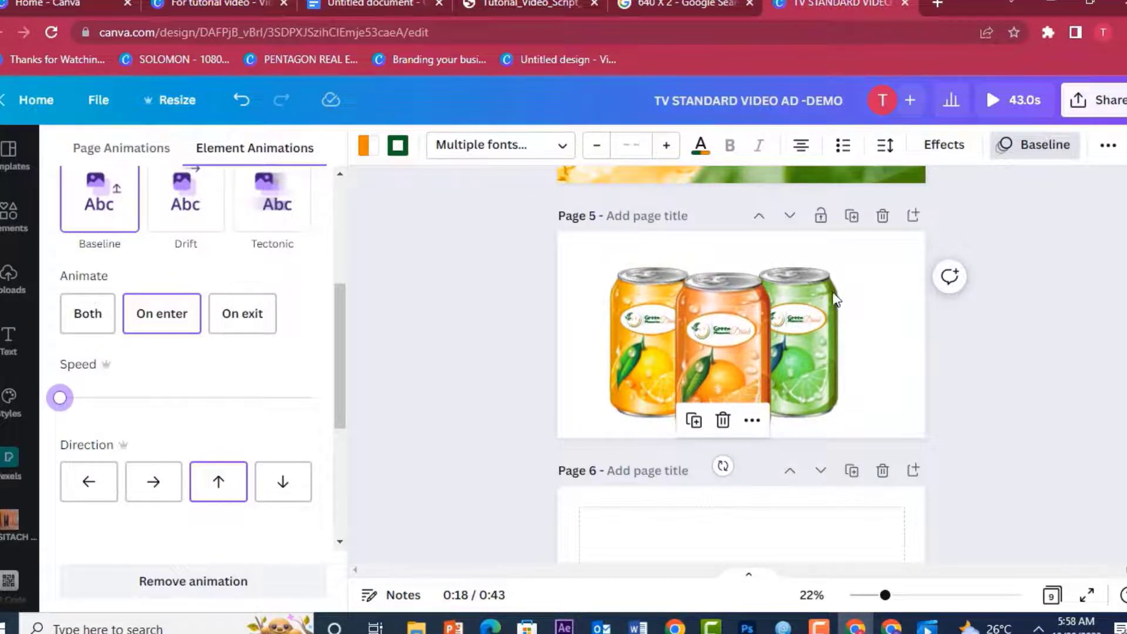
Step: Apply the Rise animation to the green can on page 5, on enter only, near the lowest speed
drag(873, 262, 776, 342)
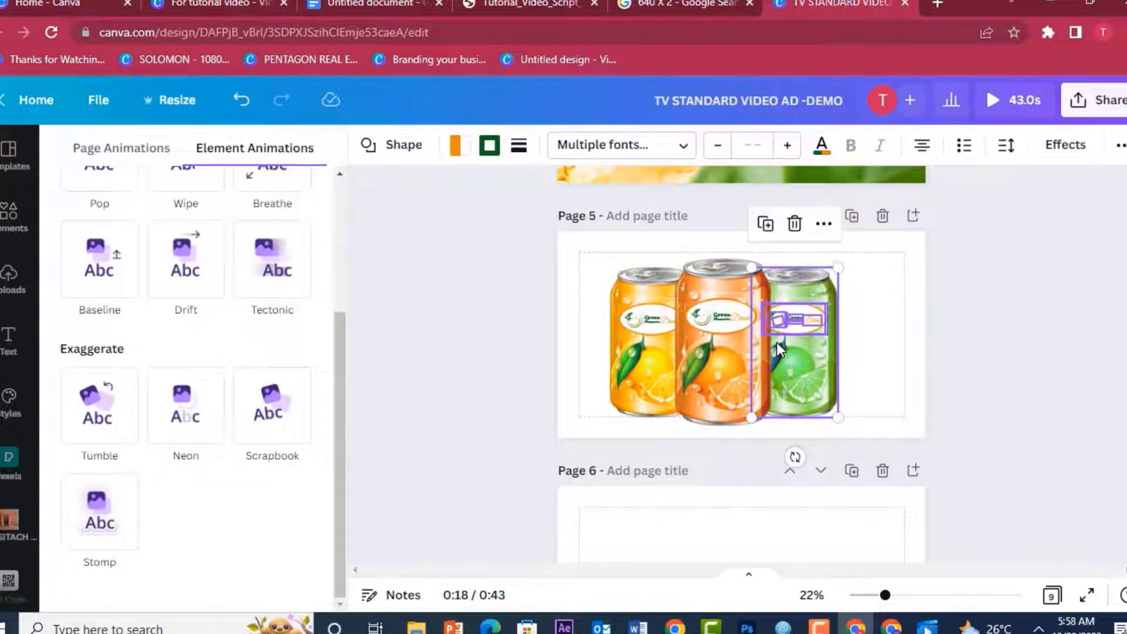
click(777, 343)
drag(346, 359, 315, 196)
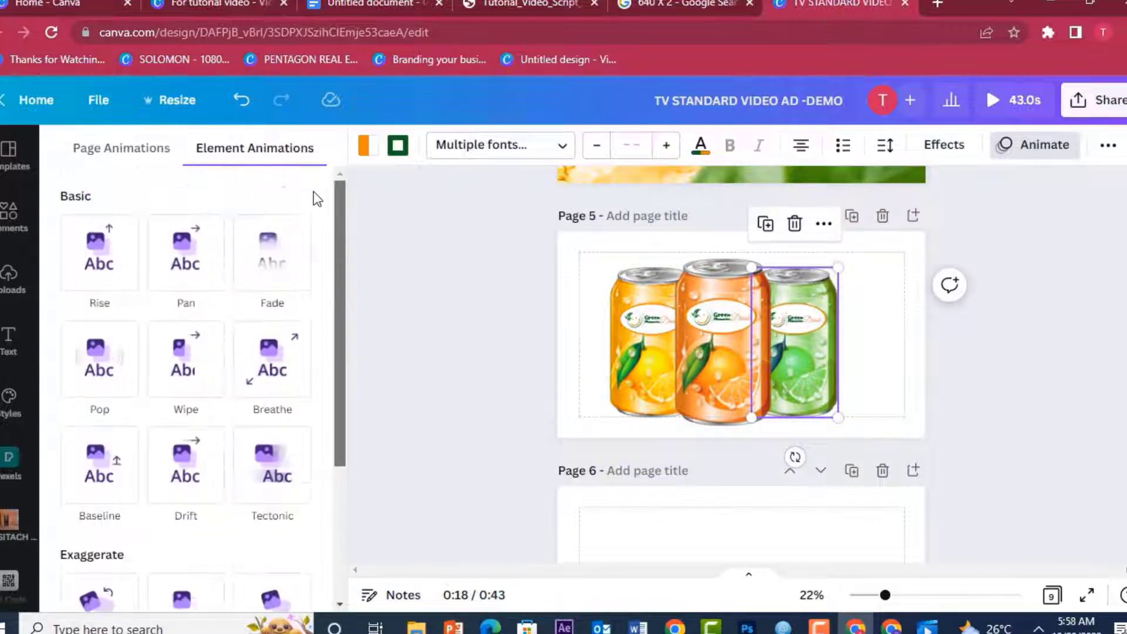
click(89, 258)
scroll(117, 293, down, 1)
click(145, 316)
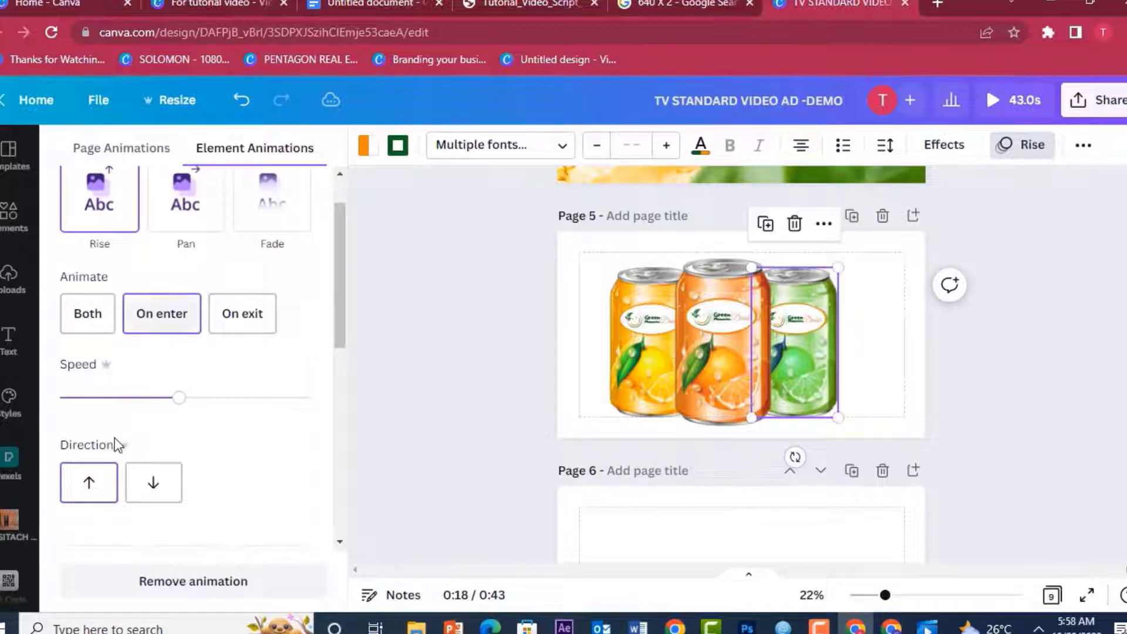
drag(117, 409, 70, 398)
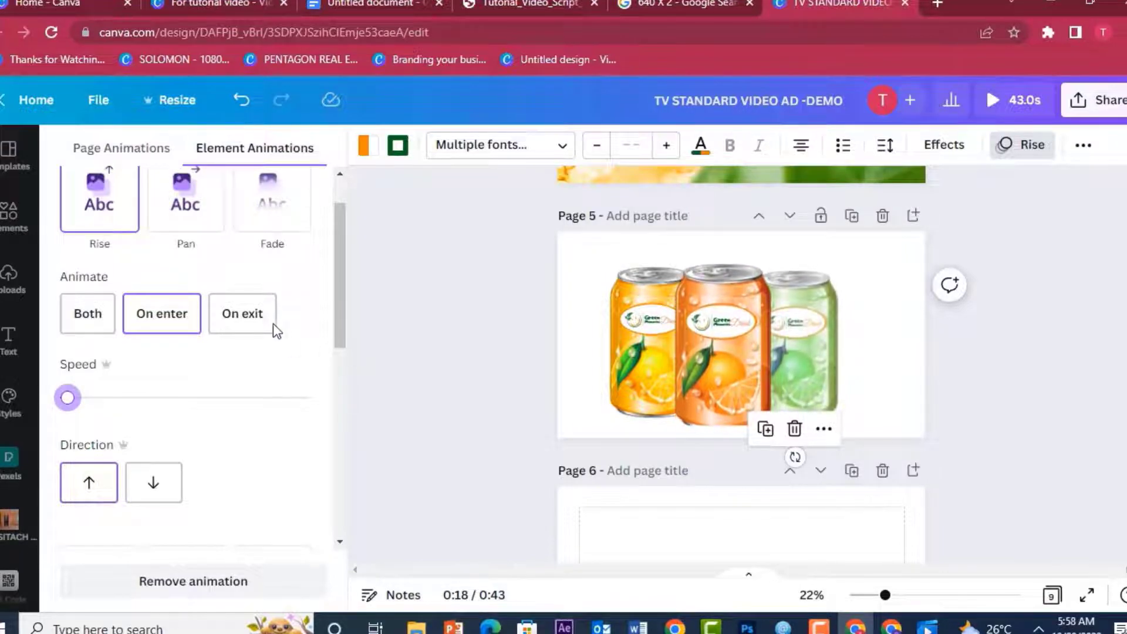
drag(79, 404, 85, 405)
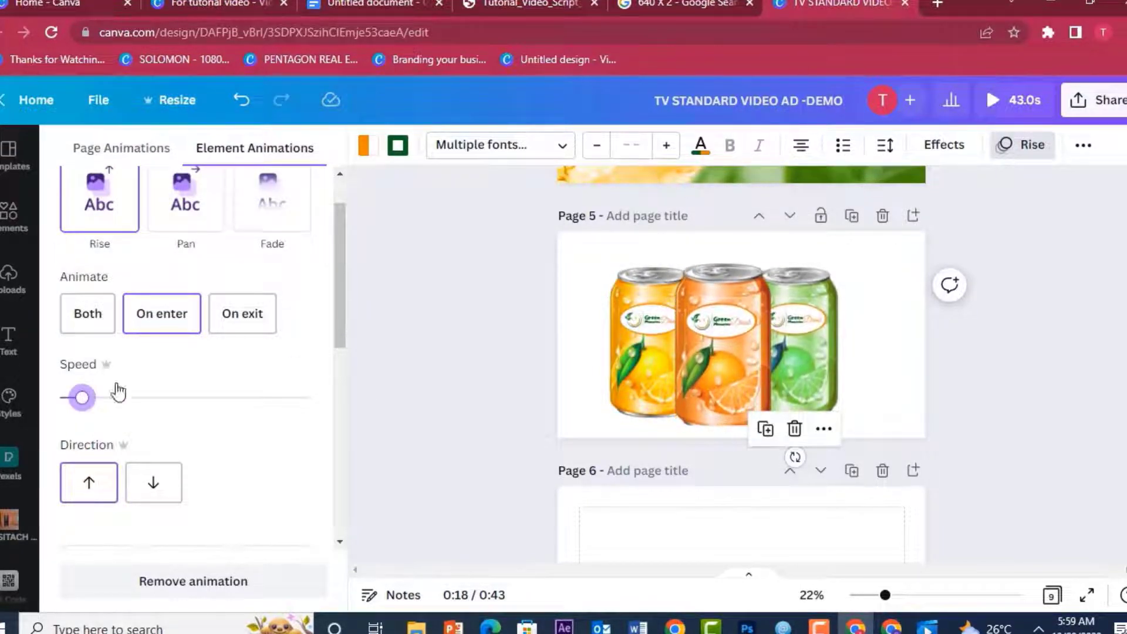
Step: Group the three animated cans on page 5
click(424, 276)
drag(492, 246, 974, 414)
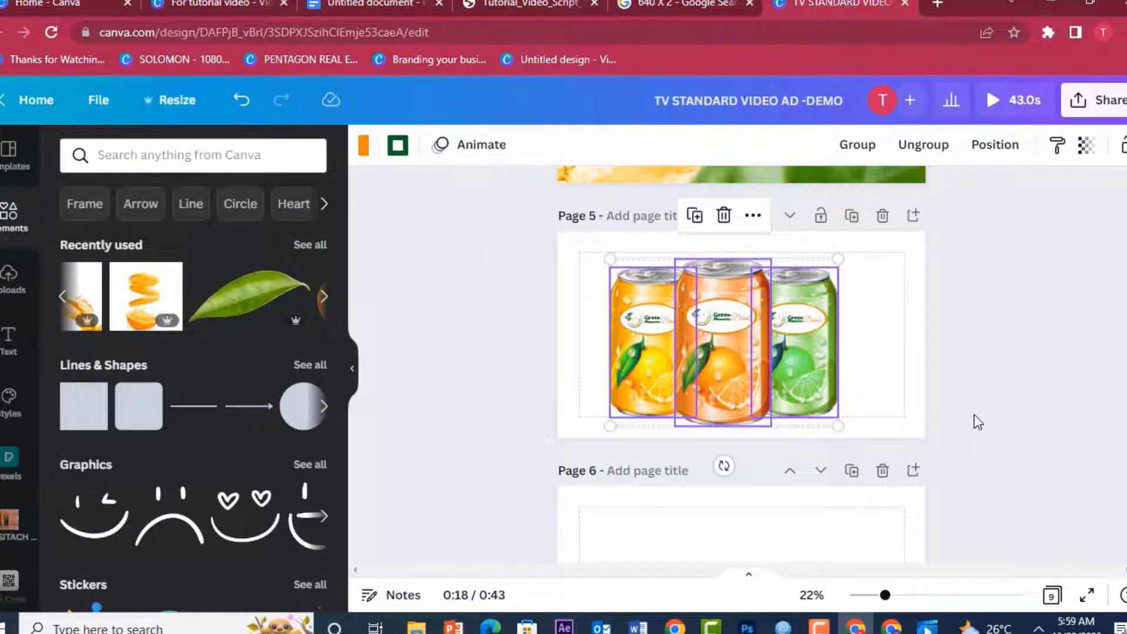
click(857, 145)
Step: Paste the tilted can group onto page 4, over the orange splash and leaf
scroll(719, 271, up, 2)
scroll(974, 350, up, 2)
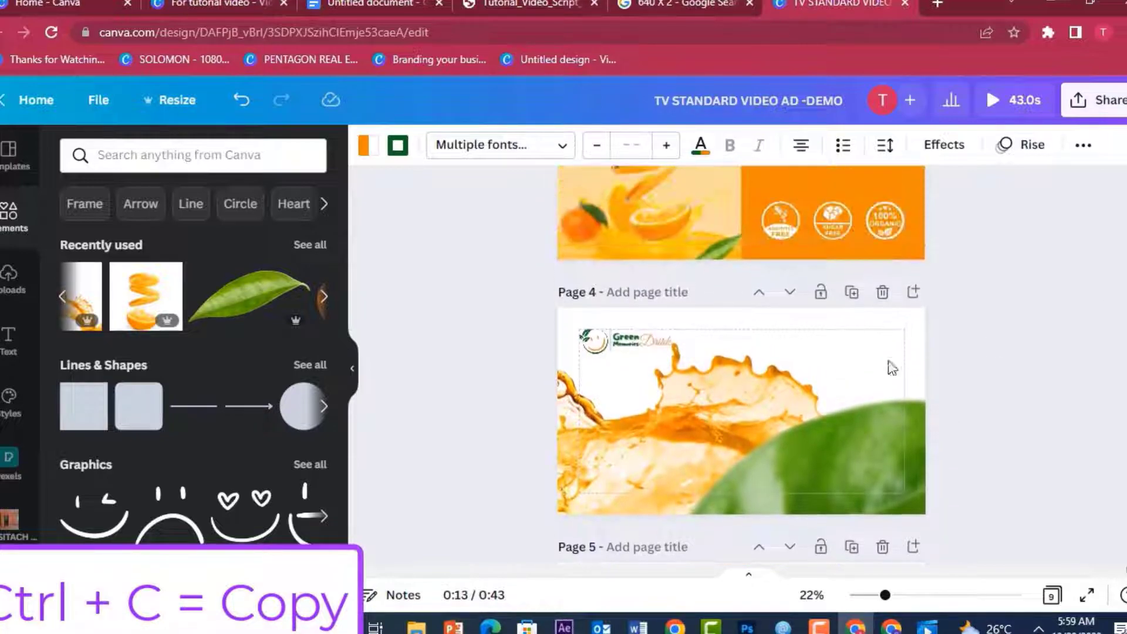
key(ctrl+v)
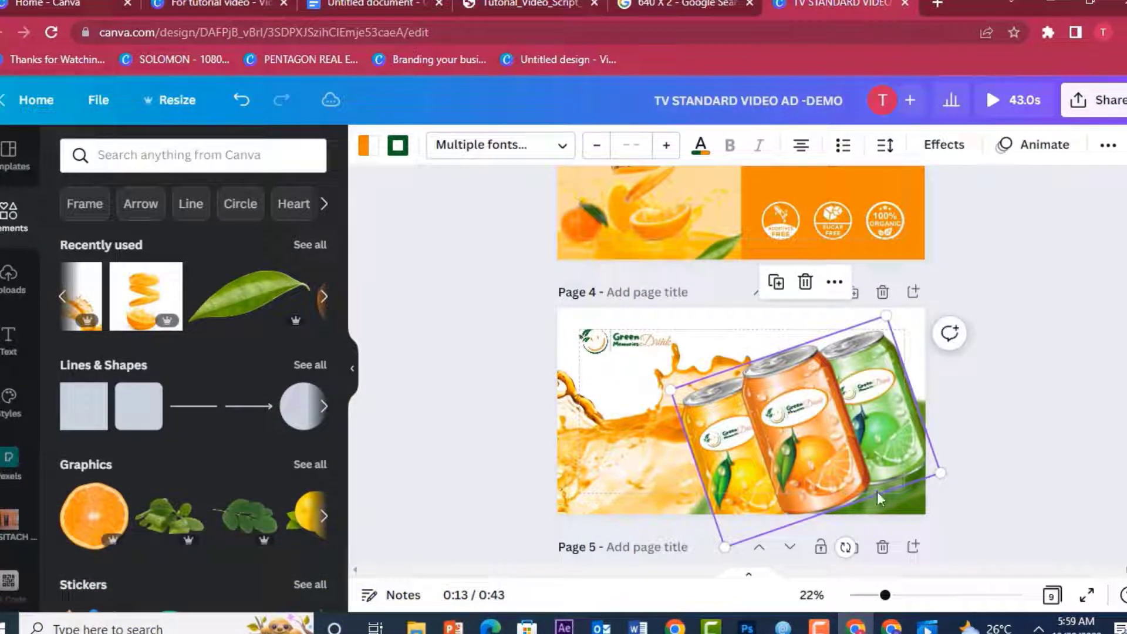
click(877, 379)
right_click(872, 379)
click(1122, 302)
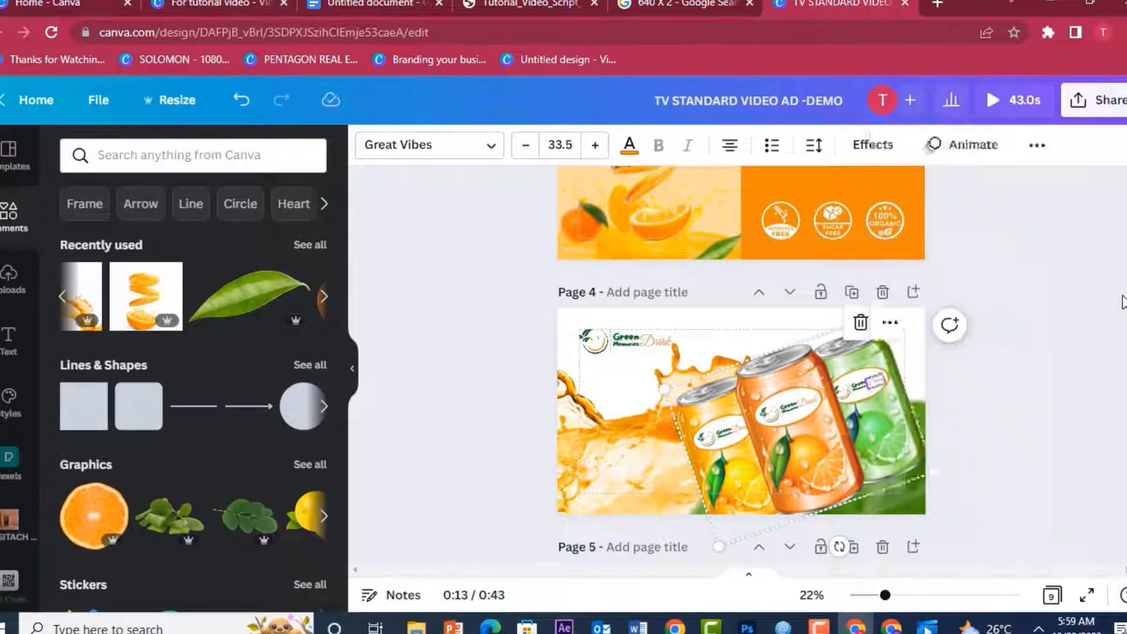
Step: Bring the blurred green leaf in front of the cans on page 4
click(906, 513)
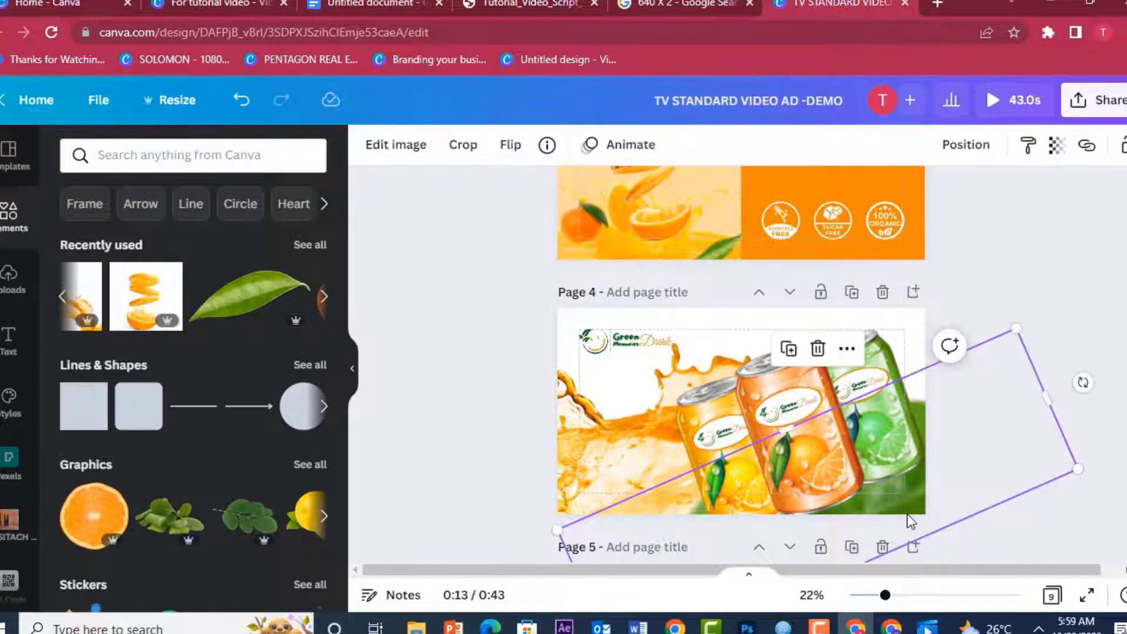
right_click(906, 513)
click(785, 381)
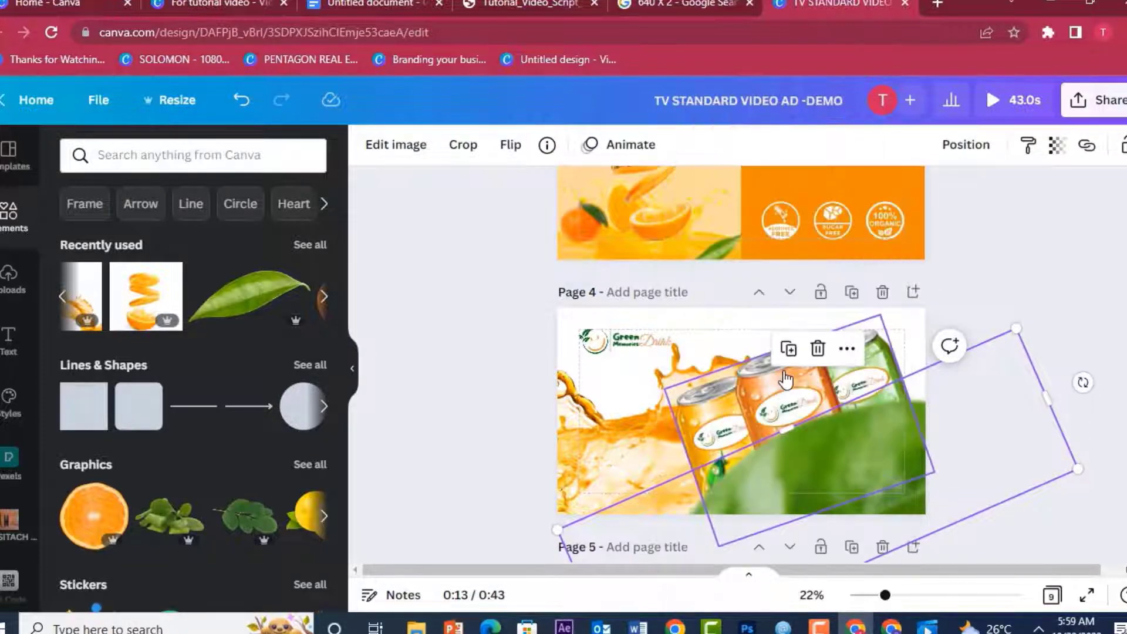
click(955, 343)
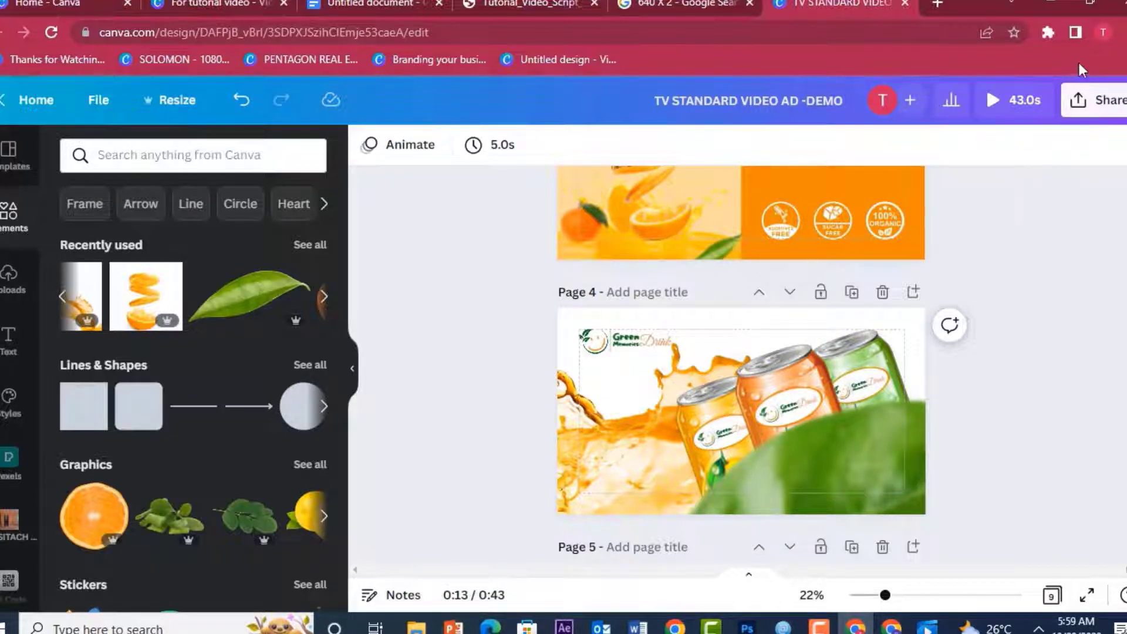
Step: Play a preview of the ad to check page 4's animated scene, and close it
click(1025, 101)
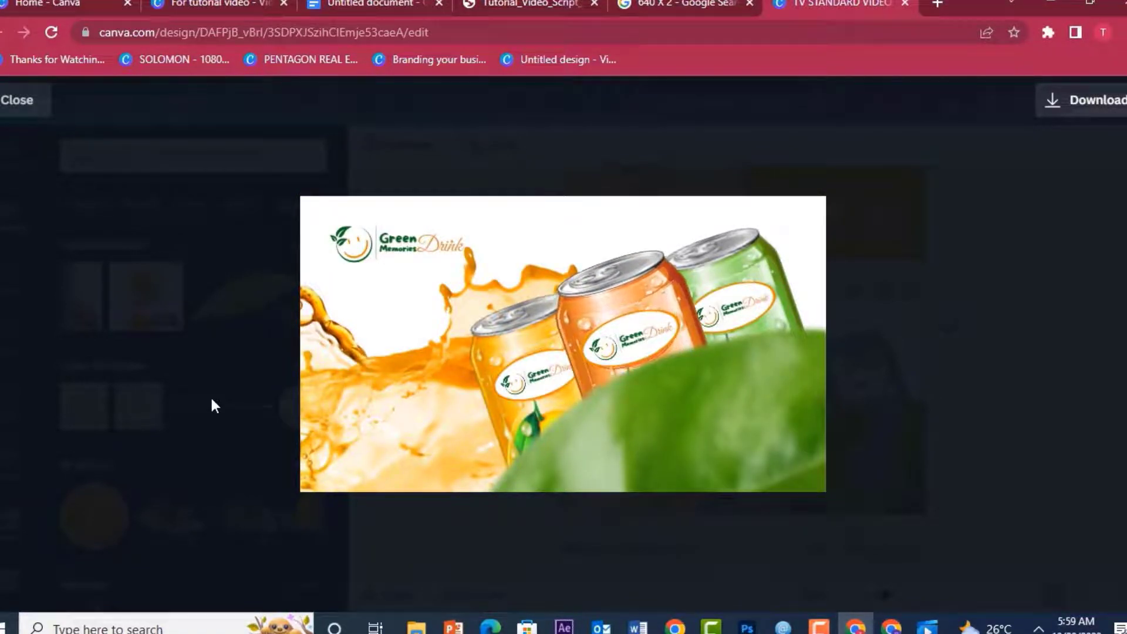
click(28, 116)
Step: Select the middle orange can in page 4's group and open its additional editing options
click(801, 395)
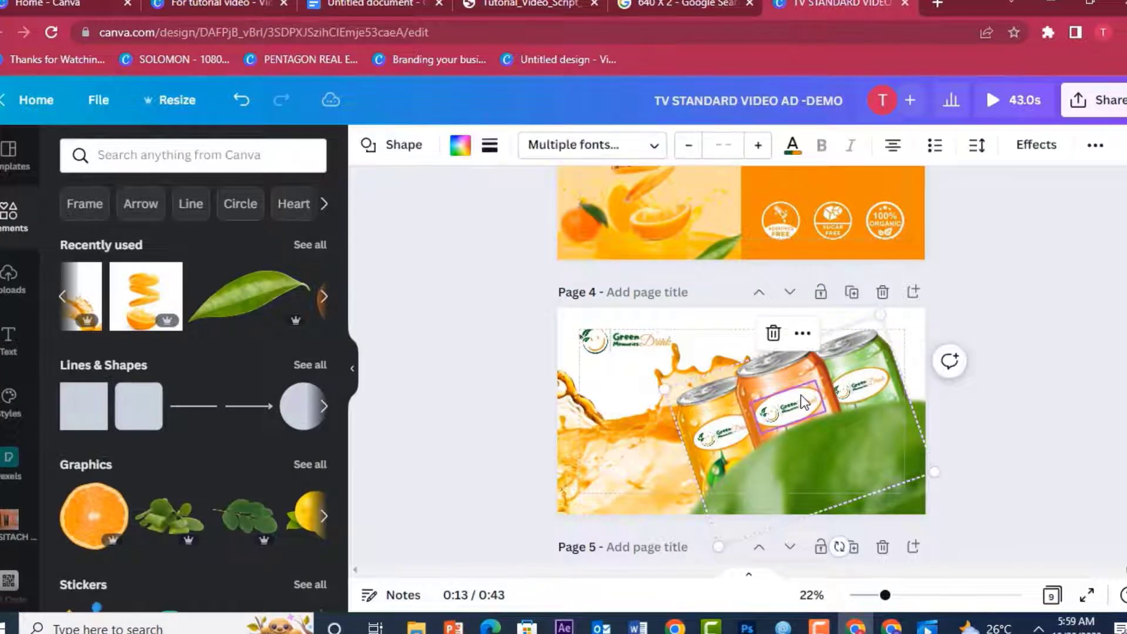
click(769, 375)
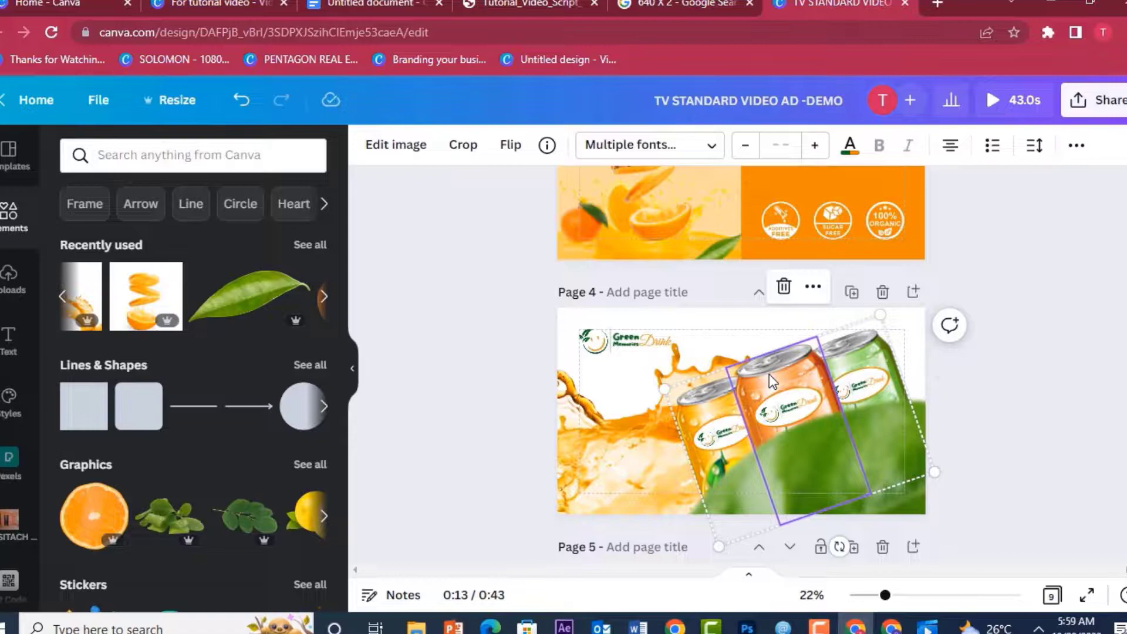
click(1079, 149)
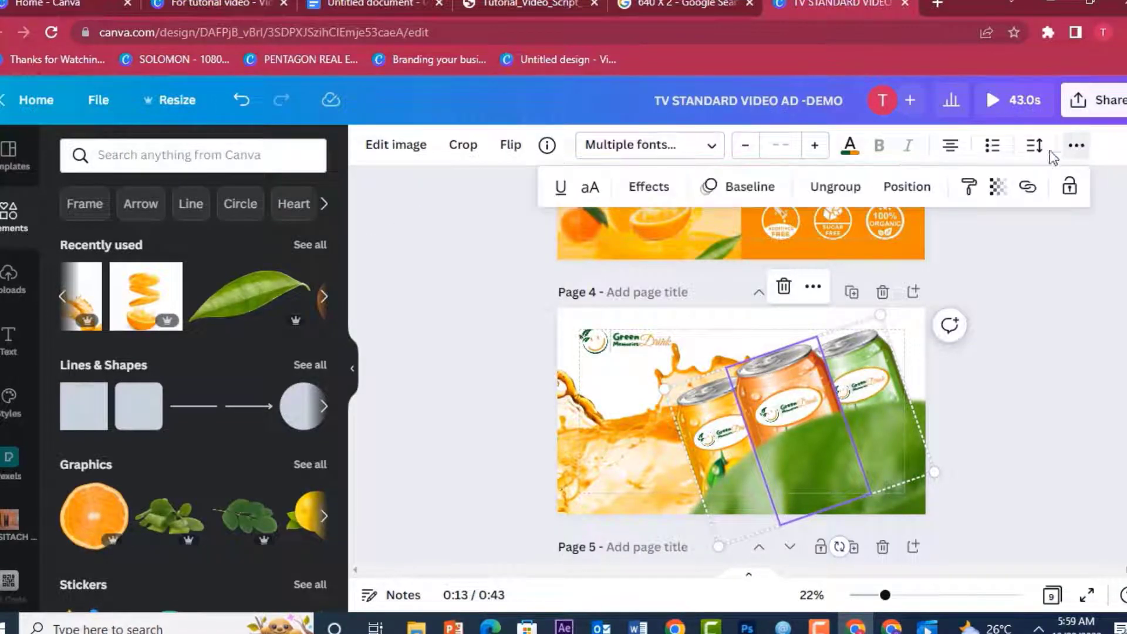
Step: Remove the Baseline animation from the tilted cans group on page 4
click(758, 187)
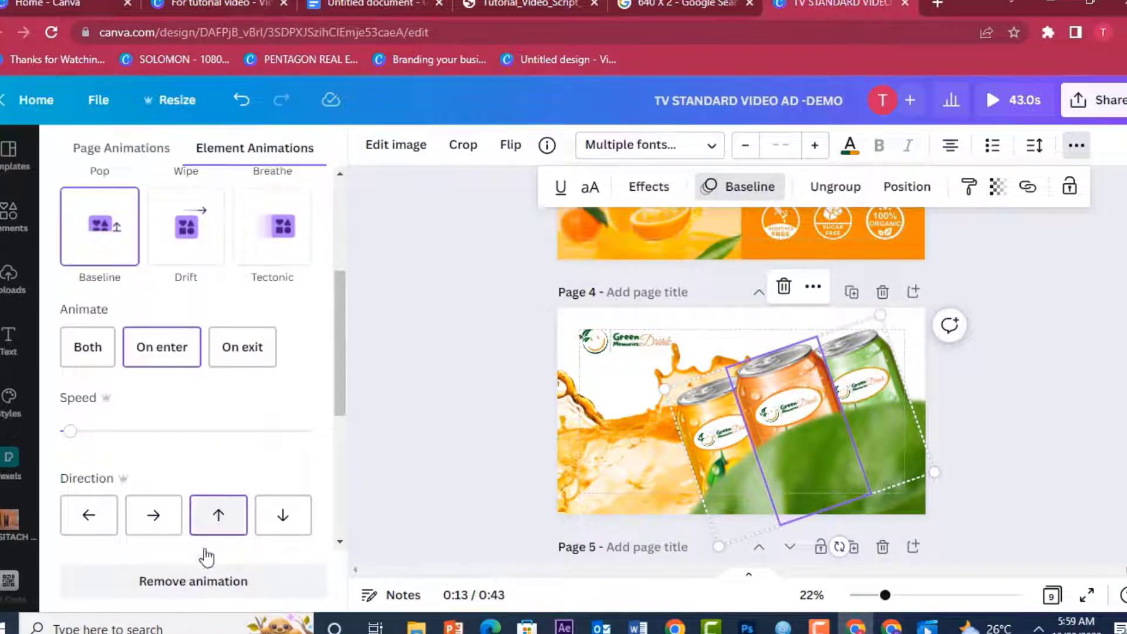
click(212, 580)
click(1073, 286)
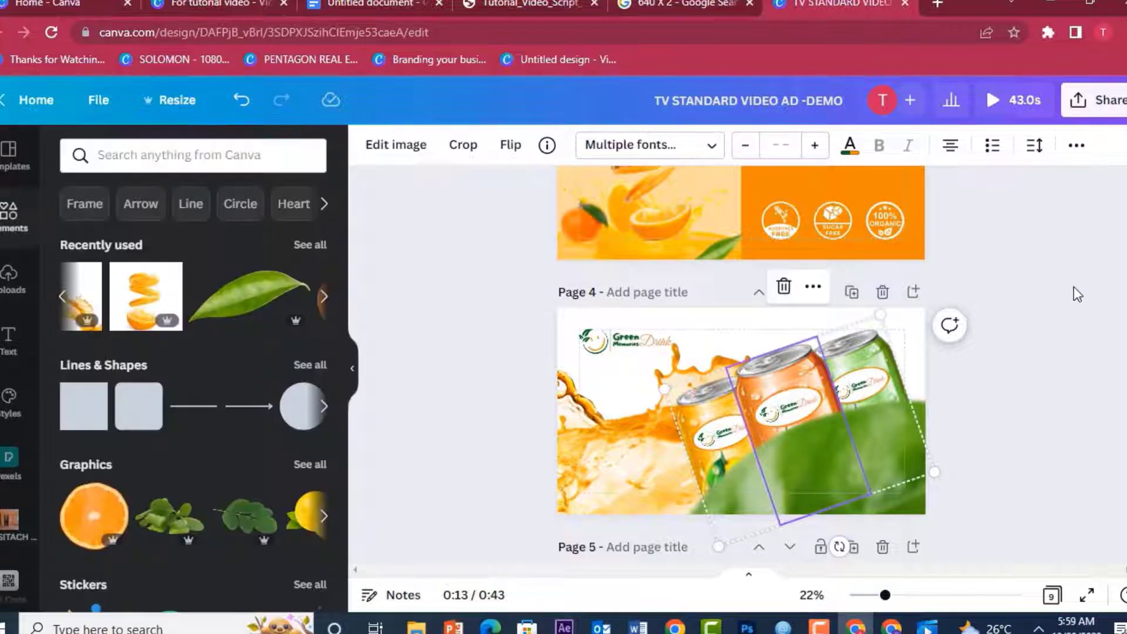
Step: Preview the video ad's playback from page 4 onward and return to editing
click(998, 101)
drag(370, 471, 413, 471)
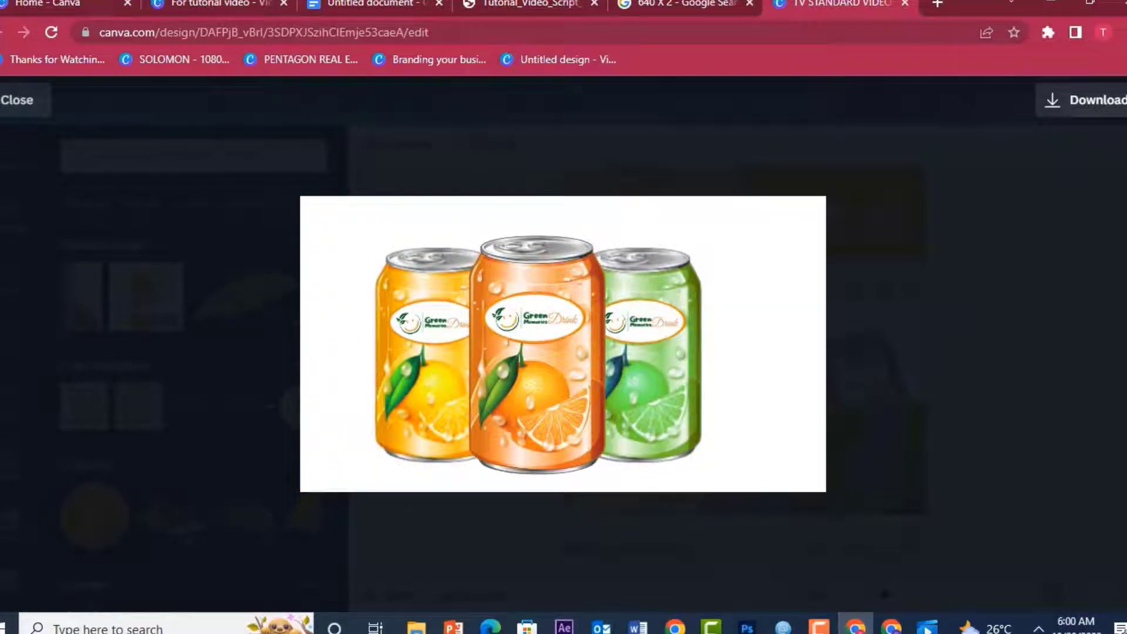
click(17, 100)
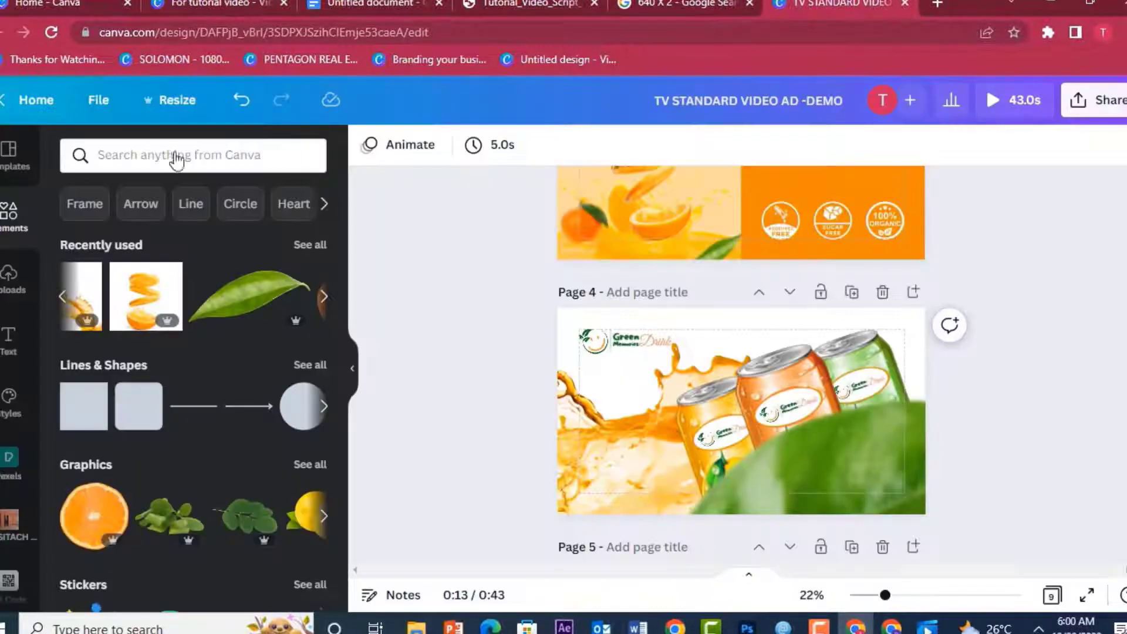
Step: Shrink the Green Memories Drink logo on page 4, keeping it in the page's upper-left corner
click(611, 340)
drag(884, 595, 916, 594)
click(534, 323)
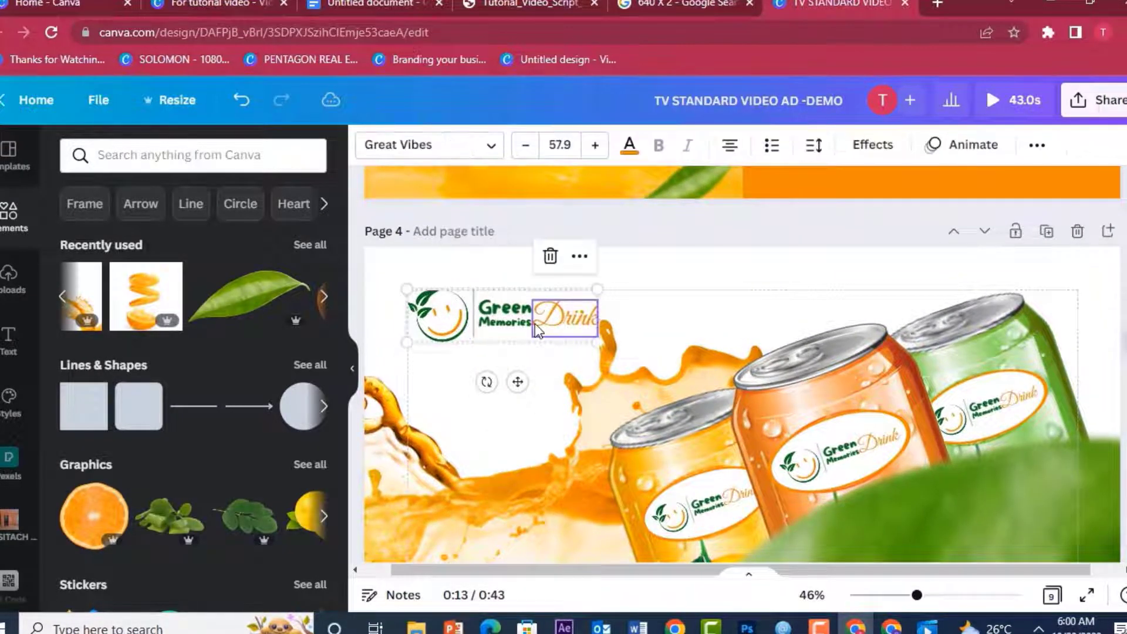
drag(597, 289, 470, 308)
click(461, 318)
click(470, 313)
click(490, 466)
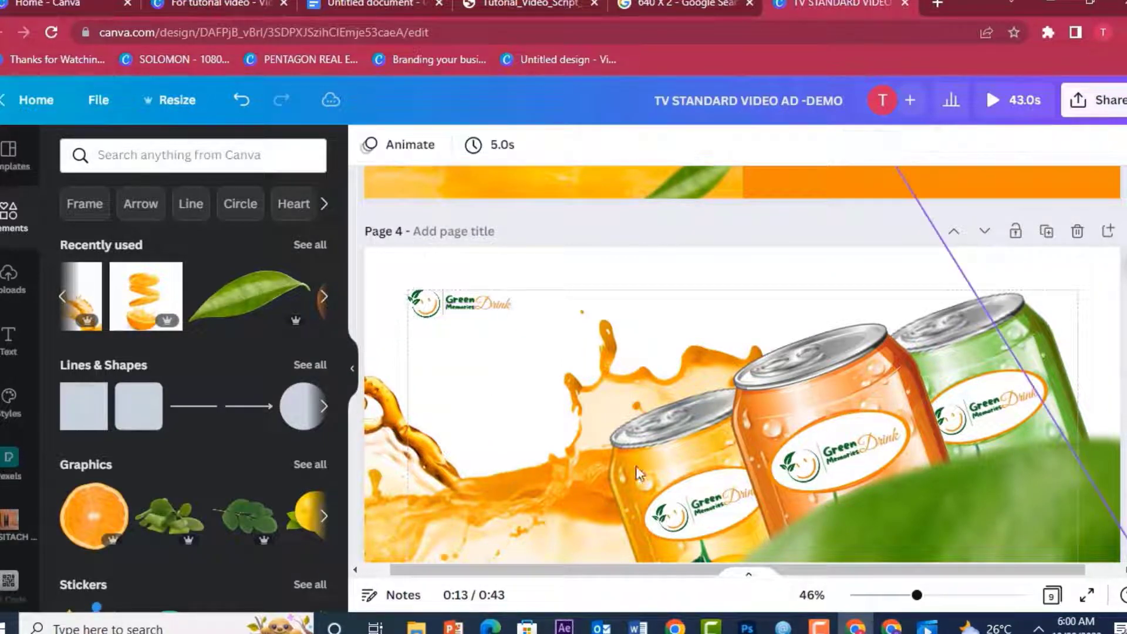
Step: Nudge the green leaf and the tilted cans group slightly to refine their placement on page 4
drag(917, 596, 887, 596)
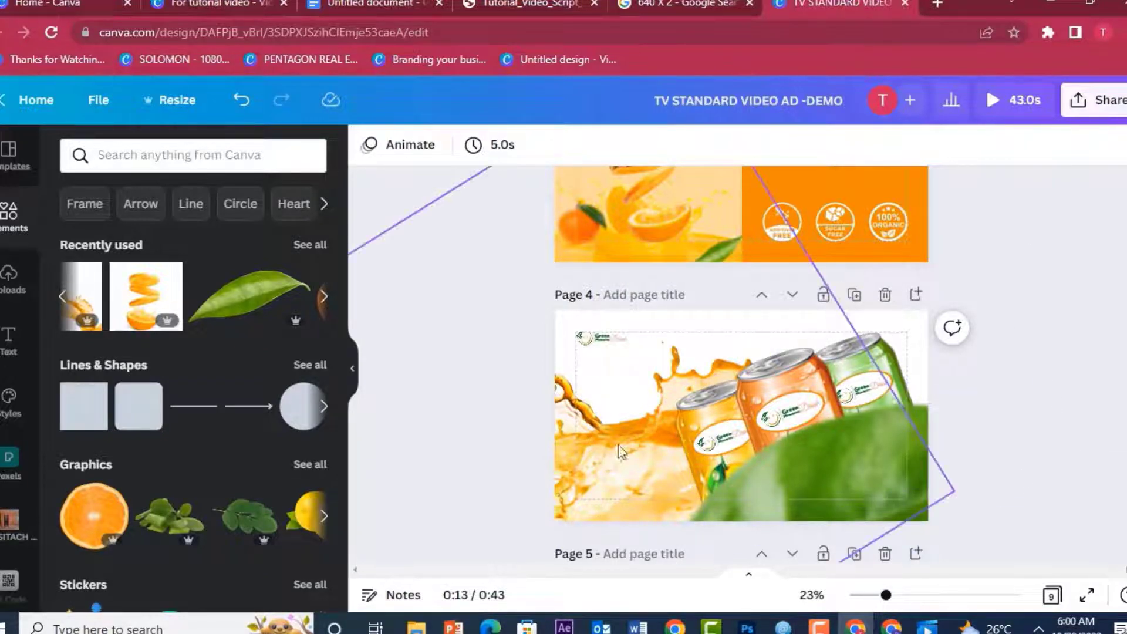
drag(867, 454, 864, 464)
drag(748, 380, 751, 379)
Step: Unlock the orange juice splash image on page 4, then resize and reposition it behind the cans
click(547, 407)
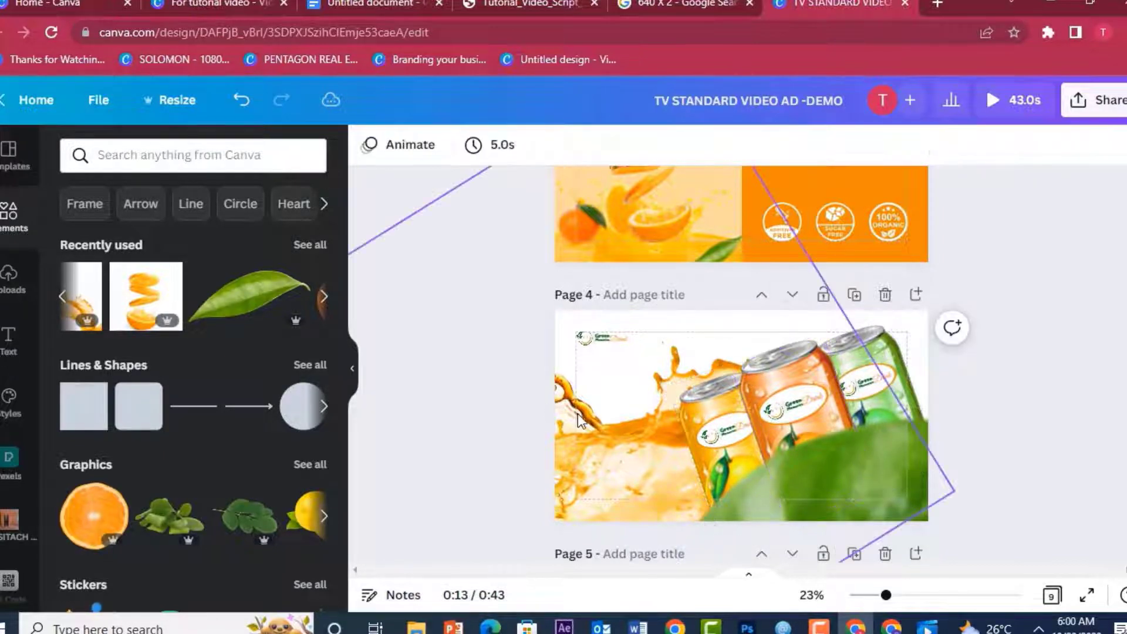
click(1124, 145)
click(1124, 145)
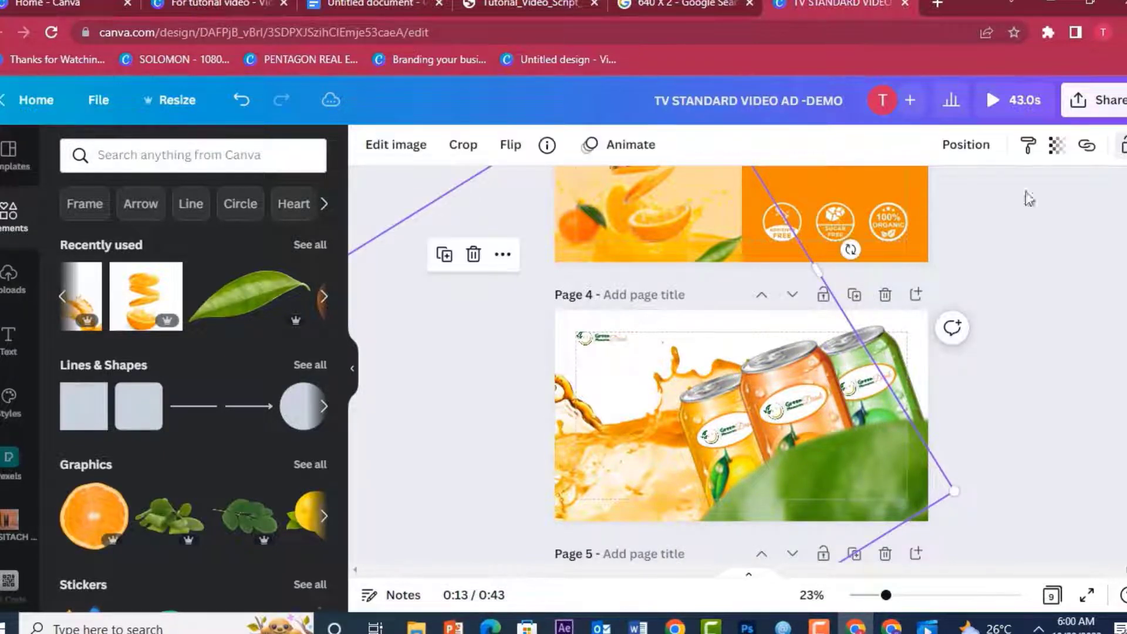
drag(608, 423, 603, 453)
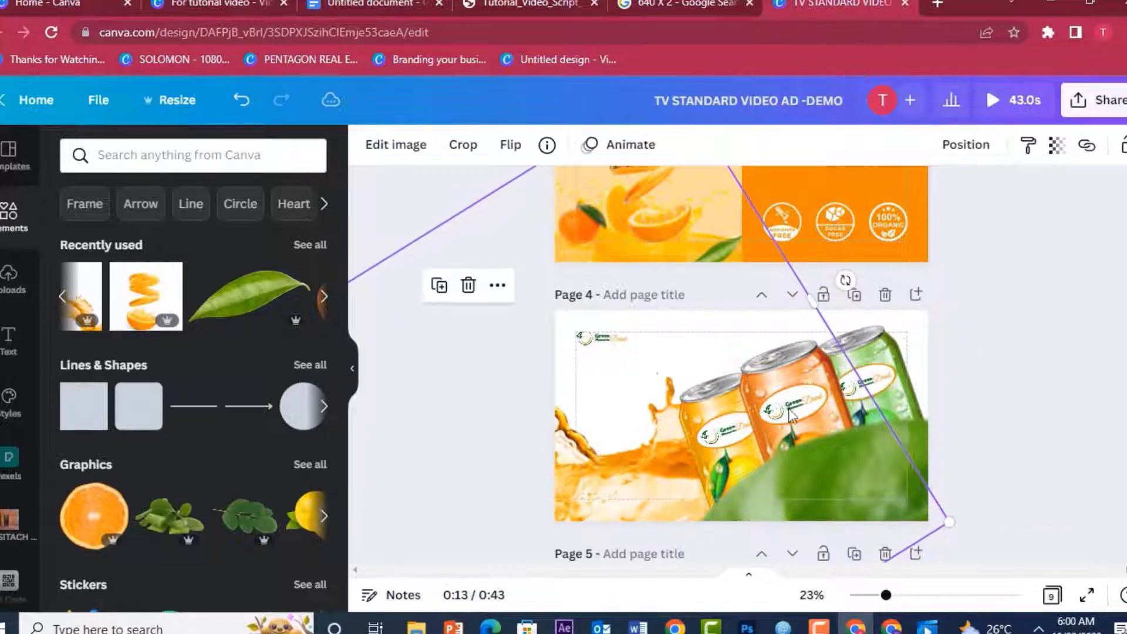
drag(906, 519, 819, 515)
drag(604, 450, 681, 429)
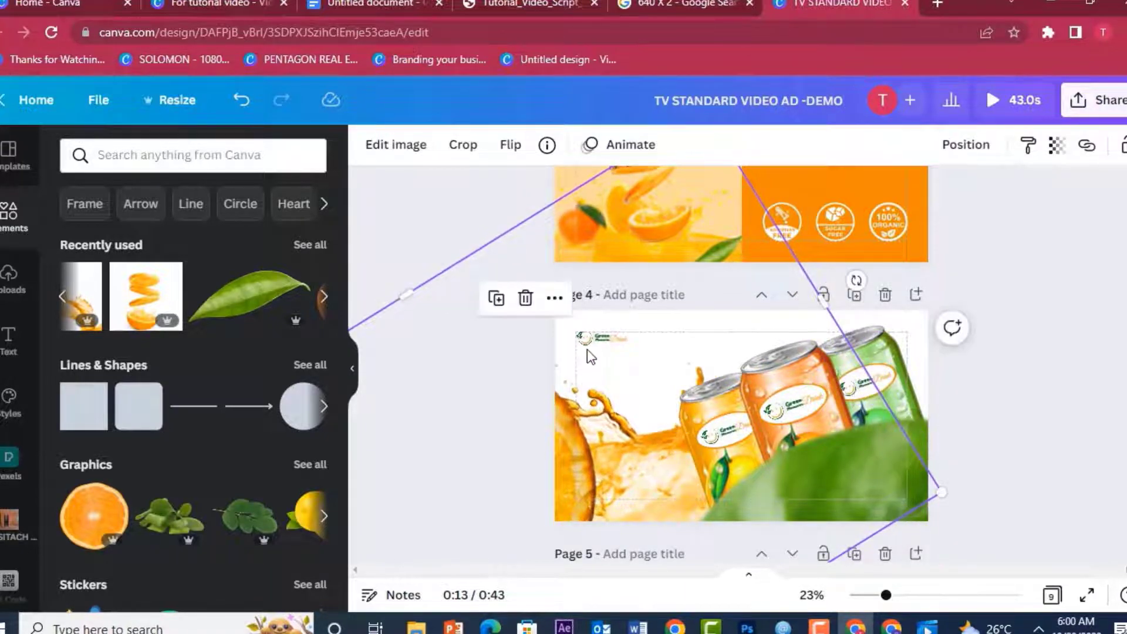
Step: Enlarge the logo slightly in page 4's upper-left corner
click(589, 347)
click(621, 345)
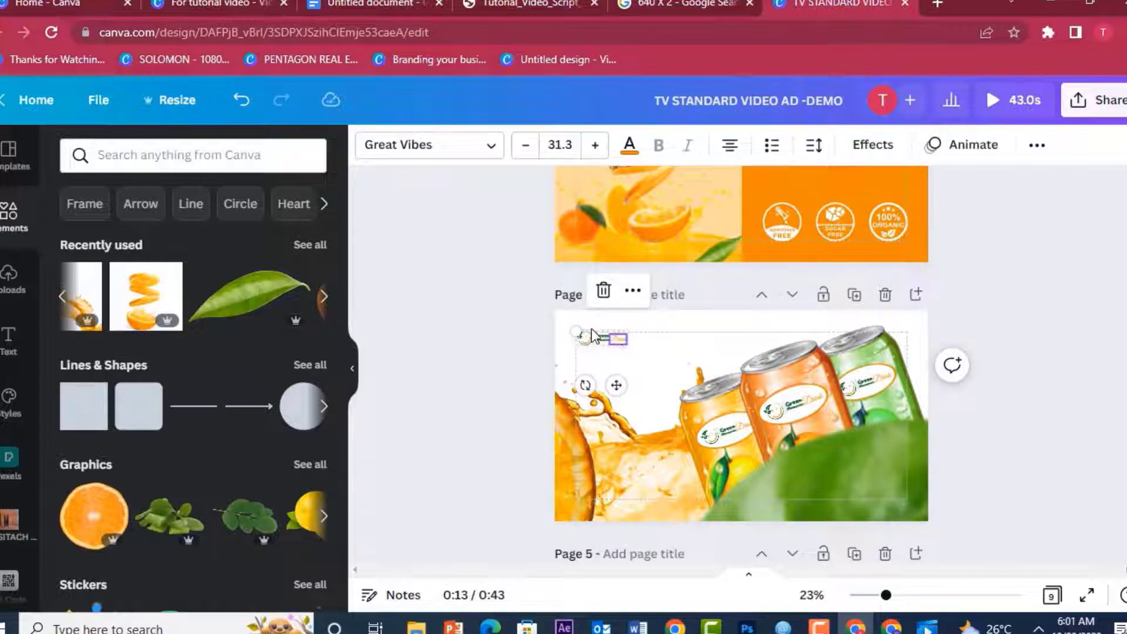
drag(576, 329, 604, 340)
click(1114, 395)
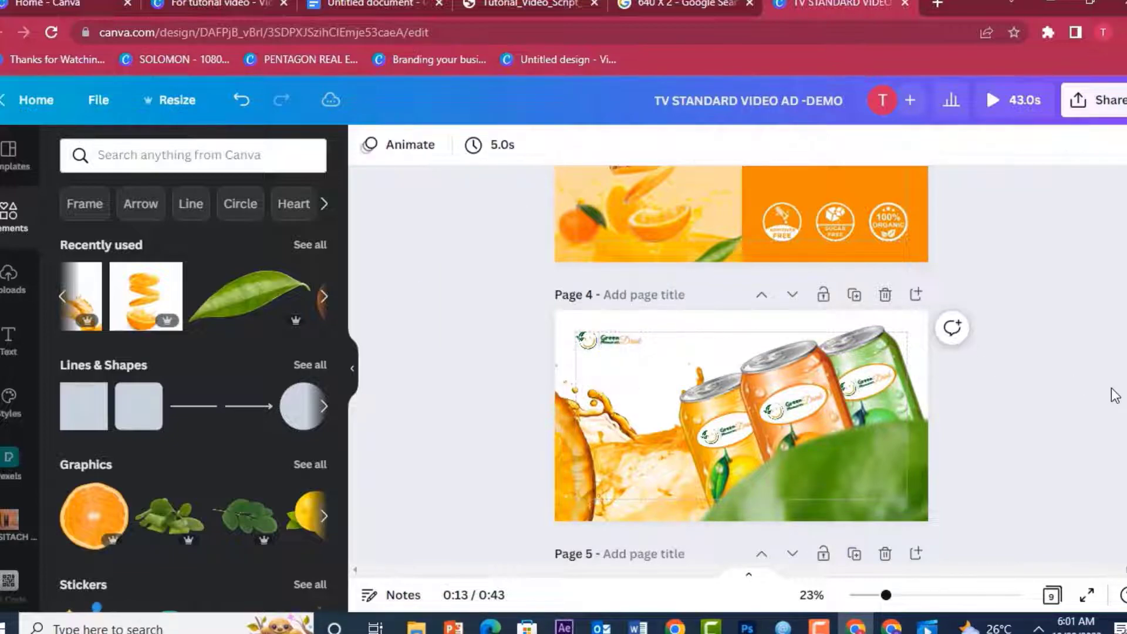
Step: Add a blank page after page 5 and move it up so it directly follows page 4
scroll(1024, 362, down, 3)
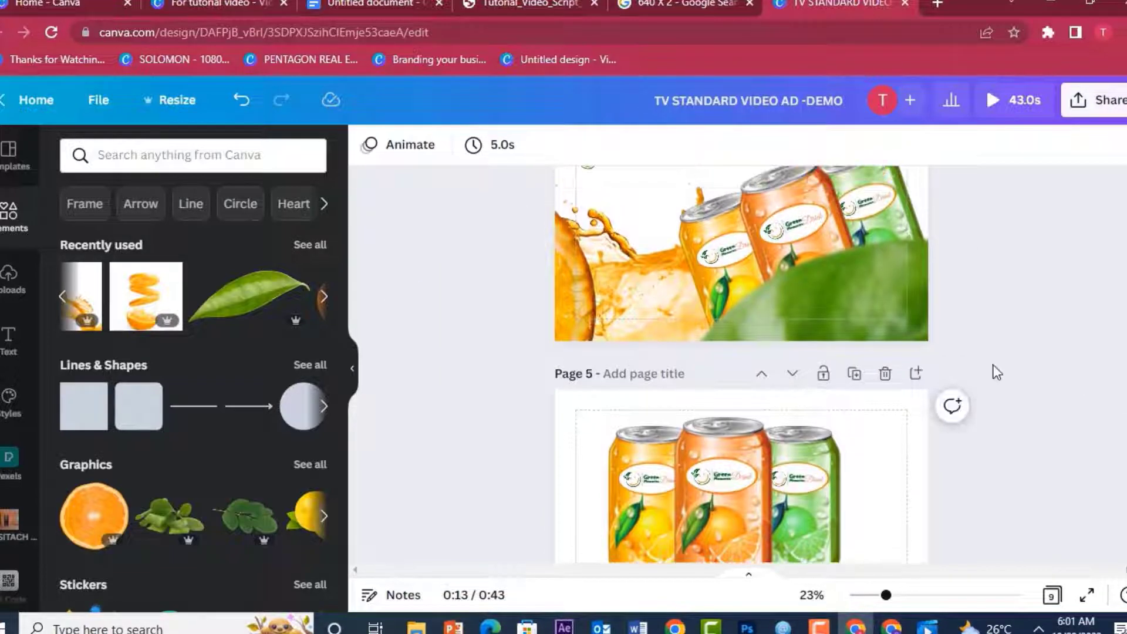
click(916, 376)
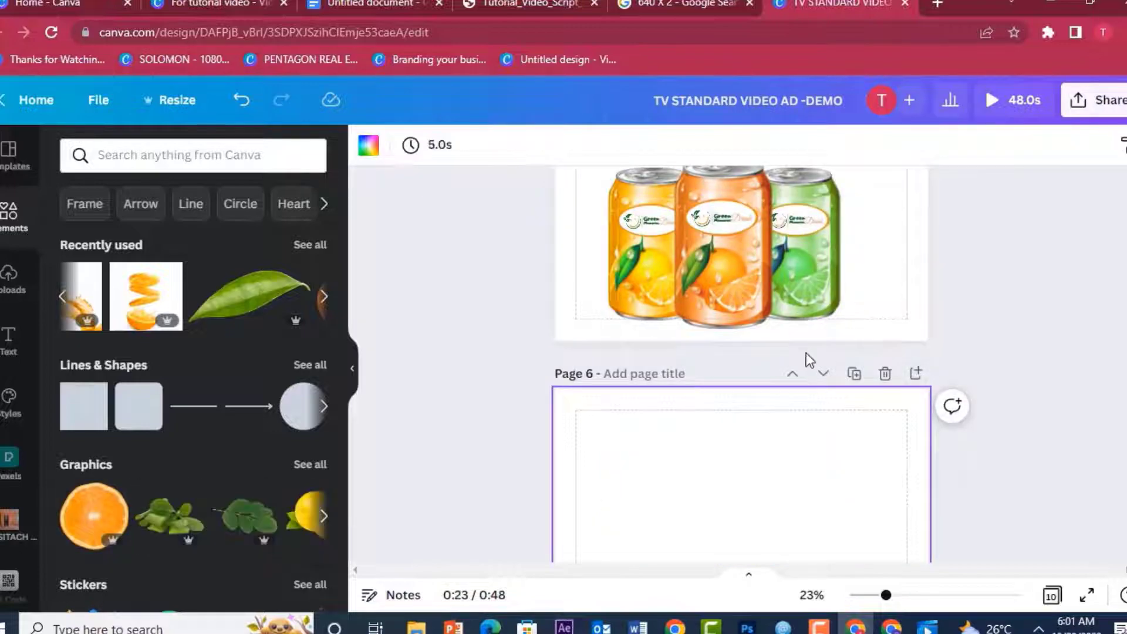
click(798, 374)
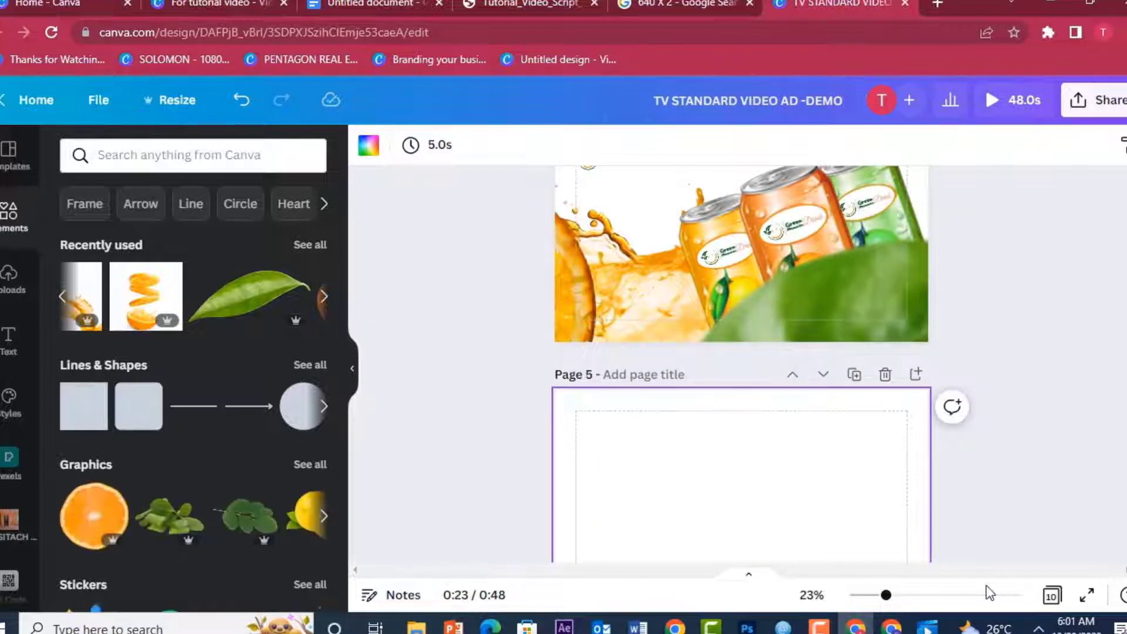
Step: Switch to the video player, check the reference ad's three-can scene, and return to Canva
click(928, 626)
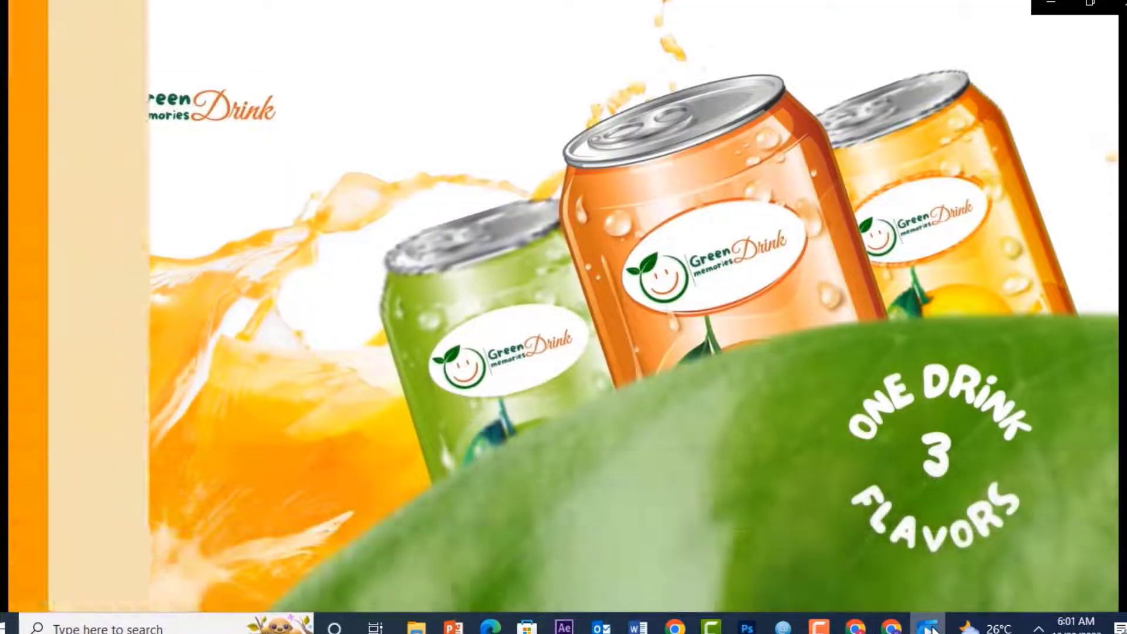
key(space)
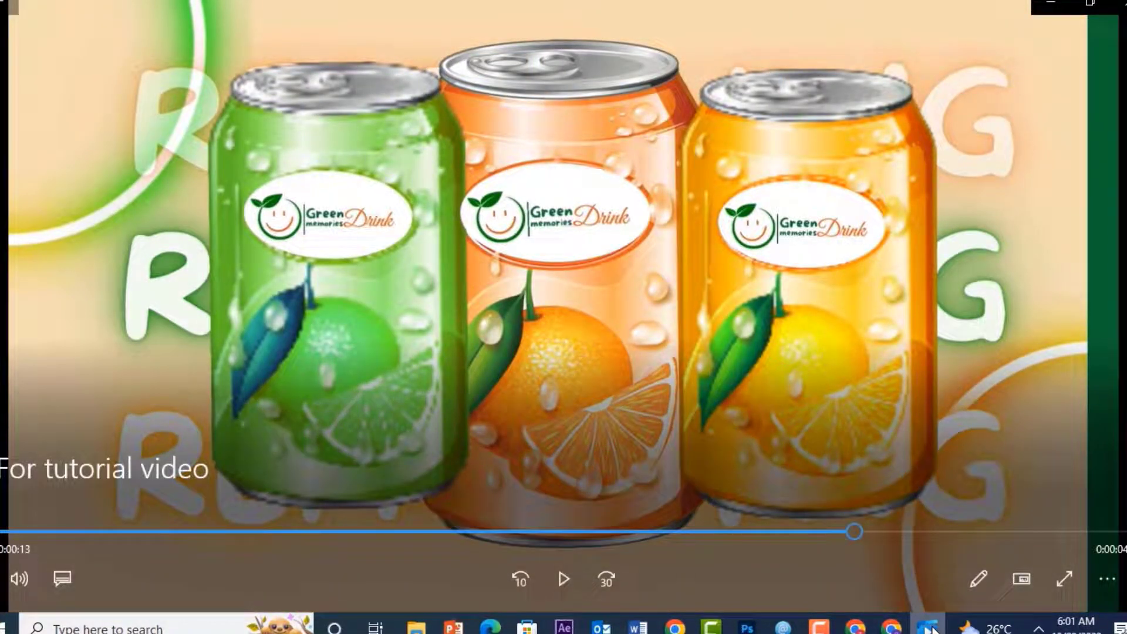
mouse_move(860, 629)
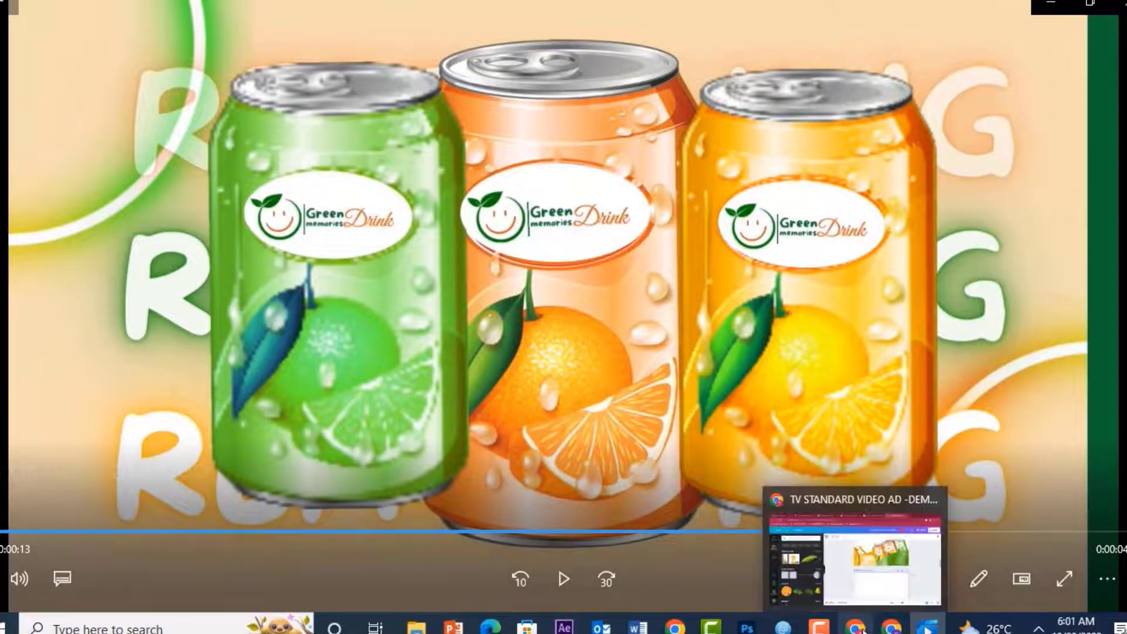
click(860, 629)
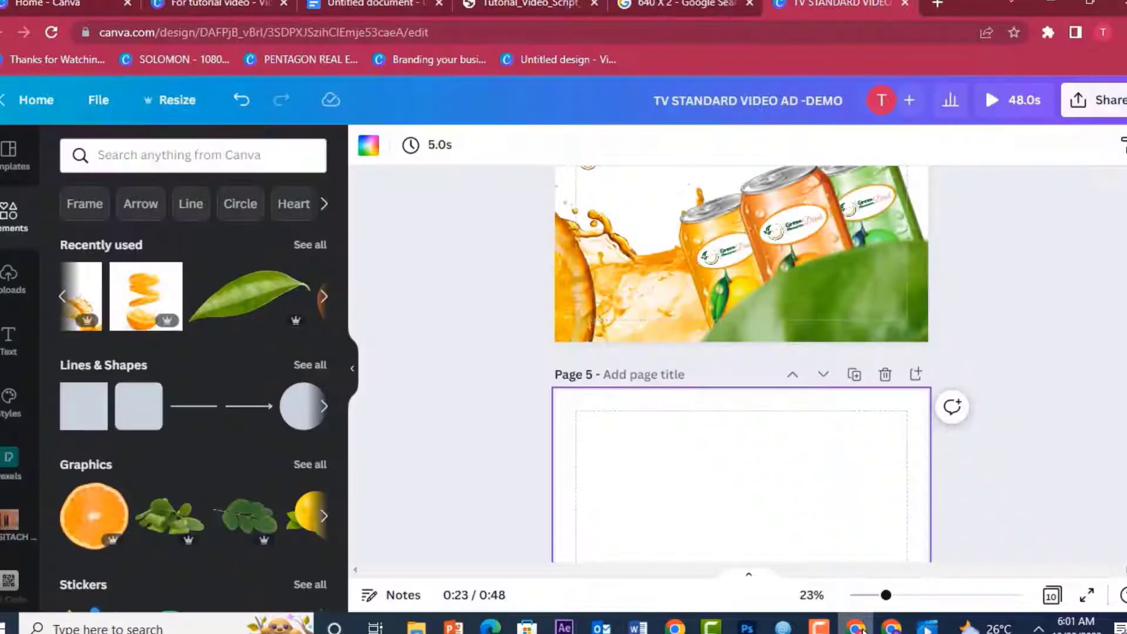
Step: Try to copy the three-can group from page 6 onto the blank page 5, and undo the paste
scroll(741, 364, down, 5)
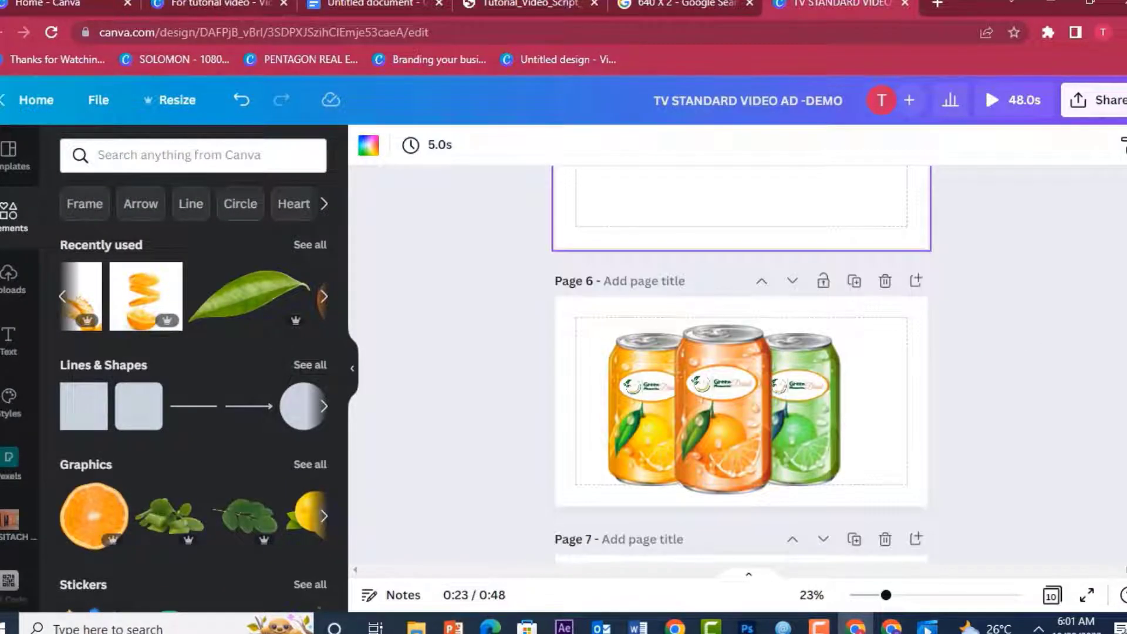
click(886, 430)
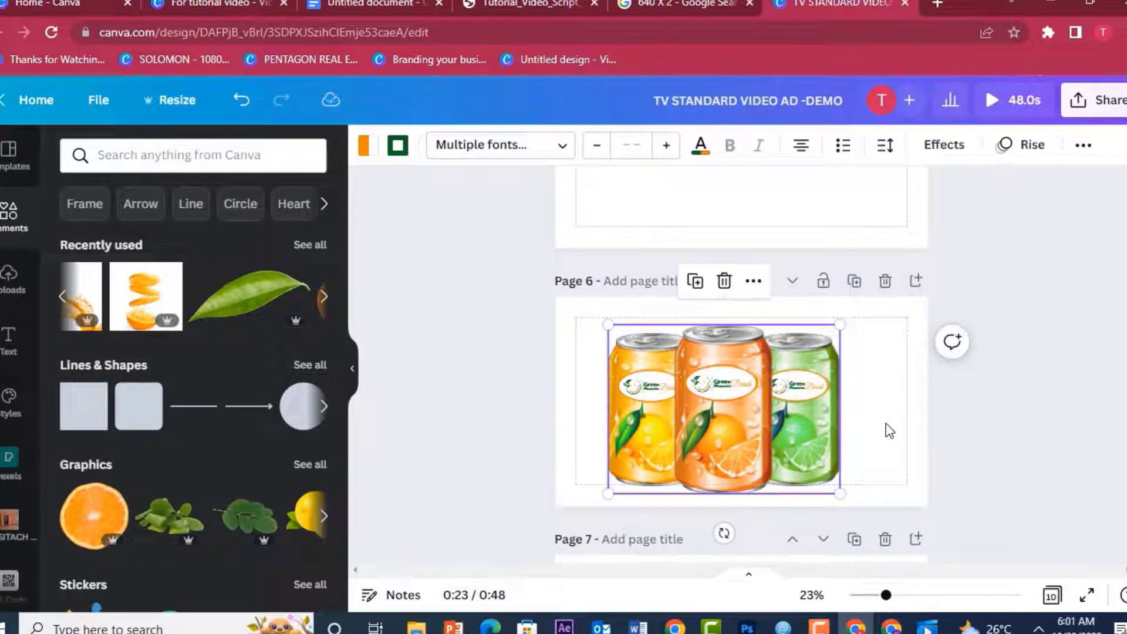
scroll(889, 430, up, 3)
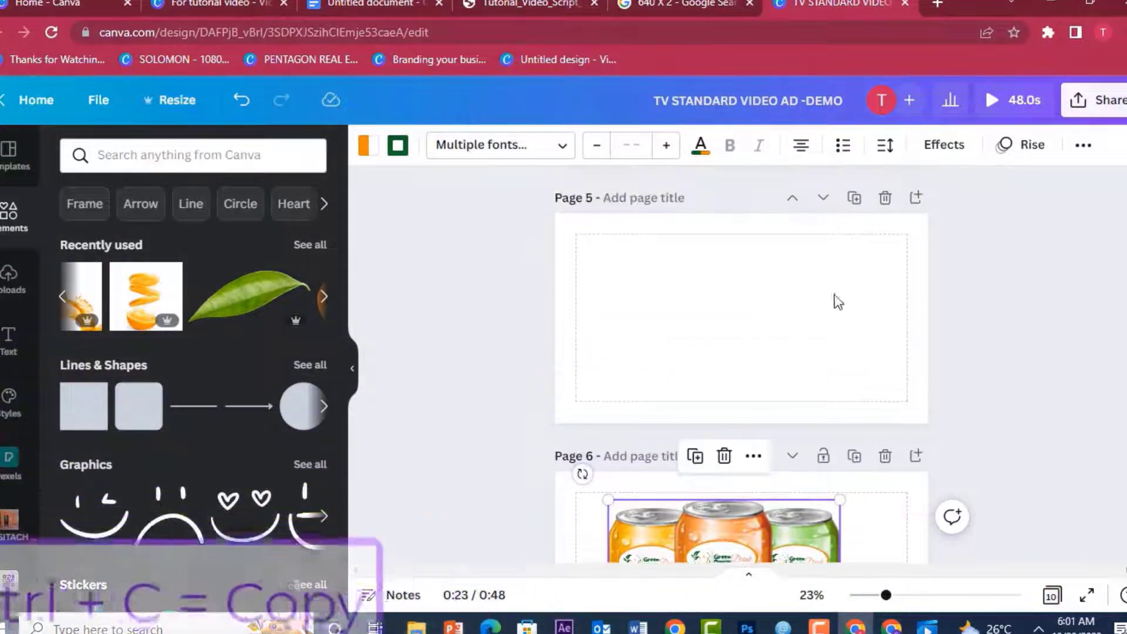
click(805, 301)
key(ctrl+v)
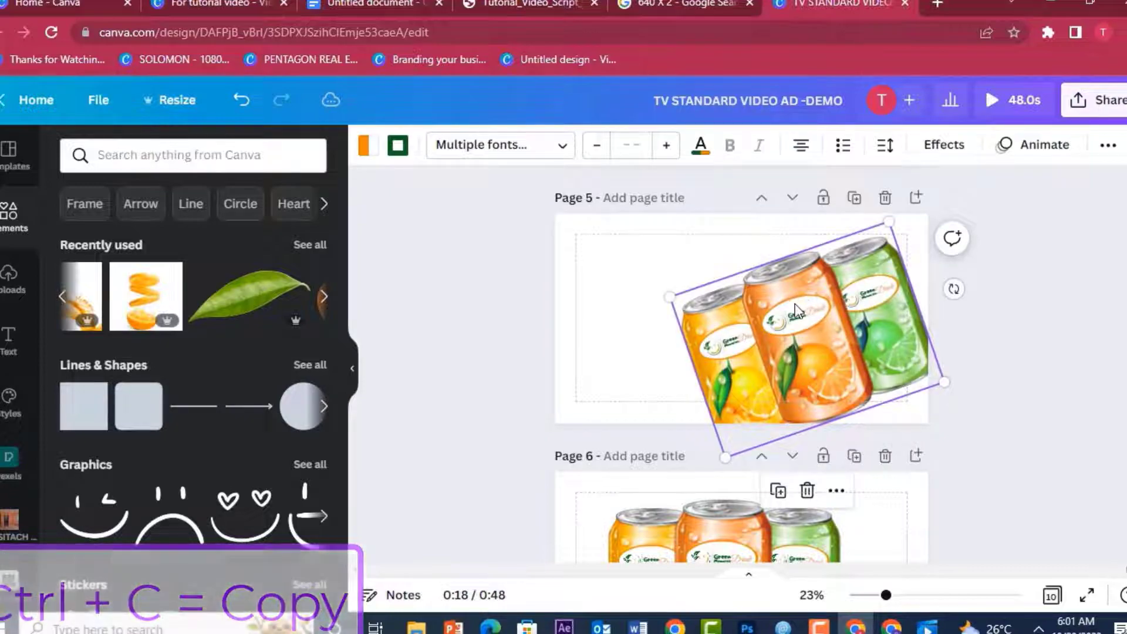
key(ctrl+z)
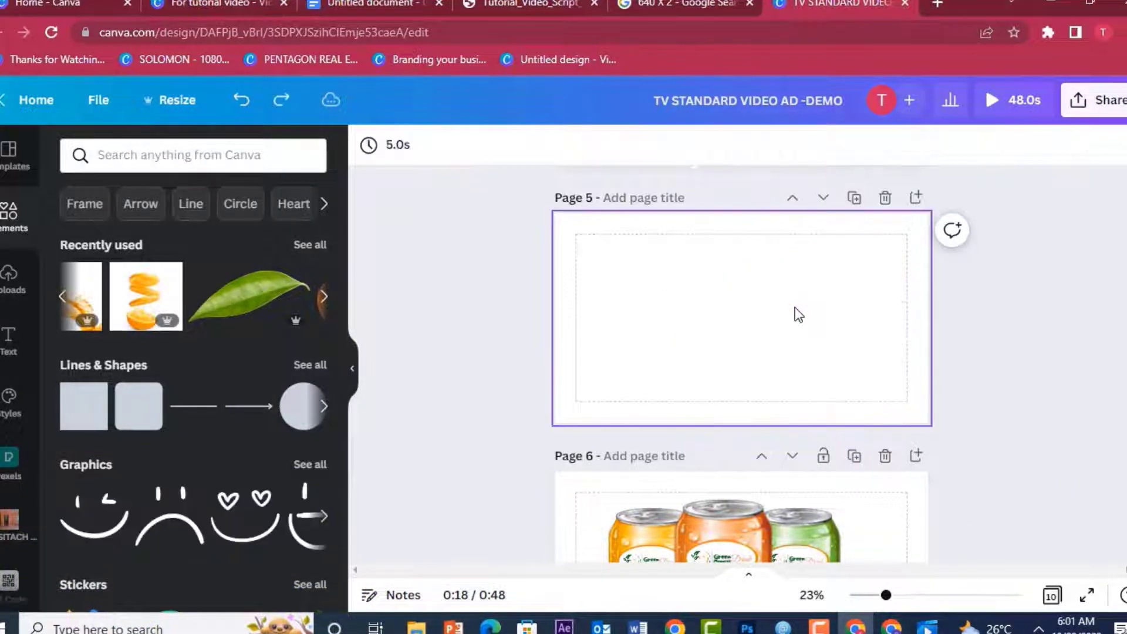
Step: Move the three-can group on page 6 up and right to the page's upper-right area
click(935, 460)
drag(798, 527, 861, 500)
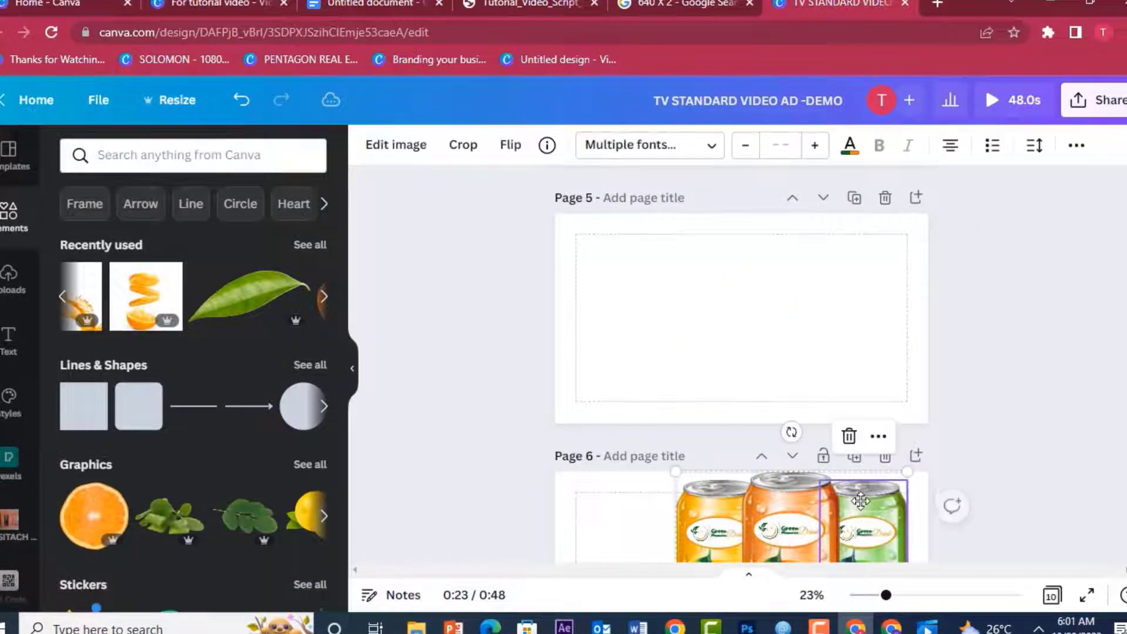
key(ctrl+z)
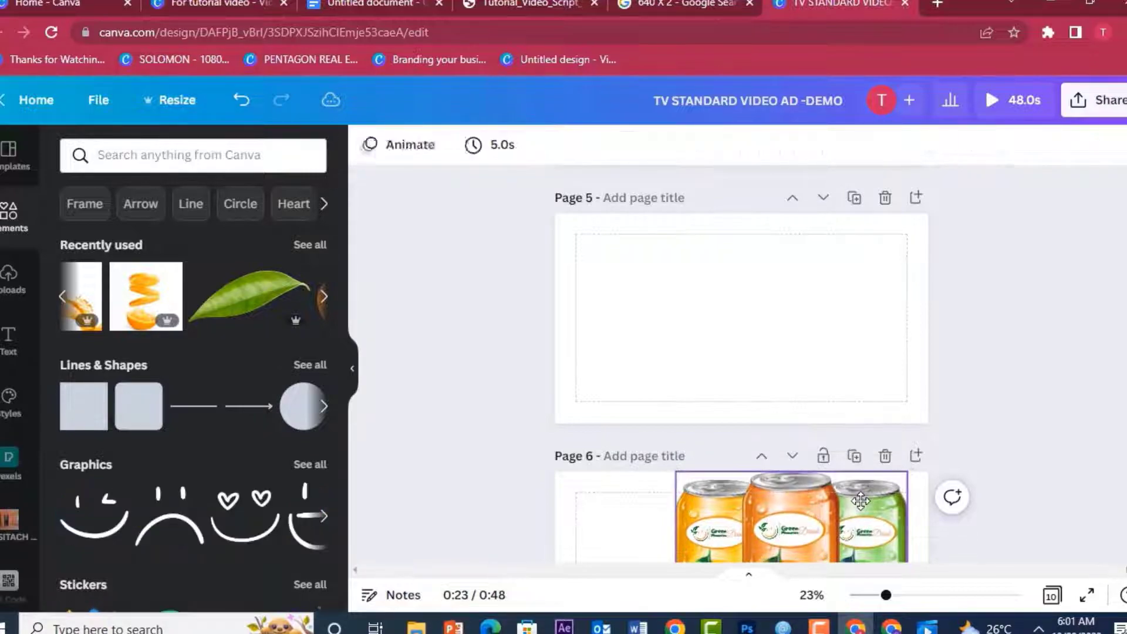
Step: Paste the three-can group onto blank page 5 and delete the pasted copy
click(791, 392)
key(ctrl+v)
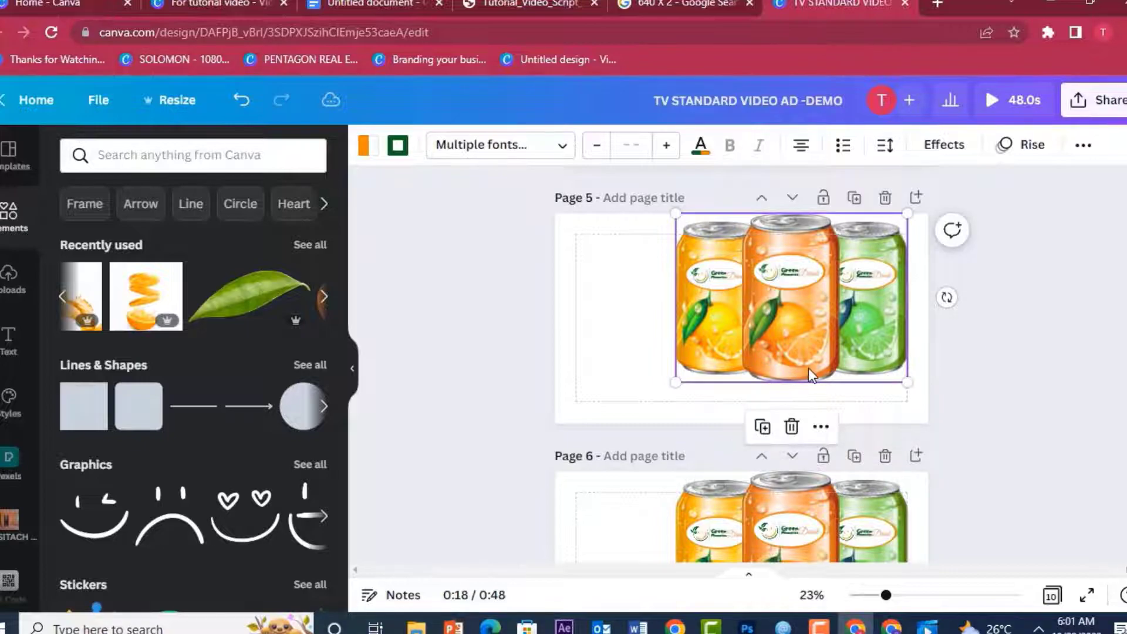
key(Delete)
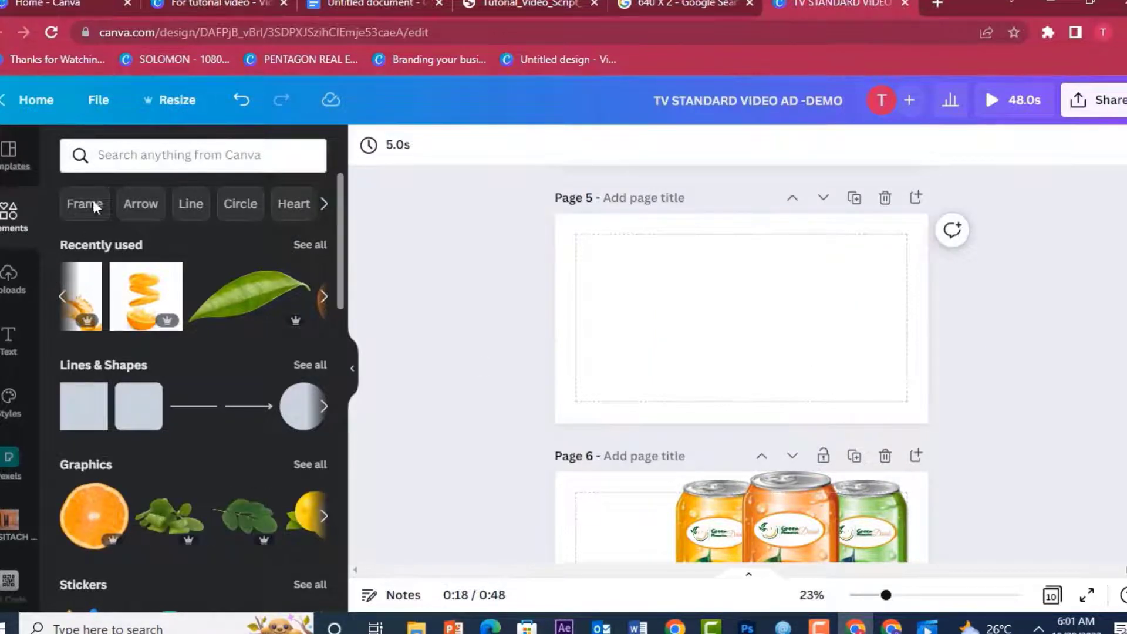
Step: Search the elements library for "orange neon circle" and browse the results
click(159, 155)
text(ora)
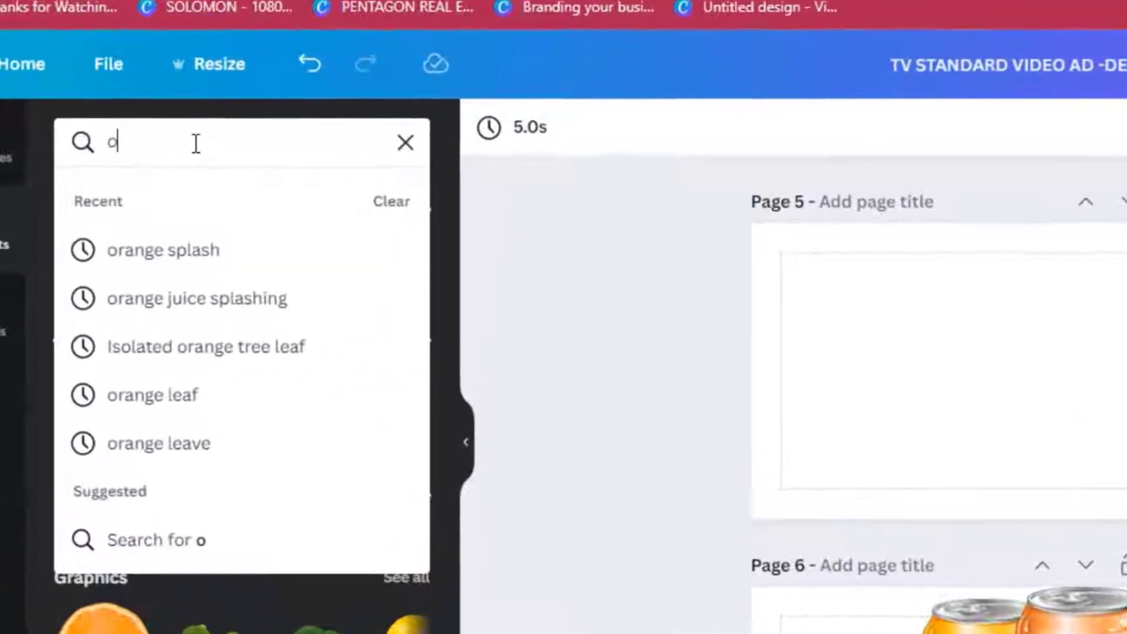
text(nge ne)
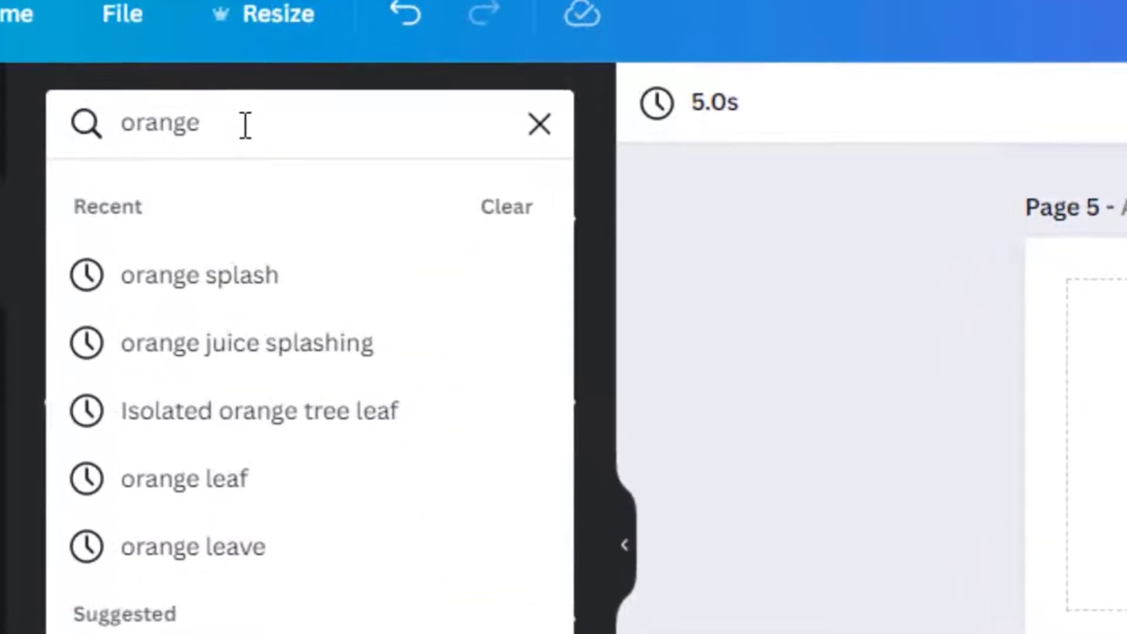
text(on)
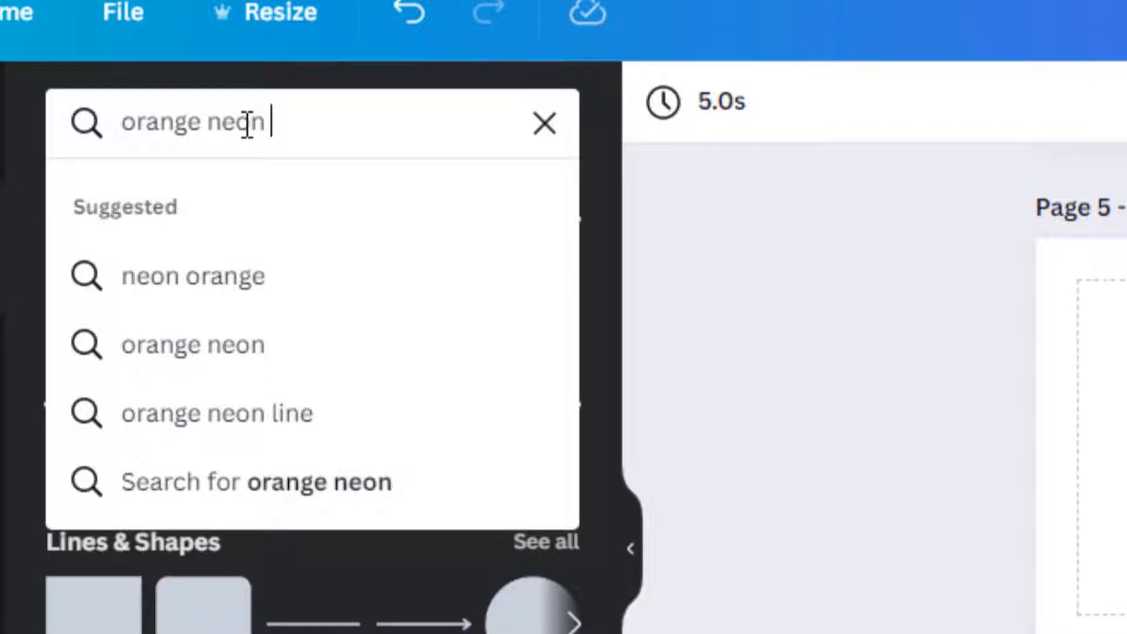
text( circ)
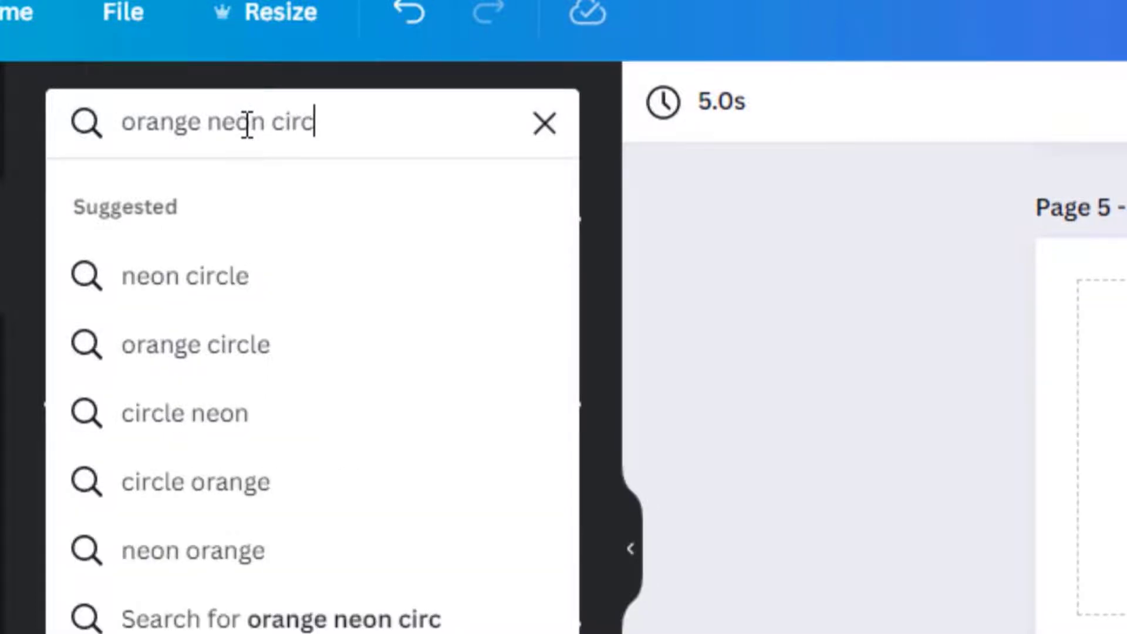
text(le)
key(Return)
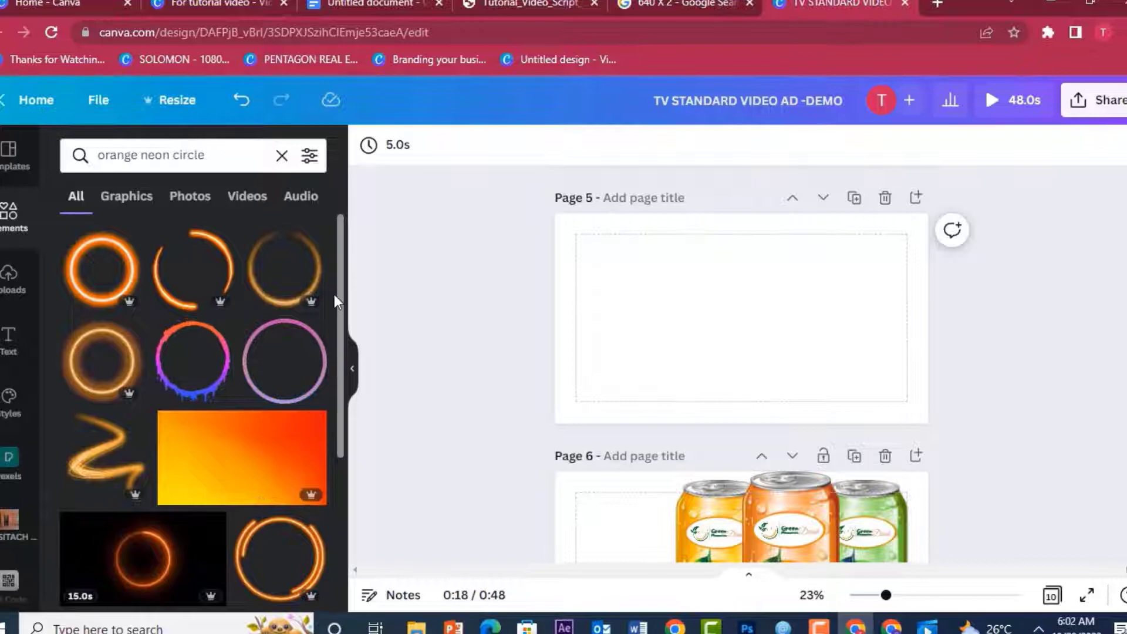
scroll(331, 414, down, 10)
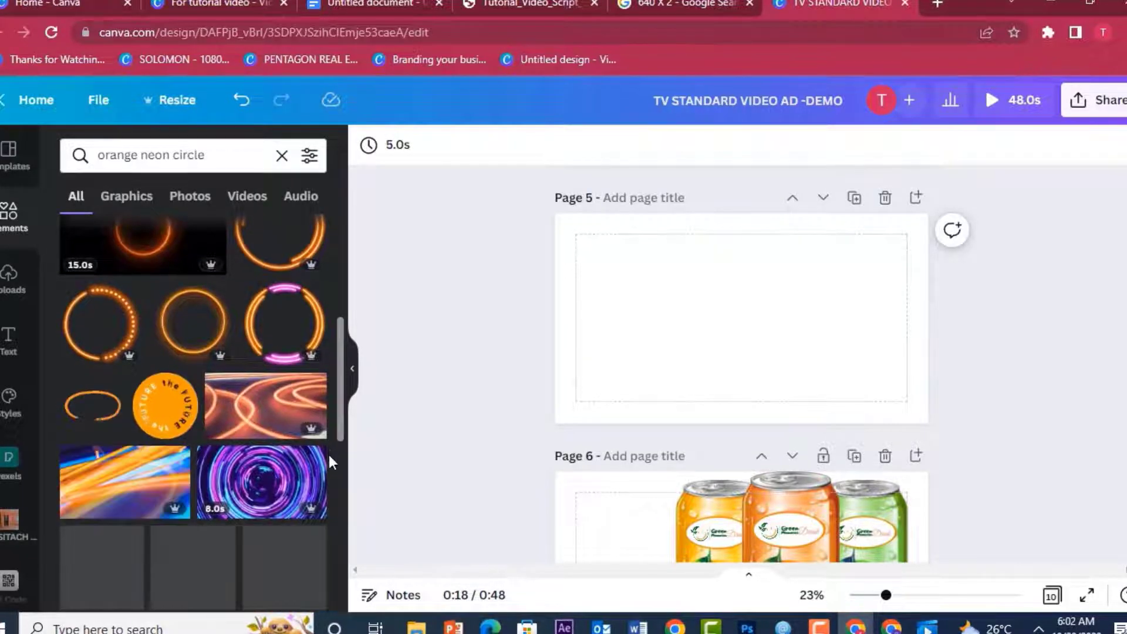
Step: Add a glowing orange neon ring partly off page 5's upper-left corner and duplicate it partly off the lower-right corner
drag(339, 398, 319, 368)
click(280, 440)
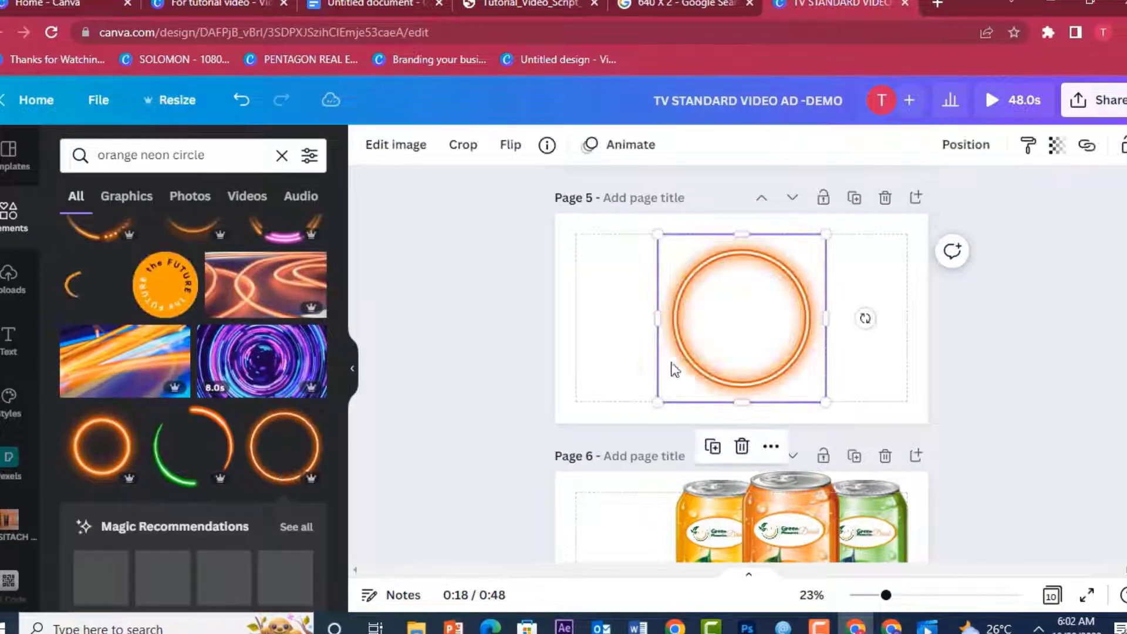
drag(594, 310, 496, 257)
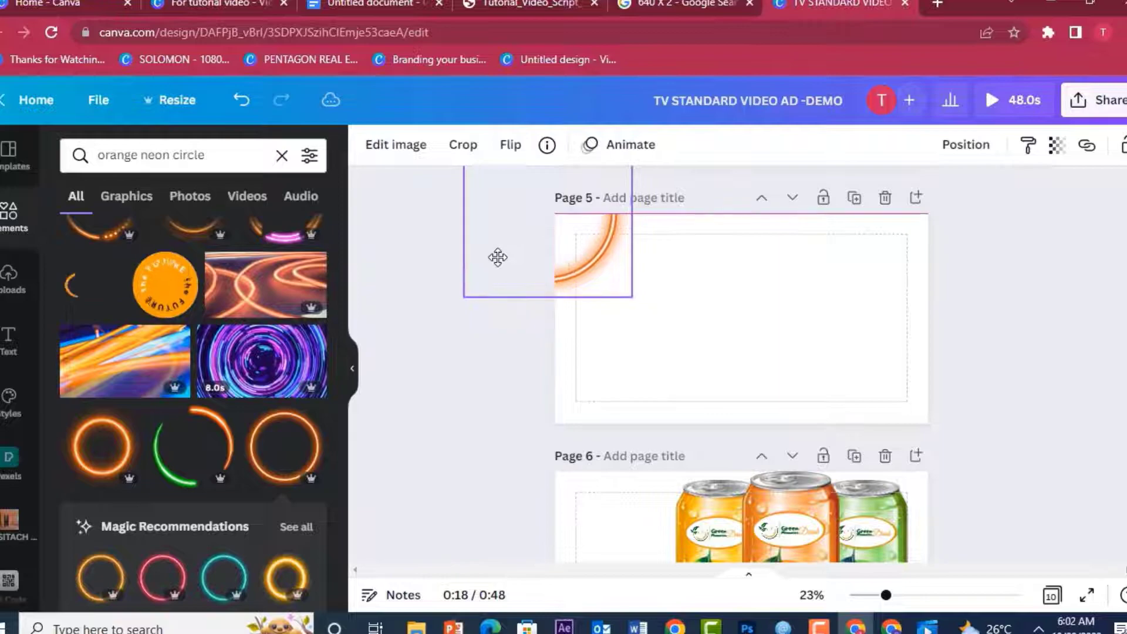
alt+drag(590, 270, 969, 493)
click(1071, 246)
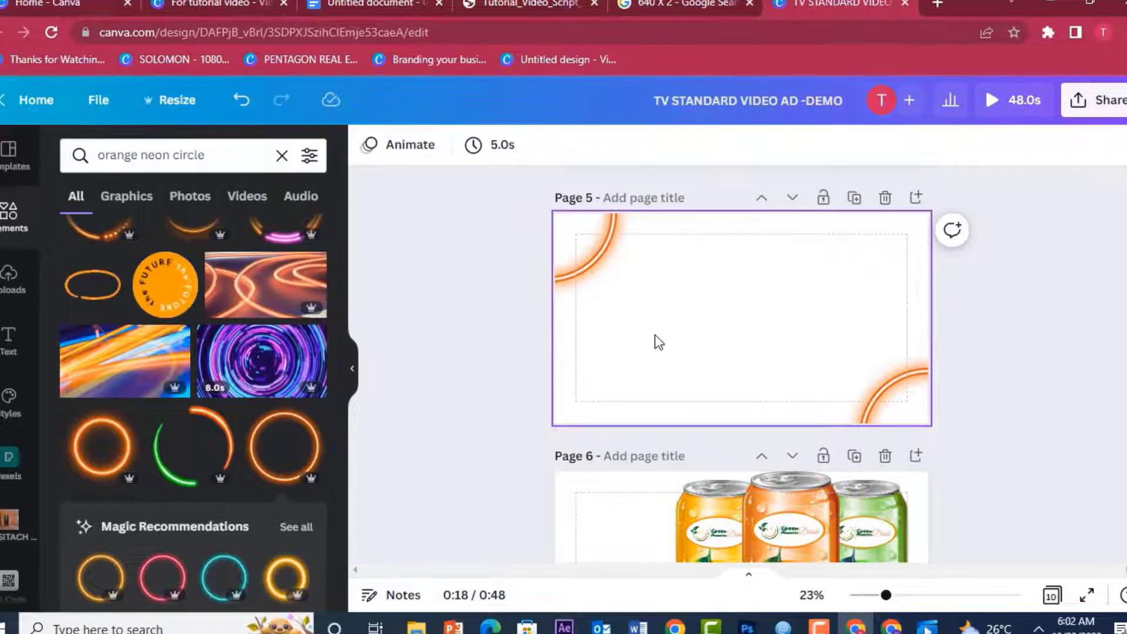
Step: Add the text "REFRESHING" to page 5, enlarge it to about size 179, and set its font to More Sugar
key(t)
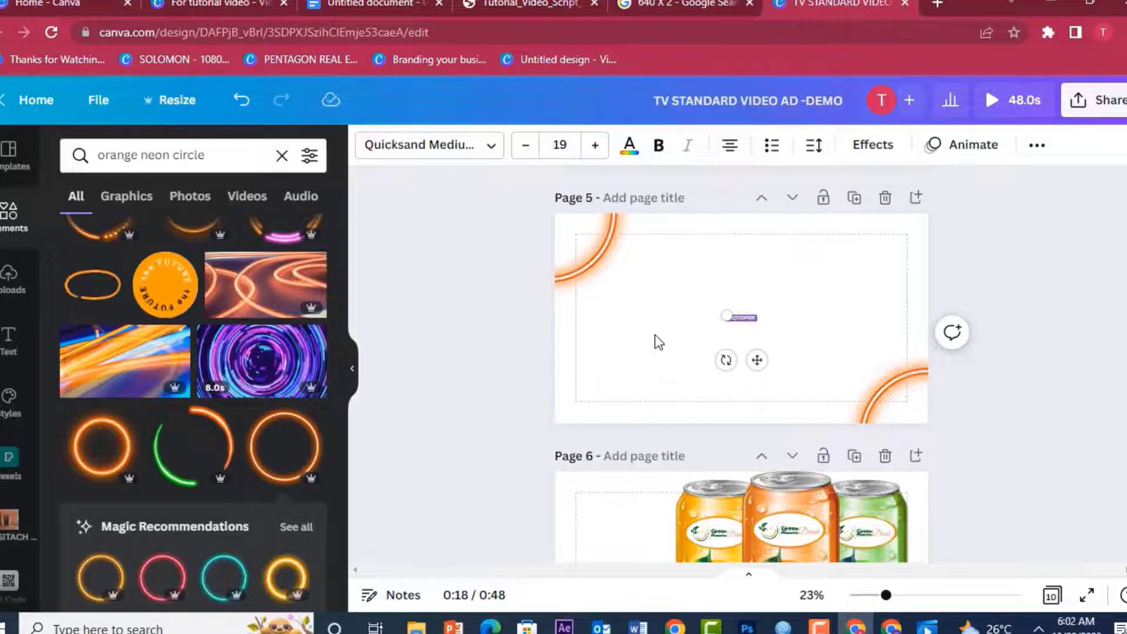
drag(709, 310, 475, 267)
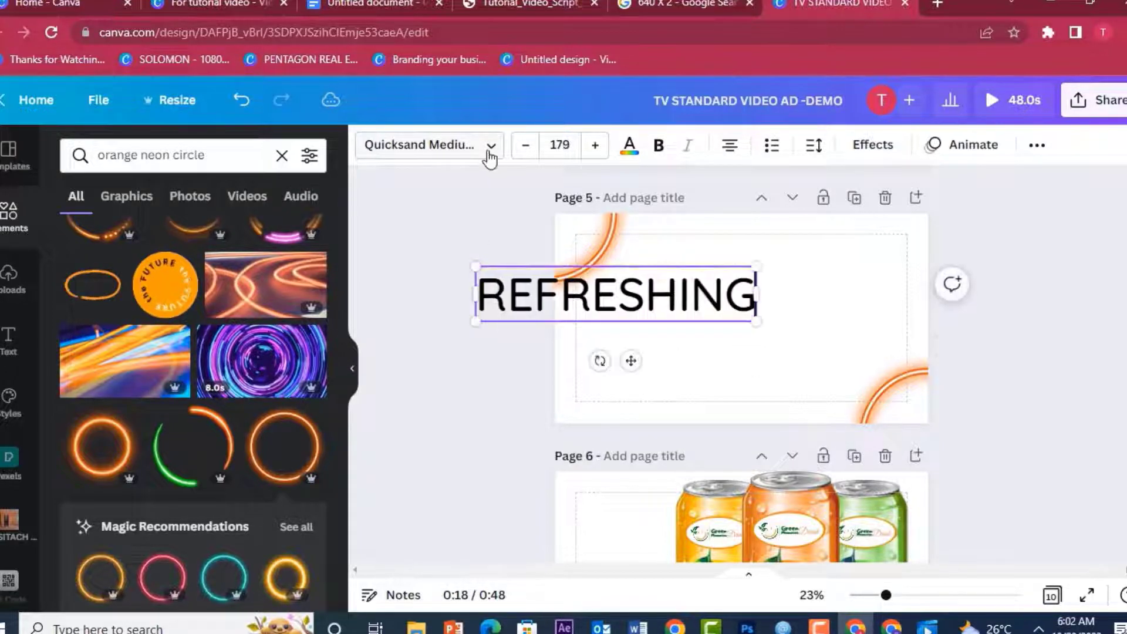
click(485, 156)
click(158, 236)
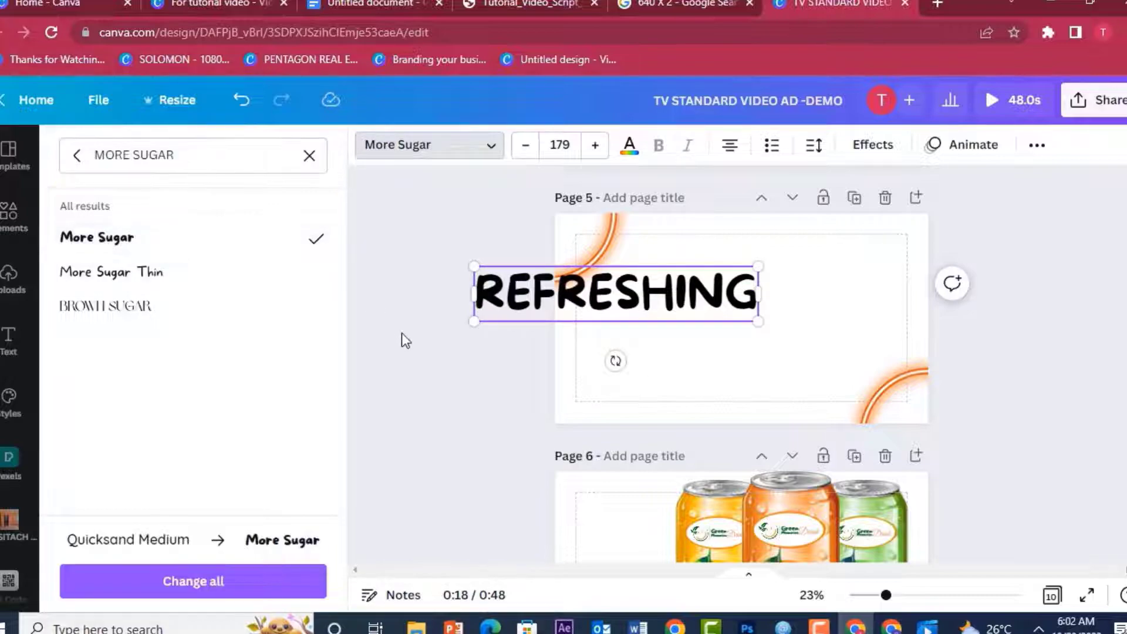
click(405, 334)
Step: Move the REFRESHING text to the upper middle of page 5 and enlarge it to size 209, spanning the side margins
drag(626, 300, 749, 288)
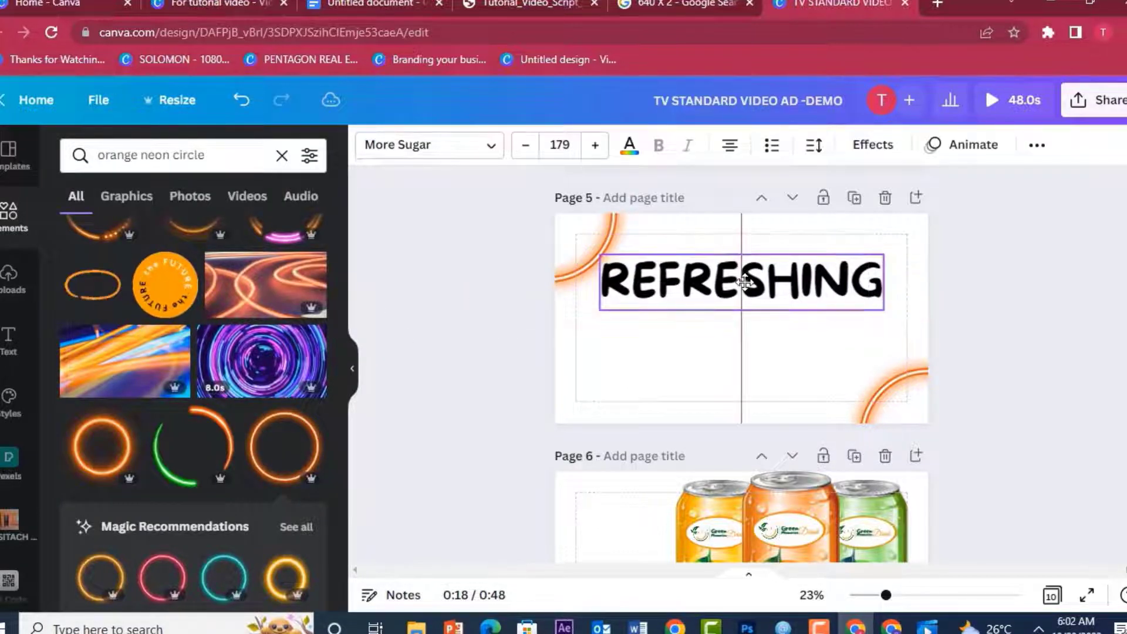
drag(882, 316, 907, 322)
drag(600, 314, 576, 318)
Step: Duplicate the REFRESHING text twice below the original and adjust the copies into a closely stacked three-line block
drag(699, 287, 696, 387)
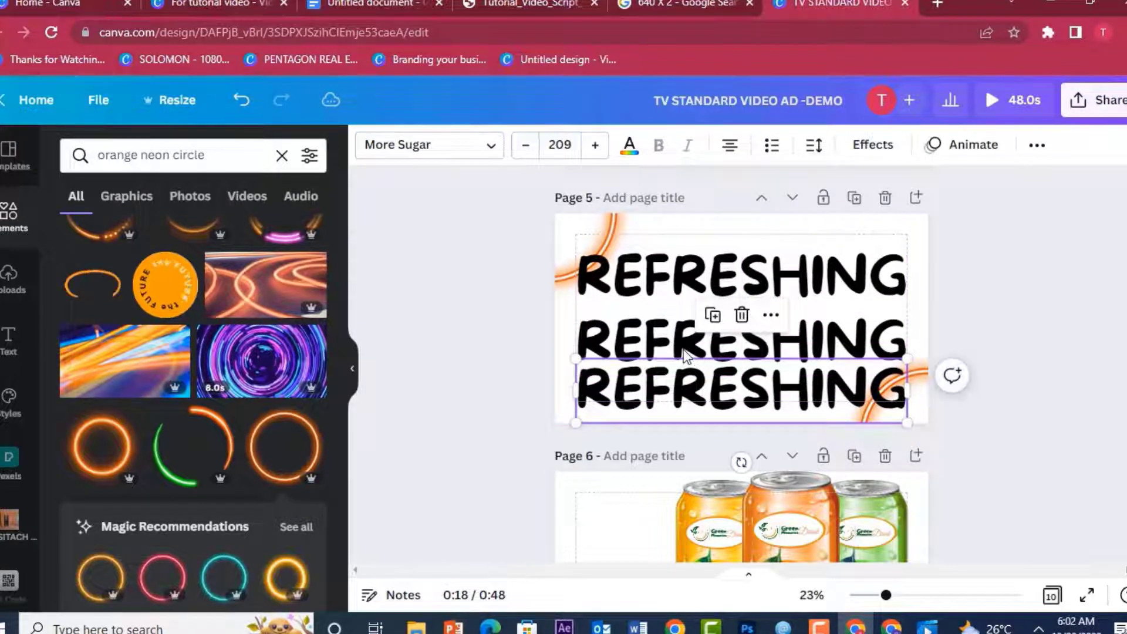
key(Escape)
drag(621, 349, 624, 333)
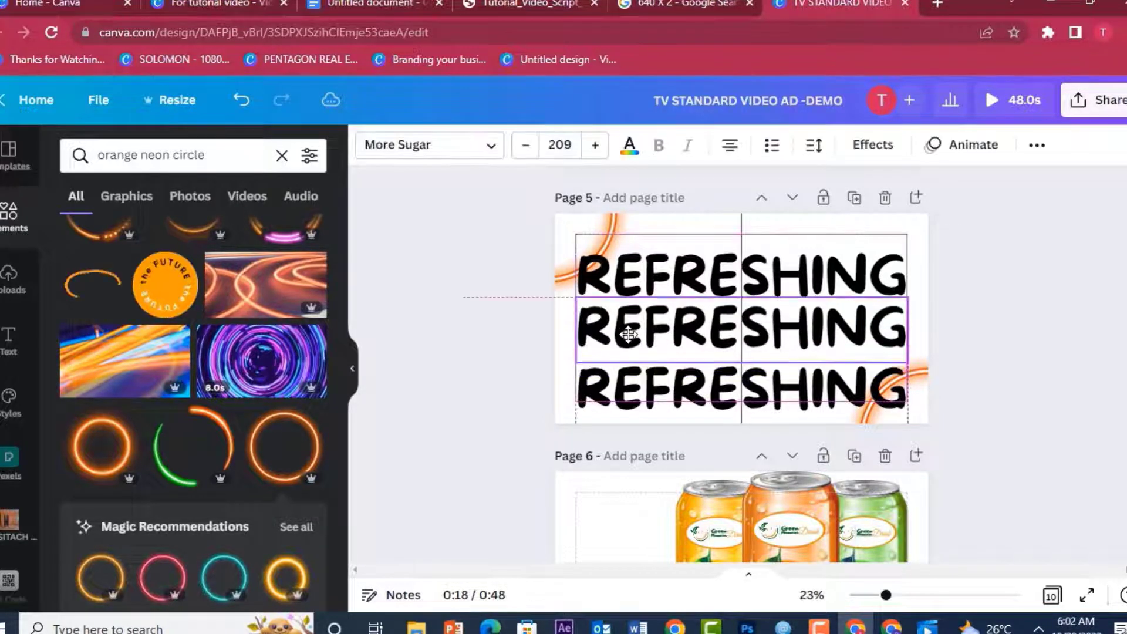
shift+click(629, 405)
drag(626, 400, 626, 394)
click(631, 284)
key(Down)
key(Down)
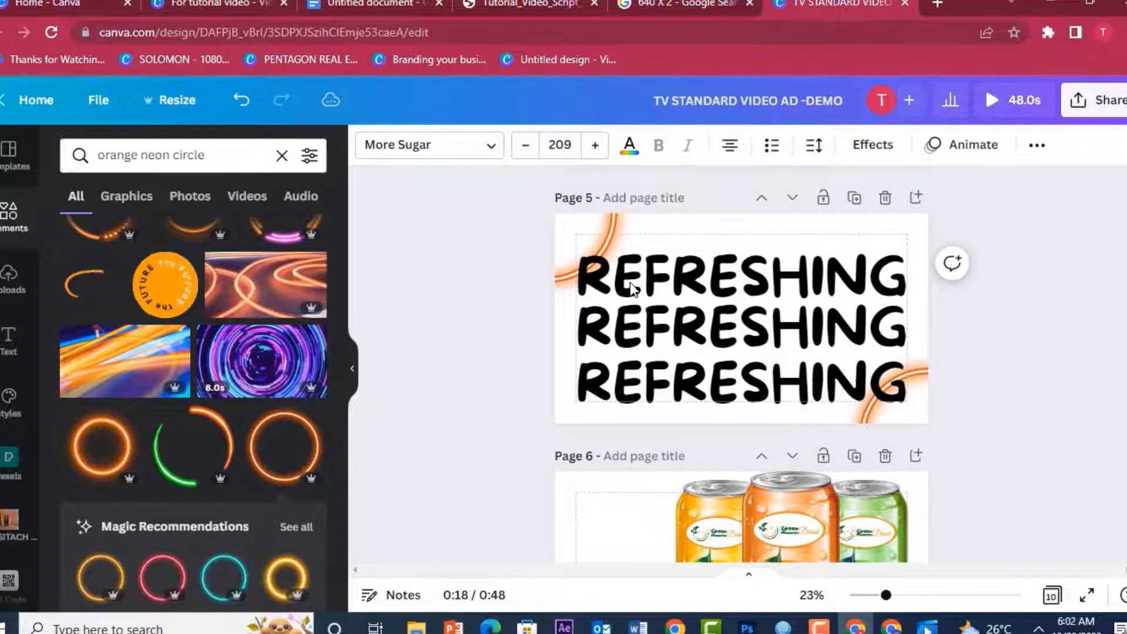
click(409, 222)
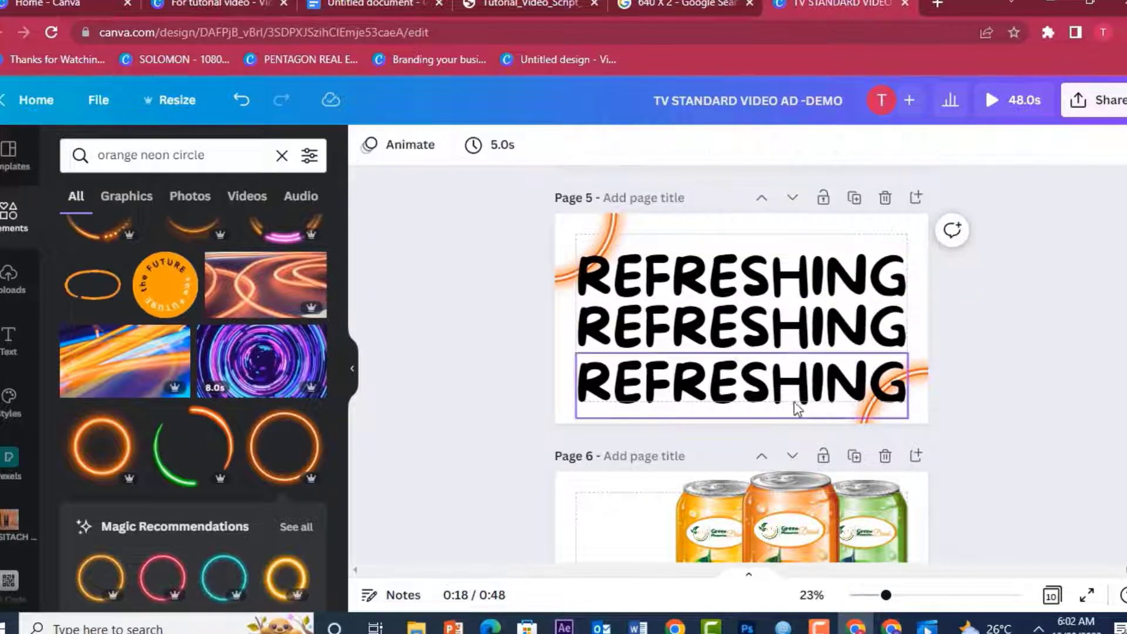
Step: Color the top REFRESHING line amber yellow, the middle line orange, and the bottom line dark green
click(723, 272)
click(629, 146)
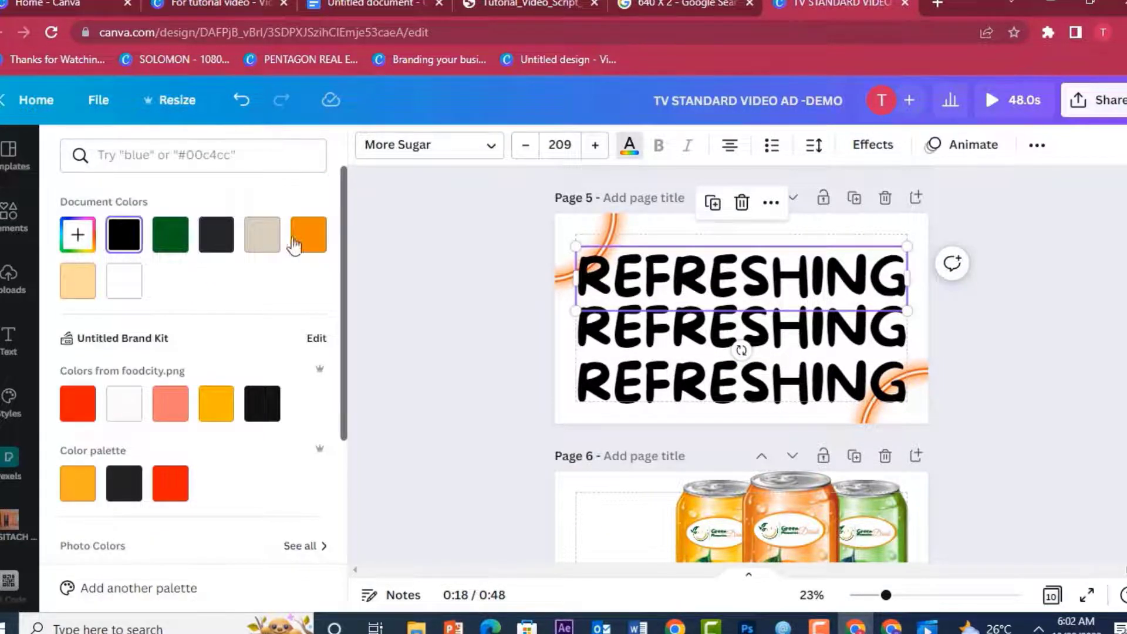
click(204, 408)
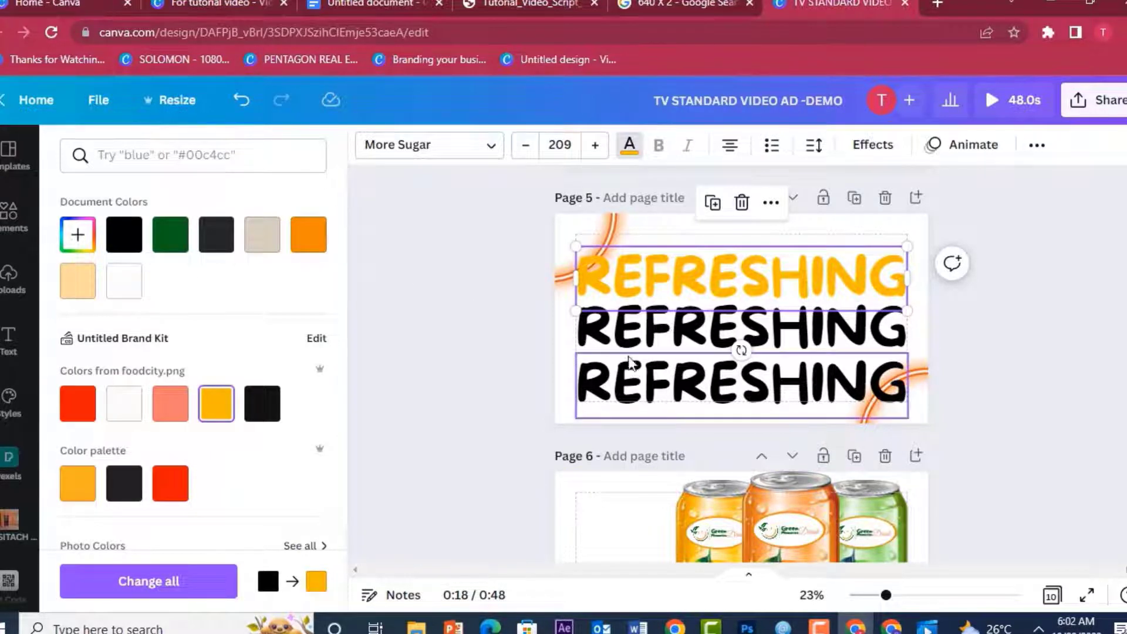
click(612, 323)
click(309, 234)
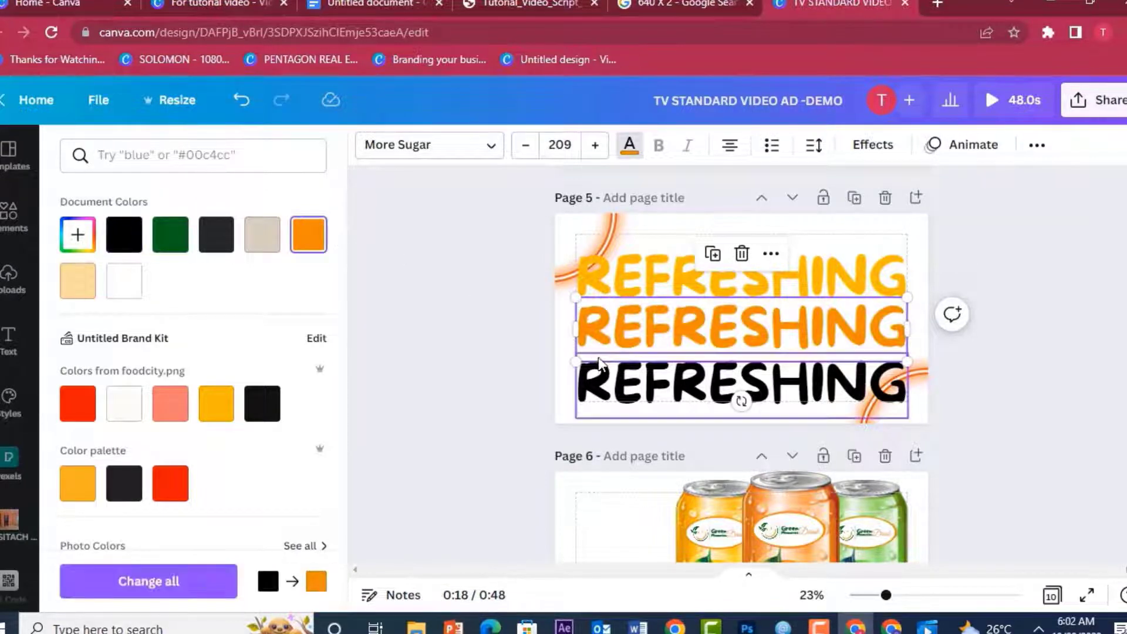
click(604, 384)
click(170, 235)
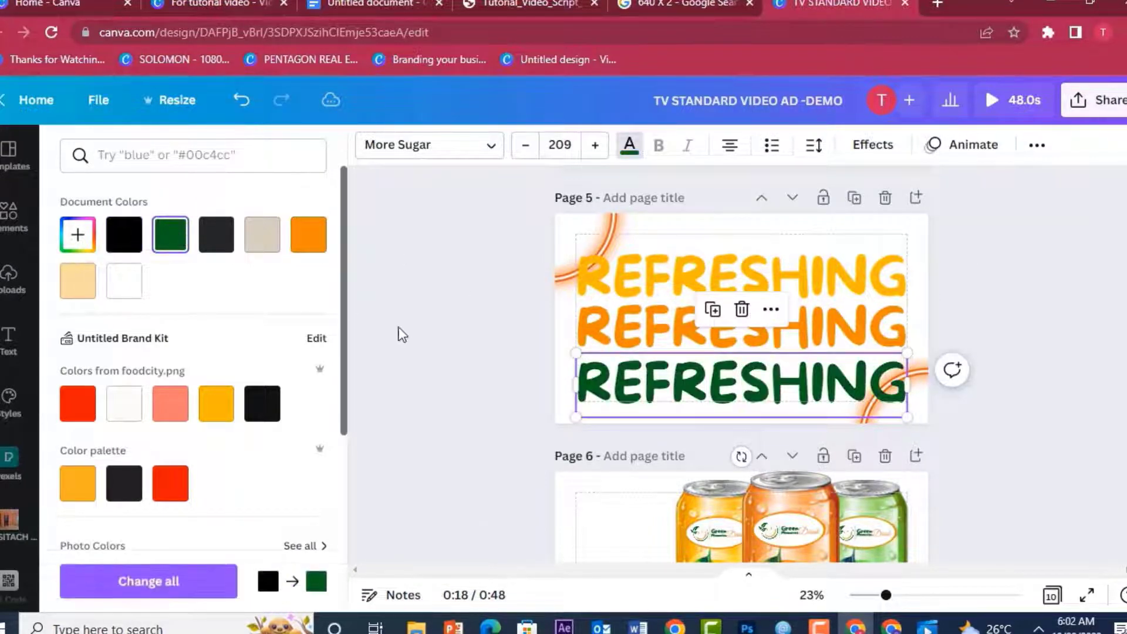
click(449, 366)
Step: Apply the Neon text effect to the top REFRESHING line at maximum intensity
click(710, 273)
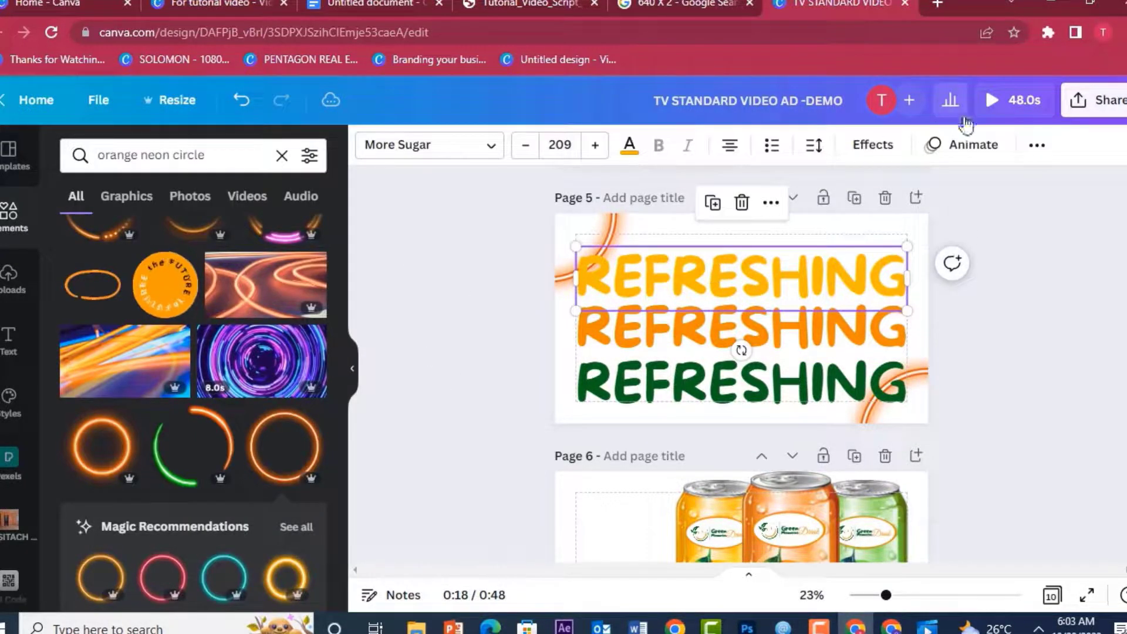
click(864, 142)
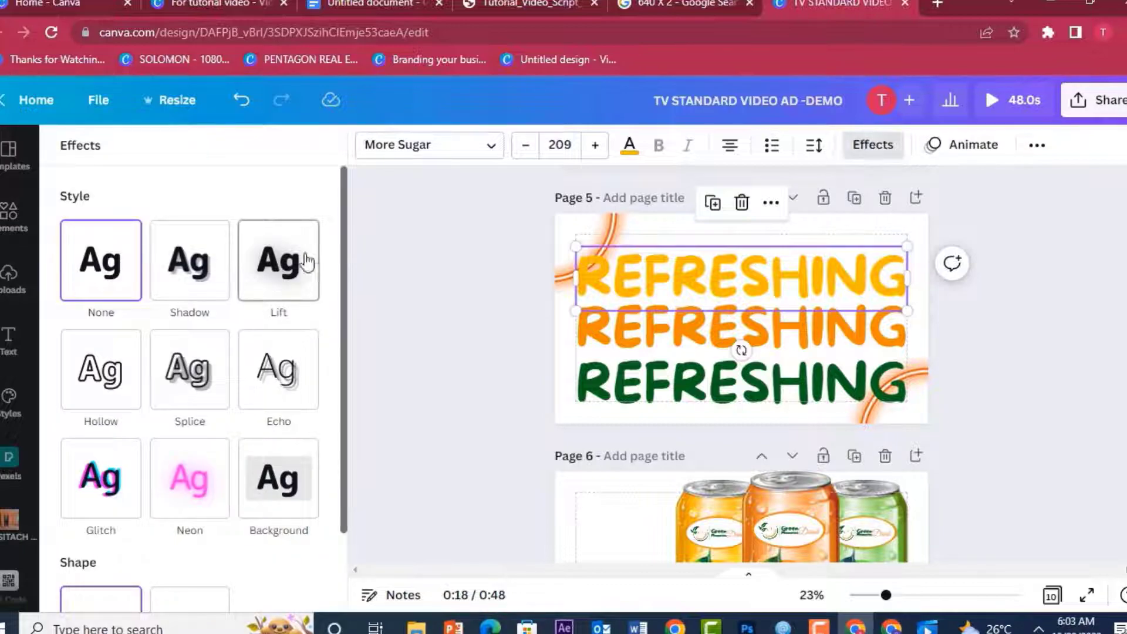
click(189, 476)
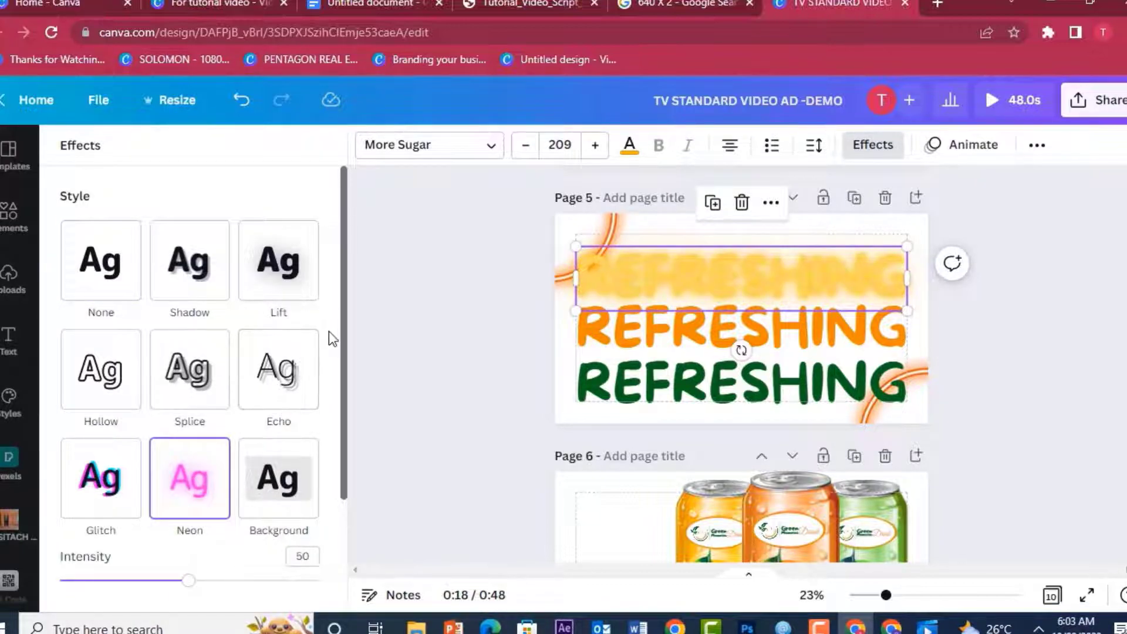
scroll(342, 364, down, 3)
drag(189, 456, 460, 483)
Step: Apply the Neon text effect at maximum intensity to the middle and bottom REFRESHING lines
click(608, 339)
click(194, 418)
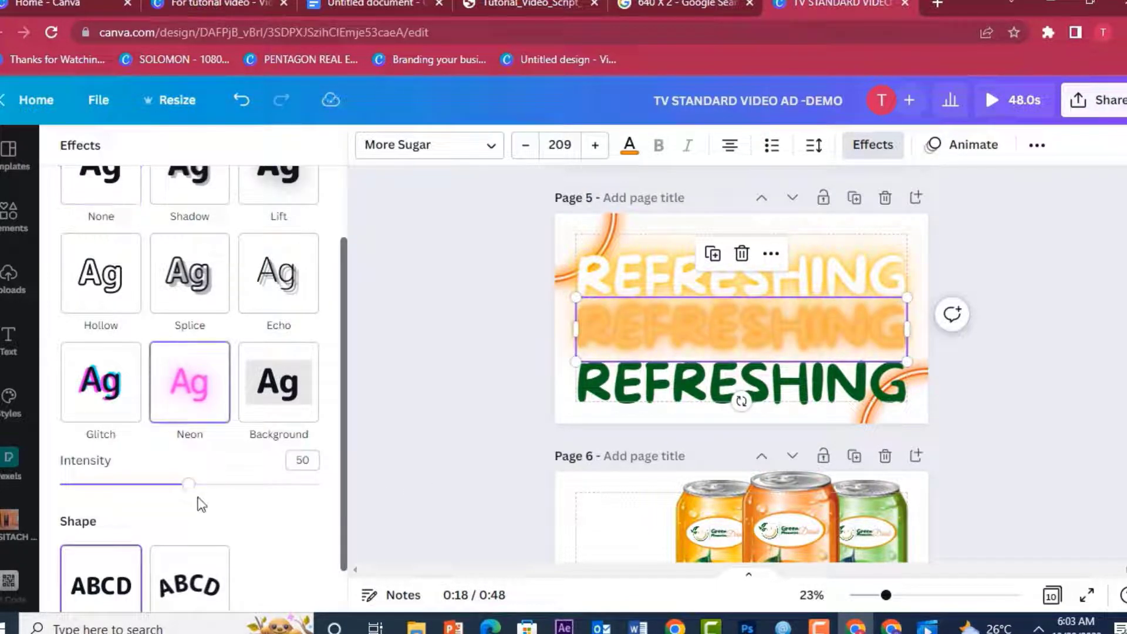
drag(225, 496, 319, 485)
click(733, 390)
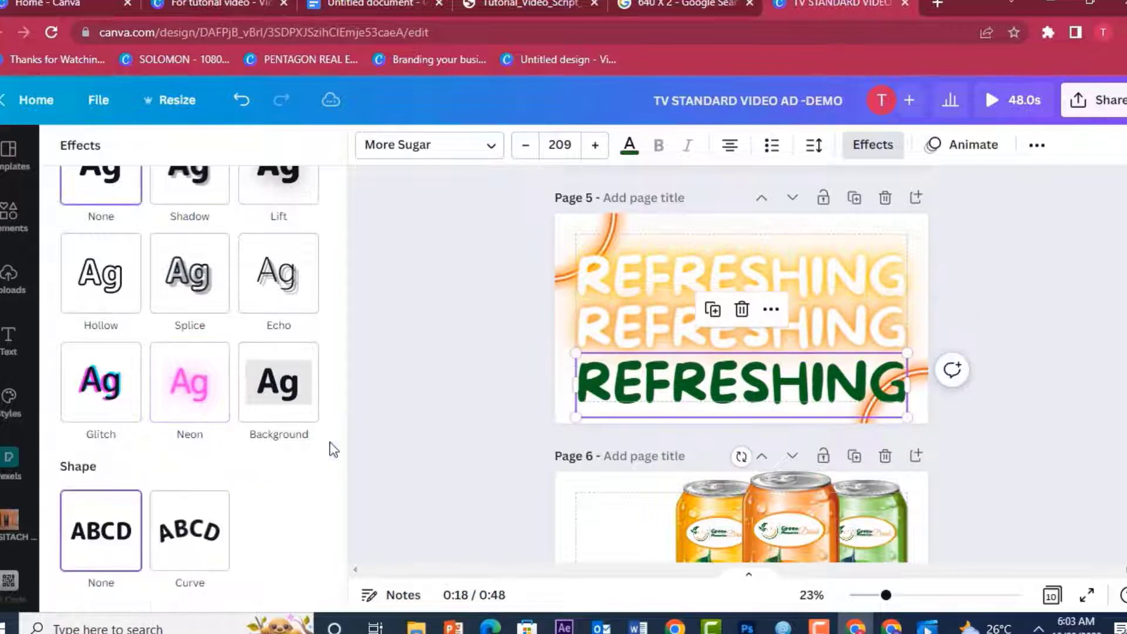
click(189, 395)
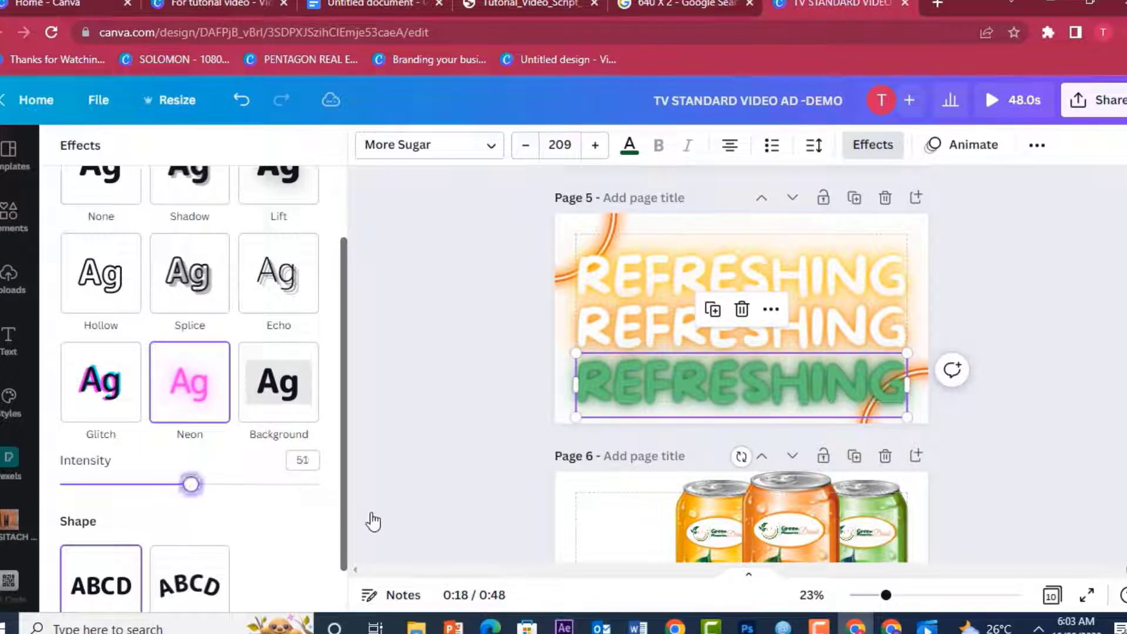
drag(362, 518, 463, 526)
click(480, 402)
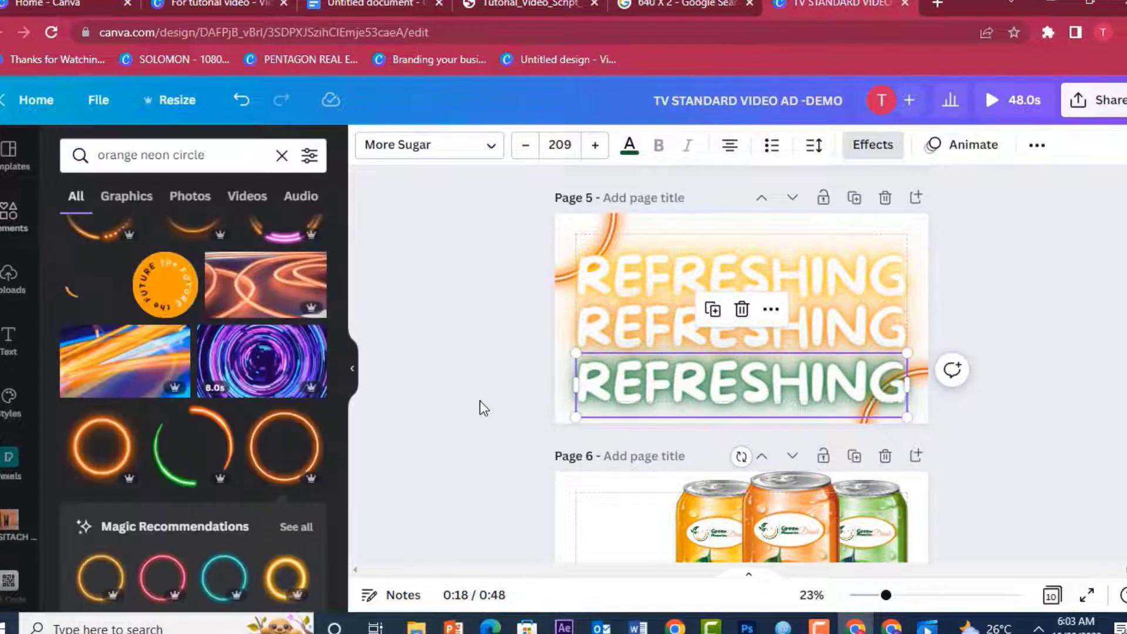
Step: Group the three REFRESHING lines on page 5 into one object
click(787, 248)
shift+click(754, 309)
shift+click(681, 382)
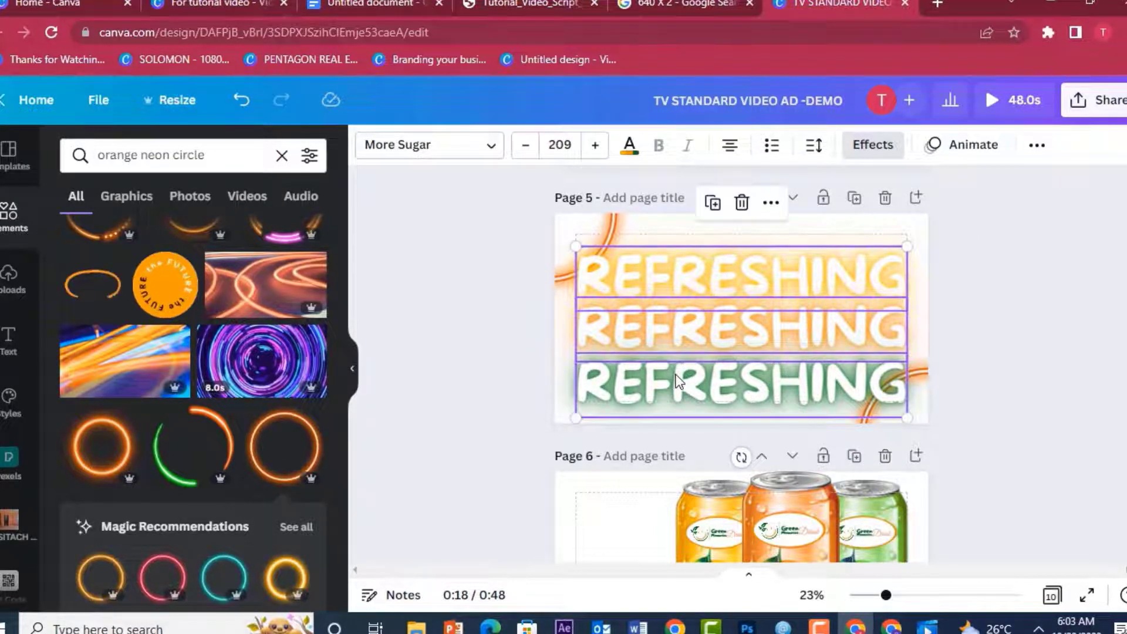
click(529, 297)
click(687, 274)
shift+click(688, 318)
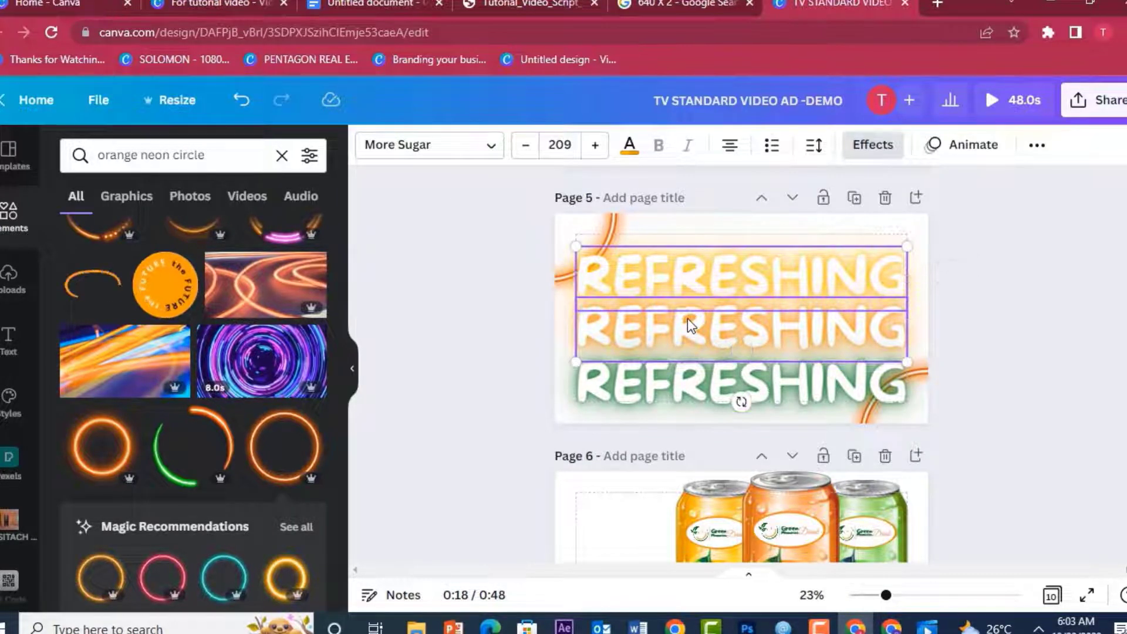
shift+click(680, 378)
key(ctrl+g)
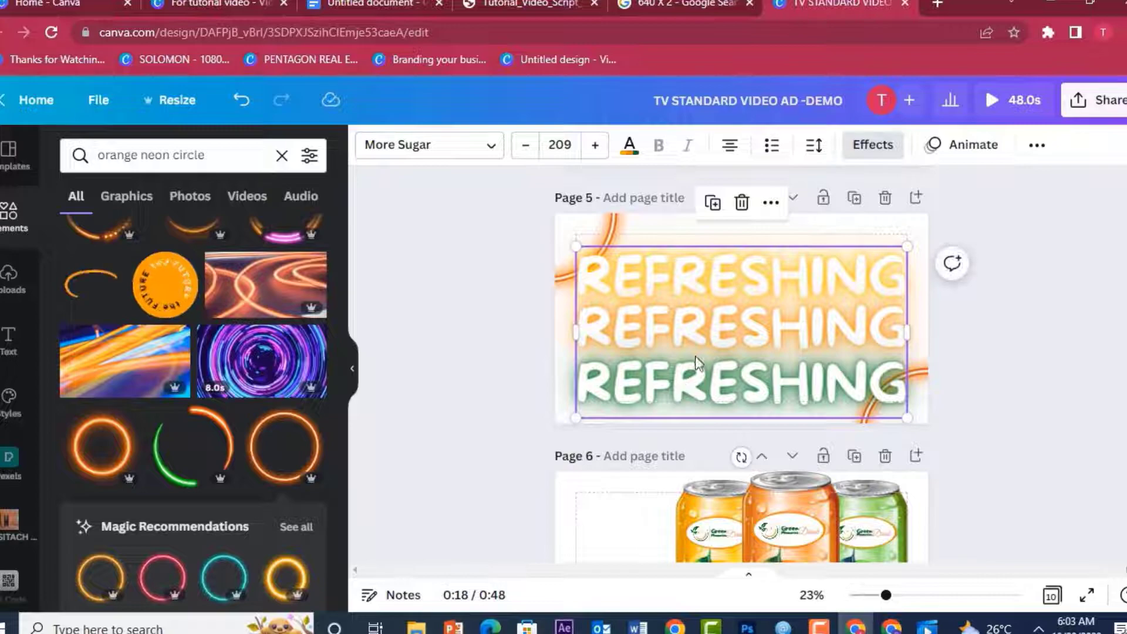
Step: Animate the REFRESHING group with Neon, only on enter, at maximum intensity
click(964, 150)
drag(343, 236, 334, 401)
click(174, 421)
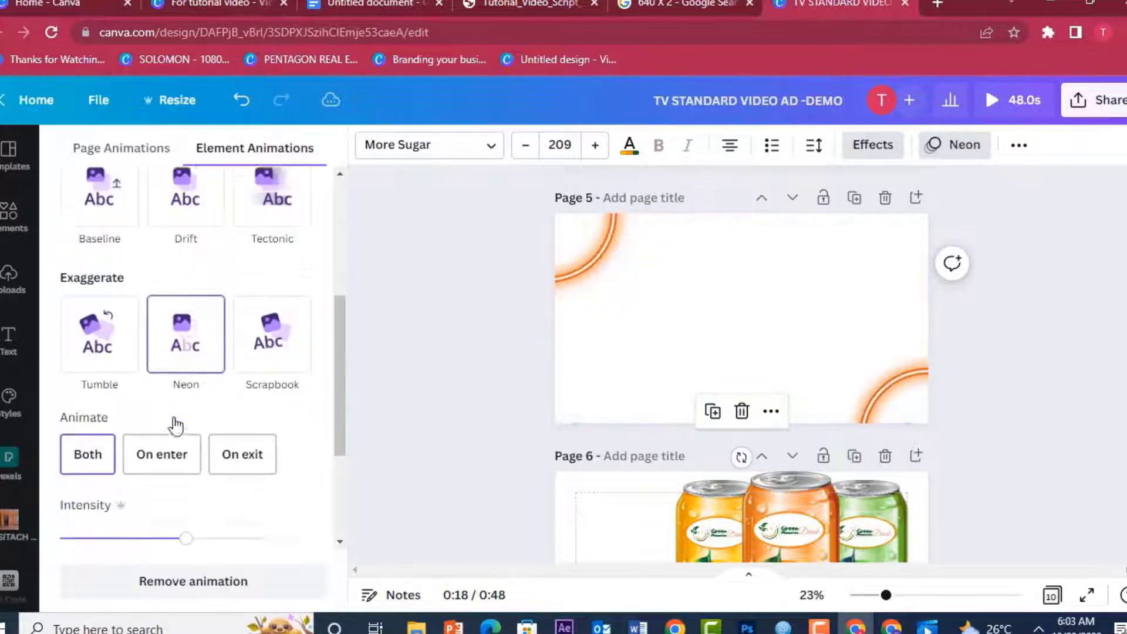
click(174, 422)
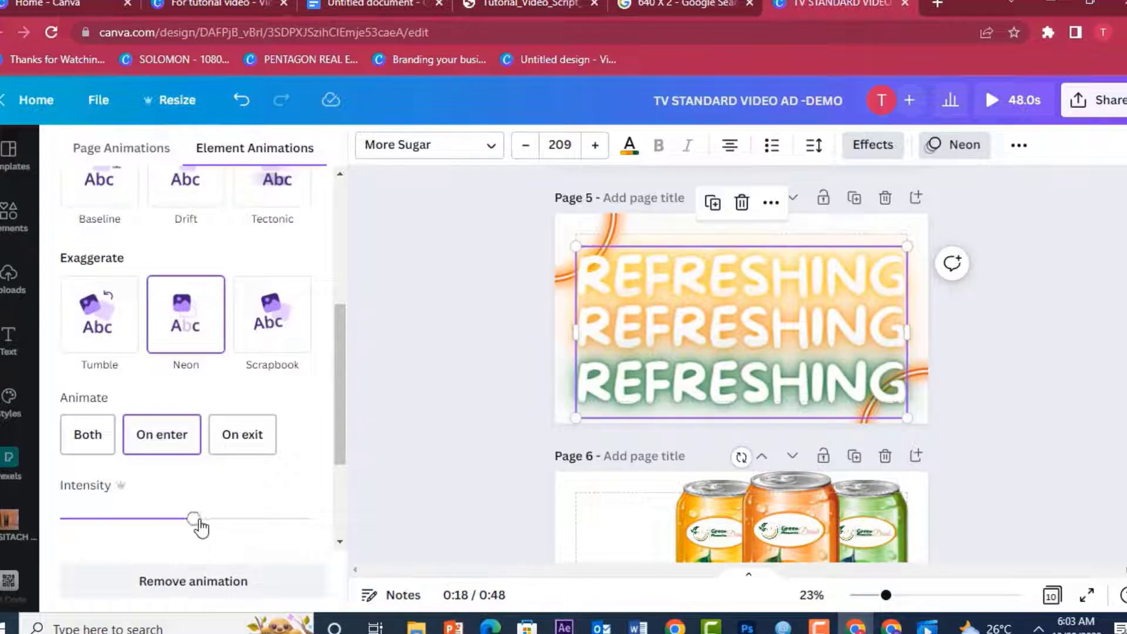
drag(194, 518, 329, 531)
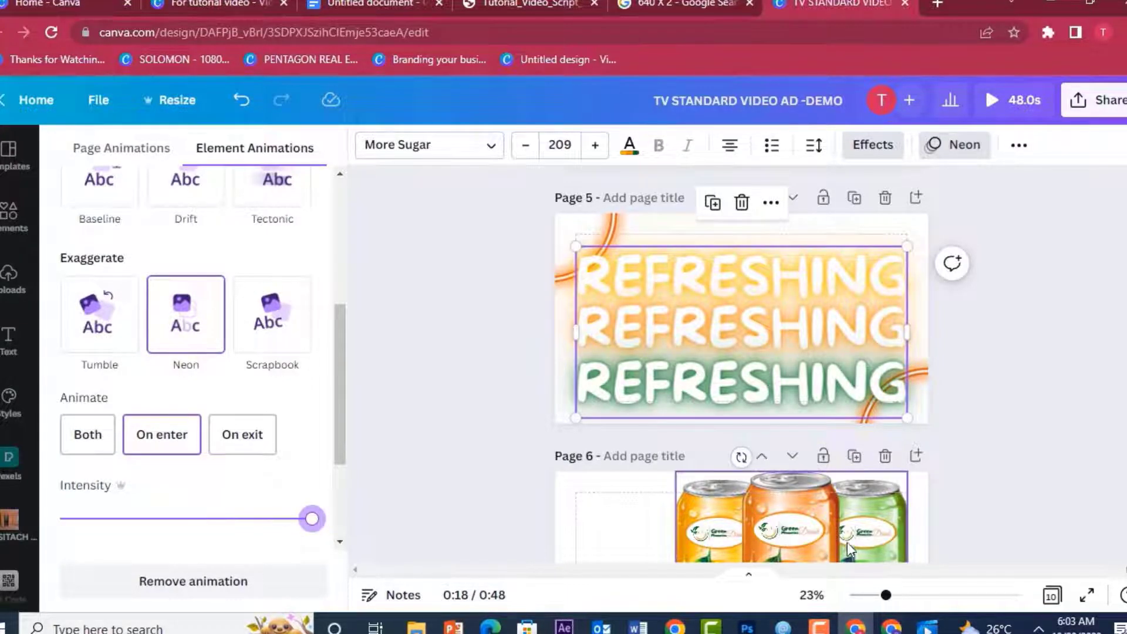
Step: Move the three-can group toward the center of page 6 and paste a copy of it onto page 5
click(783, 332)
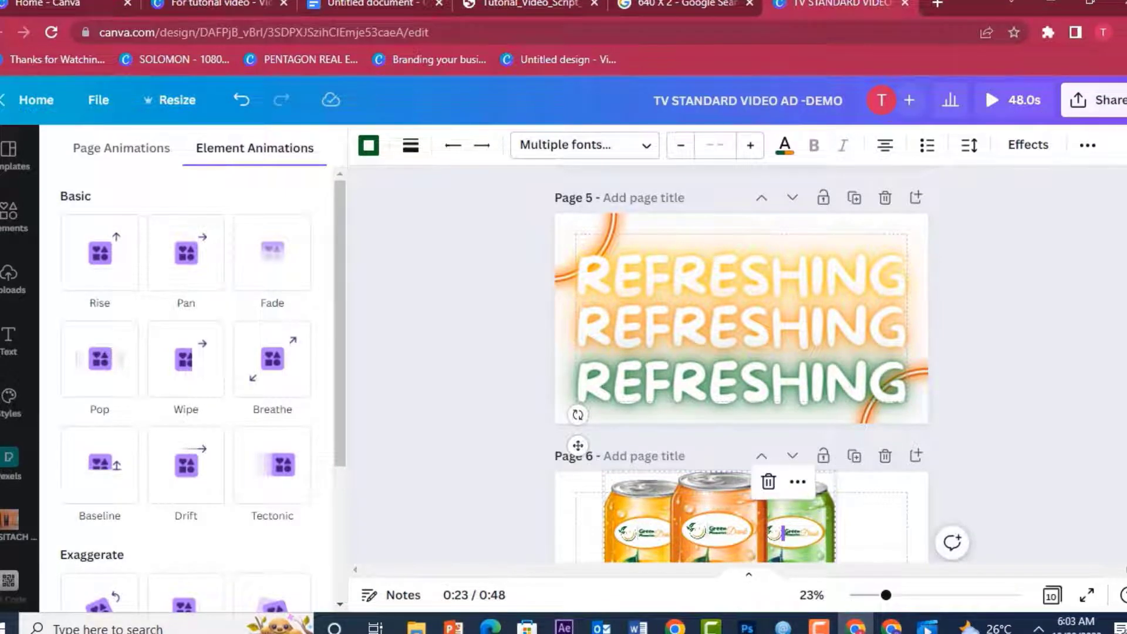
scroll(761, 472, down, 2)
click(764, 484)
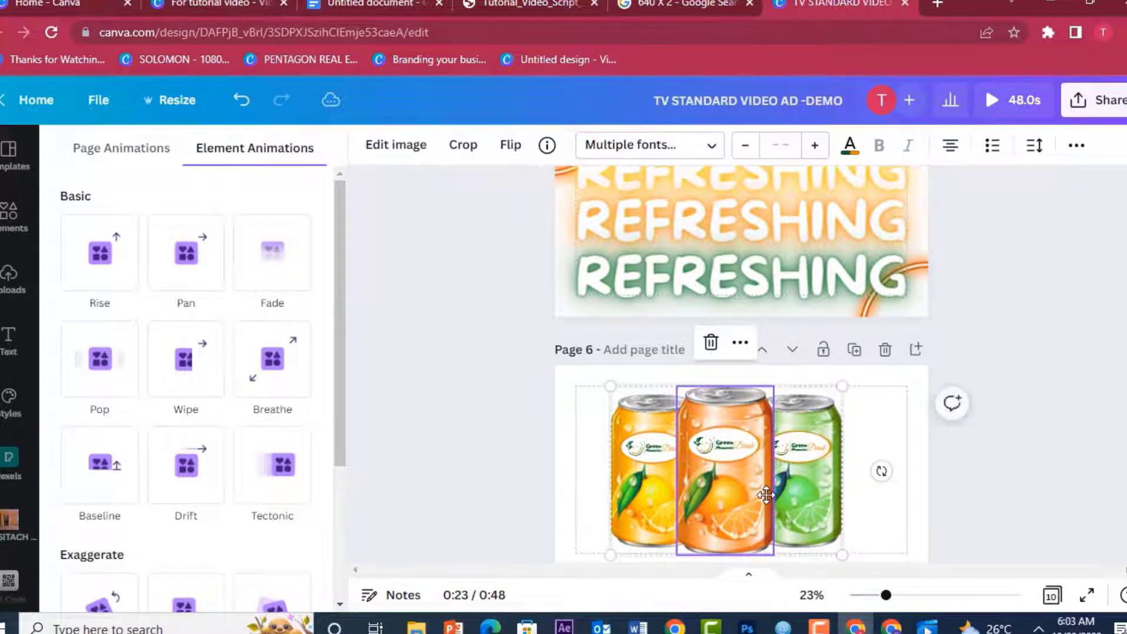
scroll(733, 523, up, 3)
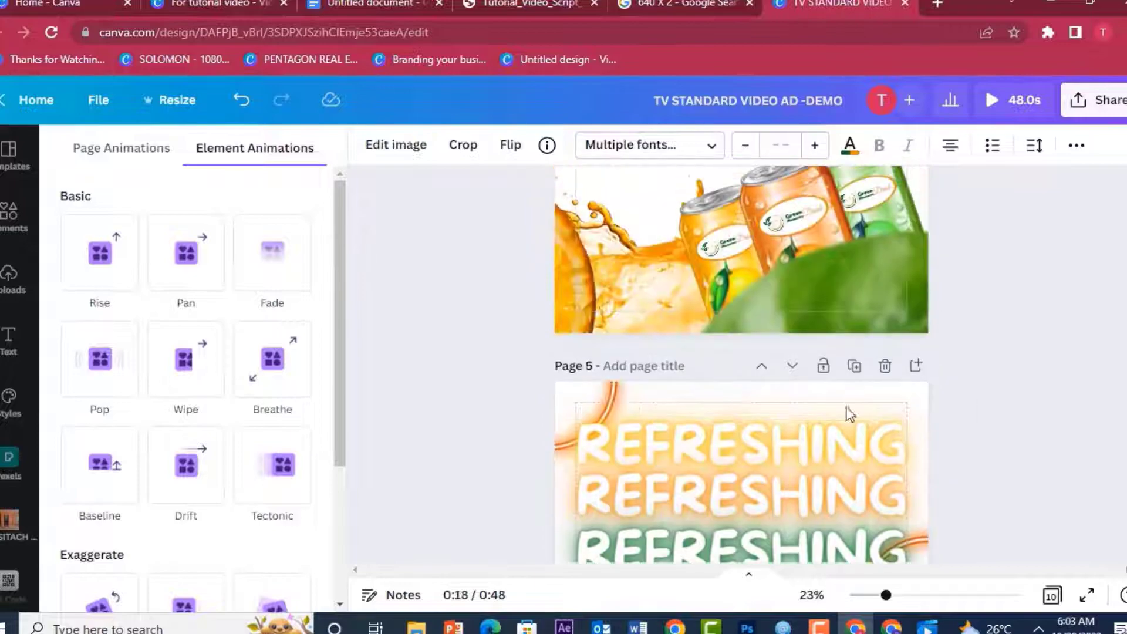
click(734, 523)
click(733, 523)
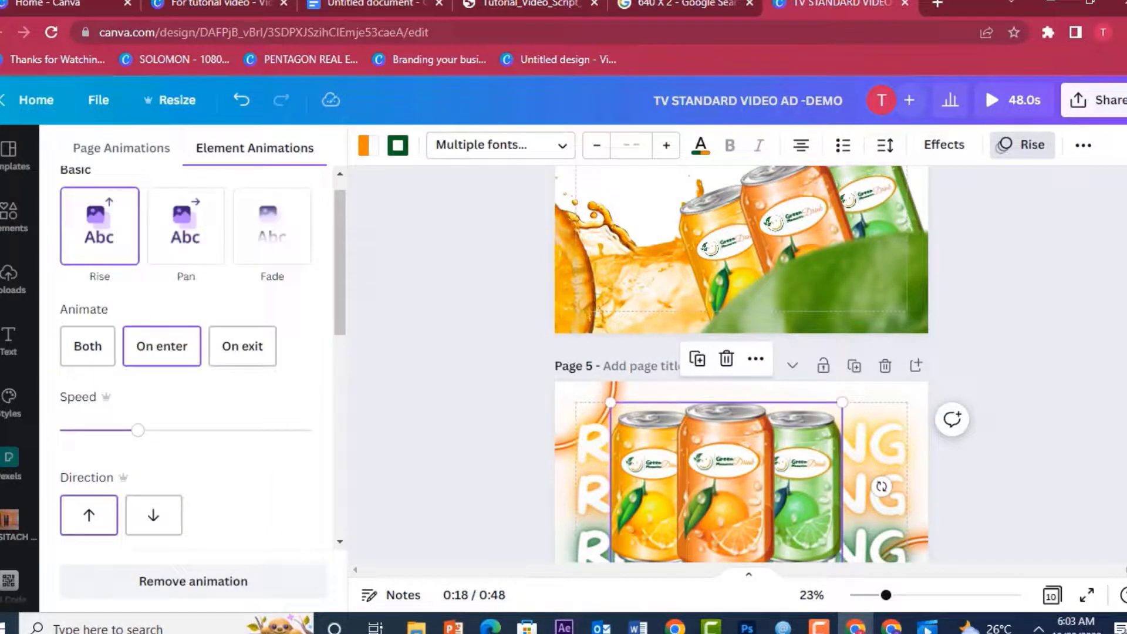
Step: Enlarge the three-can group on page 5 and center it over the REFRESHING text
scroll(1111, 357, down, 2)
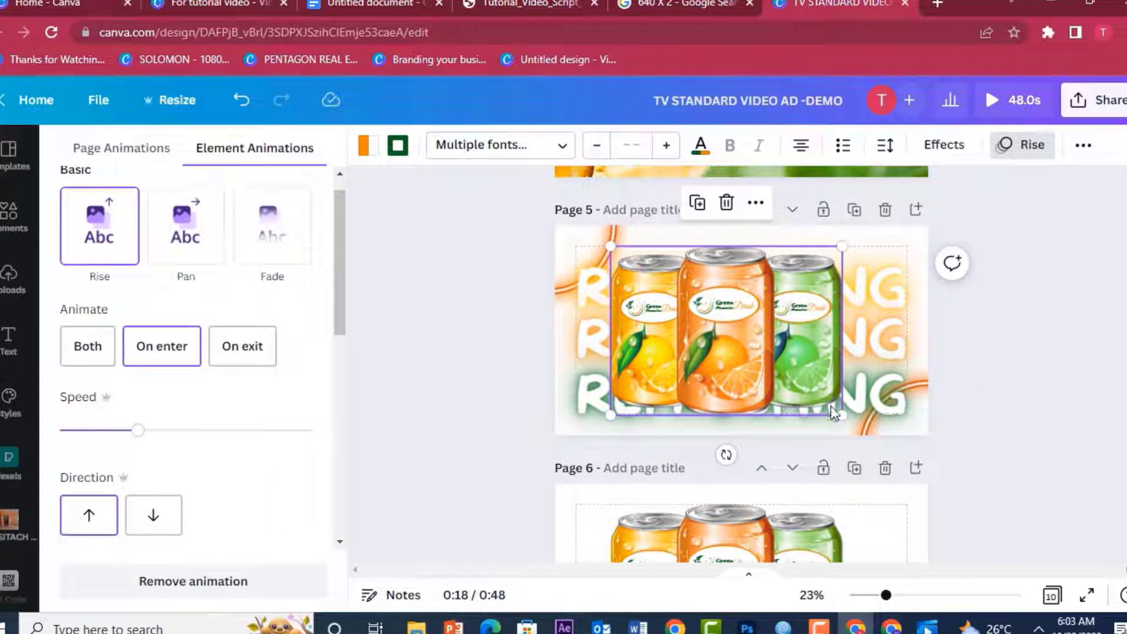
drag(842, 415, 869, 434)
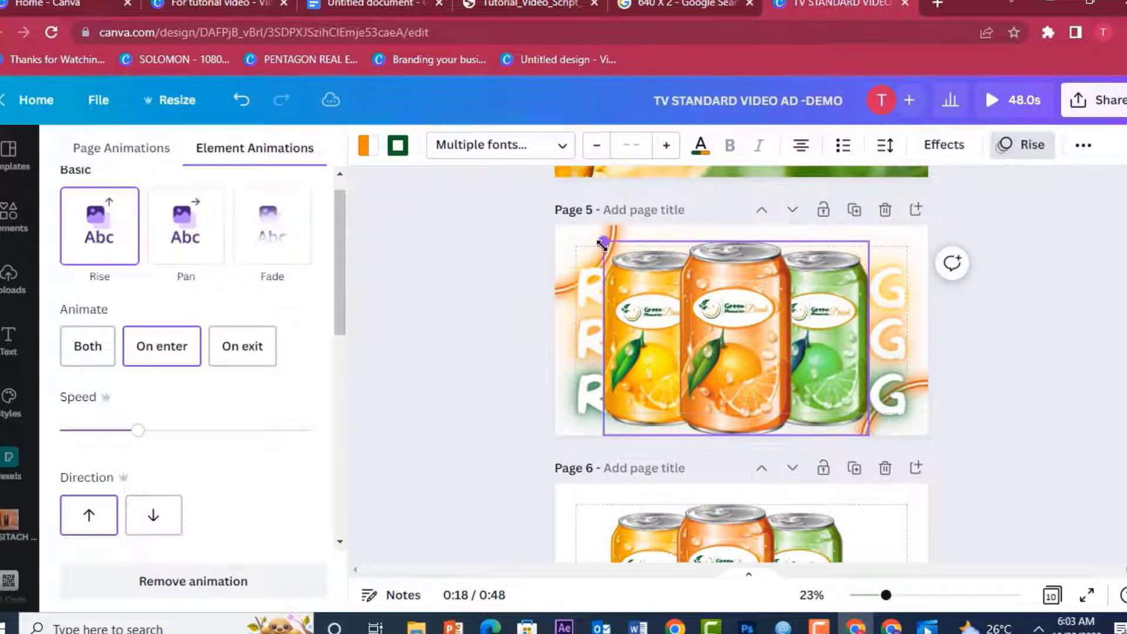
click(818, 372)
drag(819, 374, 811, 365)
drag(608, 435, 600, 408)
drag(809, 350, 806, 343)
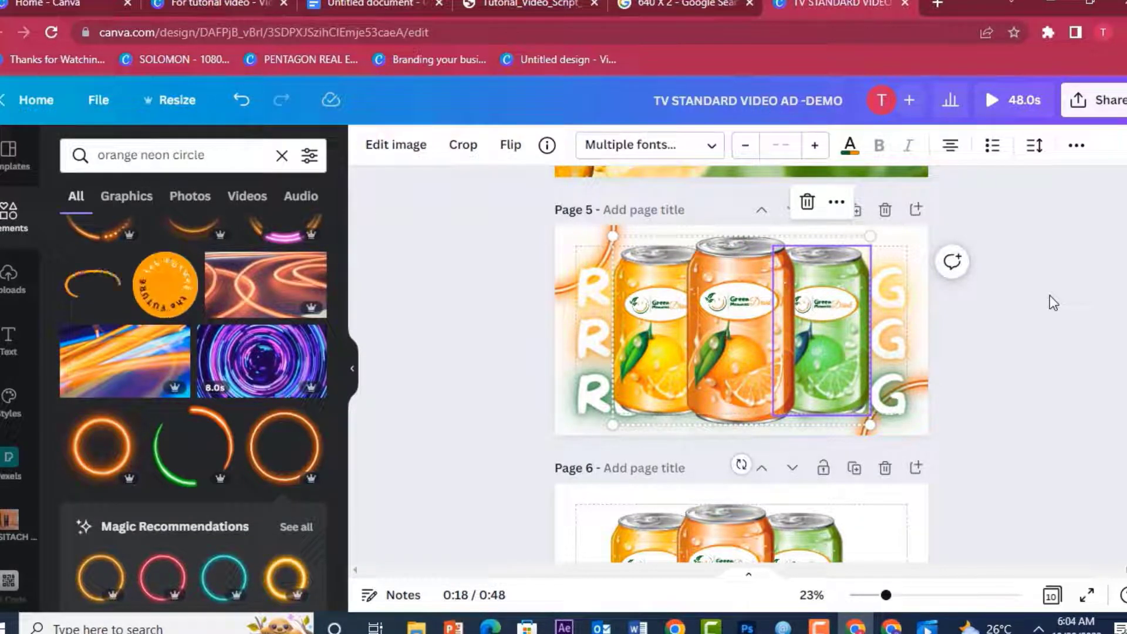
Step: Animate the upper-left neon ring on page 5 with Wipe, only on enter, at a fast speed
click(555, 245)
click(646, 145)
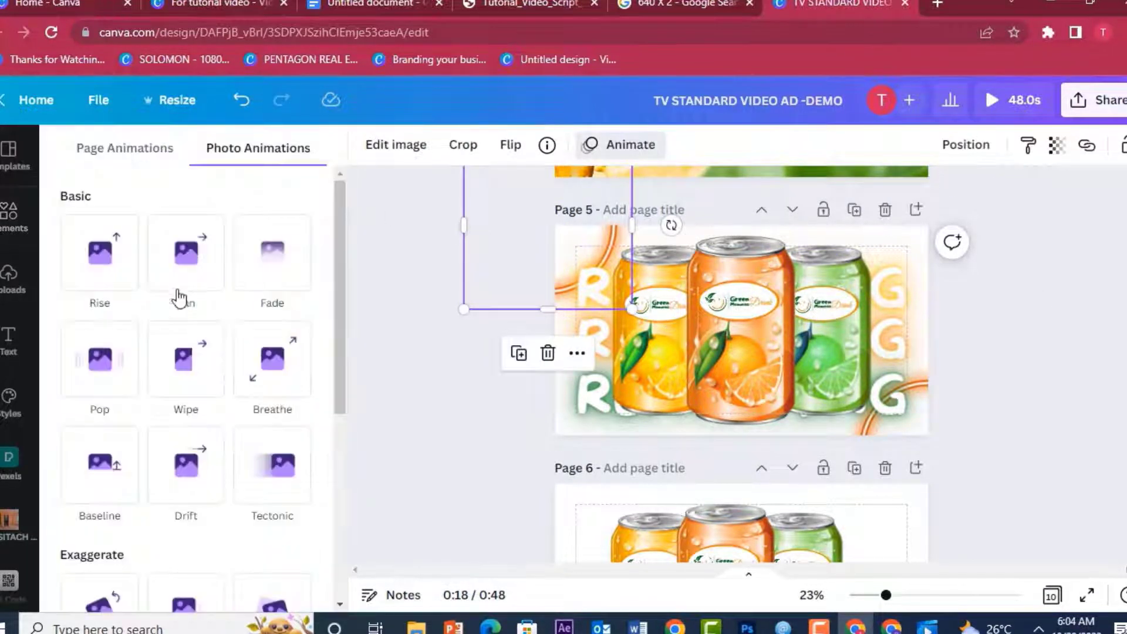
click(172, 388)
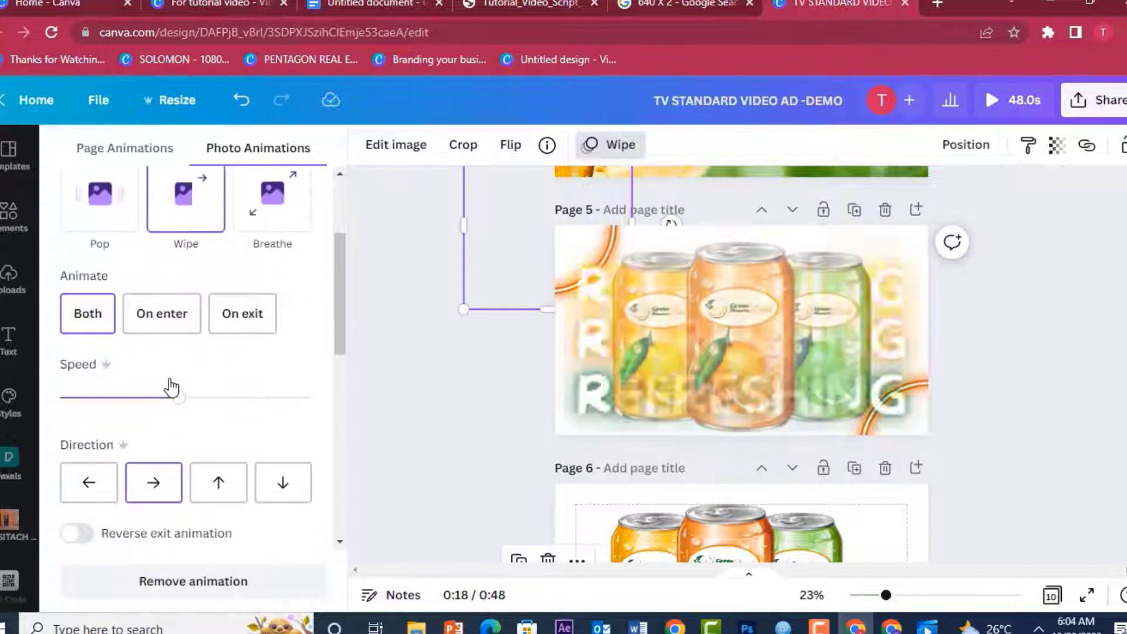
click(168, 330)
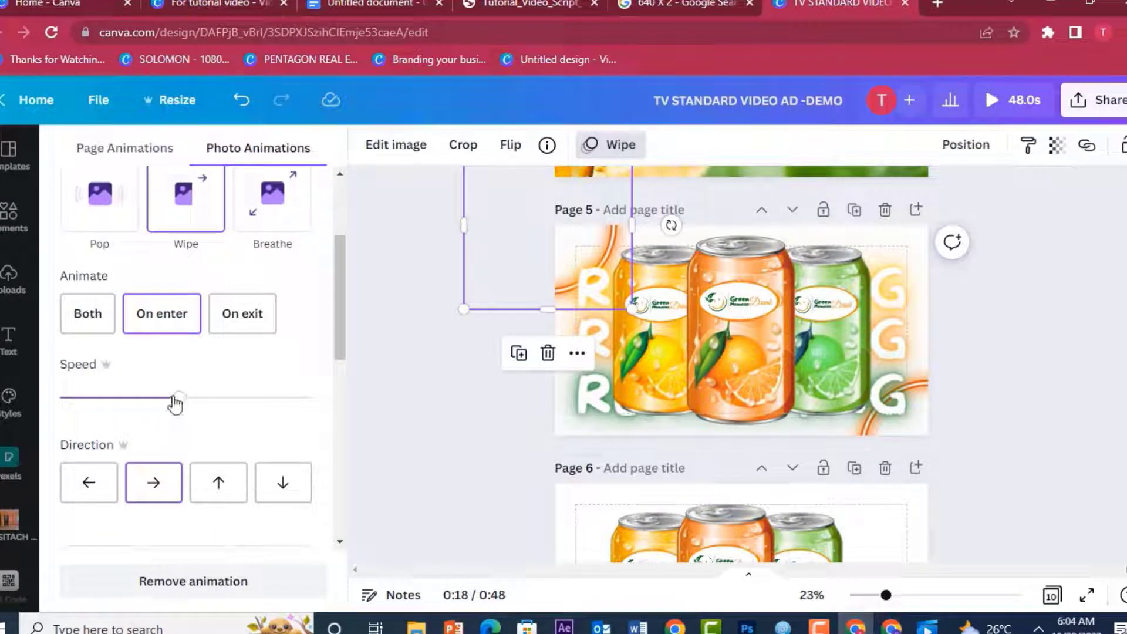
drag(175, 403, 82, 396)
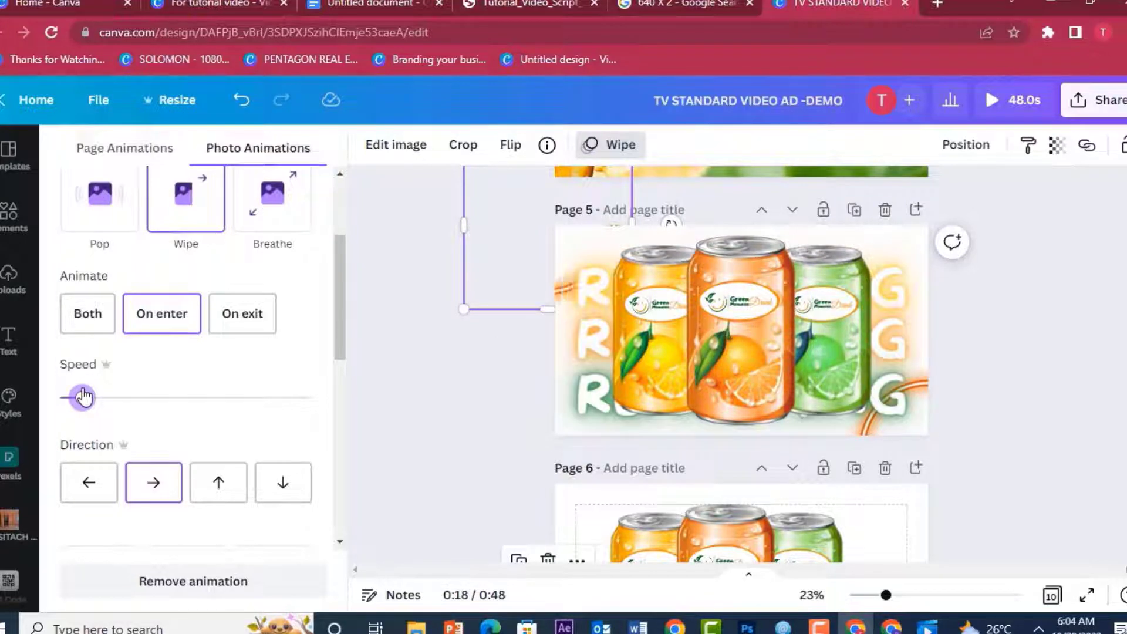
drag(116, 399, 152, 399)
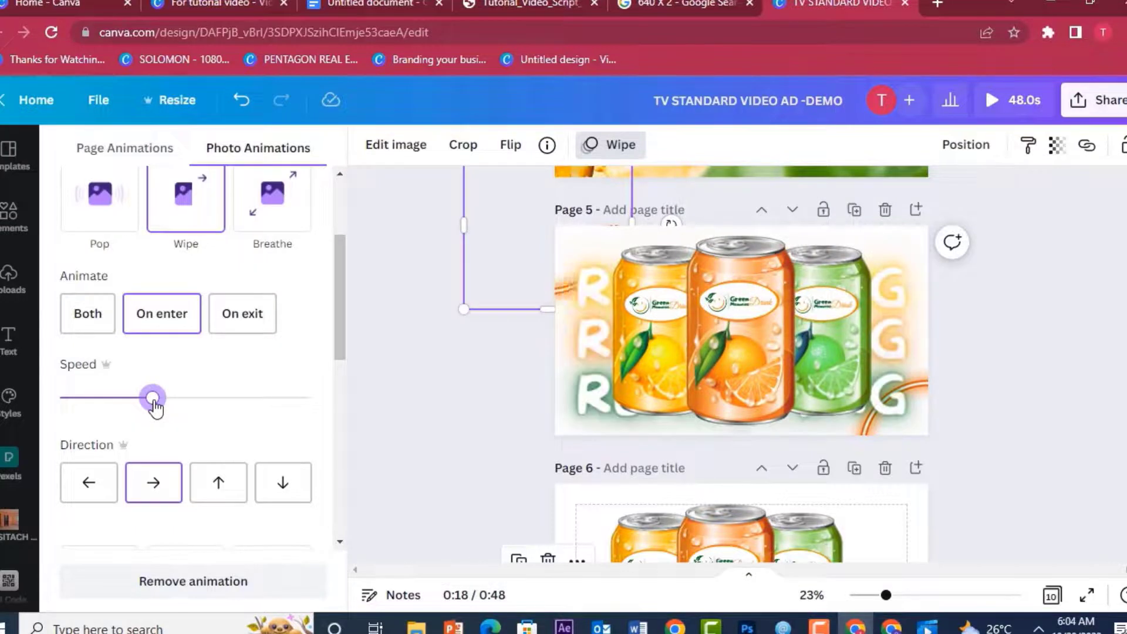
click(259, 399)
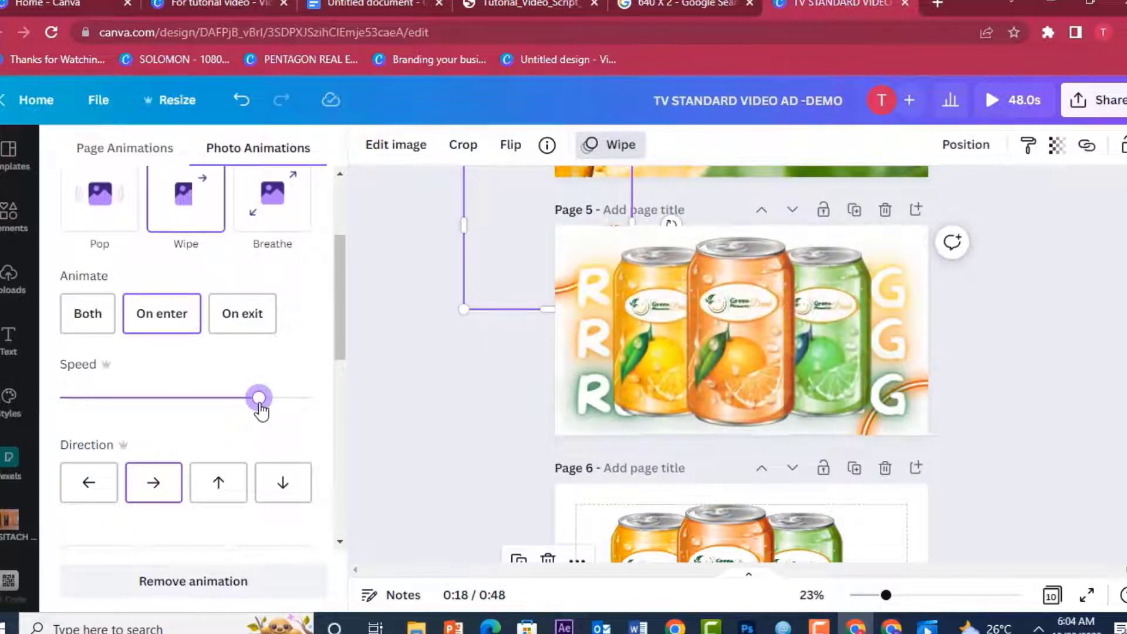
Step: Animate the lower-right neon ring on page 5 with Wipe toward the left, only on enter
click(918, 422)
click(185, 232)
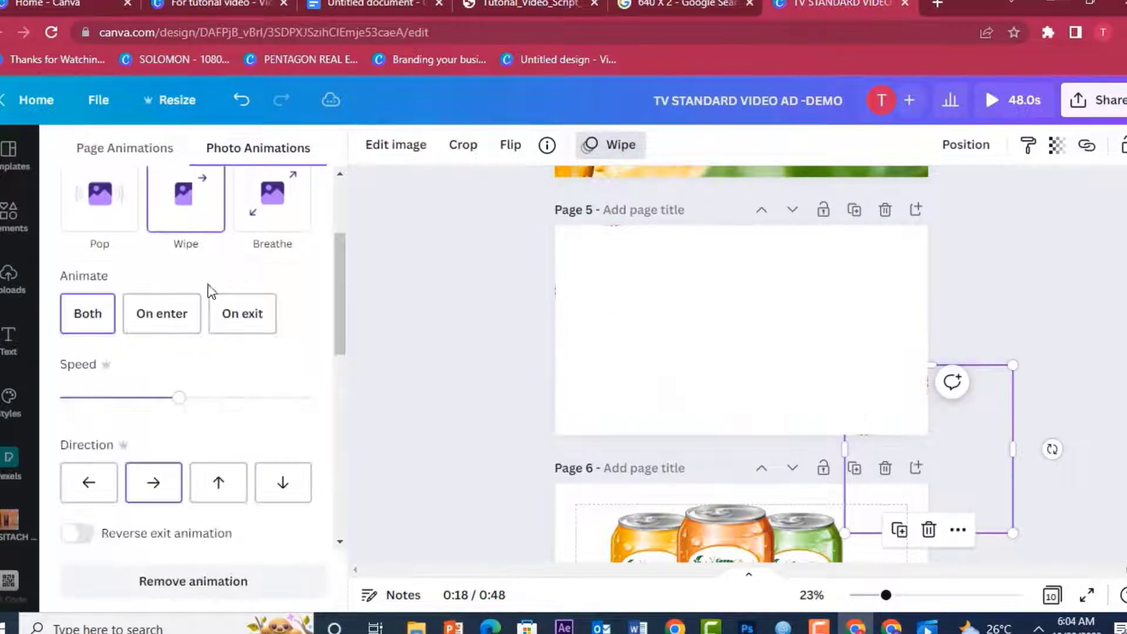
click(296, 491)
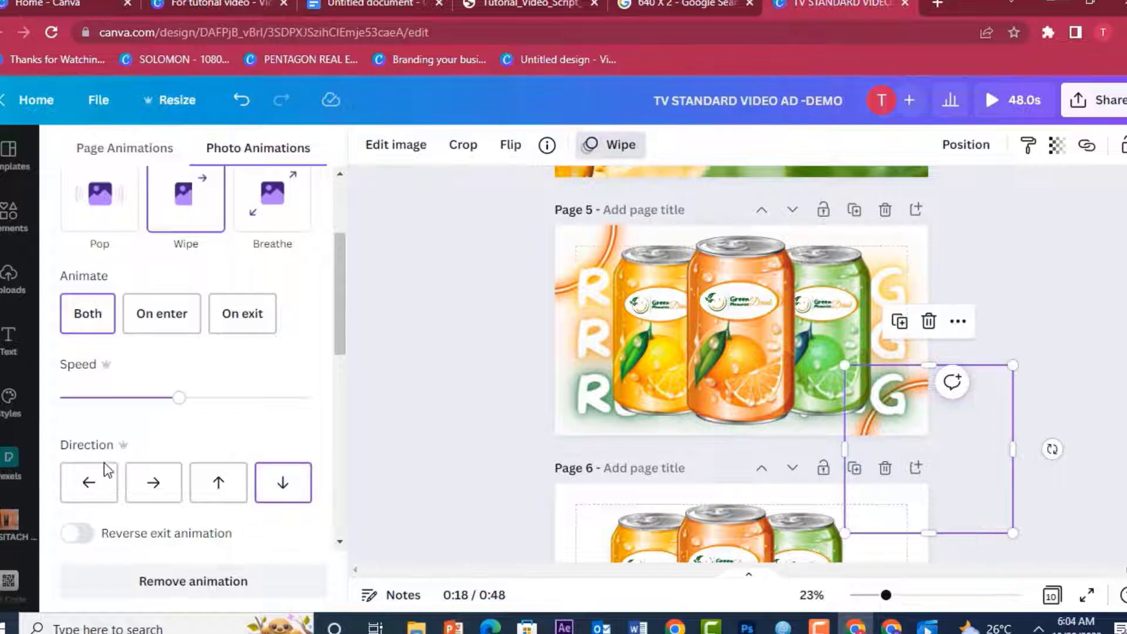
click(89, 485)
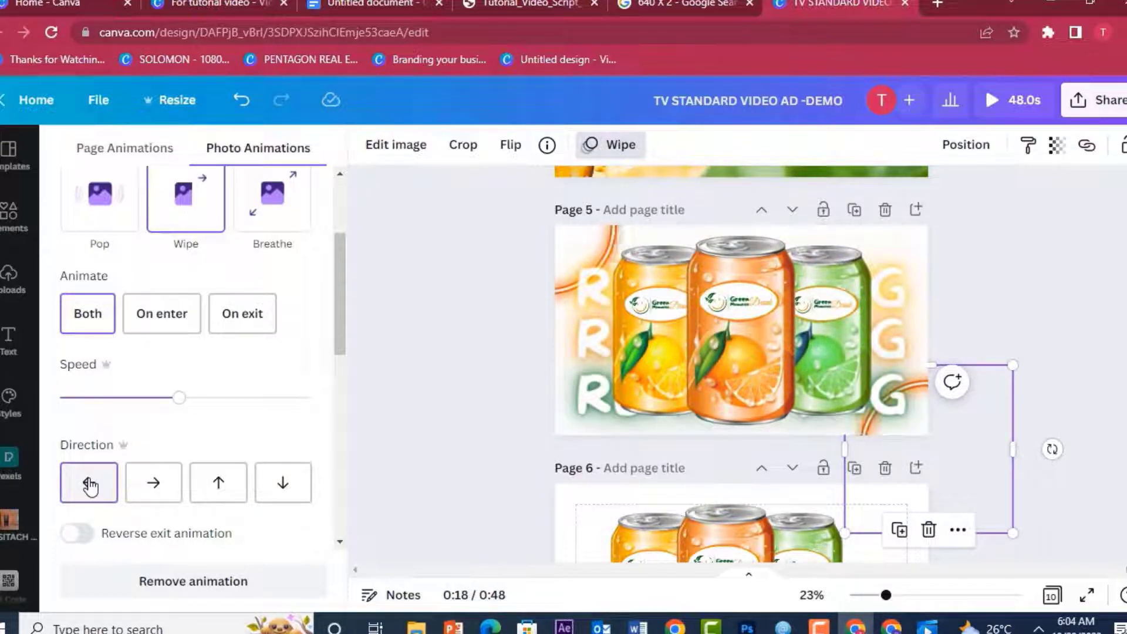
click(153, 327)
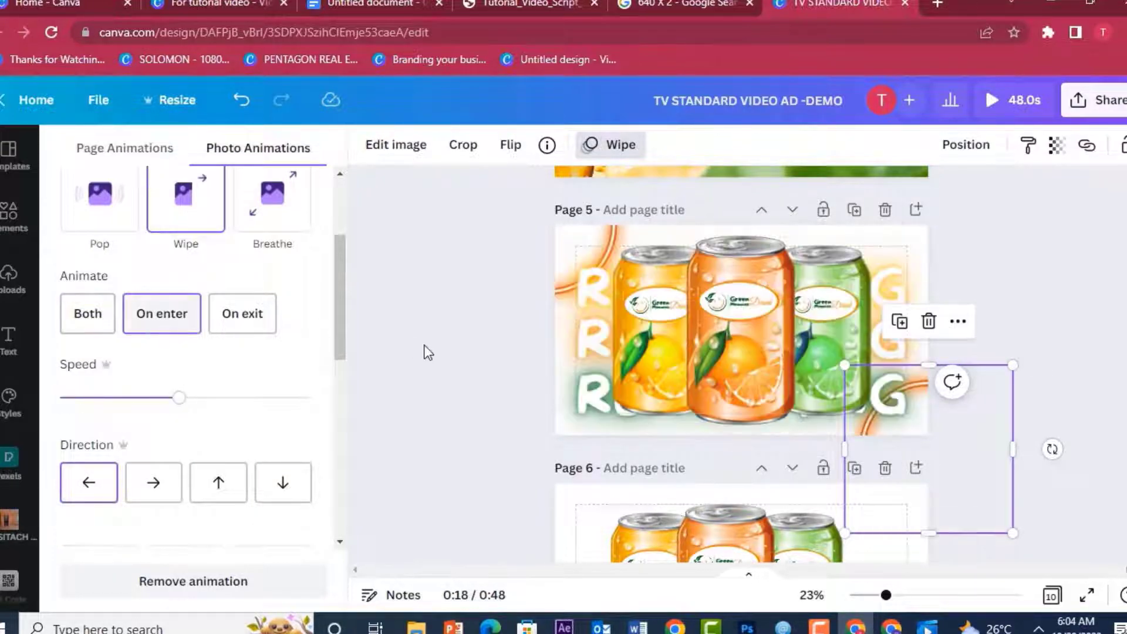
click(429, 348)
Step: Preview the ad in Canva and play the closing scene of the reference video "For tutorial video" in the media player
click(1014, 105)
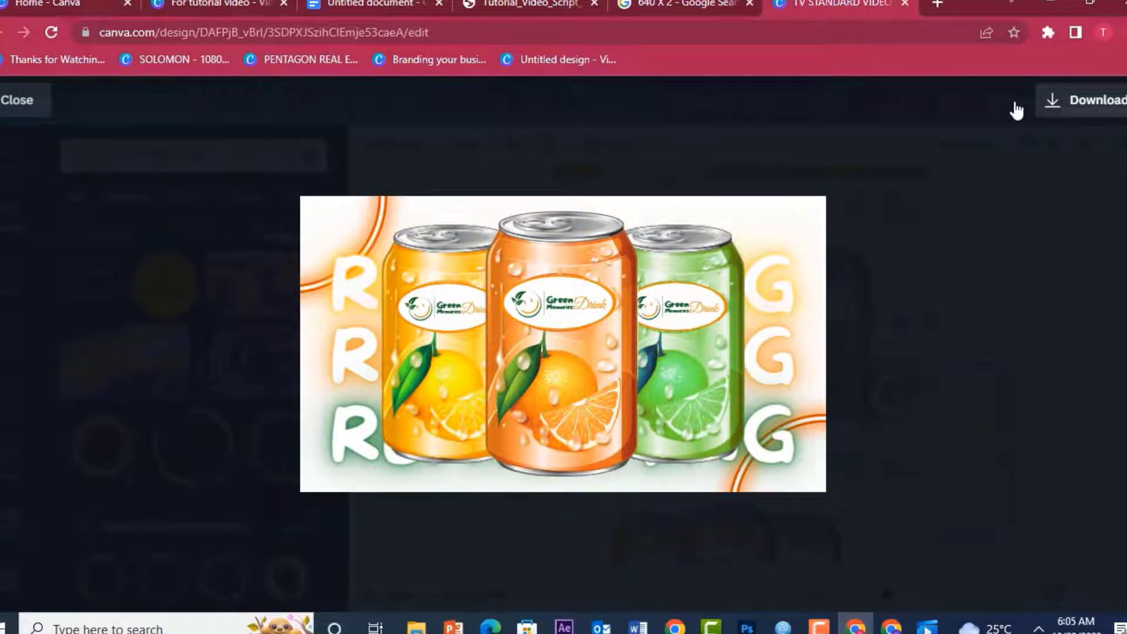
click(7, 97)
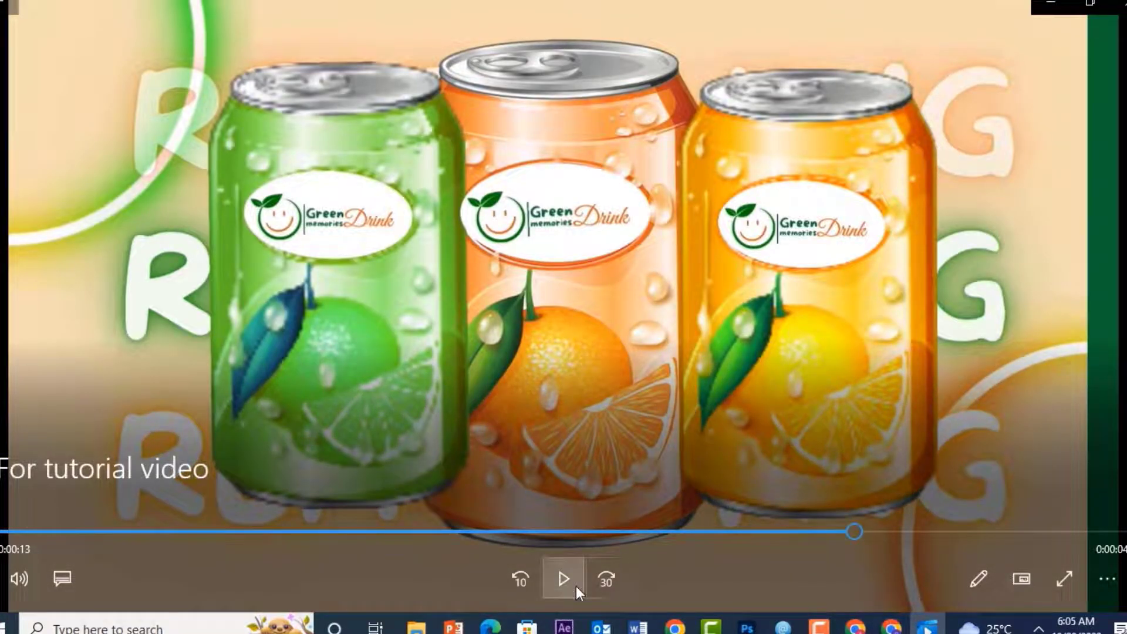
click(563, 578)
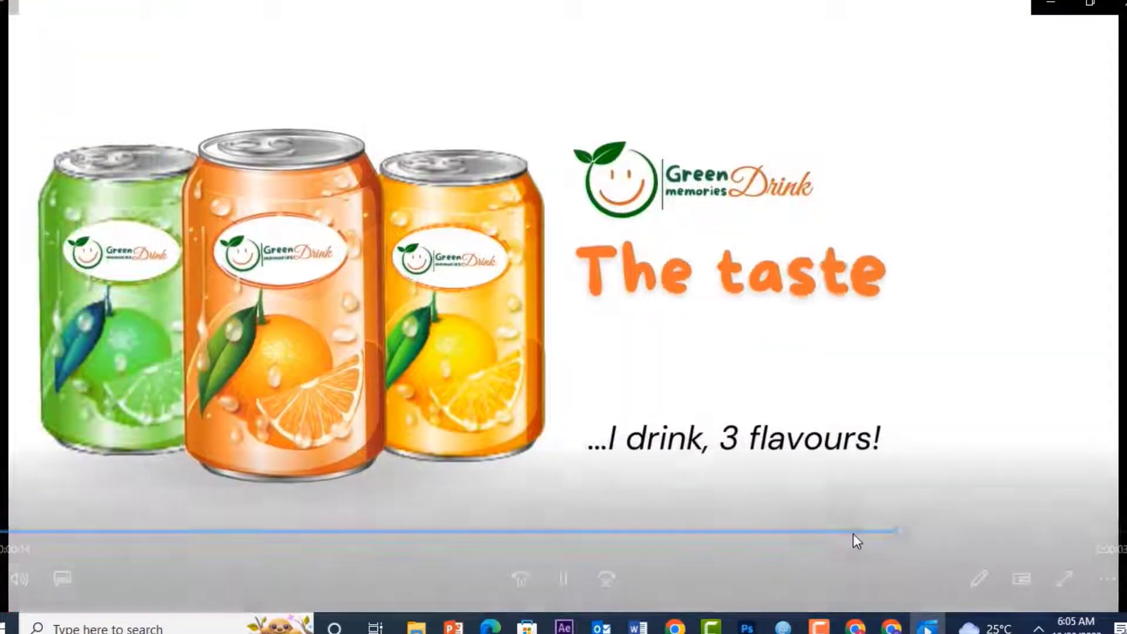
click(563, 578)
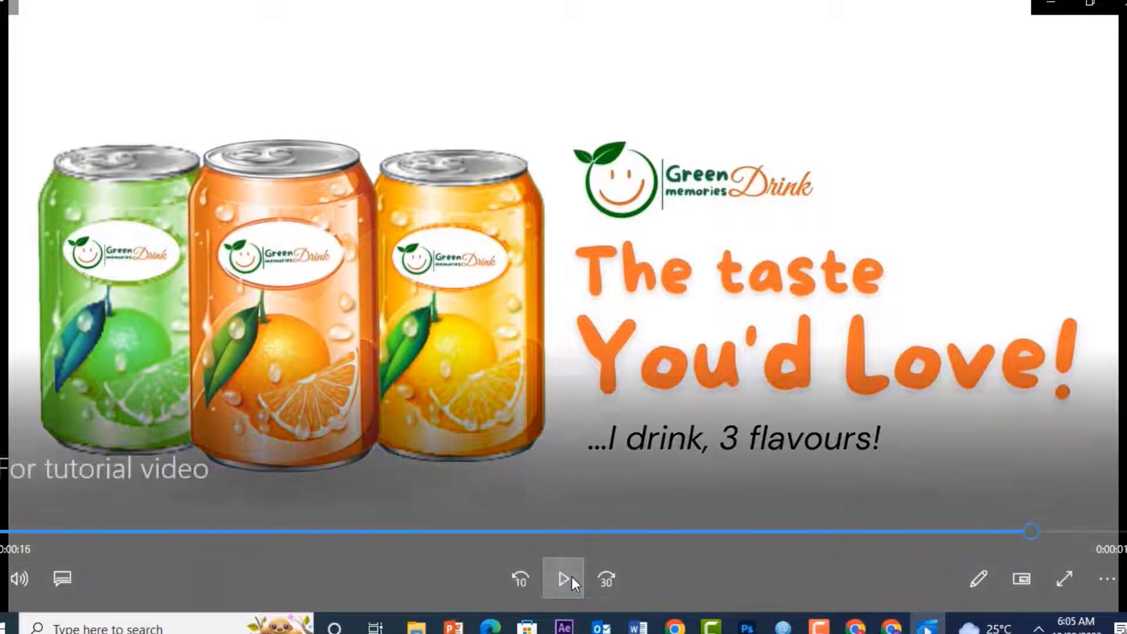
mouse_move(855, 626)
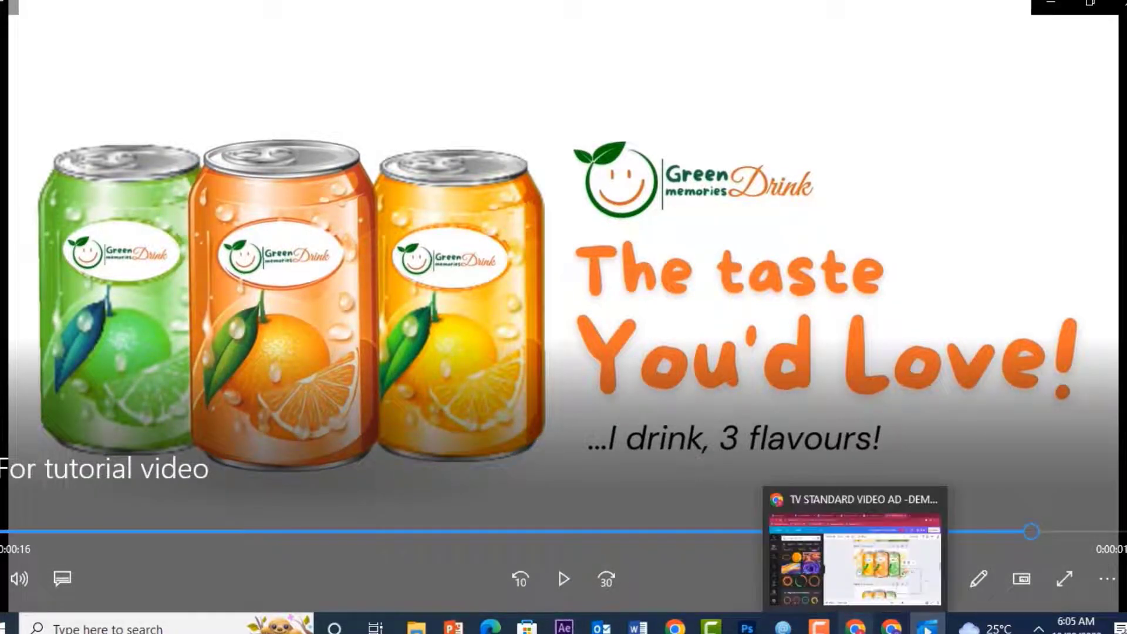
click(823, 550)
click(489, 492)
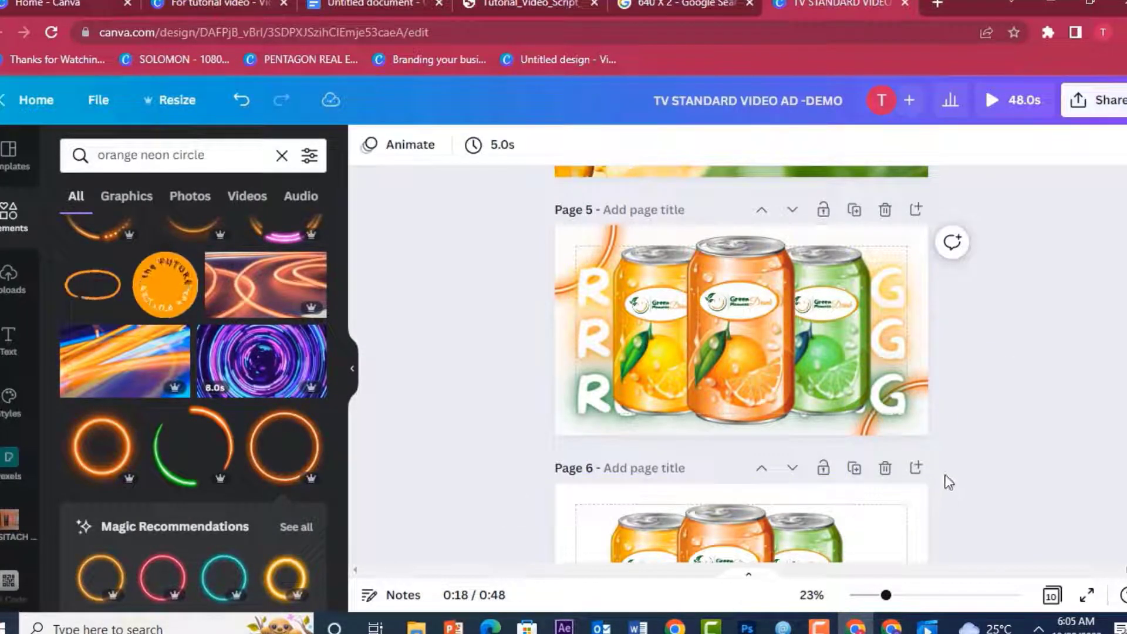
Step: Shrink the three-can group on page 6 to about half the page width and place it at the left margin
scroll(851, 366, down, 5)
scroll(851, 367, up, 1)
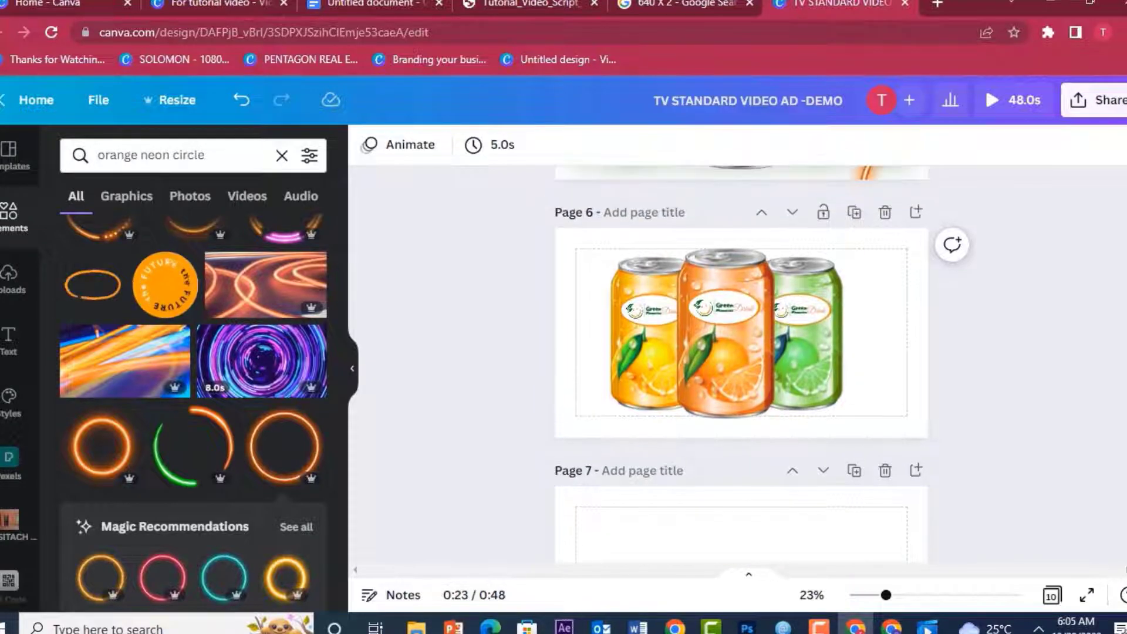
click(851, 366)
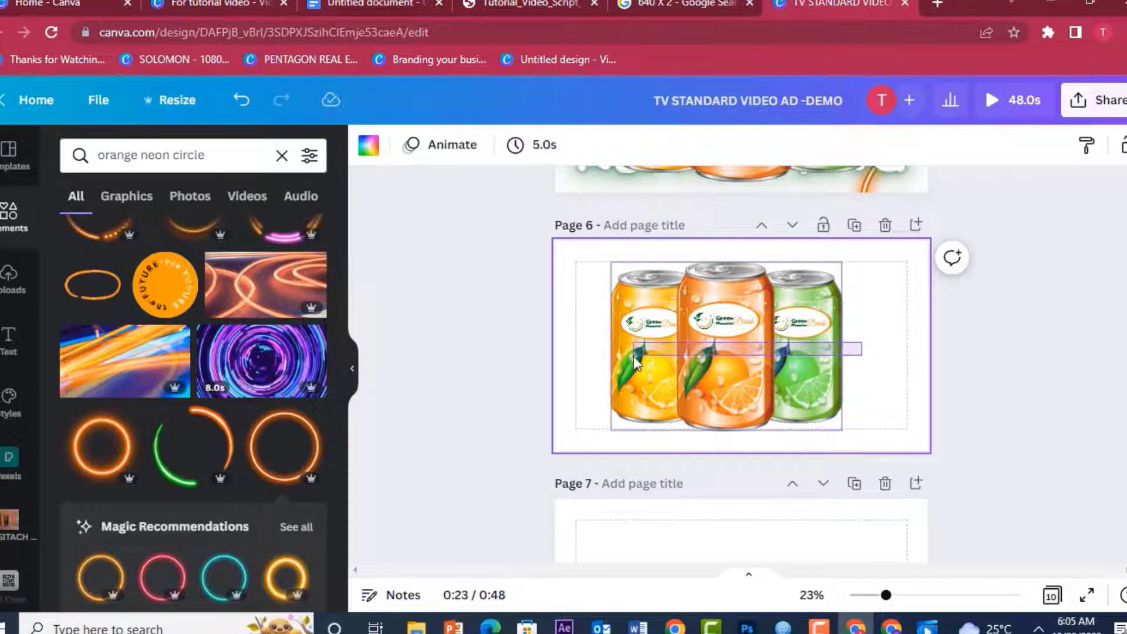
click(839, 288)
drag(841, 265, 800, 294)
drag(747, 386, 711, 373)
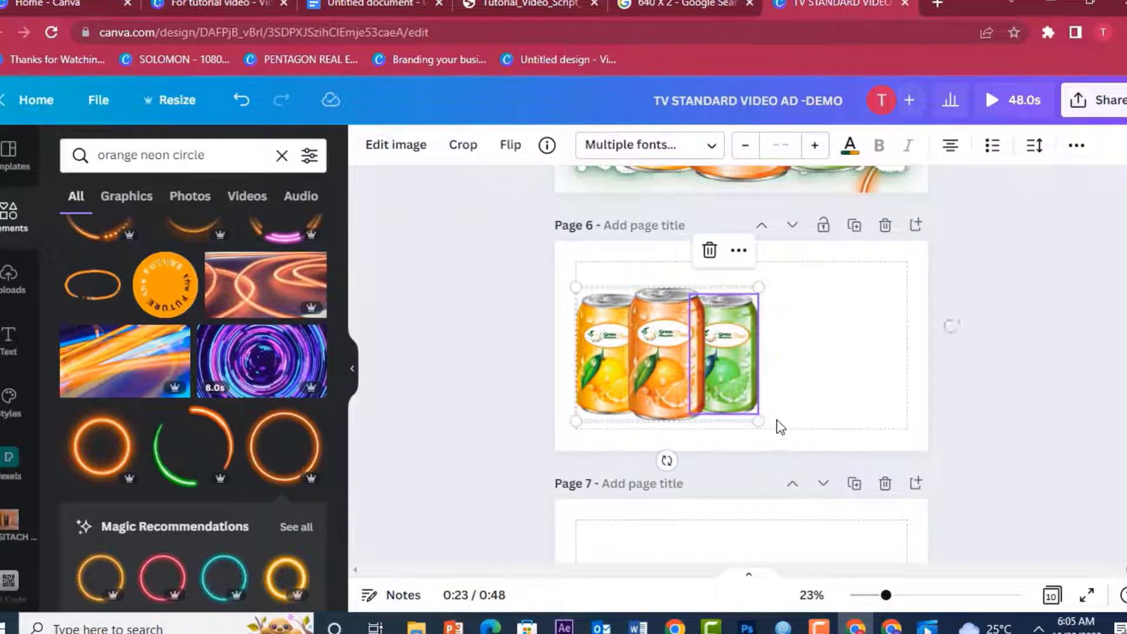
drag(744, 416, 740, 405)
click(769, 396)
Step: Copy the Green Memories Drink logo from page 8 and paste it onto page 6
scroll(741, 364, down, 5)
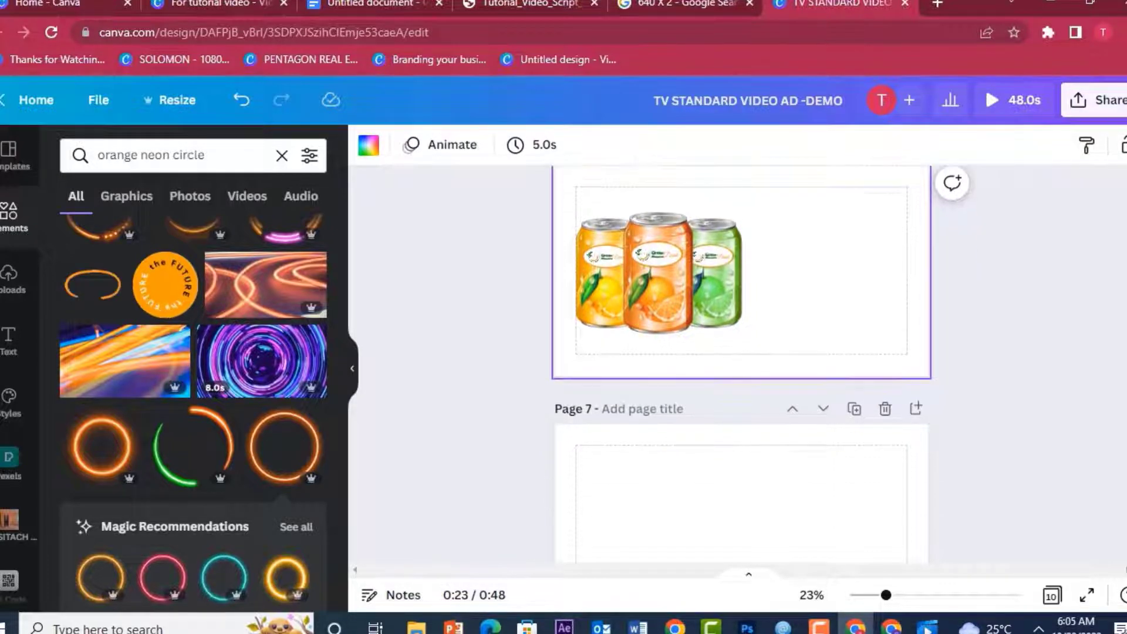
scroll(741, 364, up, 3)
scroll(741, 364, down, 5)
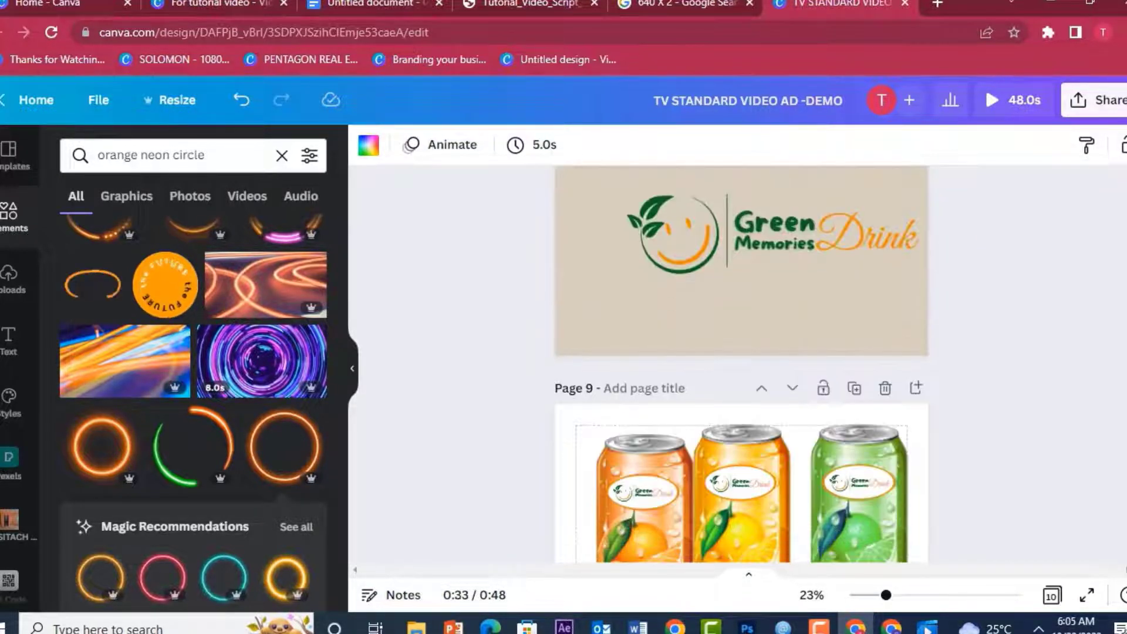
drag(600, 236, 968, 237)
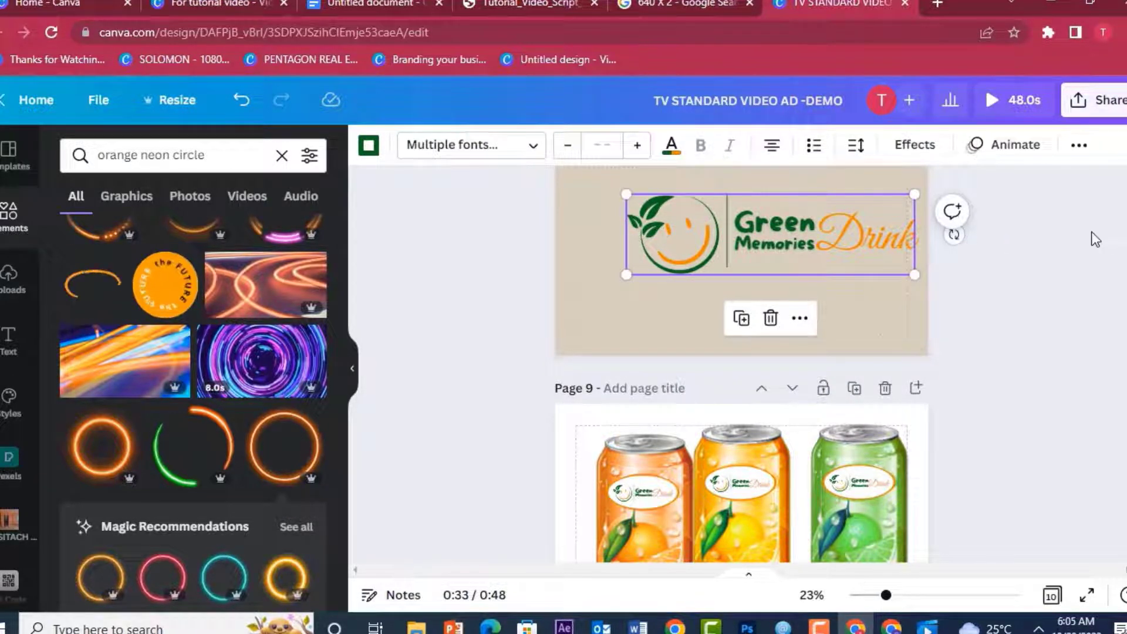
scroll(984, 353, up, 10)
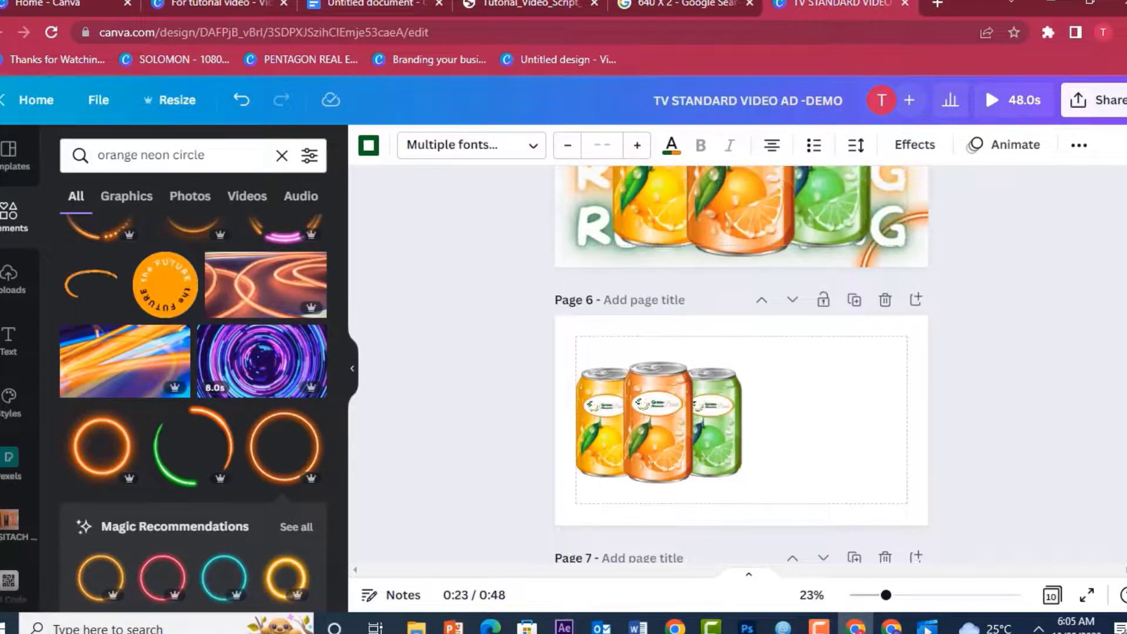
click(901, 343)
key(ctrl+v)
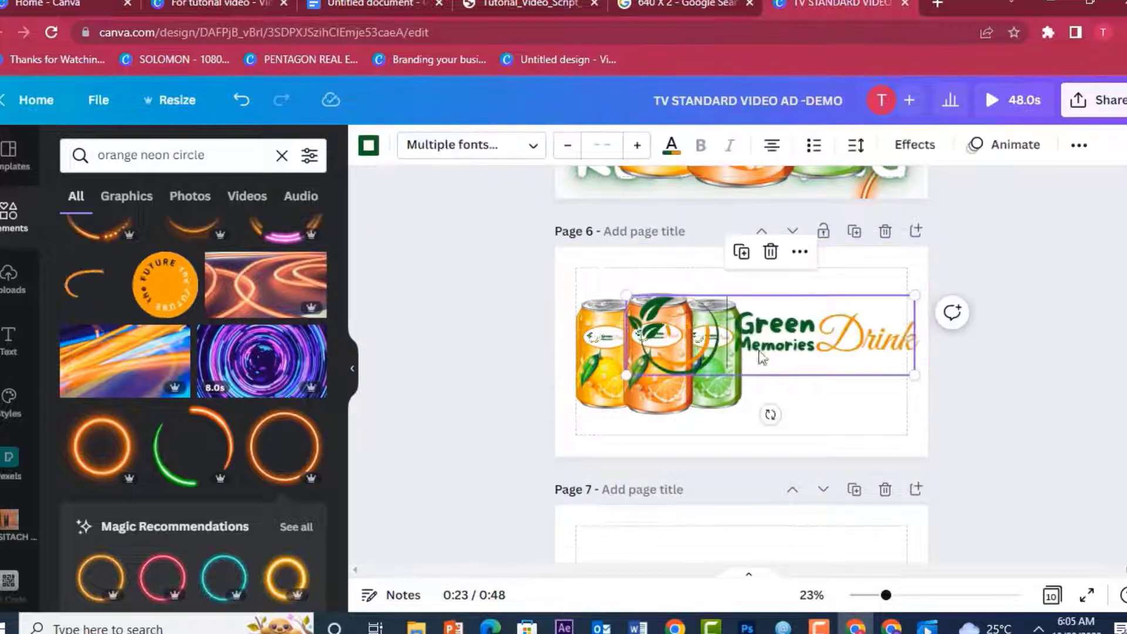
Step: Scale down the pasted logo on page 6 and place it in the upper area to the right of the cans
drag(624, 372, 818, 315)
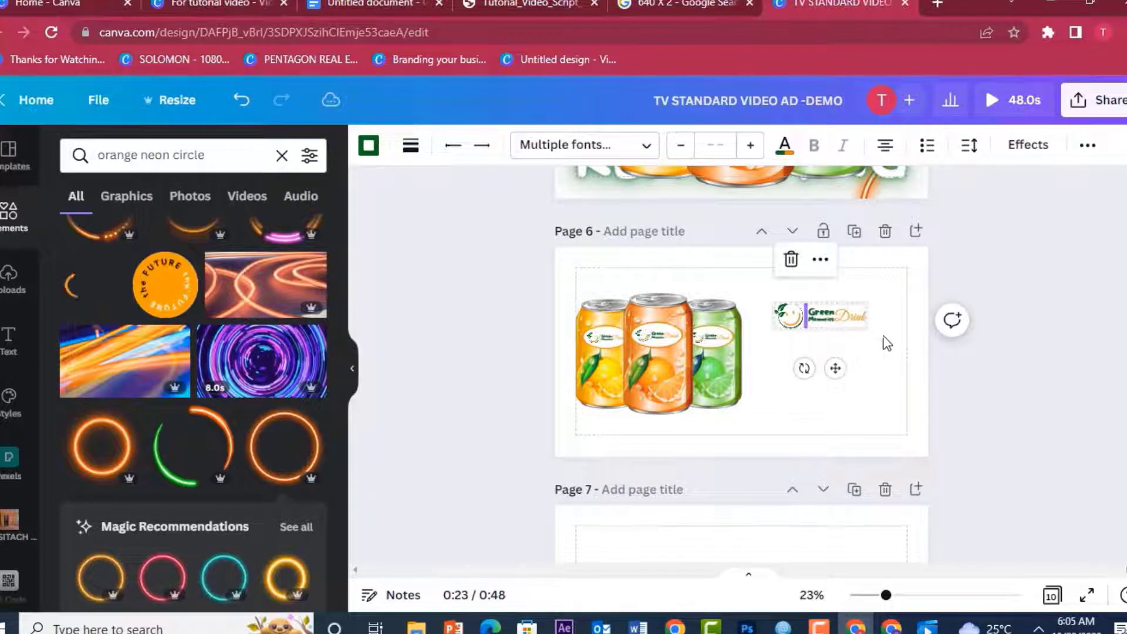
drag(898, 603, 923, 597)
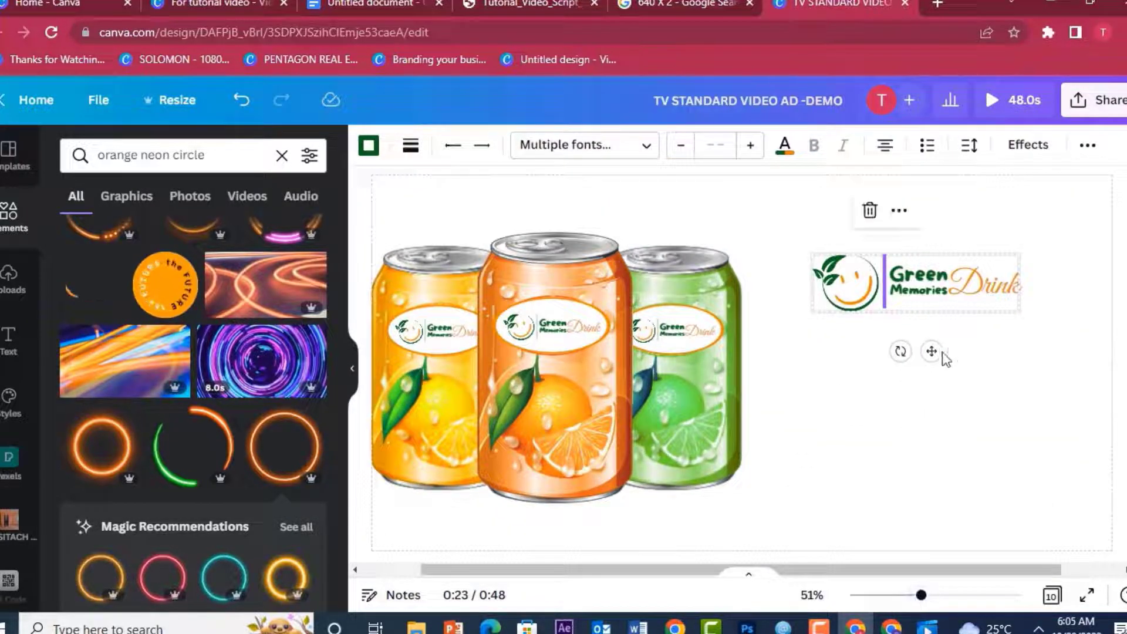
click(1036, 363)
click(978, 287)
drag(1017, 313, 998, 307)
click(1020, 368)
Step: Check the reference video's closing layout and add the text "The taste" below the logo, enlarged to size 92.4
click(928, 626)
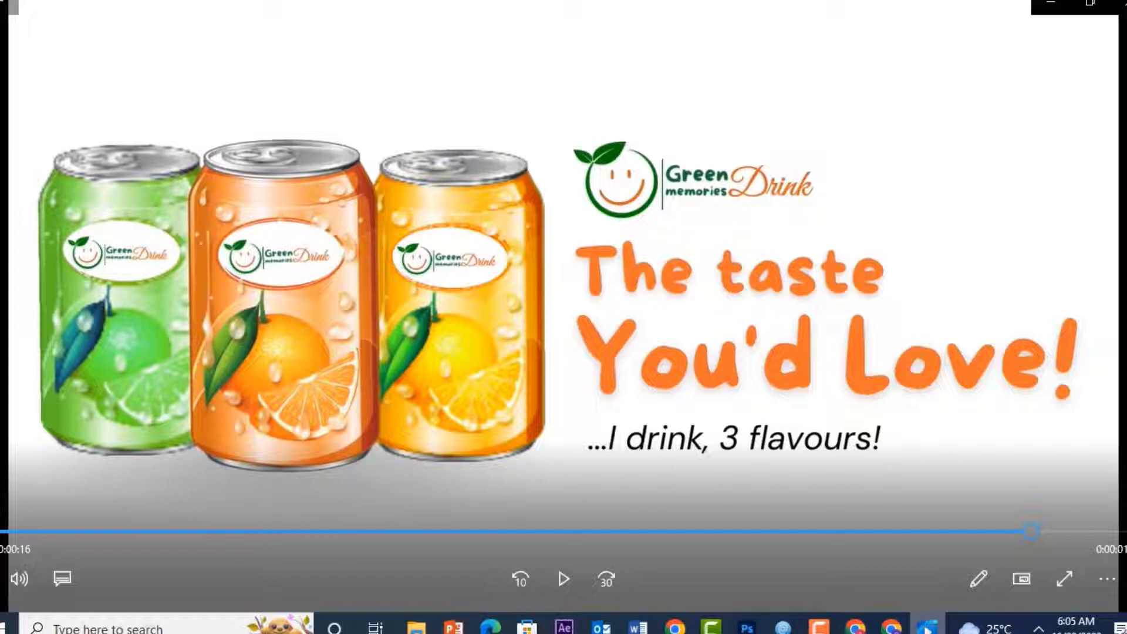
click(855, 627)
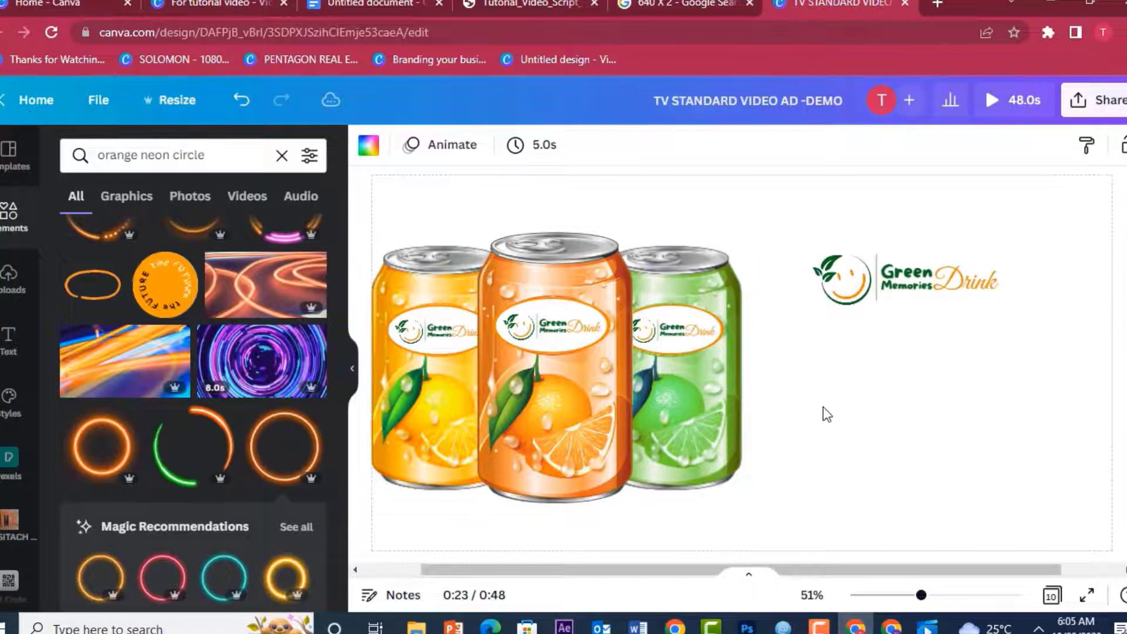
key(t)
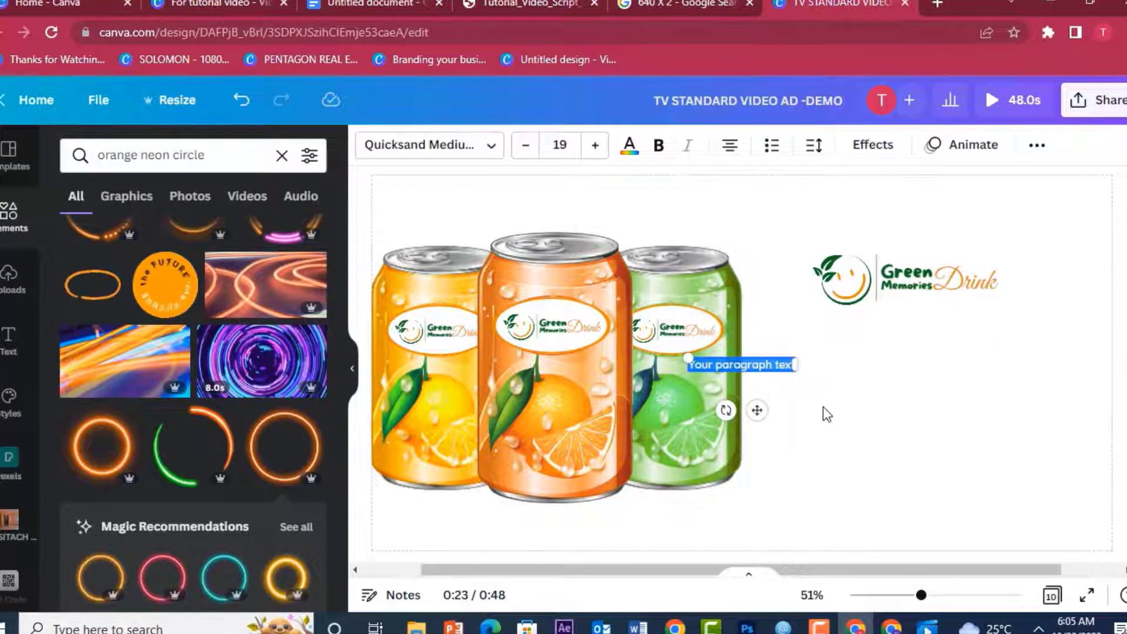
key(BackSpace)
text(The taste)
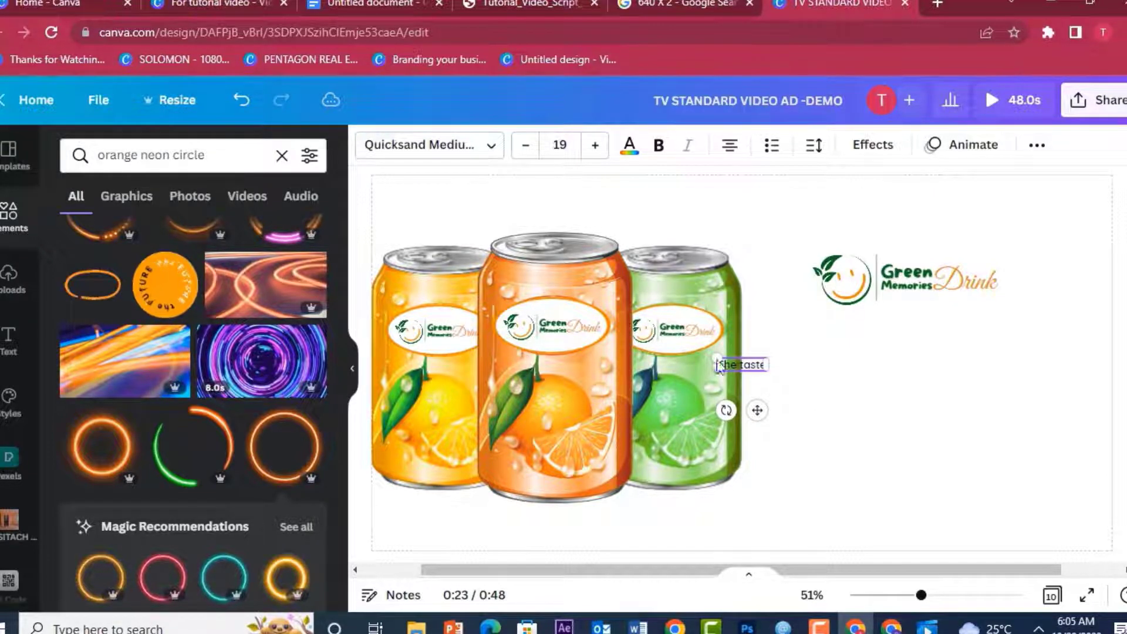
drag(759, 412, 871, 388)
drag(882, 347, 1071, 398)
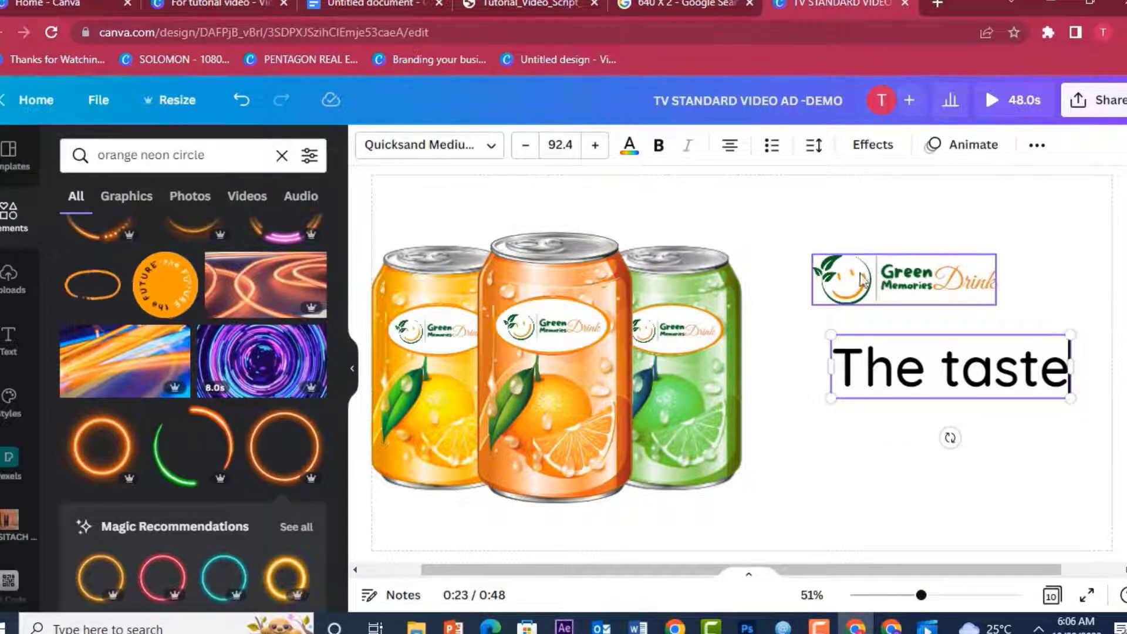
Step: Move the logo and "The taste" closer to the cans and set the text's font to More Sugar
drag(875, 281, 835, 279)
drag(902, 360, 857, 350)
click(423, 154)
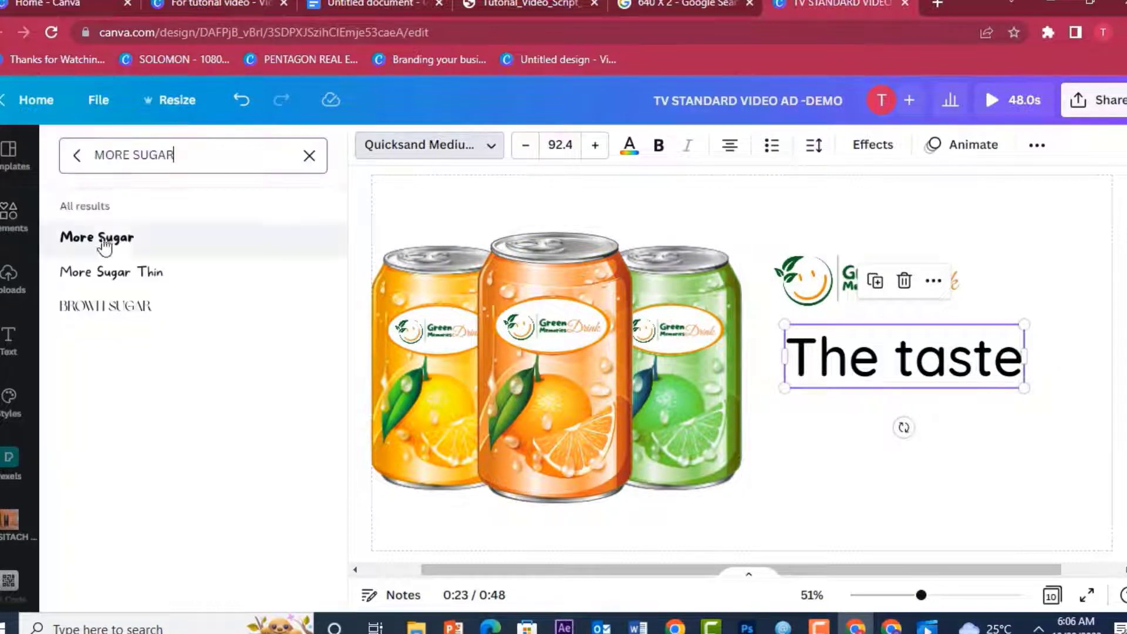
click(98, 238)
click(1019, 440)
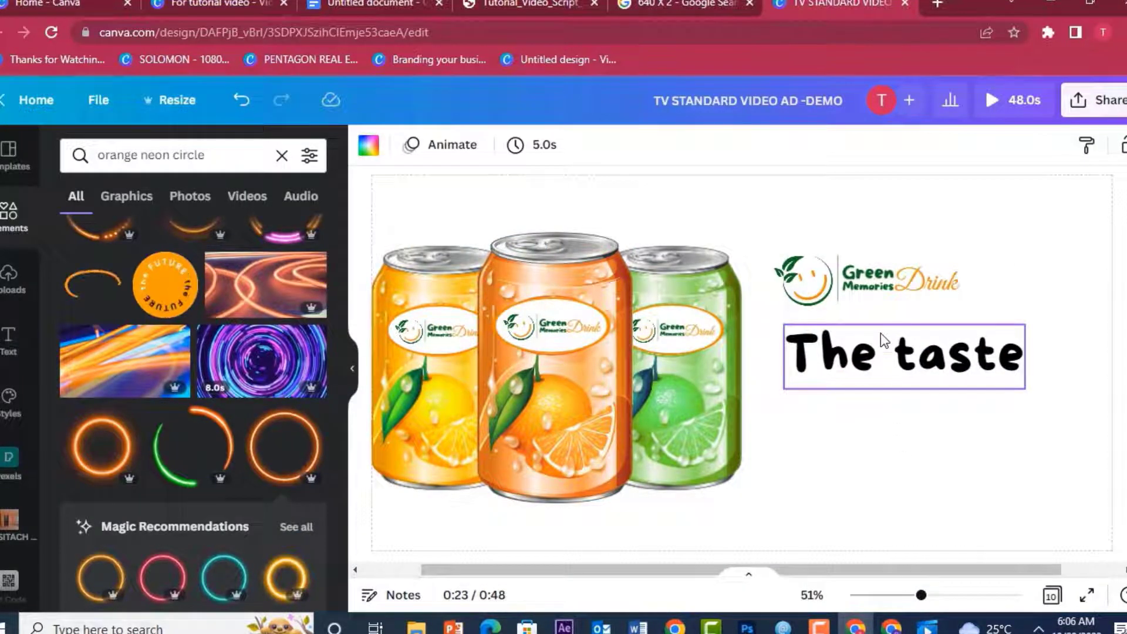
Step: Duplicate "The taste" directly below itself and change the copy's text to "You'd Love!"
click(881, 333)
drag(879, 339, 882, 414)
double_click(882, 413)
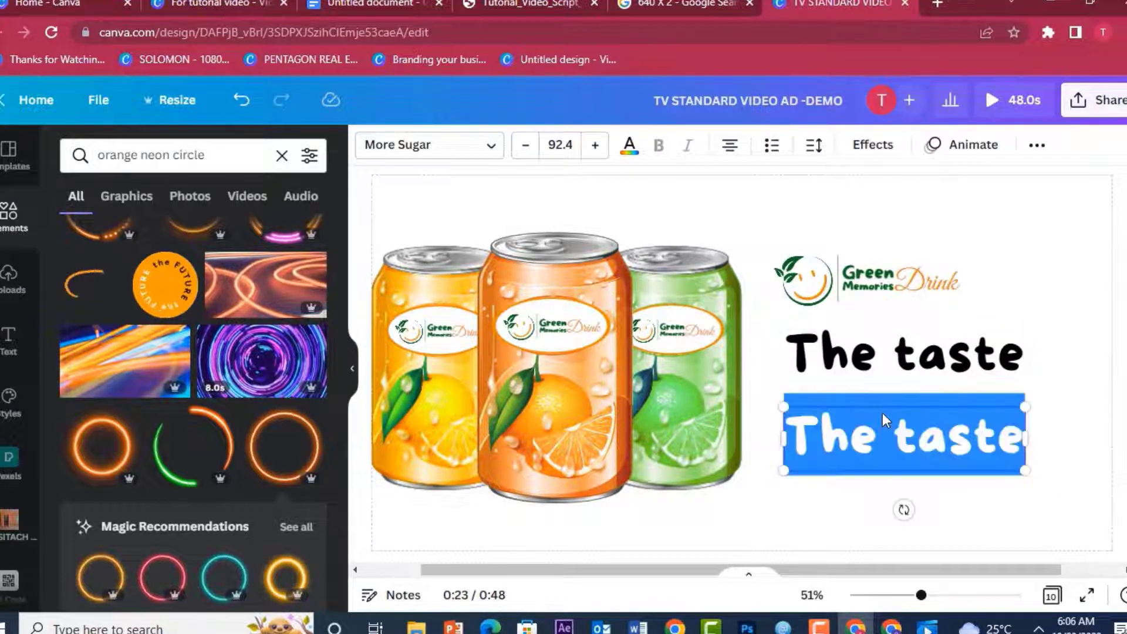
text(You'd Love!)
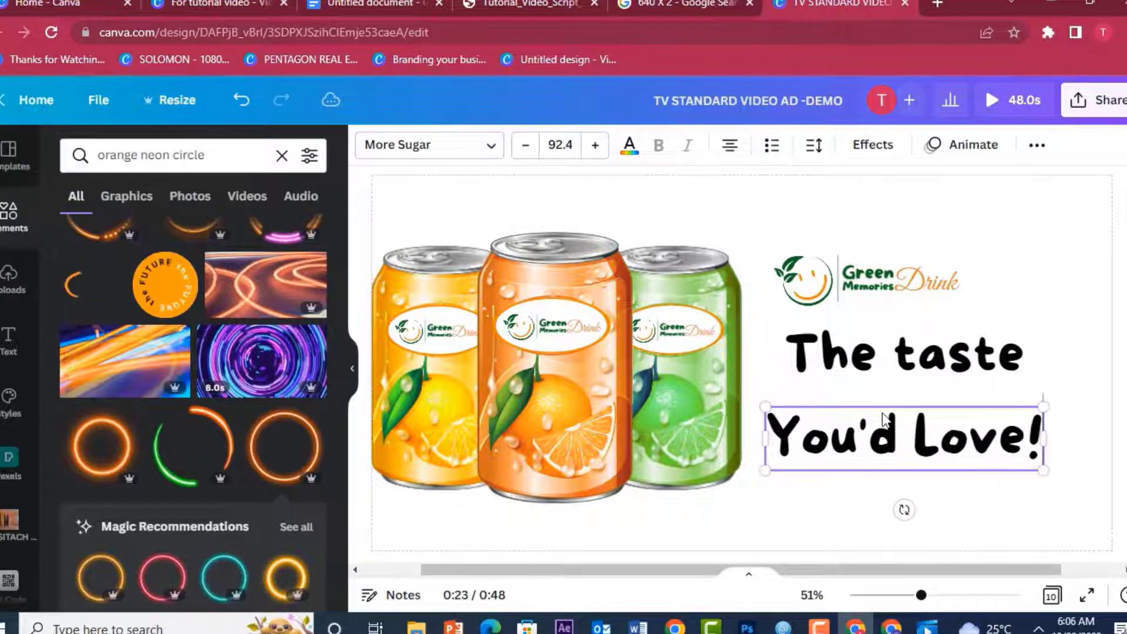
Step: Move "You'd Love!" up directly below "The taste" and enlarge it to size 107
click(1086, 363)
drag(977, 427, 1002, 408)
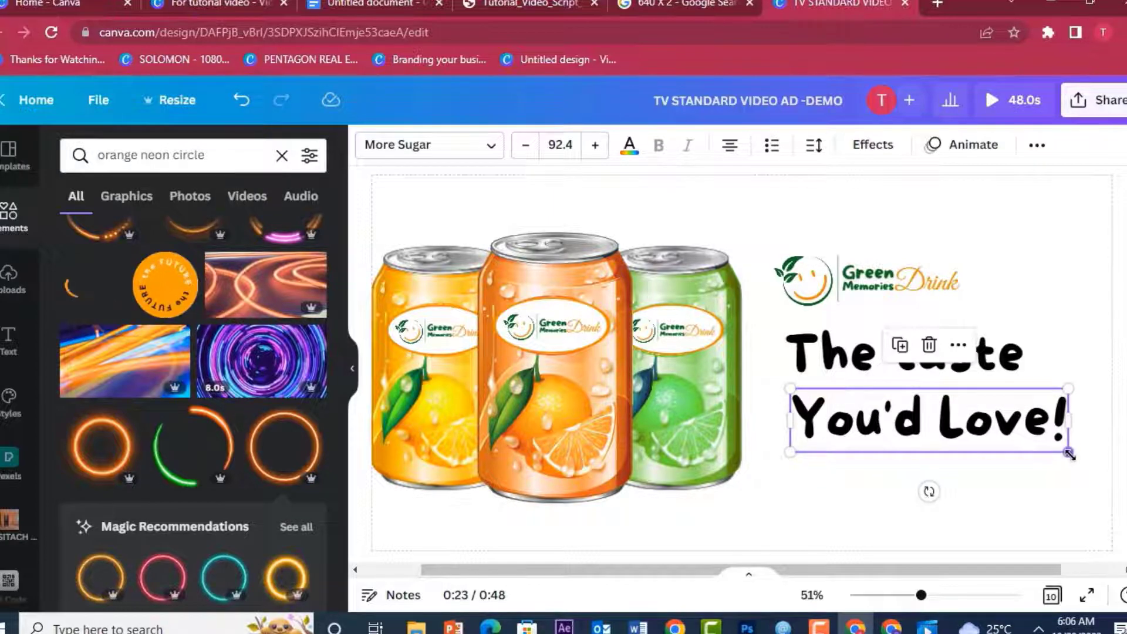
drag(1097, 463, 1111, 464)
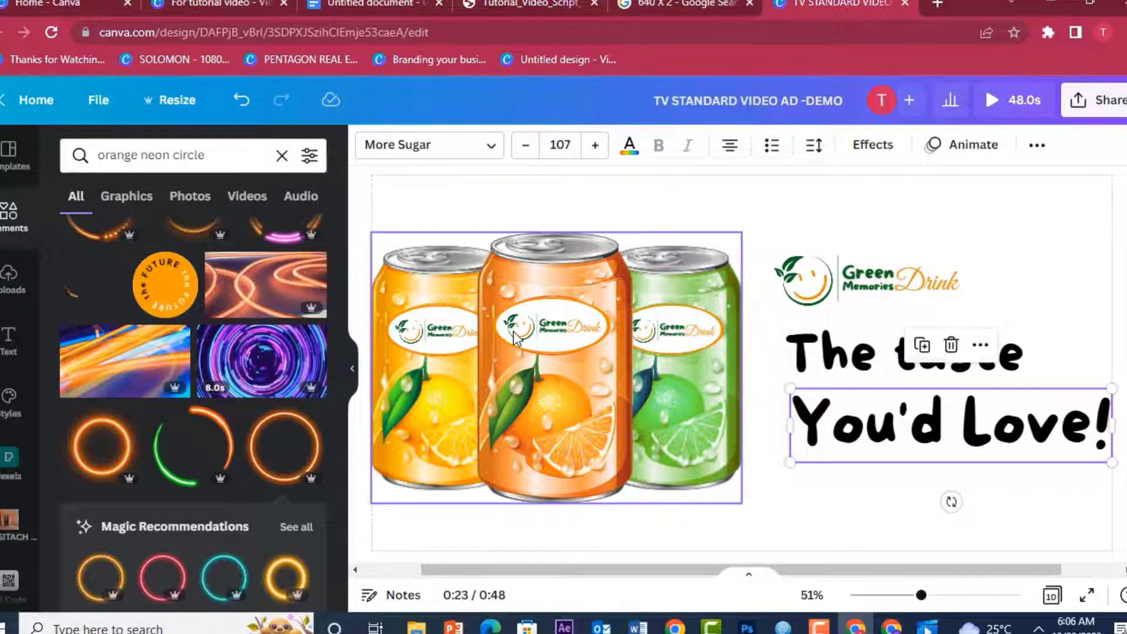
Step: Scale the group of three cans down to about 790 × 577
click(673, 262)
drag(725, 237, 713, 246)
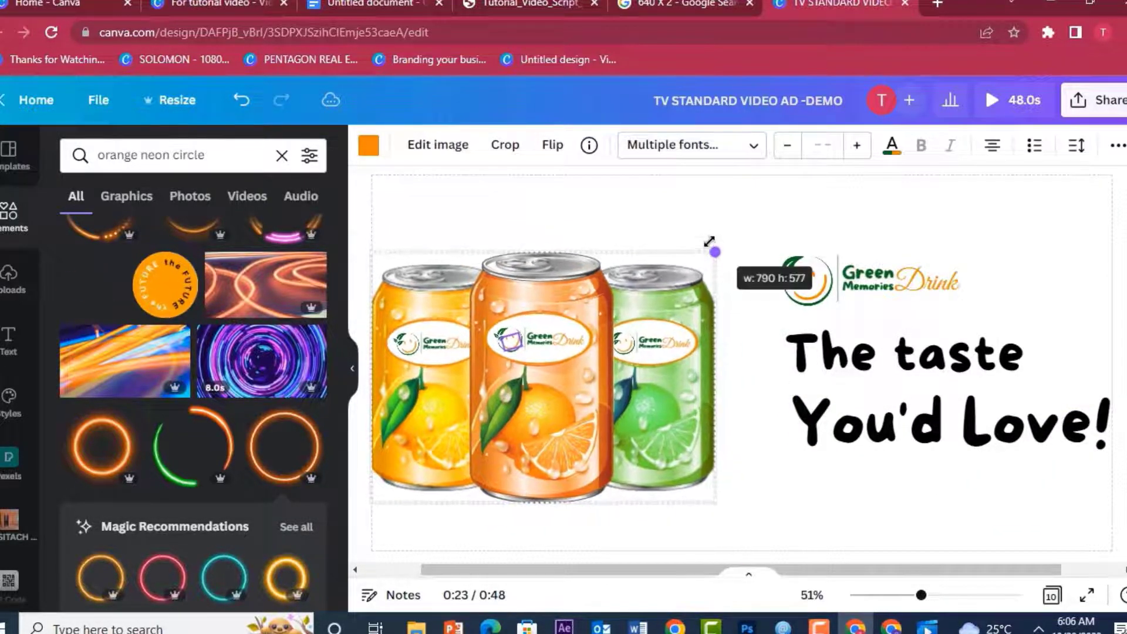
click(797, 235)
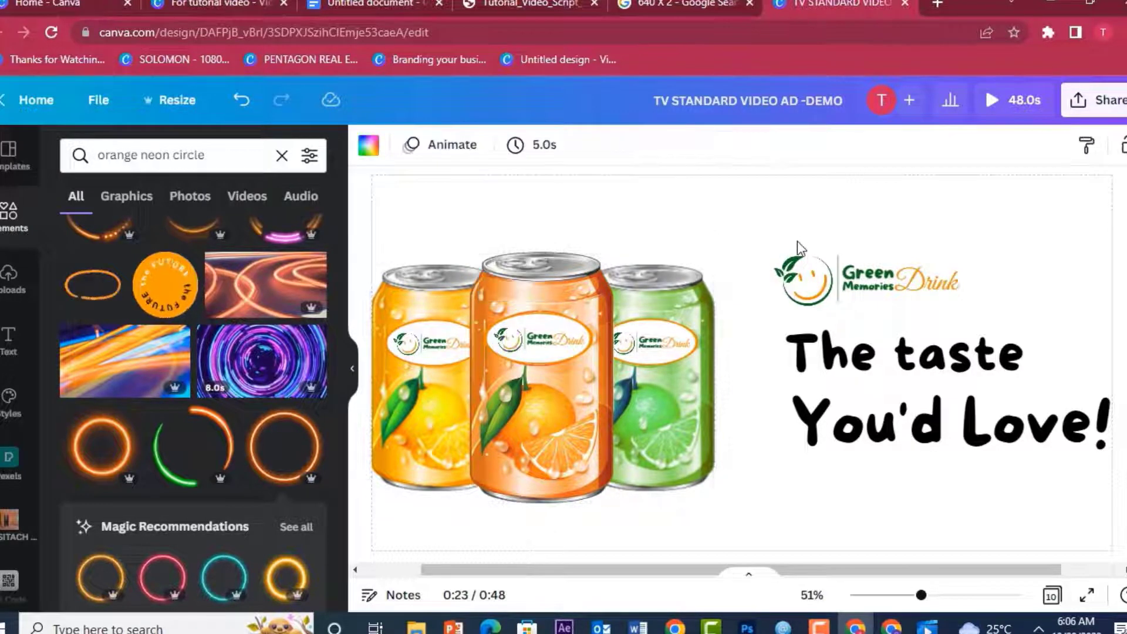
Step: Enlarge both slogan lines together toward the cans, with "You'd Love!" at size 121, and align the logo with the start of the slogan
click(800, 369)
click(727, 234)
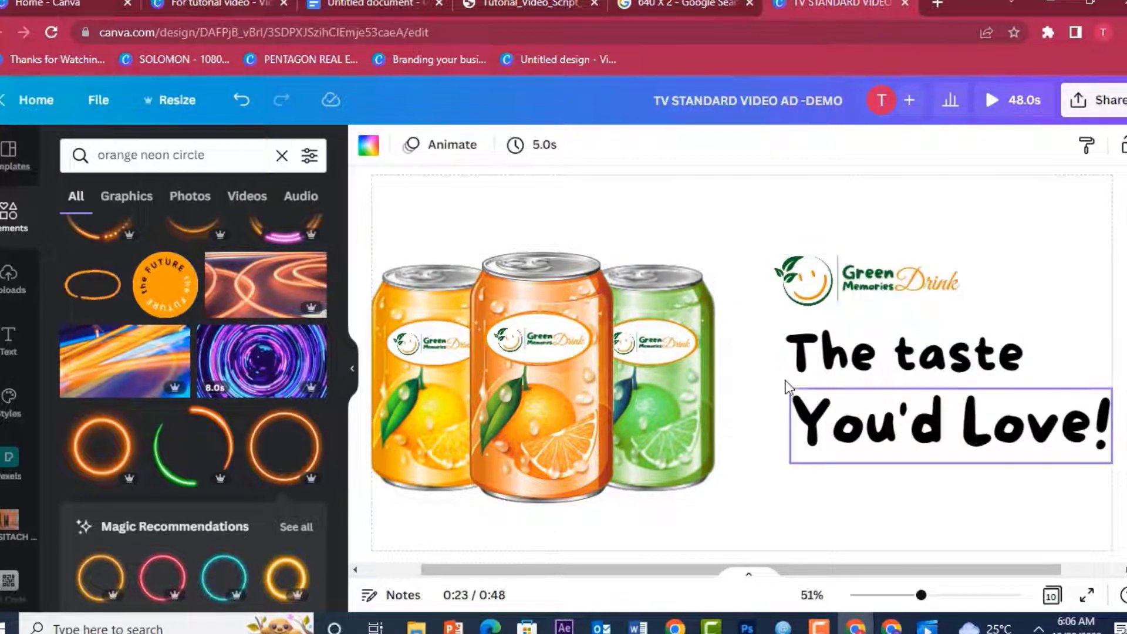
click(845, 367)
drag(742, 345, 827, 416)
drag(782, 336, 739, 333)
drag(845, 291, 813, 290)
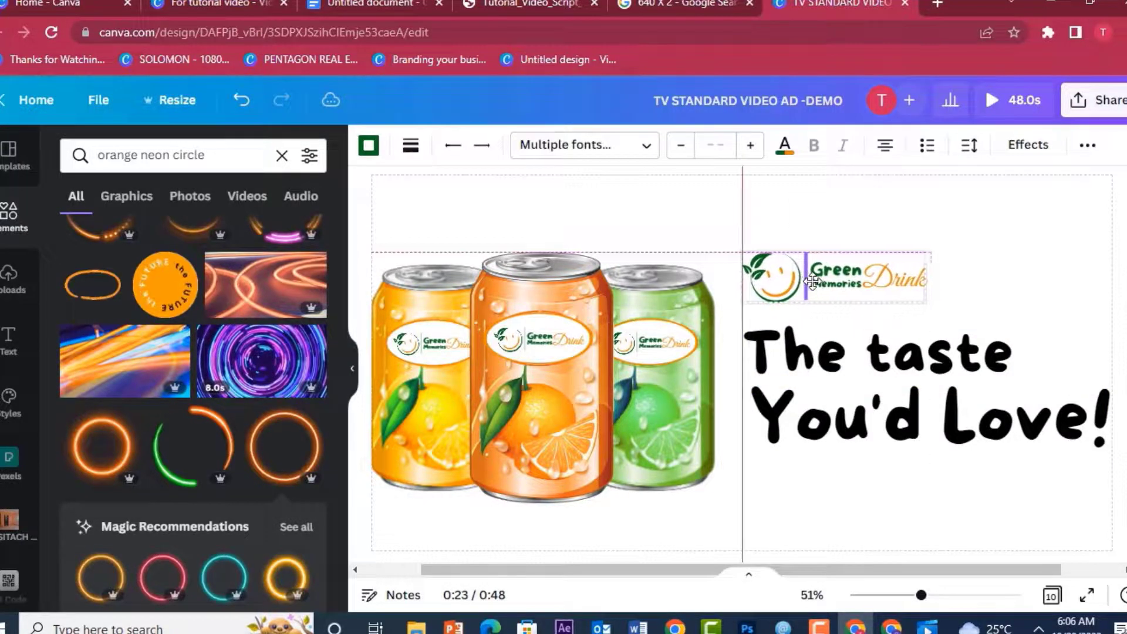
click(844, 453)
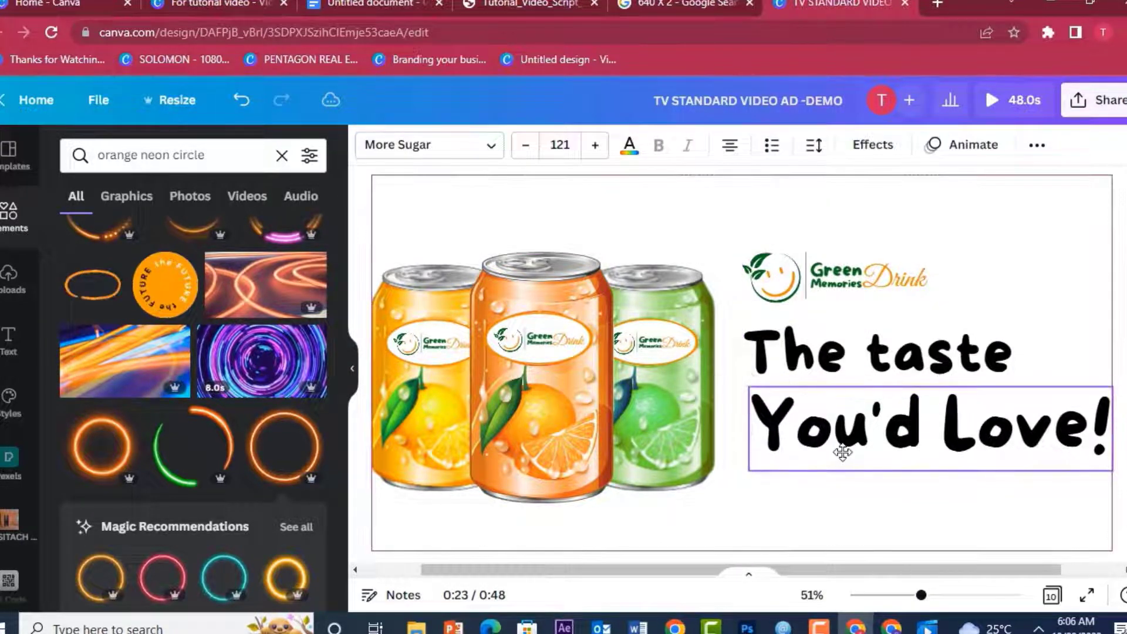
click(910, 523)
Step: Add a small text line "1 drink, 3 flavours!" to page 6 and set its font to More Sugar Thin
drag(921, 595, 895, 590)
drag(876, 460, 845, 373)
click(832, 435)
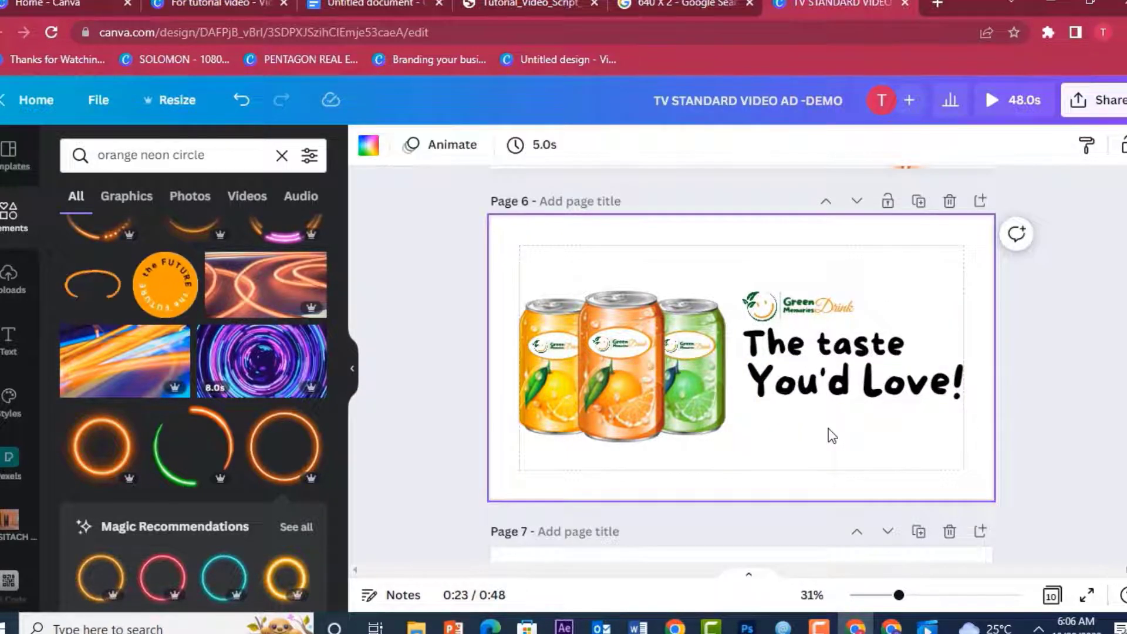
key(t)
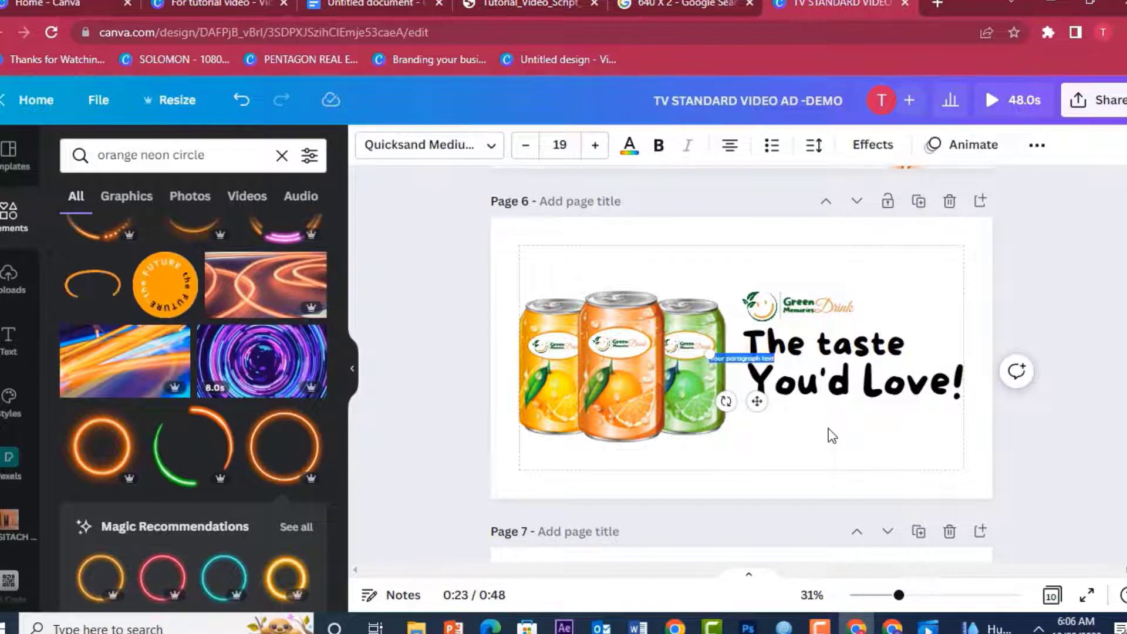
key(BackSpace)
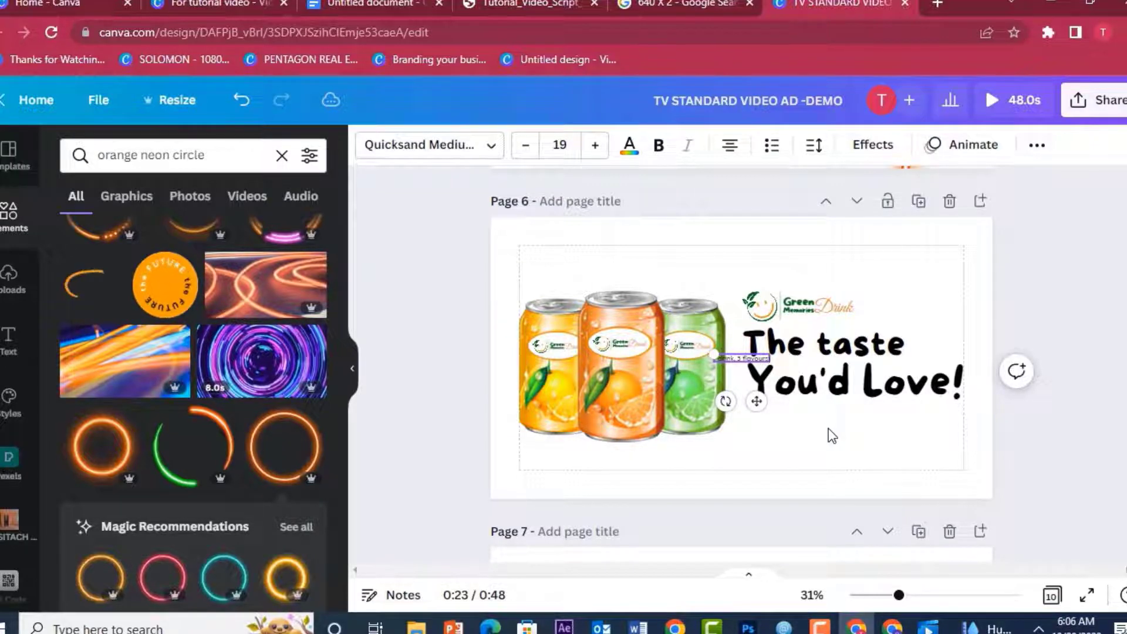
click(480, 147)
click(126, 252)
click(122, 272)
Step: Place the flavours line below "You'd Love!", narrow its text box to 265 wide, and put leading dots before its text
drag(758, 401, 797, 462)
drag(830, 422, 827, 421)
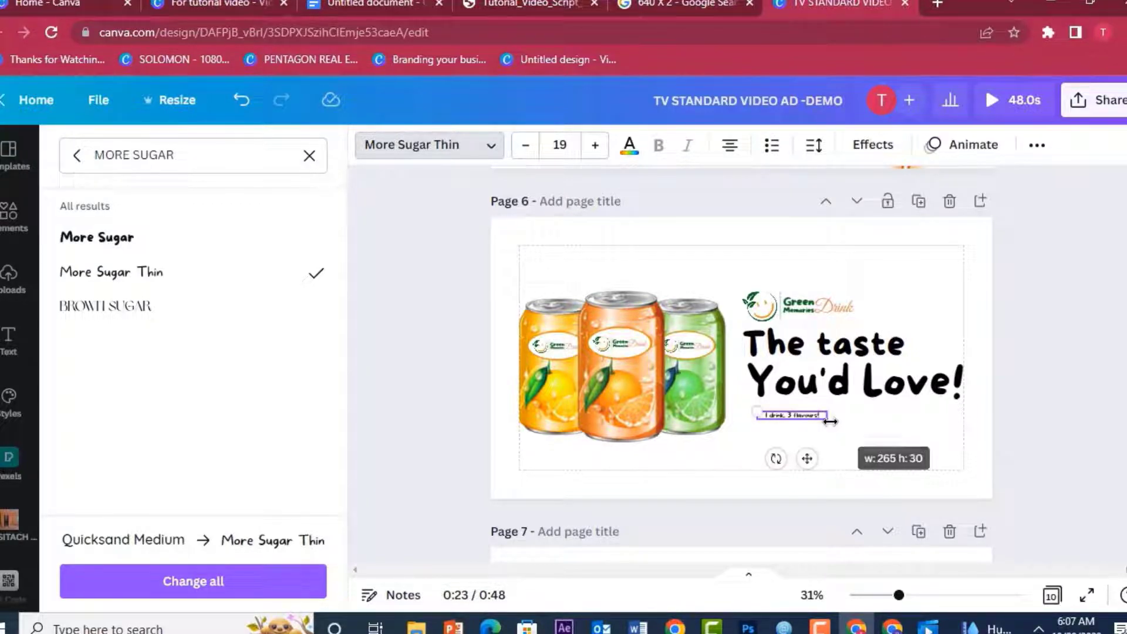
click(767, 420)
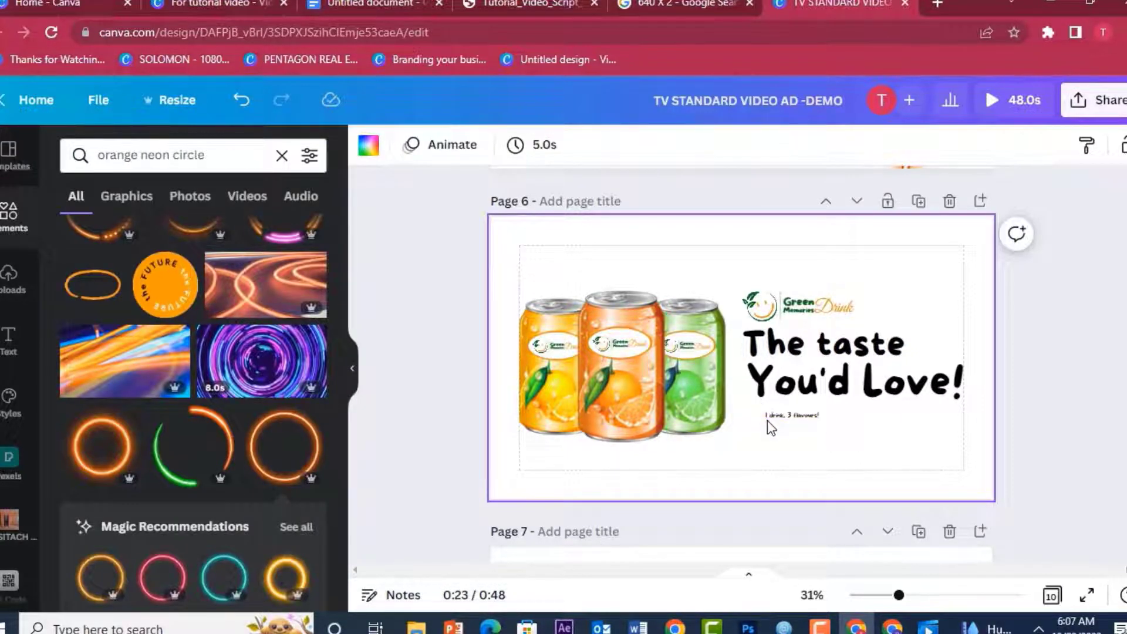
click(767, 418)
click(767, 417)
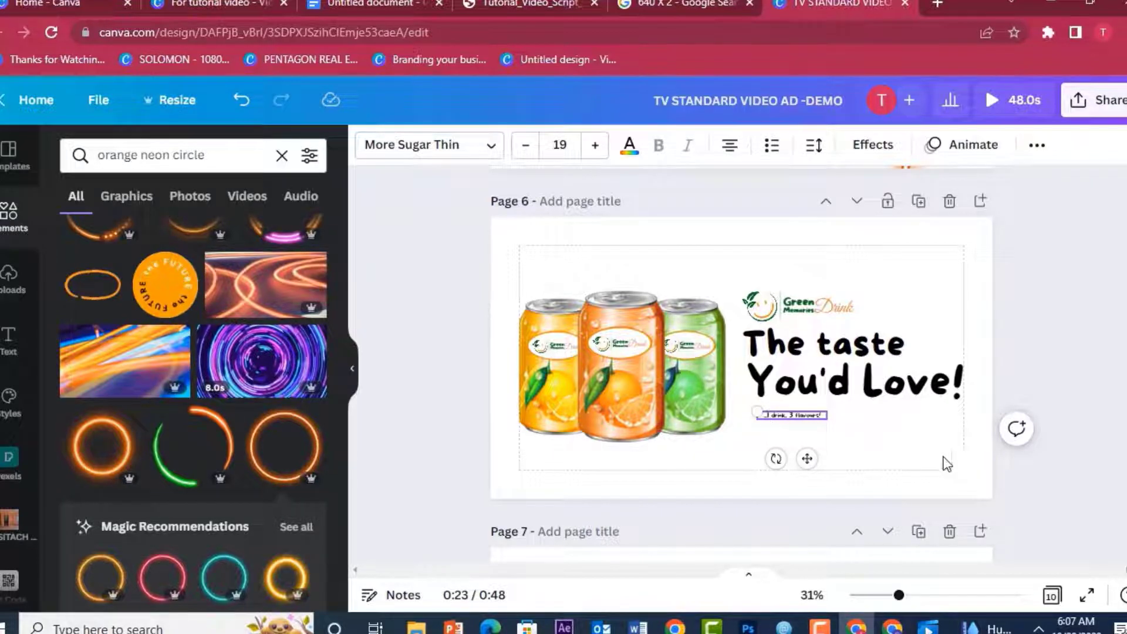
click(949, 505)
Step: Color the "1 drink, 3 flavours!" line dark green from the document colors
mouse_move(898, 595)
mouse_down()
mouse_move(943, 595)
mouse_move(917, 595)
mouse_up()
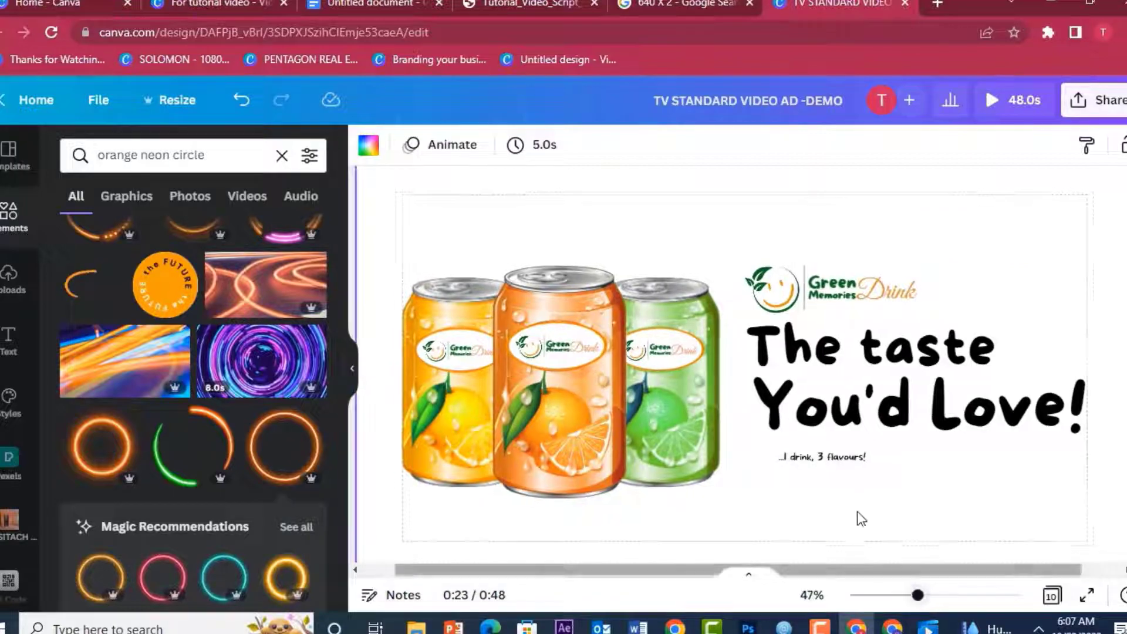
click(805, 456)
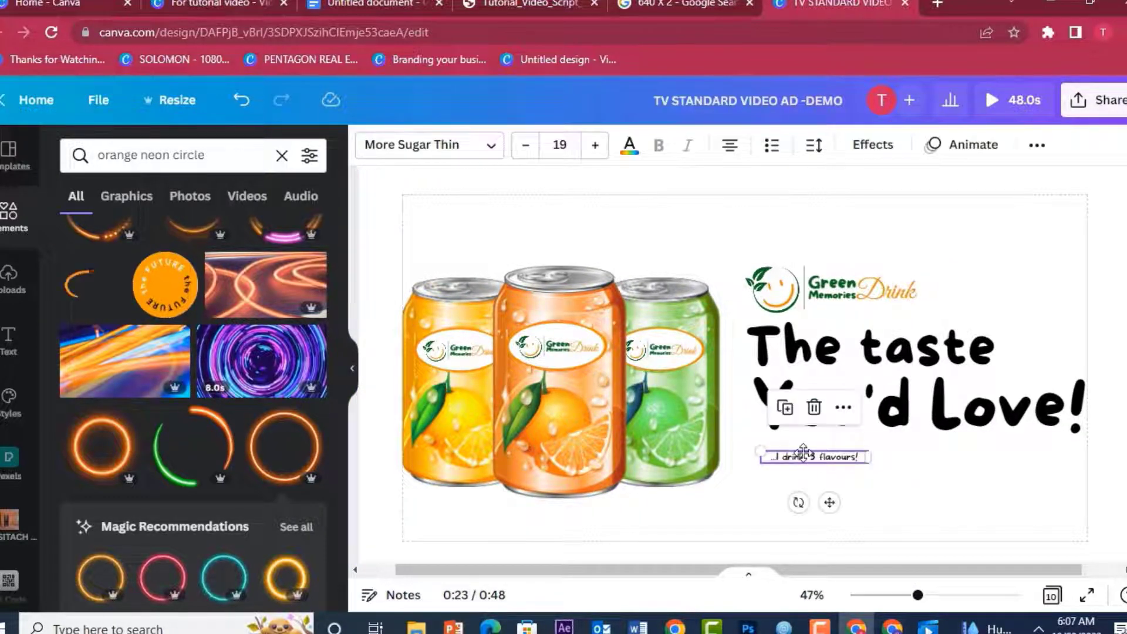
click(629, 144)
click(175, 243)
Step: Color both slogan lines, "You'd Love!" and "The taste", with the orange document color
click(847, 359)
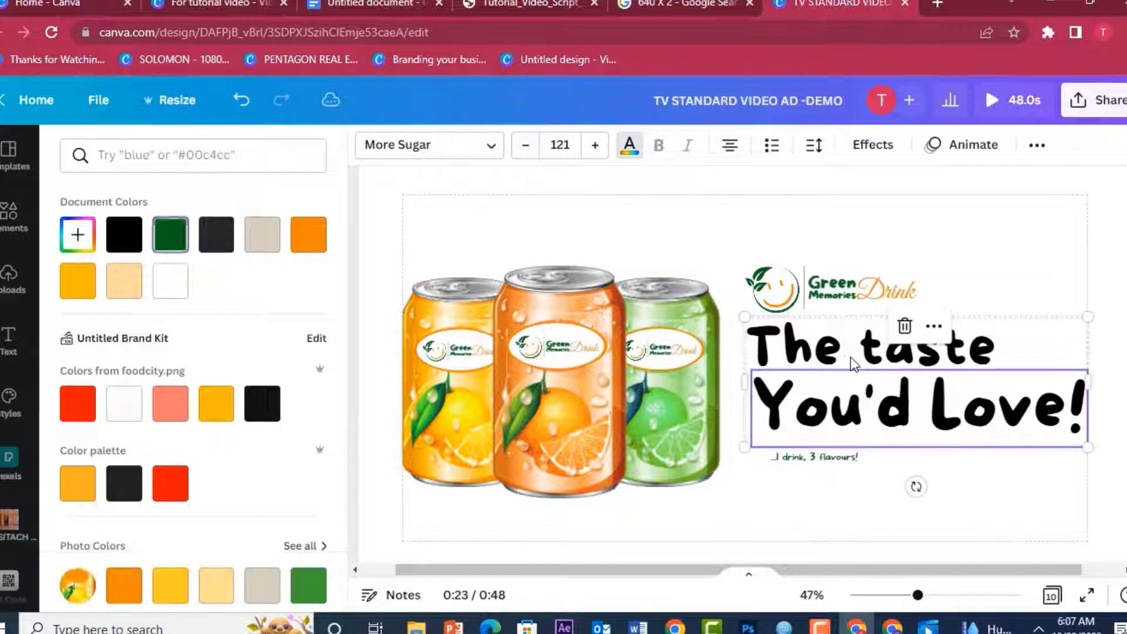
click(308, 235)
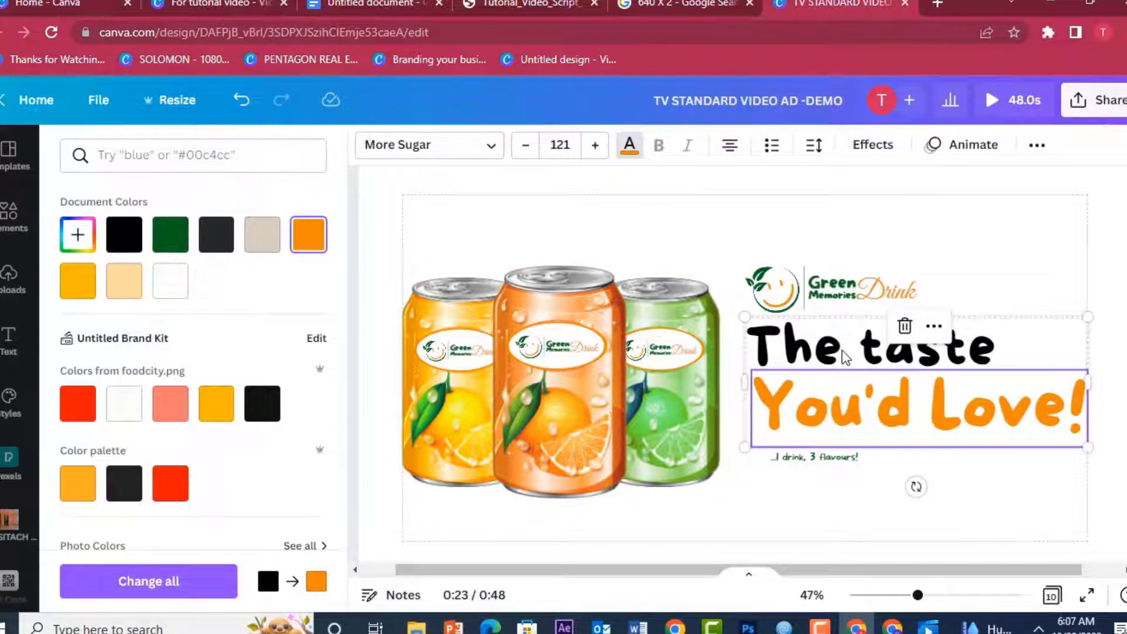
click(845, 358)
click(308, 234)
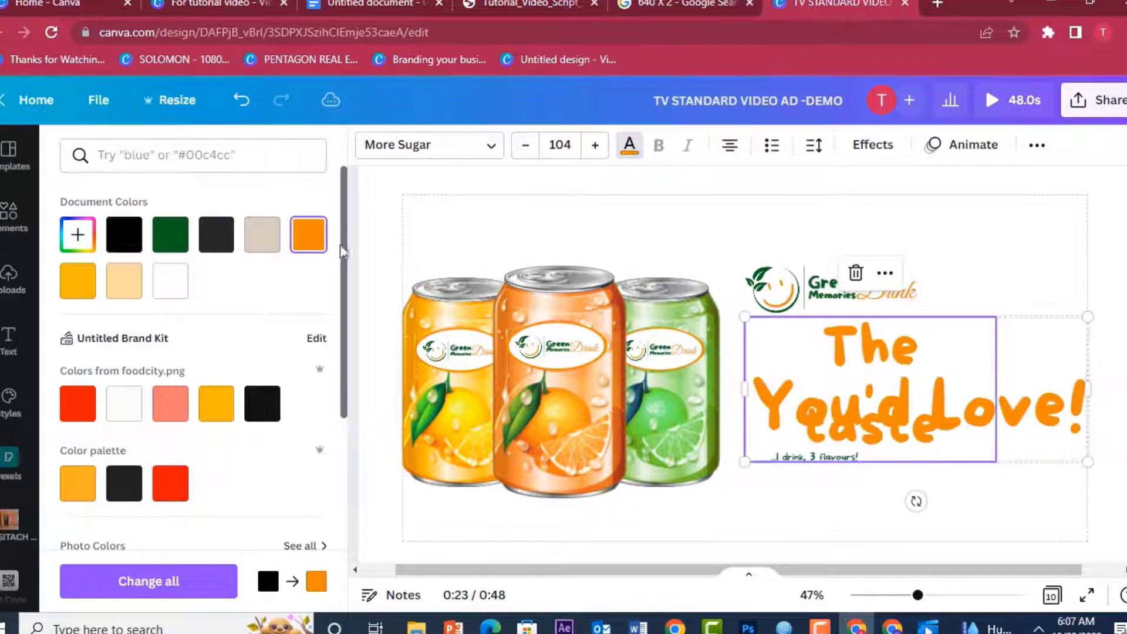
click(800, 462)
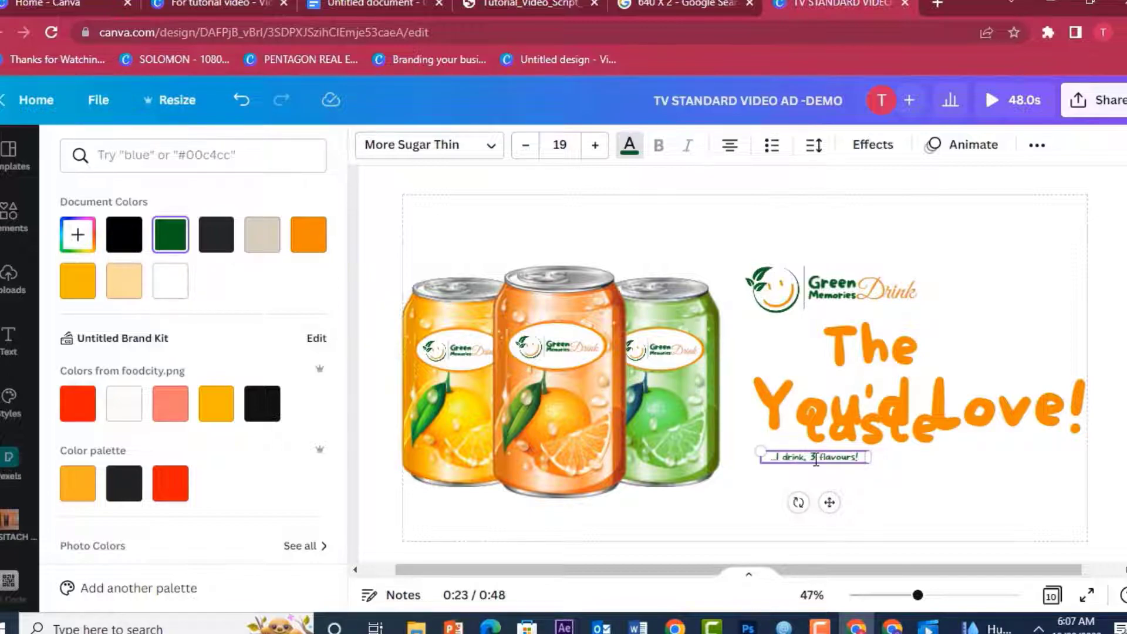
click(882, 416)
click(883, 381)
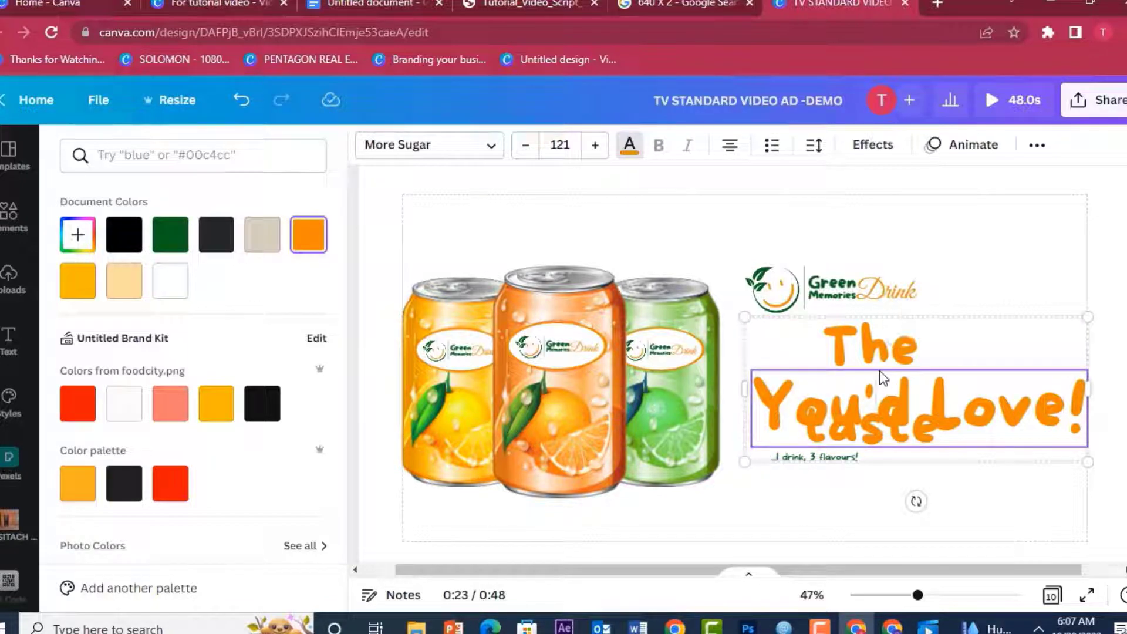
click(907, 348)
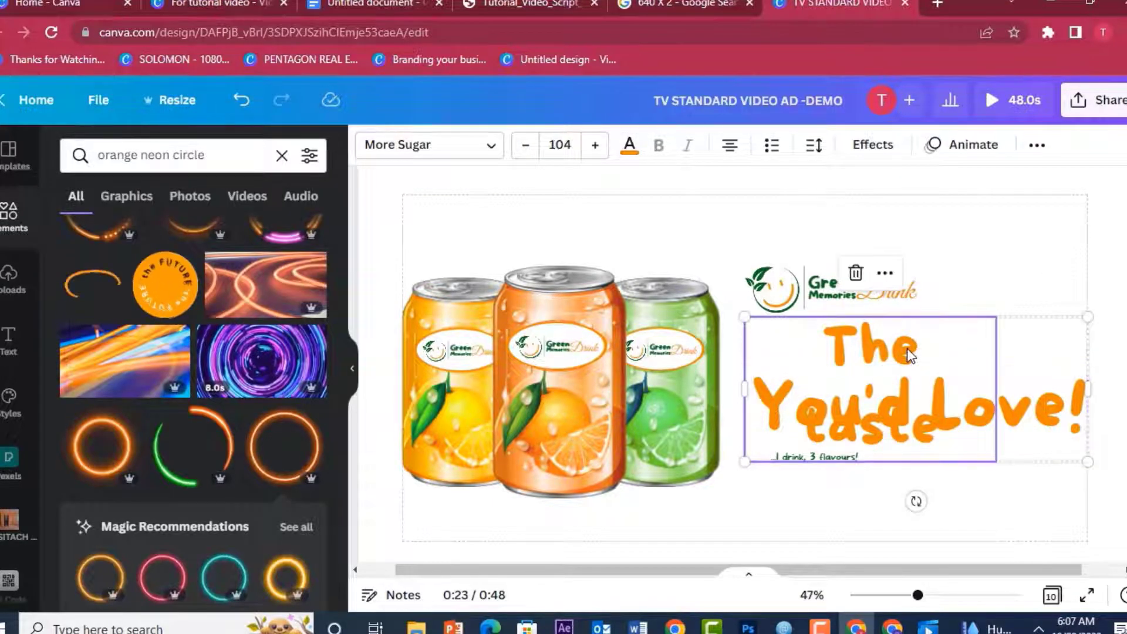
click(989, 261)
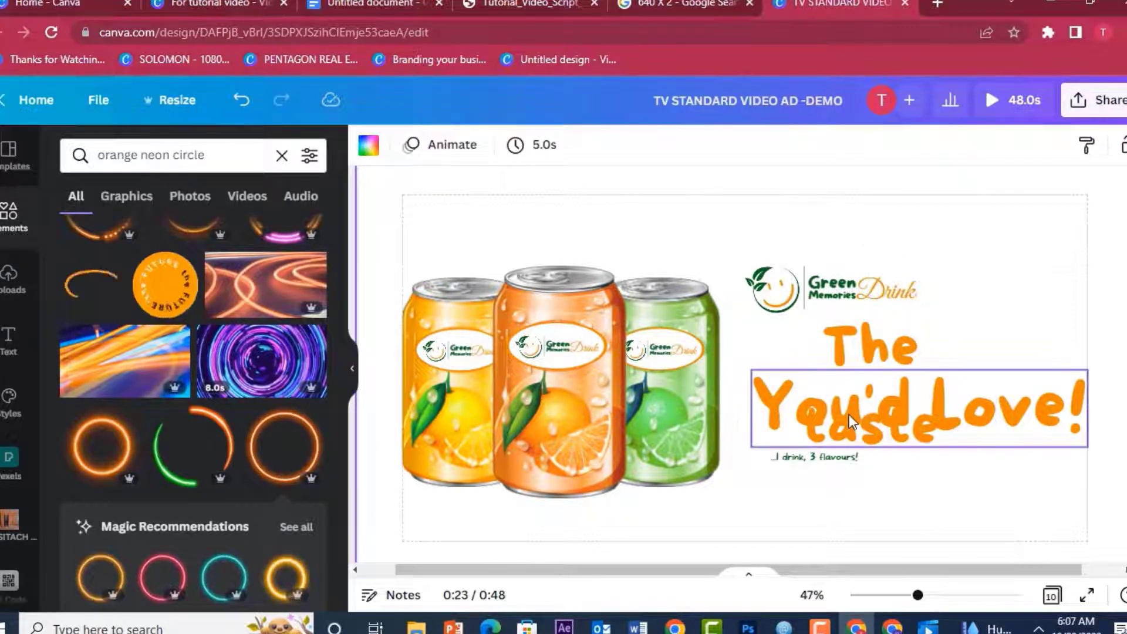
right_click(854, 346)
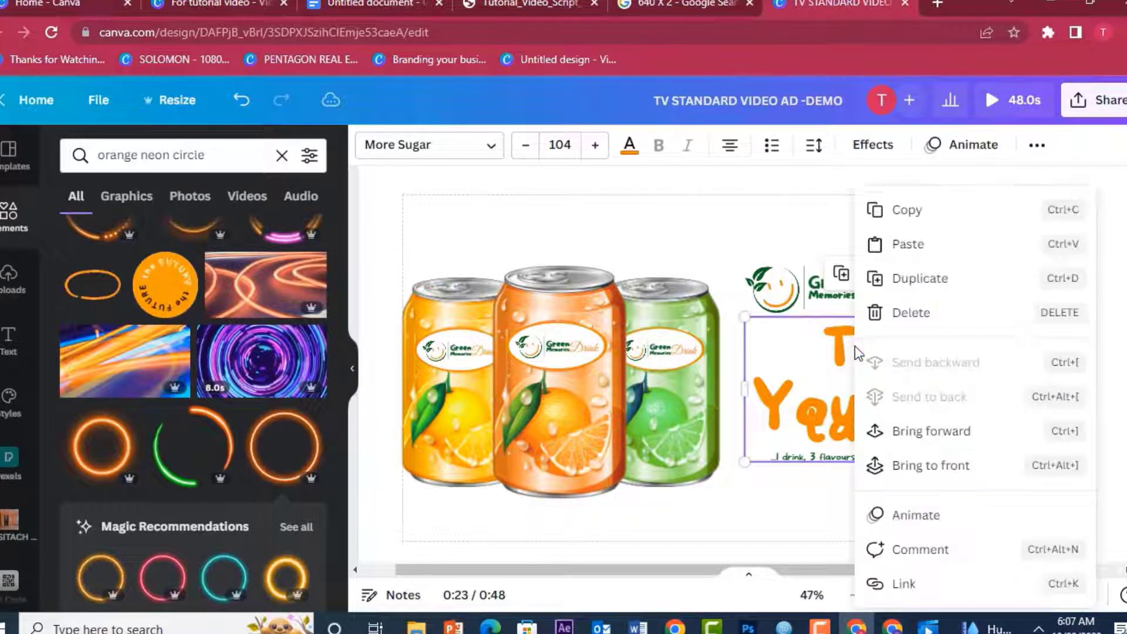
click(782, 392)
key(ctrl+z)
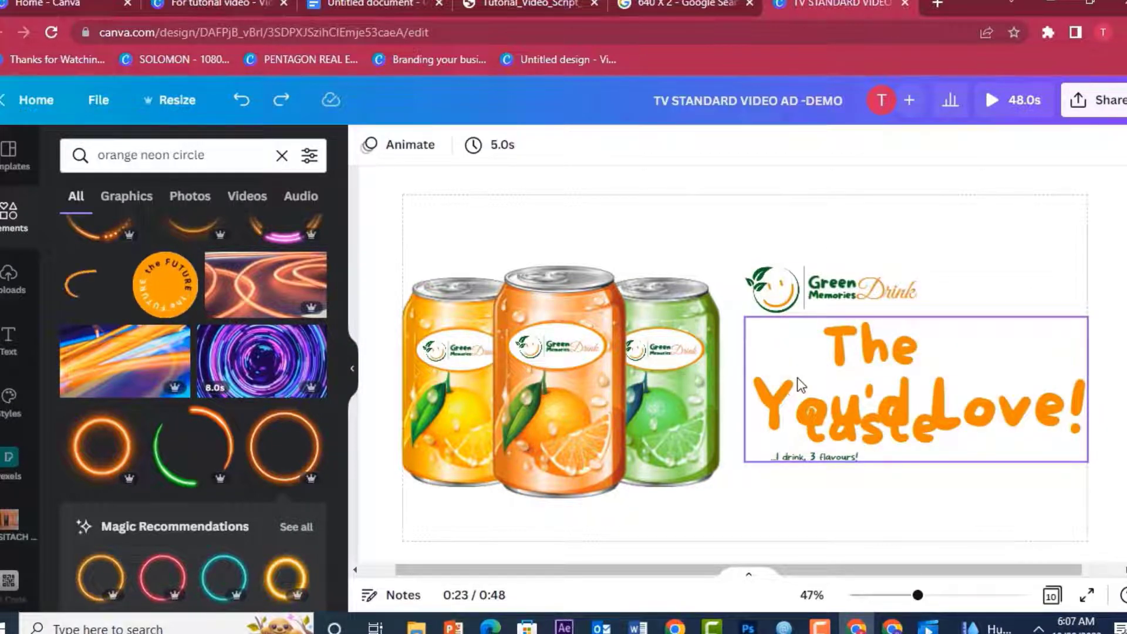
Step: Ungroup the two slogan lines and widen the text box of "The taste" so it fits on one line
right_click(797, 379)
click(891, 429)
click(982, 502)
click(862, 355)
click(853, 343)
drag(995, 384, 1013, 384)
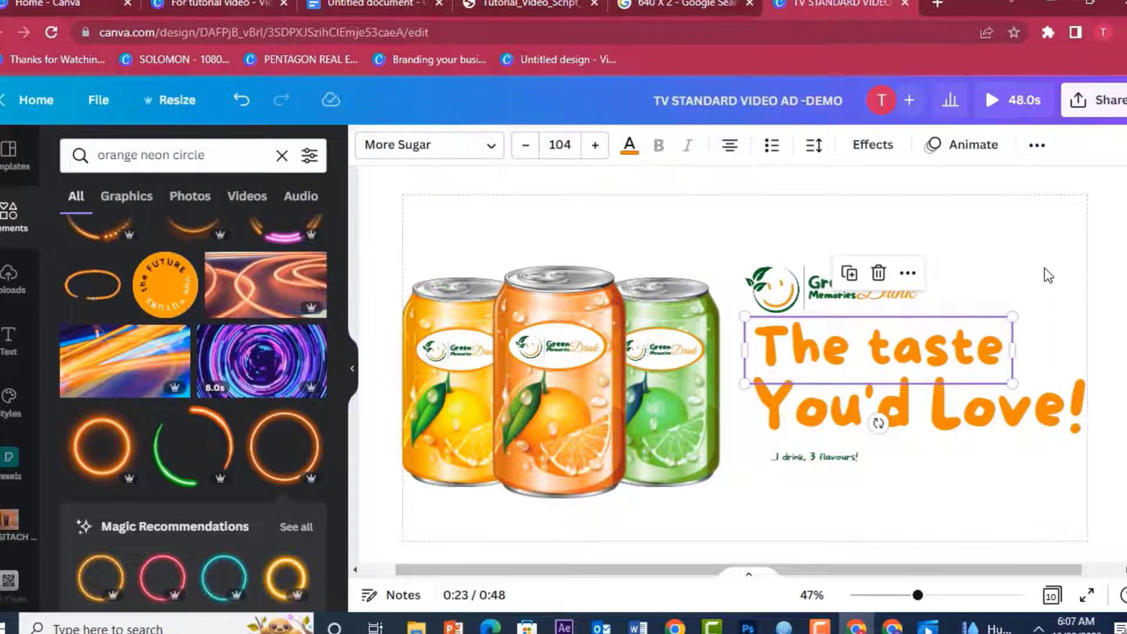
Step: Left-align the text of both slogan lines, "The taste" and "You'd Love!"
click(726, 143)
click(812, 408)
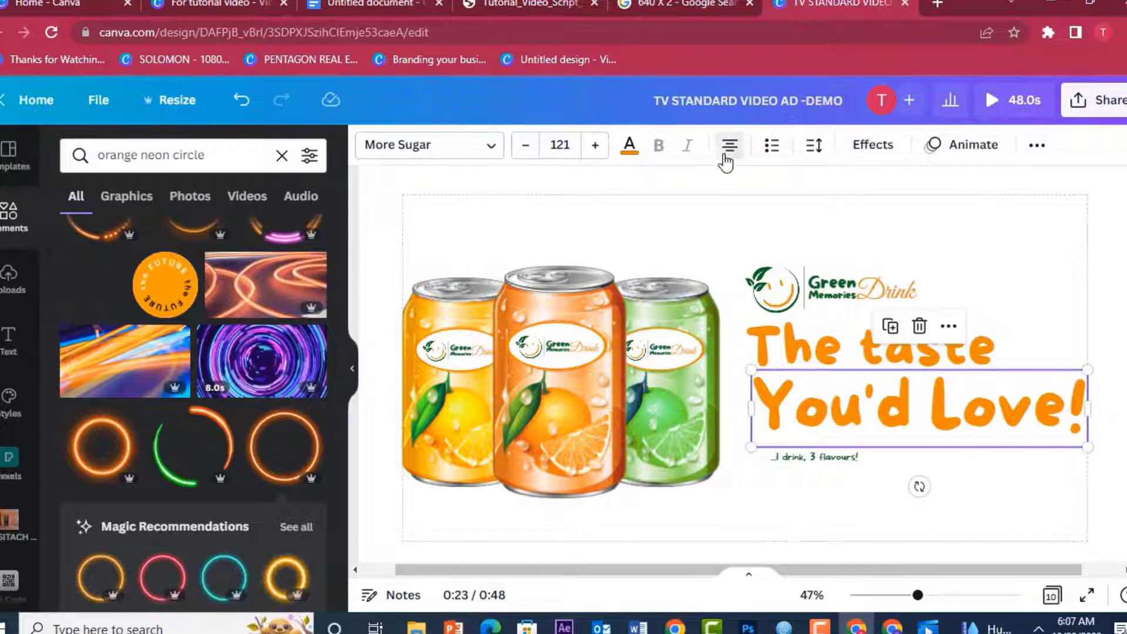
click(1012, 228)
Step: Compare the Lift and Shadow effects on "The taste", keeping Lift with its intensity lowered below 50
click(873, 341)
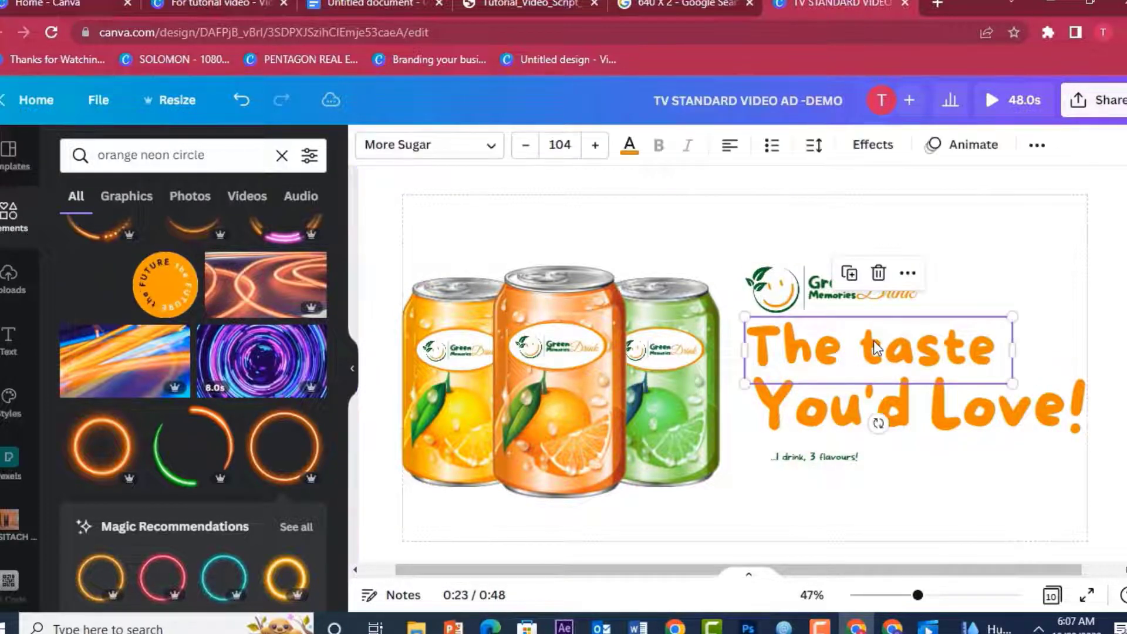
click(871, 144)
click(270, 271)
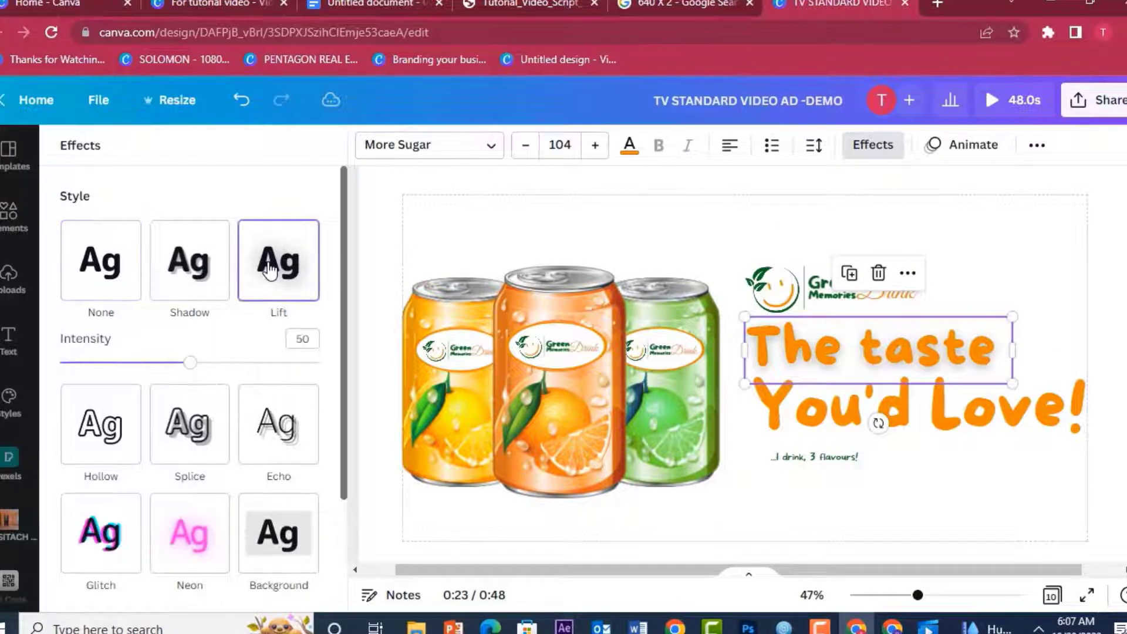
click(199, 285)
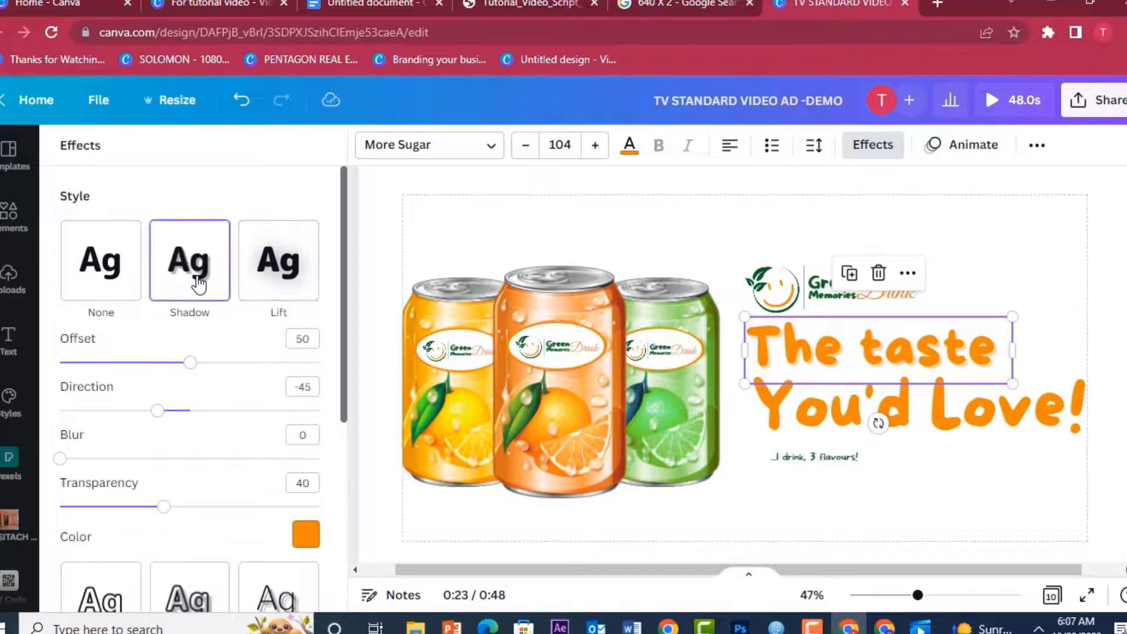
click(246, 266)
drag(191, 363, 136, 364)
Step: Apply the Lift effect to "You'd Love!" as well, lowering its intensity to match the line above
click(786, 422)
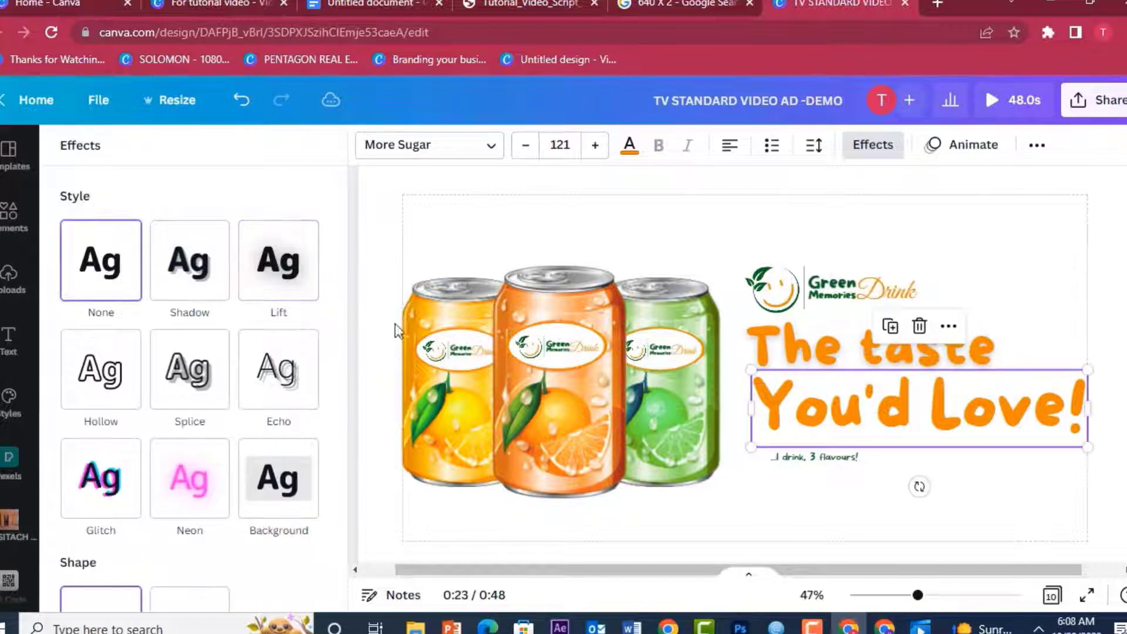
click(286, 284)
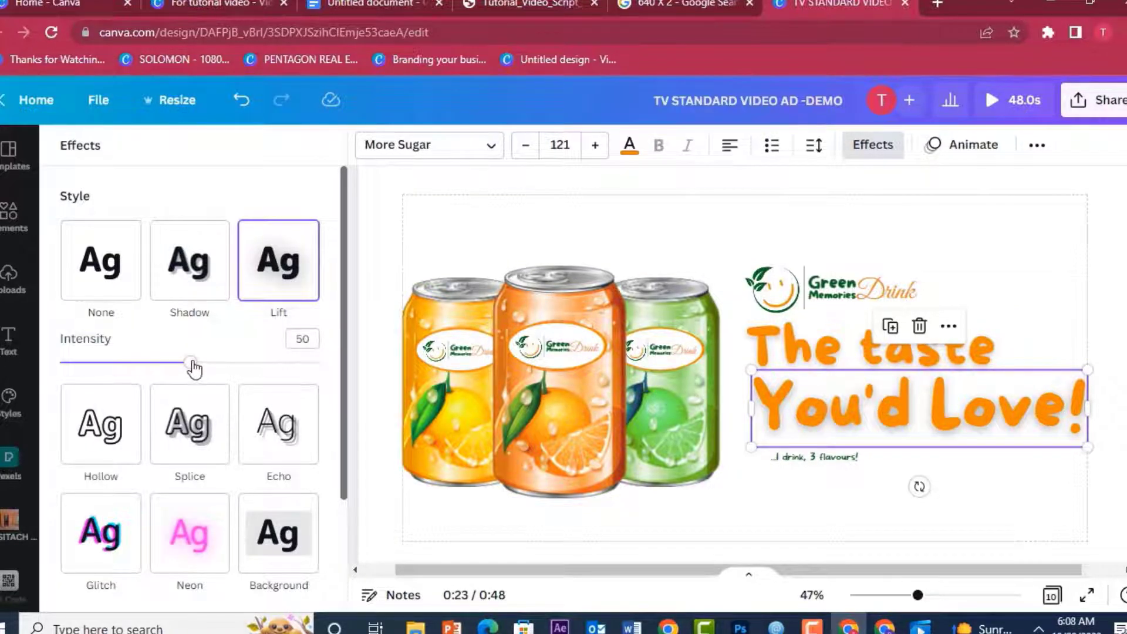
drag(190, 364, 138, 364)
click(1026, 308)
Step: Group the two slogan lines and apply the Burst text animation to "The taste"
click(975, 413)
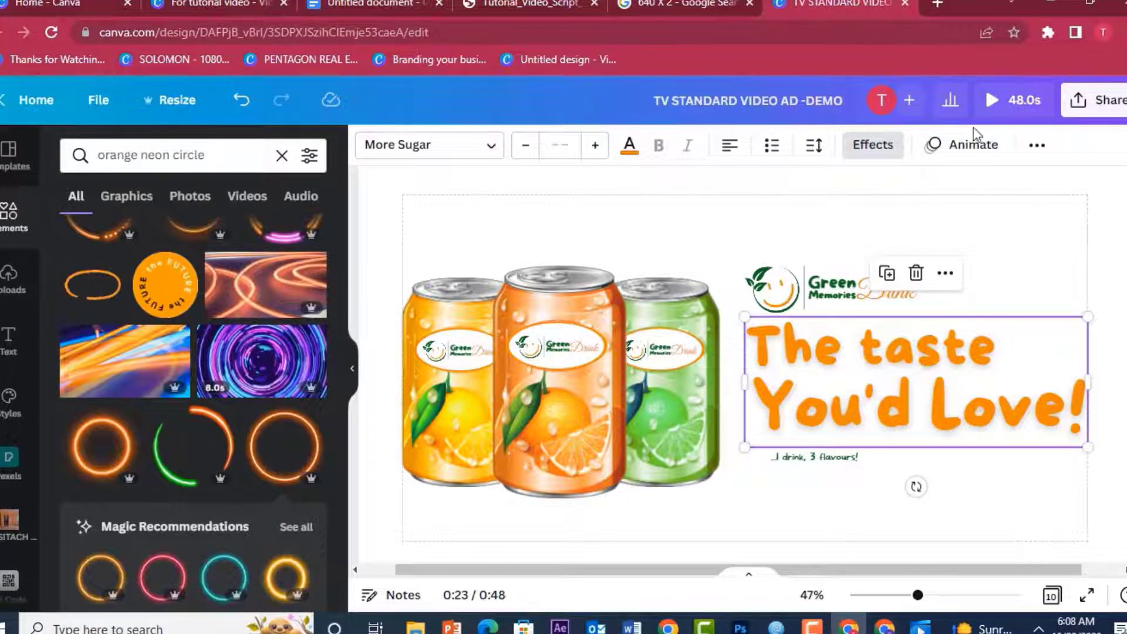
click(975, 148)
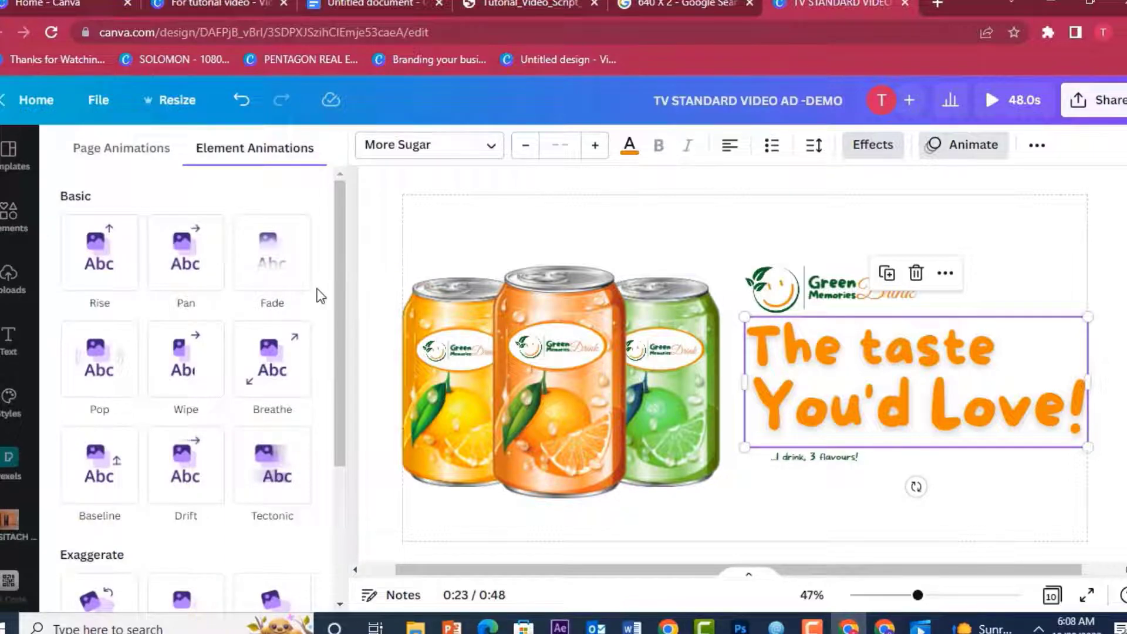
mouse_move(336, 287)
mouse_down()
mouse_move(336, 467)
mouse_move(339, 305)
mouse_up()
click(875, 355)
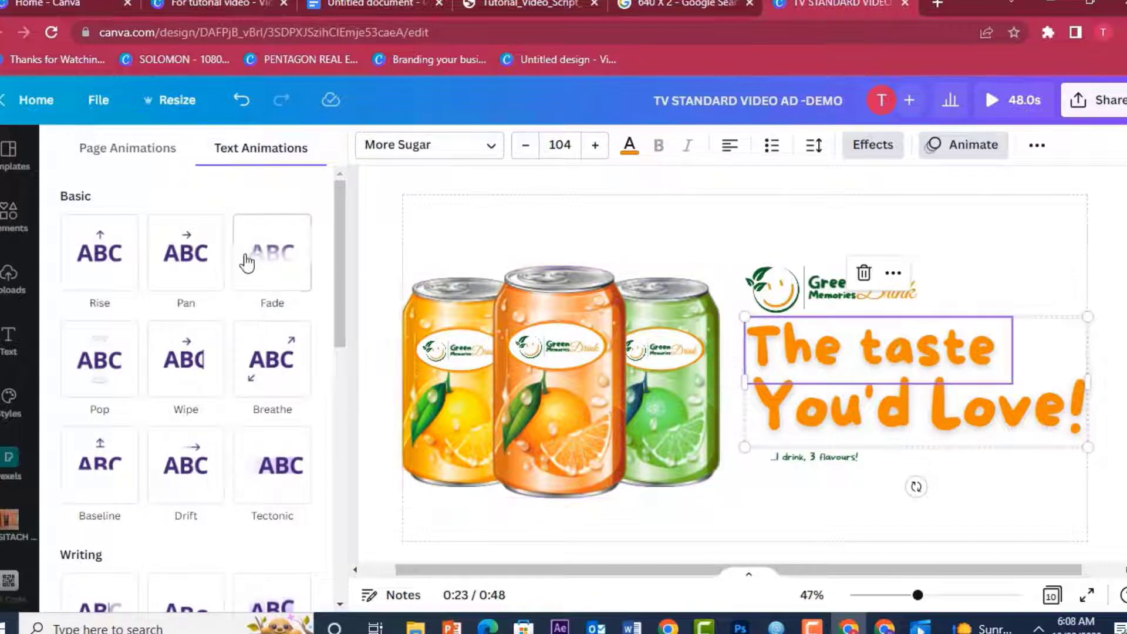
click(253, 258)
drag(335, 245, 333, 417)
click(274, 270)
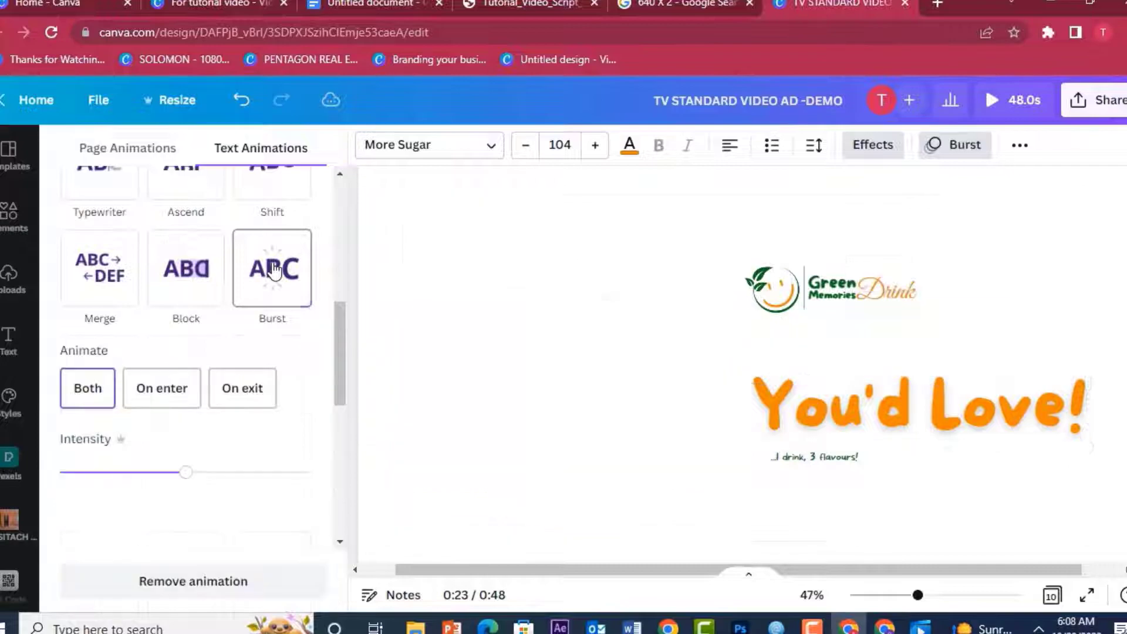
Step: Apply the Burst animation to "You'd Love!" and make both slogan lines animate on enter only, with increased intensity
click(166, 390)
drag(183, 475, 259, 473)
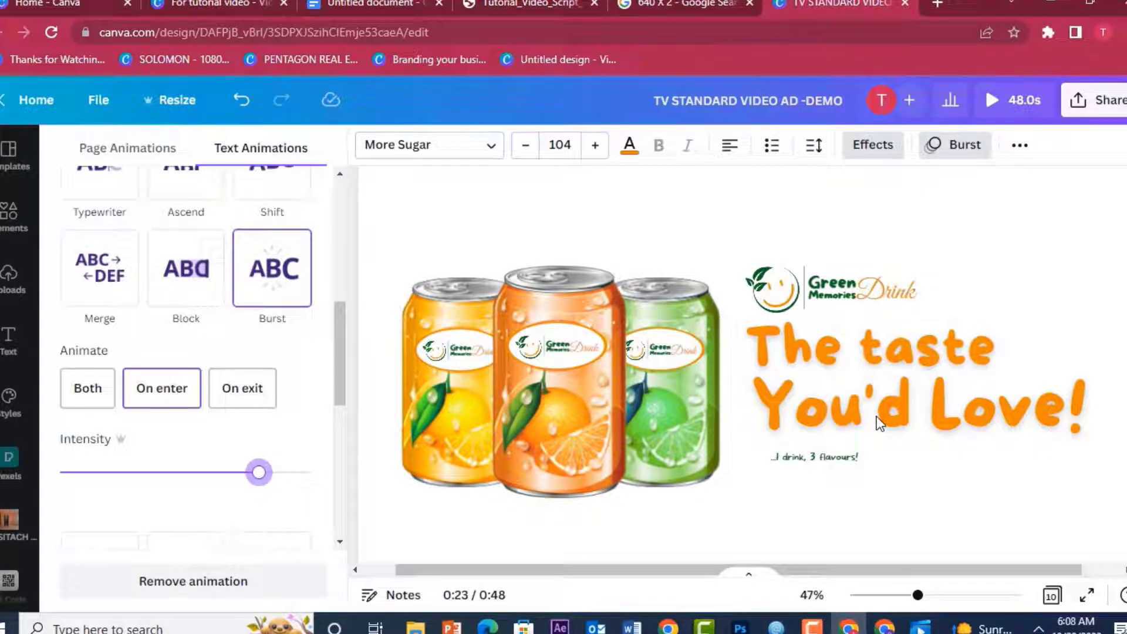
click(879, 422)
click(272, 292)
click(171, 392)
drag(186, 478, 294, 479)
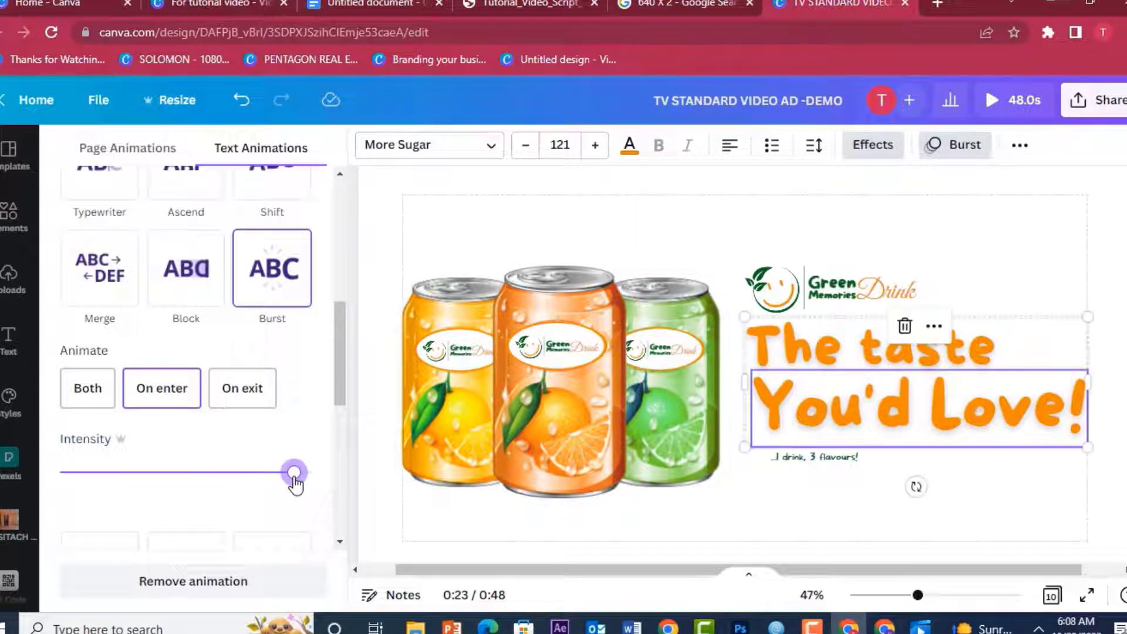
click(755, 491)
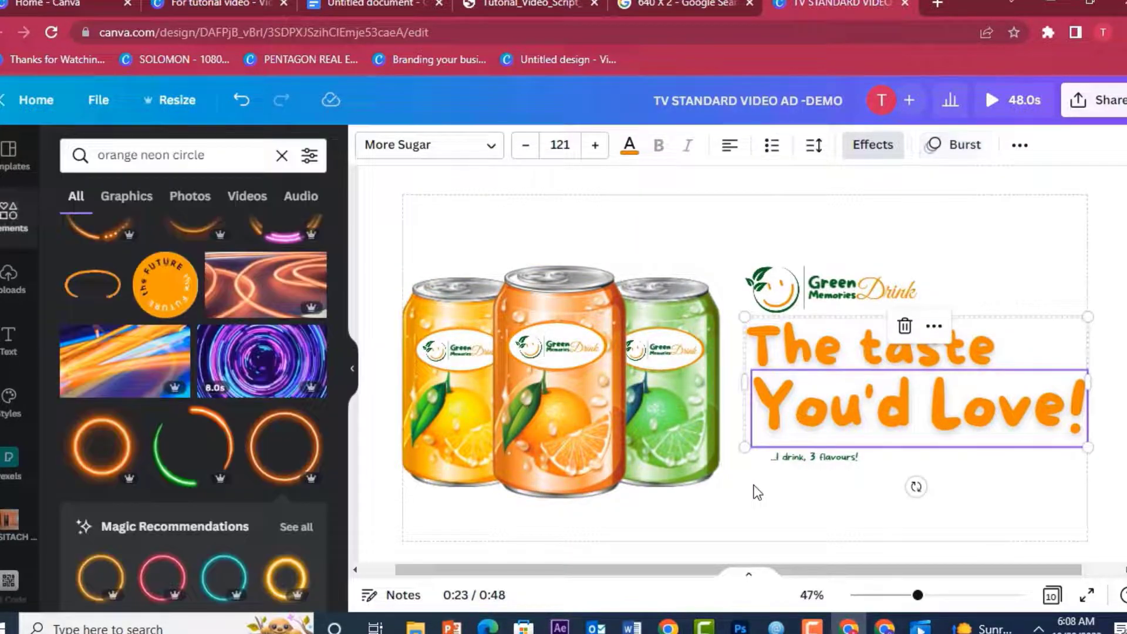
Step: Compare page 6 with the closing scene of the reference video and preview the whole ad
click(922, 624)
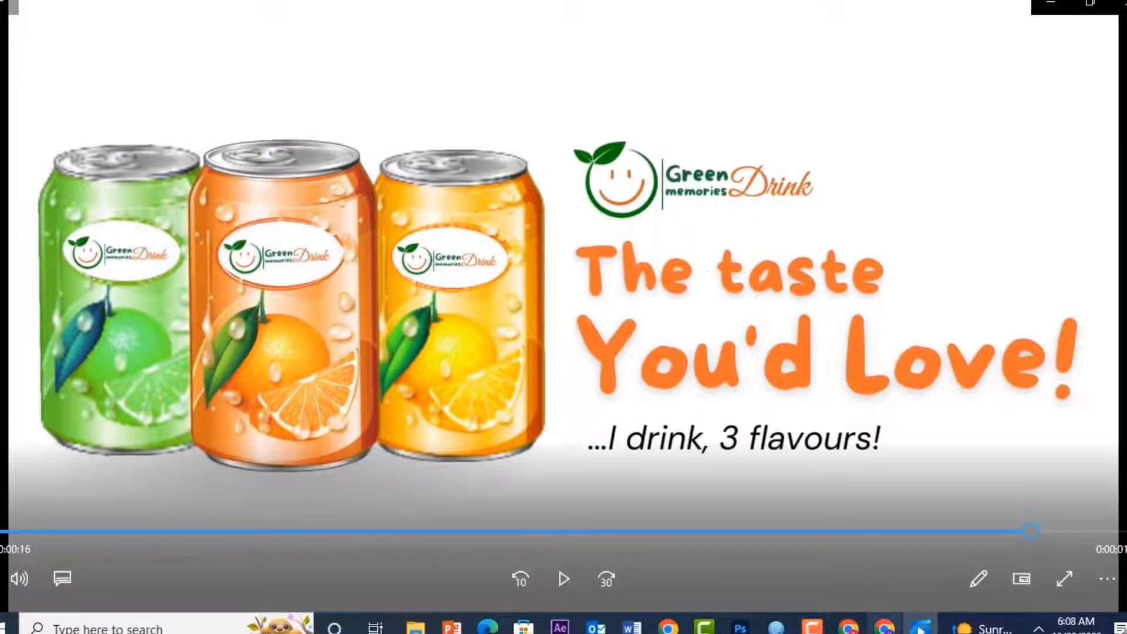
click(848, 625)
drag(919, 595, 899, 596)
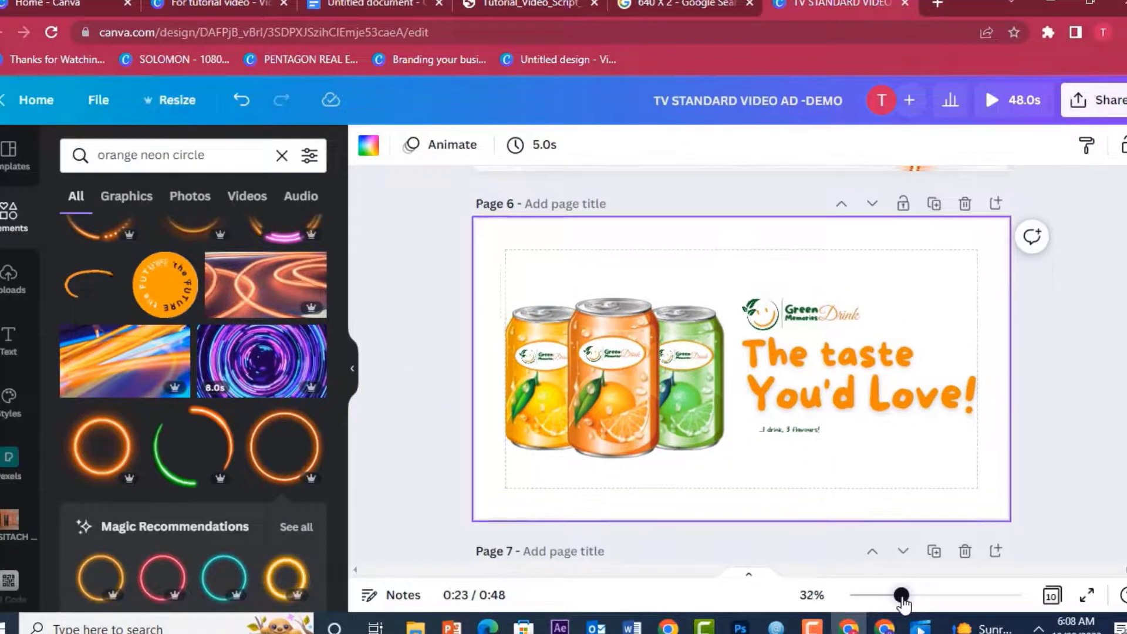
click(1013, 112)
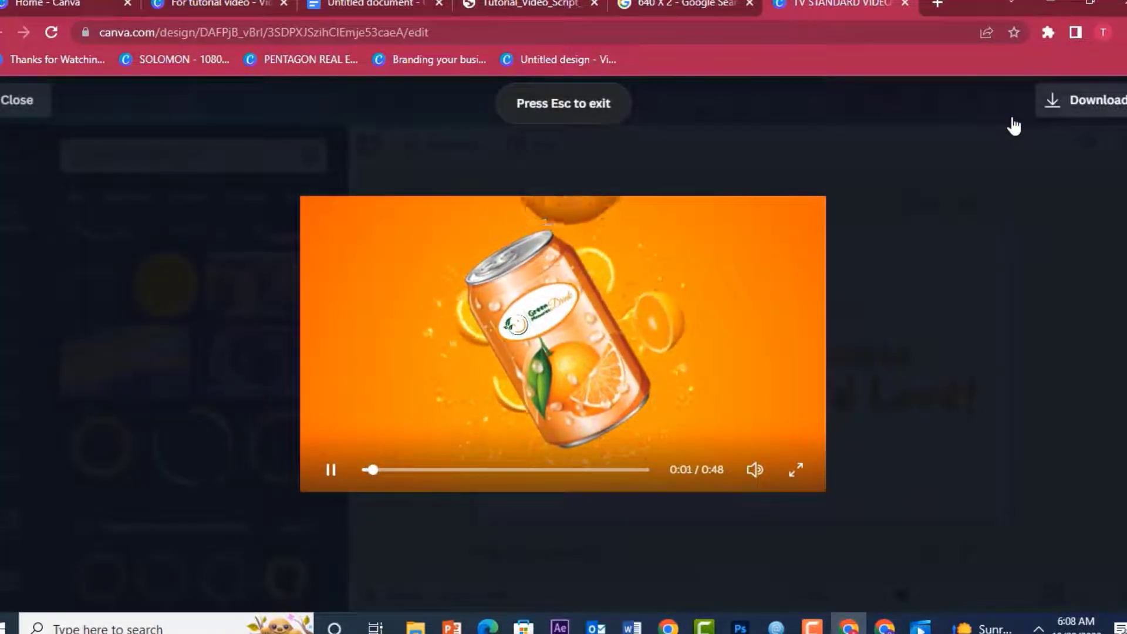
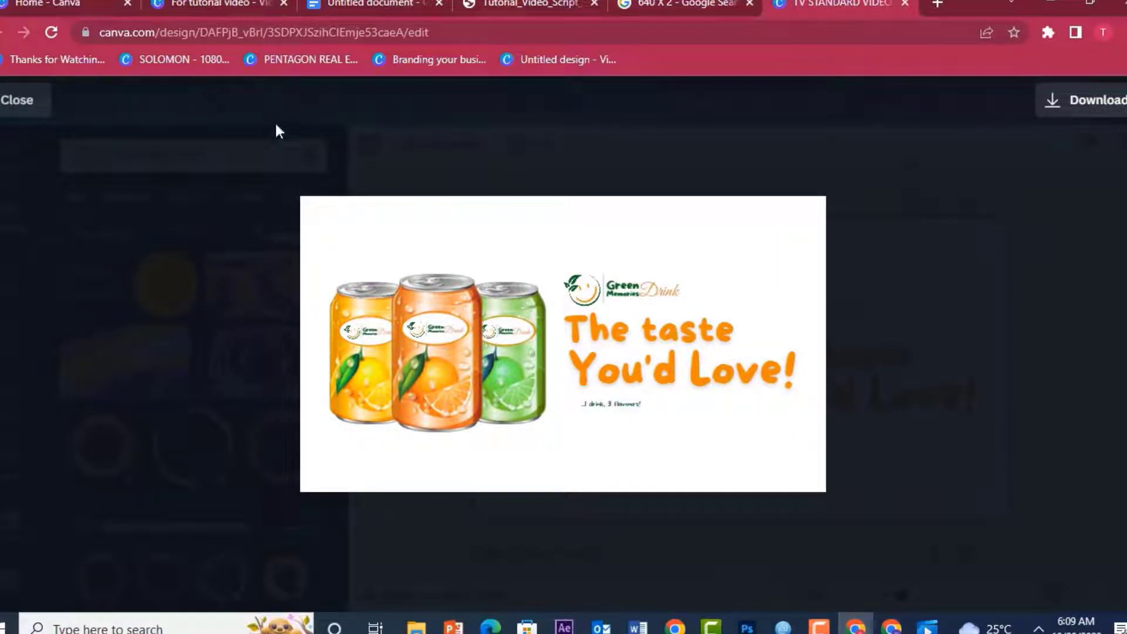
click(17, 99)
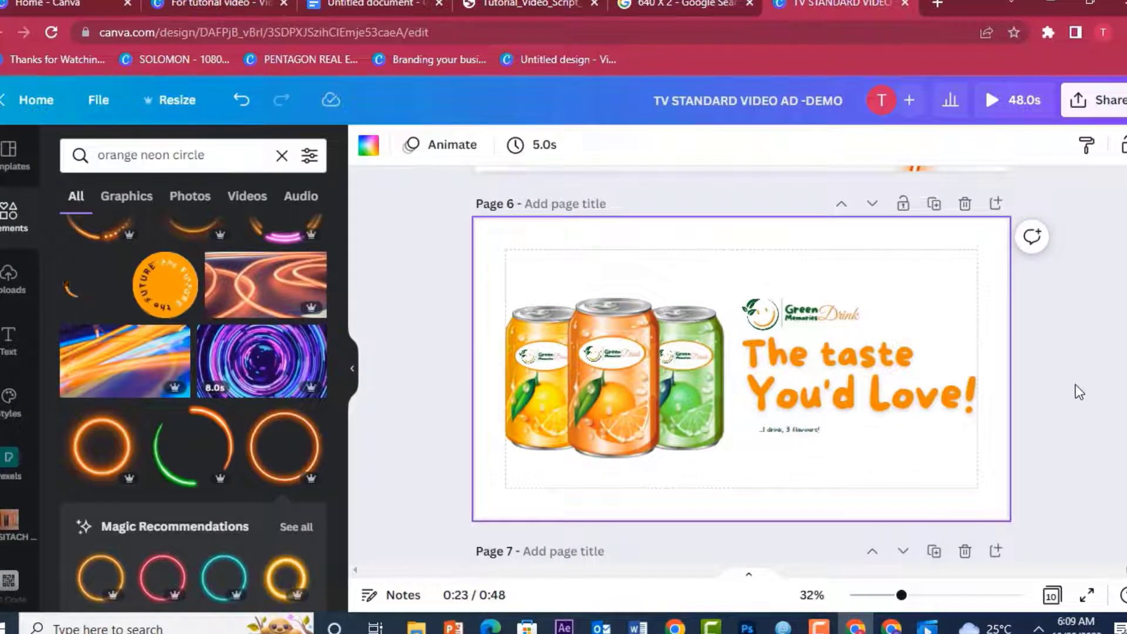
Step: Delete the surplus pages 7 to 10 and show the page timeline starting at page 1
scroll(741, 364, down, 5)
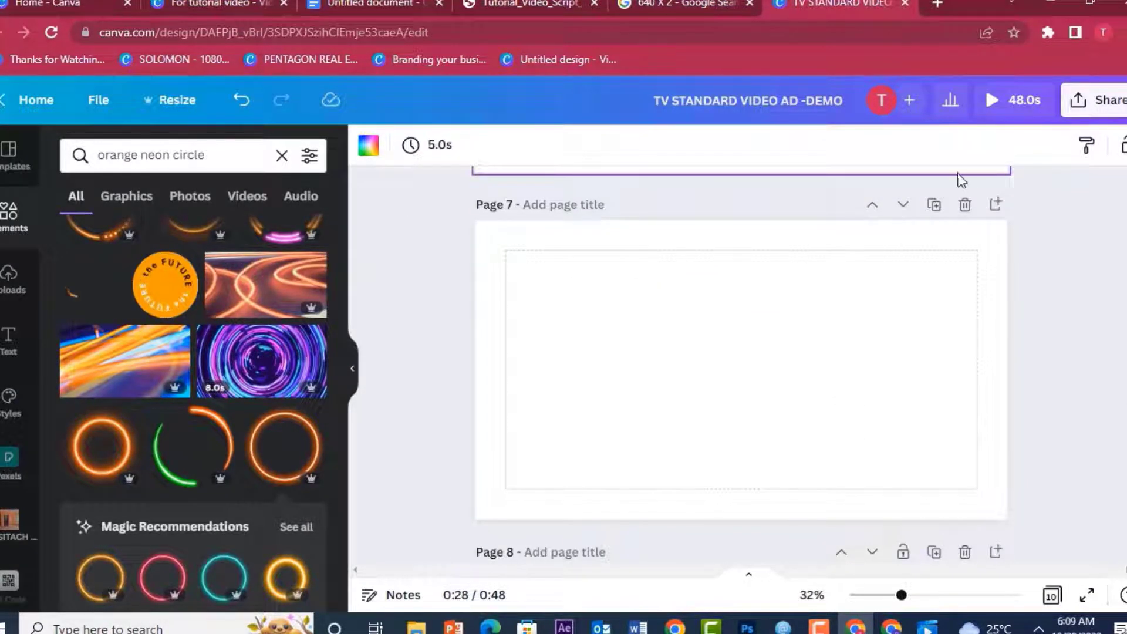
click(965, 207)
click(965, 206)
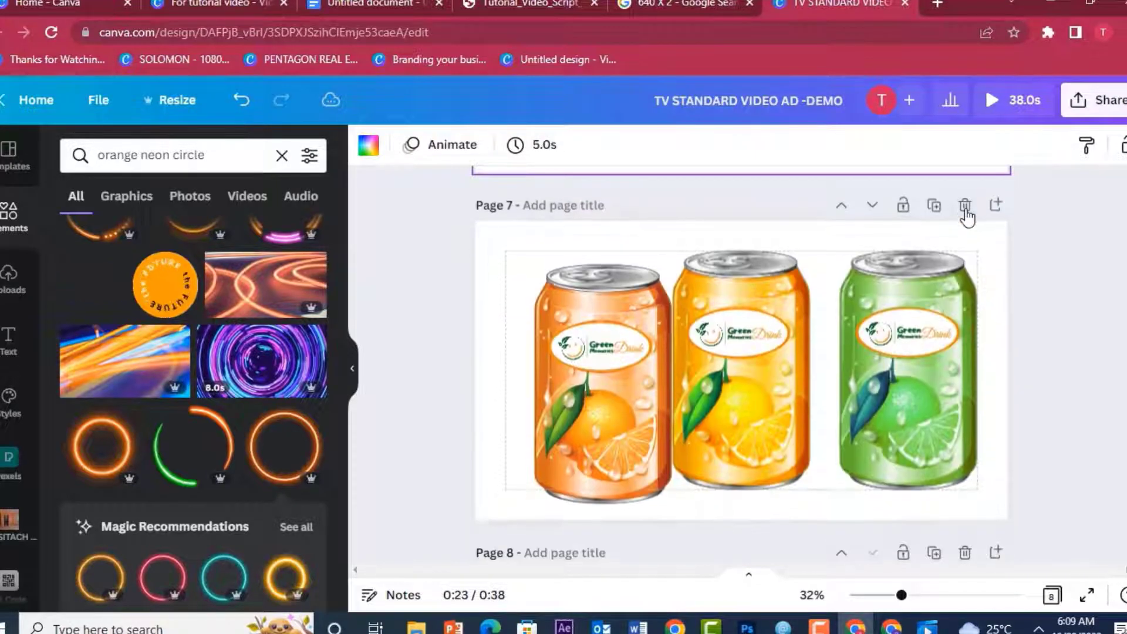
click(964, 206)
click(964, 207)
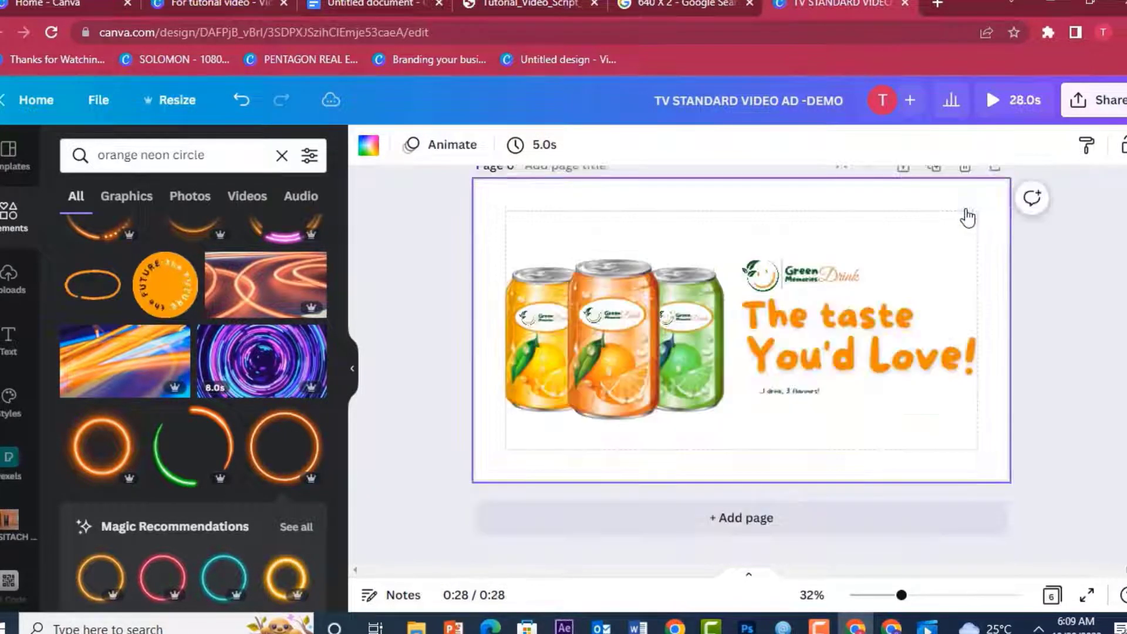
scroll(741, 364, up, 20)
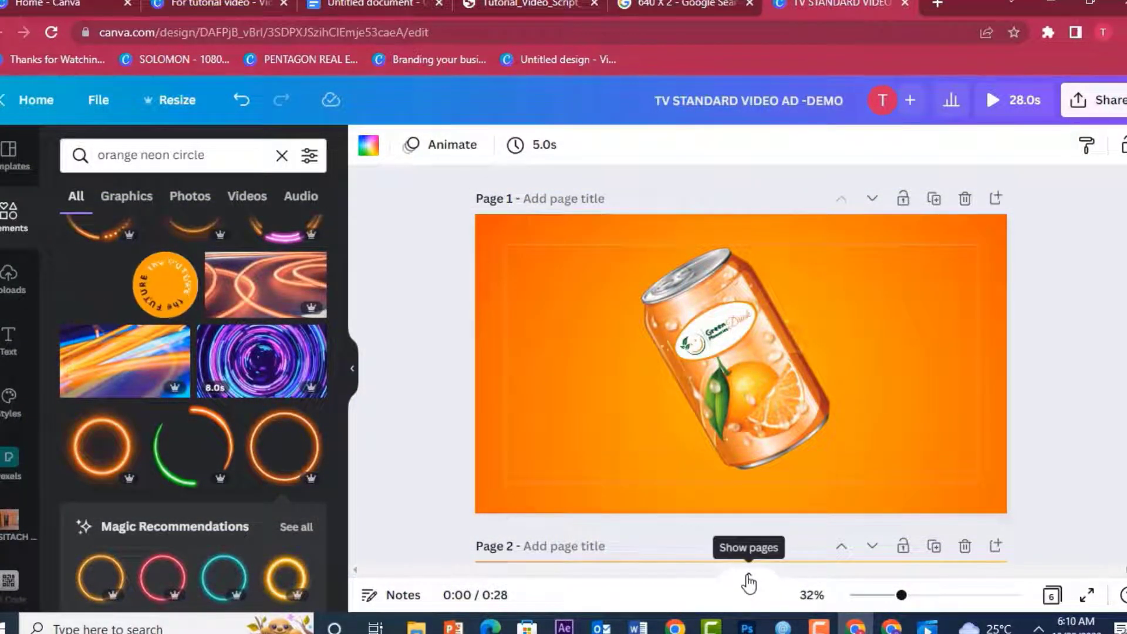
click(748, 581)
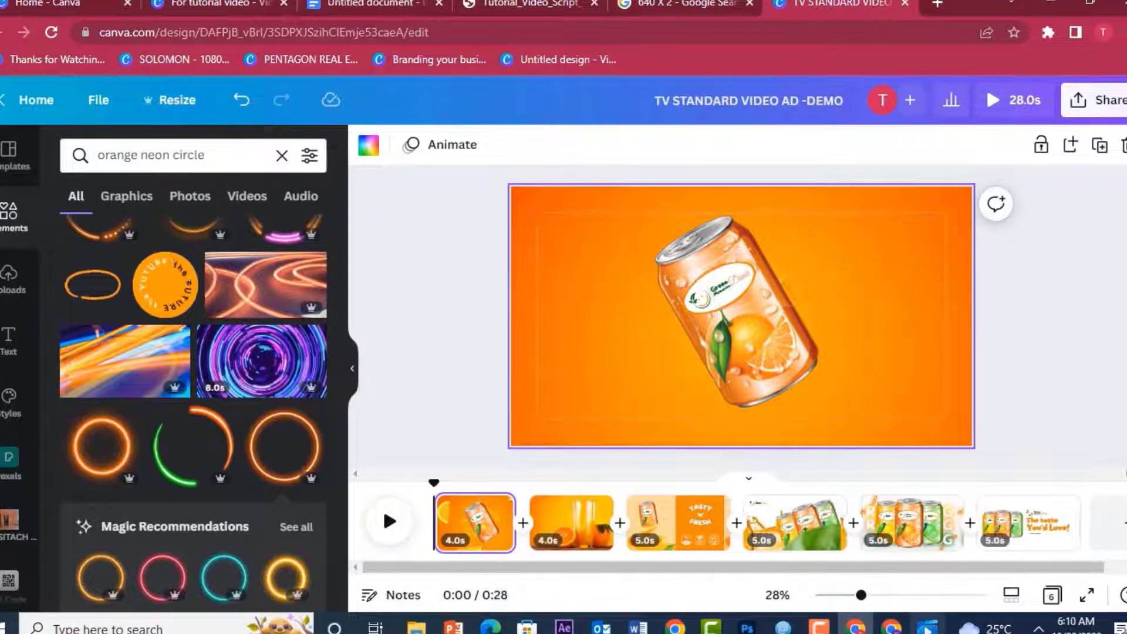
Step: Switch to the reference video and replay its opening scenes to examine the transitions between them
click(927, 626)
drag(449, 531, 66, 513)
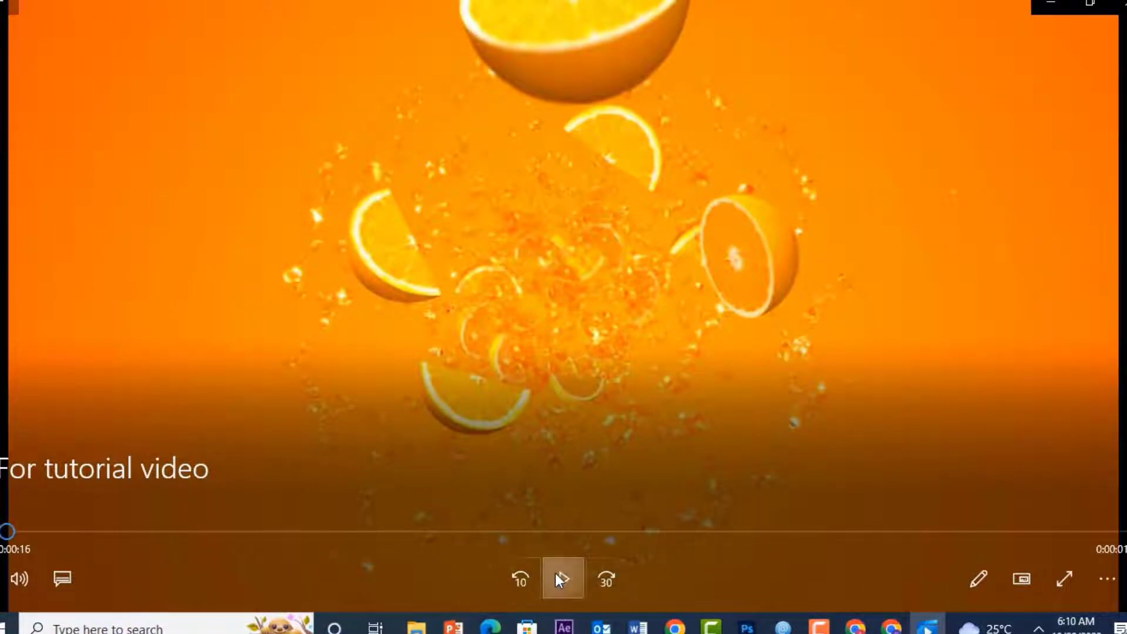
click(556, 573)
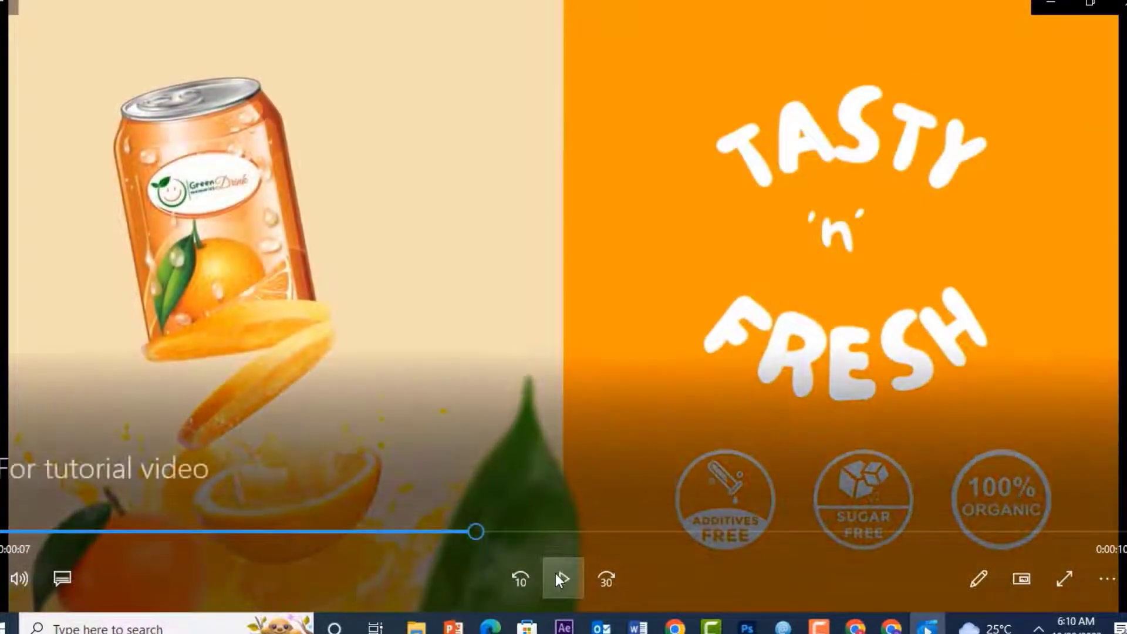
click(555, 573)
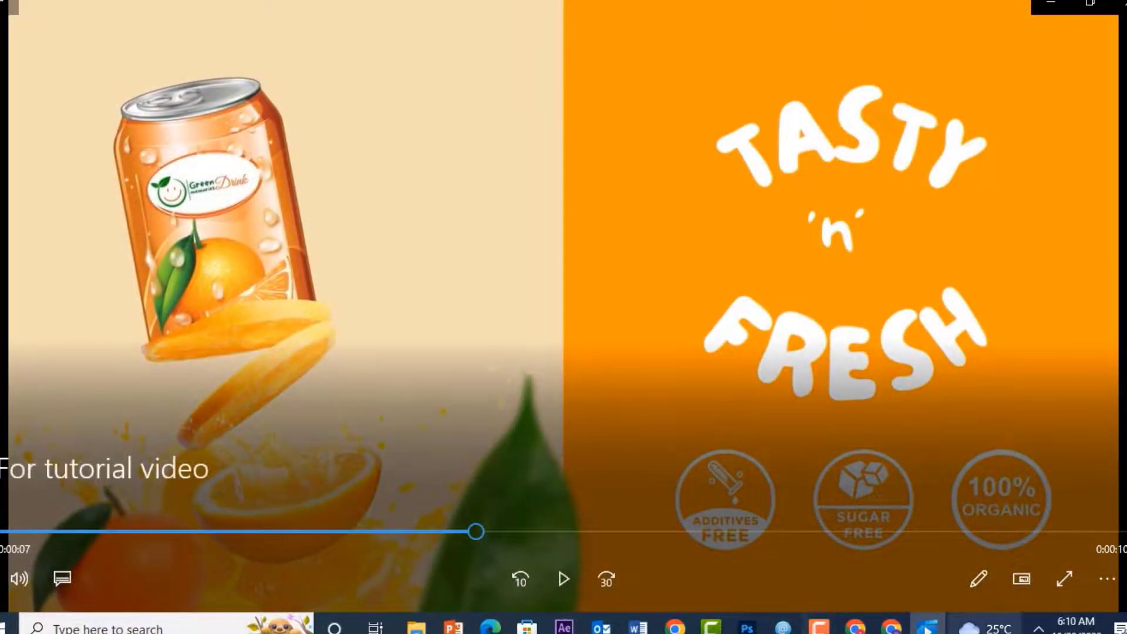
click(856, 629)
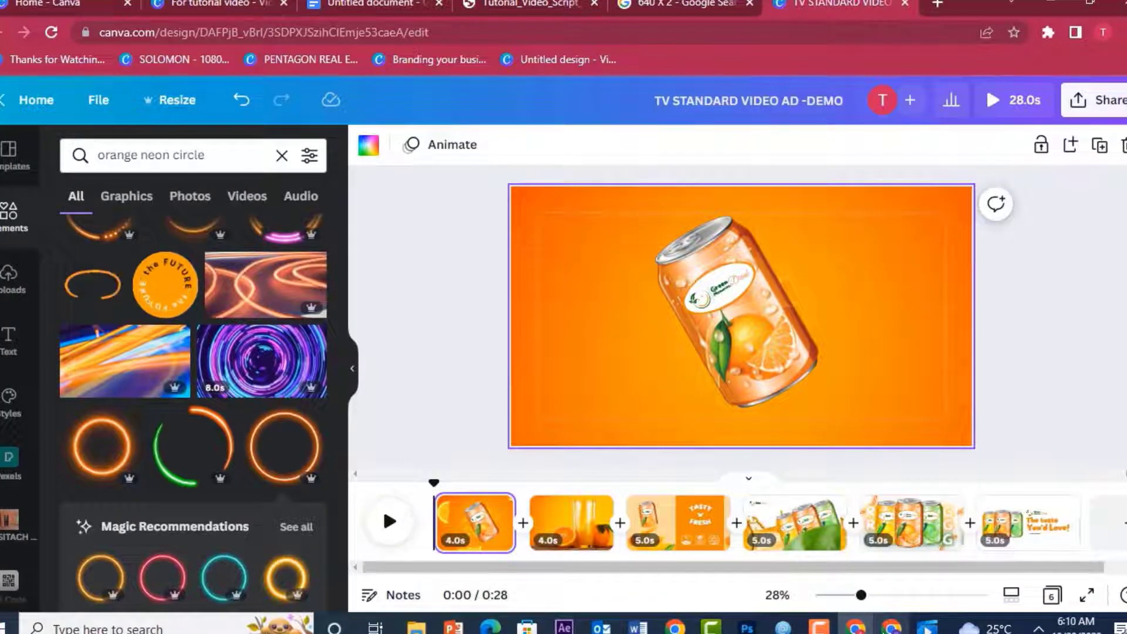
click(927, 629)
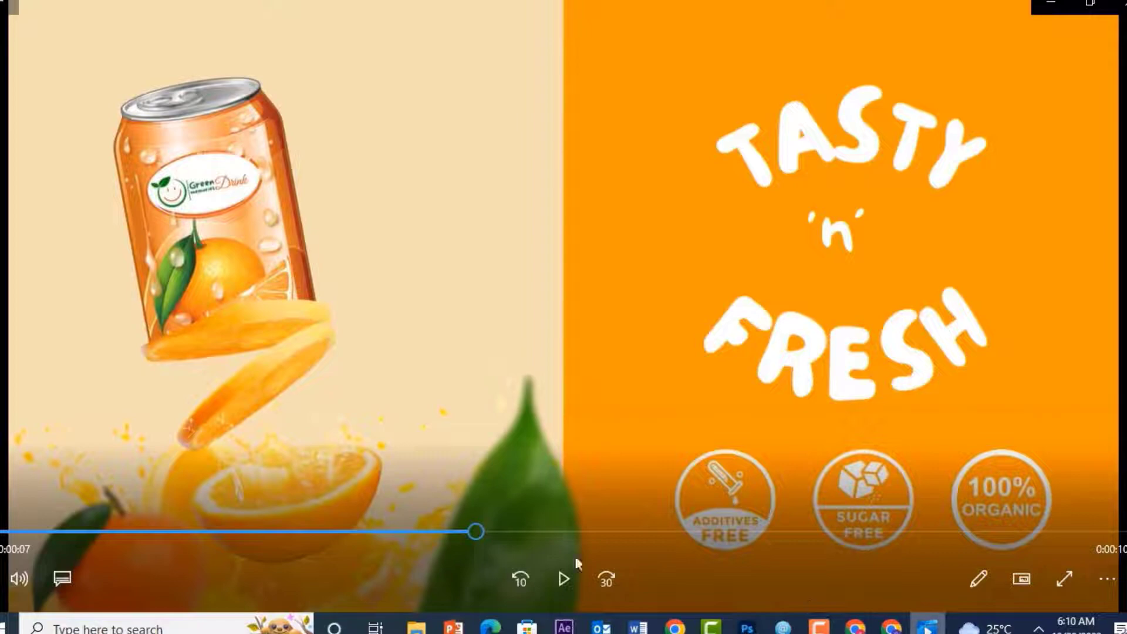
click(435, 532)
drag(436, 532, 290, 530)
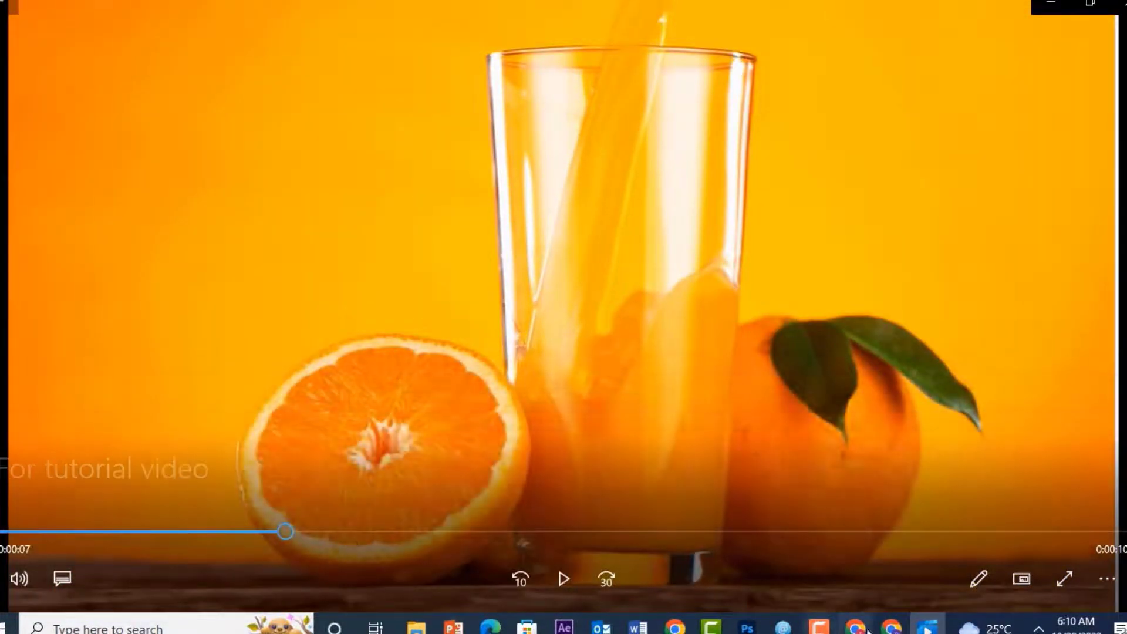
click(870, 628)
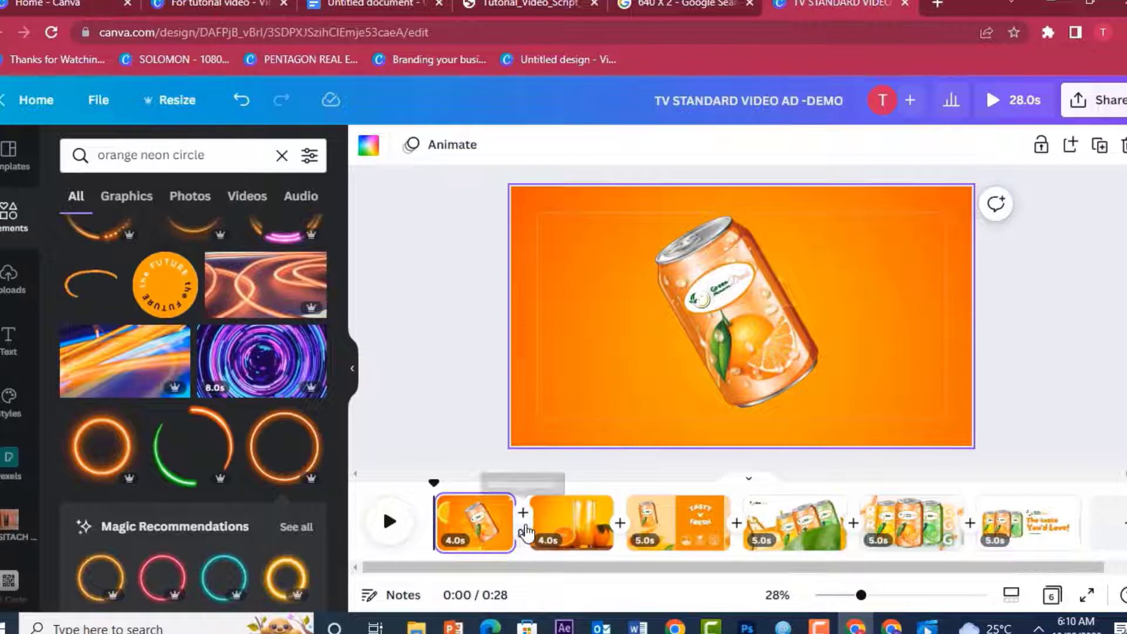
Step: Add a Dissolve transition between pages 1 and 2 and play it back
click(524, 533)
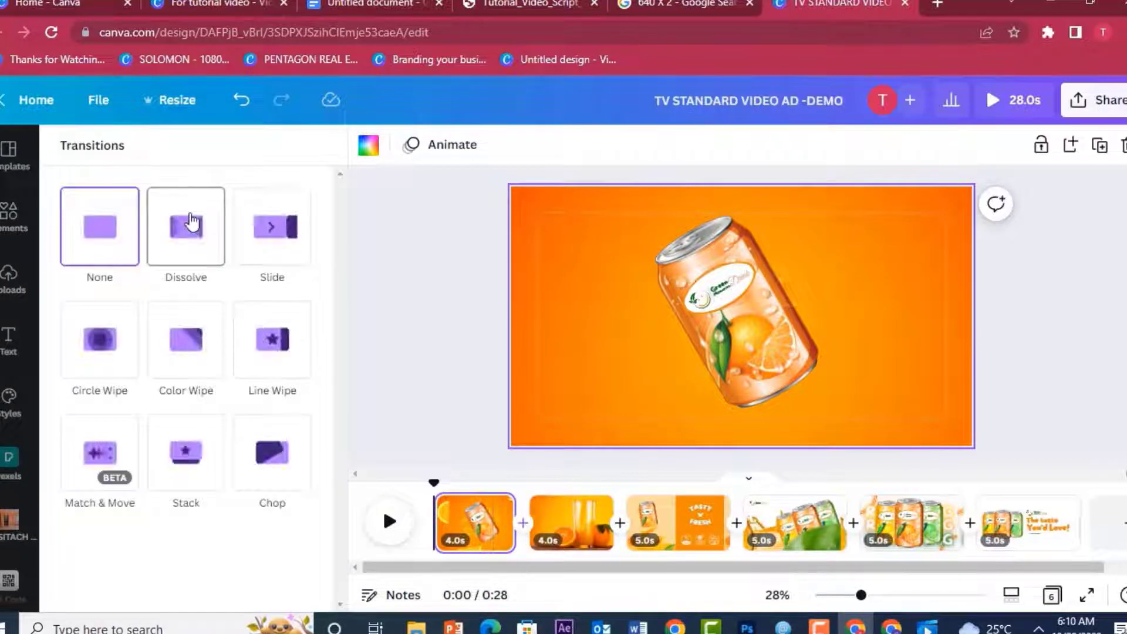
click(190, 221)
click(382, 522)
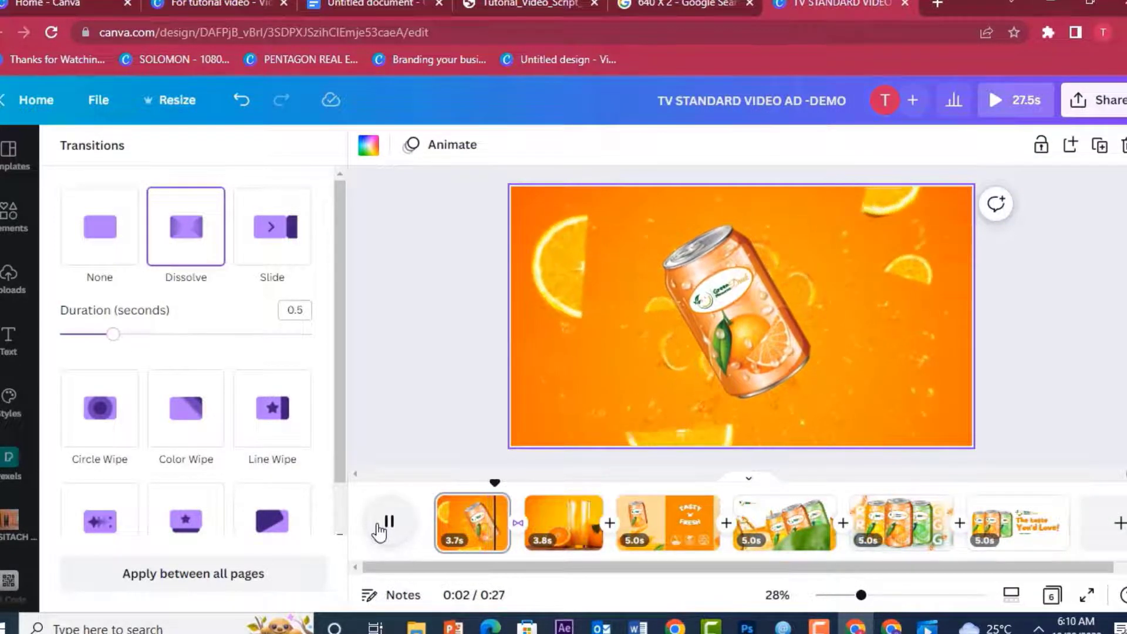
click(383, 523)
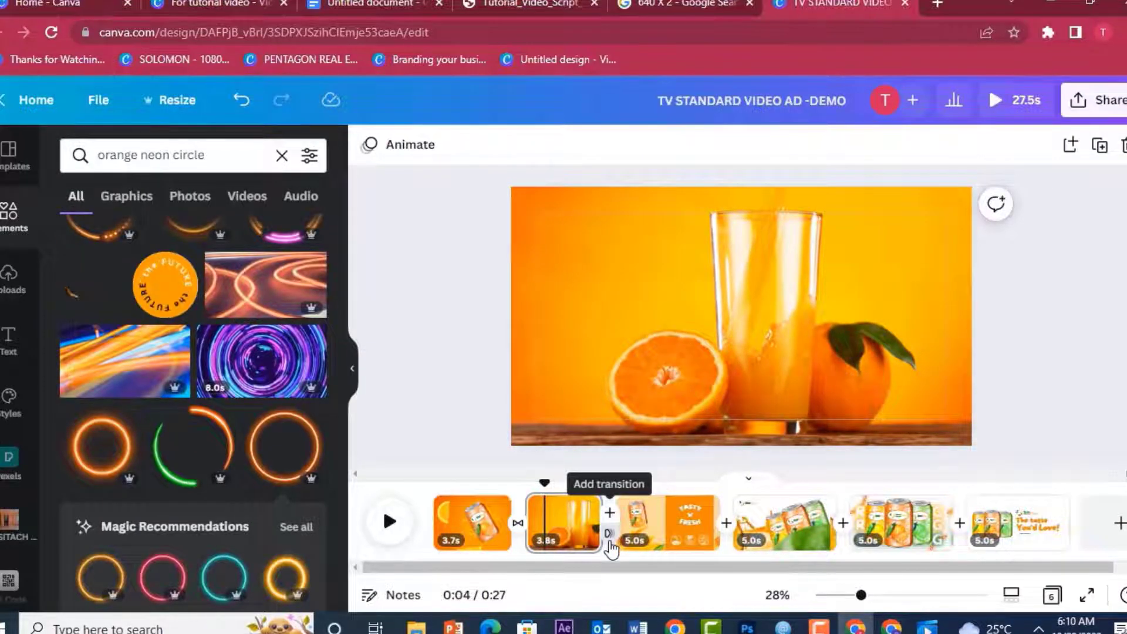
Step: Add a Color Wipe transition between pages 2 and 3 with its direction set to rightward
click(610, 547)
click(191, 336)
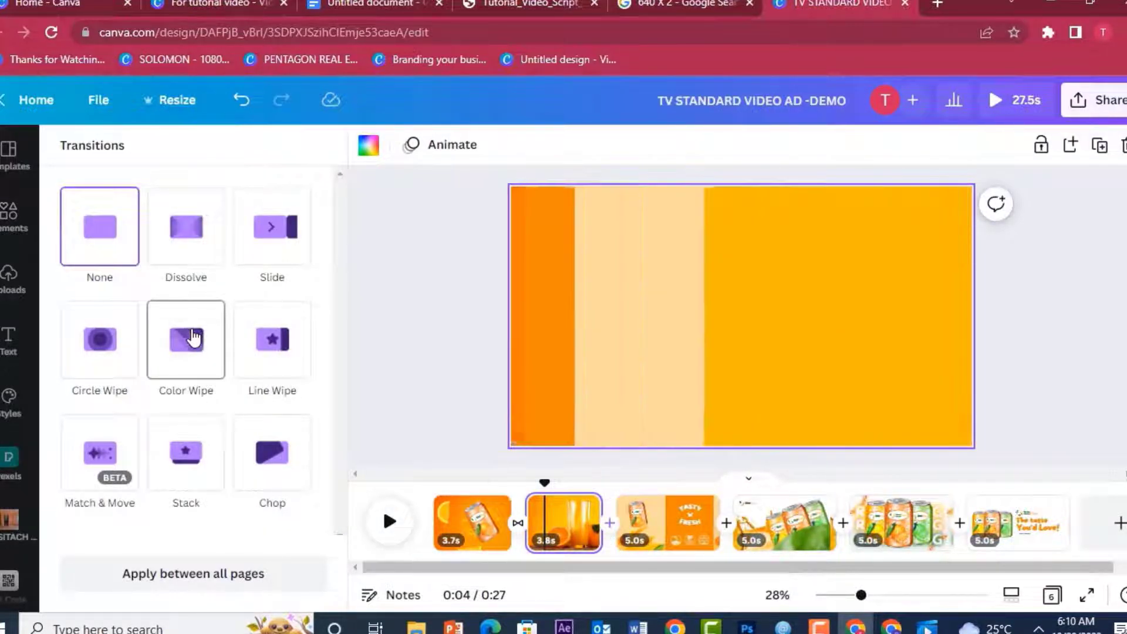
click(194, 338)
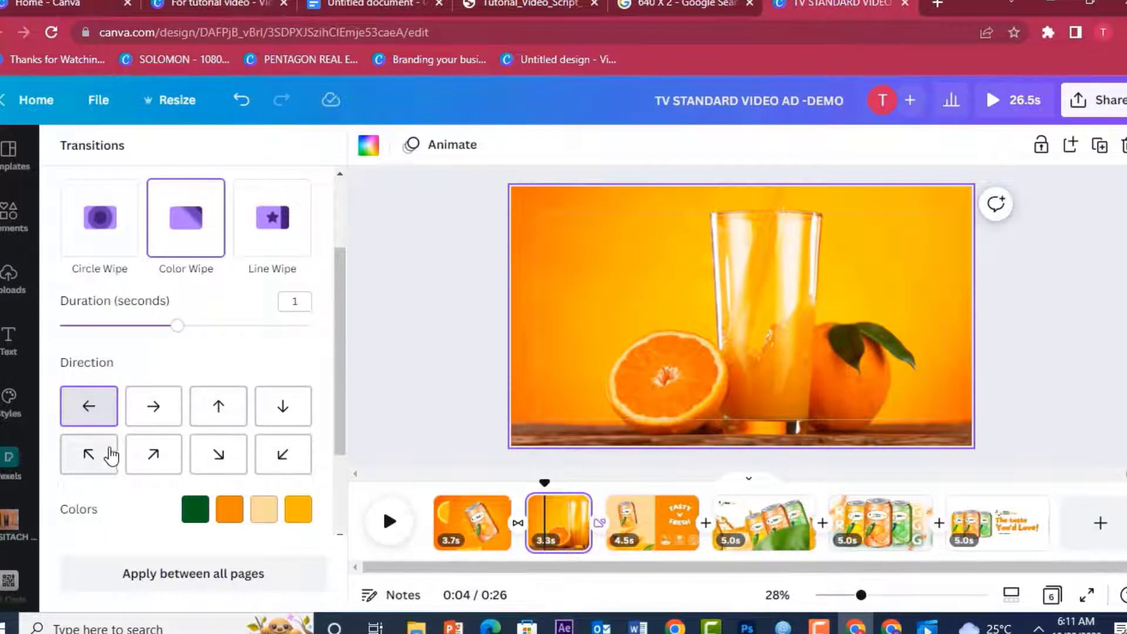
click(93, 414)
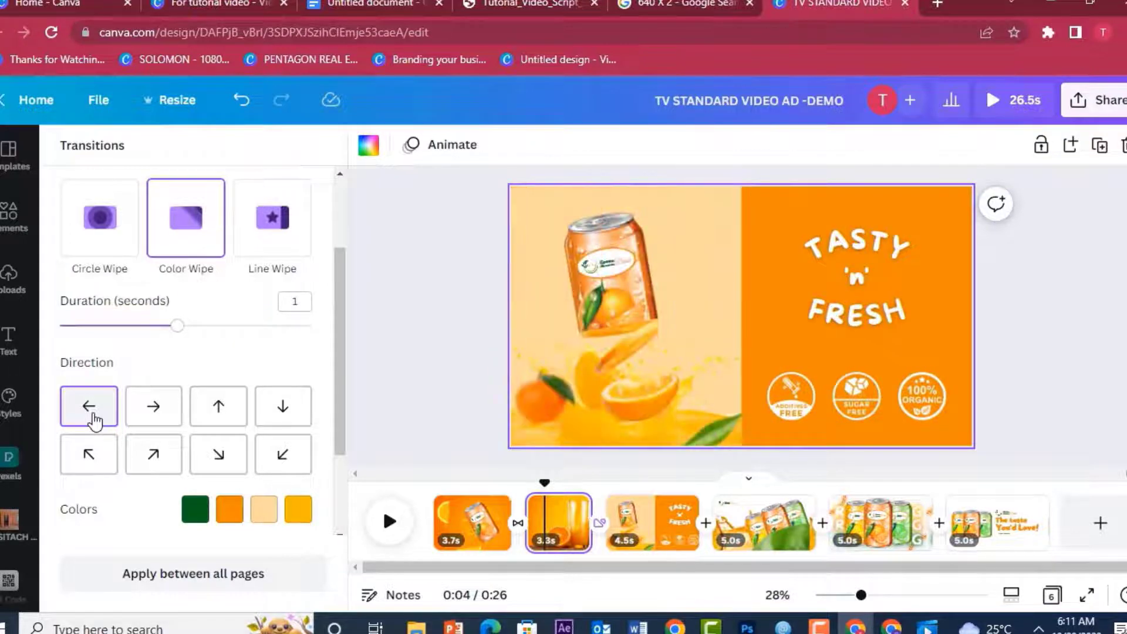
click(150, 420)
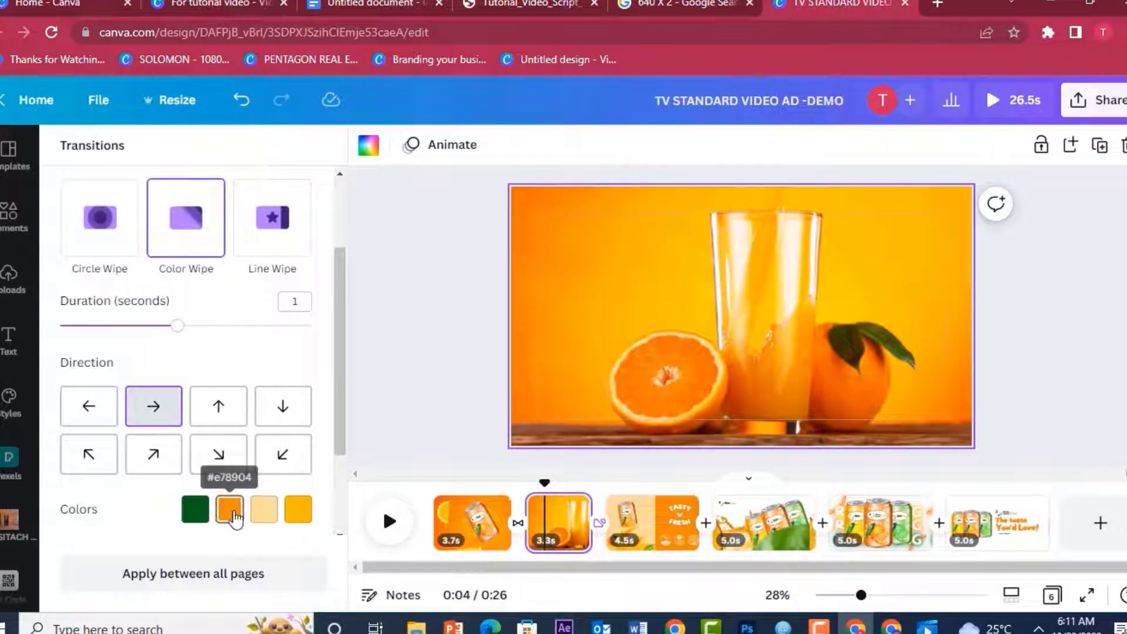
Step: Change the Color Wipe's fourth colour to light peach, preview the transition and shorten its duration to 0.5 seconds
click(236, 520)
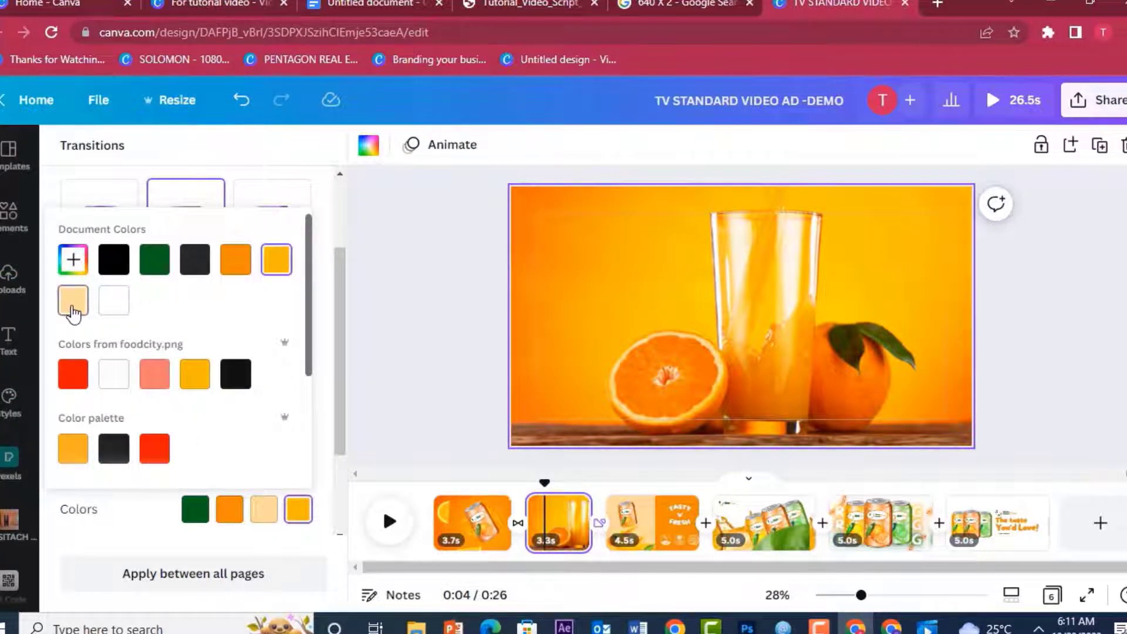
click(72, 309)
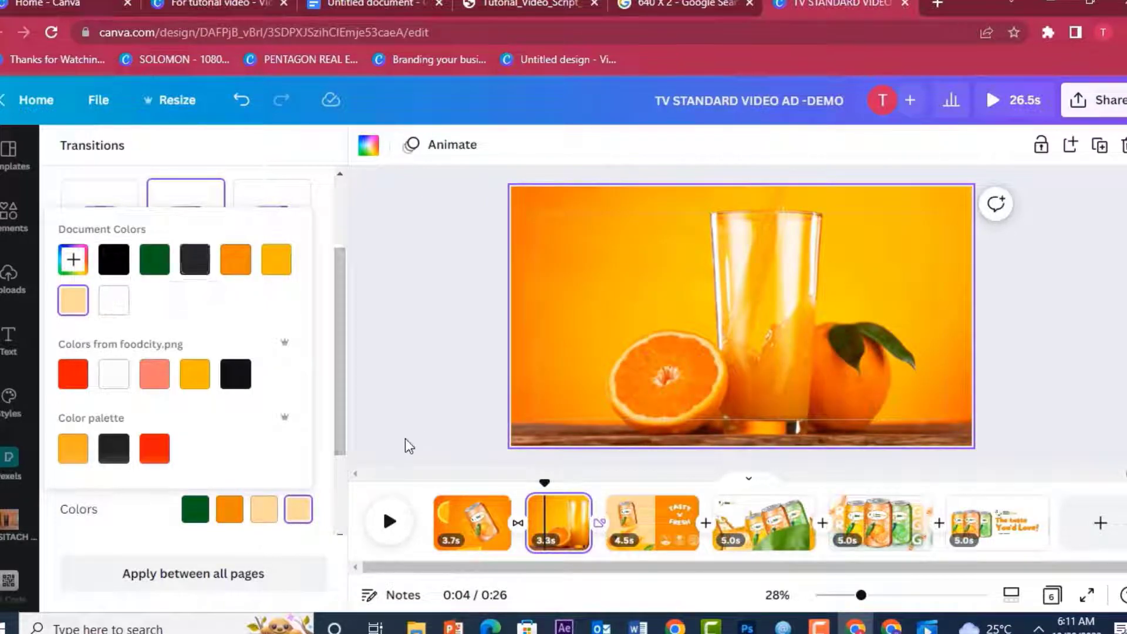
click(385, 520)
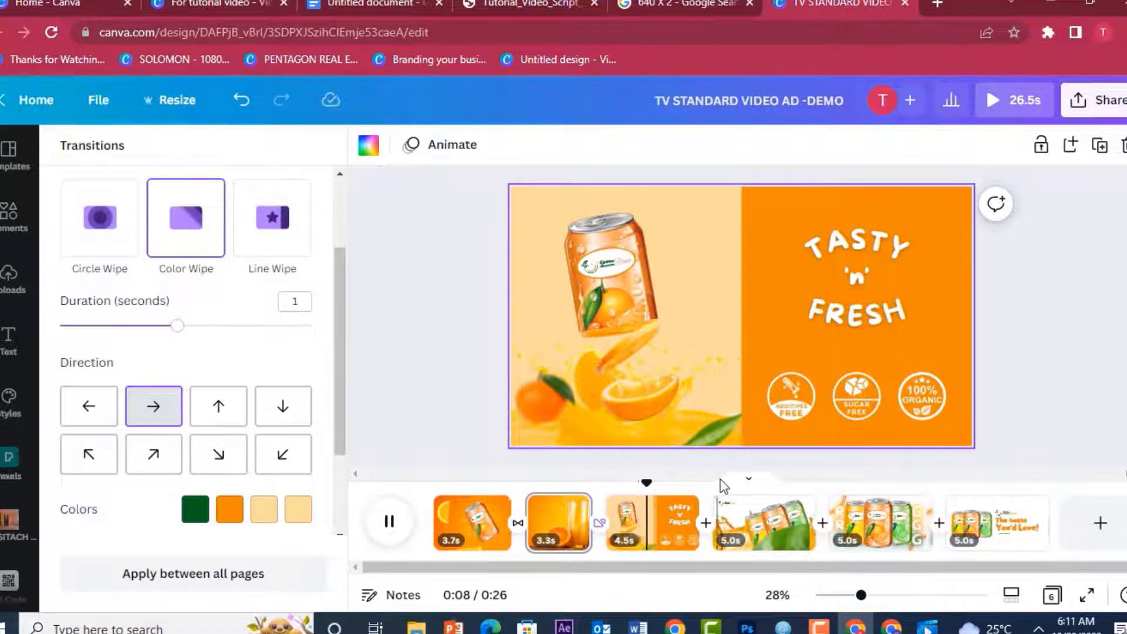
drag(646, 490, 534, 483)
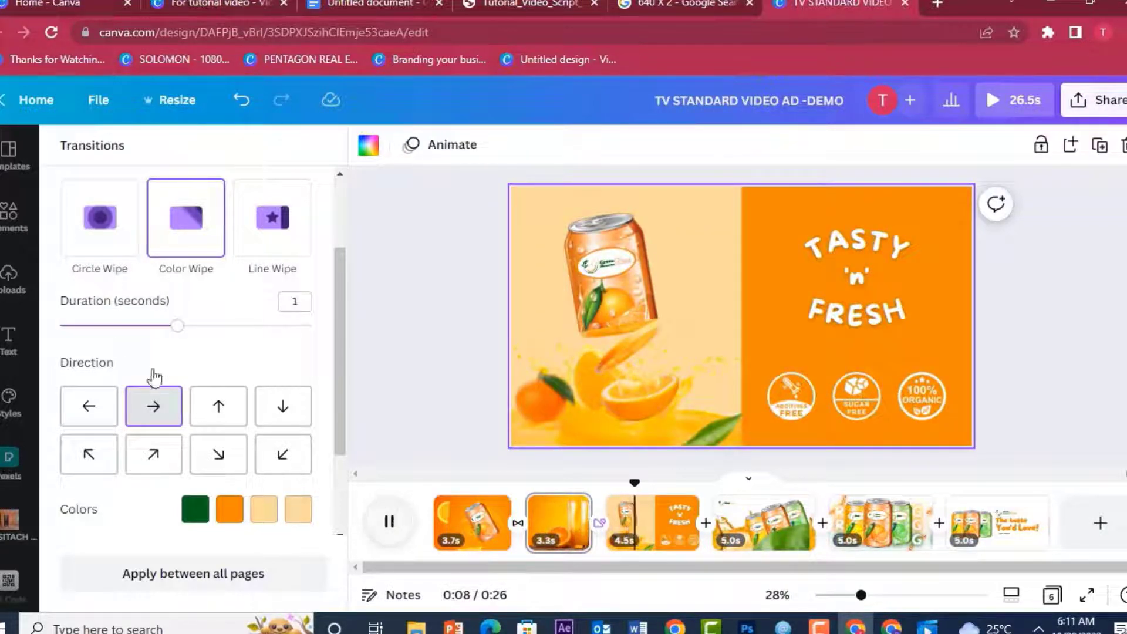
drag(178, 336, 118, 329)
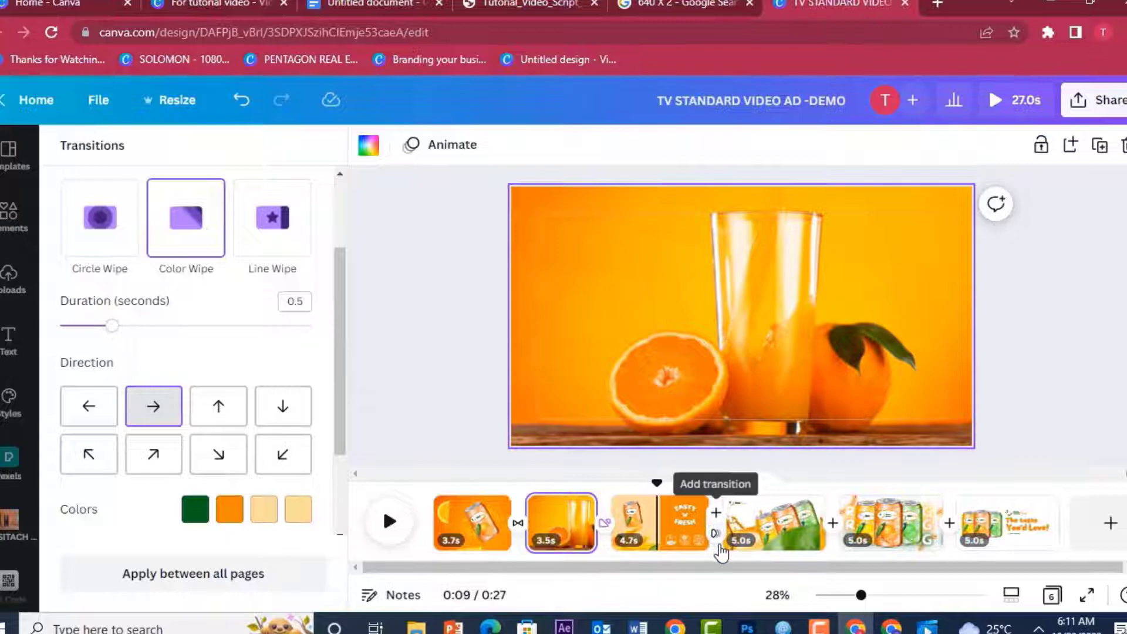
Step: Try a Match & Move transition between pages 3 and 4 and check the page changes after pages 4 and 5
click(716, 527)
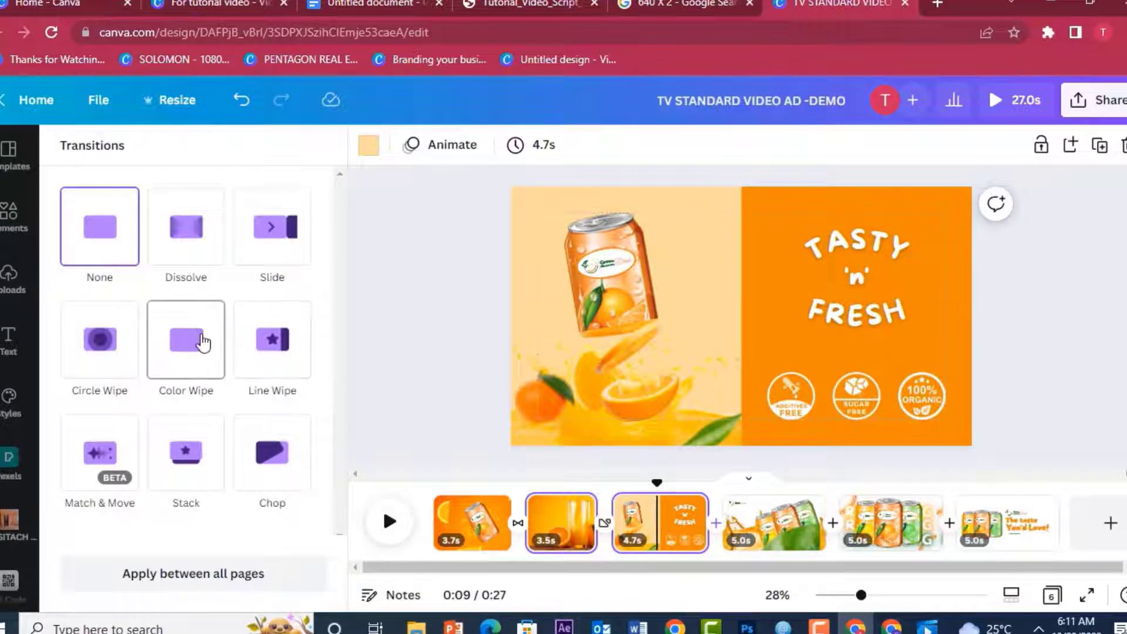
click(113, 455)
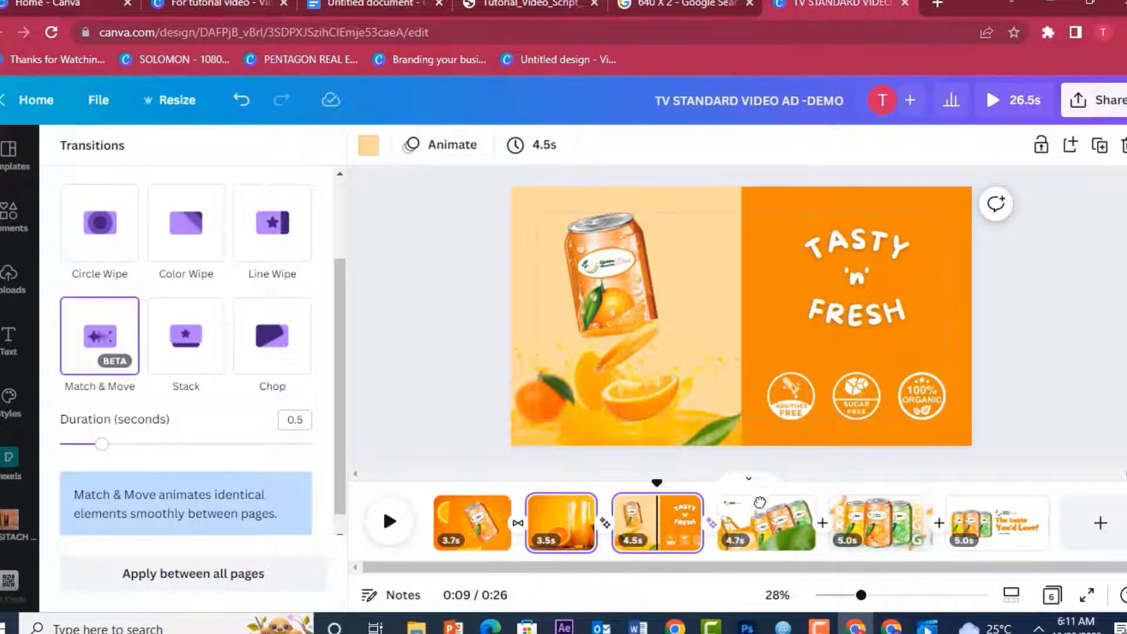
click(827, 535)
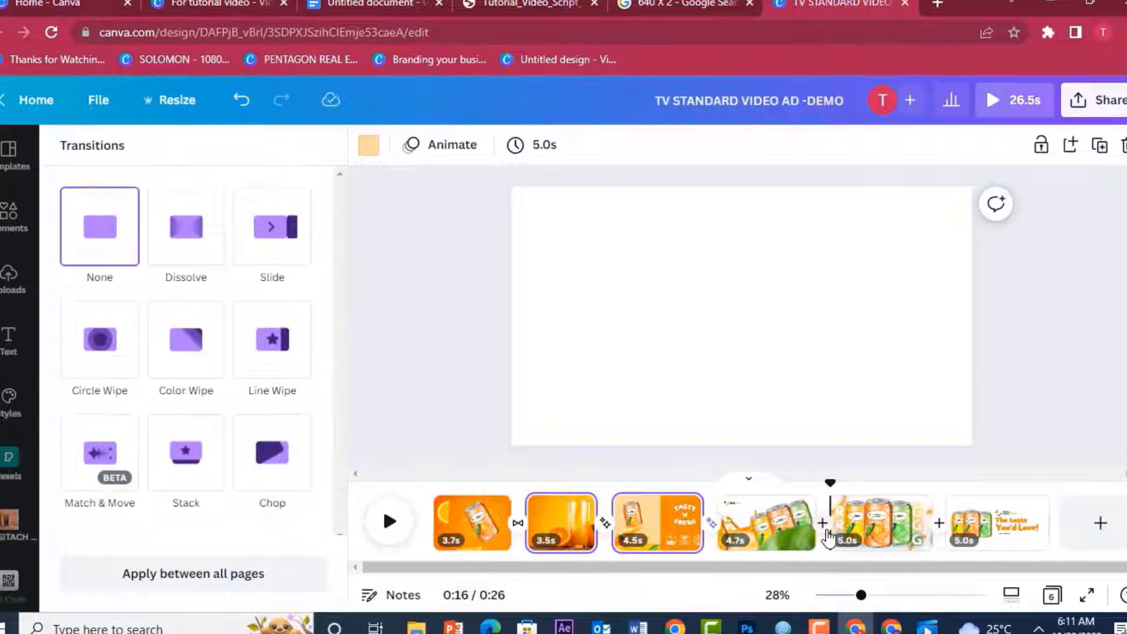
click(93, 472)
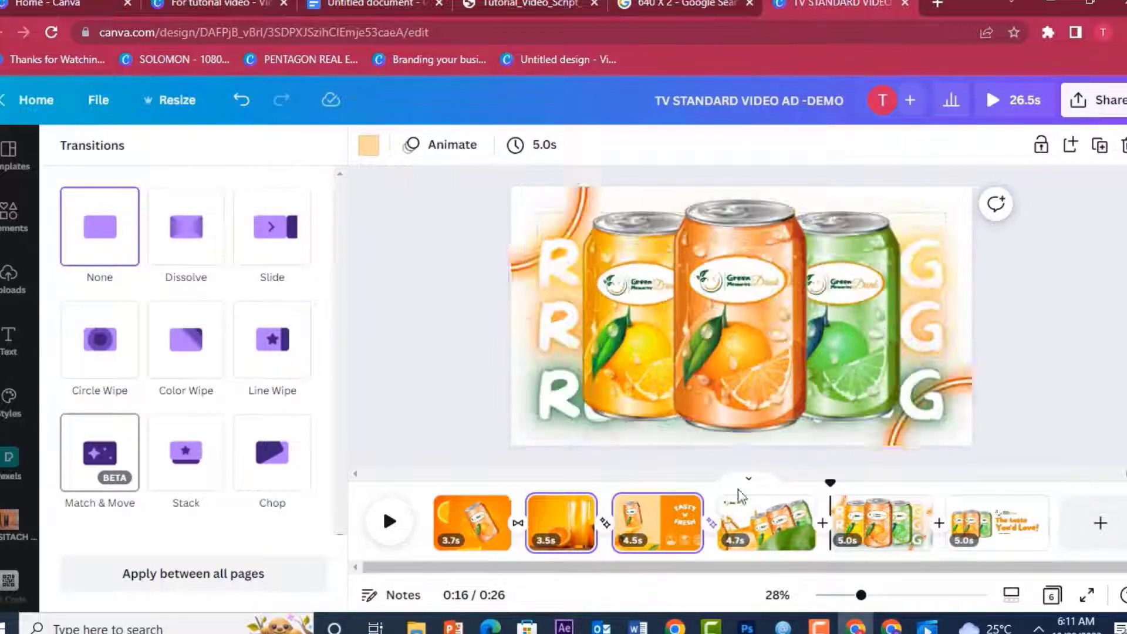
drag(868, 486, 941, 496)
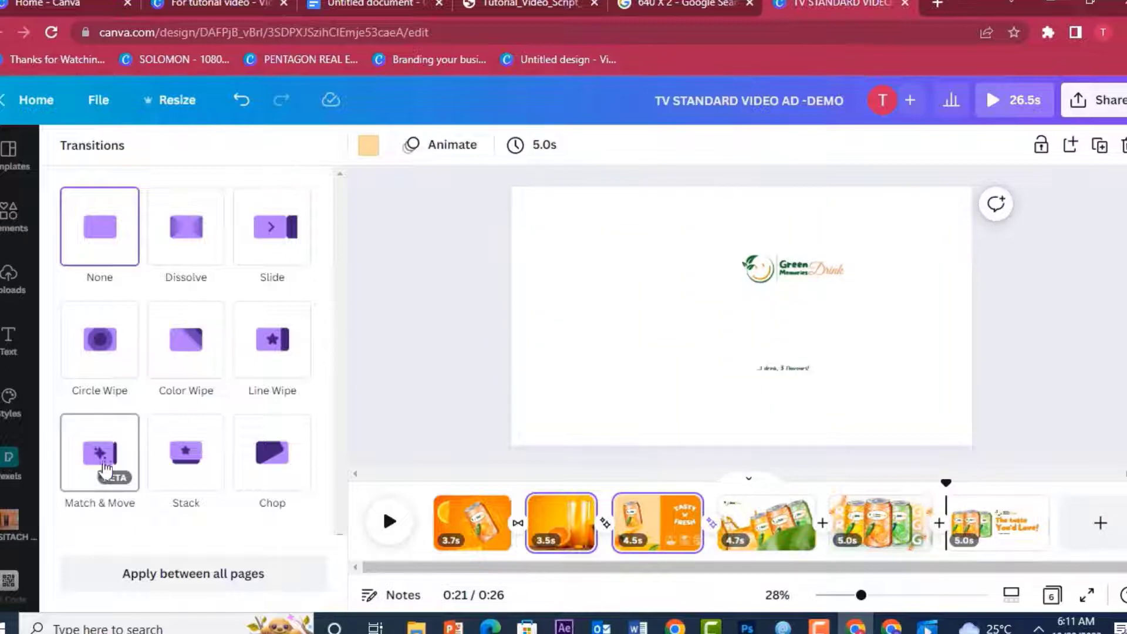
Step: Switch the transitions between pages 2 and 3 and pages 3 and 4 to Dissolve and play the video from the start
click(605, 533)
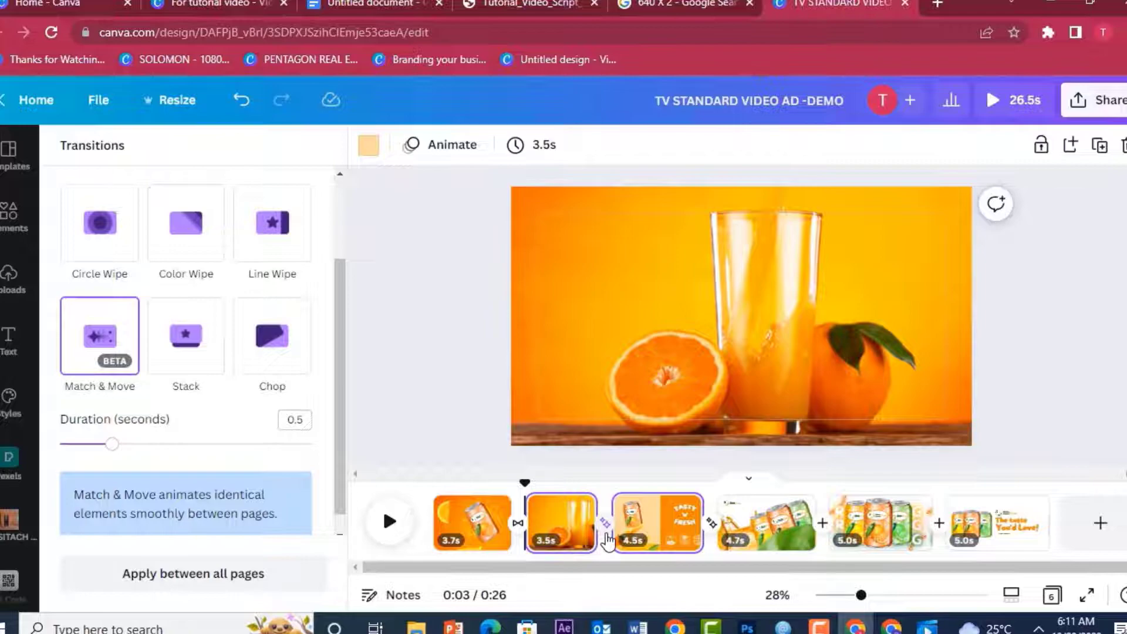
scroll(188, 293, up, 3)
click(188, 221)
click(558, 435)
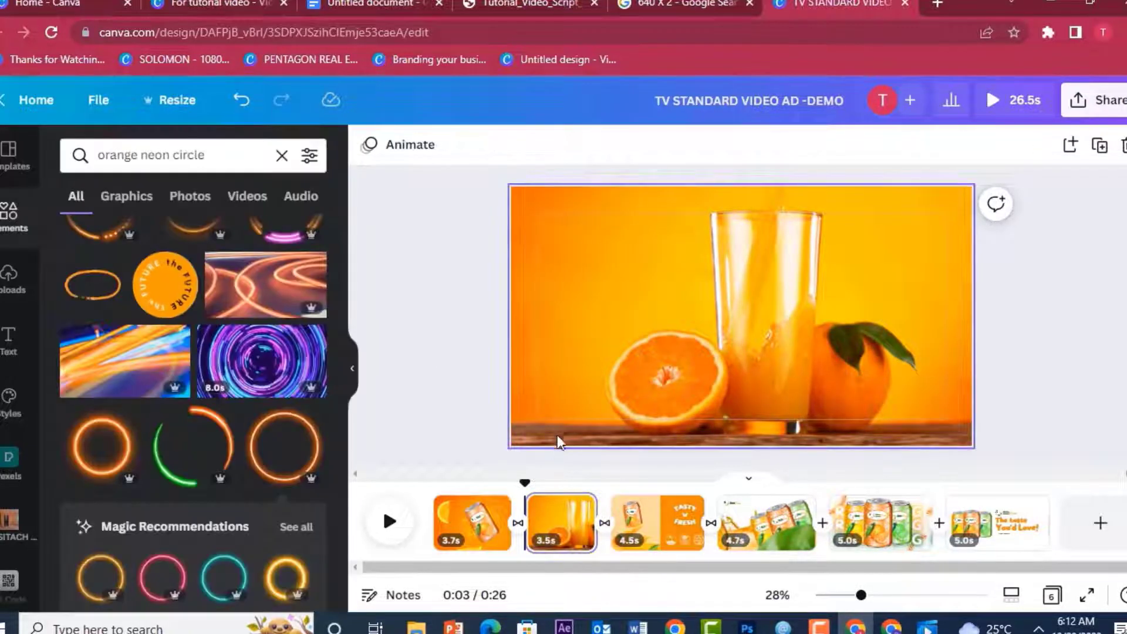
drag(524, 484, 382, 484)
click(387, 519)
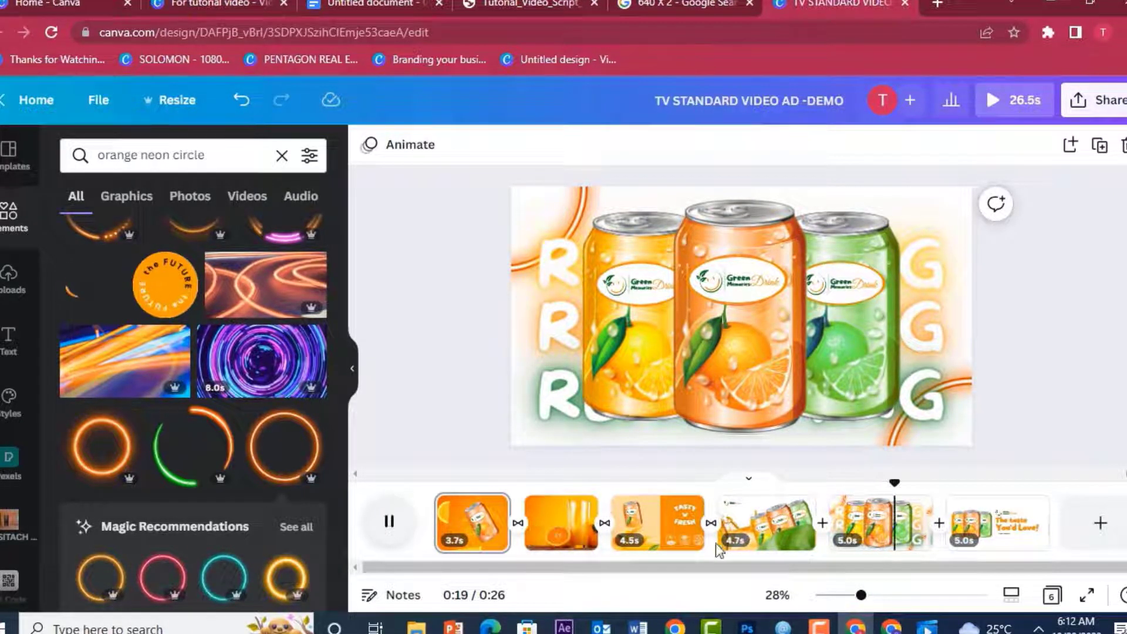
Step: Add Match & Move transitions between pages 4 and 5 and pages 5 and 6, and play back from page 4
click(821, 538)
click(813, 531)
click(135, 451)
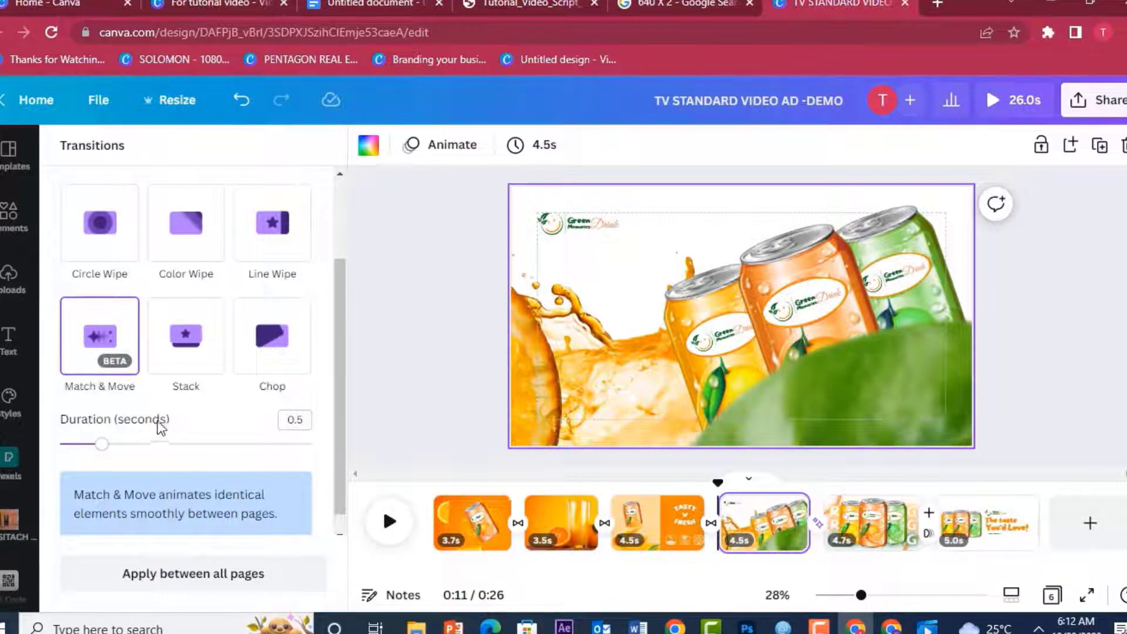
click(926, 538)
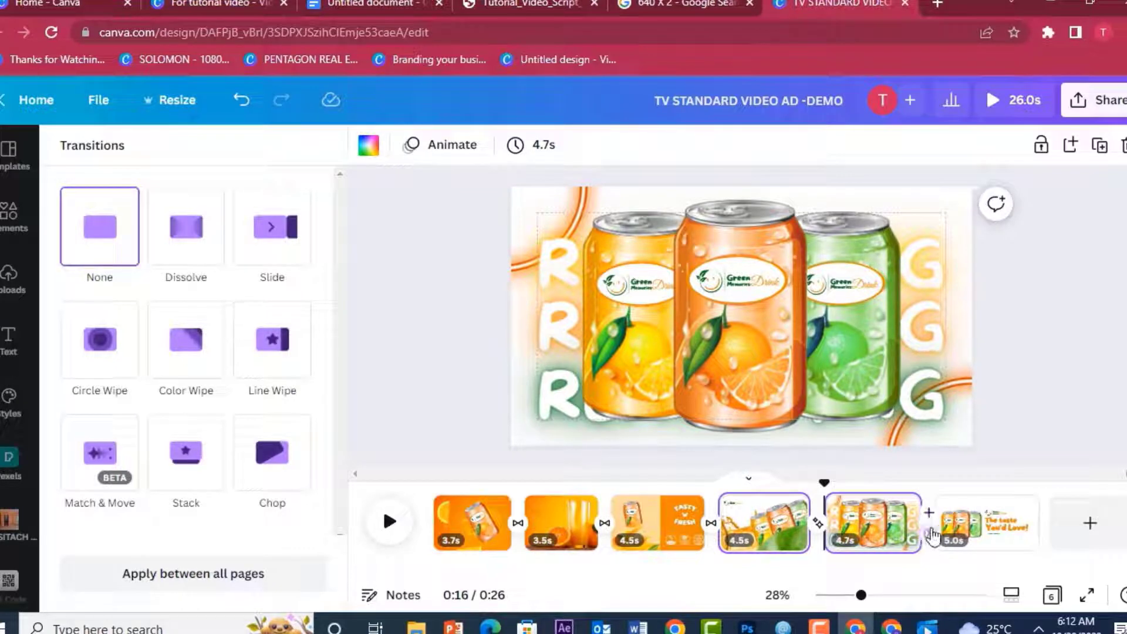
click(99, 453)
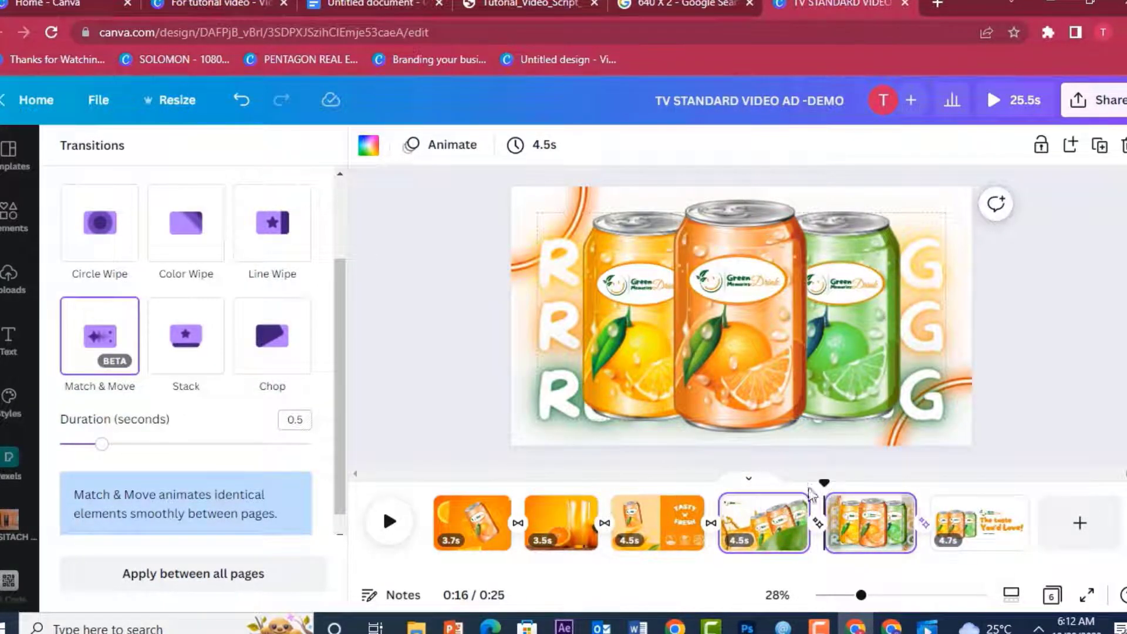
drag(677, 487, 717, 493)
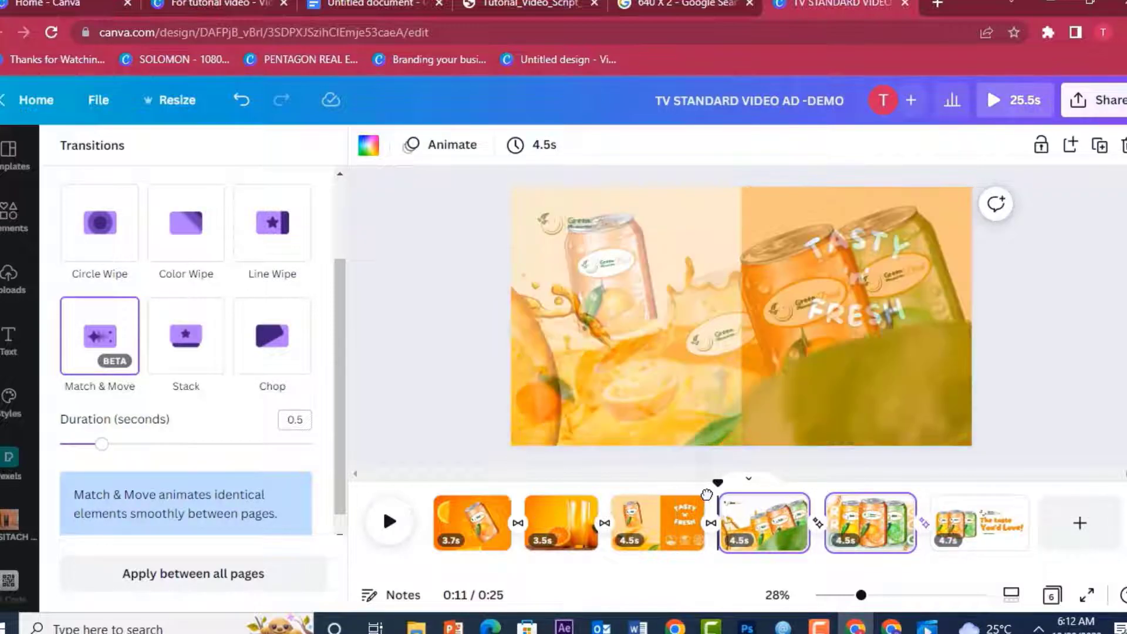
click(384, 530)
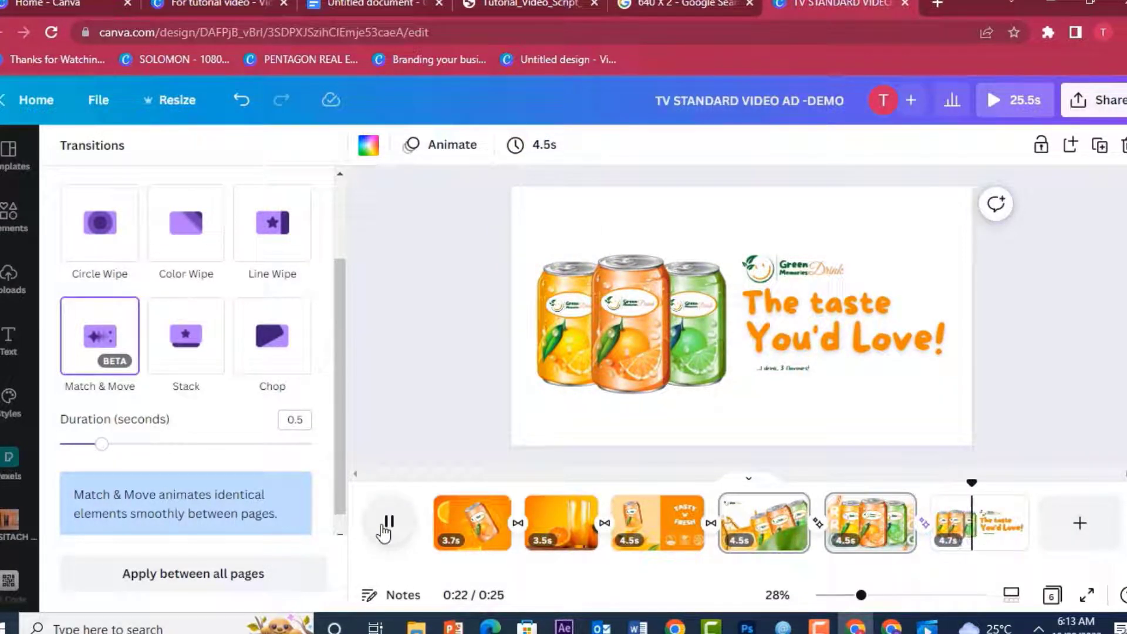
Step: Switch to the Google Docs notes and copy the background music title "Easy come"
click(373, 3)
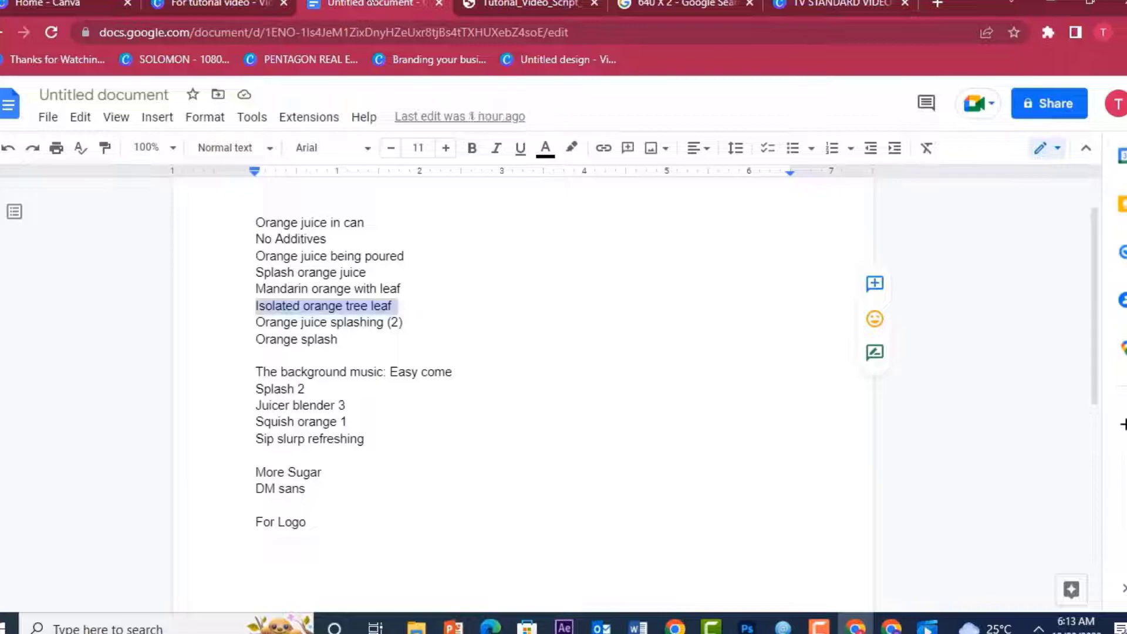
click(324, 473)
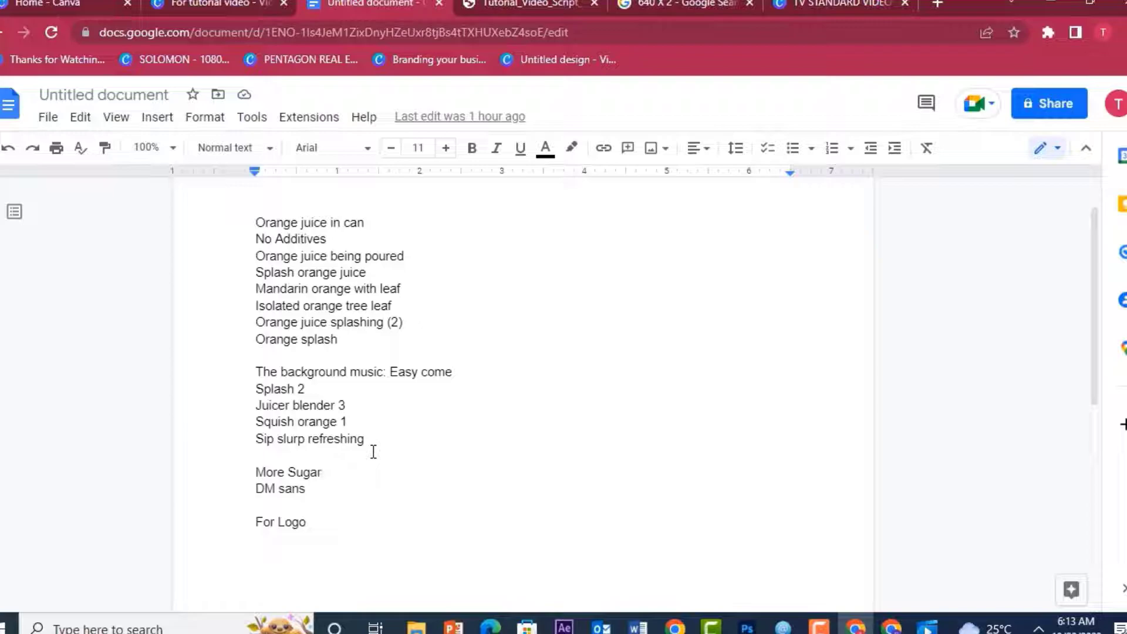
drag(456, 377, 459, 378)
key(ctrl+c)
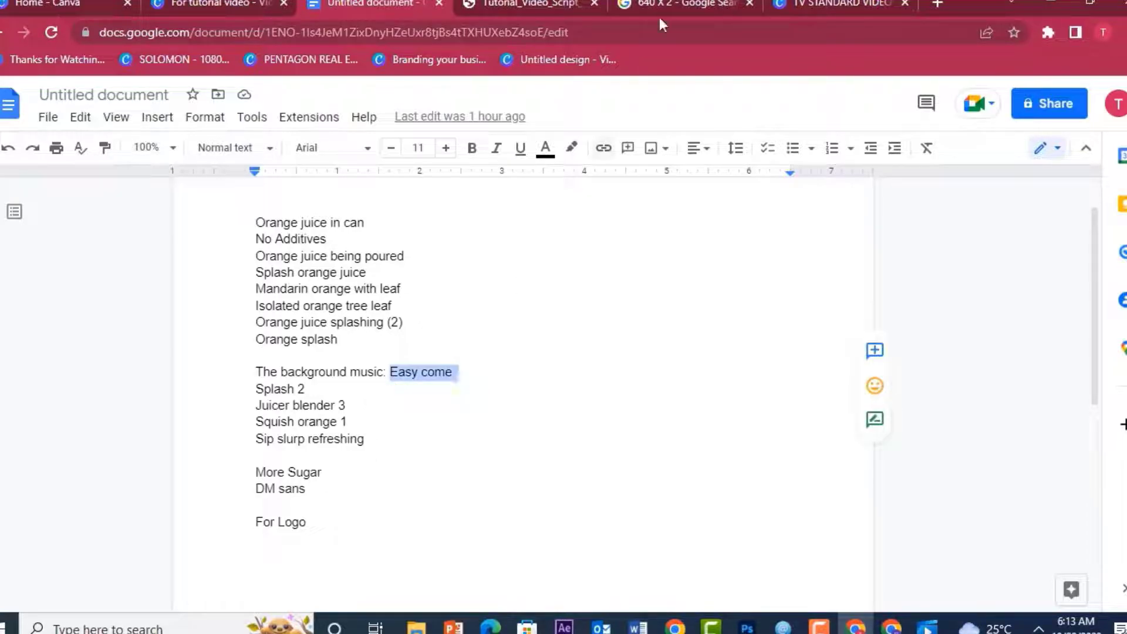
Step: Switch back to Canva, search the audio elements for "Easy come" and preview the Easy Come track
click(839, 3)
click(15, 218)
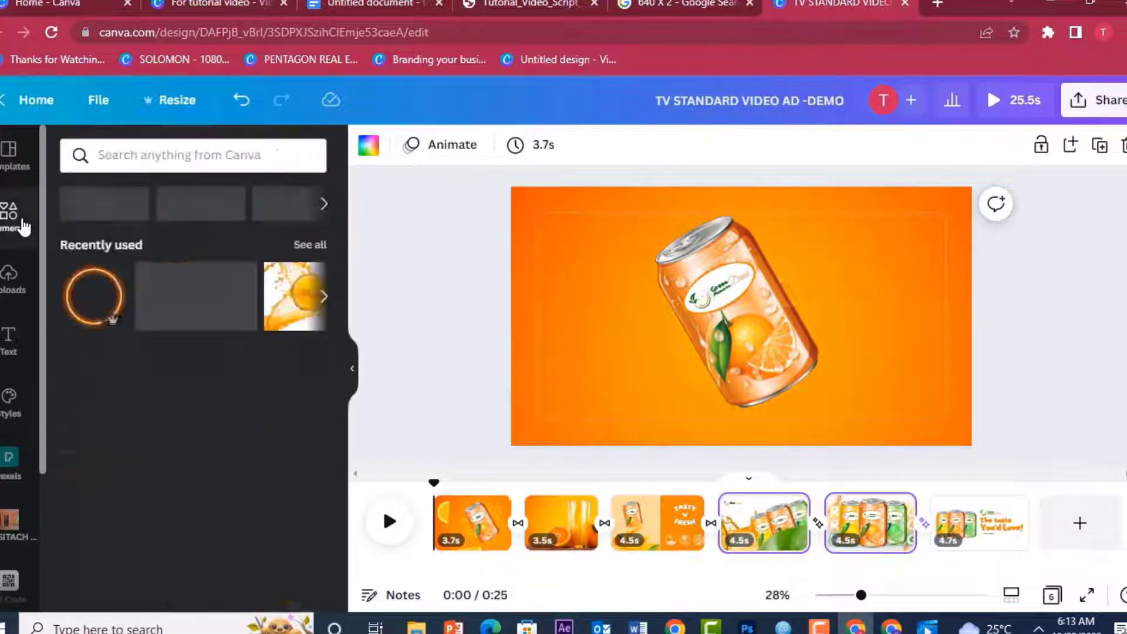
click(286, 154)
key(ctrl+v)
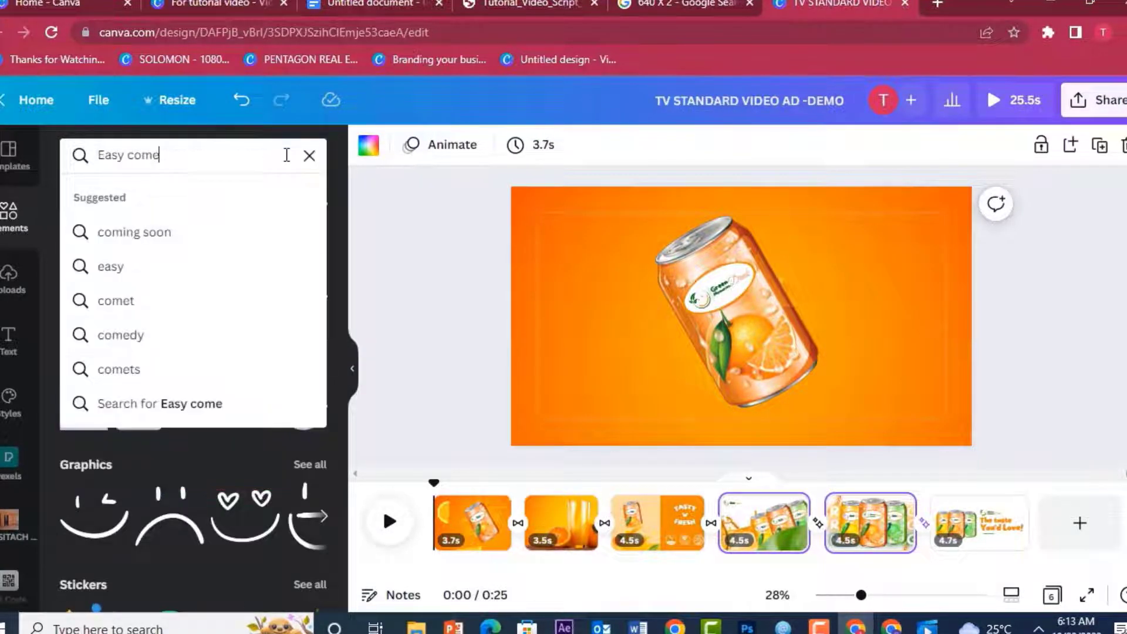
key(Return)
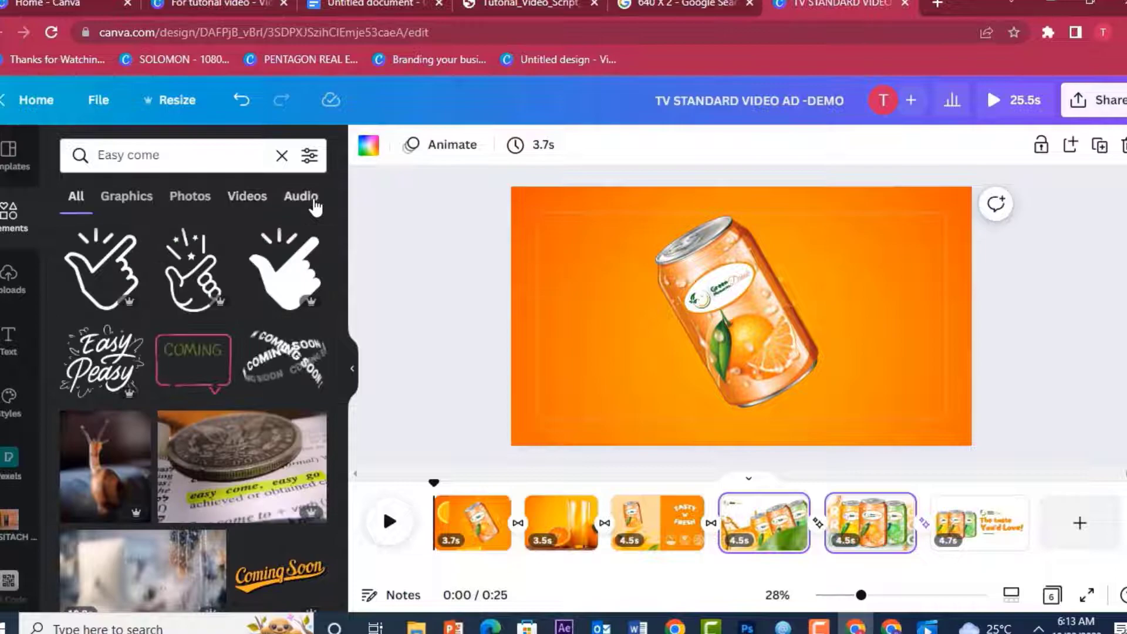
click(310, 205)
click(88, 385)
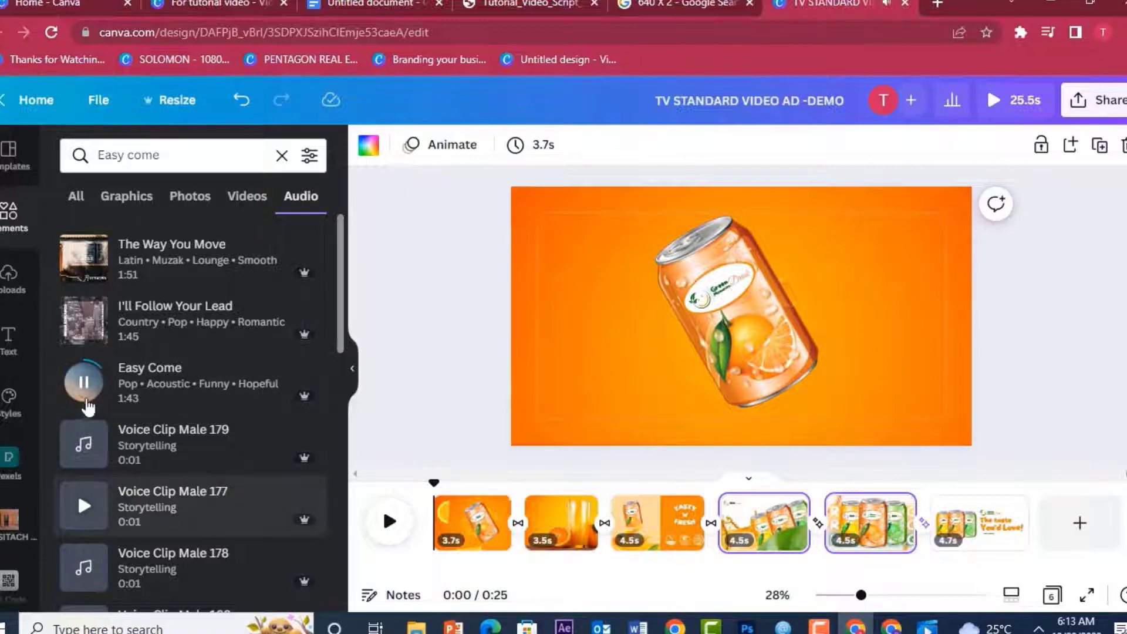
Step: Add the Easy Come track to the timeline, align it with the start of page 1 and play it
drag(232, 394, 421, 532)
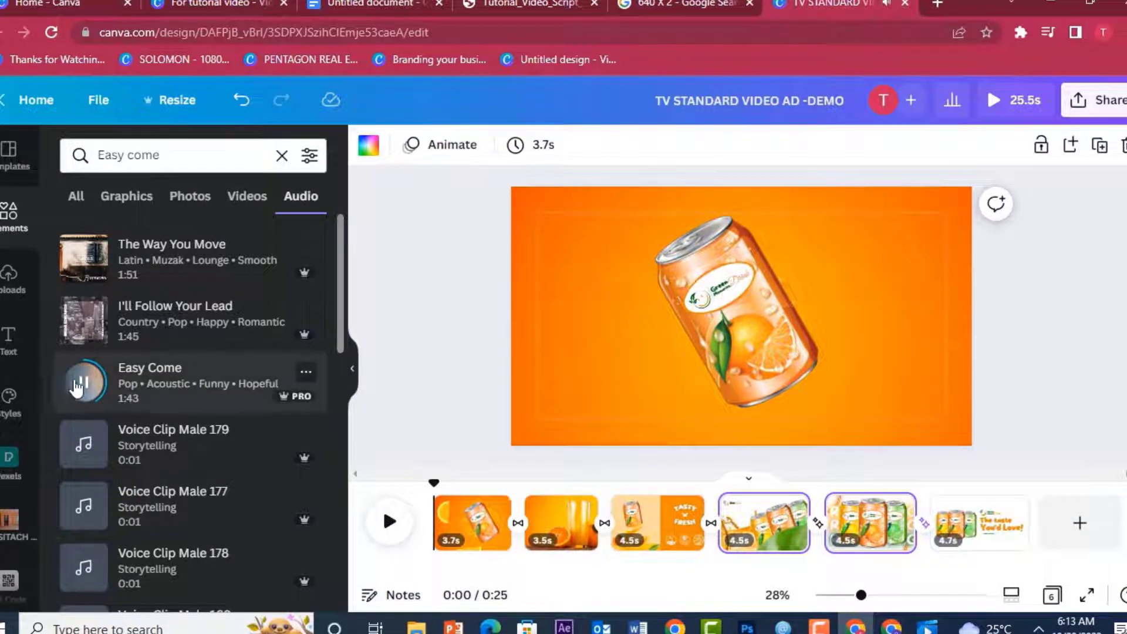
mouse_move(434, 481)
mouse_down()
mouse_move(469, 482)
mouse_move(419, 493)
mouse_up()
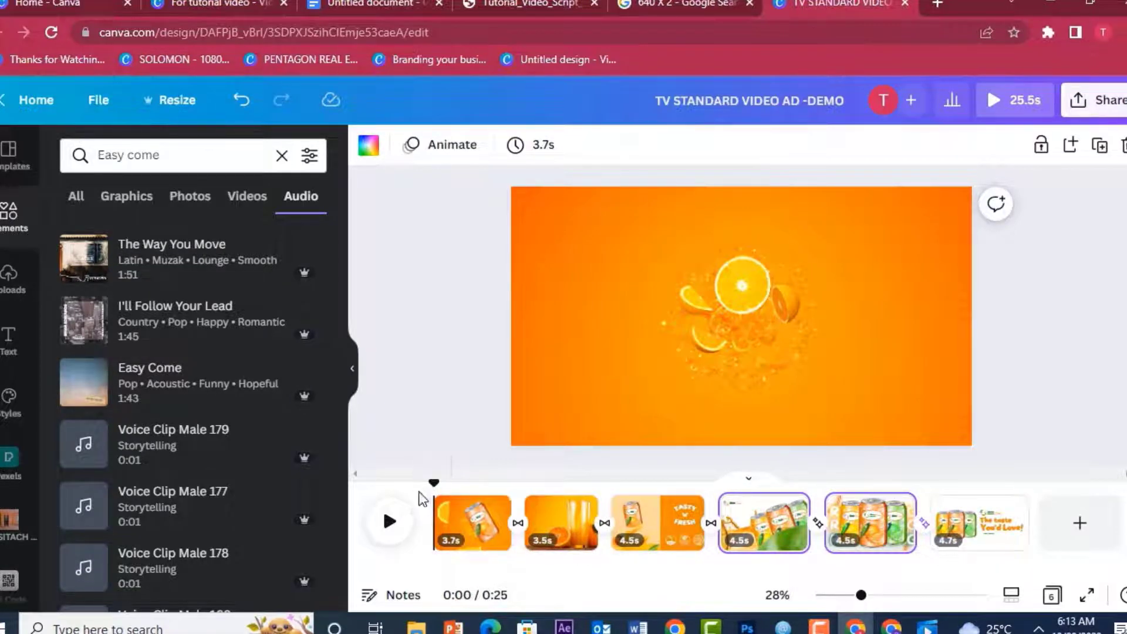
drag(151, 393, 480, 531)
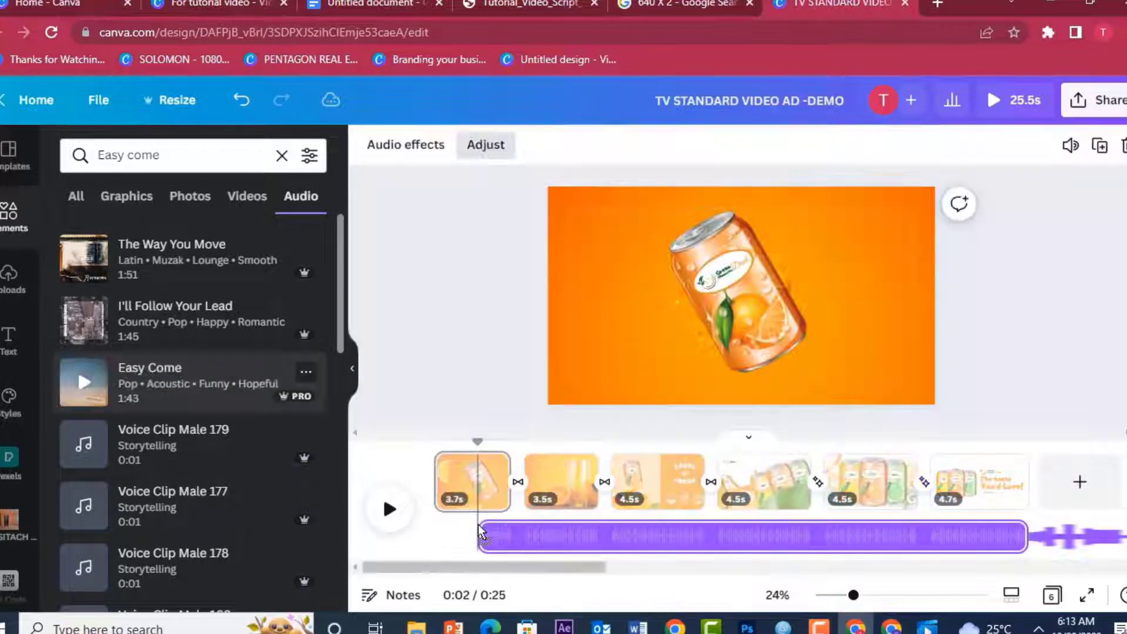
drag(475, 443, 433, 441)
drag(522, 545, 475, 545)
click(388, 511)
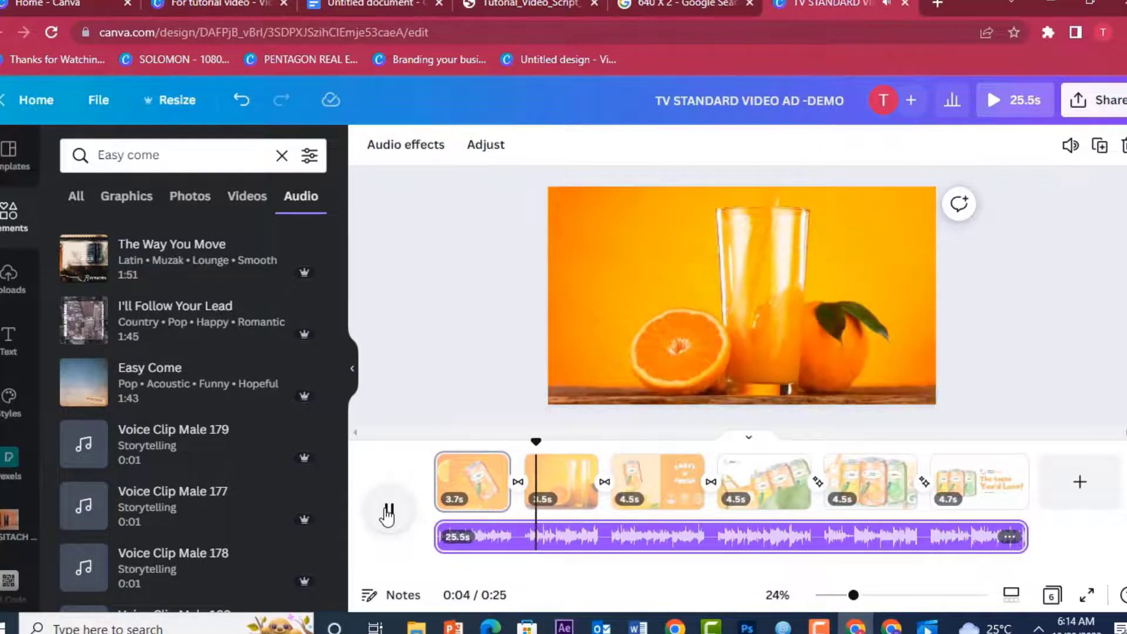
Step: Trim about 3.7 seconds off the beginning of the music, move the clip back to the video's start and play it
drag(435, 534, 513, 541)
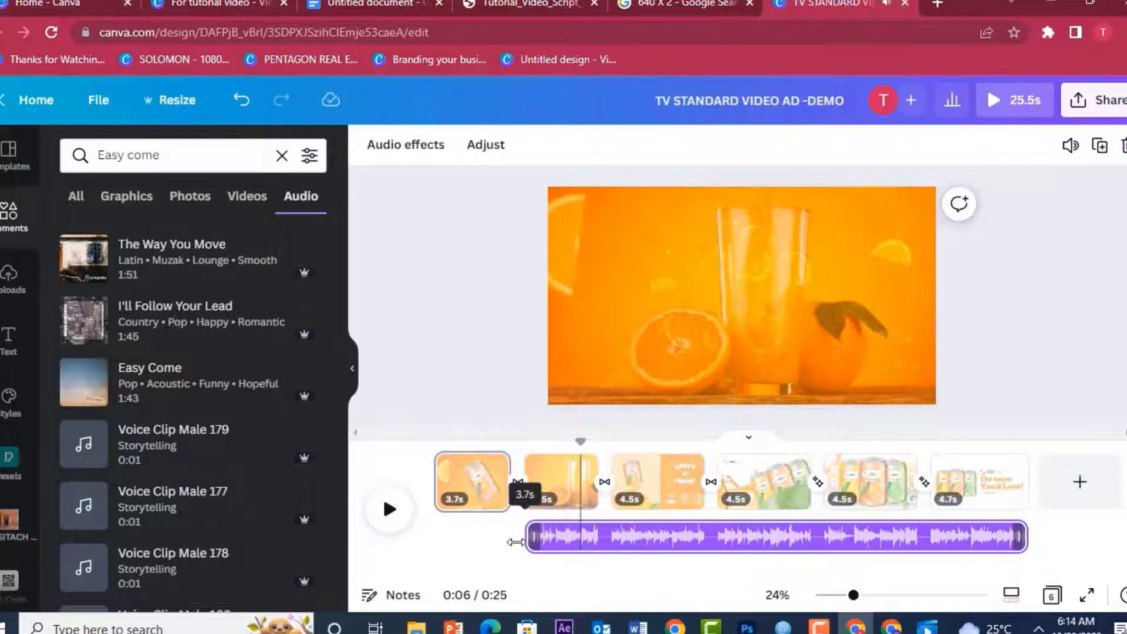
drag(614, 540, 509, 538)
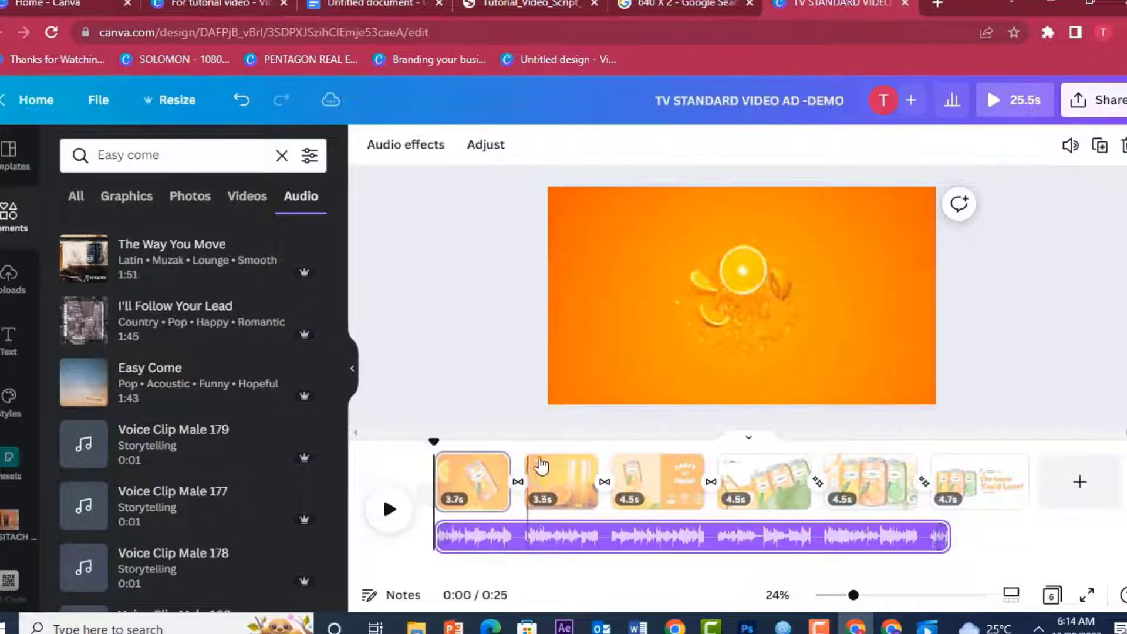
click(396, 497)
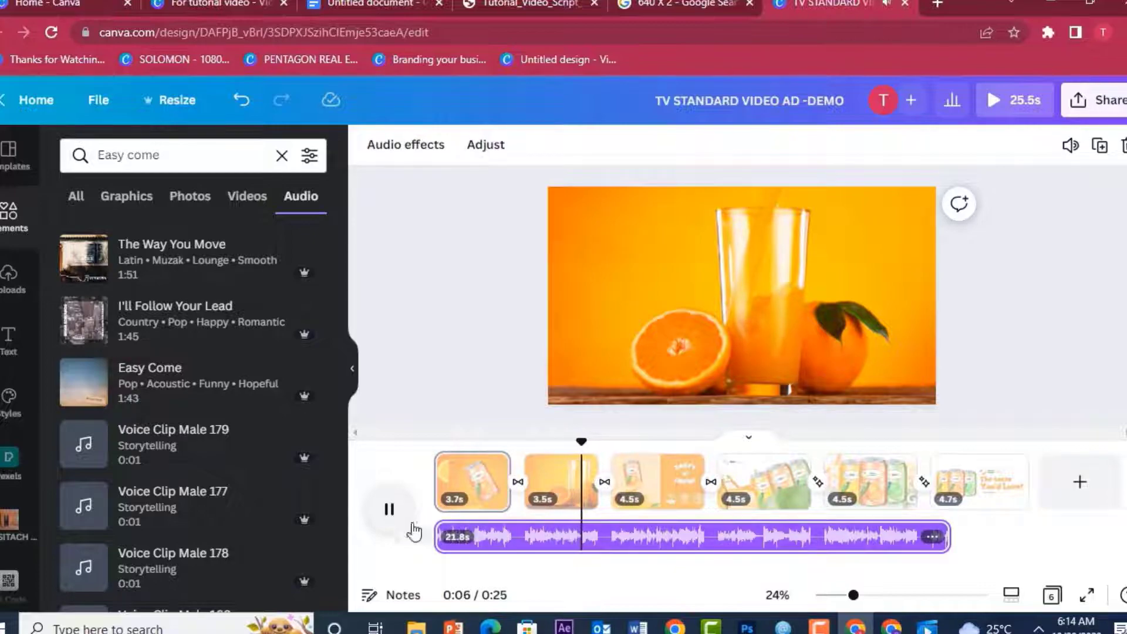
Step: Trim the beginning of the music further to a 21.4-second clip, realign it with the video's start and play it
click(443, 533)
drag(442, 533, 468, 540)
click(465, 535)
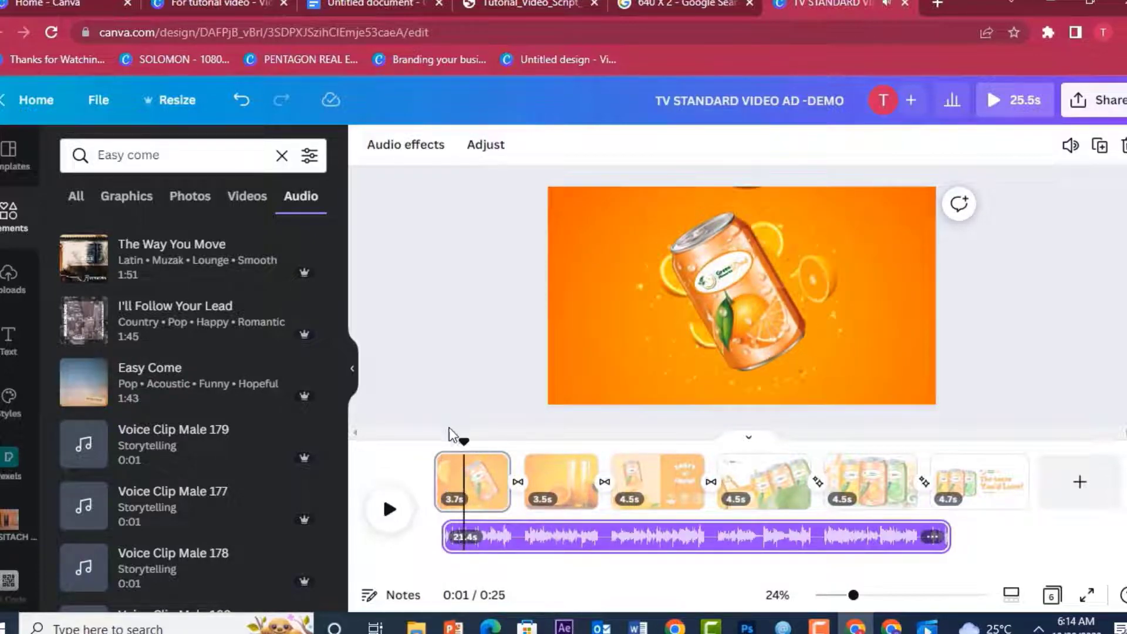
drag(451, 442, 423, 446)
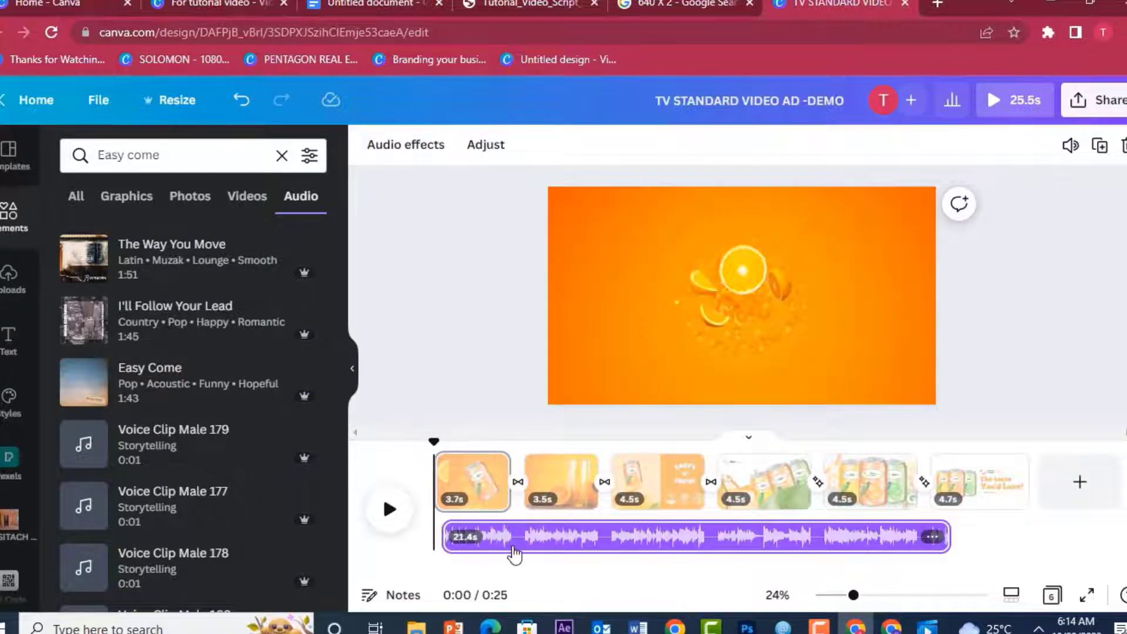
drag(504, 551, 497, 550)
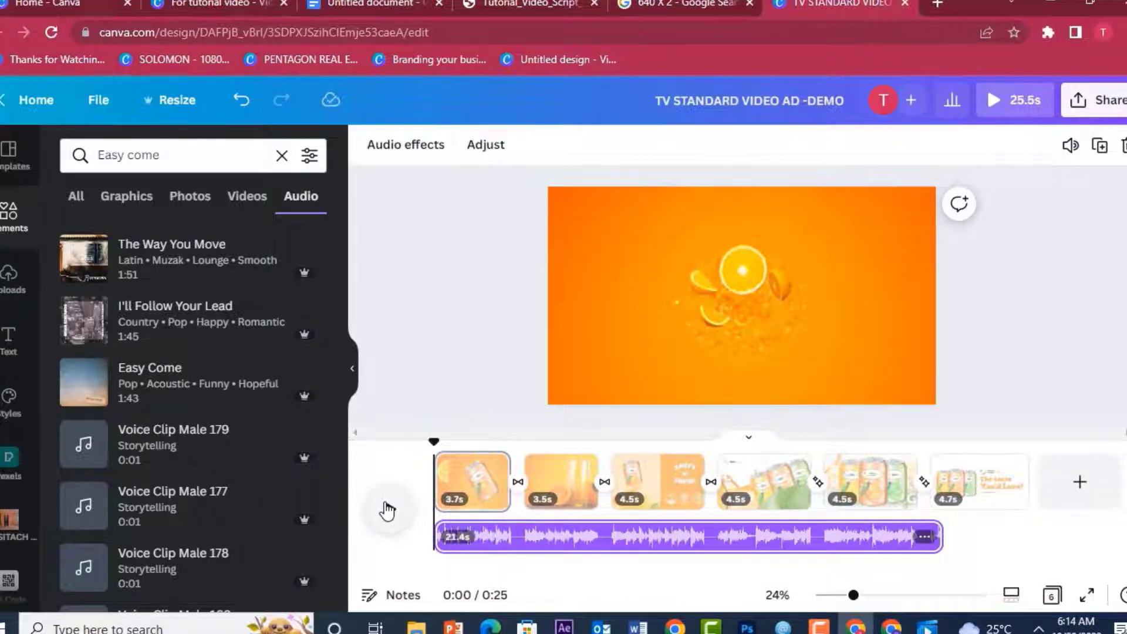
click(387, 508)
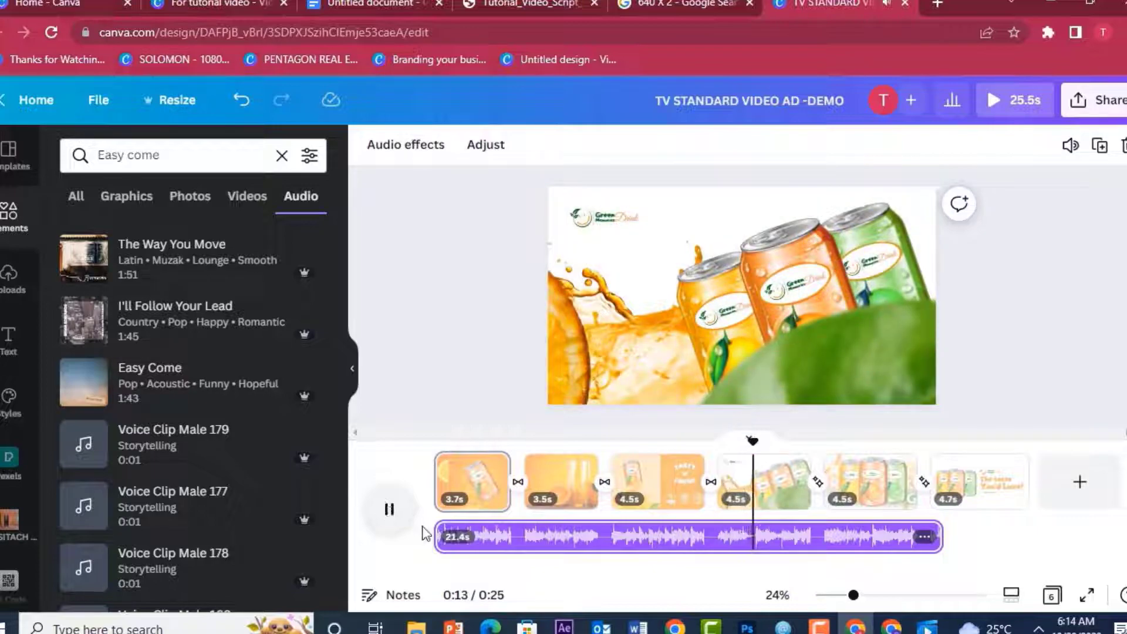
Step: Try a 0.2-second fade-in on the music track and set both fade in and fade out back to 0
click(468, 537)
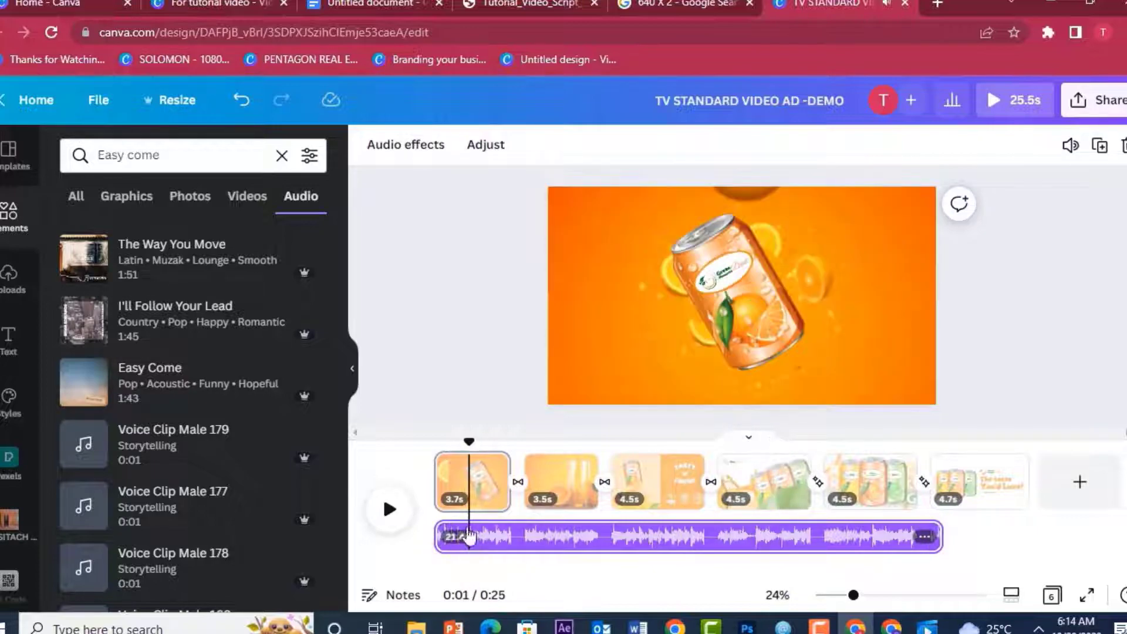
click(392, 151)
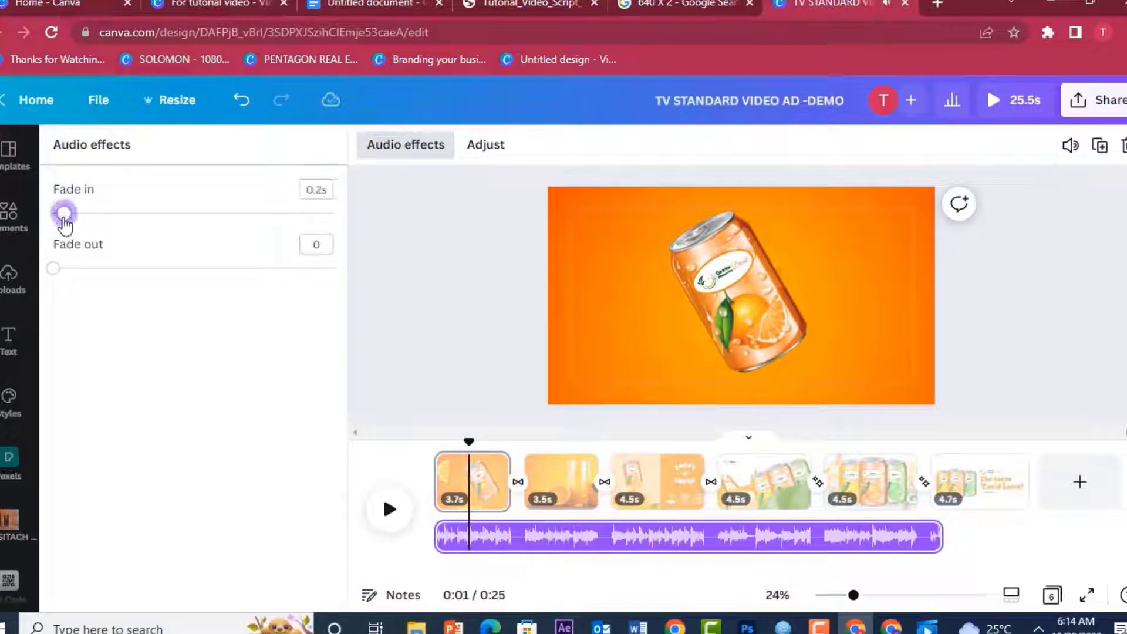
drag(64, 219, 38, 218)
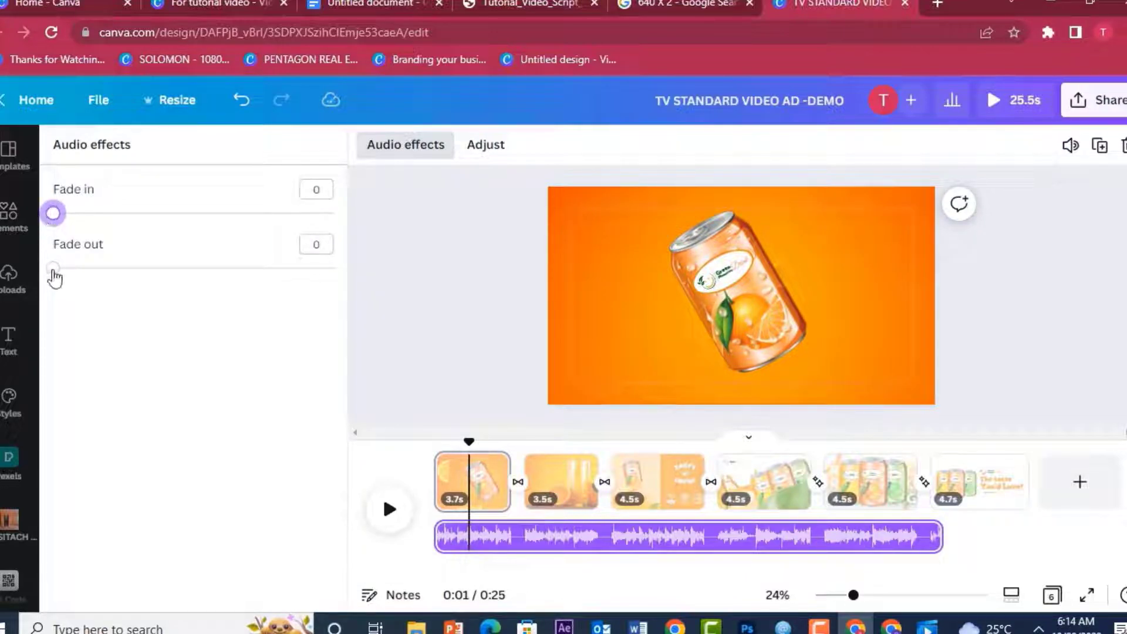
drag(56, 279, 10, 291)
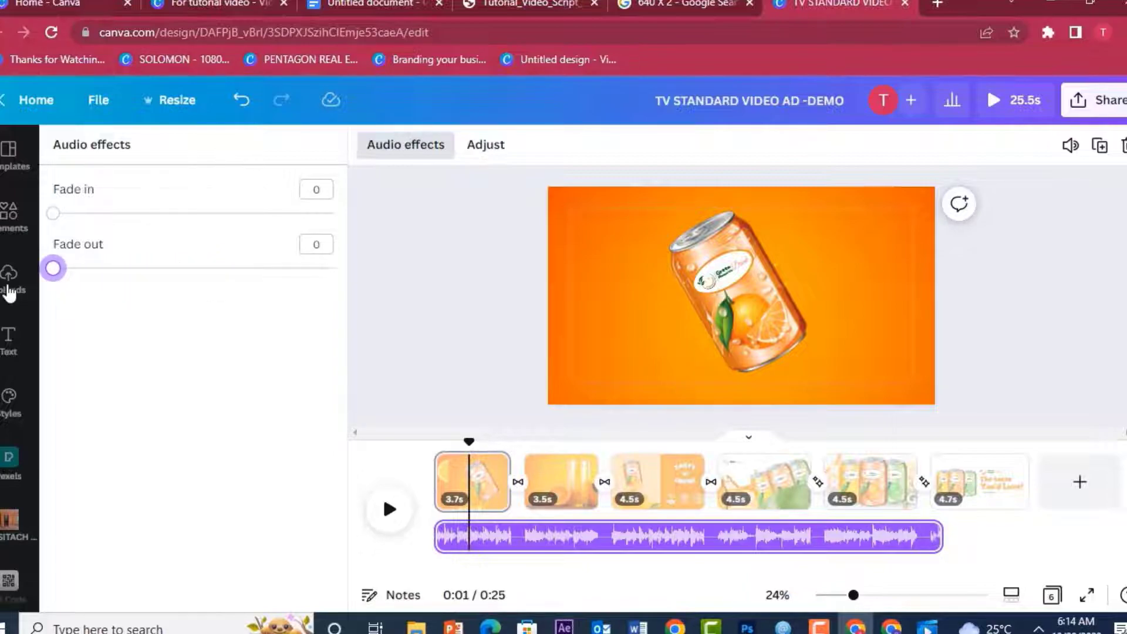
Step: Extend the background music to the end of page 6 and set its fade out to 5.0 s
mouse_move(968, 539)
mouse_down()
mouse_move(981, 531)
mouse_move(971, 534)
mouse_up()
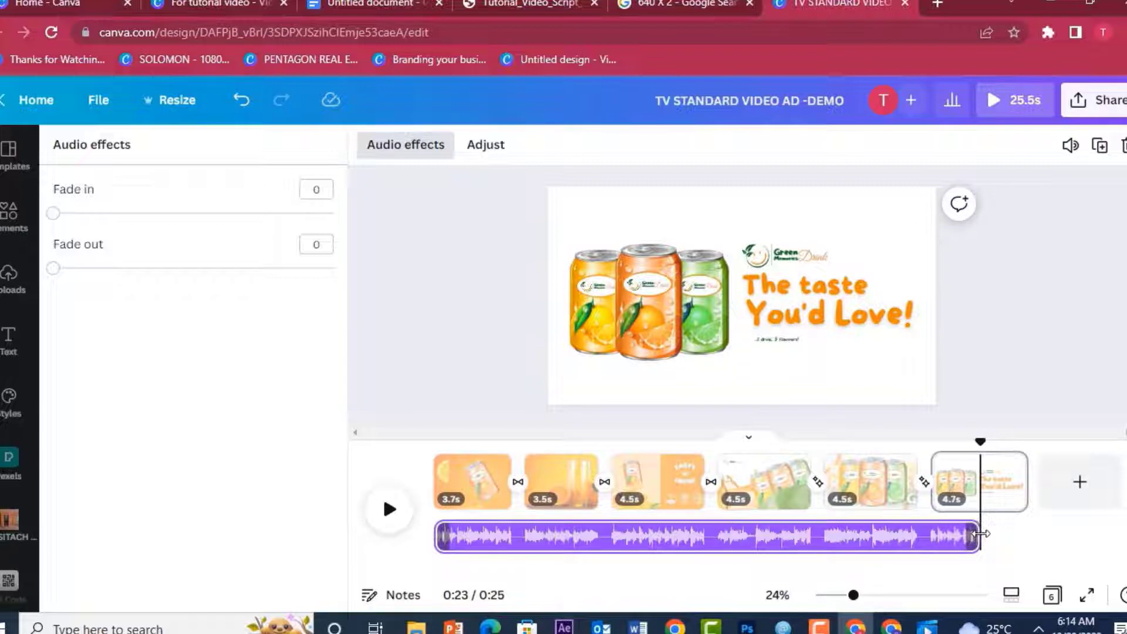
drag(997, 452, 1026, 448)
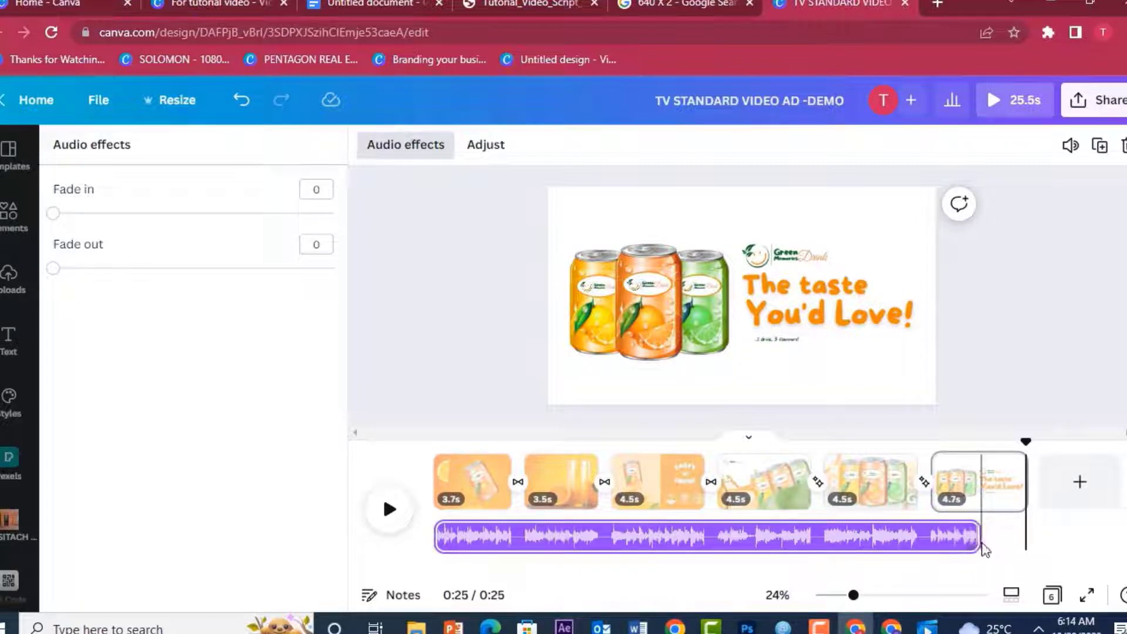
drag(974, 541, 1027, 537)
drag(1028, 442, 930, 444)
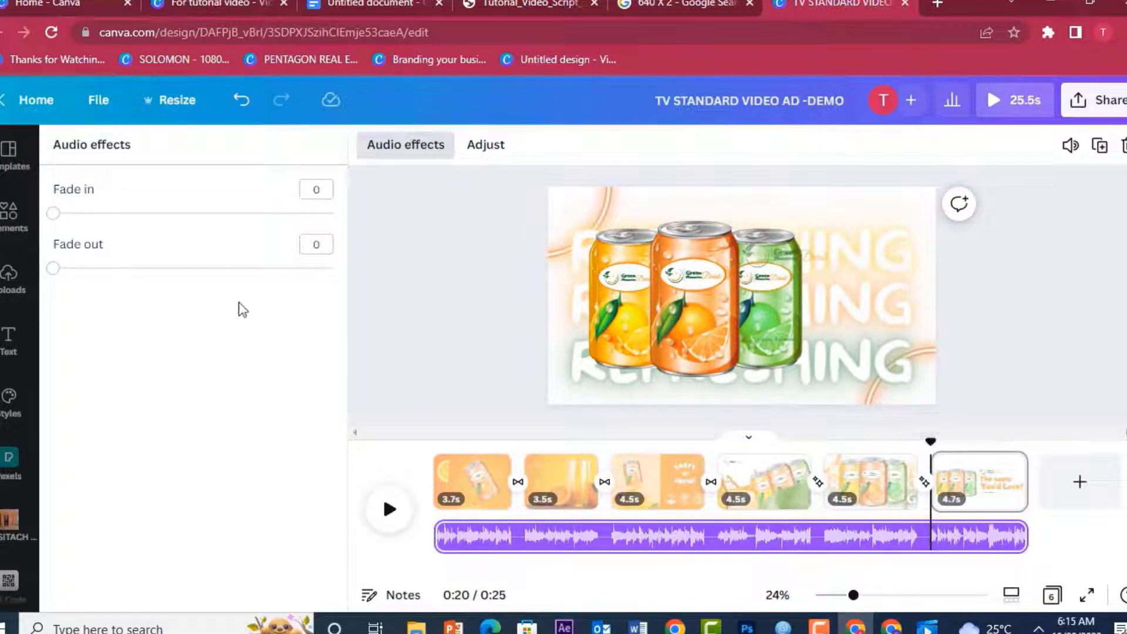
drag(54, 271, 345, 304)
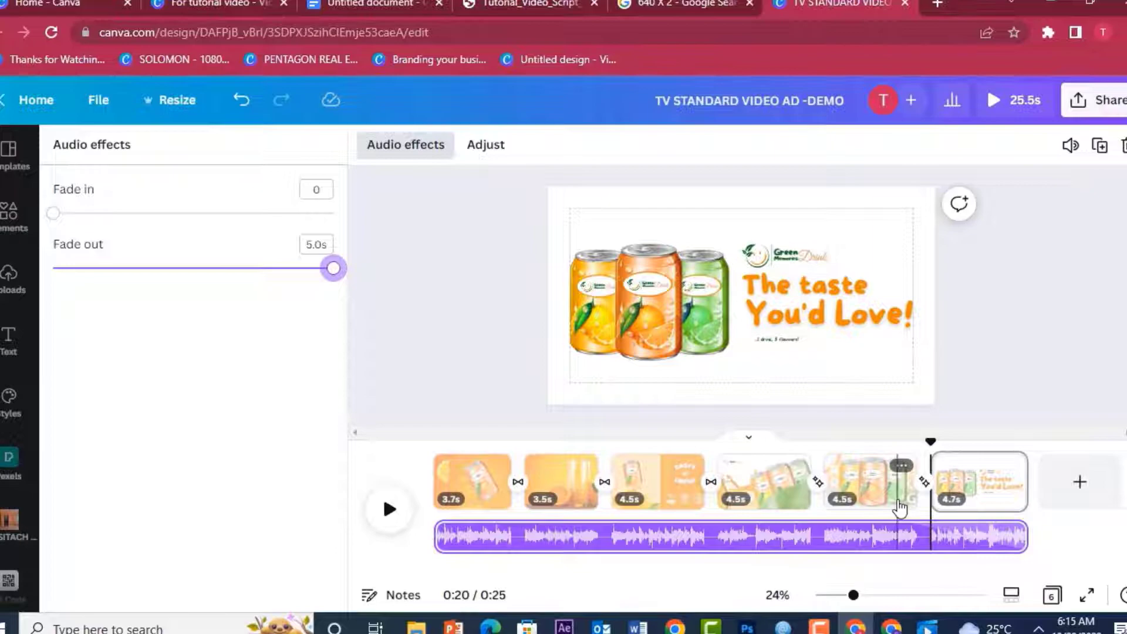
click(474, 291)
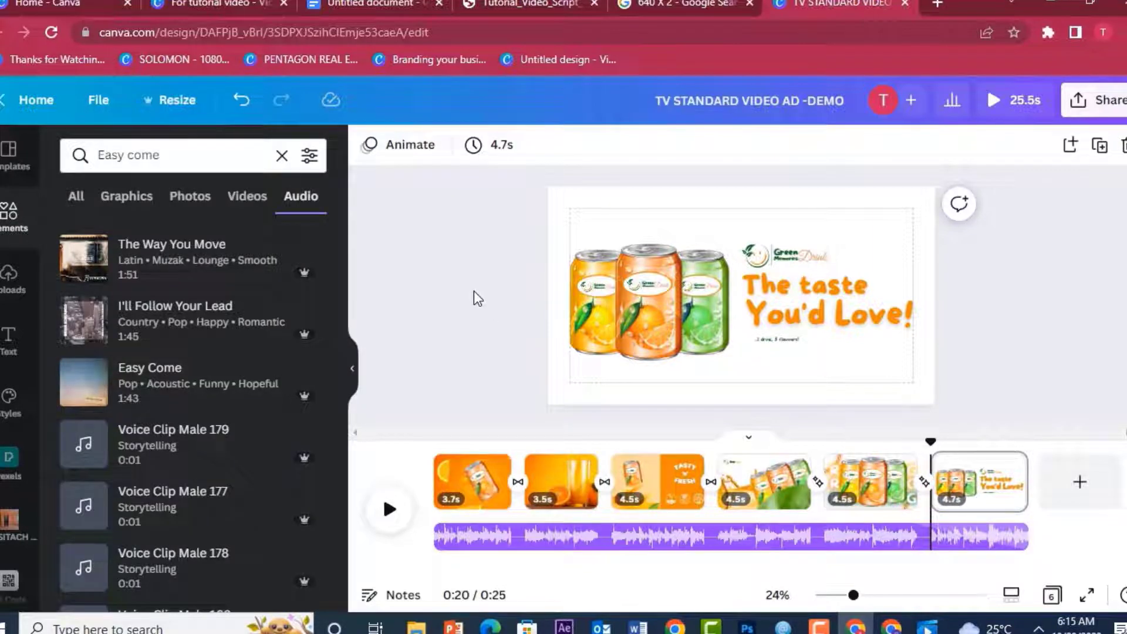
Step: Switch to the video player, play the opening of the reference video and return to the Canva design
click(927, 626)
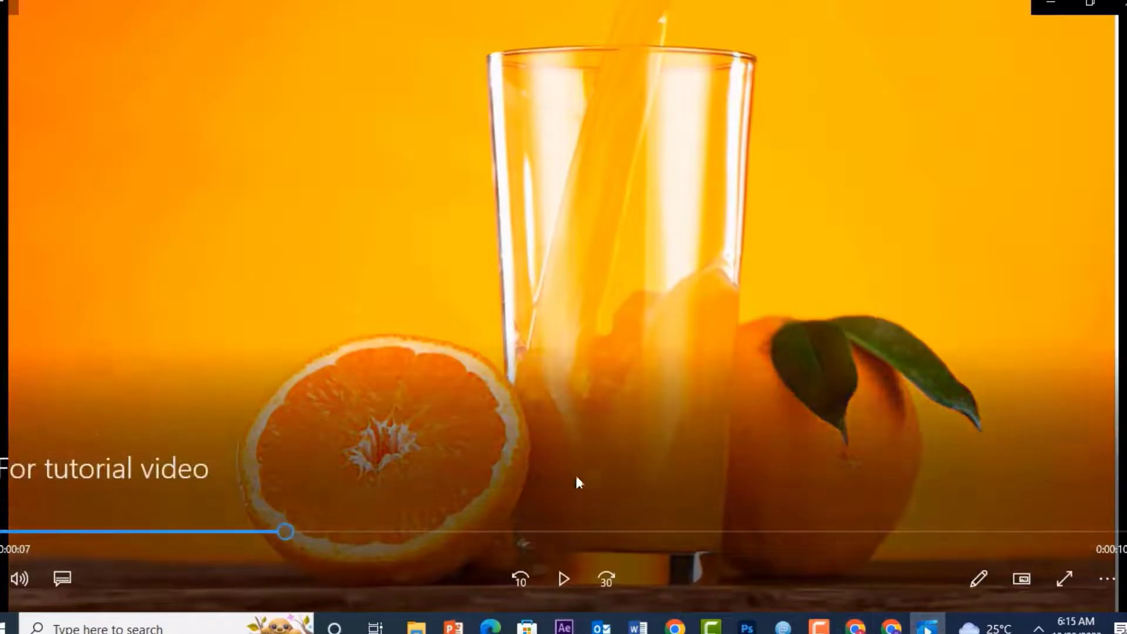
drag(306, 533, 7, 531)
click(569, 571)
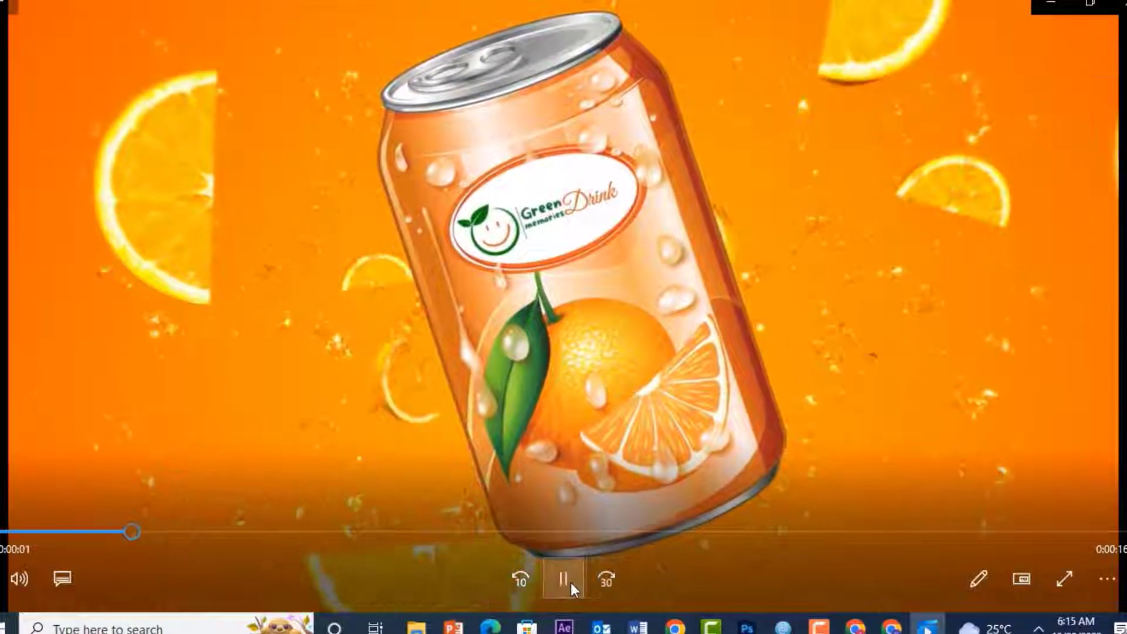
click(570, 582)
click(855, 627)
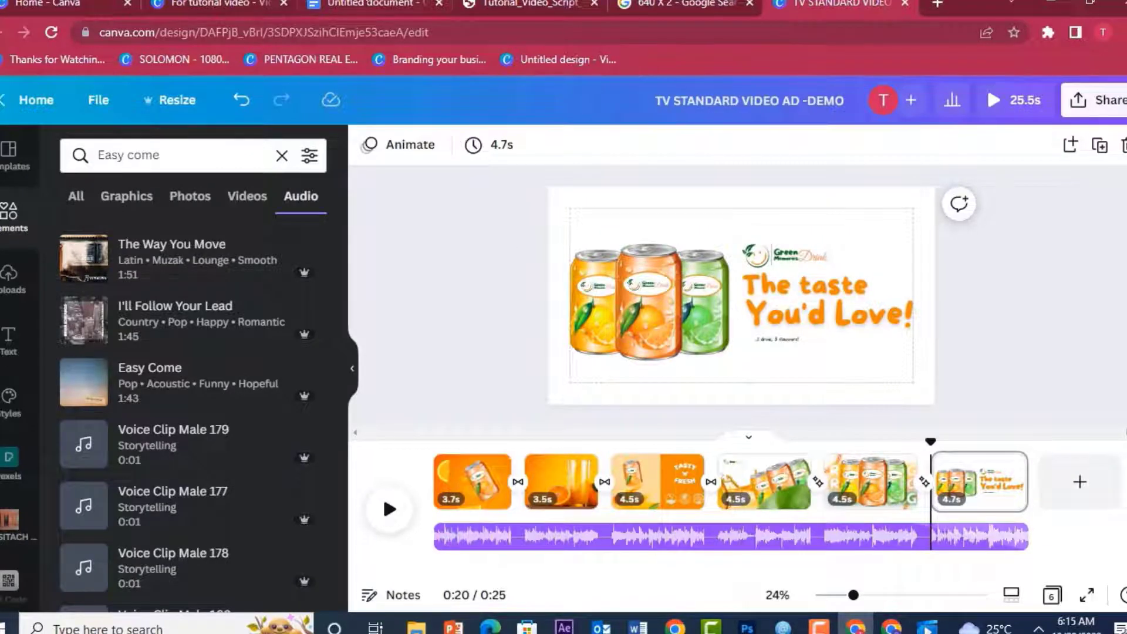
Step: Check the notes for the first sound effect and search the audio library for "splash 2"
click(375, 4)
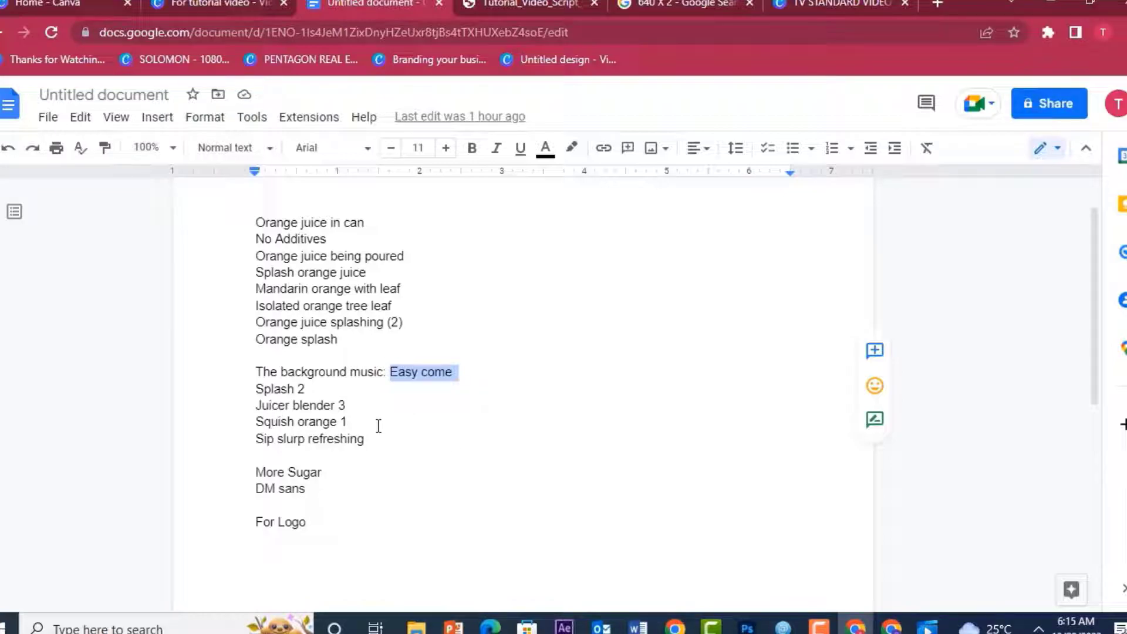
click(685, 5)
click(823, 4)
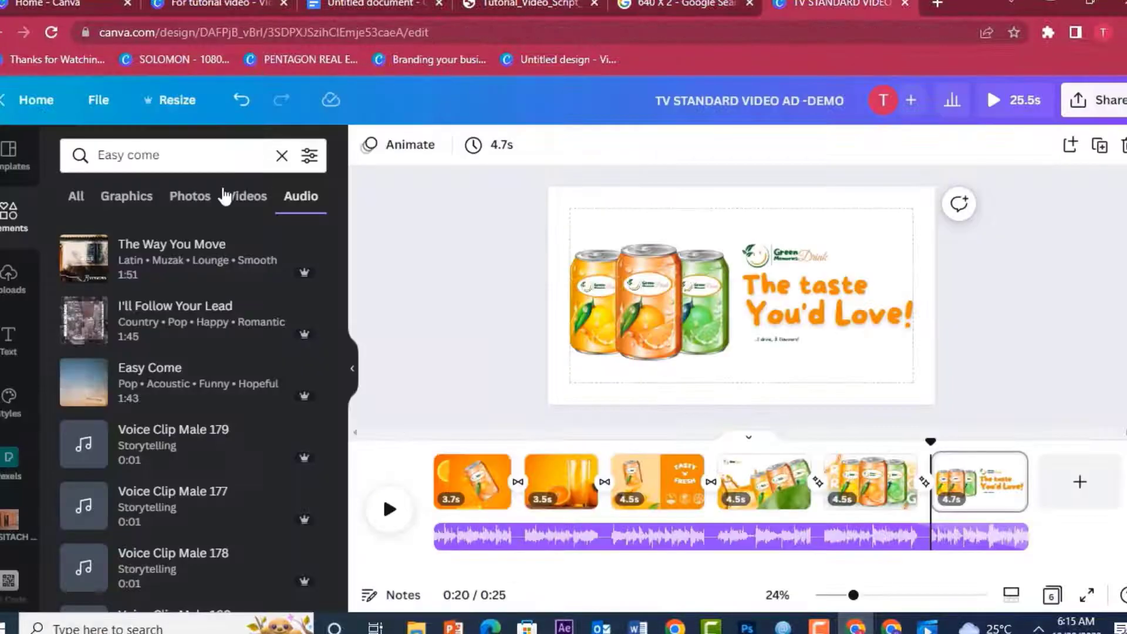
click(182, 155)
text(s)
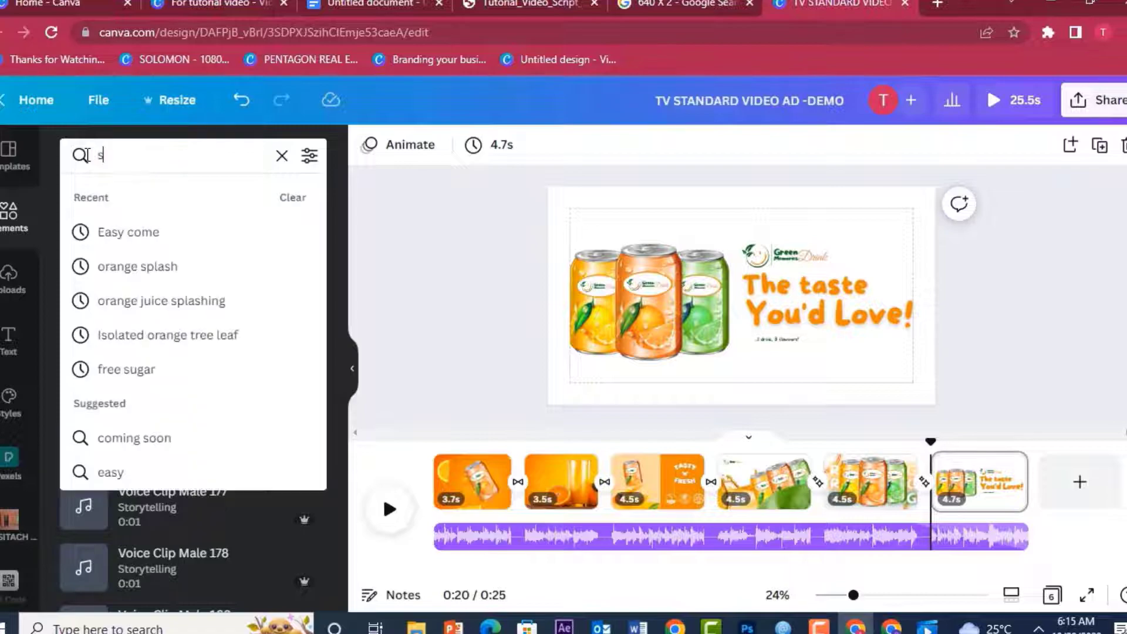
text(plash 2)
key(Return)
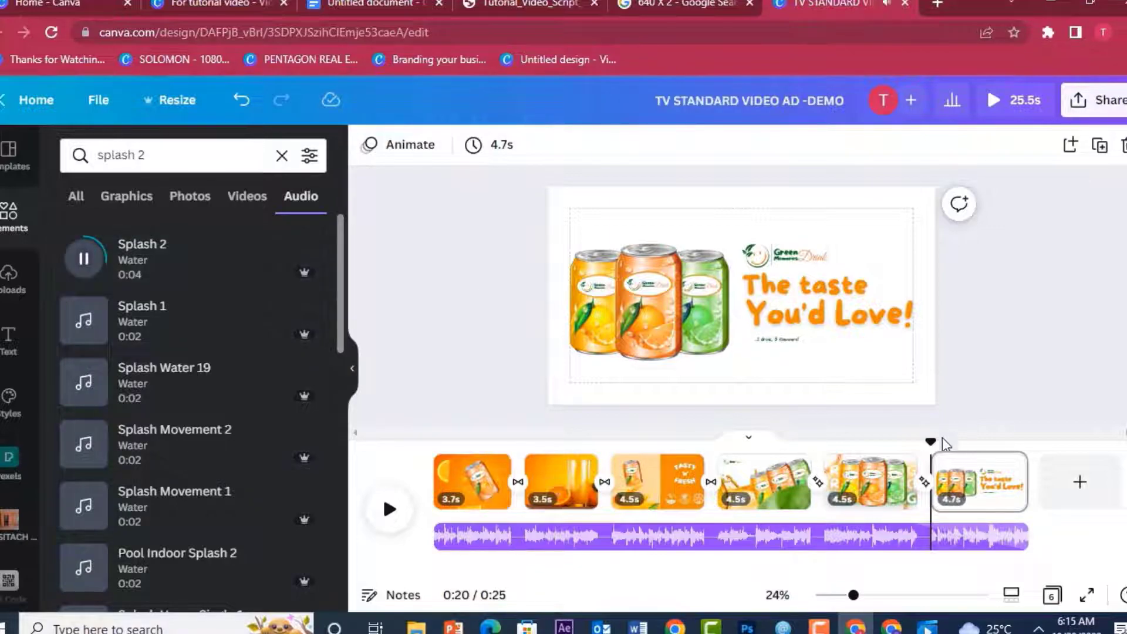
Step: Add the Splash 2 sound effect beneath page 1 at the video's start and play it
drag(930, 444, 419, 457)
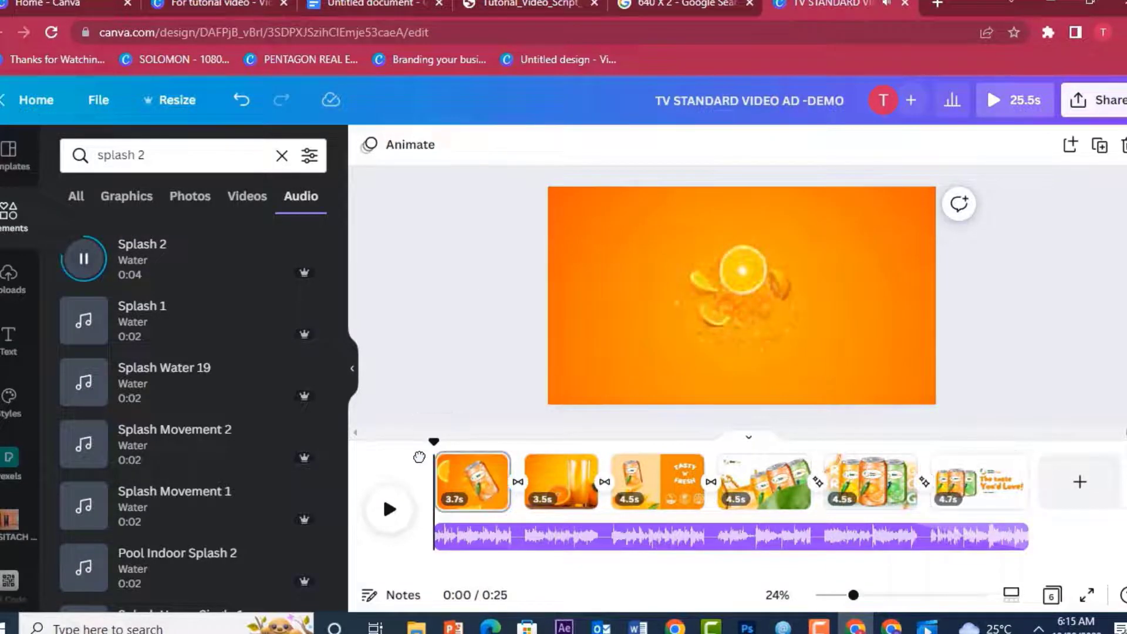
drag(130, 264, 457, 473)
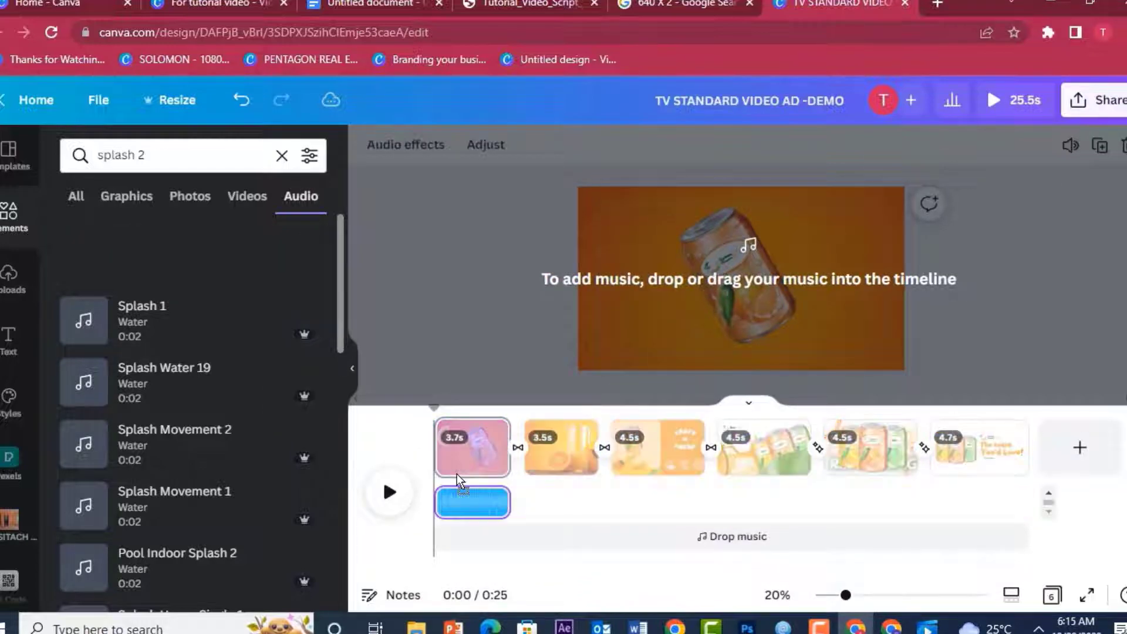
click(390, 508)
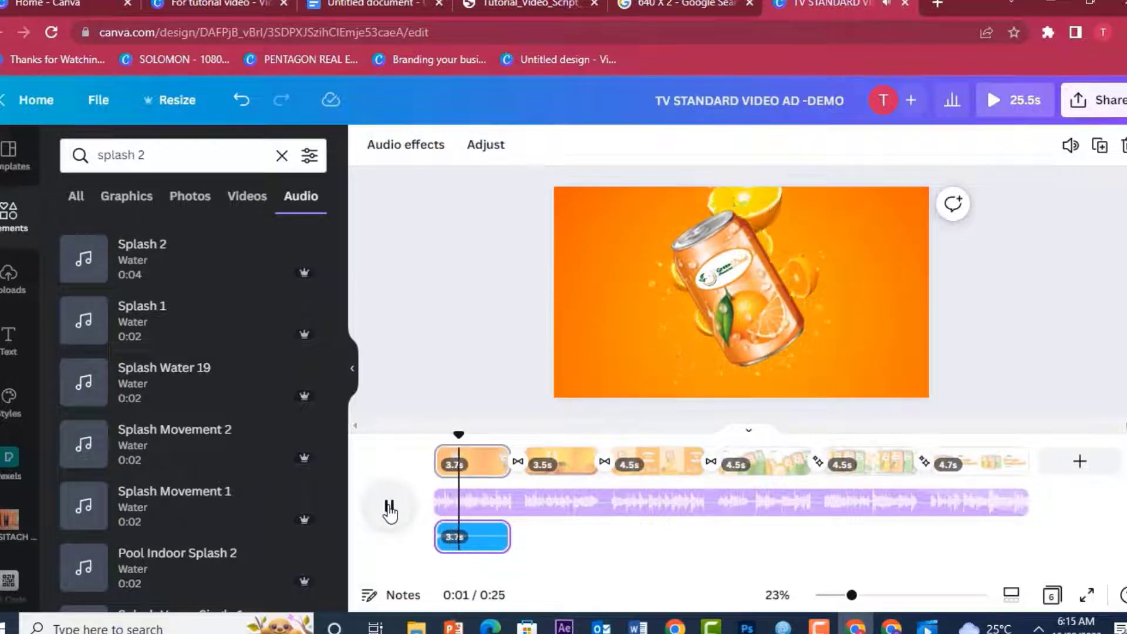
Step: Set the background music's fade in to 0.7 s and play page 1 from the start
click(465, 510)
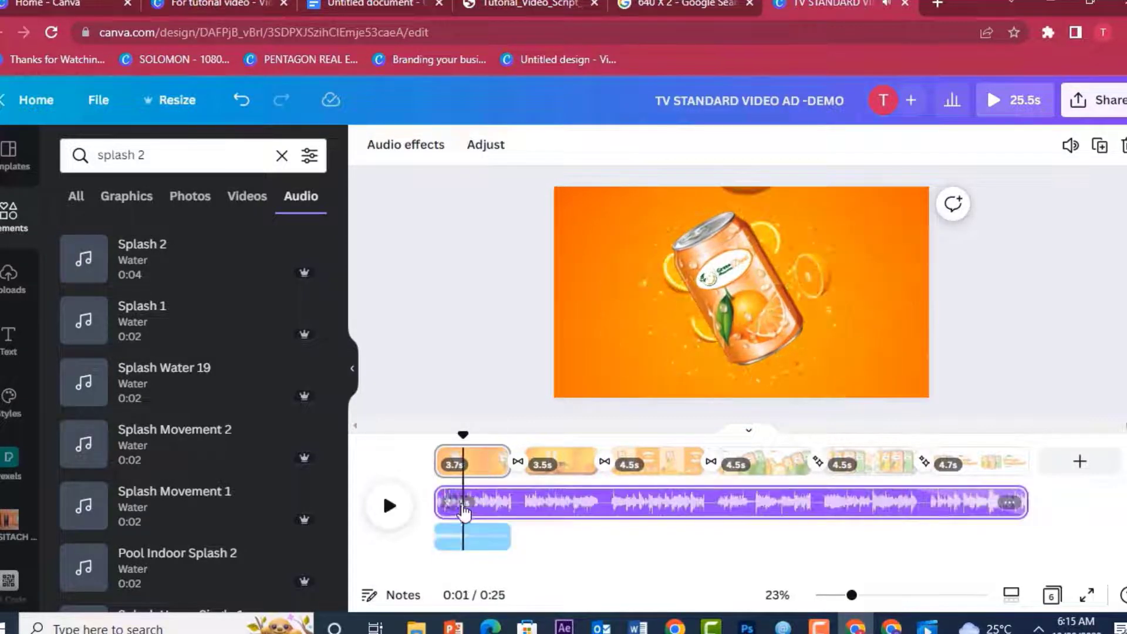
click(392, 144)
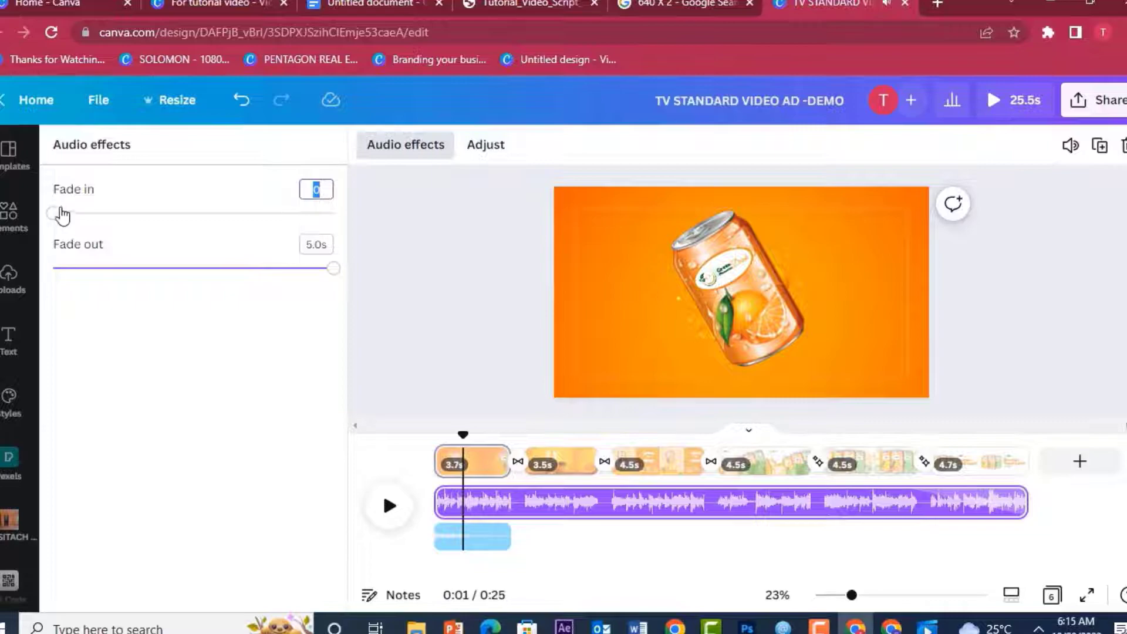
drag(54, 215, 107, 221)
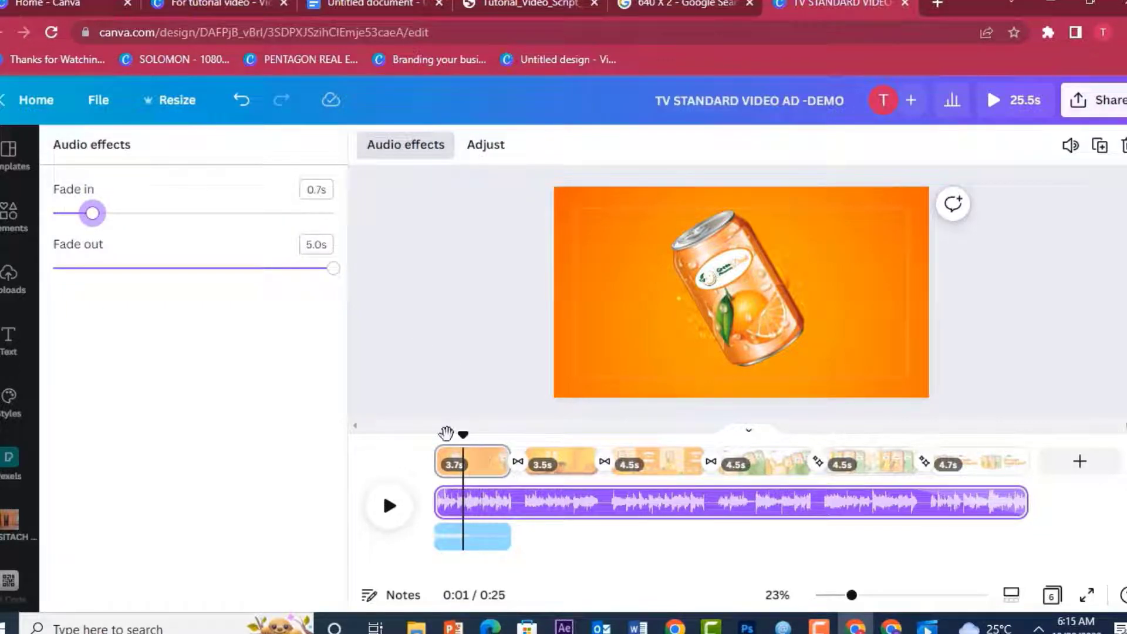
drag(458, 433, 389, 432)
click(387, 507)
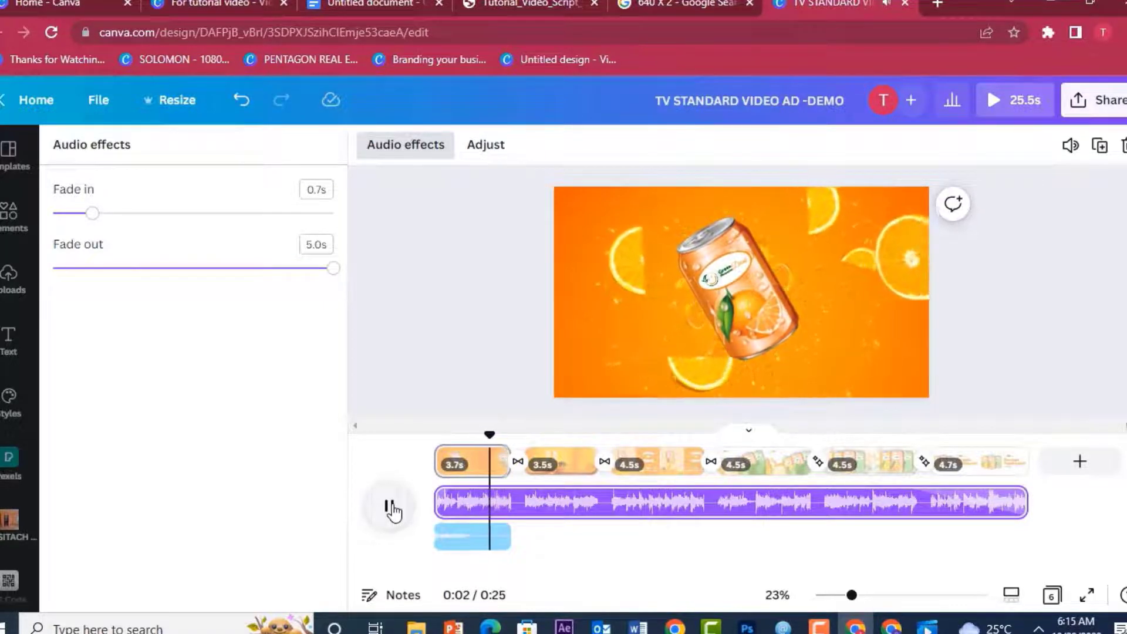
click(390, 507)
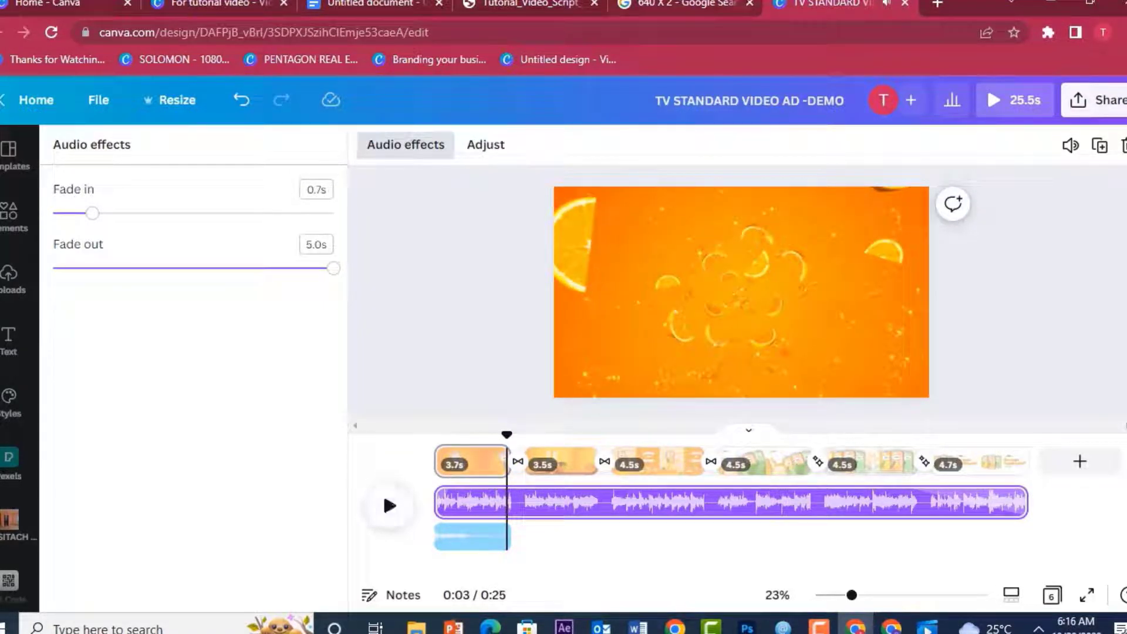
Step: Check the notes for the next sound effect and search the audio library for "juice blender 3"
click(361, 3)
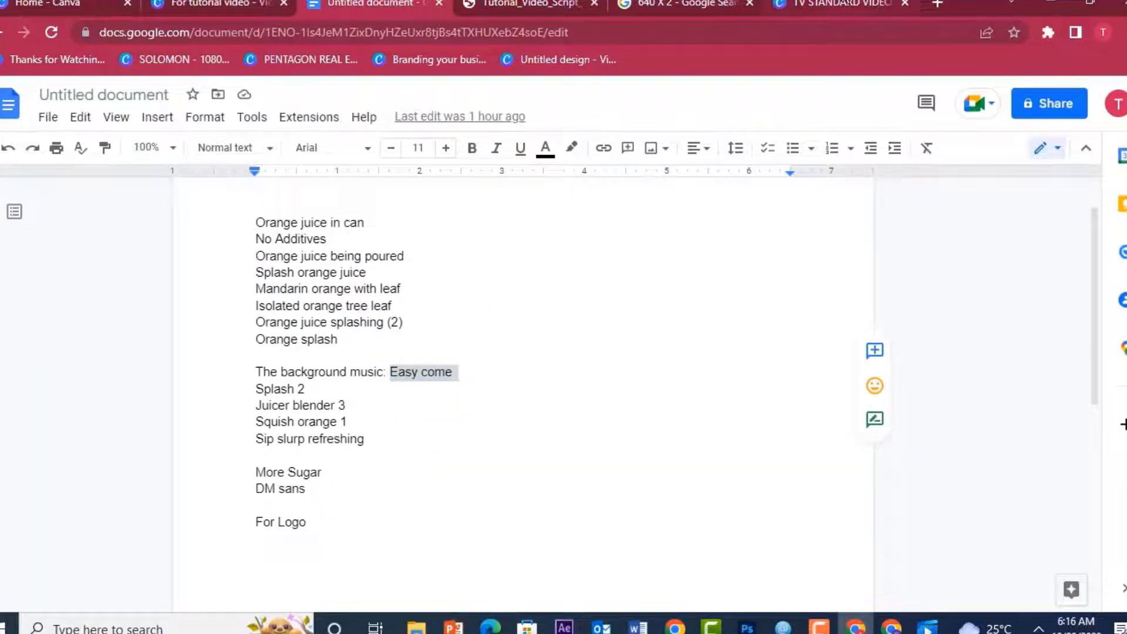
click(841, 3)
click(8, 216)
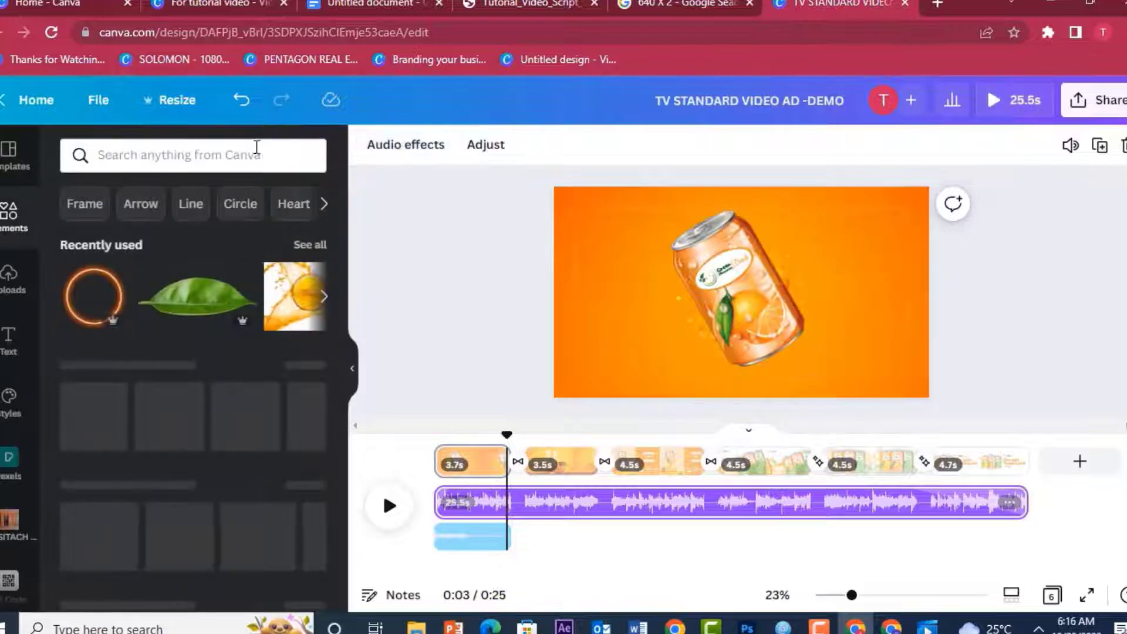
click(257, 149)
text(juic)
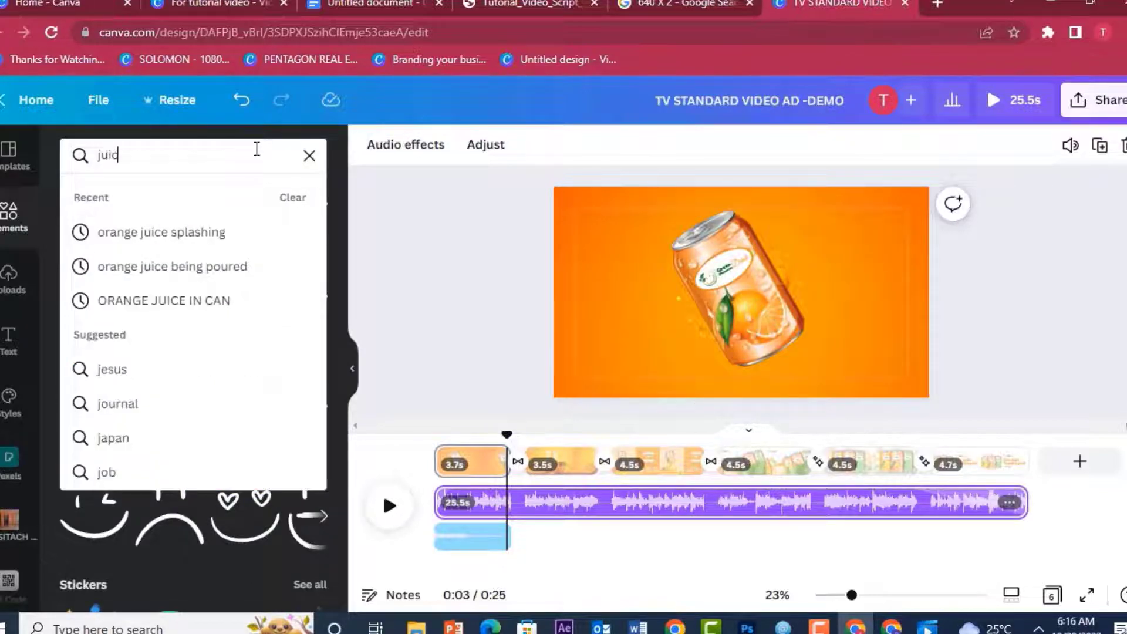
text(e blender )
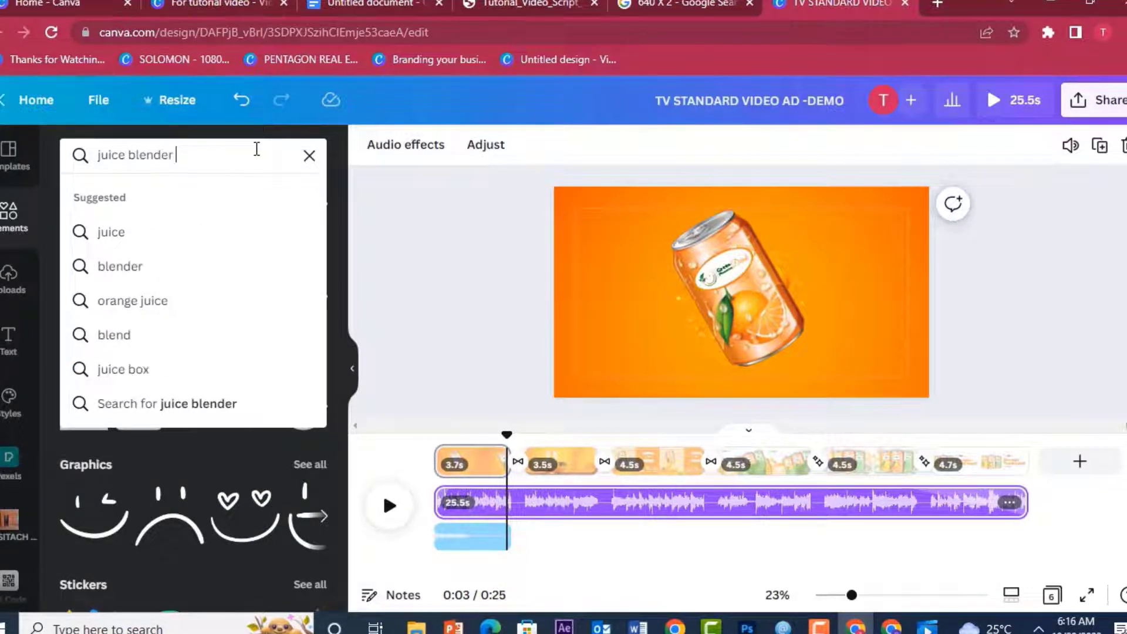
text(3)
key(Return)
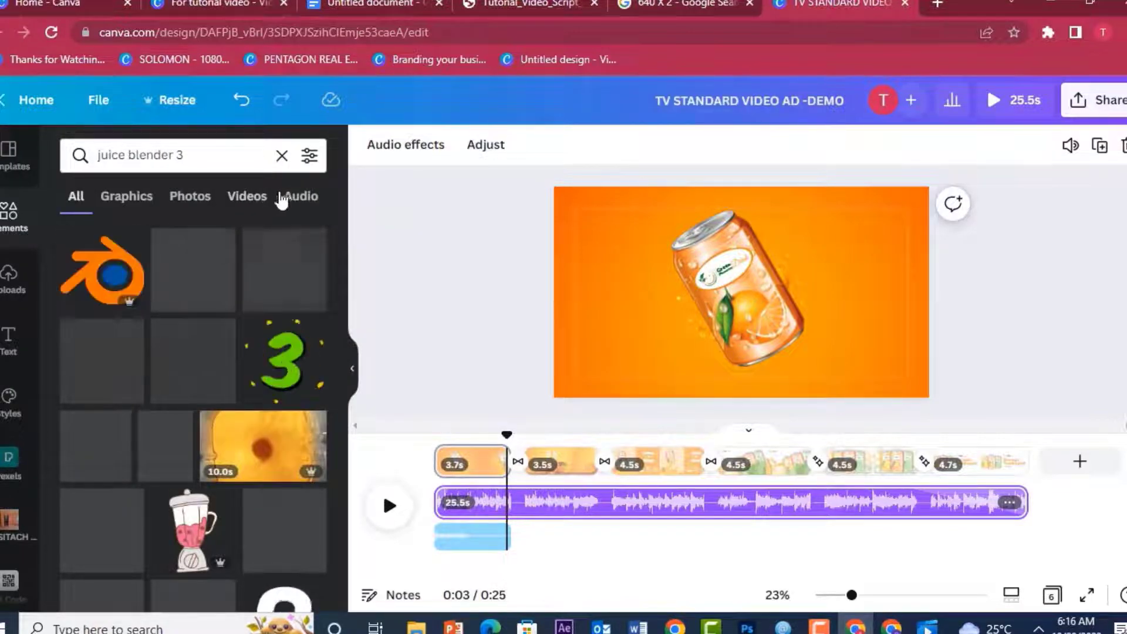
click(294, 198)
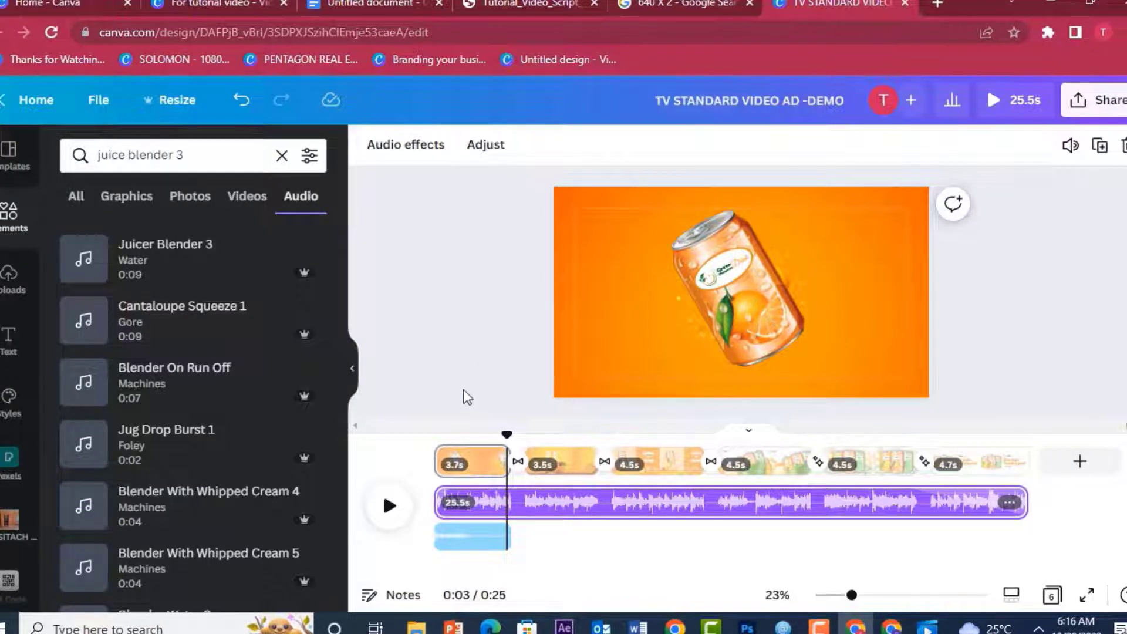
Step: Add Juicer Blender 3 at the start of page 2, trim it to the page's 3.5 s and play the video from the beginning
click(520, 437)
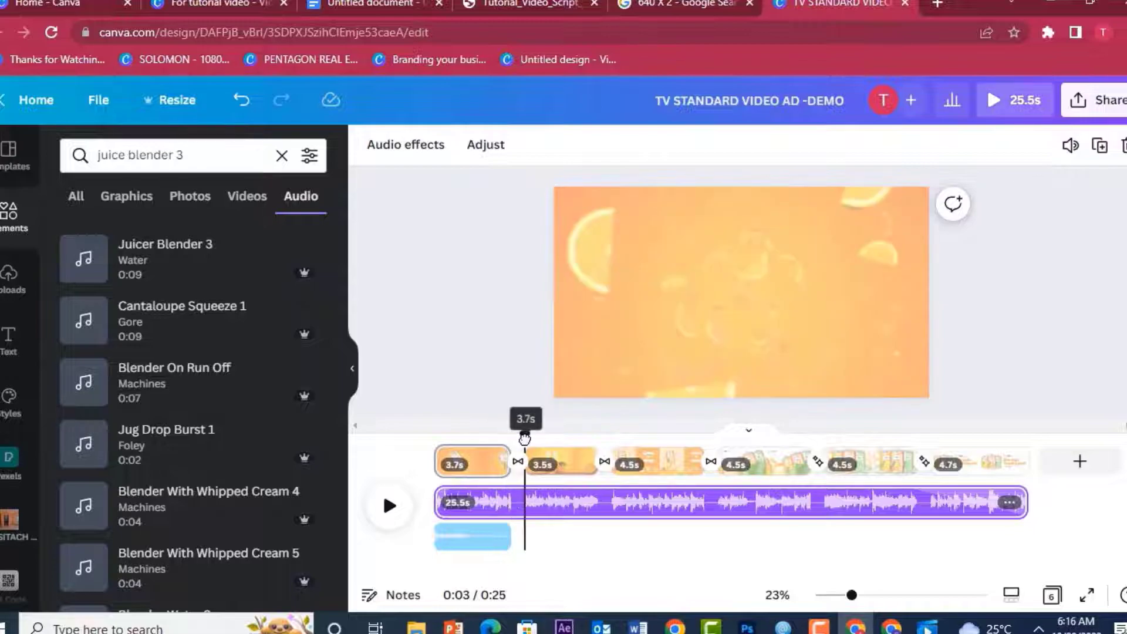
click(84, 263)
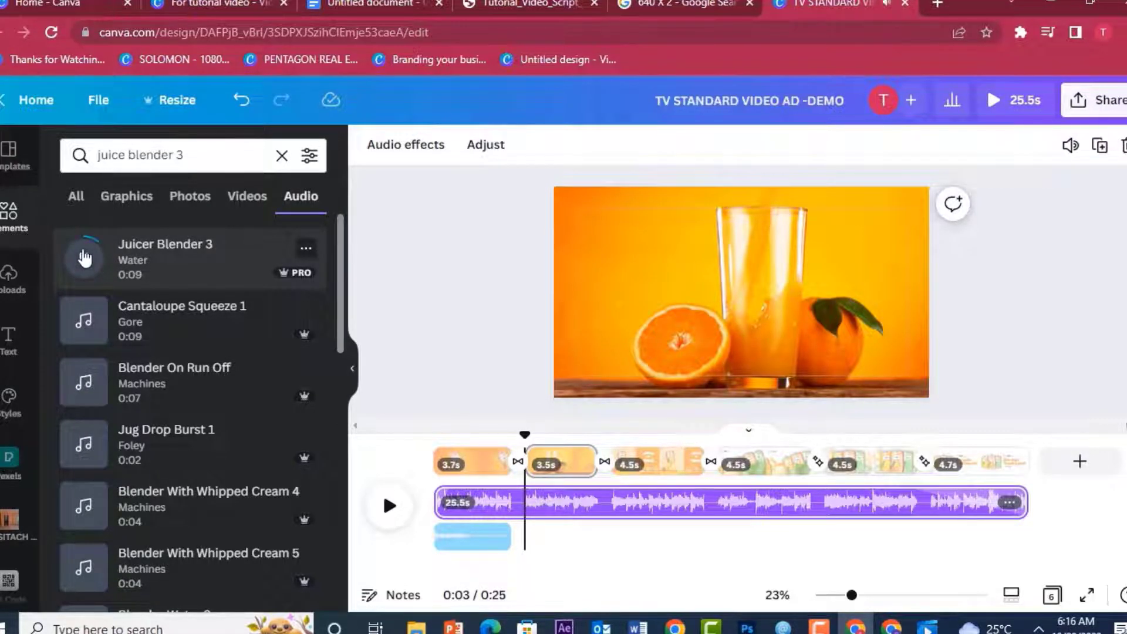
drag(439, 516, 524, 502)
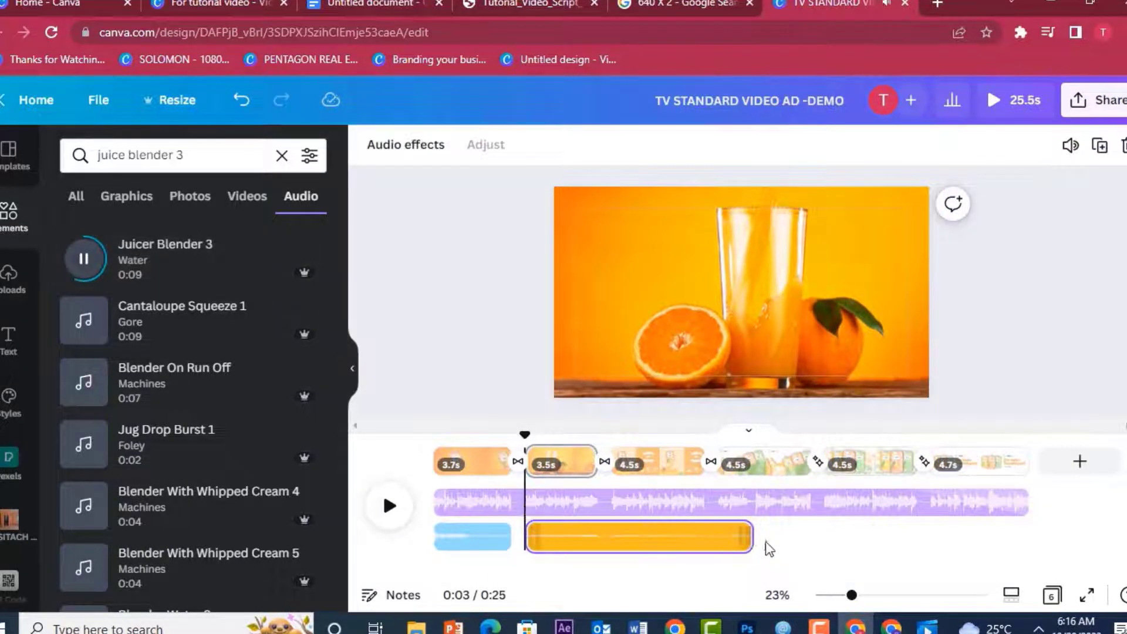
drag(674, 534, 598, 531)
drag(599, 437, 394, 463)
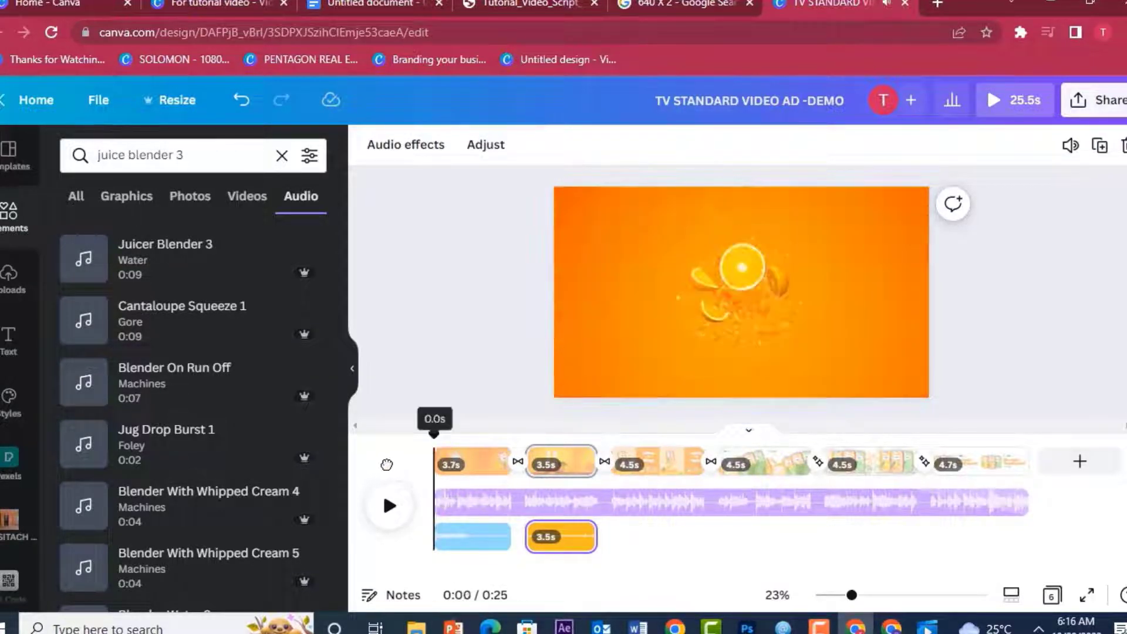
click(404, 527)
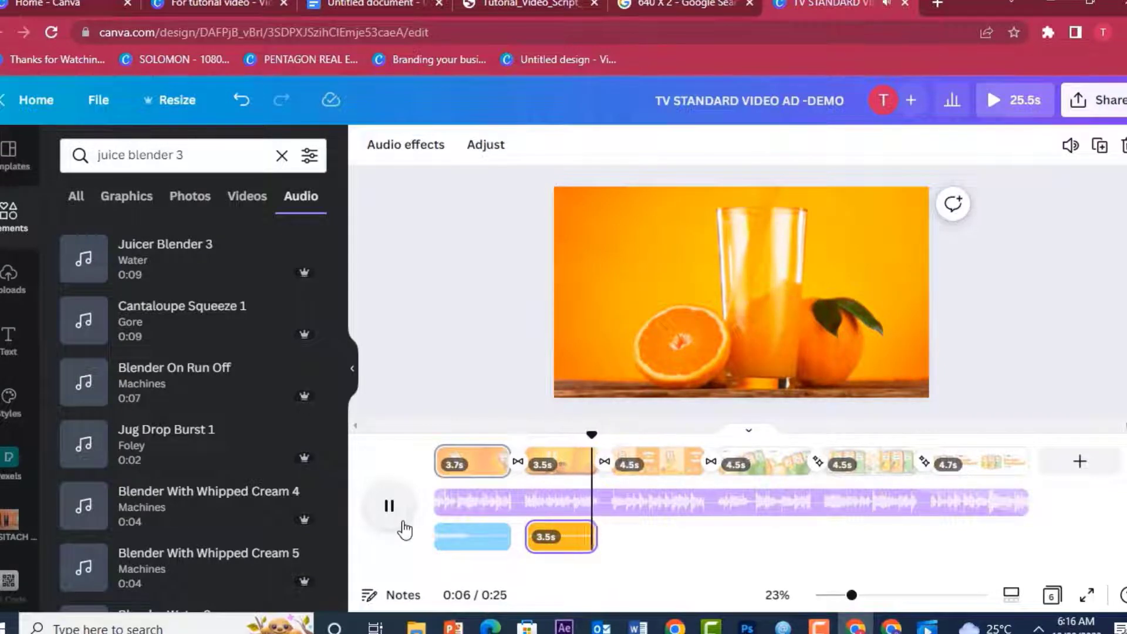
click(404, 530)
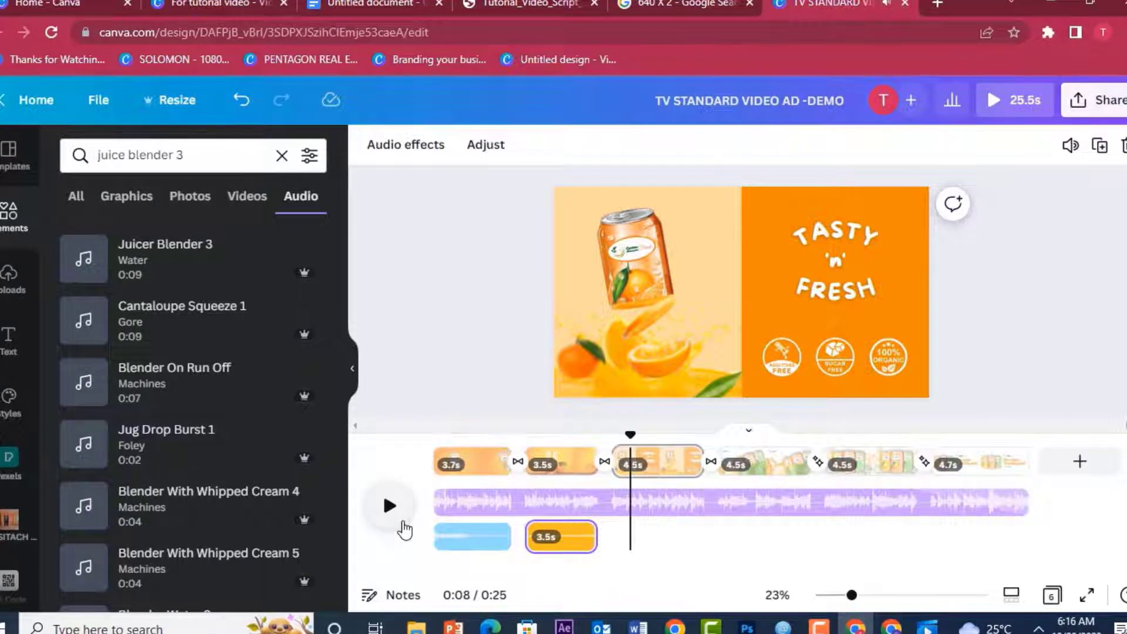
Step: Add the Jug Drop Burst 1 sound effect at the start of page 3 and move the playhead back near the video's start
drag(628, 435, 611, 433)
click(386, 509)
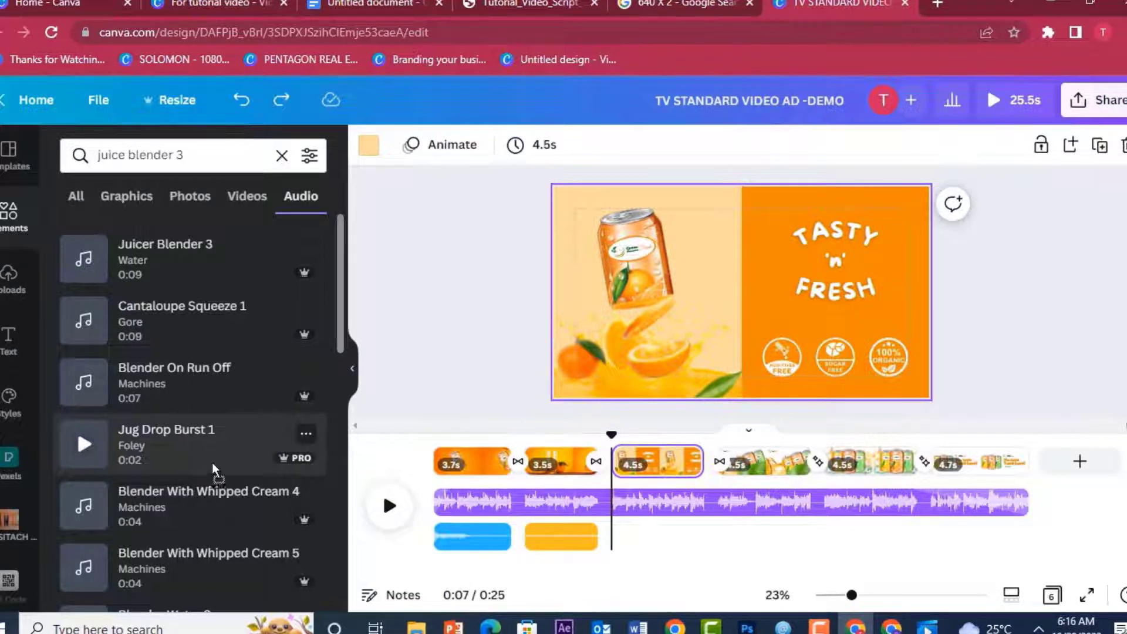
drag(214, 470, 617, 499)
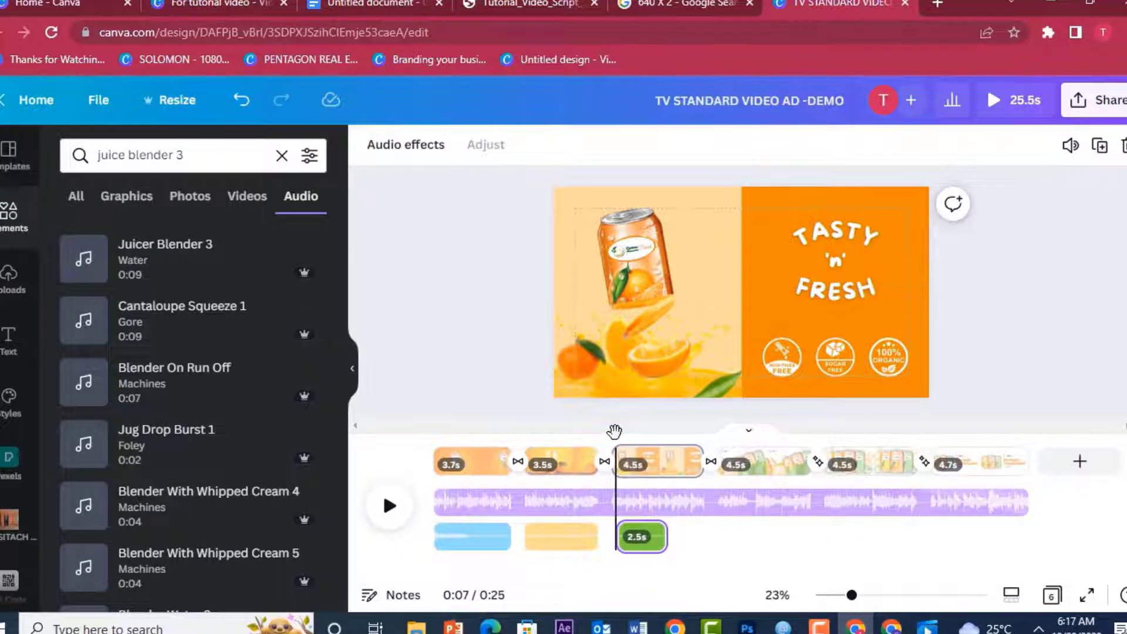
click(440, 436)
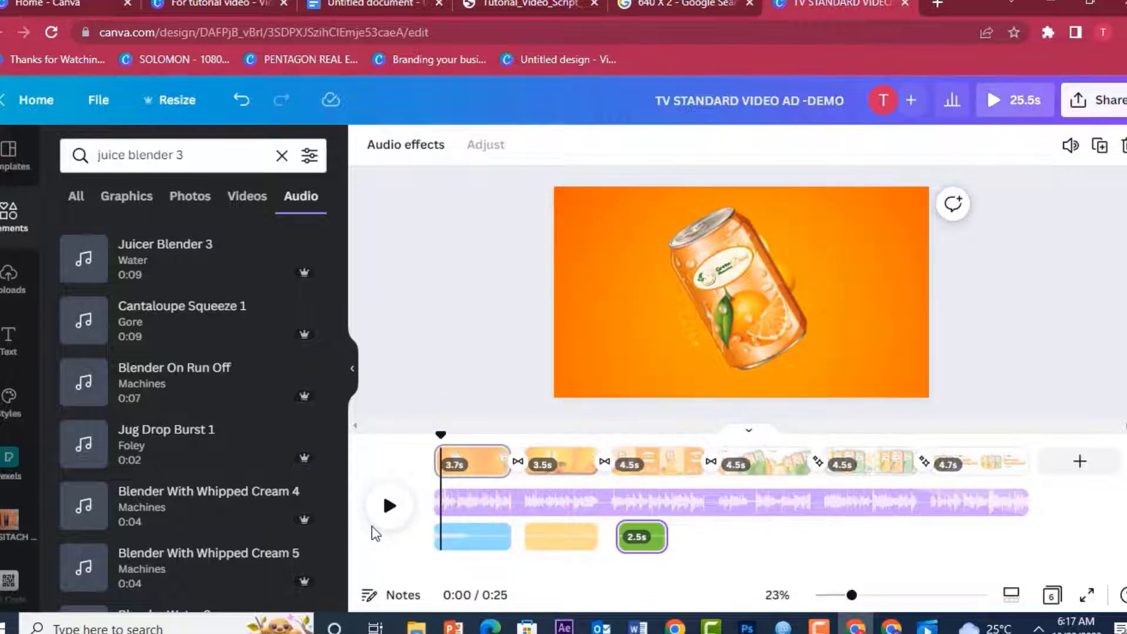
Step: Play the video, shorten page 3 to 3.5 s and replay it from the beginning
click(385, 508)
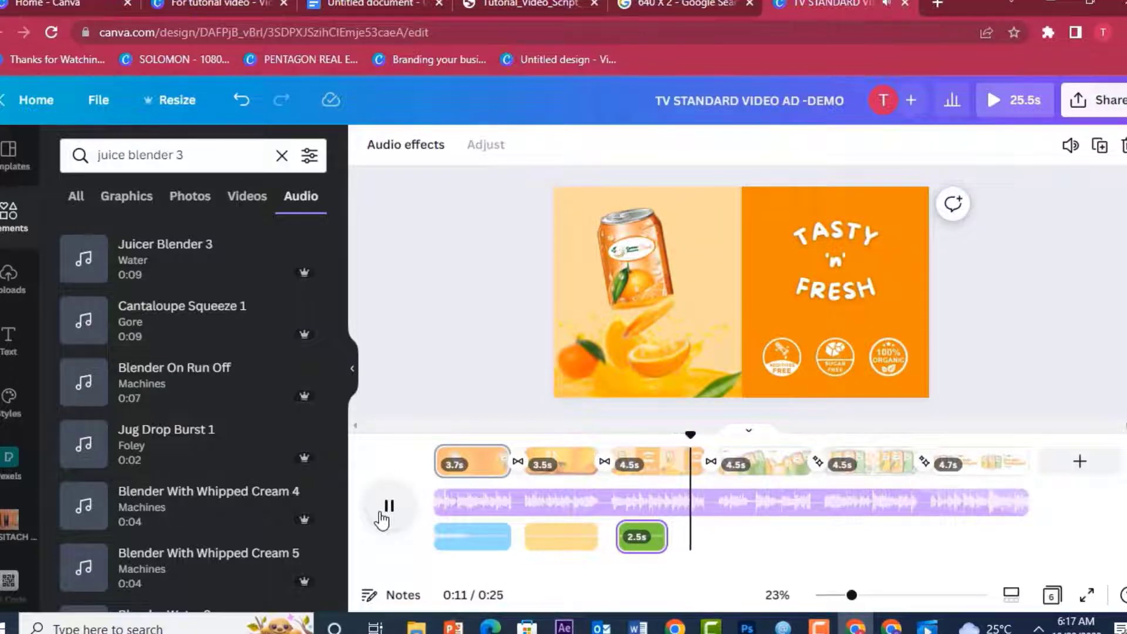
click(381, 517)
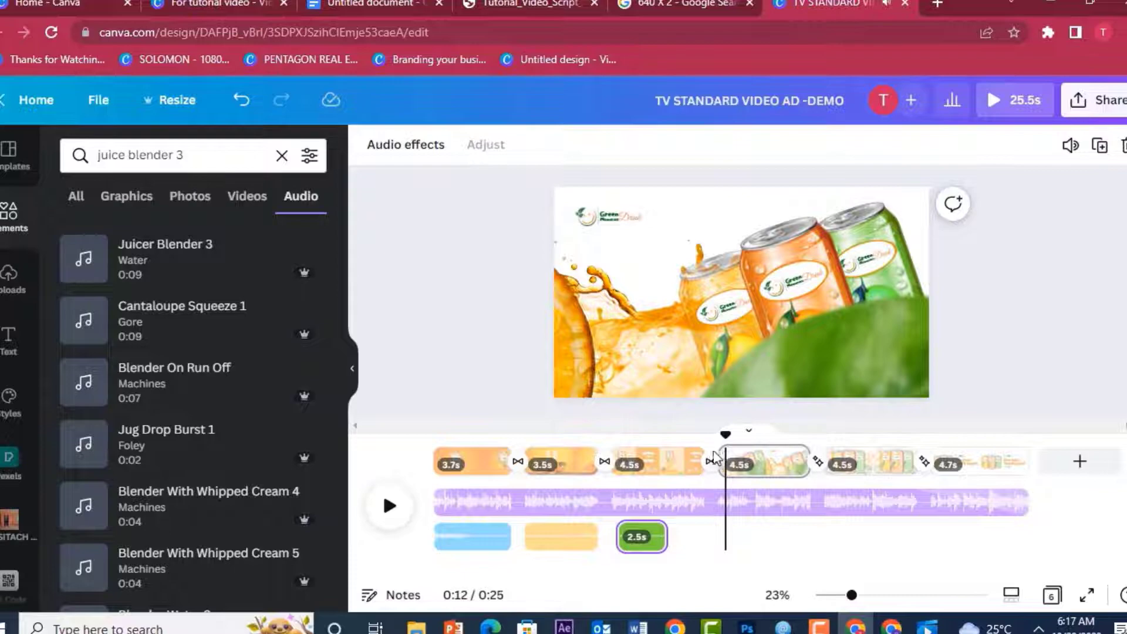
mouse_move(697, 450)
drag(693, 450, 681, 453)
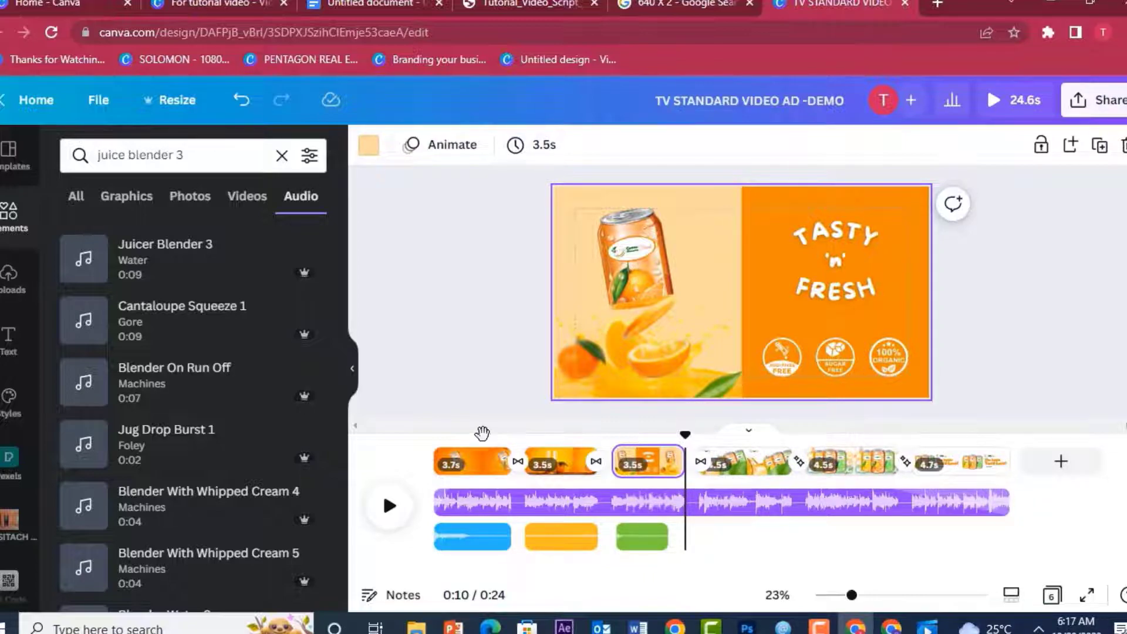
click(435, 435)
click(389, 506)
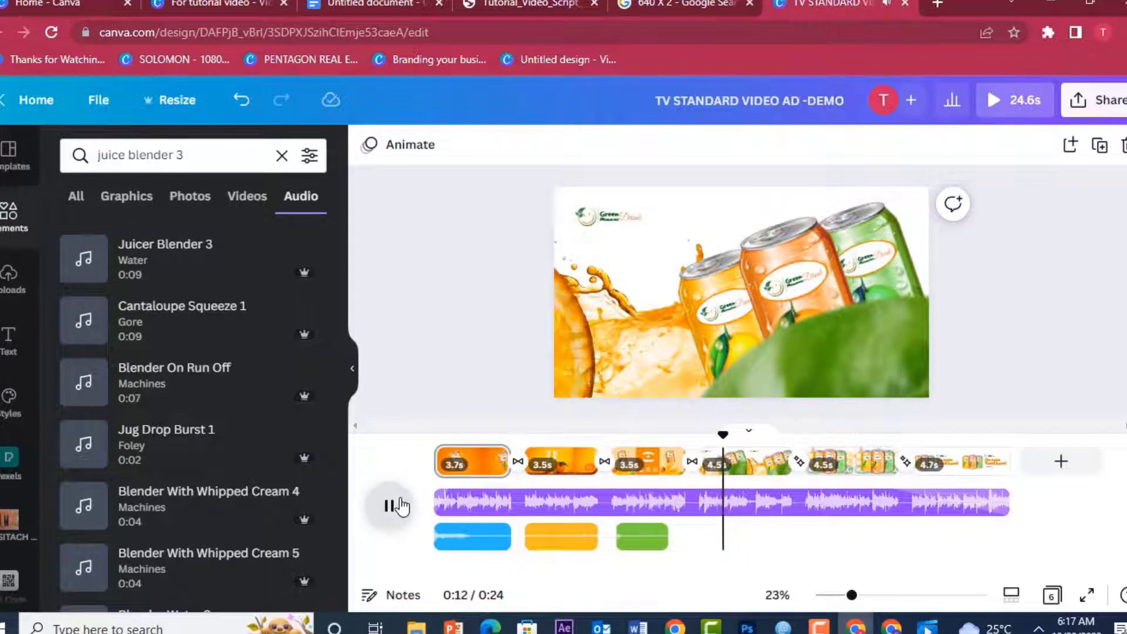
click(399, 505)
Step: Check the notes for the next sound effect and search the audio library for "squish orange 1"
click(381, 3)
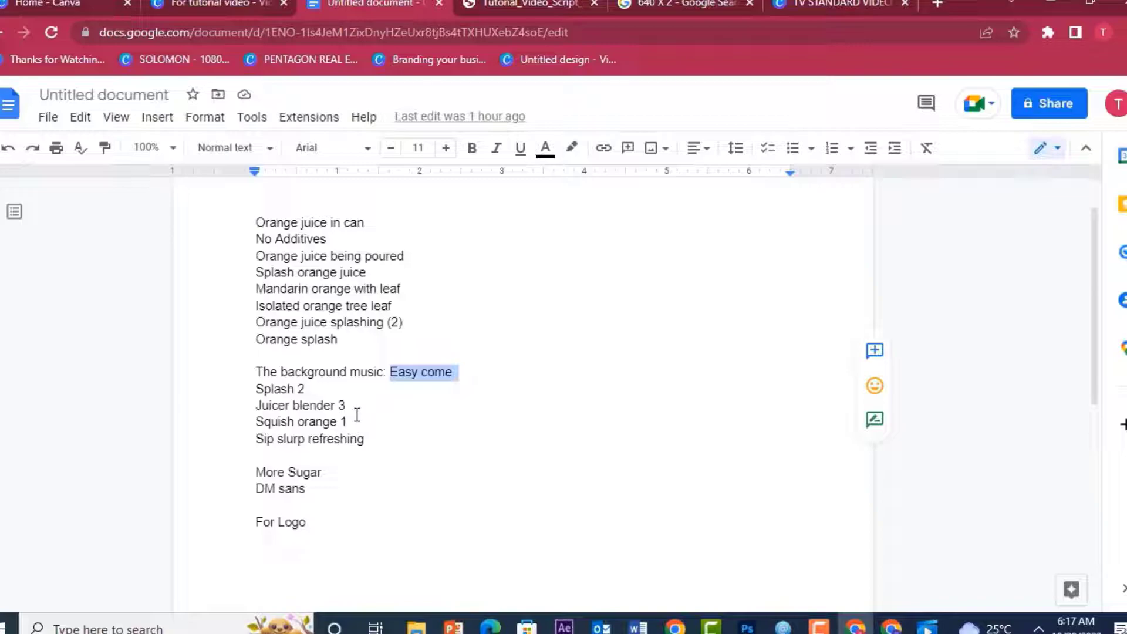
click(841, 3)
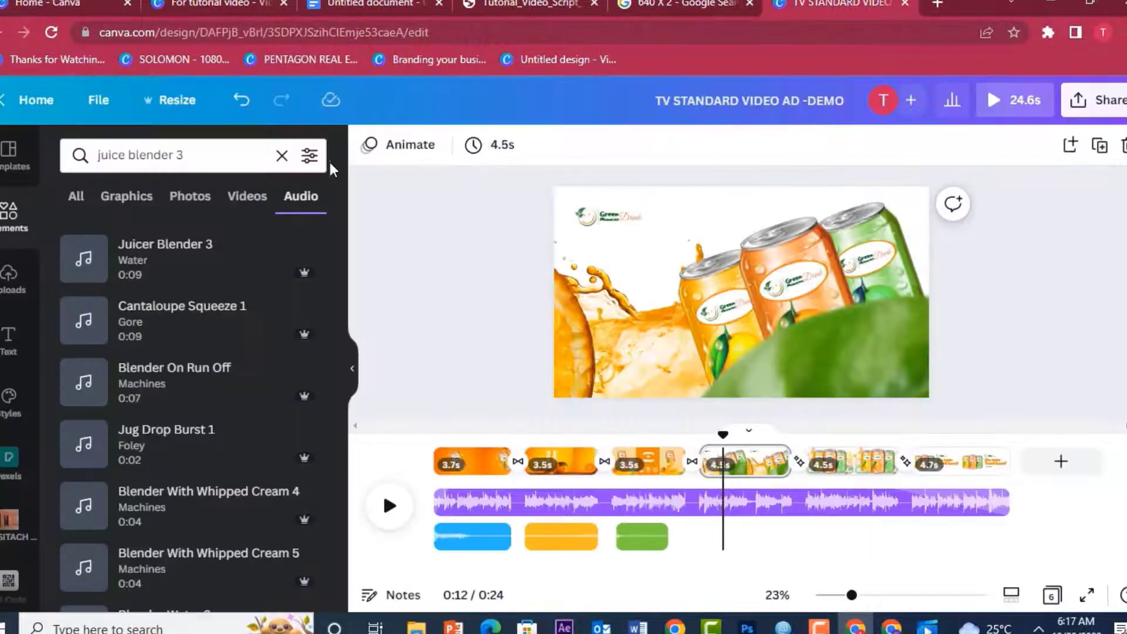
click(283, 156)
text(s)
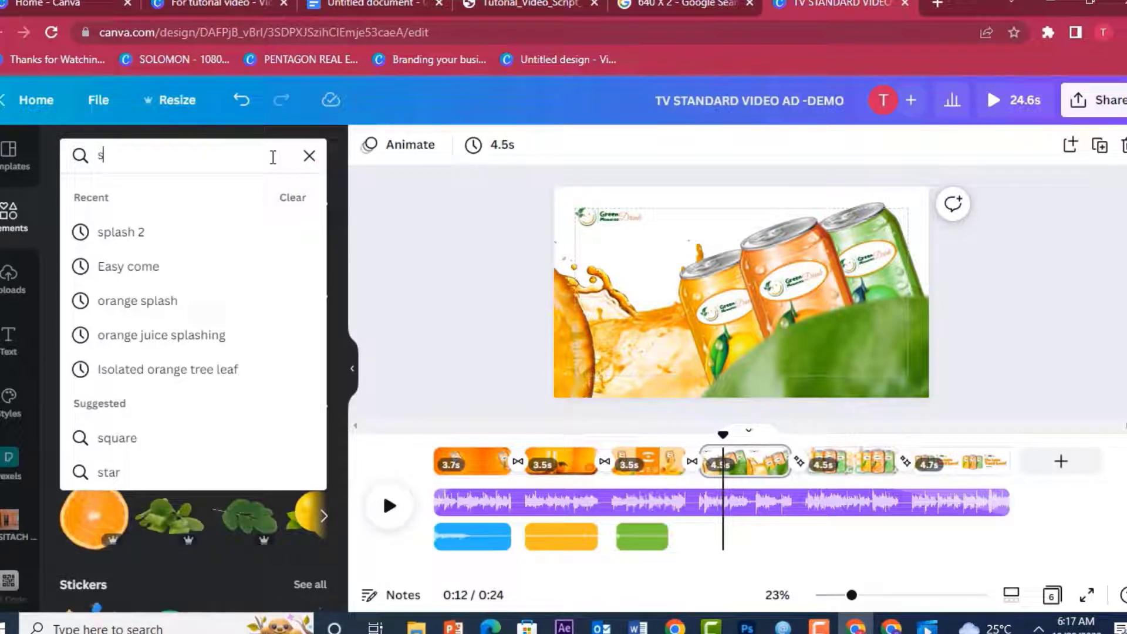
text(quish )
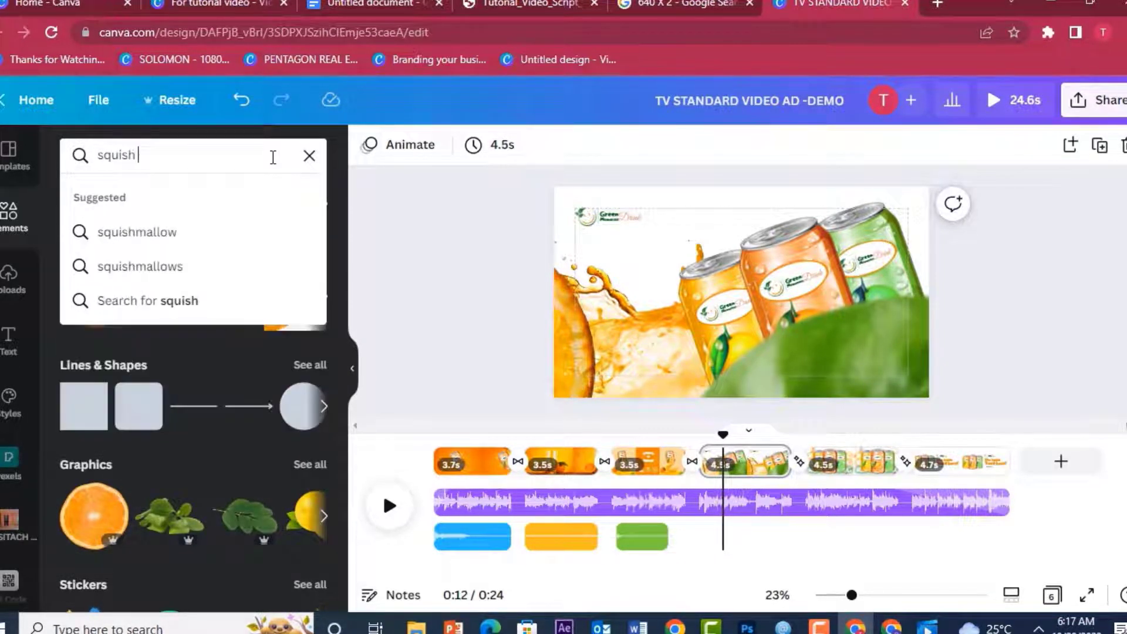
text(orange 1)
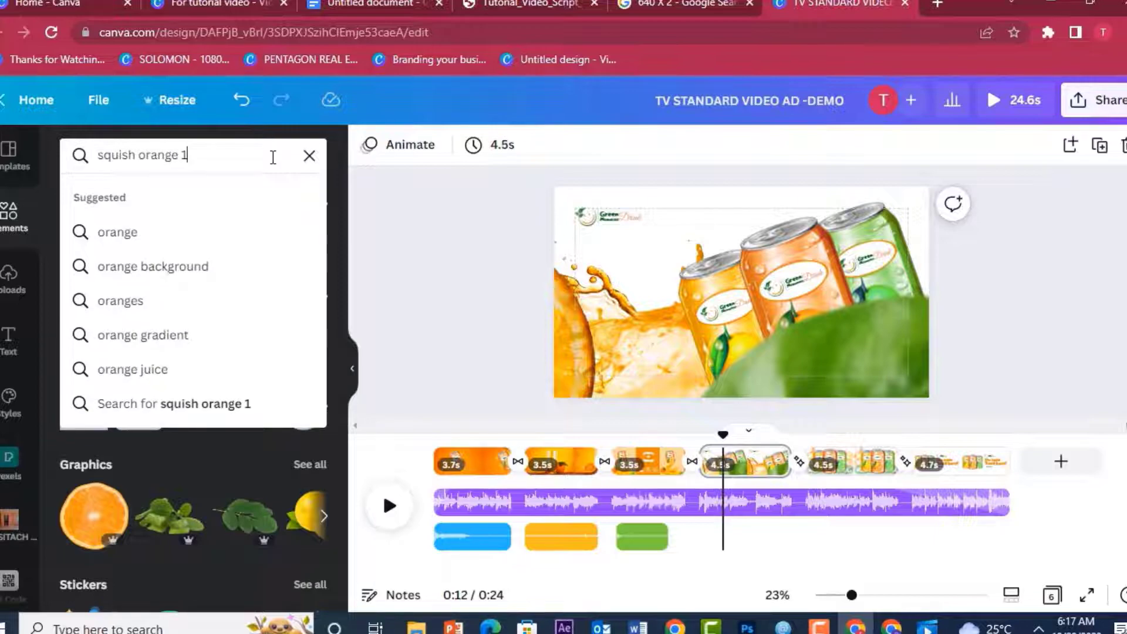
key(Return)
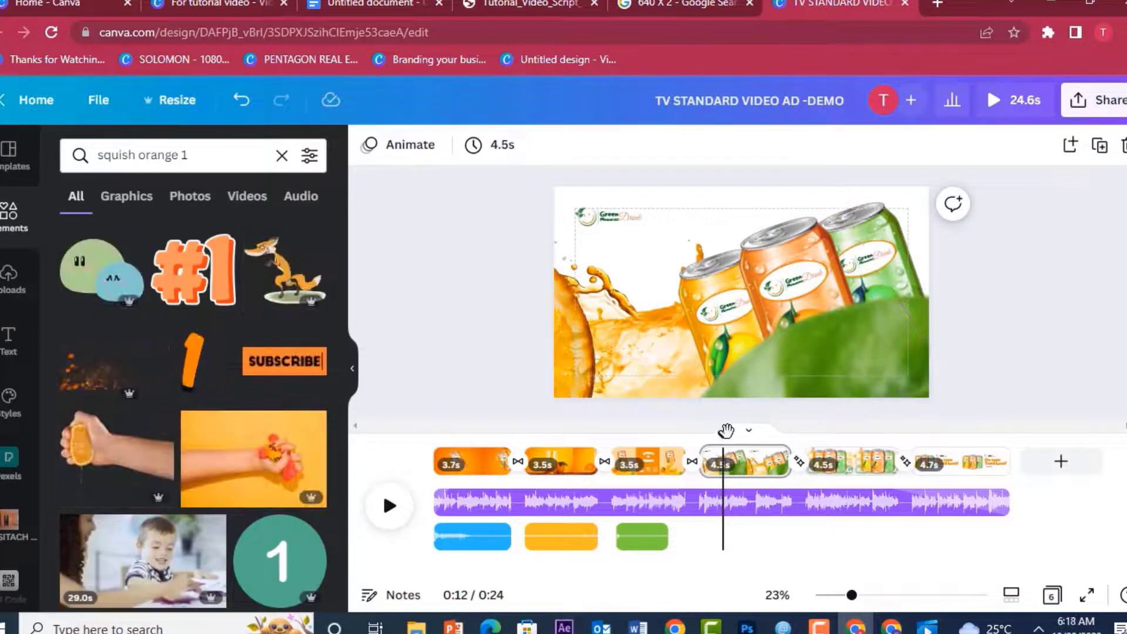
drag(726, 431, 698, 434)
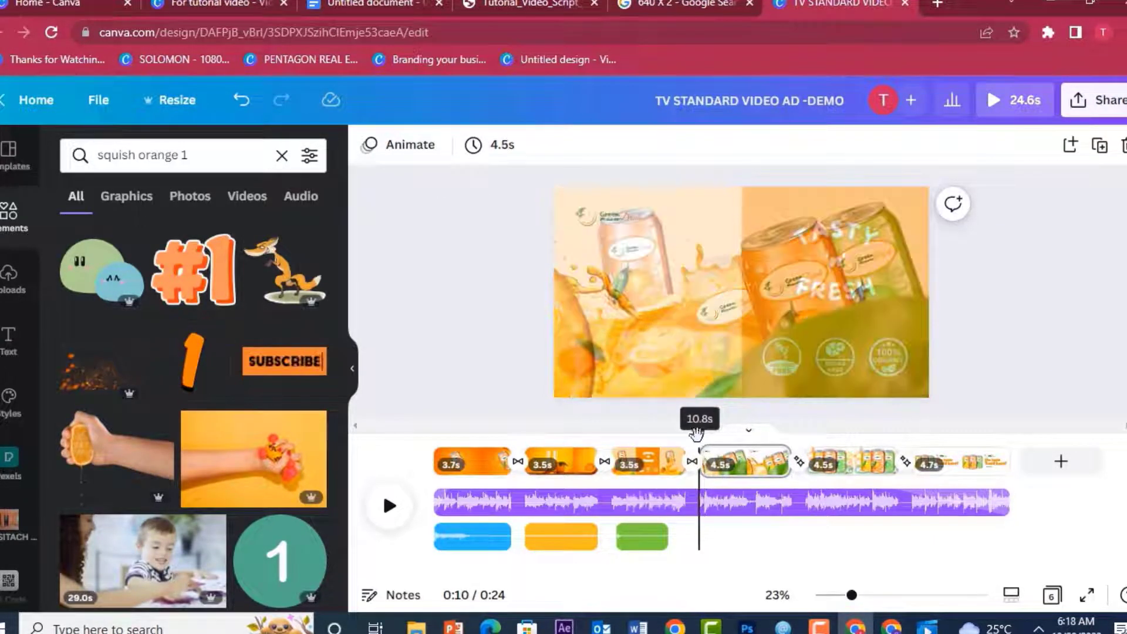
click(297, 197)
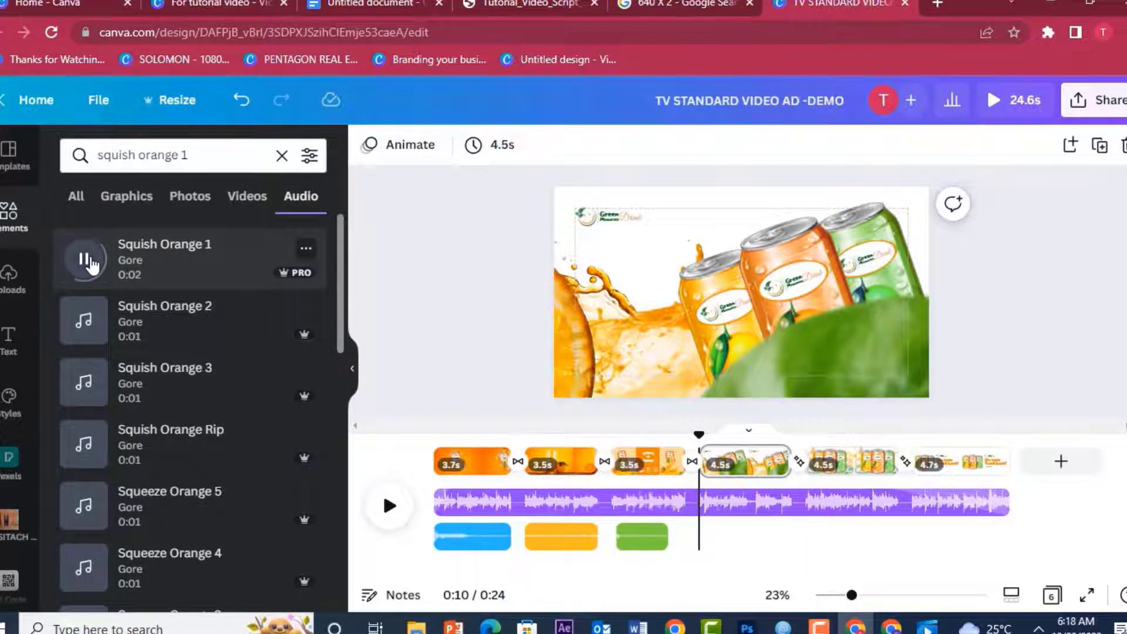
Step: Add the Squish Orange 1 sound effect at the start of page 4 and play the change from page 3 to page 4
drag(84, 258, 703, 500)
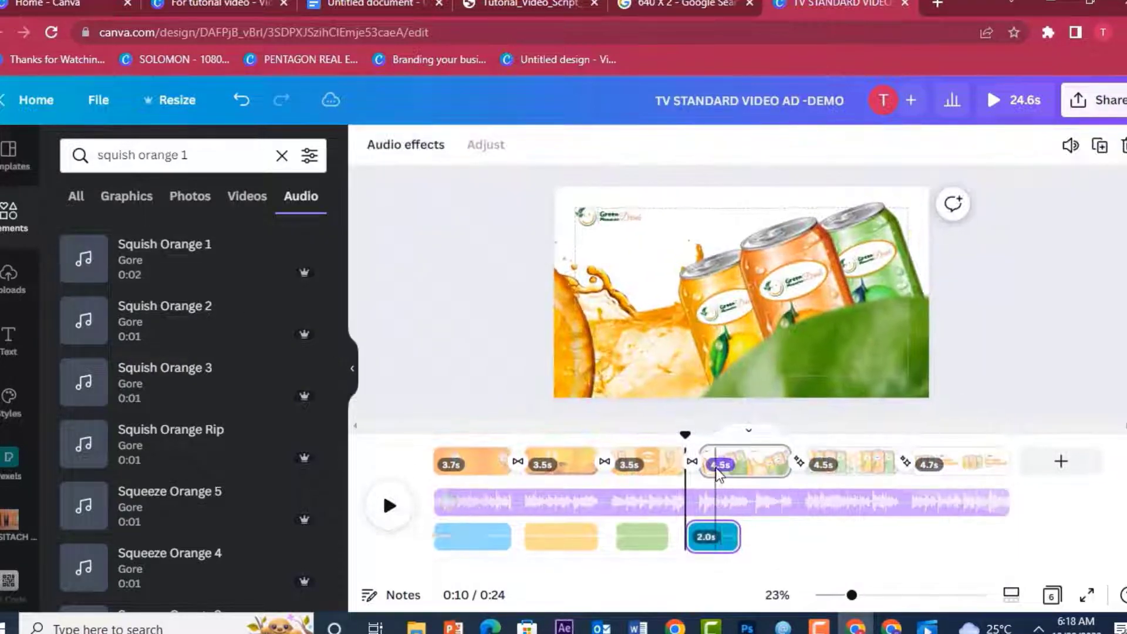
drag(727, 540, 726, 533)
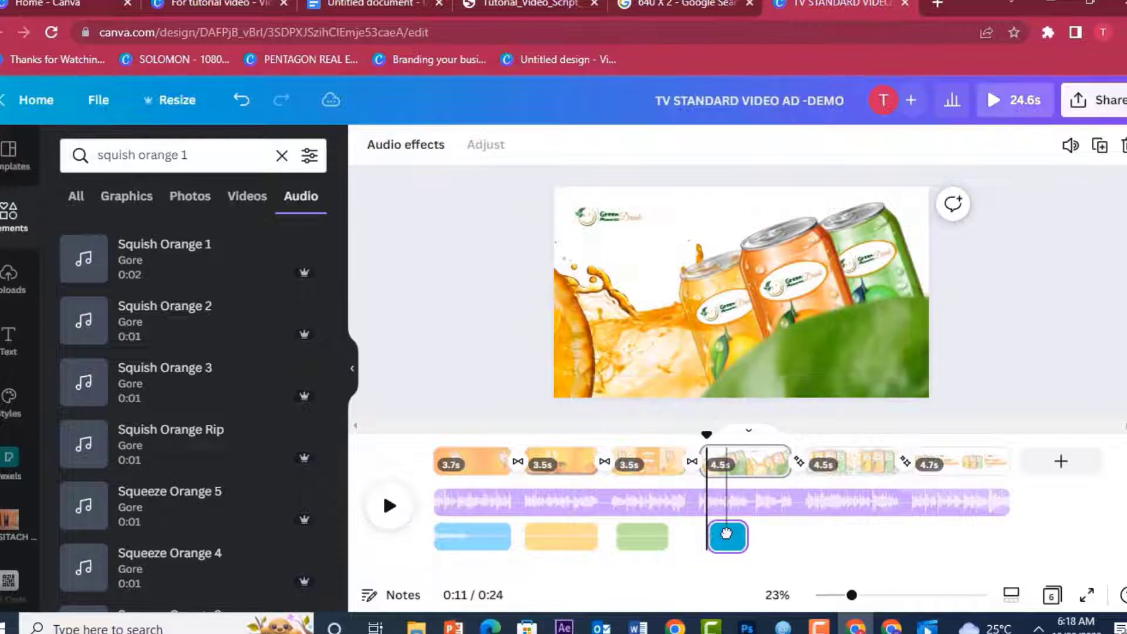
drag(702, 440, 659, 441)
click(388, 507)
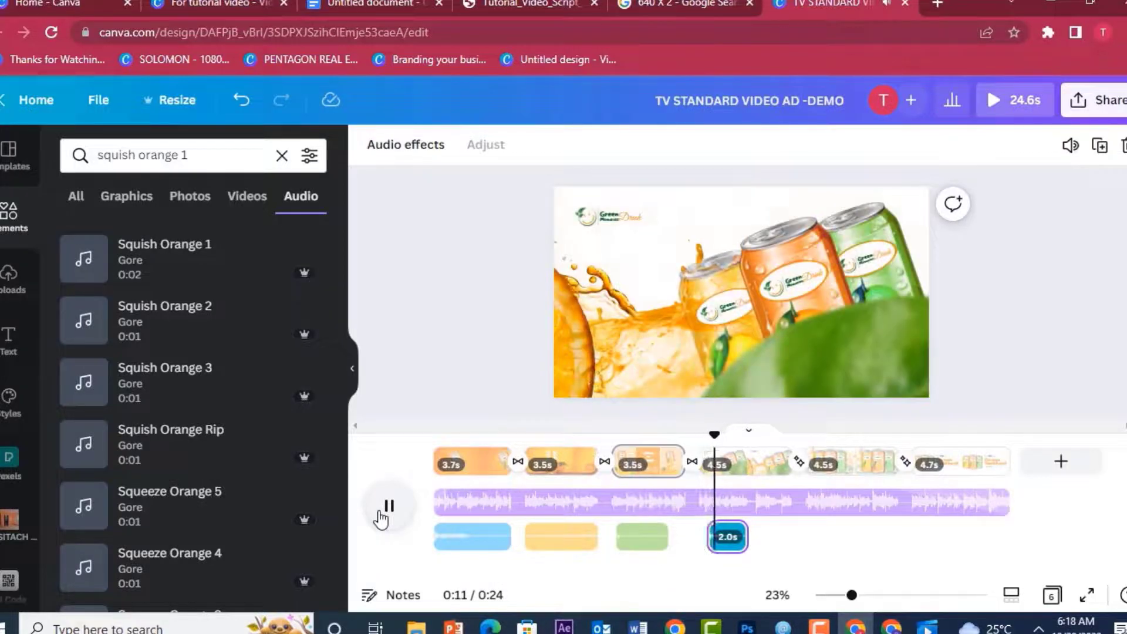
click(385, 509)
drag(722, 438, 681, 438)
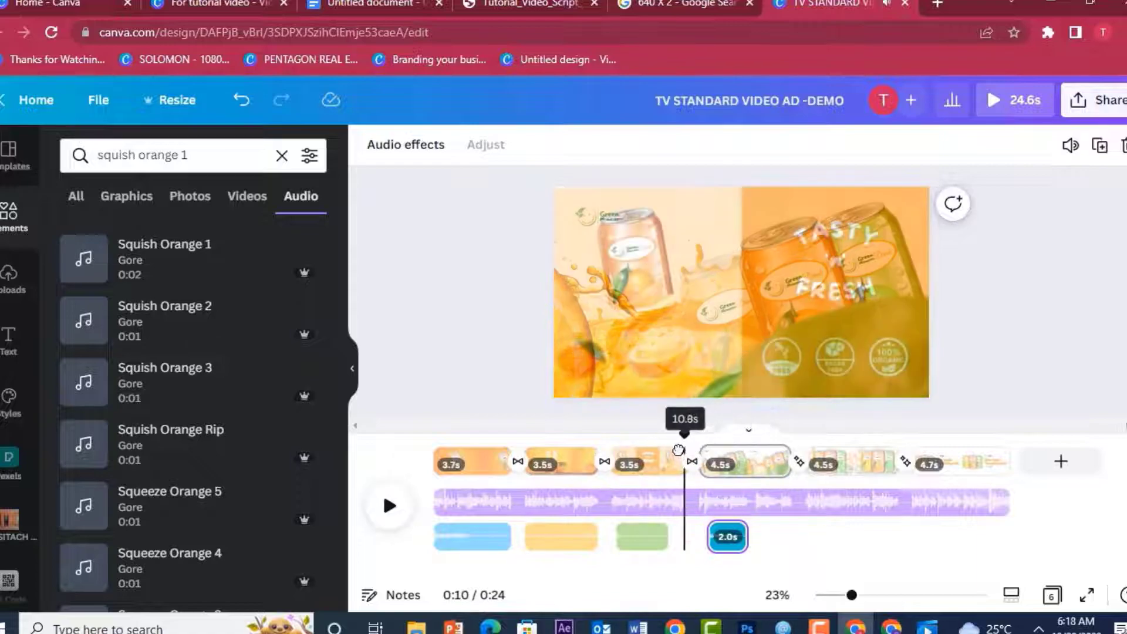
click(390, 508)
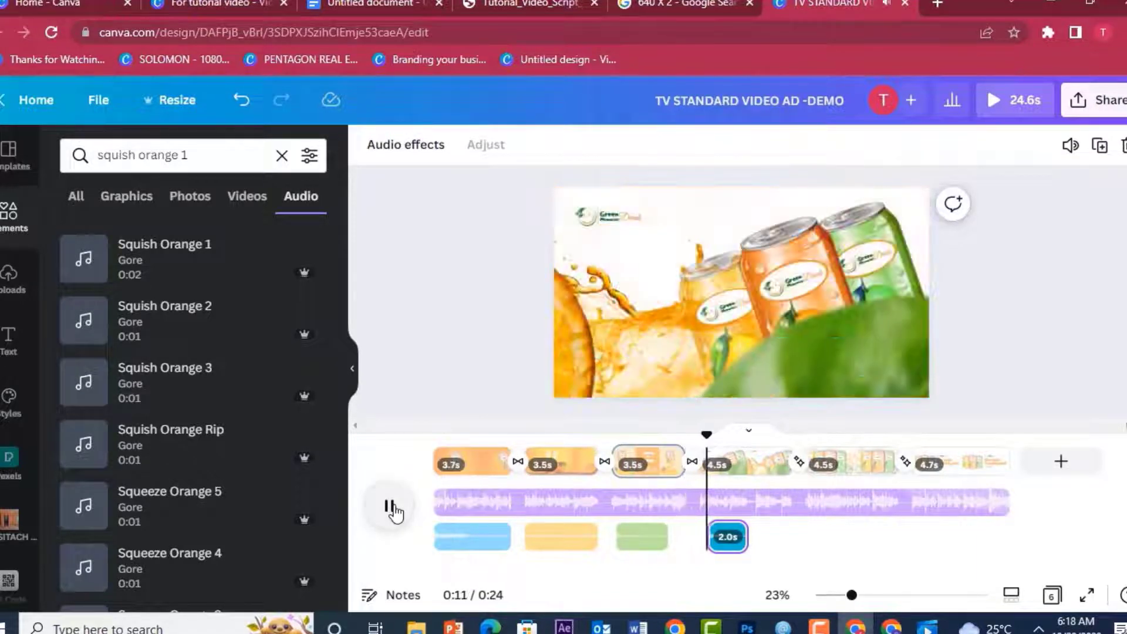
Step: Set the transition between pages 3 and 4 to None and play from page 3 into page 5
click(702, 467)
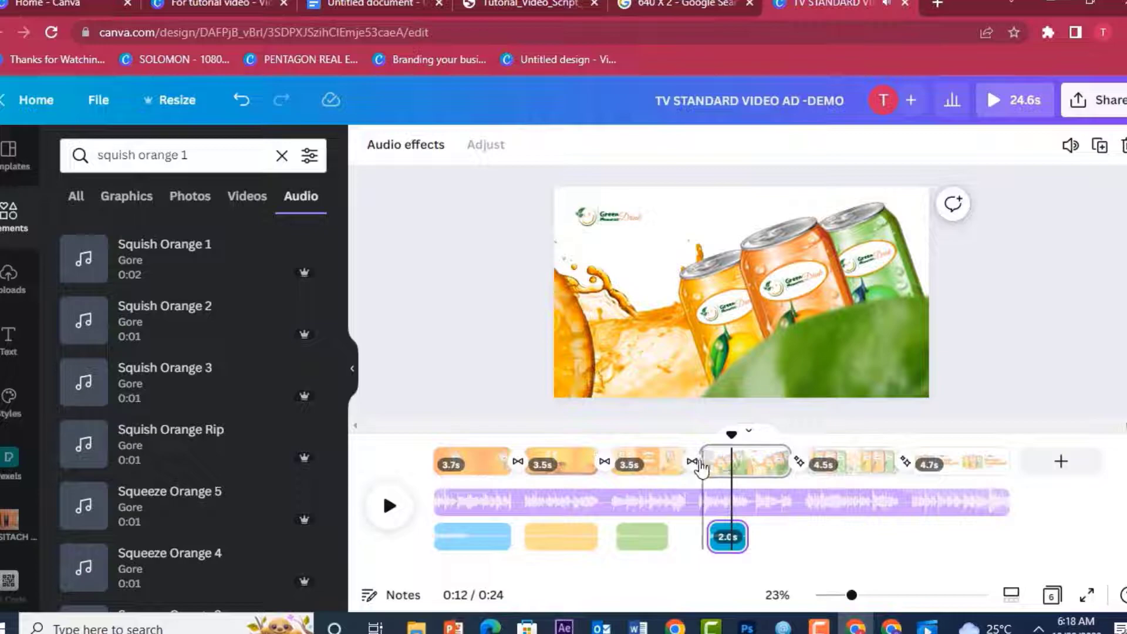
click(693, 462)
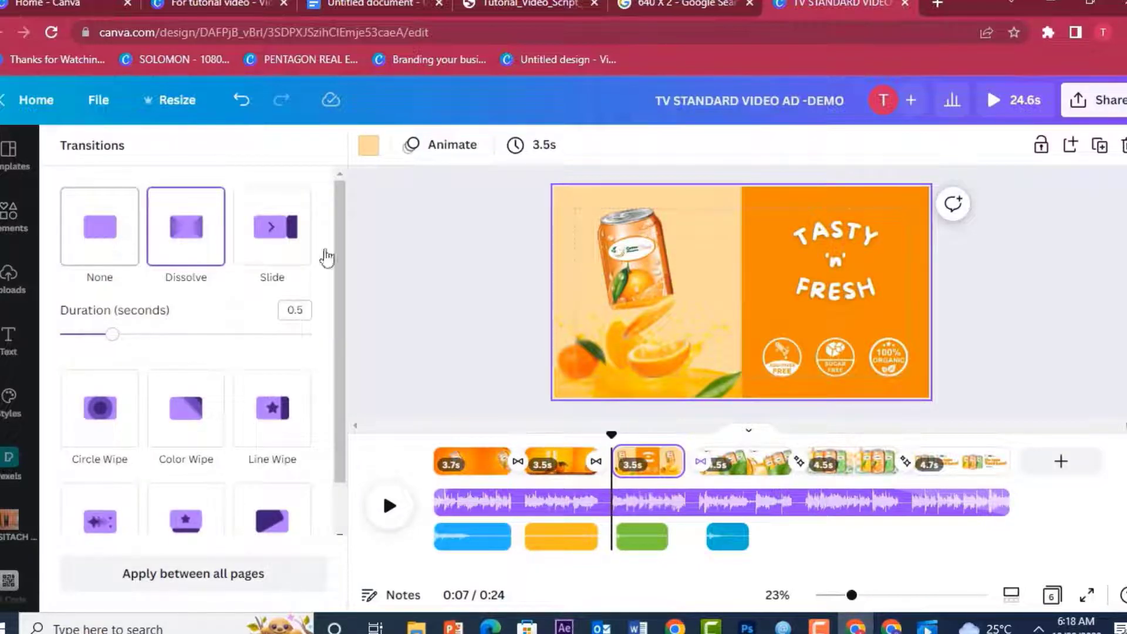
click(128, 238)
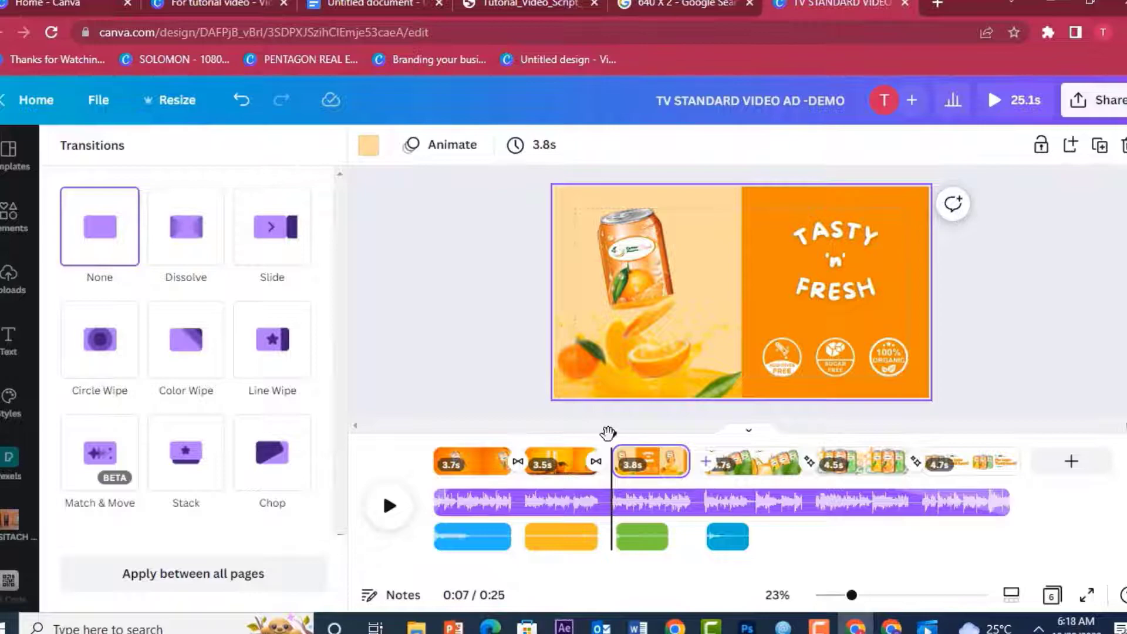
click(637, 440)
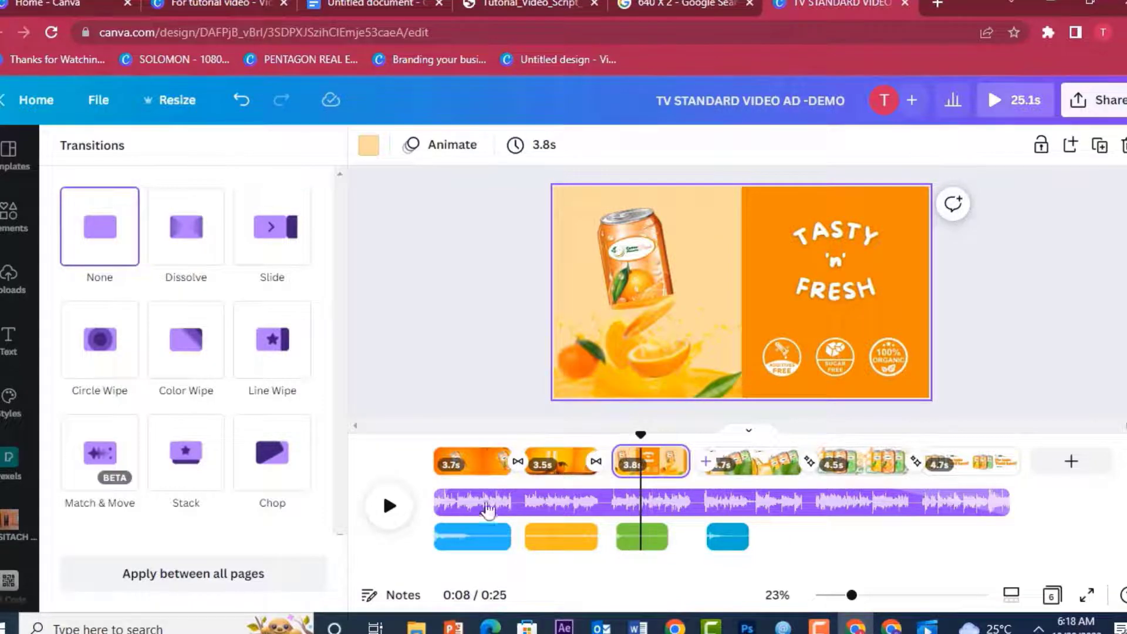
click(389, 505)
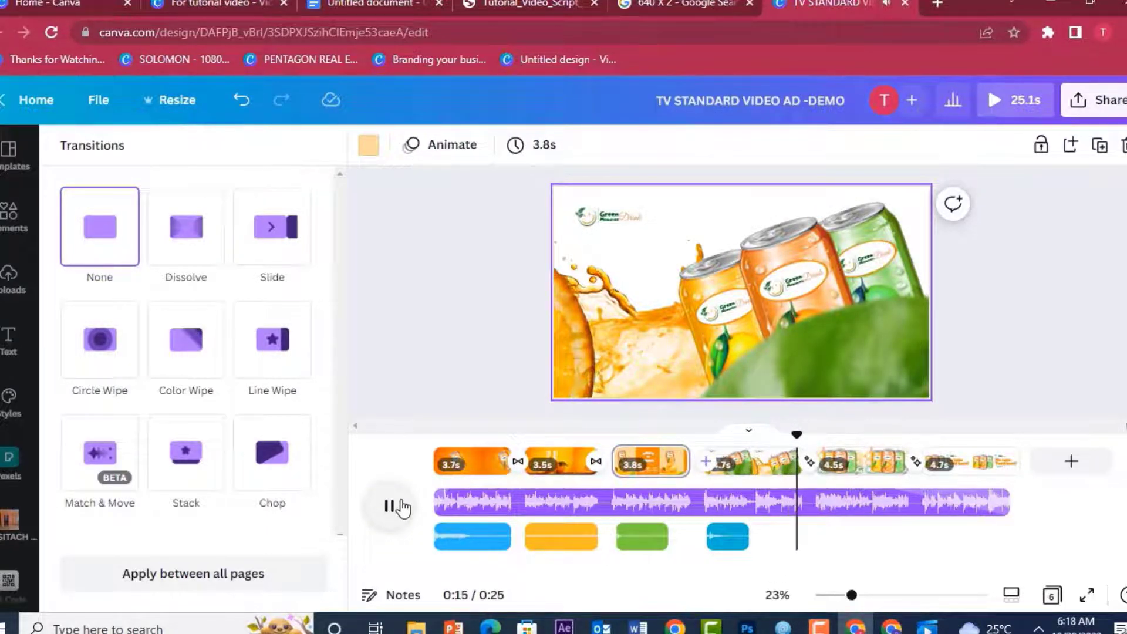
click(399, 506)
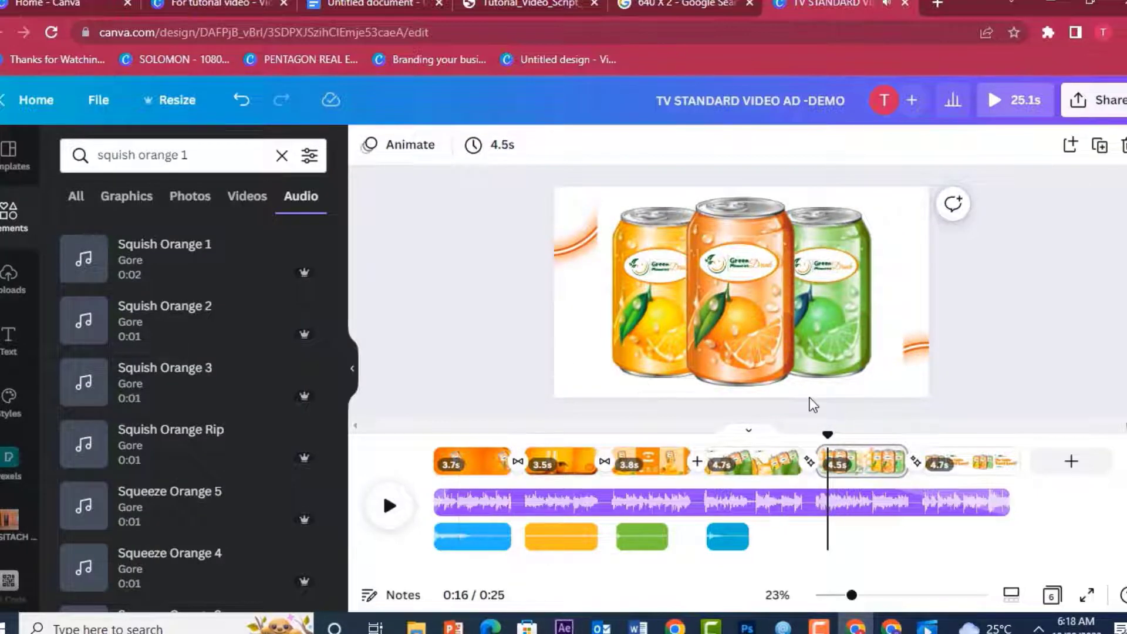
Step: Move the playhead to the start of page 5 and search the audio library for "neon"
drag(827, 438, 815, 438)
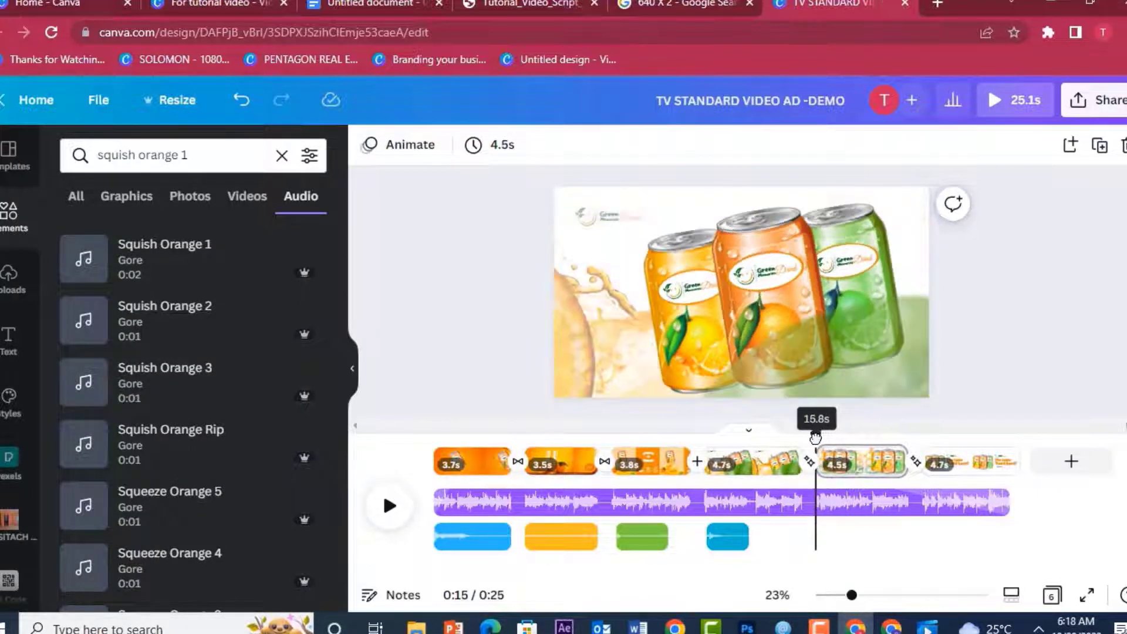
click(282, 155)
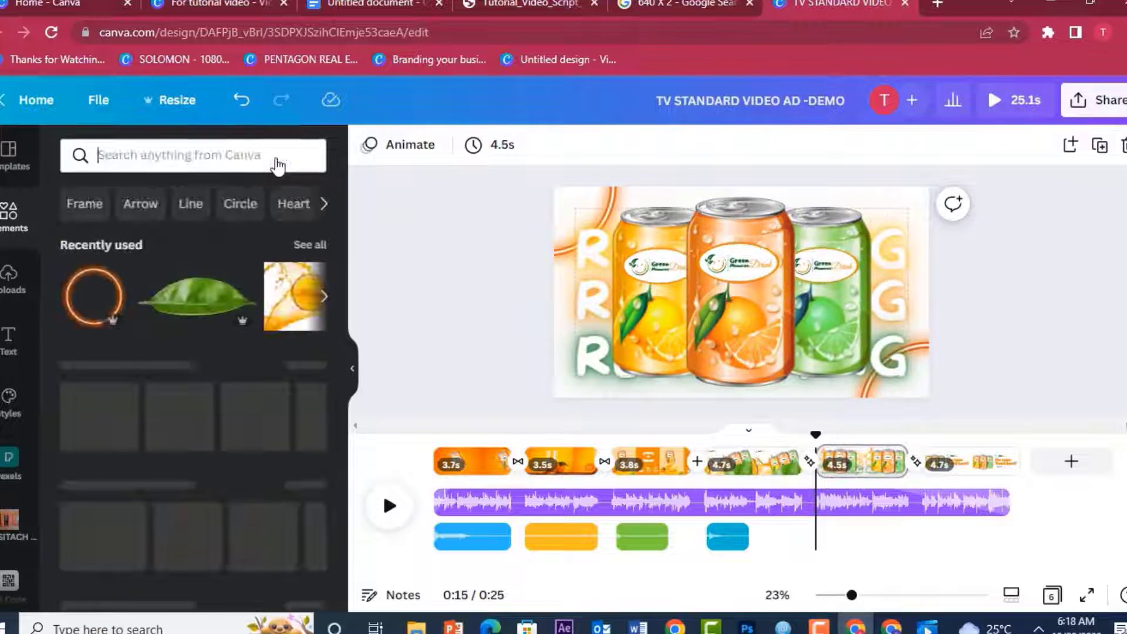
click(277, 166)
text(neon)
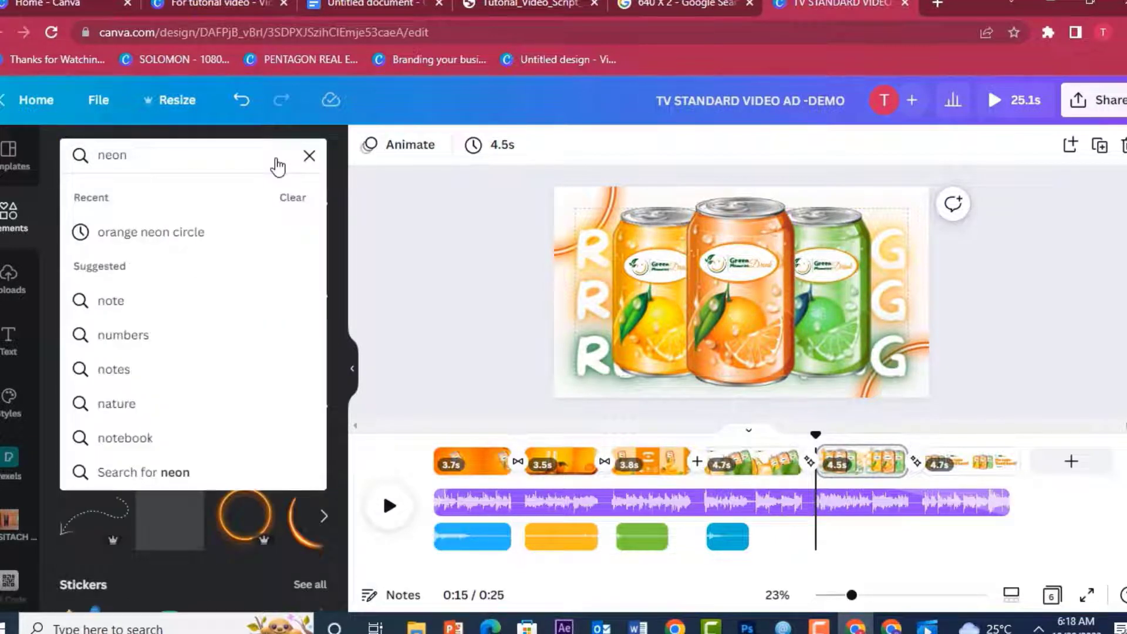
key(Return)
click(301, 196)
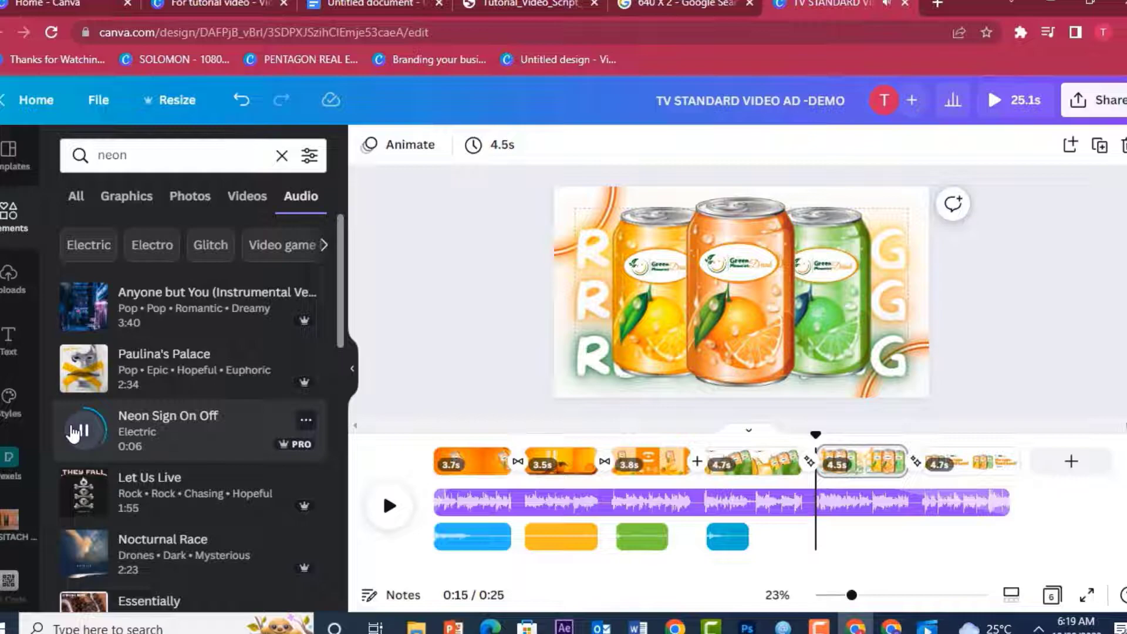
mouse_move(342, 301)
mouse_down()
mouse_move(337, 438)
mouse_move(335, 291)
mouse_up()
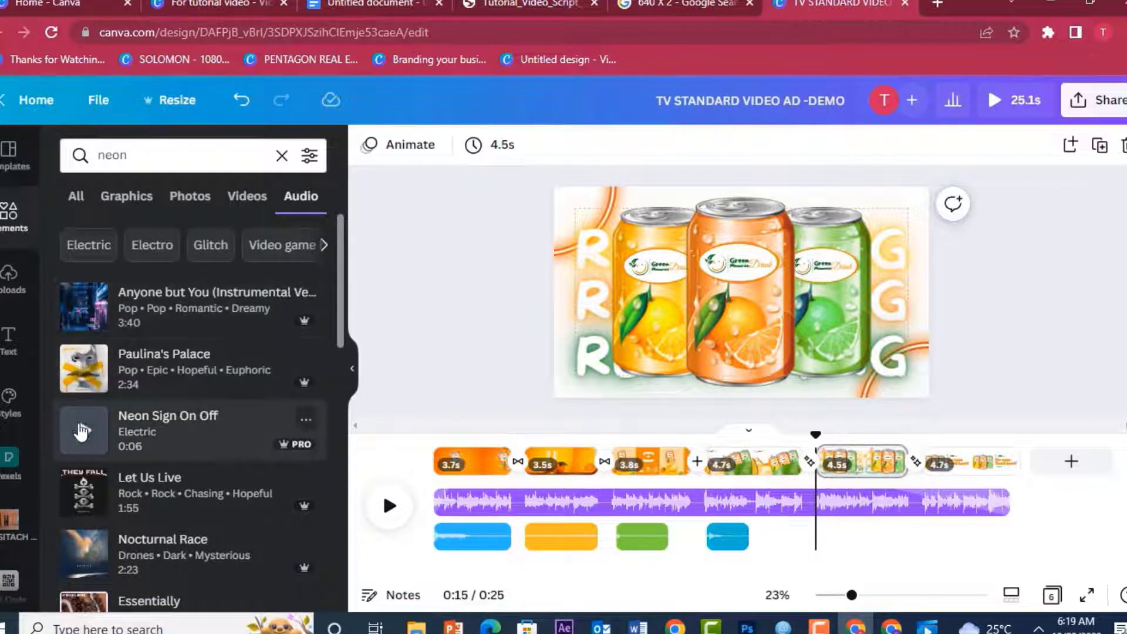
Step: Add the Neon Sign On Off sound effect under page 5, trim it to 4.2 s and play from page 4
drag(81, 428, 826, 509)
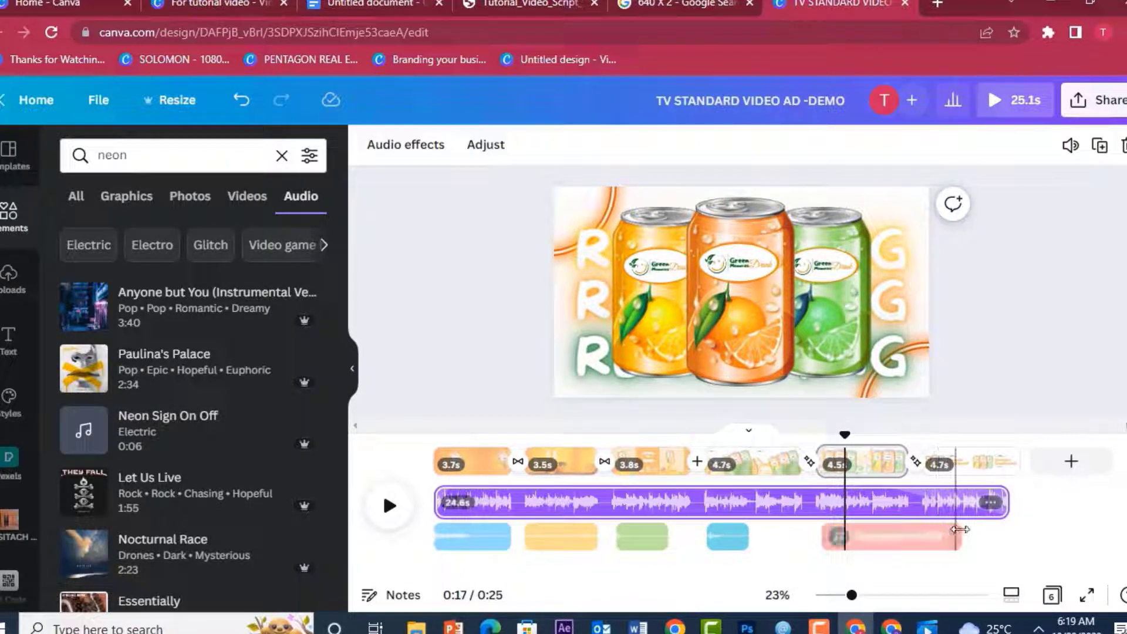
drag(958, 535, 920, 531)
drag(908, 438, 722, 467)
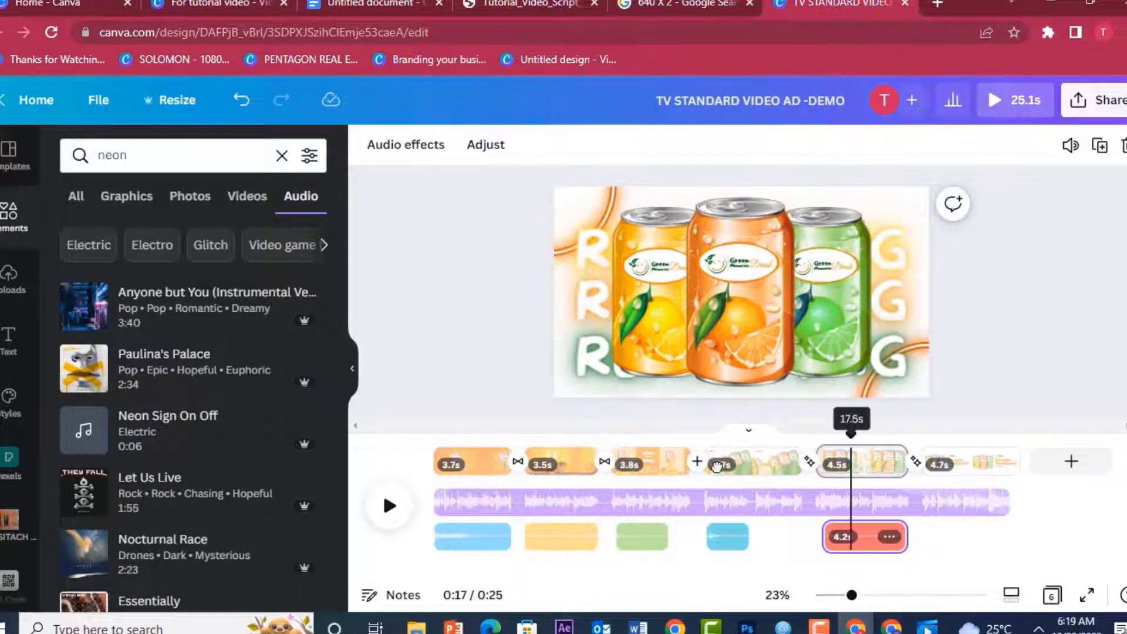
click(722, 466)
click(385, 506)
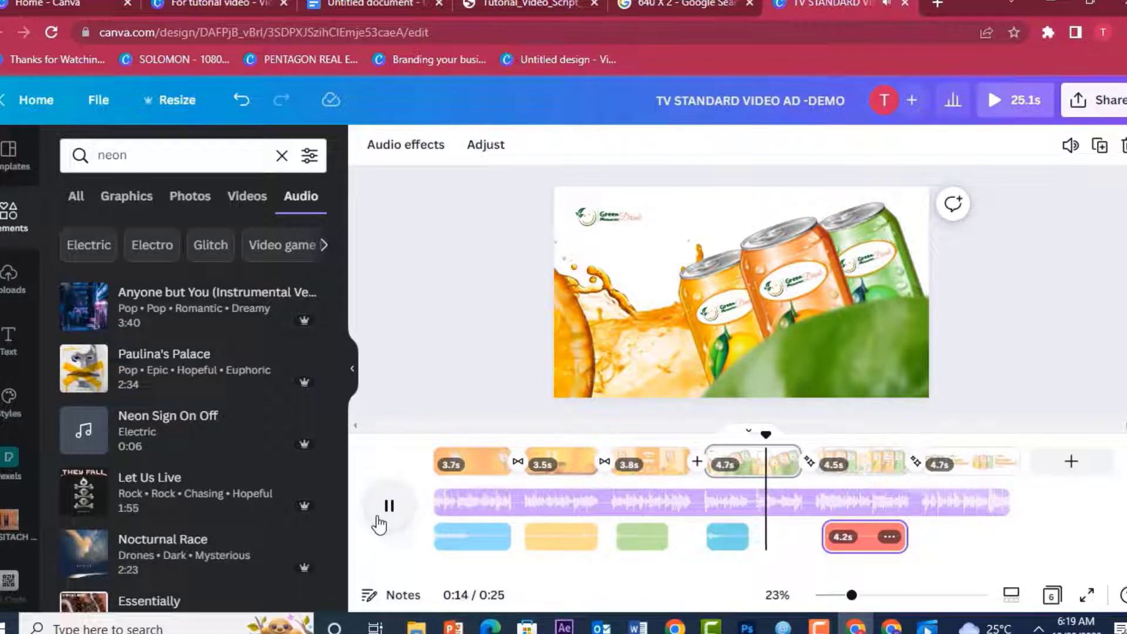
click(382, 512)
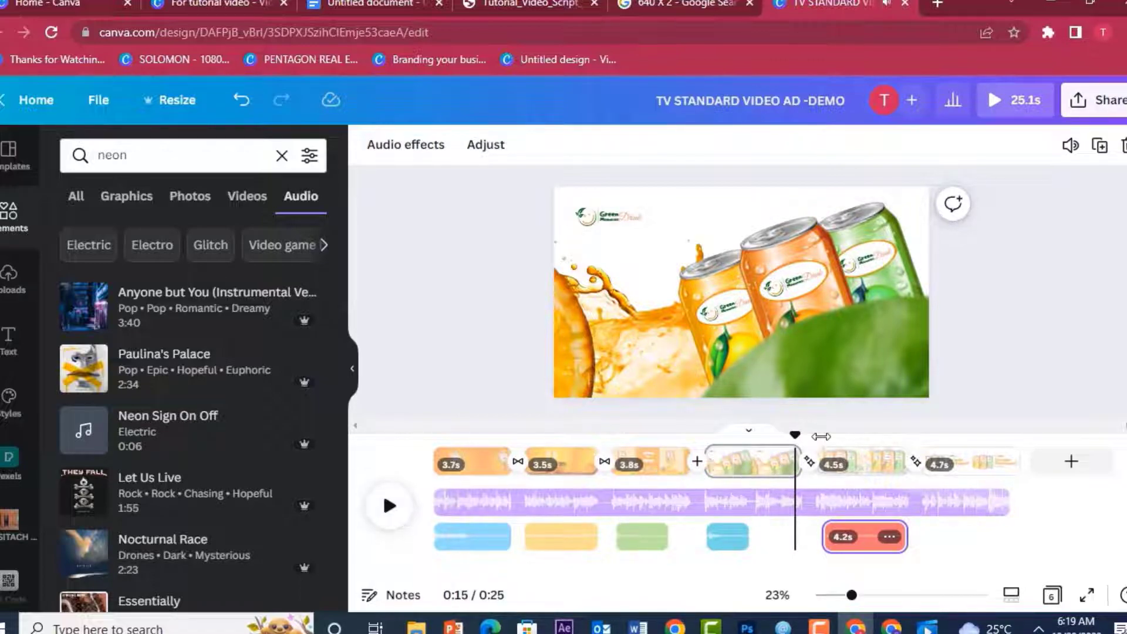
Step: Shorten page 4 to 3.0 s, realign the neon sound effect with the start of page 5 and play from page 4
drag(795, 436, 763, 456)
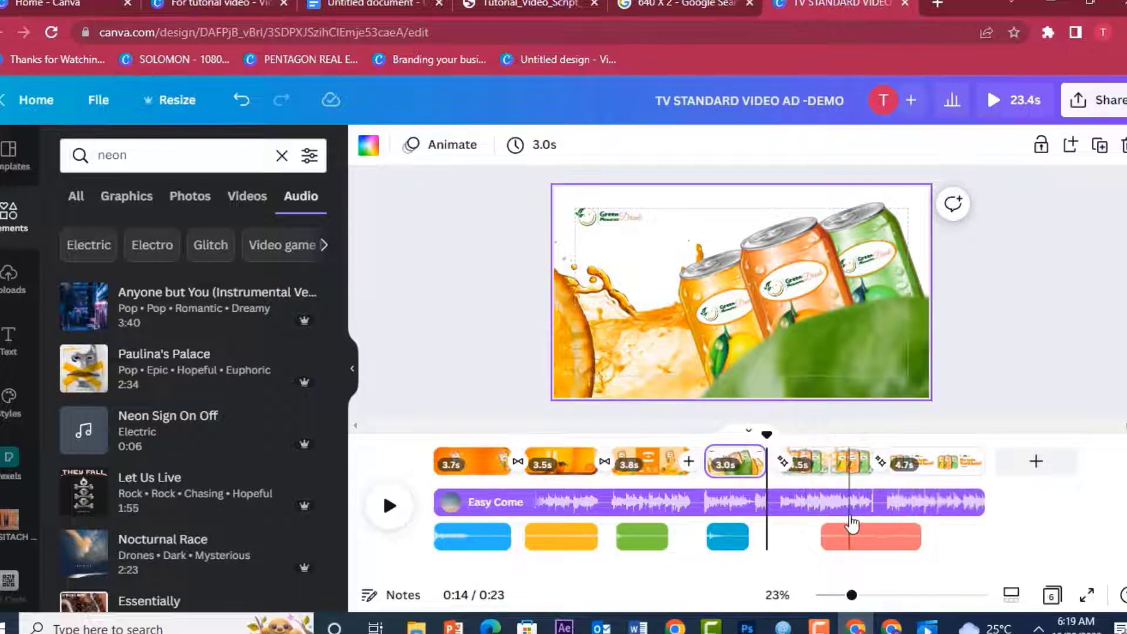
drag(829, 536, 816, 537)
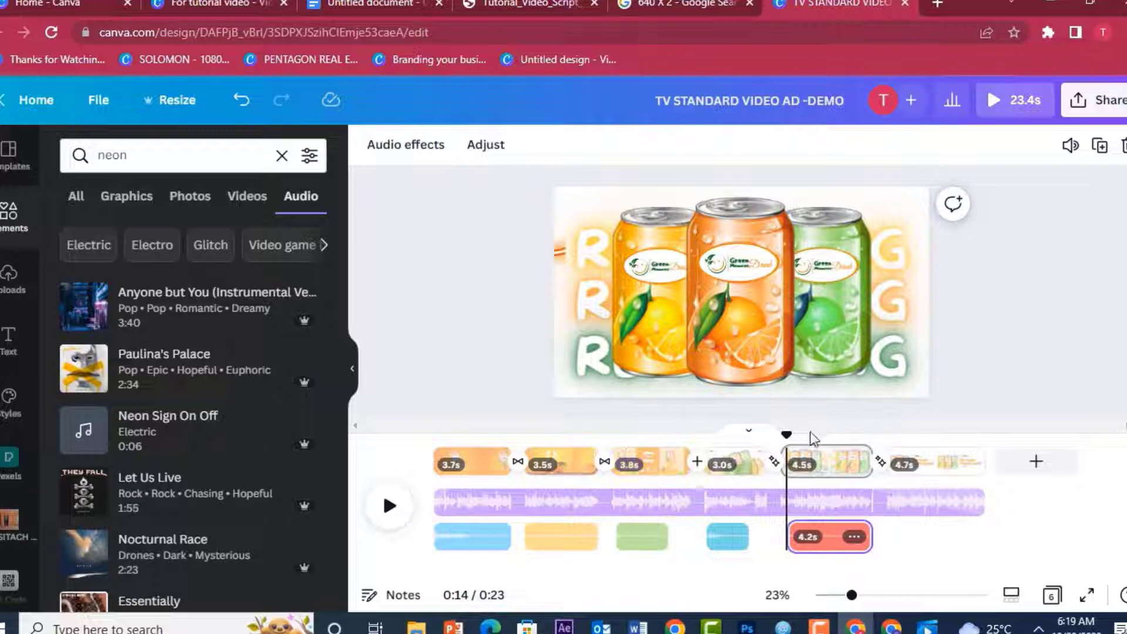
drag(789, 433, 706, 433)
click(389, 505)
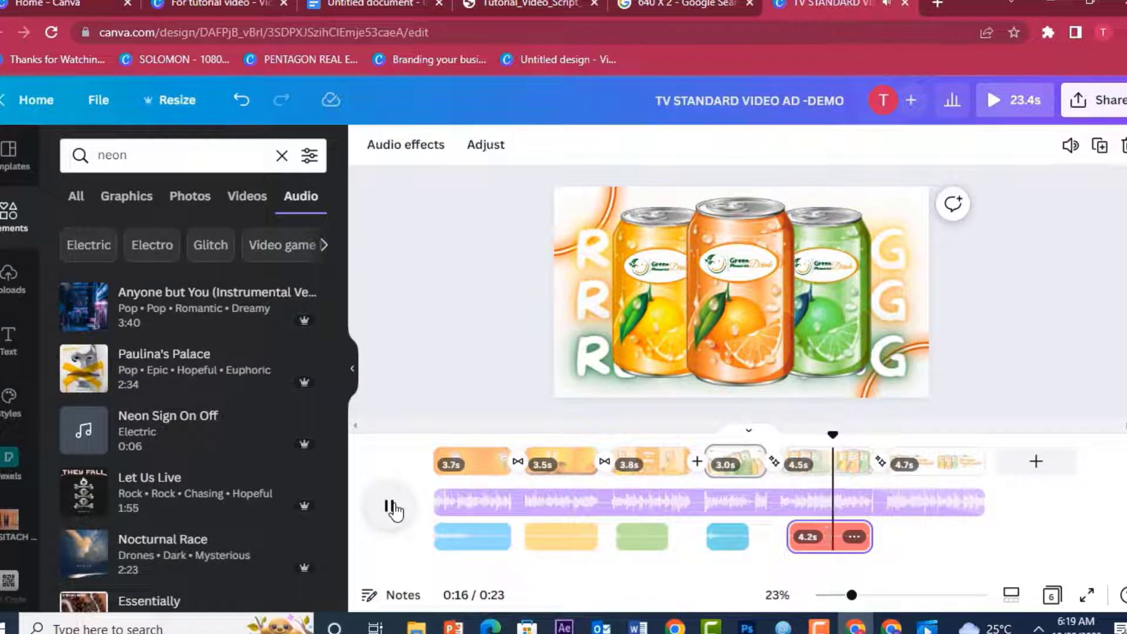
Step: Shorten page 5 to 3.5 s, trim its neon sound effect to 3.2 s and play from page 4 into page 6
click(390, 506)
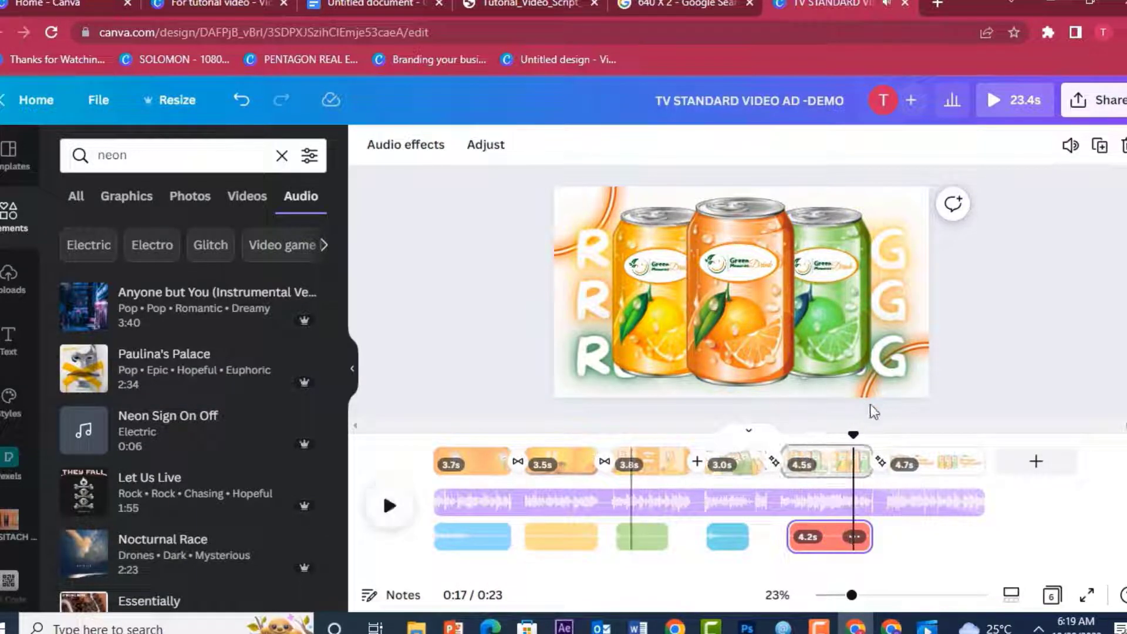
click(868, 449)
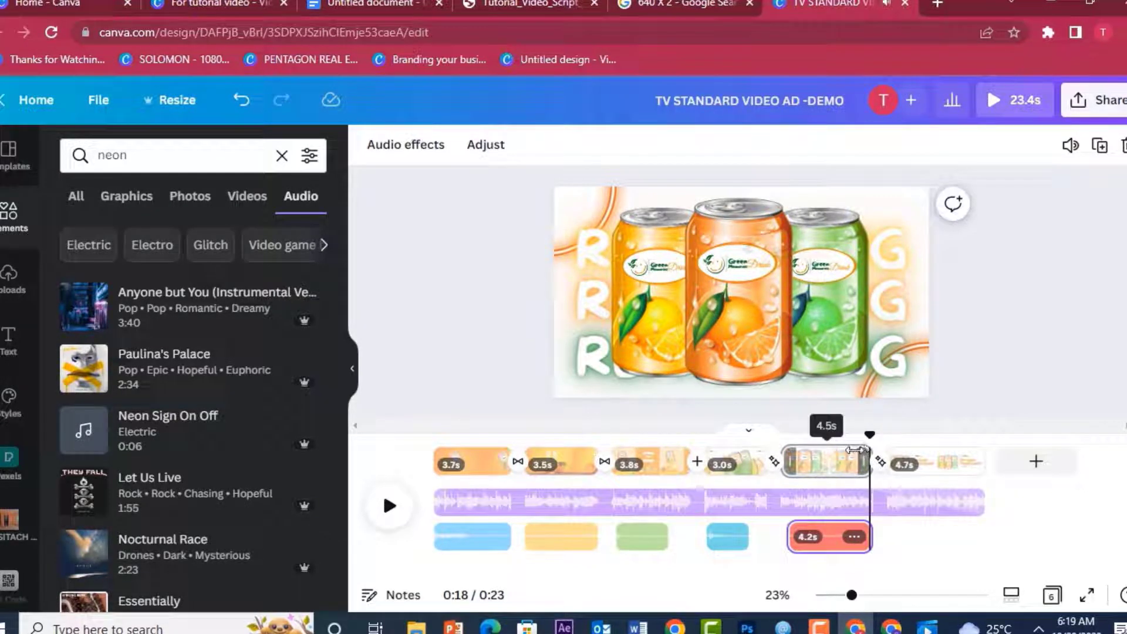
drag(848, 452, 847, 452)
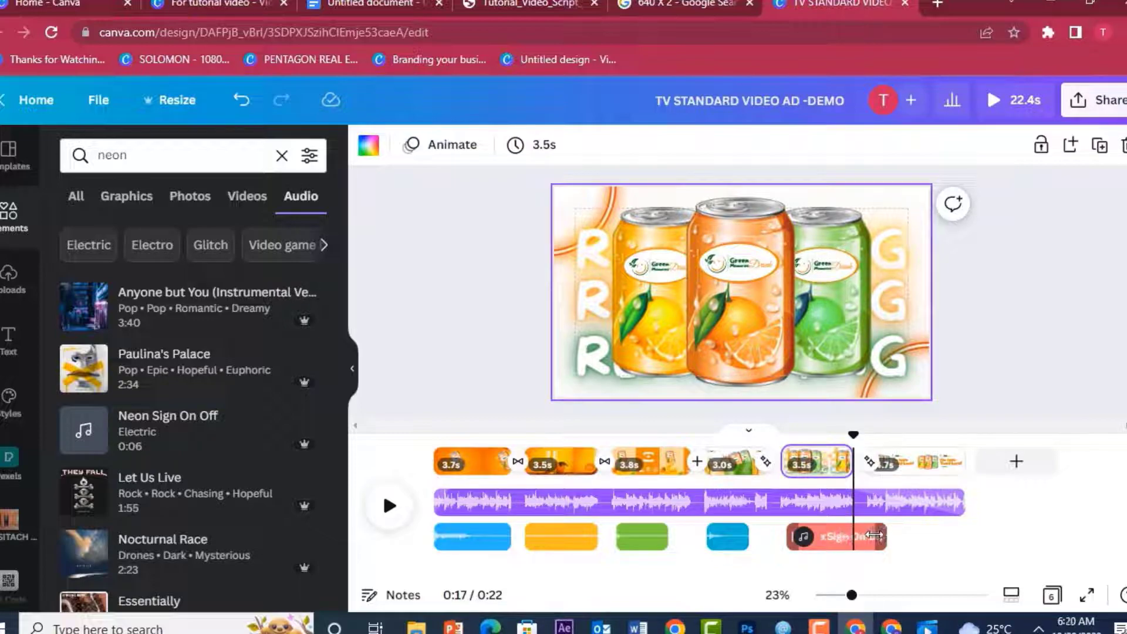
drag(874, 534, 852, 534)
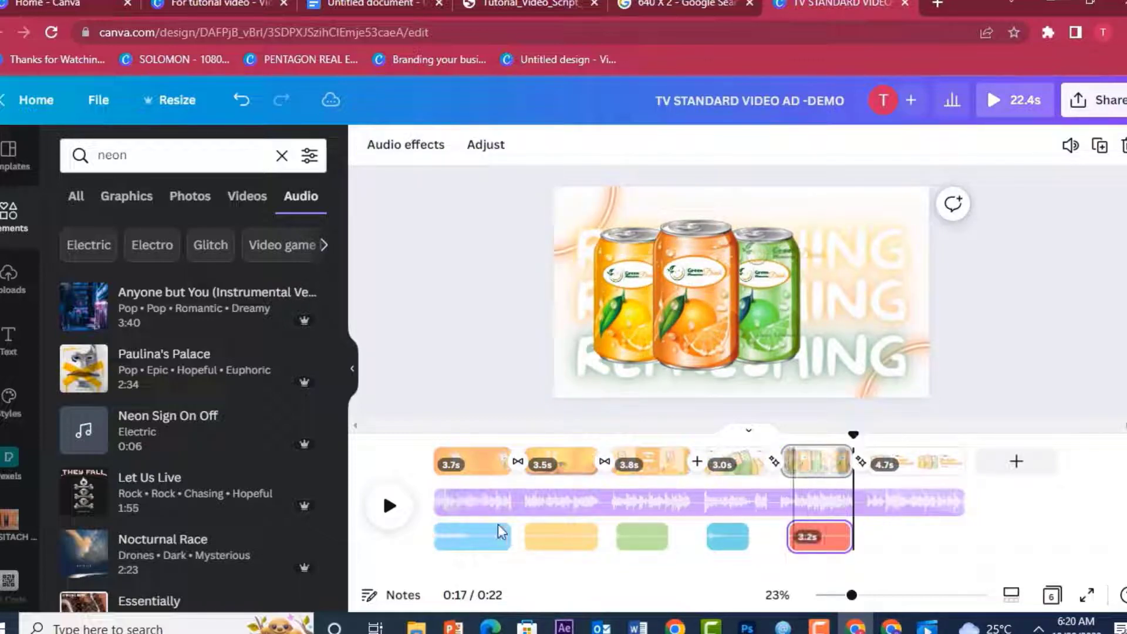
drag(854, 438, 732, 437)
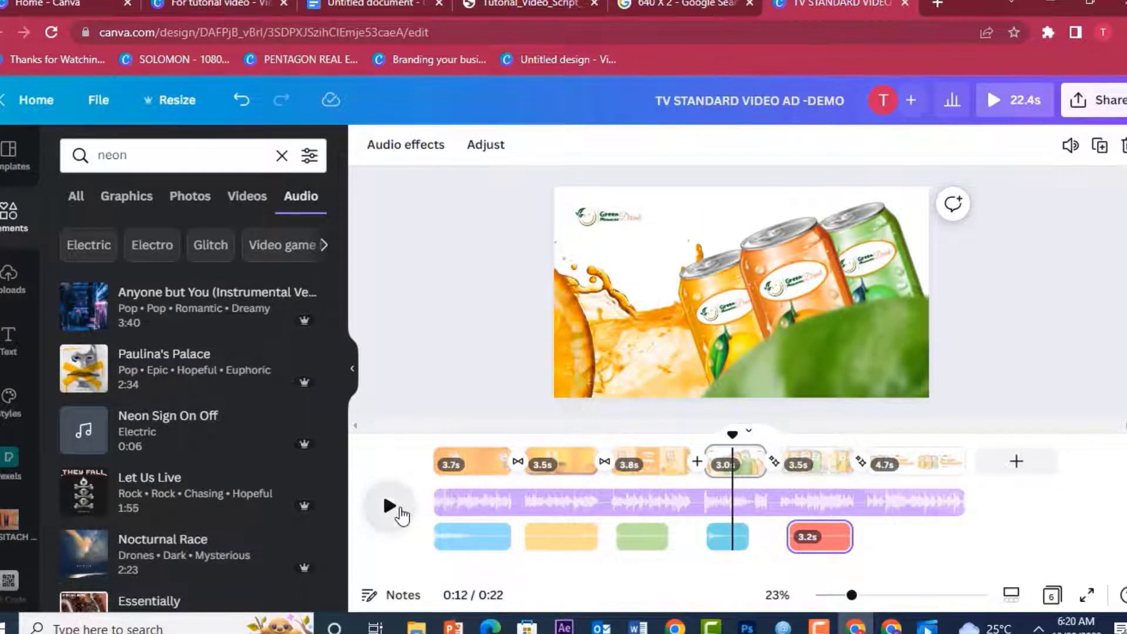
click(389, 506)
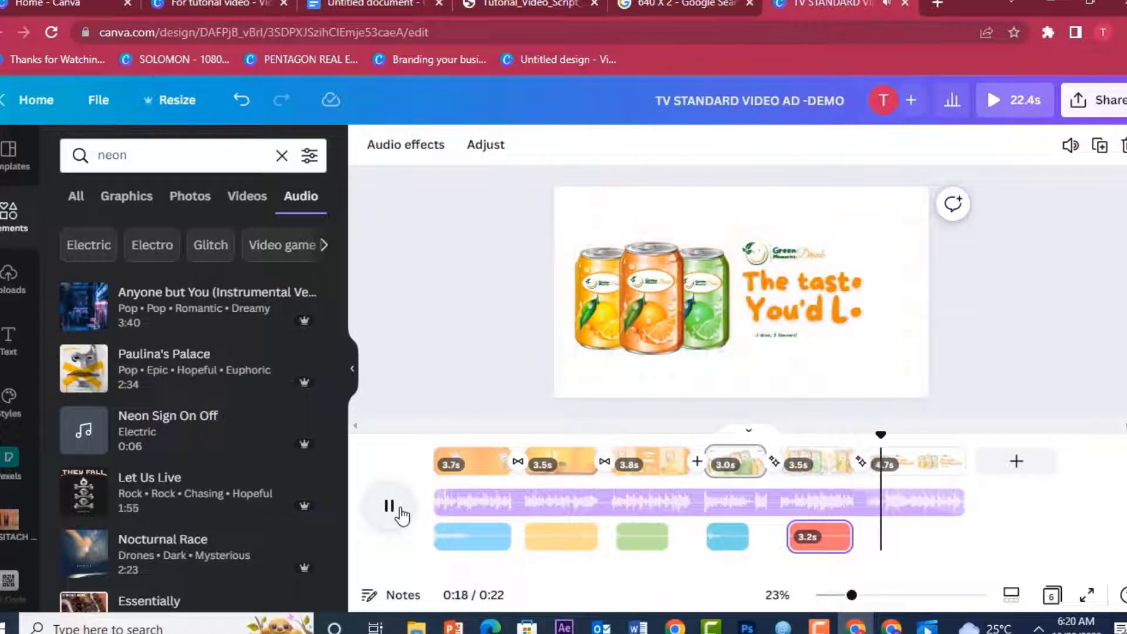
click(402, 516)
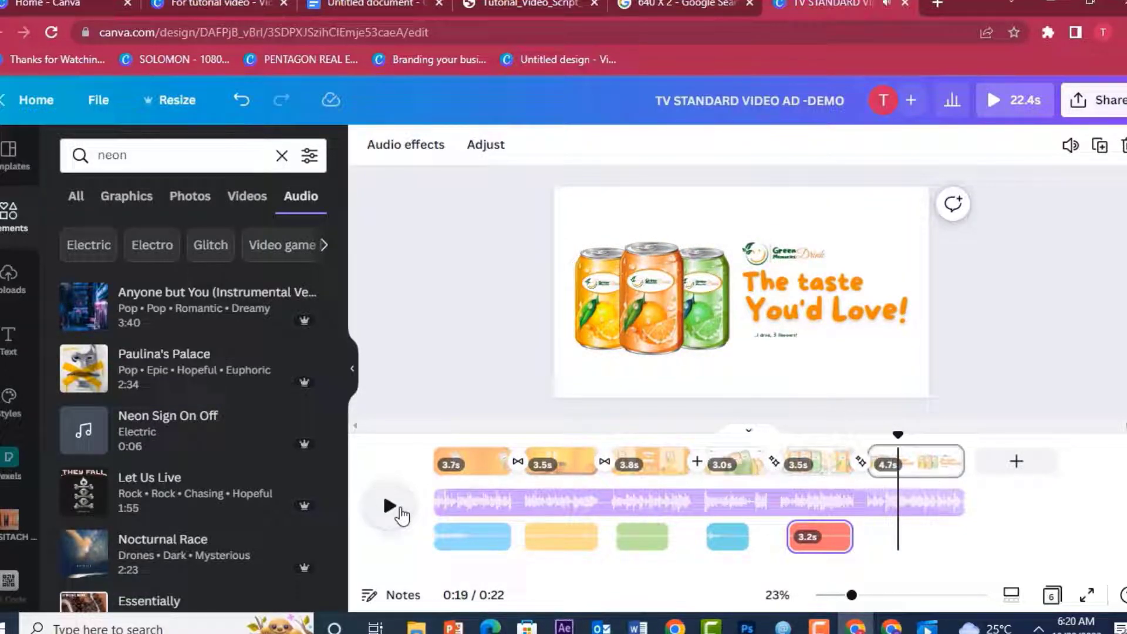
Step: Switch to the Google Docs notes and copy the sound effect name "Sip slurp refreshing"
click(374, 4)
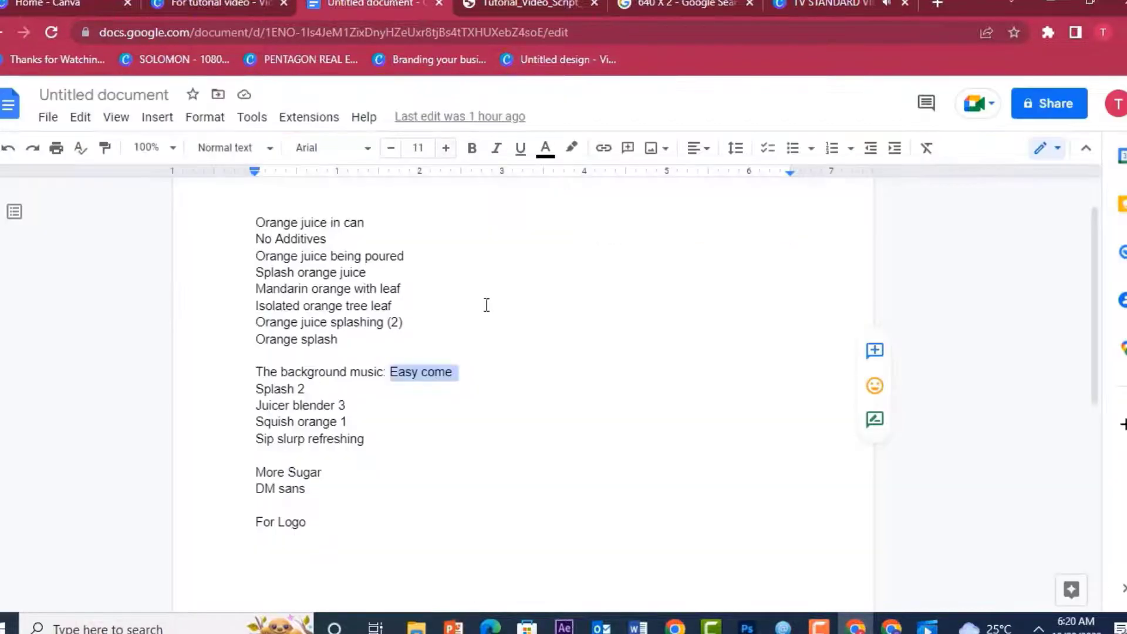
click(349, 389)
drag(375, 441, 253, 446)
key(ctrl+c)
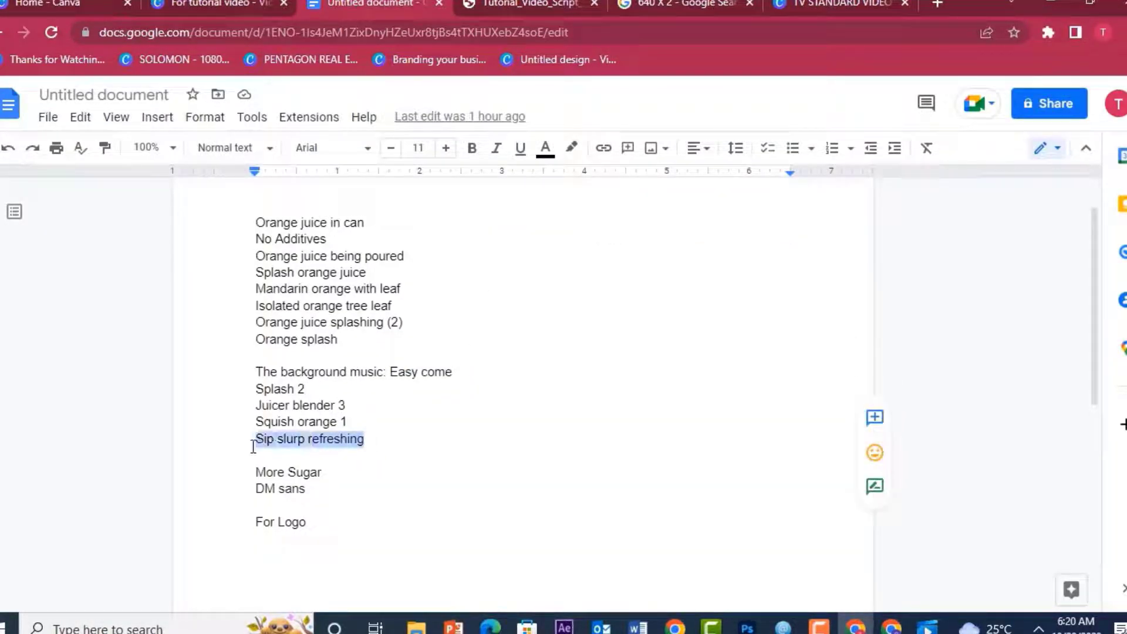
Step: Return to the Canva video design and search the audio library for "Sip slurp refreshing"
click(840, 5)
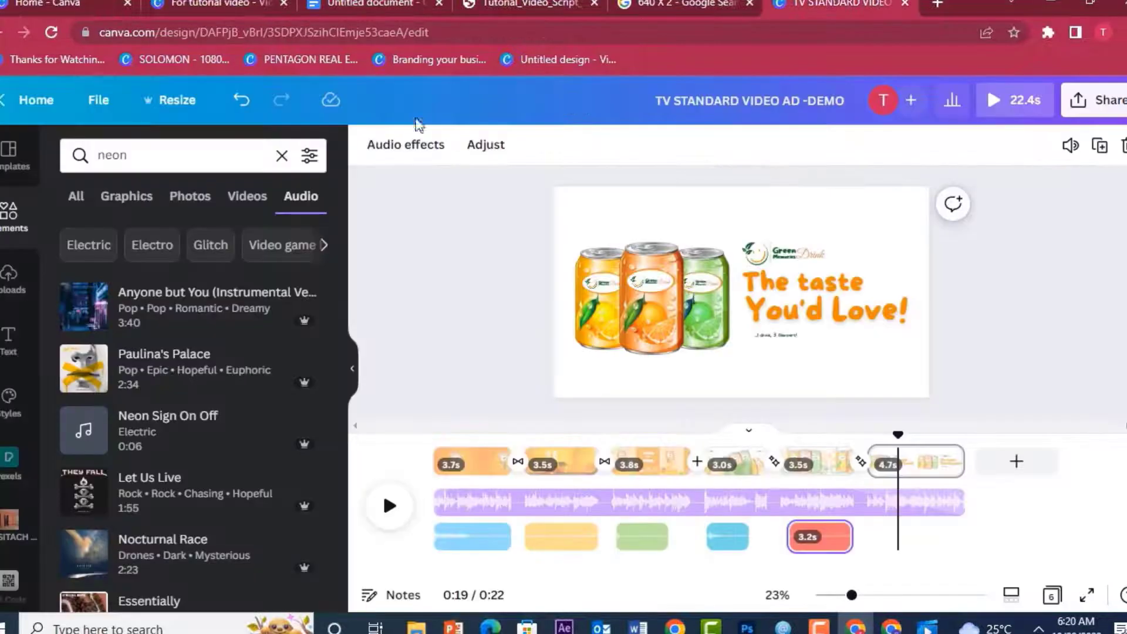
click(273, 155)
key(ctrl+v)
key(Return)
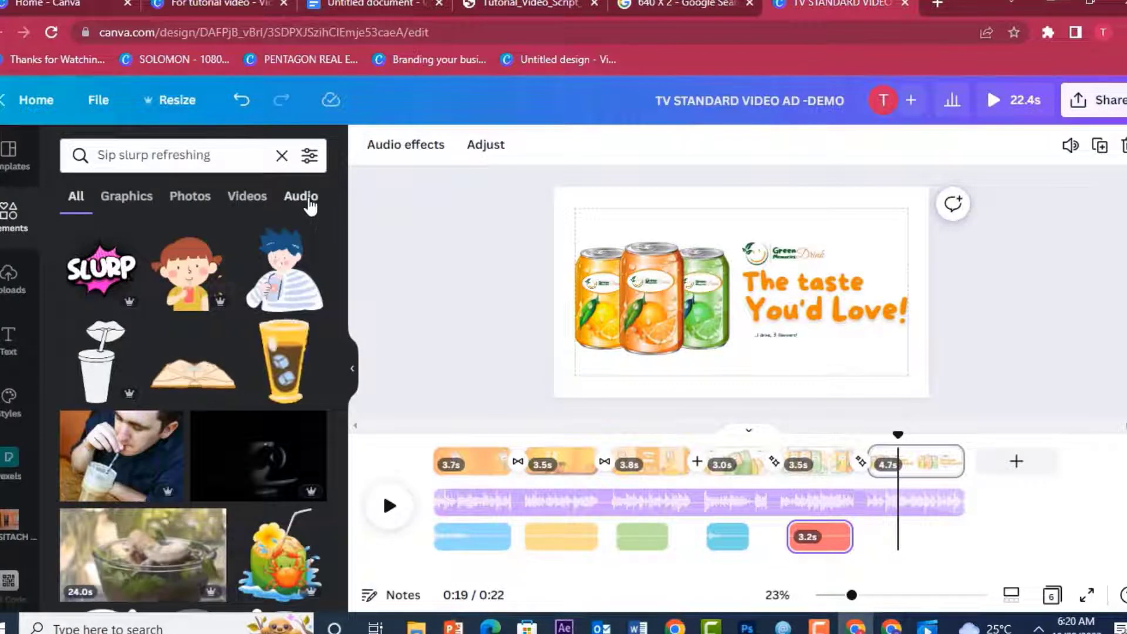
click(308, 199)
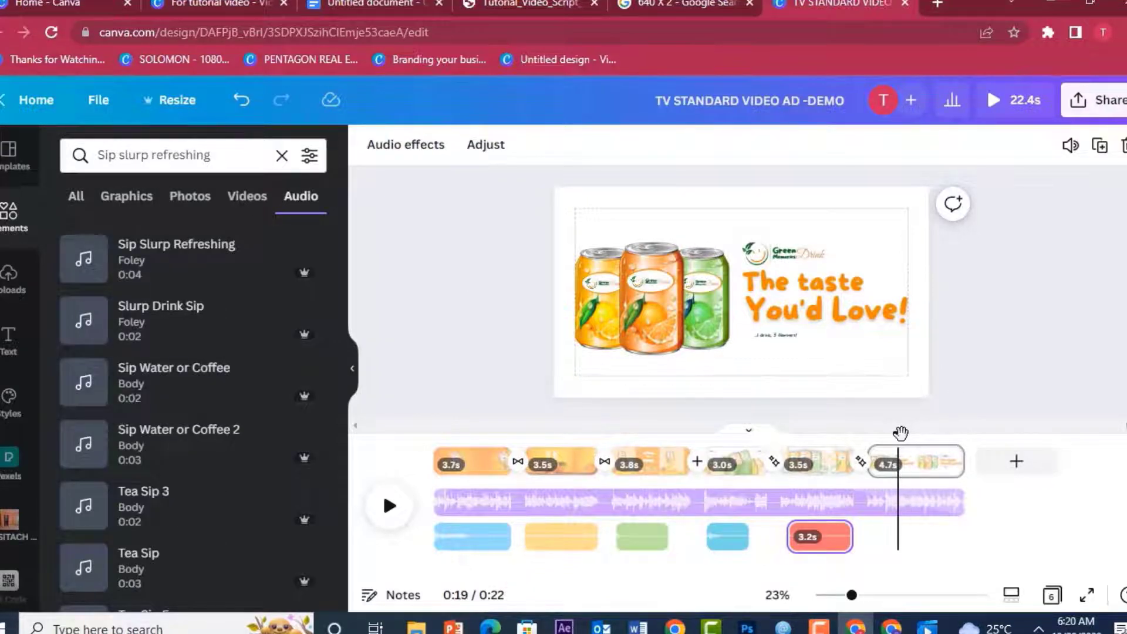
Step: Add the Sip Slurp Refreshing sound effect at the start of page 6 and play from page 5 to the end
drag(882, 437, 868, 437)
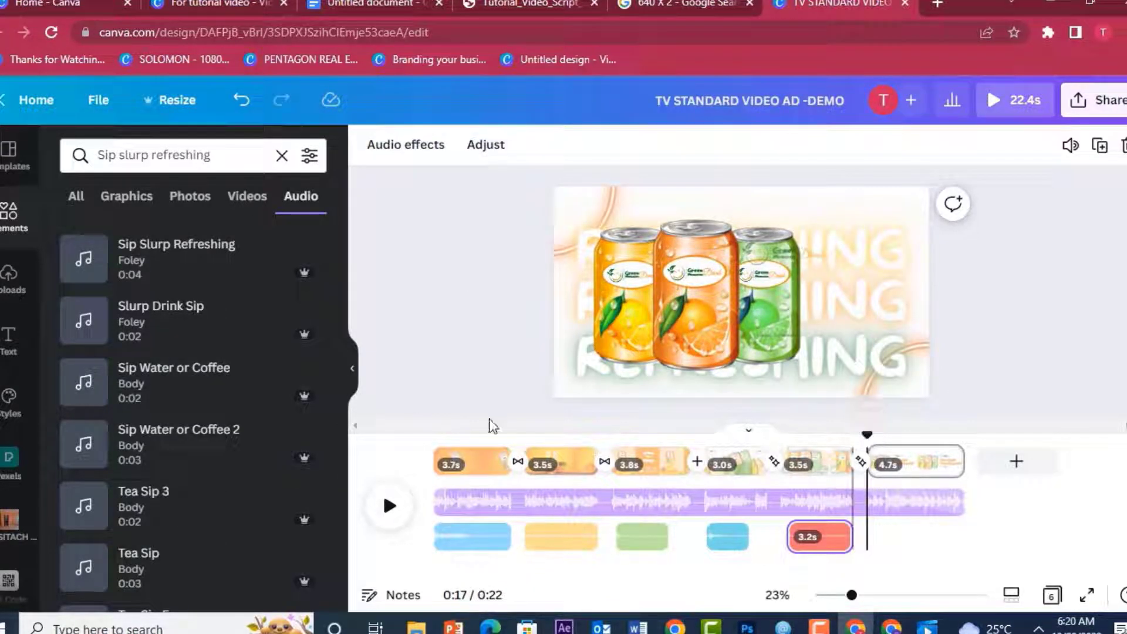
click(84, 262)
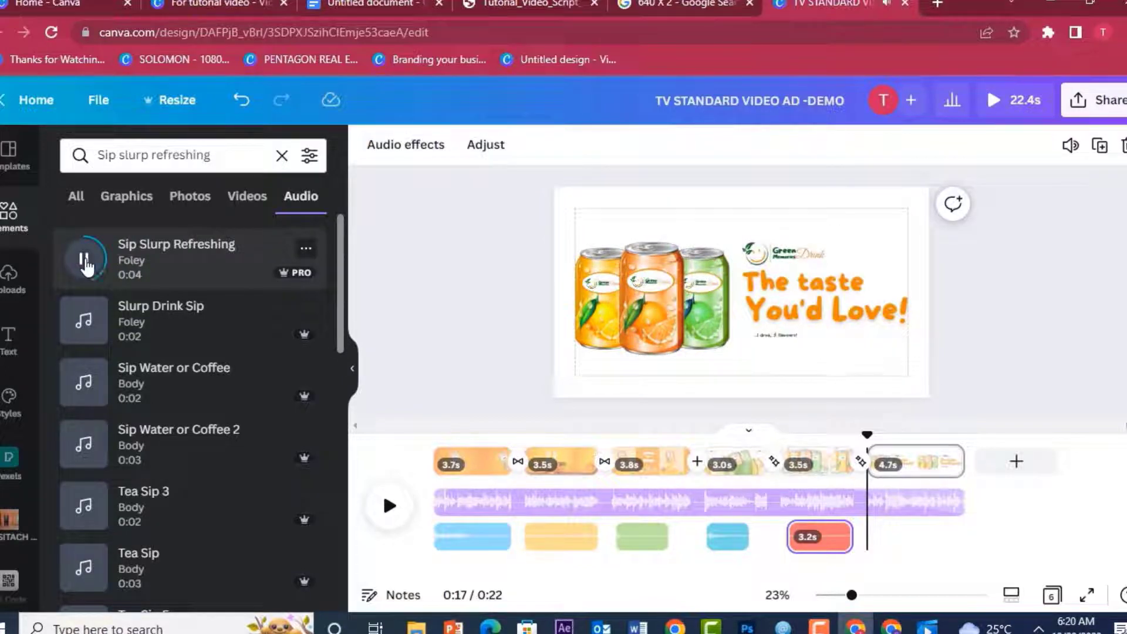
drag(756, 379, 877, 512)
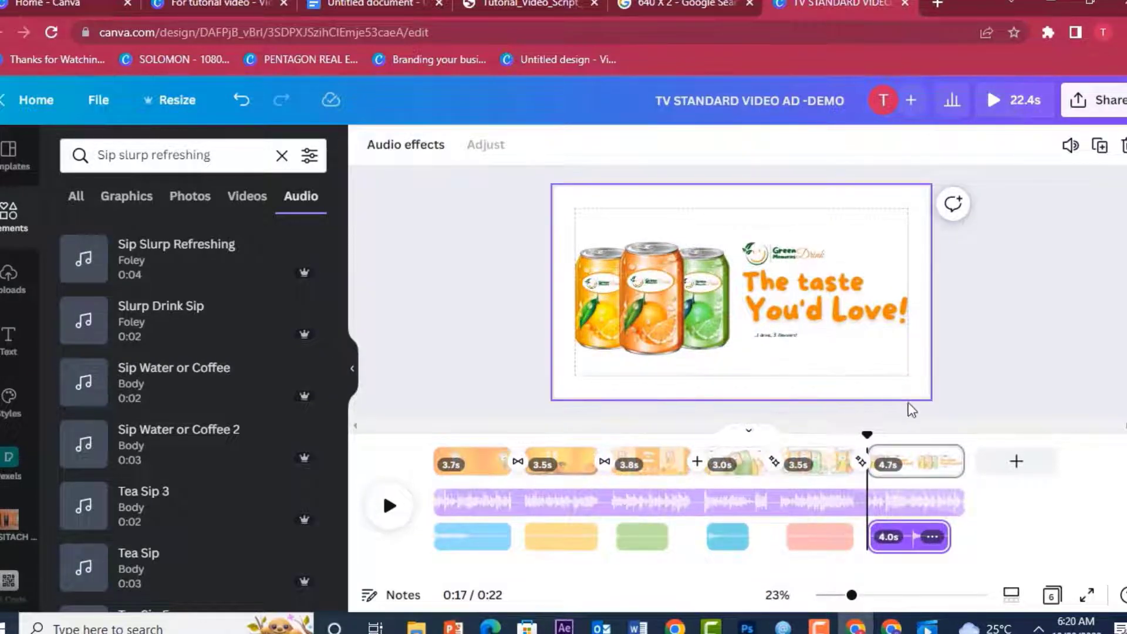
click(825, 459)
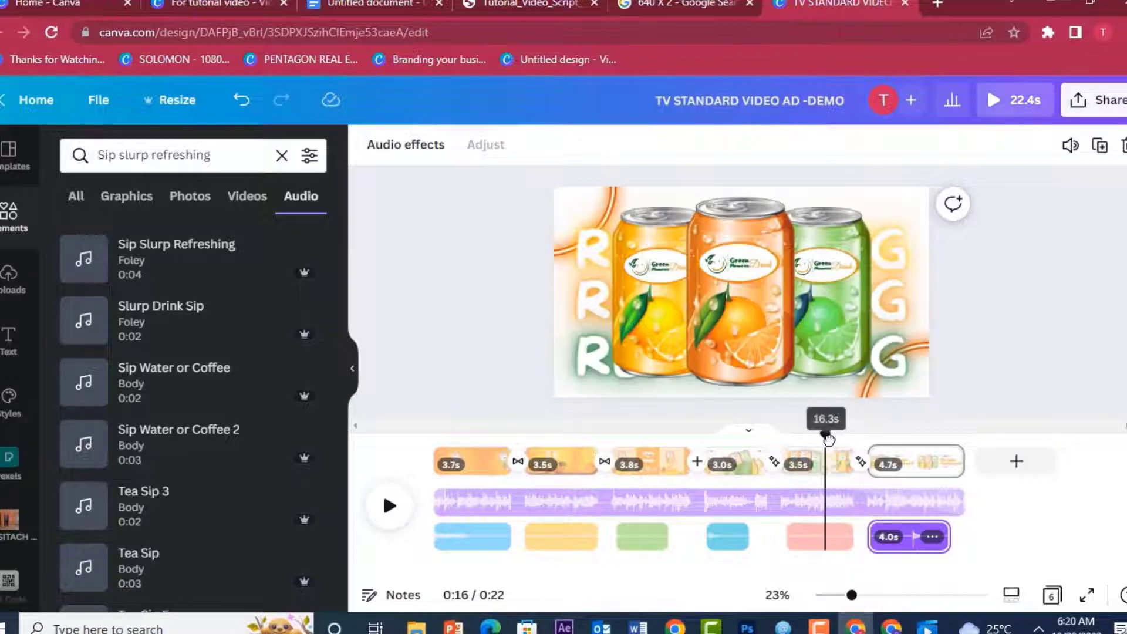
click(395, 506)
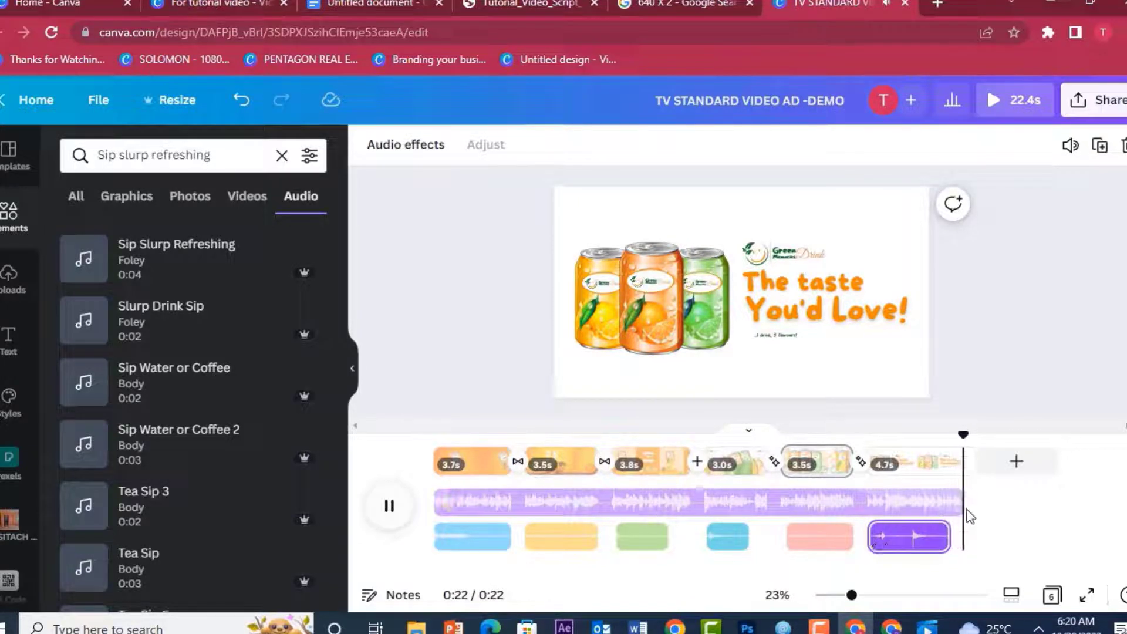
Step: Trim the background music to 20.5 s, play from page 4 and preview the whole ad
drag(952, 506, 920, 505)
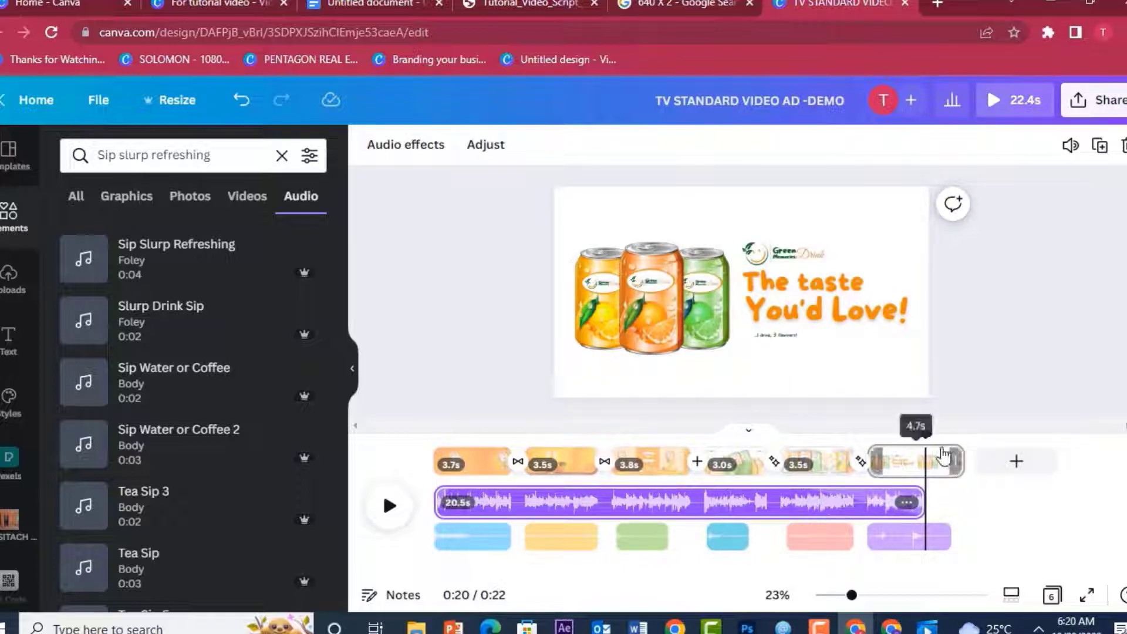
drag(925, 435, 851, 435)
drag(724, 435, 704, 434)
click(391, 506)
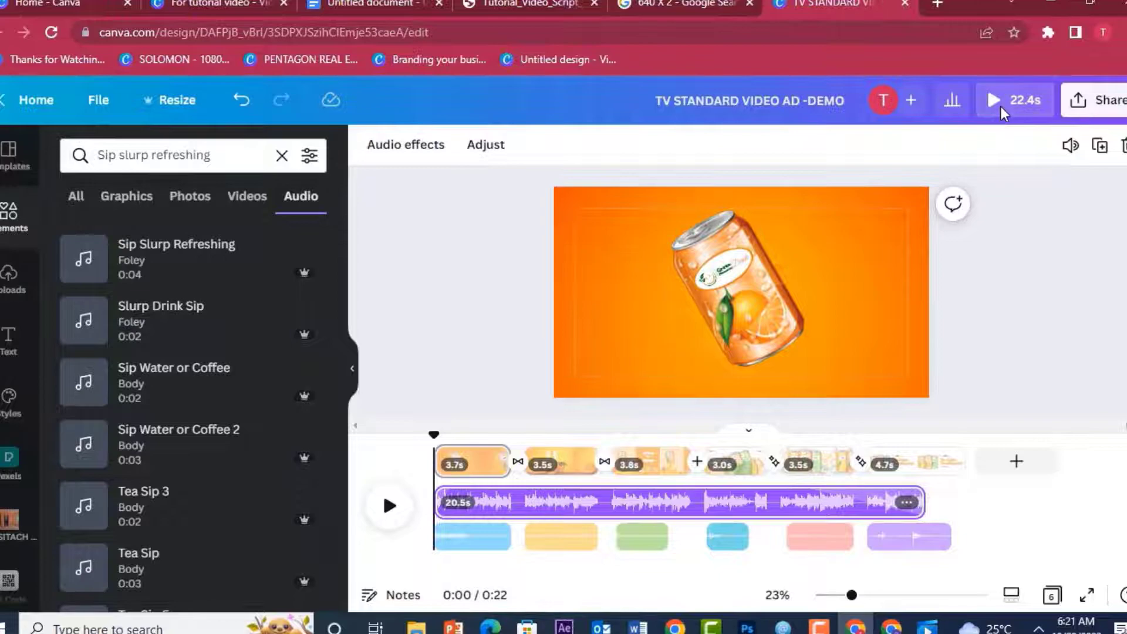
click(1001, 110)
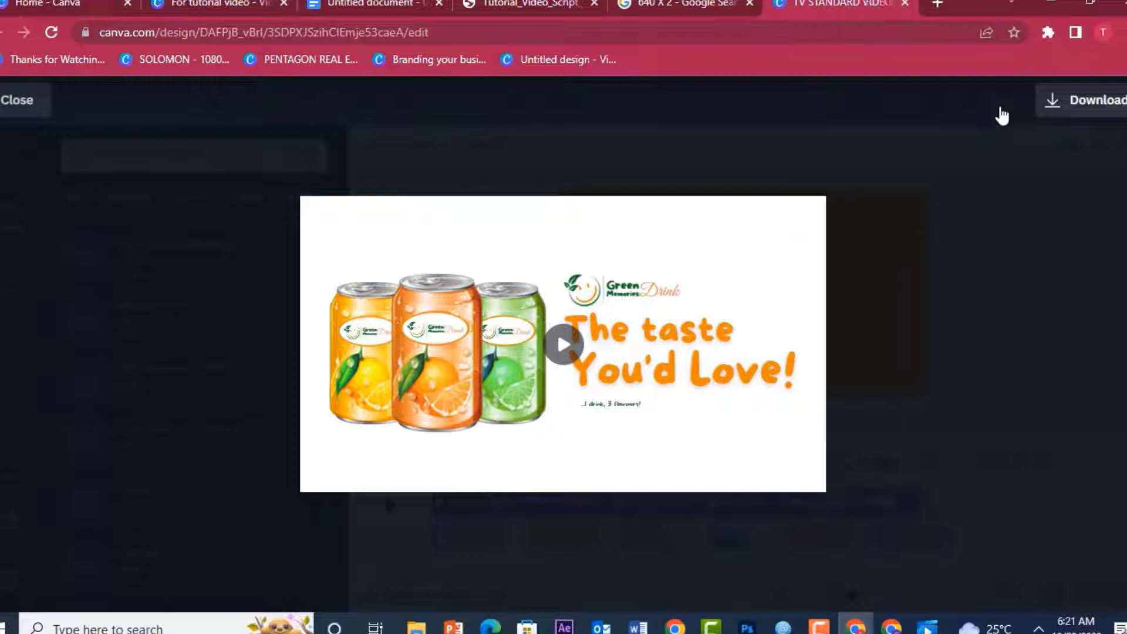
Step: Download all six pages as an MP4 video and open the downloaded file for playback
click(1095, 111)
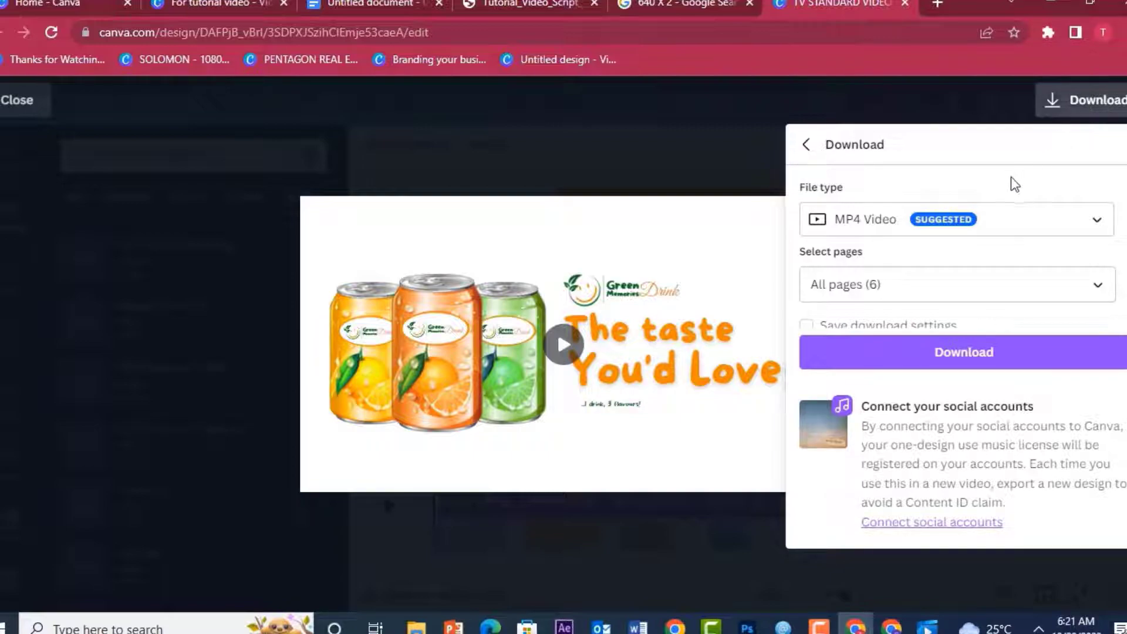
click(996, 221)
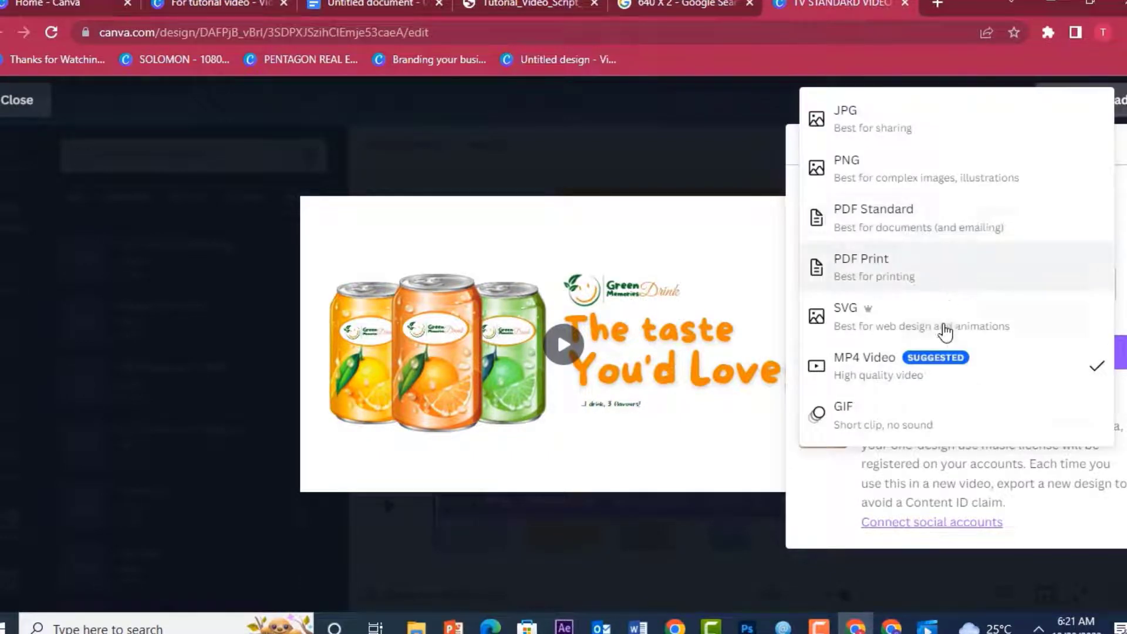
click(932, 363)
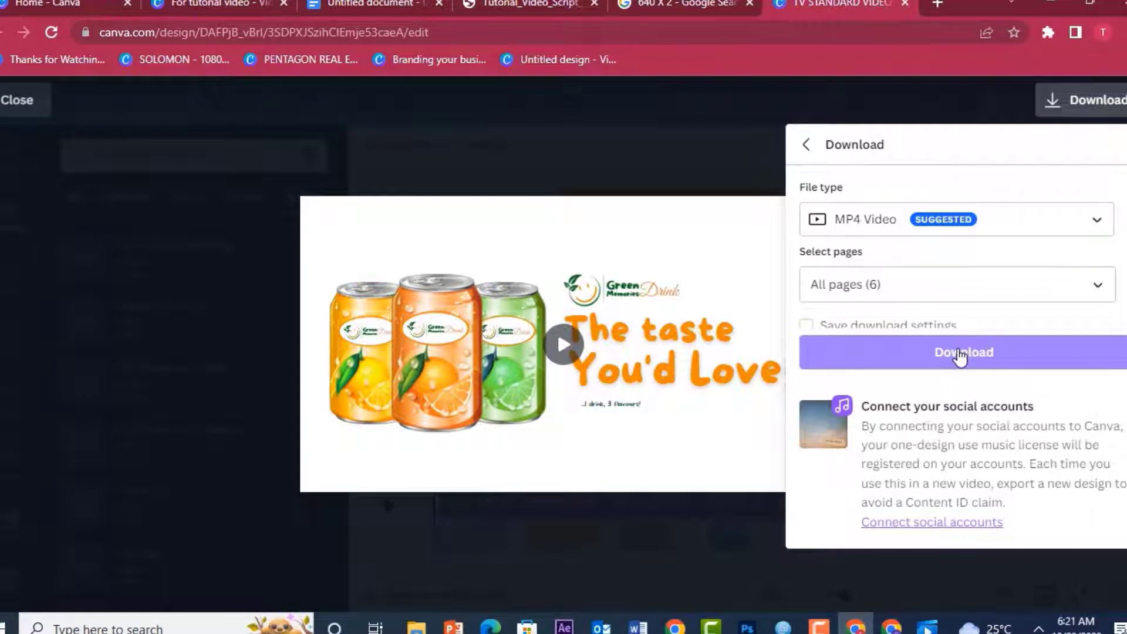
click(958, 287)
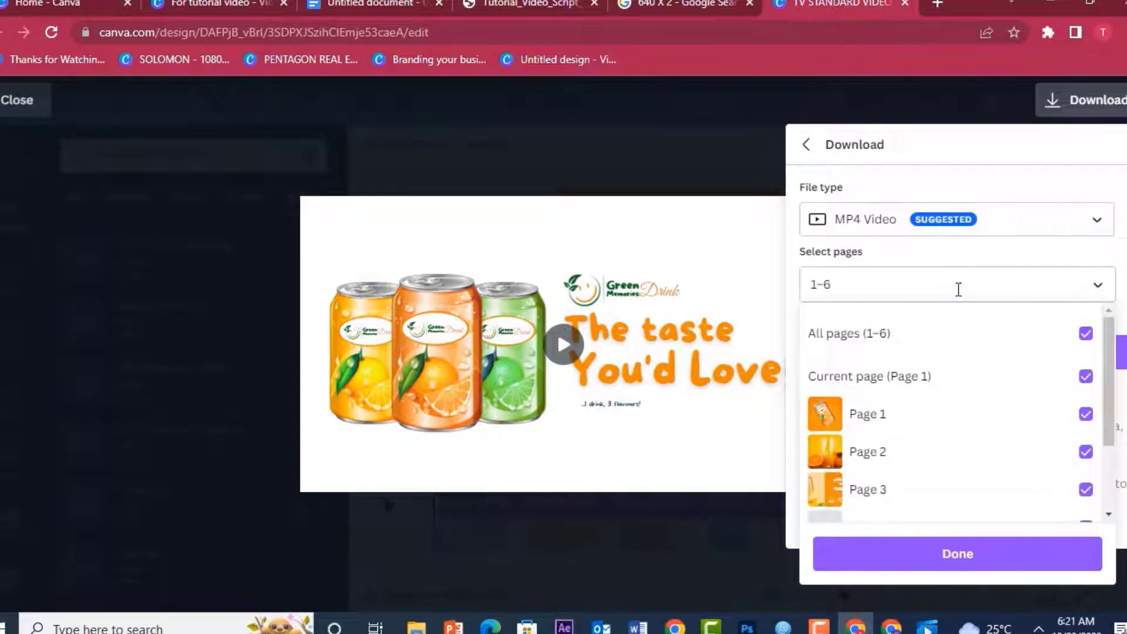
scroll(1118, 336, down, 3)
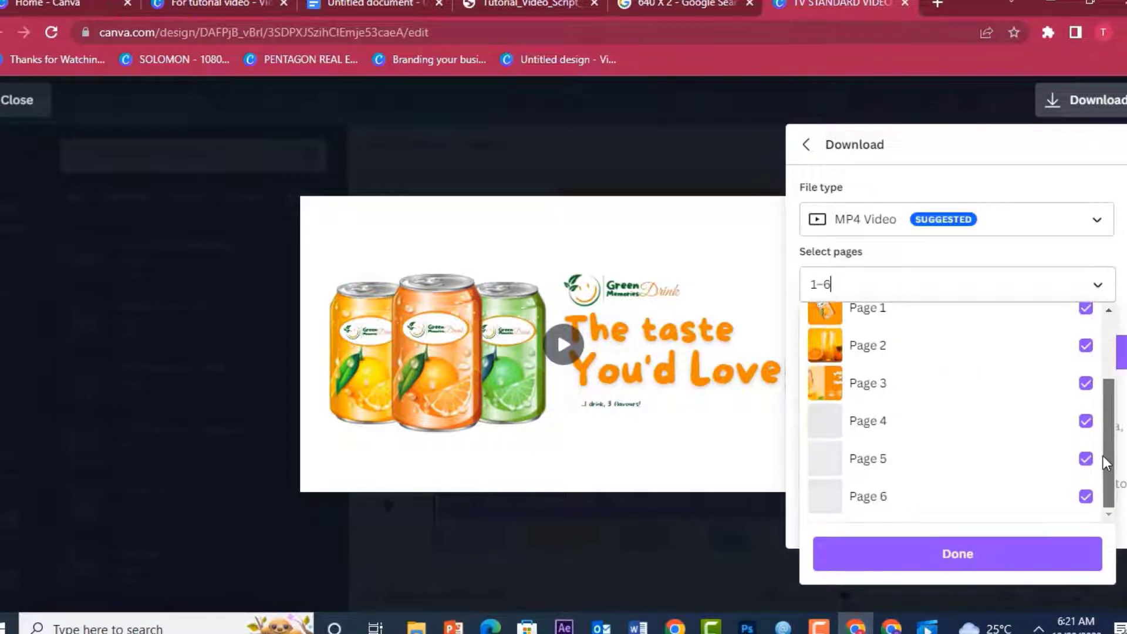
scroll(1118, 336, up, 3)
click(1097, 285)
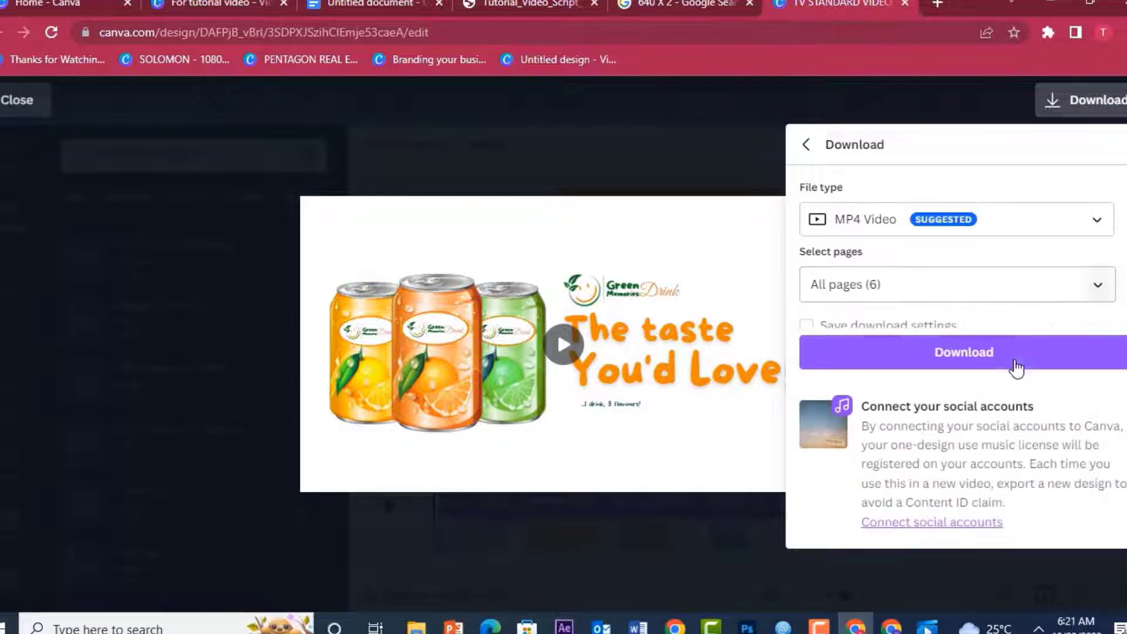
click(1008, 363)
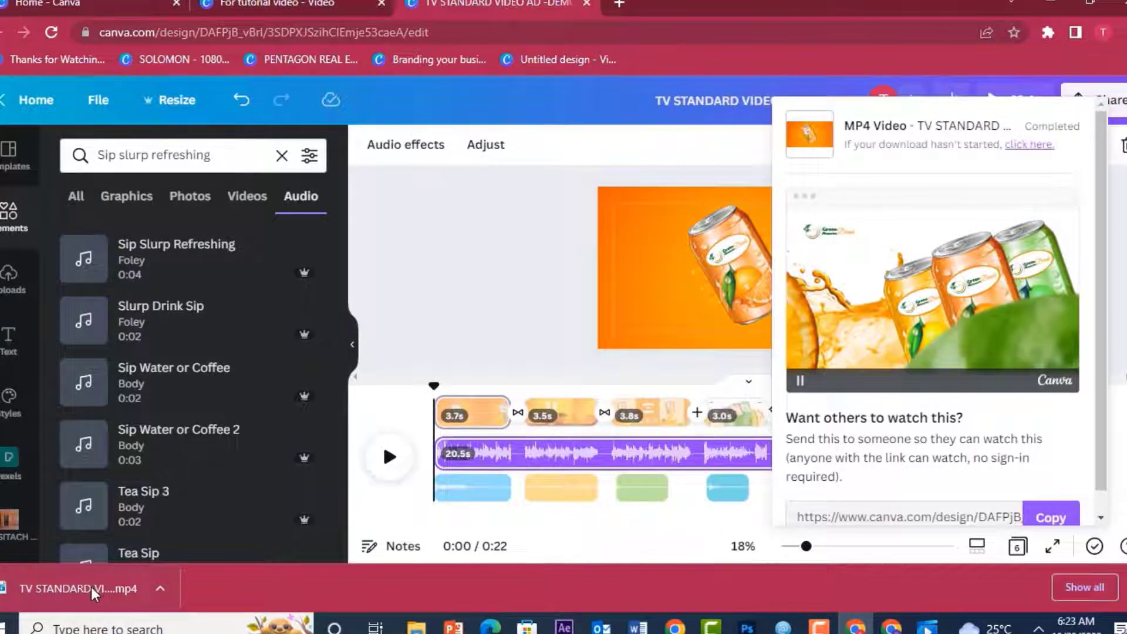
click(90, 587)
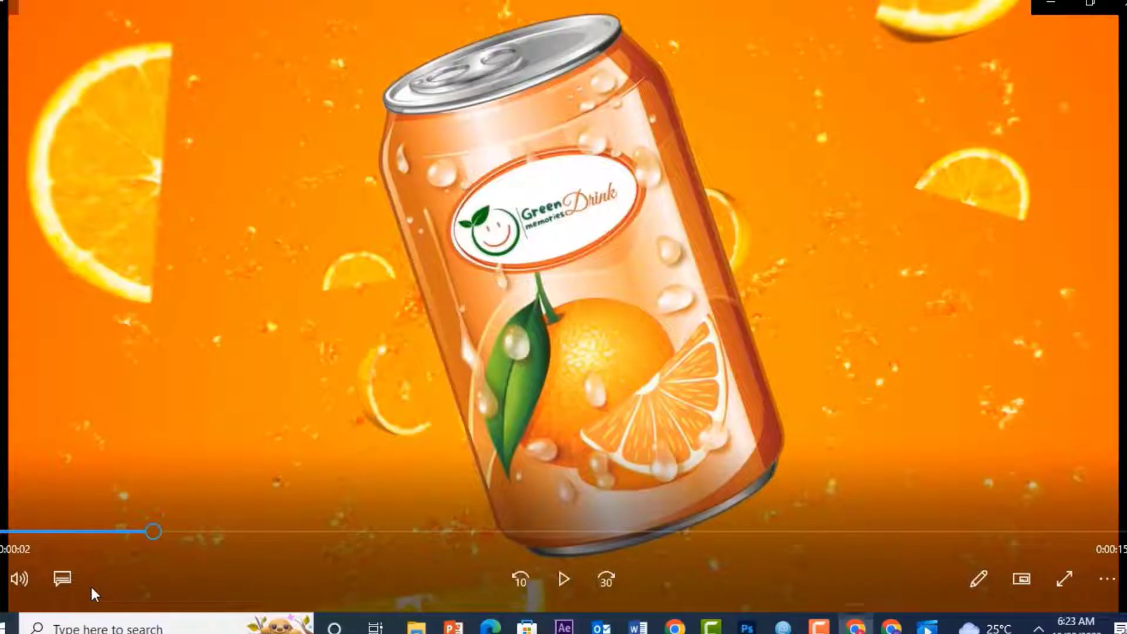